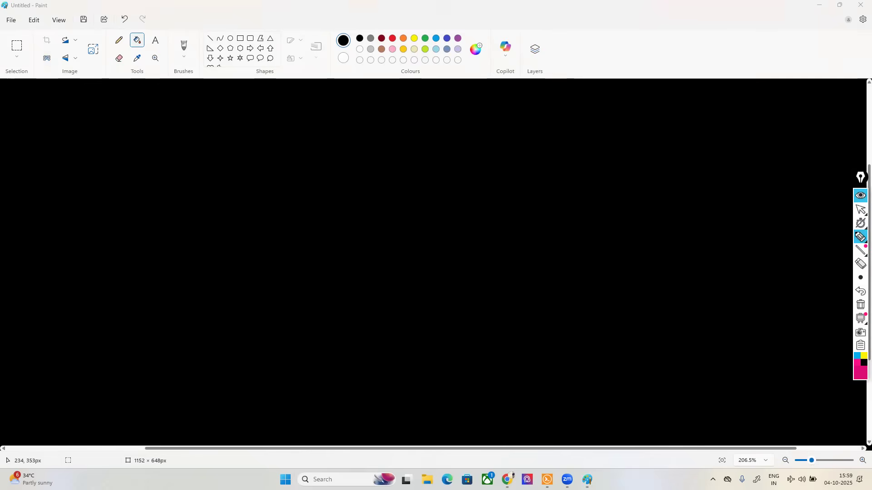
Step: Release the pen tool and quit the running Epic Pen instance from the system tray
{"action": "left_click", "coordinate": [860, 241]}
{"action": "left_click", "coordinate": [820, 236]}
{"action": "left_click", "coordinate": [714, 481]}
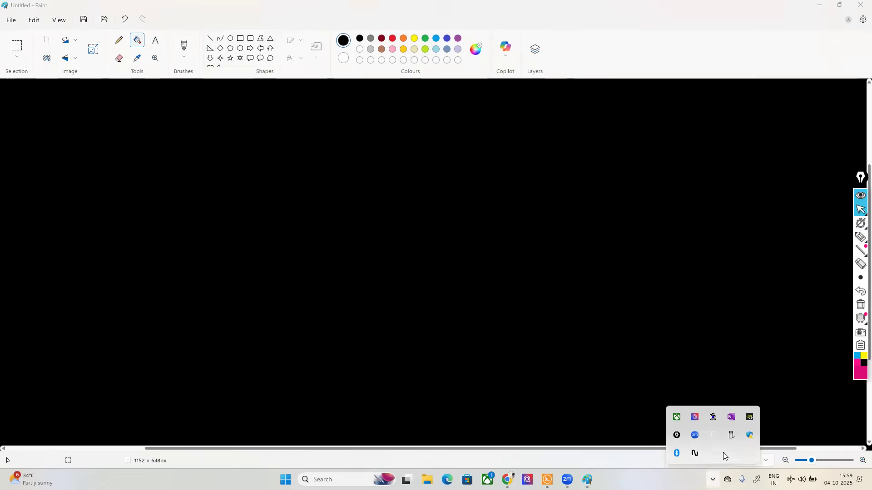
{"action": "right_click", "coordinate": [684, 439]}
{"action": "left_click", "coordinate": [685, 439]}
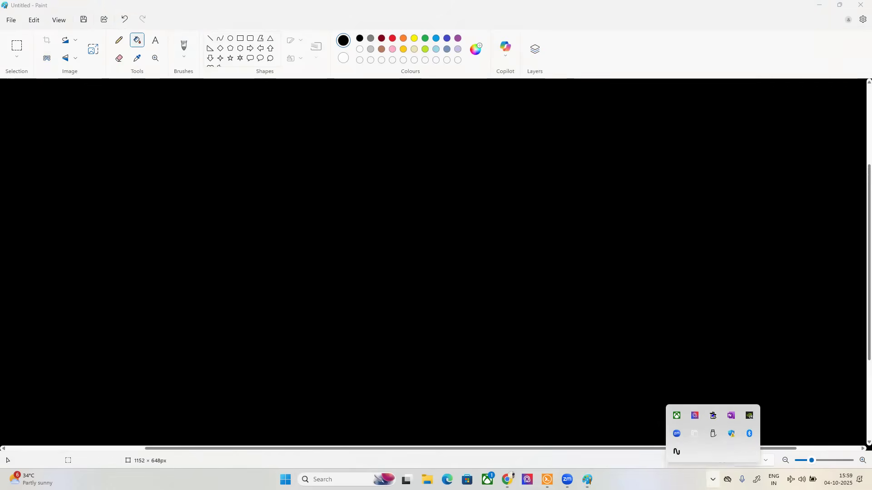
Step: Relaunch Epic Pen, move its palette out of the drawing area and activate the pen
{"action": "key", "text": "super"}
{"action": "key", "text": "super"}
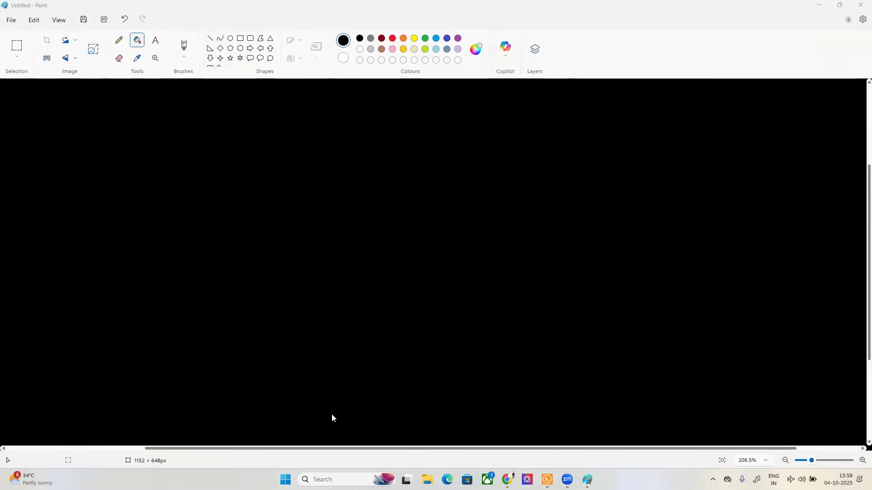
{"action": "key", "text": "super"}
{"action": "type", "text": "EPI"}
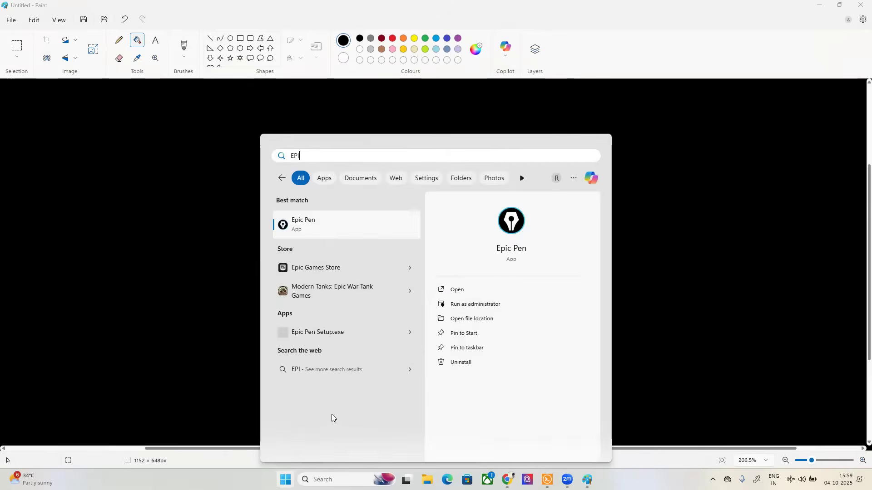
{"action": "key", "text": "Escape"}
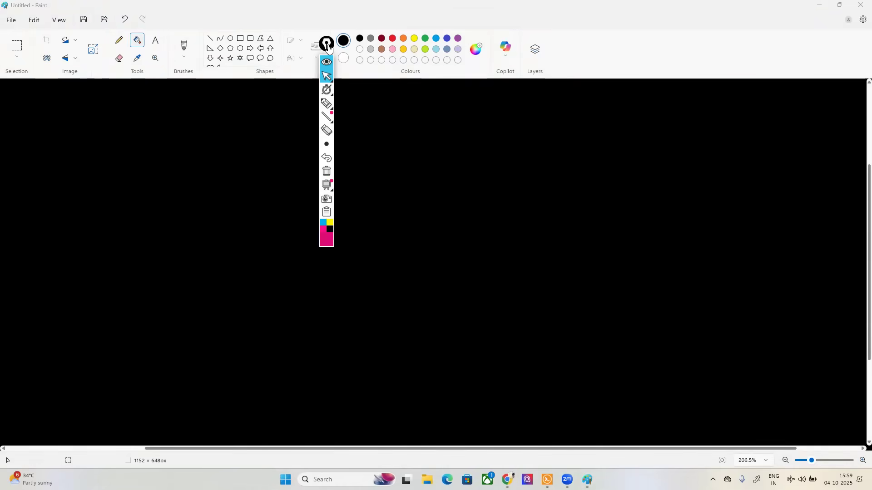
{"action": "left_click_drag", "start_coordinate": [329, 47], "coordinate": [856, 184]}
{"action": "left_click", "coordinate": [857, 244]}
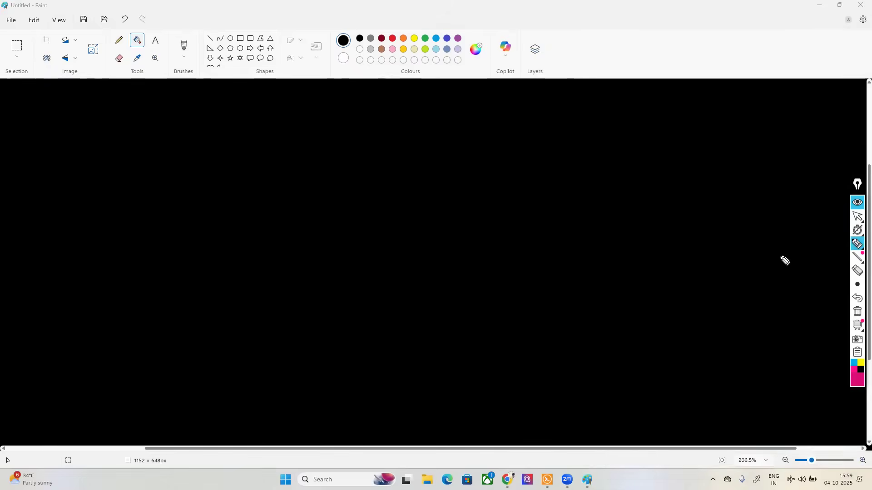
Step: Handwrite "IPSEC" in pink near the canvas's upper-left corner and frame it with a box
{"action": "left_click_drag", "start_coordinate": [66, 121], "coordinate": [68, 136]}
{"action": "mouse_move", "coordinate": [56, 140]}
{"action": "left_mouse_down"}
{"action": "mouse_move", "coordinate": [82, 139]}
{"action": "mouse_move", "coordinate": [80, 121]}
{"action": "left_mouse_up"}
{"action": "left_click_drag", "start_coordinate": [105, 128], "coordinate": [94, 142]}
{"action": "left_click", "coordinate": [857, 298]}
{"action": "mouse_move", "coordinate": [94, 130]}
{"action": "left_mouse_down"}
{"action": "mouse_move", "coordinate": [152, 143]}
{"action": "mouse_move", "coordinate": [150, 128]}
{"action": "mouse_move", "coordinate": [178, 141]}
{"action": "left_mouse_up"}
{"action": "mouse_move", "coordinate": [190, 124]}
{"action": "left_mouse_down"}
{"action": "mouse_move", "coordinate": [191, 141]}
{"action": "mouse_move", "coordinate": [47, 127]}
{"action": "mouse_move", "coordinate": [173, 163]}
{"action": "mouse_move", "coordinate": [198, 128]}
{"action": "left_mouse_up"}
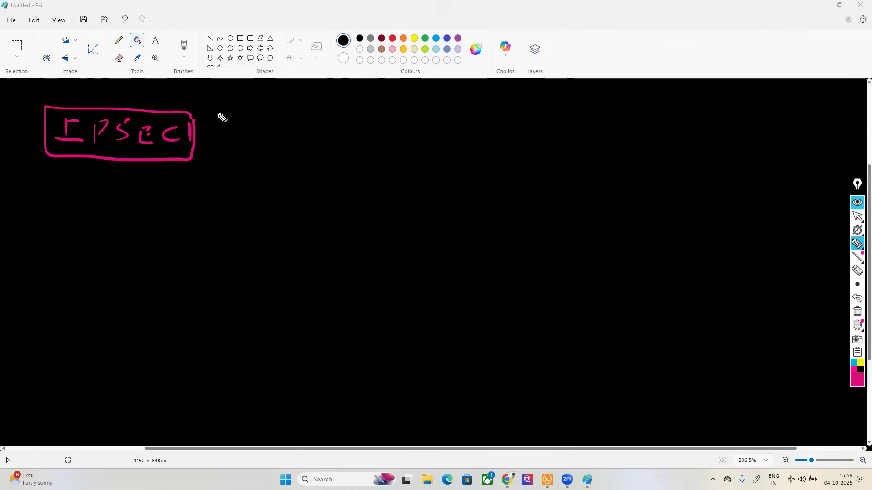
Step: In yellow, draw arrows branching from the IPSEC box to handwritten labels "Phase I" and "Phase 2"
{"action": "left_click", "coordinate": [860, 362]}
{"action": "left_click", "coordinate": [851, 247]}
{"action": "left_click", "coordinate": [815, 245]}
{"action": "mouse_move", "coordinate": [187, 159]}
{"action": "left_mouse_down"}
{"action": "mouse_move", "coordinate": [268, 122]}
{"action": "mouse_move", "coordinate": [328, 110]}
{"action": "left_mouse_up"}
{"action": "mouse_move", "coordinate": [327, 97]}
{"action": "left_mouse_down"}
{"action": "mouse_move", "coordinate": [347, 110]}
{"action": "mouse_move", "coordinate": [387, 112]}
{"action": "mouse_move", "coordinate": [408, 95]}
{"action": "left_mouse_up"}
{"action": "left_click_drag", "start_coordinate": [403, 96], "coordinate": [402, 114]}
{"action": "left_click_drag", "start_coordinate": [391, 116], "coordinate": [408, 115]}
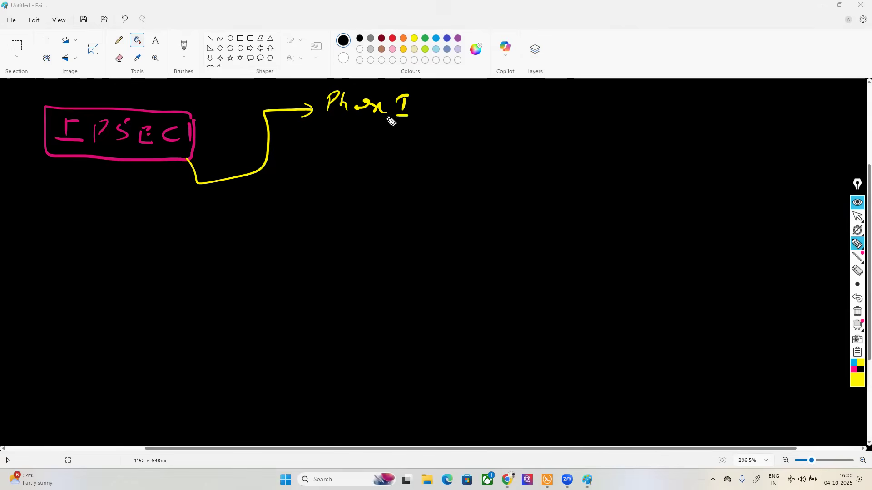
{"action": "mouse_move", "coordinate": [259, 170]}
{"action": "left_mouse_down"}
{"action": "mouse_move", "coordinate": [251, 394]}
{"action": "mouse_move", "coordinate": [275, 394]}
{"action": "left_mouse_up"}
{"action": "mouse_move", "coordinate": [267, 388]}
{"action": "left_mouse_down"}
{"action": "mouse_move", "coordinate": [269, 401]}
{"action": "mouse_move", "coordinate": [292, 412]}
{"action": "mouse_move", "coordinate": [305, 395]}
{"action": "mouse_move", "coordinate": [338, 412]}
{"action": "mouse_move", "coordinate": [380, 414]}
{"action": "left_mouse_up"}
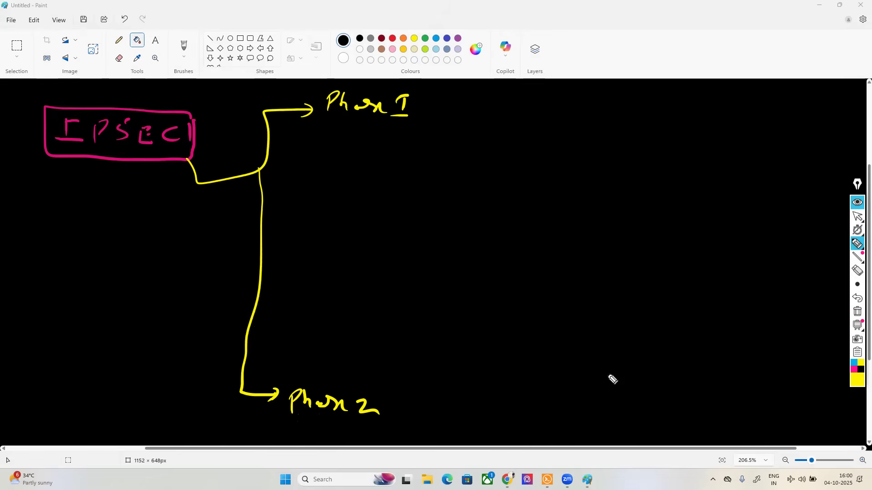
Step: In dark orange, write "(i)" and a boxed "Session key" beside the Phase I label
{"action": "left_click", "coordinate": [856, 383]}
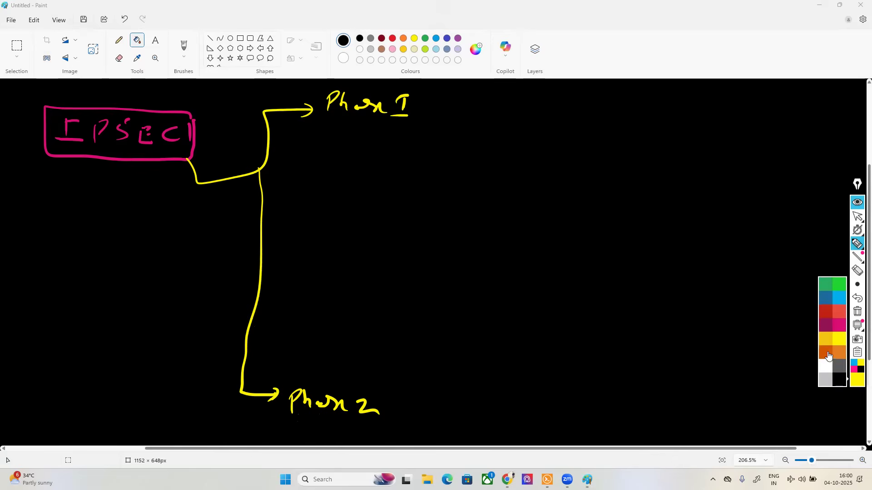
{"action": "left_click", "coordinate": [826, 354]}
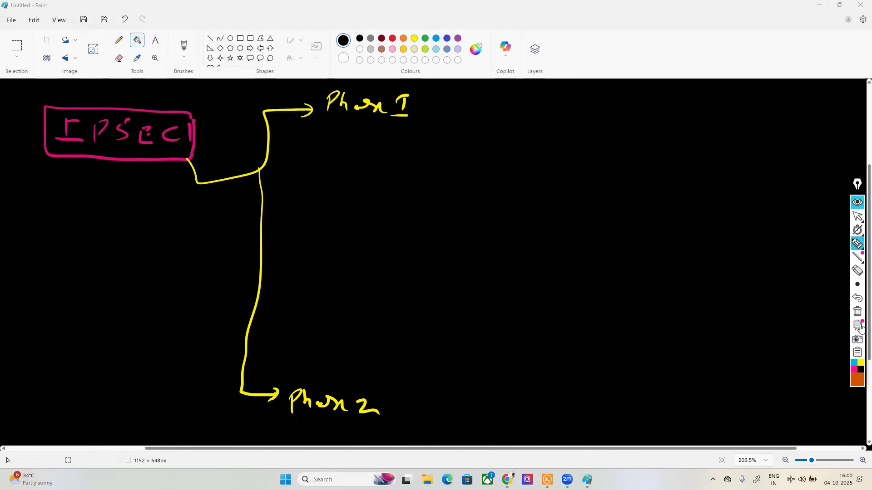
{"action": "left_click_drag", "start_coordinate": [462, 90], "coordinate": [462, 106]}
{"action": "left_click_drag", "start_coordinate": [460, 82], "coordinate": [447, 106]}
{"action": "left_click_drag", "start_coordinate": [484, 92], "coordinate": [476, 107]}
{"action": "mouse_move", "coordinate": [558, 91]}
{"action": "left_mouse_down"}
{"action": "mouse_move", "coordinate": [535, 110]}
{"action": "mouse_move", "coordinate": [703, 107]}
{"action": "mouse_move", "coordinate": [703, 116]}
{"action": "left_mouse_up"}
{"action": "mouse_move", "coordinate": [699, 85]}
{"action": "left_mouse_down"}
{"action": "mouse_move", "coordinate": [617, 88]}
{"action": "mouse_move", "coordinate": [520, 128]}
{"action": "mouse_move", "coordinate": [675, 137]}
{"action": "mouse_move", "coordinate": [704, 94]}
{"action": "left_mouse_up"}
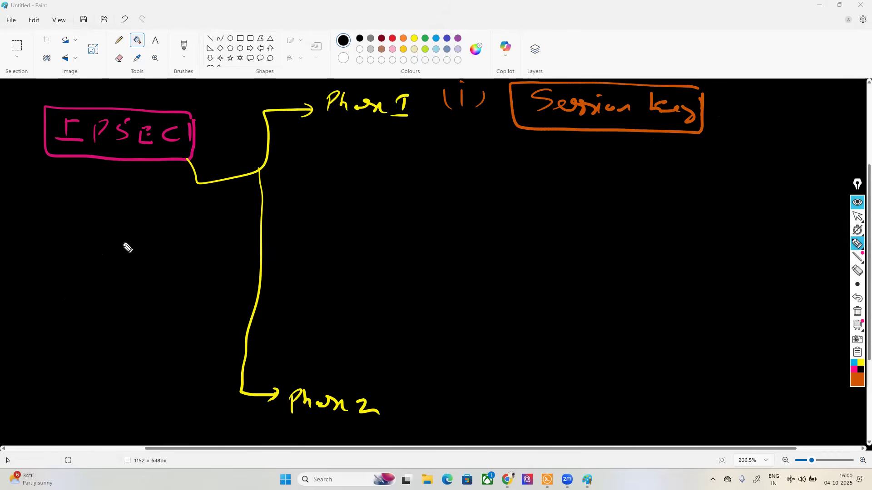
Step: Draw circled letters A and B as two sites below the IPSEC box, either side of the yellow branch line
{"action": "mouse_move", "coordinate": [70, 290]}
{"action": "left_mouse_down"}
{"action": "mouse_move", "coordinate": [88, 289]}
{"action": "mouse_move", "coordinate": [86, 281]}
{"action": "left_mouse_up"}
{"action": "mouse_move", "coordinate": [76, 262]}
{"action": "left_mouse_down"}
{"action": "mouse_move", "coordinate": [58, 279]}
{"action": "mouse_move", "coordinate": [68, 262]}
{"action": "left_mouse_up"}
{"action": "mouse_move", "coordinate": [316, 275]}
{"action": "left_mouse_down"}
{"action": "mouse_move", "coordinate": [315, 292]}
{"action": "mouse_move", "coordinate": [338, 267]}
{"action": "left_mouse_up"}
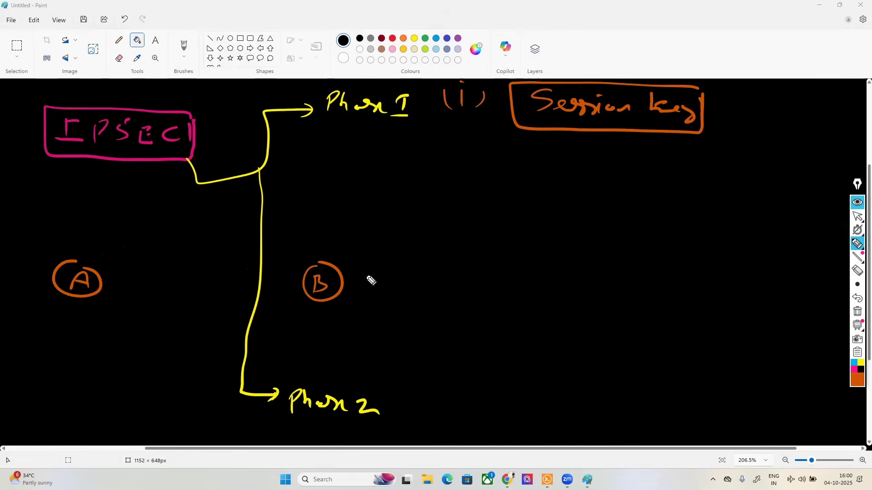
Step: In pink, draw a cloud labelled "ISP" between sites A and B and connect it to both with lines
{"action": "left_click", "coordinate": [853, 369]}
{"action": "mouse_move", "coordinate": [196, 258]}
{"action": "left_mouse_down"}
{"action": "mouse_move", "coordinate": [179, 284]}
{"action": "mouse_move", "coordinate": [222, 298]}
{"action": "mouse_move", "coordinate": [199, 262]}
{"action": "mouse_move", "coordinate": [193, 287]}
{"action": "left_mouse_up"}
{"action": "mouse_move", "coordinate": [187, 287]}
{"action": "left_mouse_down"}
{"action": "mouse_move", "coordinate": [200, 287]}
{"action": "mouse_move", "coordinate": [198, 275]}
{"action": "left_mouse_up"}
{"action": "left_click_drag", "start_coordinate": [207, 278], "coordinate": [209, 292]}
{"action": "left_click_drag", "start_coordinate": [209, 279], "coordinate": [211, 285]}
{"action": "left_click_drag", "start_coordinate": [91, 284], "coordinate": [179, 282]}
{"action": "left_click_drag", "start_coordinate": [234, 282], "coordinate": [299, 279]}
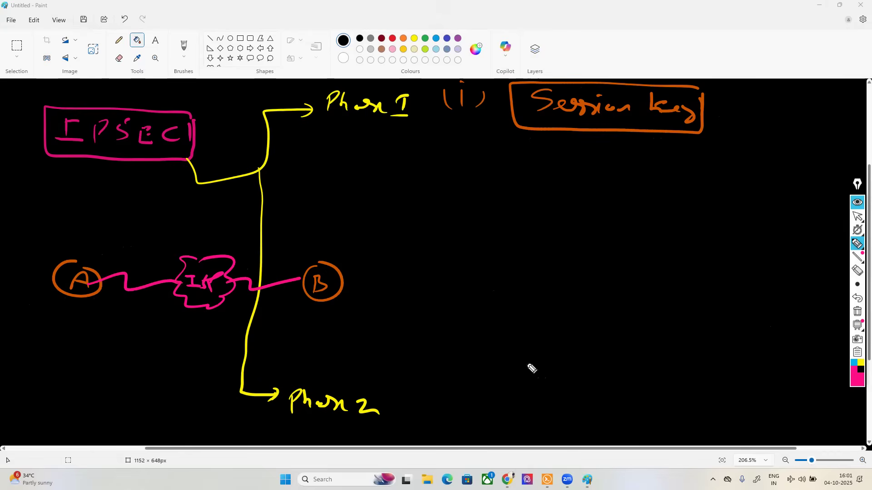
Step: In blue, write "CCNA" above site A and again above site B
{"action": "left_click", "coordinate": [854, 364]}
{"action": "left_click_drag", "start_coordinate": [67, 235], "coordinate": [56, 250]}
{"action": "mouse_move", "coordinate": [80, 240]}
{"action": "left_mouse_down"}
{"action": "mouse_move", "coordinate": [78, 249]}
{"action": "mouse_move", "coordinate": [101, 241]}
{"action": "mouse_move", "coordinate": [123, 249]}
{"action": "left_mouse_up"}
{"action": "mouse_move", "coordinate": [295, 235]}
{"action": "left_mouse_down"}
{"action": "mouse_move", "coordinate": [294, 249]}
{"action": "mouse_move", "coordinate": [336, 236]}
{"action": "mouse_move", "coordinate": [343, 254]}
{"action": "left_mouse_up"}
{"action": "left_click", "coordinate": [330, 250]}
{"action": "left_click_drag", "start_coordinate": [332, 248], "coordinate": [341, 247]}
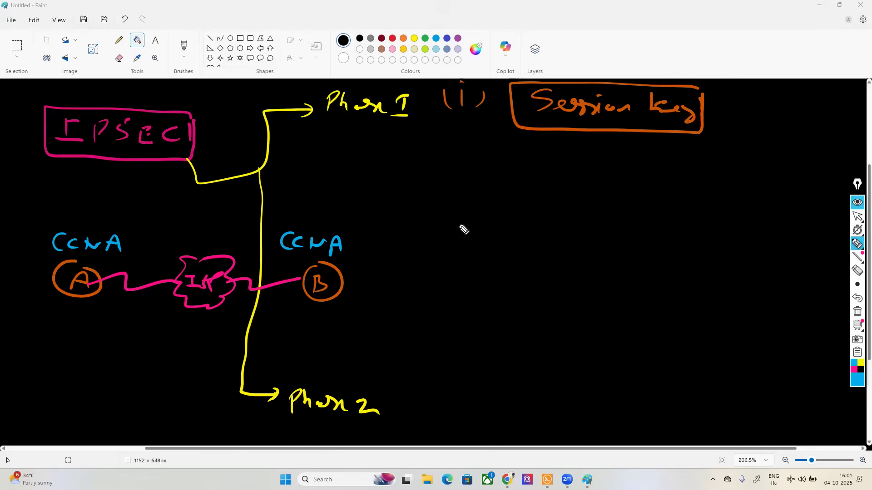
Step: In bright green, draw a rectangular tunnel around the ISP link between sites A and B
{"action": "left_click", "coordinate": [854, 380]}
{"action": "left_click", "coordinate": [840, 290]}
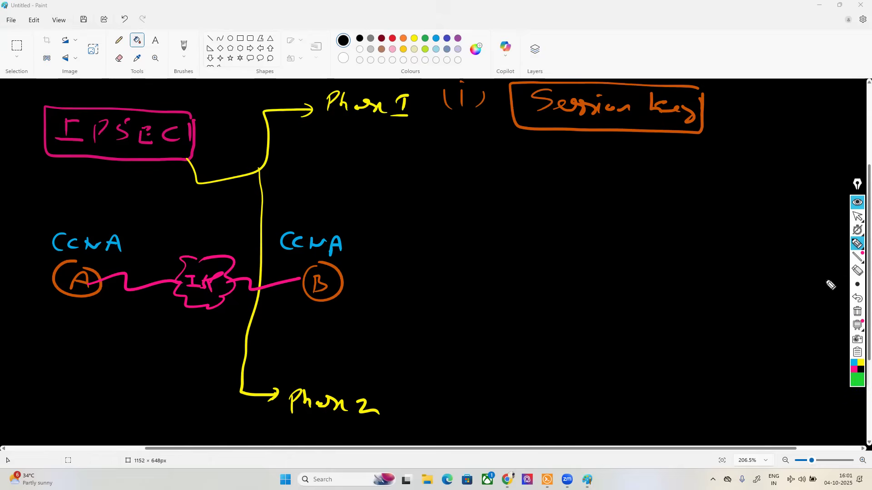
{"action": "mouse_move", "coordinate": [303, 298]}
{"action": "left_mouse_down"}
{"action": "mouse_move", "coordinate": [303, 274]}
{"action": "mouse_move", "coordinate": [99, 272]}
{"action": "mouse_move", "coordinate": [103, 313]}
{"action": "mouse_move", "coordinate": [288, 317]}
{"action": "mouse_move", "coordinate": [301, 311]}
{"action": "mouse_move", "coordinate": [303, 293]}
{"action": "left_mouse_up"}
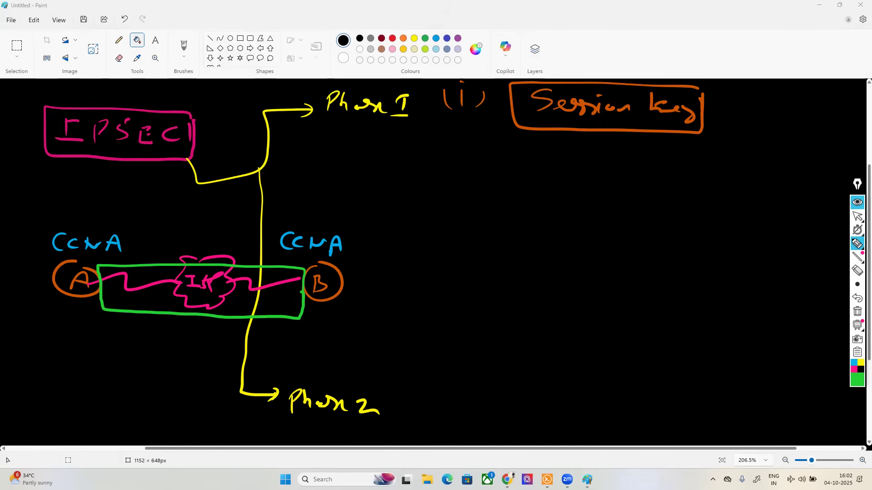
Step: In green, write "(ii)" and a boxed "Exchange Session key" below the first Phase I item
{"action": "left_click", "coordinate": [367, 172]}
{"action": "mouse_move", "coordinate": [355, 166]}
{"action": "left_mouse_down"}
{"action": "mouse_move", "coordinate": [355, 179]}
{"action": "mouse_move", "coordinate": [375, 184]}
{"action": "left_mouse_up"}
{"action": "left_click", "coordinate": [366, 157]}
{"action": "left_click", "coordinate": [353, 154]}
{"action": "left_click_drag", "start_coordinate": [340, 164], "coordinate": [342, 181]}
{"action": "left_click_drag", "start_coordinate": [459, 157], "coordinate": [471, 177]}
{"action": "left_click_drag", "start_coordinate": [459, 171], "coordinate": [472, 160]}
{"action": "left_click_drag", "start_coordinate": [478, 166], "coordinate": [497, 176]}
{"action": "left_click_drag", "start_coordinate": [494, 166], "coordinate": [479, 176]}
{"action": "mouse_move", "coordinate": [526, 179]}
{"action": "left_mouse_down"}
{"action": "mouse_move", "coordinate": [551, 175]}
{"action": "mouse_move", "coordinate": [554, 197]}
{"action": "mouse_move", "coordinate": [619, 173]}
{"action": "mouse_move", "coordinate": [632, 189]}
{"action": "mouse_move", "coordinate": [654, 179]}
{"action": "mouse_move", "coordinate": [658, 189]}
{"action": "mouse_move", "coordinate": [668, 179]}
{"action": "mouse_move", "coordinate": [750, 191]}
{"action": "left_mouse_up"}
{"action": "mouse_move", "coordinate": [751, 162]}
{"action": "left_mouse_down"}
{"action": "mouse_move", "coordinate": [510, 148]}
{"action": "mouse_move", "coordinate": [450, 196]}
{"action": "mouse_move", "coordinate": [677, 210]}
{"action": "mouse_move", "coordinate": [759, 181]}
{"action": "mouse_move", "coordinate": [675, 158]}
{"action": "left_mouse_up"}
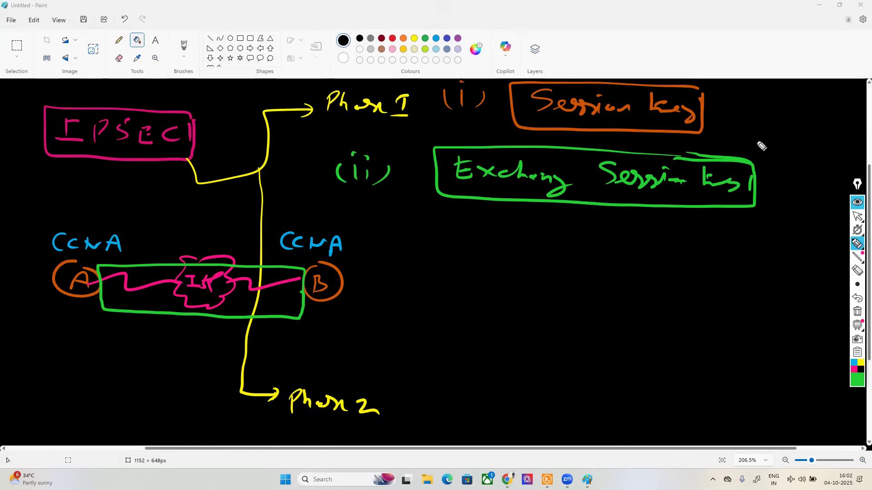
Step: In light orange, list "En", "HASH" and "auth key" under the Exchange Session key box
{"action": "left_click", "coordinate": [847, 378]}
{"action": "left_click", "coordinate": [835, 359]}
{"action": "mouse_move", "coordinate": [453, 211]}
{"action": "left_mouse_down"}
{"action": "mouse_move", "coordinate": [454, 229]}
{"action": "mouse_move", "coordinate": [480, 227]}
{"action": "mouse_move", "coordinate": [446, 257]}
{"action": "mouse_move", "coordinate": [479, 249]}
{"action": "mouse_move", "coordinate": [506, 260]}
{"action": "left_mouse_up"}
{"action": "mouse_move", "coordinate": [447, 280]}
{"action": "left_mouse_down"}
{"action": "mouse_move", "coordinate": [437, 279]}
{"action": "mouse_move", "coordinate": [530, 285]}
{"action": "mouse_move", "coordinate": [522, 300]}
{"action": "left_mouse_up"}
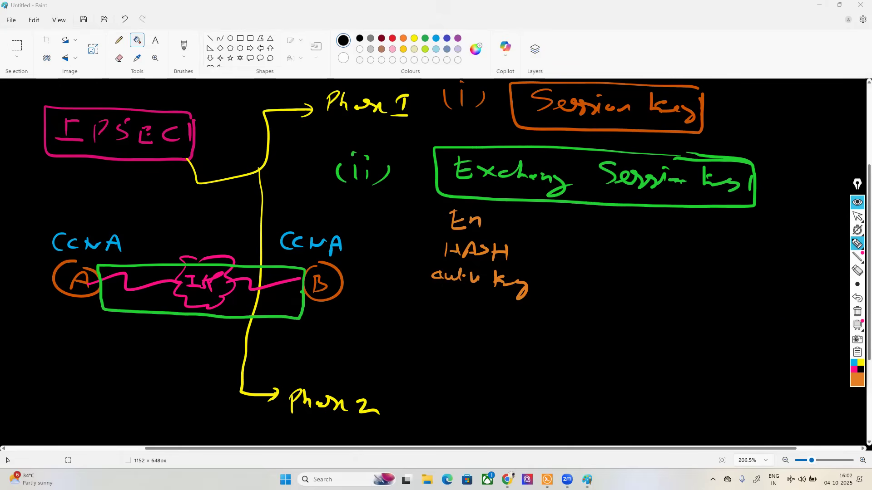
Step: In yellow, write "- DES" beside "En" and a boxed "56 bit" note above the canvas
{"action": "left_click", "coordinate": [857, 385]}
{"action": "left_click", "coordinate": [838, 343]}
{"action": "left_click_drag", "start_coordinate": [503, 224], "coordinate": [580, 220]}
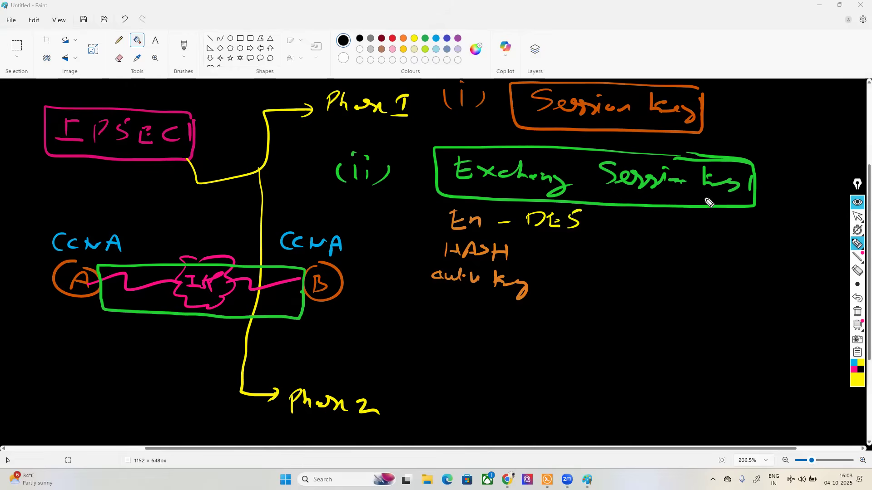
{"action": "mouse_move", "coordinate": [571, 20]}
{"action": "left_mouse_down"}
{"action": "mouse_move", "coordinate": [552, 35]}
{"action": "mouse_move", "coordinate": [625, 40]}
{"action": "mouse_move", "coordinate": [663, 27]}
{"action": "mouse_move", "coordinate": [524, 15]}
{"action": "mouse_move", "coordinate": [663, 26]}
{"action": "left_mouse_up"}
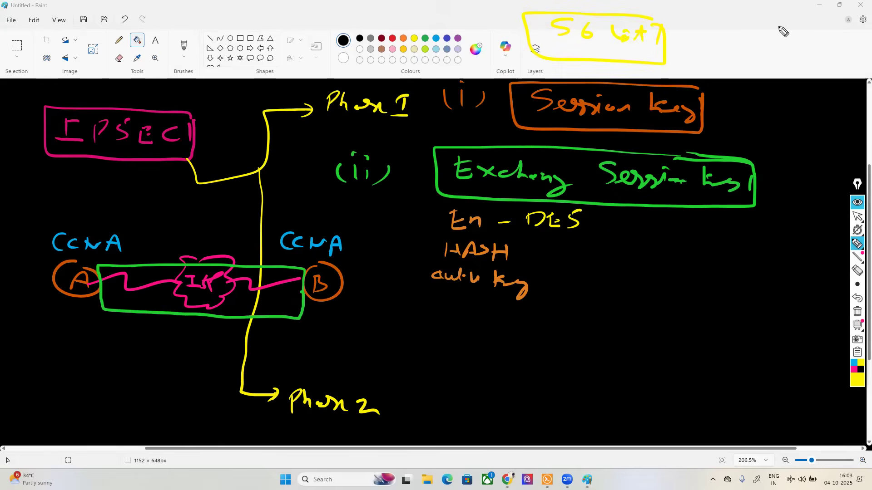
Step: Add "3DES" and "AES" after DES on the encryption line, separated by commas
{"action": "left_click_drag", "start_coordinate": [592, 232], "coordinate": [587, 238]}
{"action": "left_click_drag", "start_coordinate": [605, 218], "coordinate": [607, 231]}
{"action": "left_click_drag", "start_coordinate": [630, 217], "coordinate": [641, 231]}
{"action": "mouse_move", "coordinate": [634, 226]}
{"action": "left_mouse_down"}
{"action": "mouse_move", "coordinate": [641, 226]}
{"action": "mouse_move", "coordinate": [630, 231]}
{"action": "left_mouse_up"}
{"action": "left_click", "coordinate": [858, 299]}
{"action": "left_click", "coordinate": [858, 300]}
{"action": "left_click_drag", "start_coordinate": [627, 218], "coordinate": [666, 233]}
{"action": "mouse_move", "coordinate": [684, 217]}
{"action": "left_mouse_down"}
{"action": "mouse_move", "coordinate": [693, 249]}
{"action": "mouse_move", "coordinate": [729, 228]}
{"action": "left_mouse_up"}
{"action": "mouse_move", "coordinate": [747, 222]}
{"action": "left_mouse_down"}
{"action": "mouse_move", "coordinate": [734, 237]}
{"action": "mouse_move", "coordinate": [744, 229]}
{"action": "left_mouse_up"}
{"action": "mouse_move", "coordinate": [765, 223]}
{"action": "left_mouse_down"}
{"action": "mouse_move", "coordinate": [757, 237]}
{"action": "mouse_move", "coordinate": [767, 226]}
{"action": "left_mouse_up"}
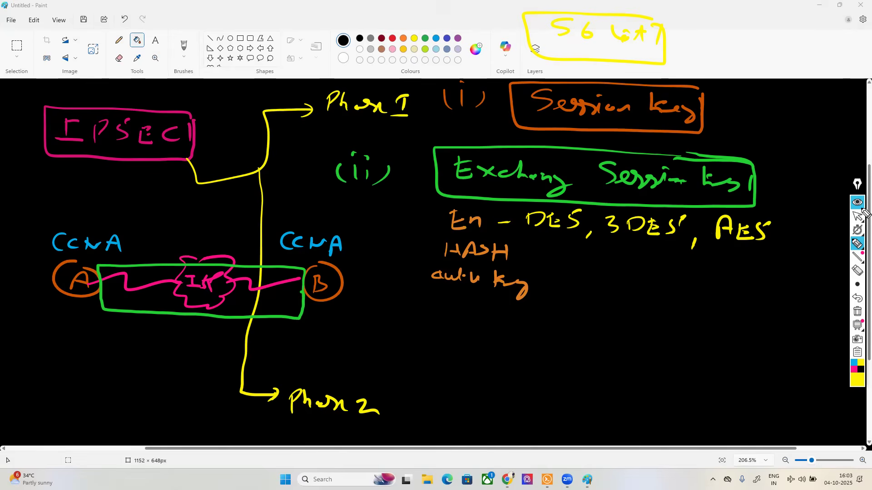
Step: Write the AES key sizes 128, 192 and 256 beside and below "AES"
{"action": "left_click_drag", "start_coordinate": [775, 235], "coordinate": [784, 233]}
{"action": "mouse_move", "coordinate": [794, 229]}
{"action": "left_mouse_down"}
{"action": "mouse_move", "coordinate": [792, 241]}
{"action": "mouse_move", "coordinate": [817, 243]}
{"action": "left_mouse_up"}
{"action": "left_click_drag", "start_coordinate": [766, 261], "coordinate": [796, 271]}
{"action": "mouse_move", "coordinate": [801, 259]}
{"action": "left_mouse_down"}
{"action": "mouse_move", "coordinate": [809, 272]}
{"action": "mouse_move", "coordinate": [827, 272]}
{"action": "left_mouse_up"}
{"action": "left_click_drag", "start_coordinate": [764, 297], "coordinate": [777, 296]}
{"action": "mouse_move", "coordinate": [786, 291]}
{"action": "left_mouse_down"}
{"action": "mouse_move", "coordinate": [799, 302]}
{"action": "mouse_move", "coordinate": [829, 302]}
{"action": "left_mouse_up"}
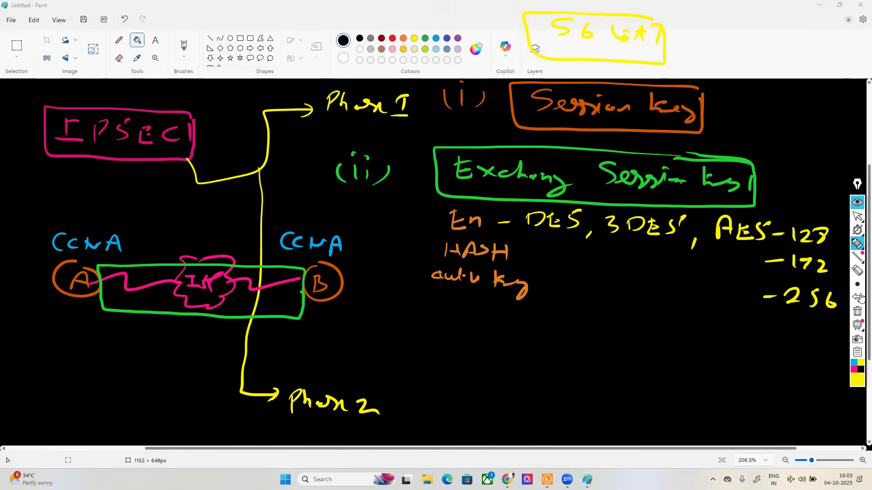
Step: In dark red, draw an arrow from "HASH" and write "MD5, SHA" after it
{"action": "left_click", "coordinate": [859, 381]}
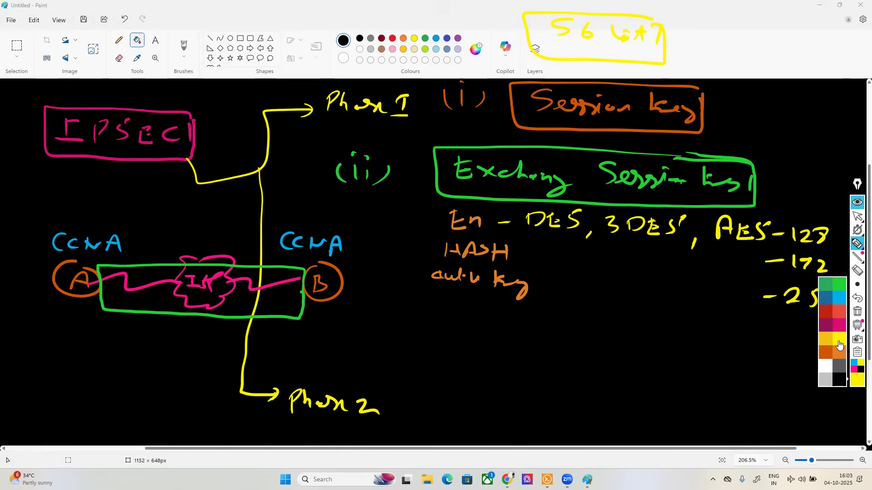
{"action": "left_click", "coordinate": [826, 315]}
{"action": "left_click_drag", "start_coordinate": [517, 257], "coordinate": [535, 263]}
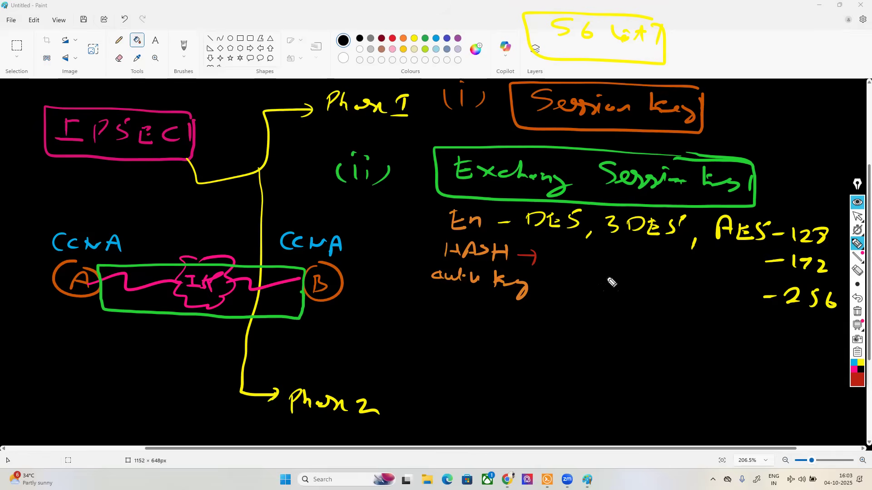
{"action": "mouse_move", "coordinate": [549, 269]}
{"action": "left_mouse_down"}
{"action": "mouse_move", "coordinate": [554, 255]}
{"action": "mouse_move", "coordinate": [562, 267]}
{"action": "mouse_move", "coordinate": [590, 257]}
{"action": "mouse_move", "coordinate": [607, 286]}
{"action": "left_mouse_up"}
{"action": "left_click_drag", "start_coordinate": [652, 257], "coordinate": [639, 271]}
{"action": "mouse_move", "coordinate": [662, 257]}
{"action": "left_mouse_down"}
{"action": "mouse_move", "coordinate": [662, 271]}
{"action": "mouse_move", "coordinate": [679, 265]}
{"action": "left_mouse_up"}
{"action": "mouse_move", "coordinate": [681, 257]}
{"action": "left_mouse_down"}
{"action": "mouse_move", "coordinate": [681, 273]}
{"action": "mouse_move", "coordinate": [696, 256]}
{"action": "left_mouse_up"}
{"action": "left_click_drag", "start_coordinate": [696, 255], "coordinate": [702, 273]}
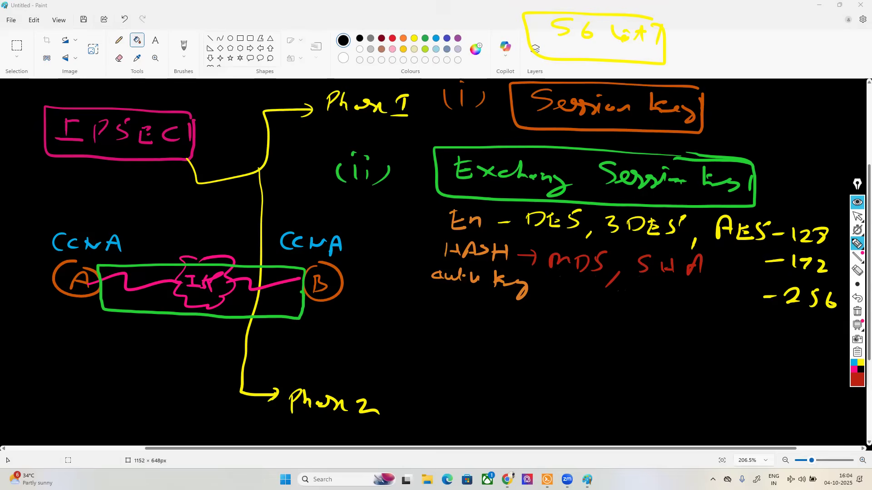
Step: Add the SHA variants -1, -256, -384 and -512 beside and below "SHA"
{"action": "left_click_drag", "start_coordinate": [713, 269], "coordinate": [732, 274]}
{"action": "left_click_drag", "start_coordinate": [685, 293], "coordinate": [740, 298]}
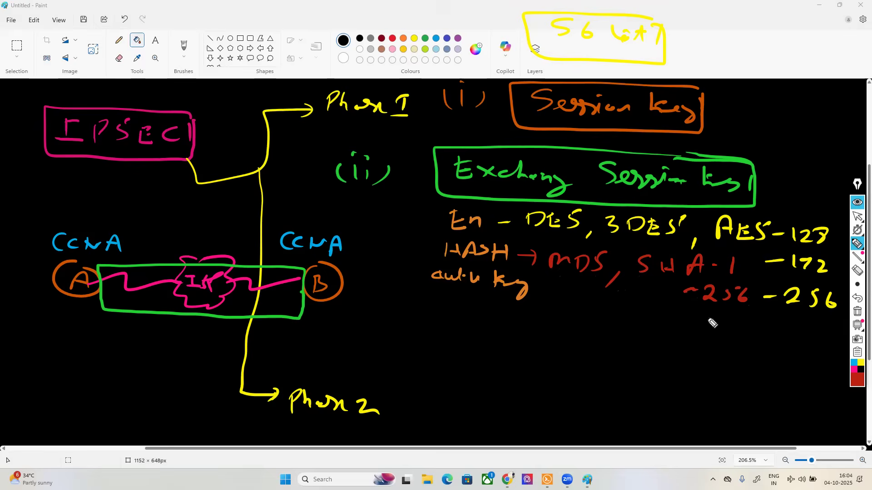
{"action": "mouse_move", "coordinate": [671, 325]}
{"action": "left_mouse_down"}
{"action": "mouse_move", "coordinate": [687, 323]}
{"action": "mouse_move", "coordinate": [719, 340]}
{"action": "mouse_move", "coordinate": [747, 331]}
{"action": "left_mouse_up"}
{"action": "left_click_drag", "start_coordinate": [665, 354], "coordinate": [716, 367]}
{"action": "left_click_drag", "start_coordinate": [725, 356], "coordinate": [745, 368]}
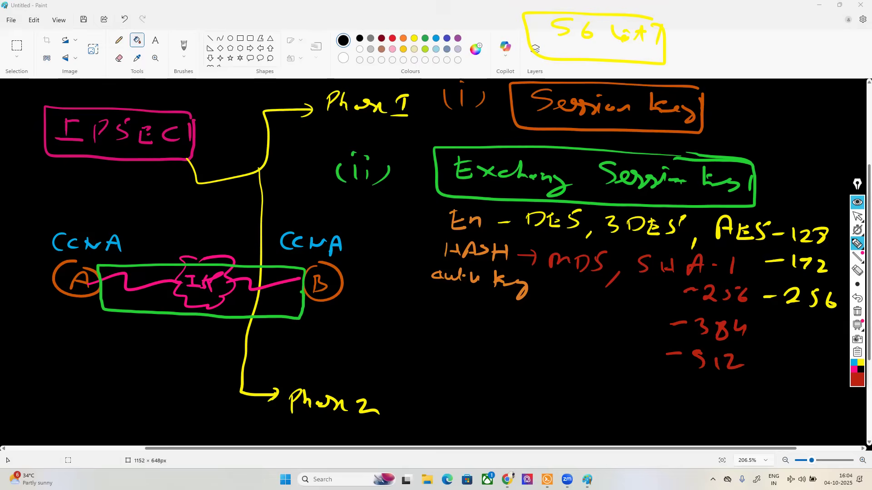
Step: In blue, box "auth key" with an arrow to a boxed "PSK", and frame both CCNA labels
{"action": "left_click", "coordinate": [853, 363]}
{"action": "mouse_move", "coordinate": [515, 269]}
{"action": "left_mouse_down"}
{"action": "mouse_move", "coordinate": [425, 268]}
{"action": "mouse_move", "coordinate": [458, 294]}
{"action": "mouse_move", "coordinate": [539, 298]}
{"action": "mouse_move", "coordinate": [504, 267]}
{"action": "left_mouse_up"}
{"action": "left_click_drag", "start_coordinate": [426, 289], "coordinate": [401, 301]}
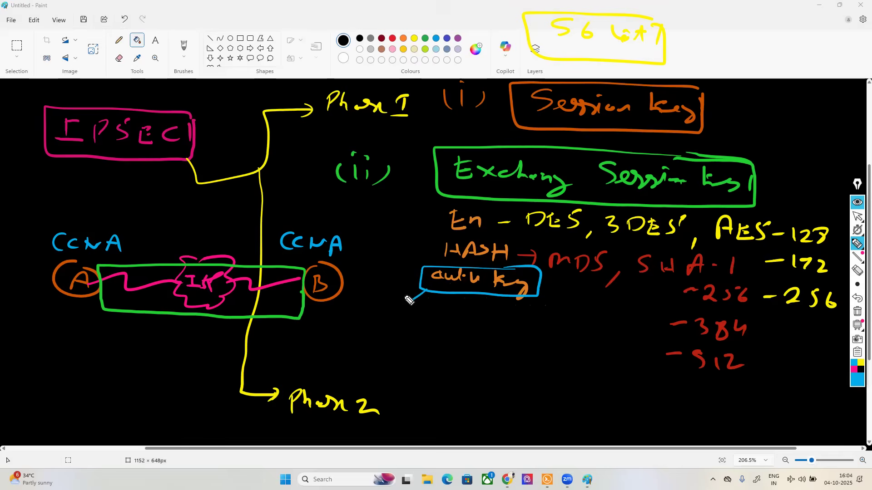
{"action": "mouse_move", "coordinate": [365, 323]}
{"action": "left_mouse_down"}
{"action": "mouse_move", "coordinate": [366, 311]}
{"action": "mouse_move", "coordinate": [409, 325]}
{"action": "mouse_move", "coordinate": [420, 319]}
{"action": "mouse_move", "coordinate": [350, 304]}
{"action": "mouse_move", "coordinate": [422, 332]}
{"action": "mouse_move", "coordinate": [417, 315]}
{"action": "left_mouse_up"}
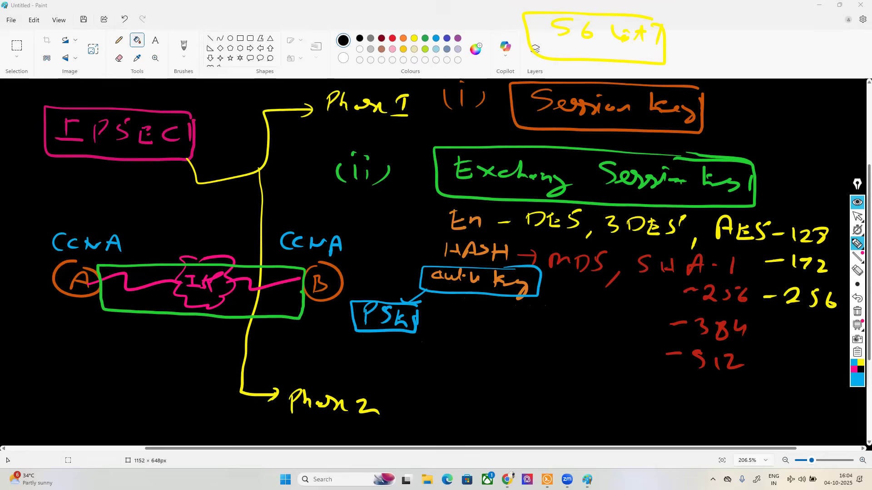
{"action": "mouse_move", "coordinate": [120, 227]}
{"action": "left_mouse_down"}
{"action": "mouse_move", "coordinate": [51, 227]}
{"action": "mouse_move", "coordinate": [79, 259]}
{"action": "mouse_move", "coordinate": [127, 232]}
{"action": "left_mouse_up"}
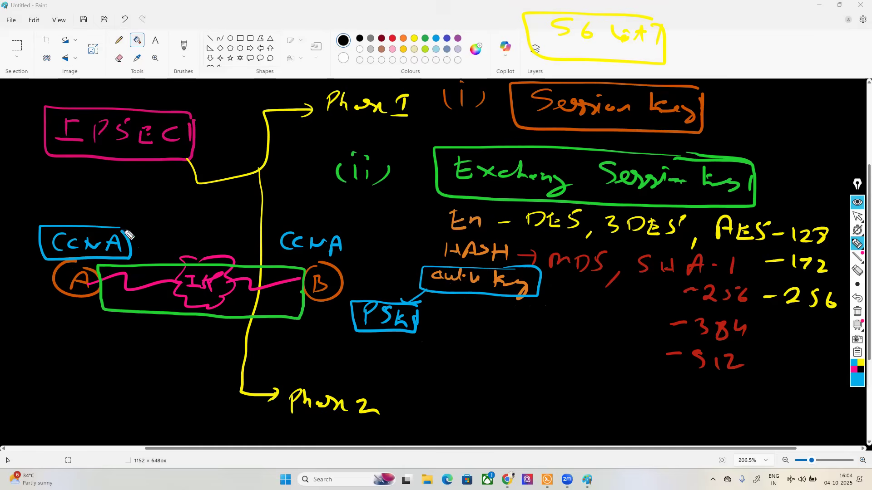
{"action": "mouse_move", "coordinate": [320, 226]}
{"action": "left_mouse_down"}
{"action": "mouse_move", "coordinate": [276, 234]}
{"action": "mouse_move", "coordinate": [341, 262]}
{"action": "mouse_move", "coordinate": [324, 226]}
{"action": "left_mouse_up"}
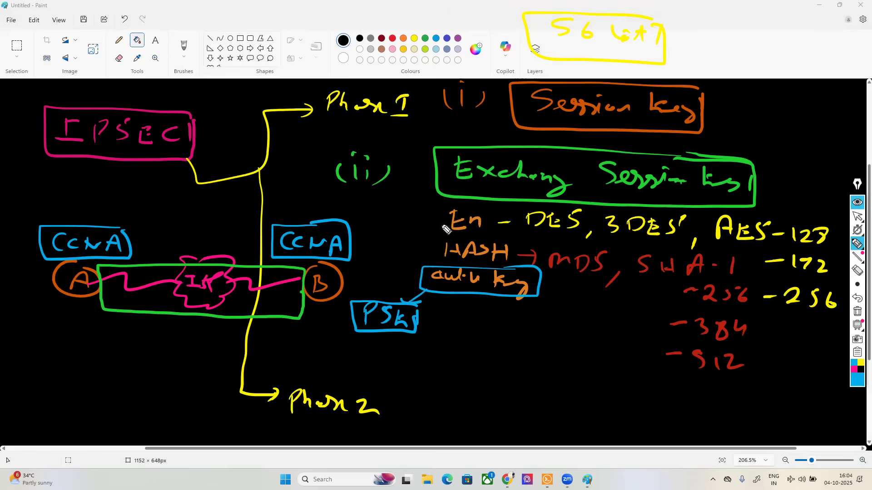
Step: In white, draw an arrow into the tunnel between A and B from a boxed "ISAKMP" label
{"action": "left_click", "coordinate": [853, 383]}
{"action": "left_click", "coordinate": [823, 376]}
{"action": "left_click_drag", "start_coordinate": [173, 232], "coordinate": [207, 262]}
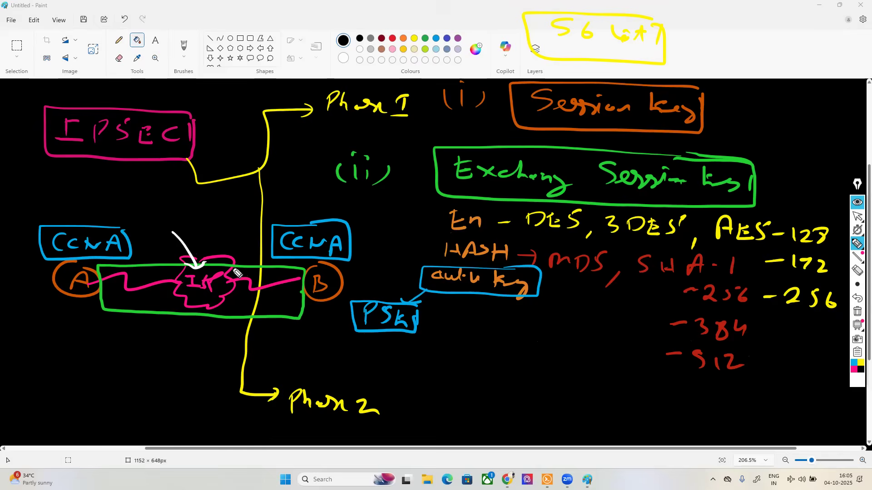
{"action": "left_click_drag", "start_coordinate": [156, 208], "coordinate": [157, 222]}
{"action": "mouse_move", "coordinate": [149, 223]}
{"action": "left_mouse_down"}
{"action": "mouse_move", "coordinate": [168, 223]}
{"action": "mouse_move", "coordinate": [161, 207]}
{"action": "left_mouse_up"}
{"action": "mouse_move", "coordinate": [179, 207]}
{"action": "left_mouse_down"}
{"action": "mouse_move", "coordinate": [173, 228]}
{"action": "mouse_move", "coordinate": [206, 225]}
{"action": "left_mouse_up"}
{"action": "left_click", "coordinate": [858, 300]}
{"action": "mouse_move", "coordinate": [217, 217]}
{"action": "left_mouse_down"}
{"action": "mouse_move", "coordinate": [215, 226]}
{"action": "mouse_move", "coordinate": [249, 226]}
{"action": "mouse_move", "coordinate": [245, 214]}
{"action": "mouse_move", "coordinate": [257, 222]}
{"action": "left_mouse_up"}
{"action": "mouse_move", "coordinate": [177, 196]}
{"action": "left_mouse_down"}
{"action": "mouse_move", "coordinate": [259, 196]}
{"action": "mouse_move", "coordinate": [221, 235]}
{"action": "mouse_move", "coordinate": [262, 206]}
{"action": "left_mouse_up"}
Step: Write "(iii)" and "ISAKMP" in white as the third Phase I item, below the PSK box
{"action": "mouse_move", "coordinate": [337, 346]}
{"action": "left_mouse_down"}
{"action": "mouse_move", "coordinate": [337, 359]}
{"action": "mouse_move", "coordinate": [354, 358]}
{"action": "left_mouse_up"}
{"action": "left_click_drag", "start_coordinate": [336, 337], "coordinate": [350, 339]}
{"action": "mouse_move", "coordinate": [366, 342]}
{"action": "left_mouse_down"}
{"action": "mouse_move", "coordinate": [354, 363]}
{"action": "mouse_move", "coordinate": [320, 361]}
{"action": "left_mouse_up"}
{"action": "left_click_drag", "start_coordinate": [418, 348], "coordinate": [433, 348]}
{"action": "left_click_drag", "start_coordinate": [426, 349], "coordinate": [426, 367]}
{"action": "left_click_drag", "start_coordinate": [414, 369], "coordinate": [487, 370]}
{"action": "left_click_drag", "start_coordinate": [468, 363], "coordinate": [494, 373]}
{"action": "mouse_move", "coordinate": [505, 358]}
{"action": "left_mouse_down"}
{"action": "mouse_move", "coordinate": [509, 370]}
{"action": "mouse_move", "coordinate": [531, 367]}
{"action": "mouse_move", "coordinate": [541, 376]}
{"action": "left_mouse_up"}
{"action": "mouse_move", "coordinate": [550, 361]}
{"action": "left_mouse_down"}
{"action": "mouse_move", "coordinate": [547, 380]}
{"action": "mouse_move", "coordinate": [551, 368]}
{"action": "left_mouse_up"}
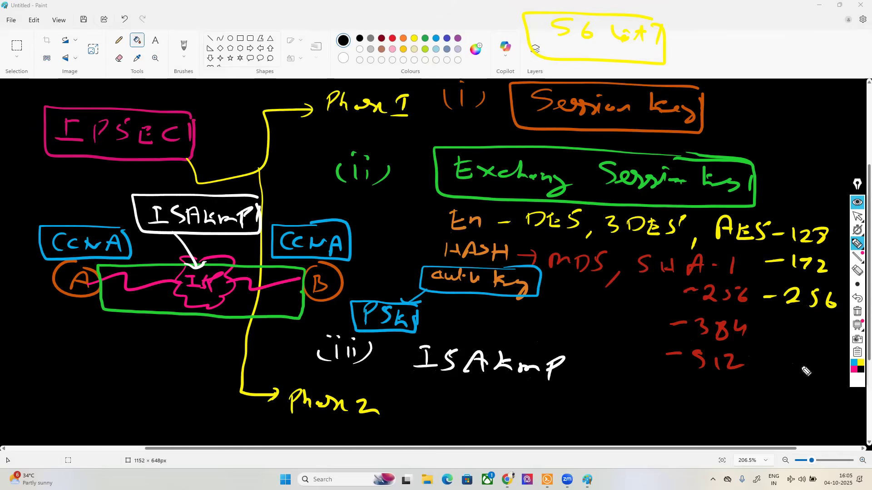
Step: Append "/UDP/500" after ISAKMP in the third item, undoing the faulty strokes
{"action": "left_click_drag", "start_coordinate": [584, 354], "coordinate": [569, 390]}
{"action": "mouse_move", "coordinate": [605, 366]}
{"action": "left_mouse_down"}
{"action": "mouse_move", "coordinate": [603, 389]}
{"action": "mouse_move", "coordinate": [611, 370]}
{"action": "left_mouse_up"}
{"action": "left_click", "coordinate": [857, 299]}
{"action": "mouse_move", "coordinate": [630, 374]}
{"action": "left_mouse_down"}
{"action": "mouse_move", "coordinate": [630, 392]}
{"action": "mouse_move", "coordinate": [633, 383]}
{"action": "left_mouse_up"}
{"action": "left_click_drag", "start_coordinate": [658, 371], "coordinate": [648, 398]}
{"action": "mouse_move", "coordinate": [677, 380]}
{"action": "left_mouse_down"}
{"action": "mouse_move", "coordinate": [667, 400]}
{"action": "mouse_move", "coordinate": [703, 394]}
{"action": "left_mouse_up"}
{"action": "left_click", "coordinate": [856, 298]}
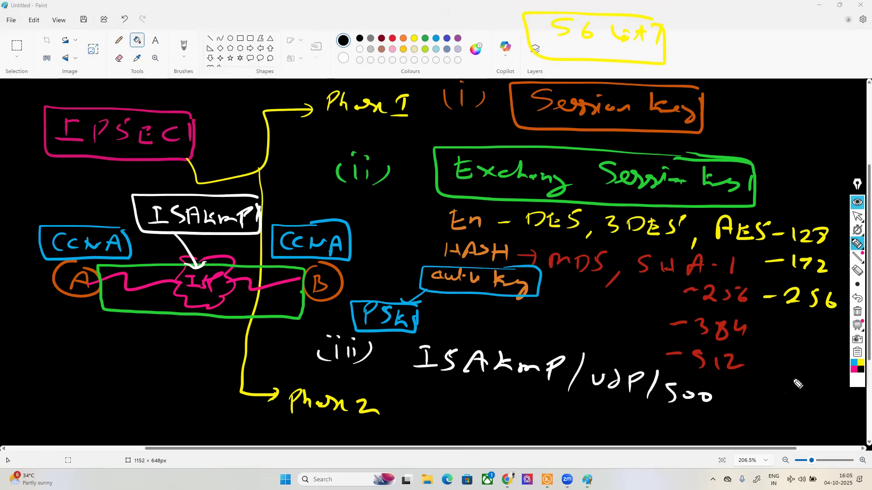
Step: In dark magenta, draw a box around "ISAKMP" in the third item
{"action": "left_click", "coordinate": [859, 380]}
{"action": "left_click", "coordinate": [827, 324]}
{"action": "mouse_move", "coordinate": [553, 341]}
{"action": "left_mouse_down"}
{"action": "mouse_move", "coordinate": [399, 341]}
{"action": "mouse_move", "coordinate": [481, 385]}
{"action": "mouse_move", "coordinate": [568, 383]}
{"action": "mouse_move", "coordinate": [546, 340]}
{"action": "left_mouse_up"}
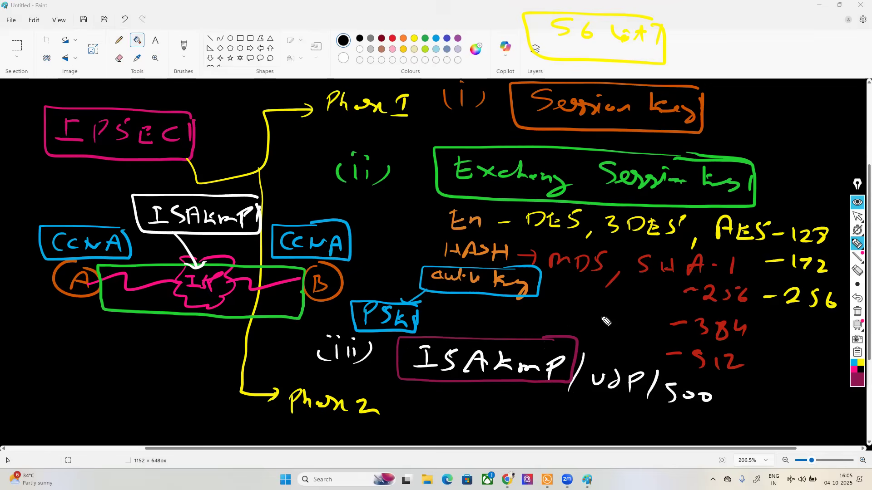
Step: In dark magenta, draw a long arrow from the boxed ISAKMP item to a circled "IKE" label beneath the A–B tunnel
{"action": "left_click_drag", "start_coordinate": [383, 361], "coordinate": [147, 378]}
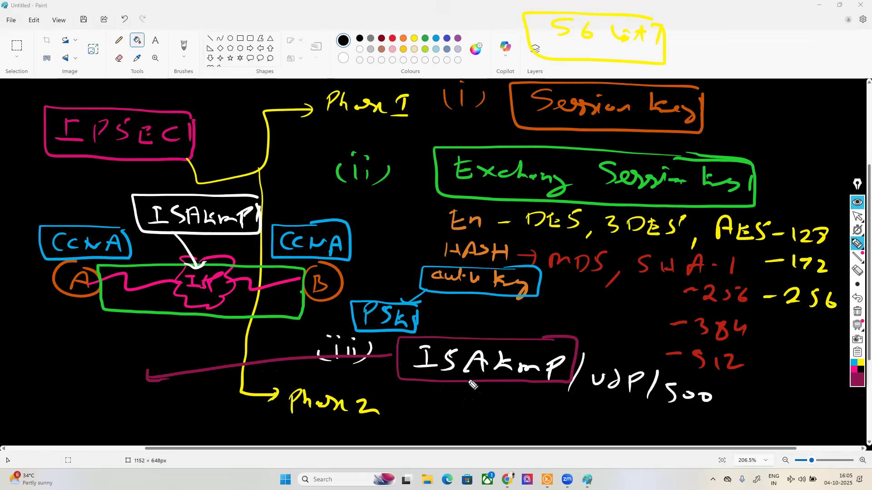
{"action": "mouse_move", "coordinate": [49, 358]}
{"action": "left_mouse_down"}
{"action": "mouse_move", "coordinate": [60, 356]}
{"action": "mouse_move", "coordinate": [57, 370]}
{"action": "left_mouse_up"}
{"action": "mouse_move", "coordinate": [75, 371]}
{"action": "left_mouse_down"}
{"action": "mouse_move", "coordinate": [47, 375]}
{"action": "mouse_move", "coordinate": [79, 369]}
{"action": "left_mouse_up"}
{"action": "mouse_move", "coordinate": [90, 356]}
{"action": "left_mouse_down"}
{"action": "mouse_move", "coordinate": [92, 370]}
{"action": "mouse_move", "coordinate": [106, 372]}
{"action": "mouse_move", "coordinate": [119, 353]}
{"action": "left_mouse_up"}
{"action": "left_click_drag", "start_coordinate": [108, 363], "coordinate": [117, 362]}
{"action": "mouse_move", "coordinate": [108, 372]}
{"action": "left_mouse_down"}
{"action": "mouse_move", "coordinate": [119, 371]}
{"action": "mouse_move", "coordinate": [34, 361]}
{"action": "mouse_move", "coordinate": [129, 345]}
{"action": "mouse_move", "coordinate": [95, 335]}
{"action": "left_mouse_up"}
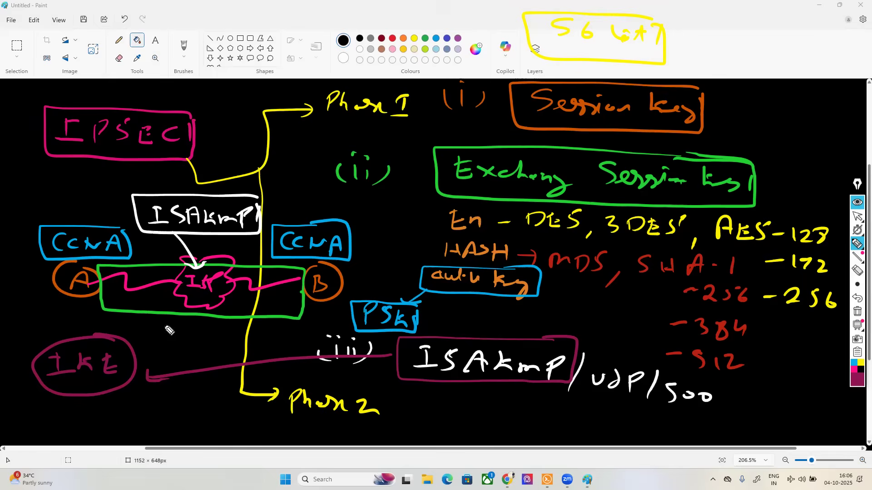
Step: Erase the long line running from the ISAKMP box towards the IKE circle and return to the pen
{"action": "left_click", "coordinate": [857, 270]}
{"action": "left_click", "coordinate": [299, 366]}
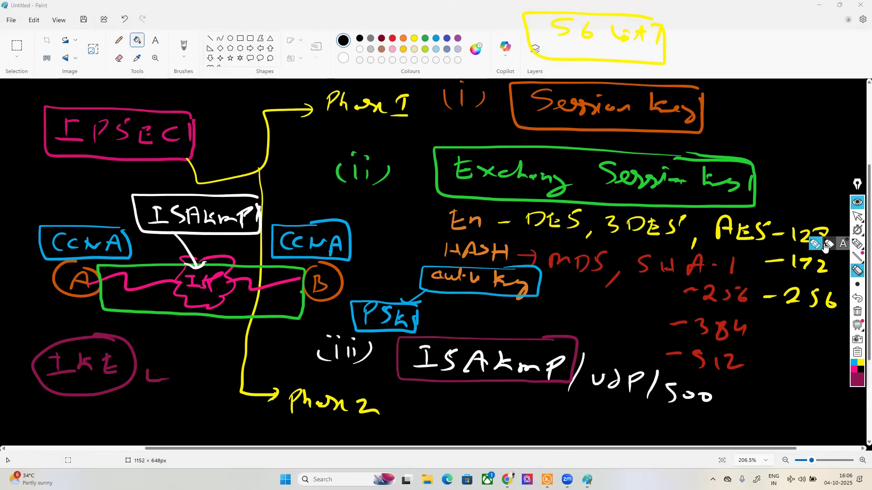
{"action": "left_click", "coordinate": [857, 244]}
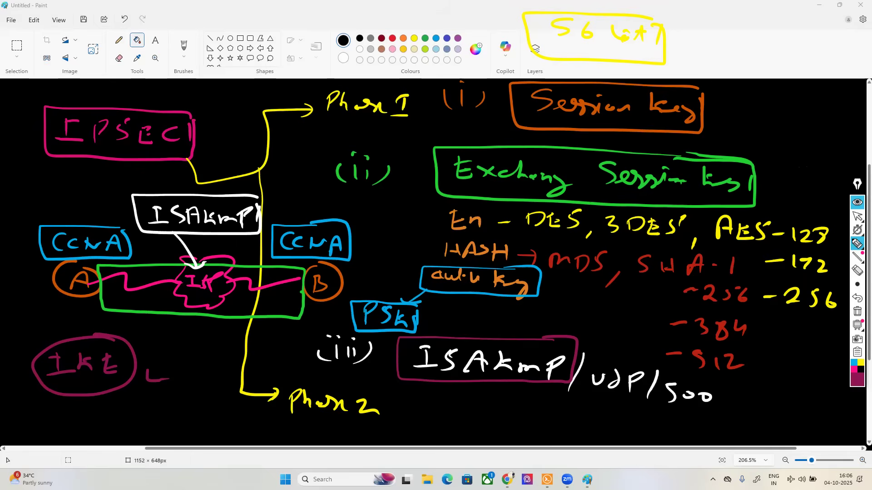
Step: In white, draw a narrow box inside the green tunnel between A and B and another box around "Phase 2"
{"action": "left_click", "coordinate": [856, 380]}
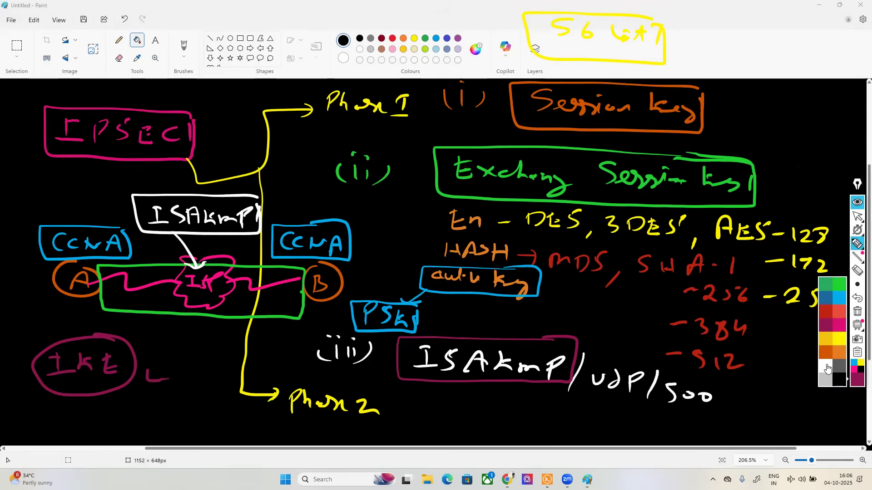
{"action": "left_click", "coordinate": [827, 362]}
{"action": "mouse_move", "coordinate": [275, 300]}
{"action": "left_mouse_down"}
{"action": "mouse_move", "coordinate": [230, 278]}
{"action": "mouse_move", "coordinate": [132, 276]}
{"action": "mouse_move", "coordinate": [121, 297]}
{"action": "mouse_move", "coordinate": [272, 303]}
{"action": "left_mouse_up"}
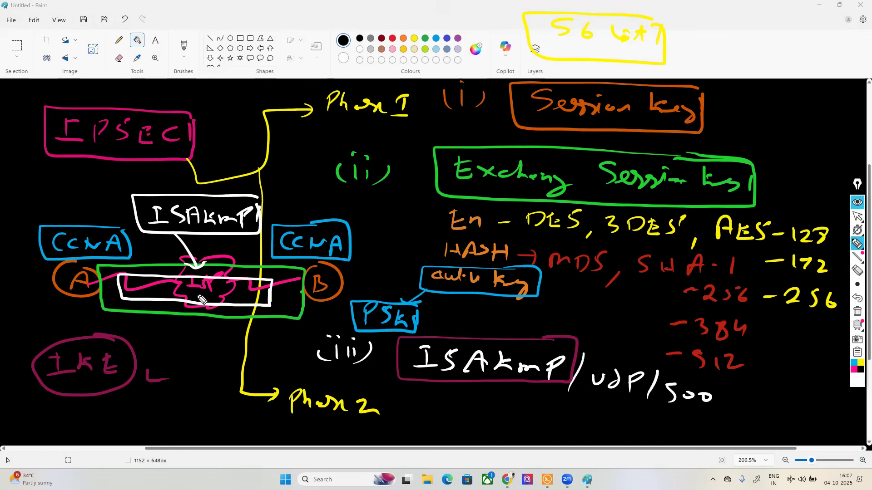
{"action": "mouse_move", "coordinate": [371, 387]}
{"action": "left_mouse_down"}
{"action": "mouse_move", "coordinate": [333, 387]}
{"action": "mouse_move", "coordinate": [293, 429]}
{"action": "mouse_move", "coordinate": [391, 413]}
{"action": "mouse_move", "coordinate": [385, 390]}
{"action": "left_mouse_up"}
Step: In red, draw a bracket beside the Phase 2 box and label its branches "En" and "HASH"
{"action": "left_click", "coordinate": [854, 381]}
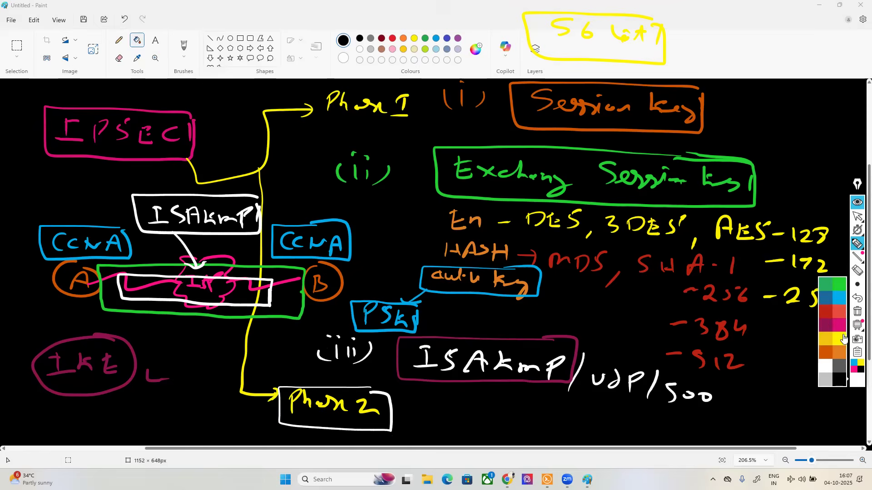
{"action": "left_click", "coordinate": [828, 321]}
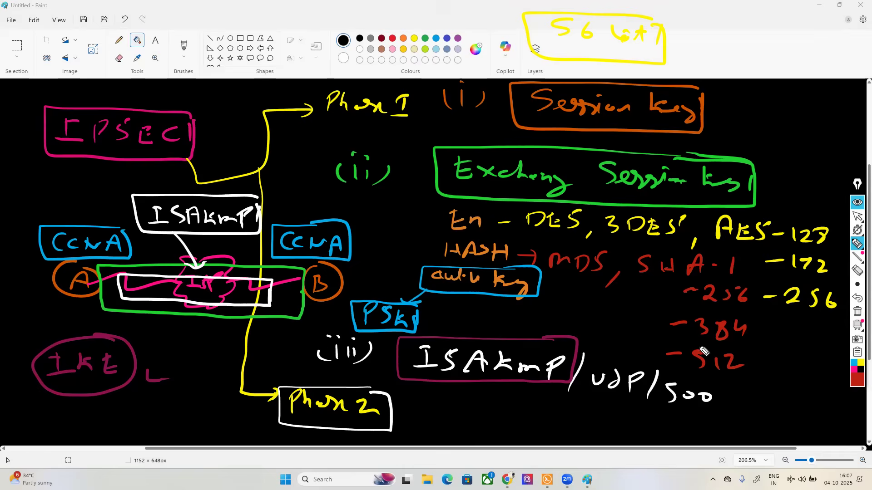
{"action": "mouse_move", "coordinate": [406, 416]}
{"action": "left_mouse_down"}
{"action": "mouse_move", "coordinate": [419, 402]}
{"action": "mouse_move", "coordinate": [437, 402]}
{"action": "mouse_move", "coordinate": [430, 437]}
{"action": "left_mouse_up"}
{"action": "mouse_move", "coordinate": [441, 392]}
{"action": "left_mouse_down"}
{"action": "mouse_move", "coordinate": [441, 403]}
{"action": "mouse_move", "coordinate": [470, 407]}
{"action": "left_mouse_up"}
{"action": "mouse_move", "coordinate": [437, 438]}
{"action": "left_mouse_down"}
{"action": "mouse_move", "coordinate": [449, 447]}
{"action": "mouse_move", "coordinate": [471, 438]}
{"action": "mouse_move", "coordinate": [476, 451]}
{"action": "mouse_move", "coordinate": [511, 456]}
{"action": "left_mouse_up"}
{"action": "left_click_drag", "start_coordinate": [499, 451], "coordinate": [516, 451]}
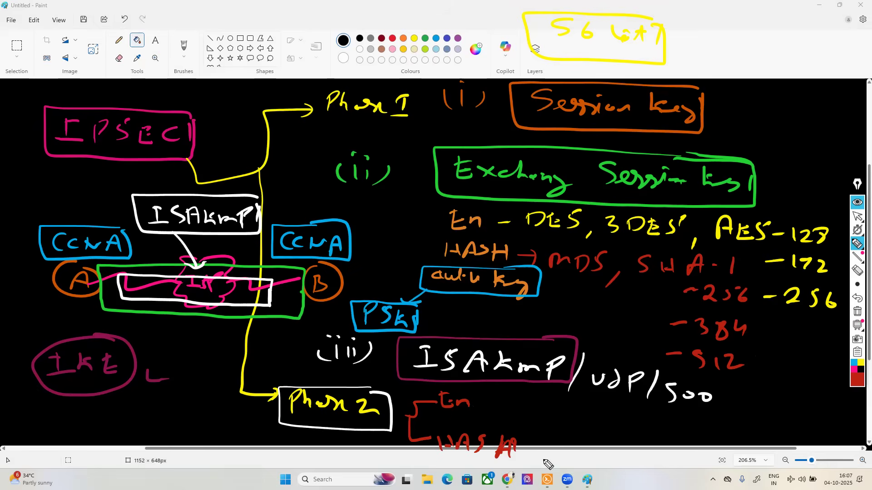
Step: In pink, draw a connector from the Phase 2 box to a boxed "ESP" label
{"action": "left_click", "coordinate": [858, 379]}
{"action": "left_click", "coordinate": [840, 325]}
{"action": "mouse_move", "coordinate": [371, 426]}
{"action": "left_mouse_down"}
{"action": "mouse_move", "coordinate": [376, 475]}
{"action": "mouse_move", "coordinate": [627, 470]}
{"action": "mouse_move", "coordinate": [626, 457]}
{"action": "left_mouse_up"}
{"action": "mouse_move", "coordinate": [610, 449]}
{"action": "left_mouse_down"}
{"action": "mouse_move", "coordinate": [628, 447]}
{"action": "mouse_move", "coordinate": [634, 470]}
{"action": "left_mouse_up"}
{"action": "mouse_move", "coordinate": [666, 451]}
{"action": "left_mouse_down"}
{"action": "mouse_move", "coordinate": [662, 472]}
{"action": "mouse_move", "coordinate": [667, 462]}
{"action": "left_mouse_up"}
{"action": "mouse_move", "coordinate": [686, 471]}
{"action": "left_mouse_down"}
{"action": "mouse_move", "coordinate": [690, 448]}
{"action": "mouse_move", "coordinate": [589, 472]}
{"action": "mouse_move", "coordinate": [674, 484]}
{"action": "mouse_move", "coordinate": [690, 442]}
{"action": "left_mouse_up"}
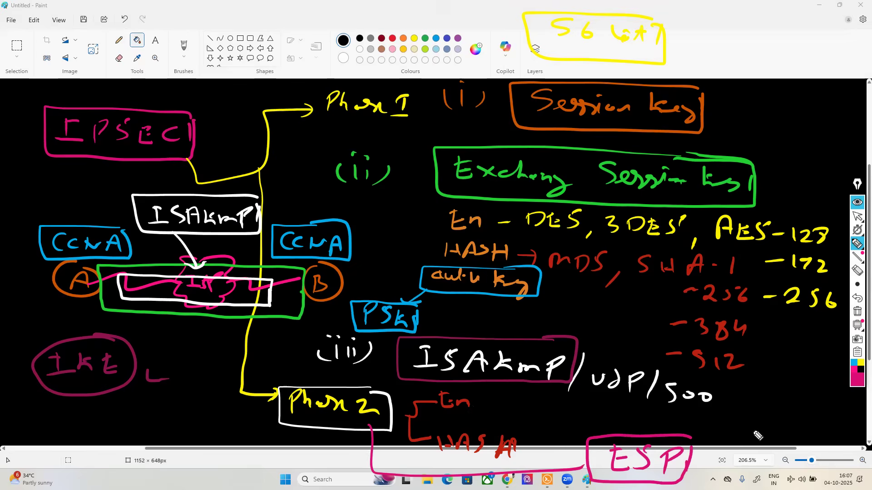
Step: Circle the ISAKMP label above the tunnel in pink and draw a yellow arrow from the tunnel to a boxed "ESP" label
{"action": "mouse_move", "coordinate": [247, 195]}
{"action": "left_mouse_down"}
{"action": "mouse_move", "coordinate": [136, 203]}
{"action": "mouse_move", "coordinate": [282, 212]}
{"action": "mouse_move", "coordinate": [254, 193]}
{"action": "left_mouse_up"}
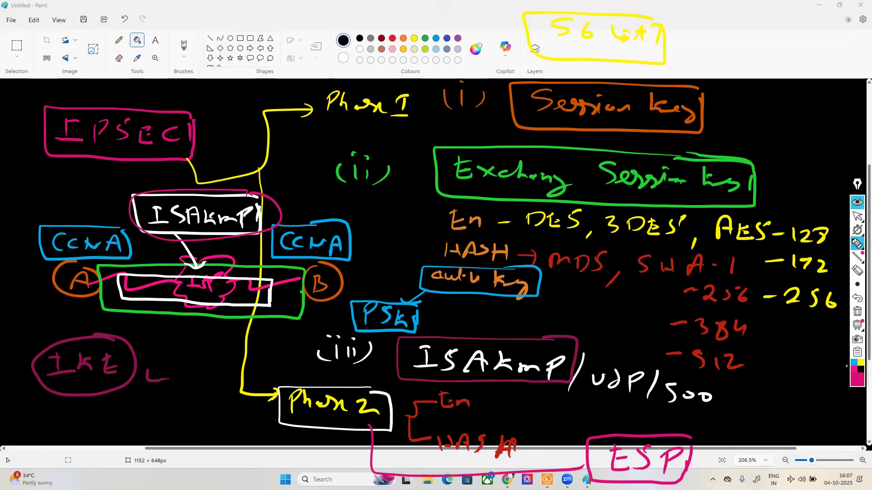
{"action": "left_click", "coordinate": [861, 362]}
{"action": "left_click_drag", "start_coordinate": [190, 301], "coordinate": [172, 340]}
{"action": "mouse_move", "coordinate": [168, 335]}
{"action": "left_mouse_down"}
{"action": "mouse_move", "coordinate": [181, 341]}
{"action": "mouse_move", "coordinate": [164, 366]}
{"action": "mouse_move", "coordinate": [215, 359]}
{"action": "mouse_move", "coordinate": [139, 382]}
{"action": "mouse_move", "coordinate": [219, 380]}
{"action": "mouse_move", "coordinate": [217, 359]}
{"action": "left_mouse_up"}
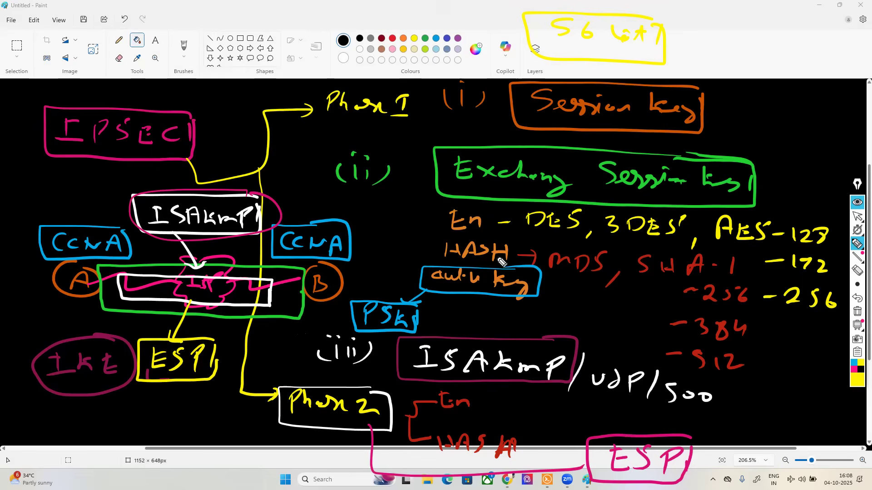
Step: Clear all the handwritten annotations and switch to the EVE topology in Chrome
{"action": "left_click", "coordinate": [857, 312]}
{"action": "left_click", "coordinate": [857, 218]}
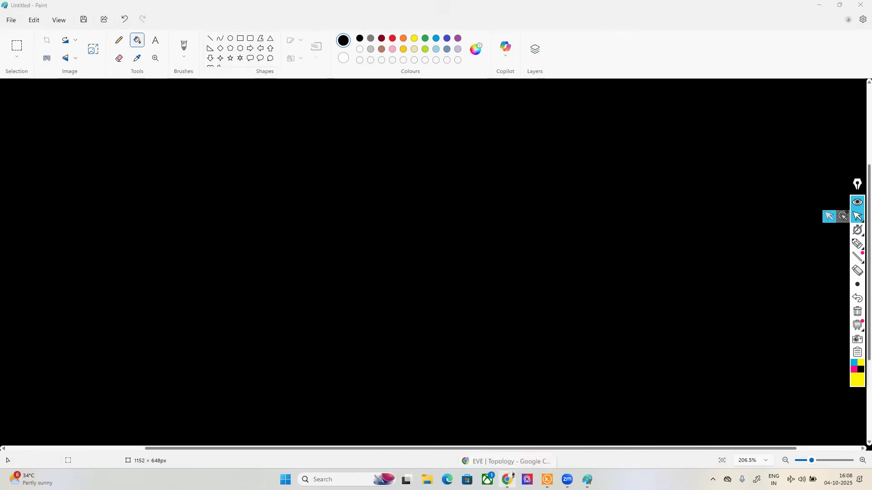
{"action": "left_click", "coordinate": [507, 479]}
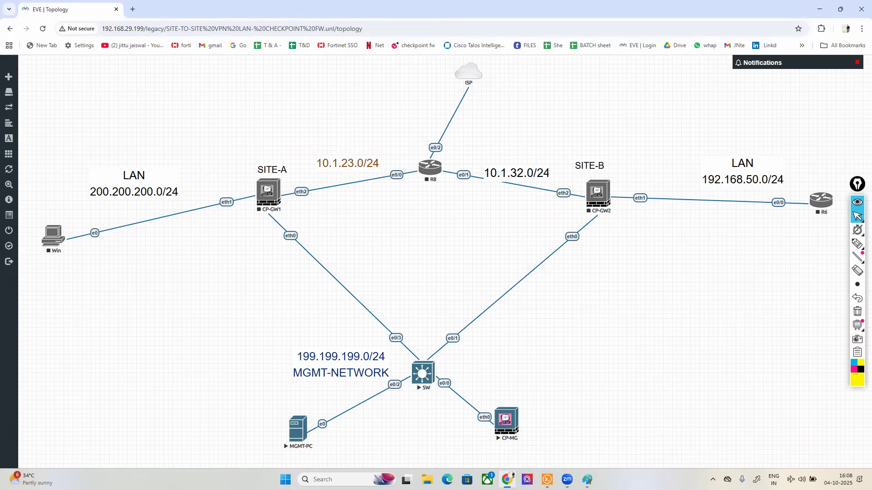
Step: In pink, box the SITE-A and SITE-B gateways and draw an arrow from each towards its own LAN
{"action": "left_click", "coordinate": [853, 369]}
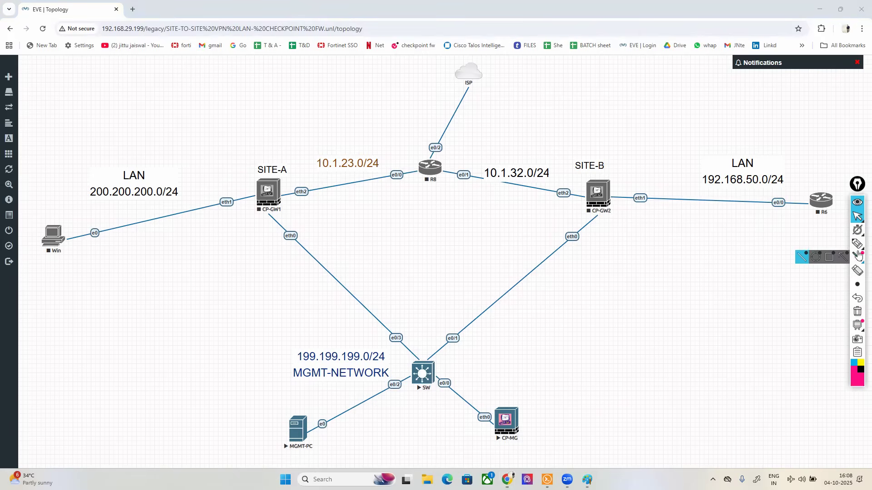
{"action": "left_click", "coordinate": [858, 244]}
{"action": "mouse_move", "coordinate": [260, 159]}
{"action": "left_mouse_down"}
{"action": "mouse_move", "coordinate": [245, 161]}
{"action": "mouse_move", "coordinate": [273, 222]}
{"action": "mouse_move", "coordinate": [294, 156]}
{"action": "mouse_move", "coordinate": [257, 158]}
{"action": "left_mouse_up"}
{"action": "mouse_move", "coordinate": [573, 184]}
{"action": "left_mouse_down"}
{"action": "mouse_move", "coordinate": [572, 177]}
{"action": "mouse_move", "coordinate": [575, 204]}
{"action": "mouse_move", "coordinate": [627, 213]}
{"action": "mouse_move", "coordinate": [572, 158]}
{"action": "left_mouse_up"}
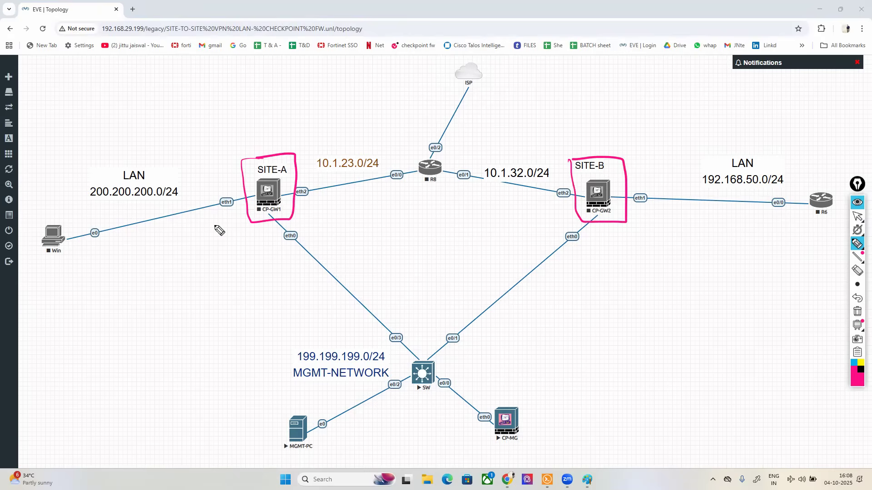
{"action": "mouse_move", "coordinate": [217, 189]}
{"action": "left_mouse_down"}
{"action": "mouse_move", "coordinate": [111, 223]}
{"action": "mouse_move", "coordinate": [129, 223]}
{"action": "left_mouse_up"}
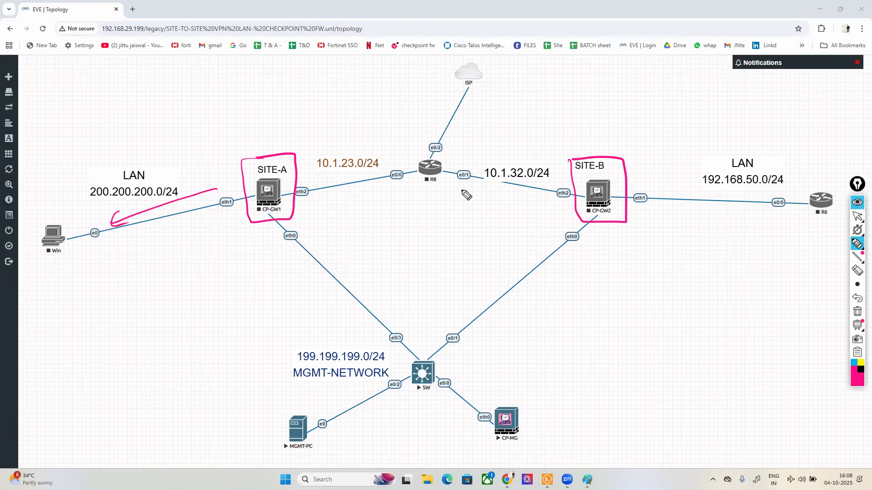
{"action": "mouse_move", "coordinate": [646, 181]}
{"action": "left_mouse_down"}
{"action": "mouse_move", "coordinate": [771, 185]}
{"action": "mouse_move", "coordinate": [754, 191]}
{"action": "left_mouse_up"}
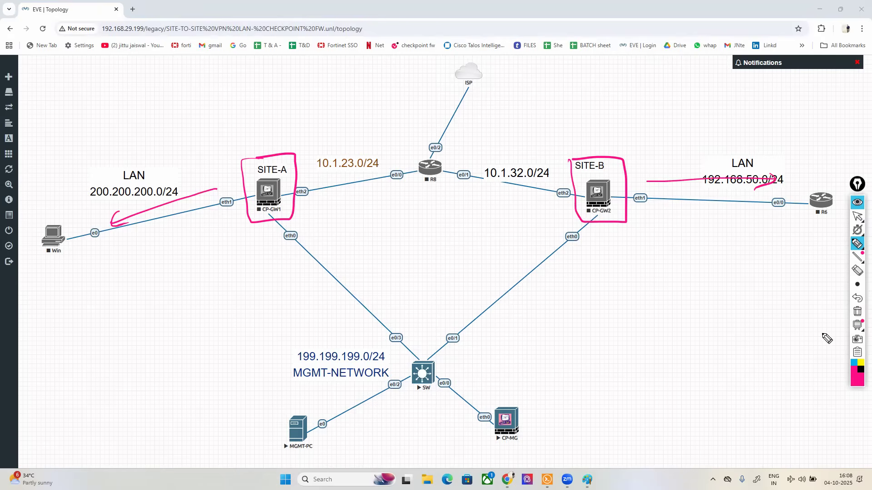
Step: Outline the ISP and R8 area with a black cloud, and circle and link both gateways' eth2 interfaces in dark magenta
{"action": "left_click", "coordinate": [860, 371]}
{"action": "mouse_move", "coordinate": [573, 198]}
{"action": "left_mouse_down"}
{"action": "mouse_move", "coordinate": [566, 130]}
{"action": "mouse_move", "coordinate": [511, 50]}
{"action": "mouse_move", "coordinate": [369, 46]}
{"action": "mouse_move", "coordinate": [294, 116]}
{"action": "mouse_move", "coordinate": [295, 200]}
{"action": "mouse_move", "coordinate": [393, 220]}
{"action": "mouse_move", "coordinate": [575, 202]}
{"action": "left_mouse_up"}
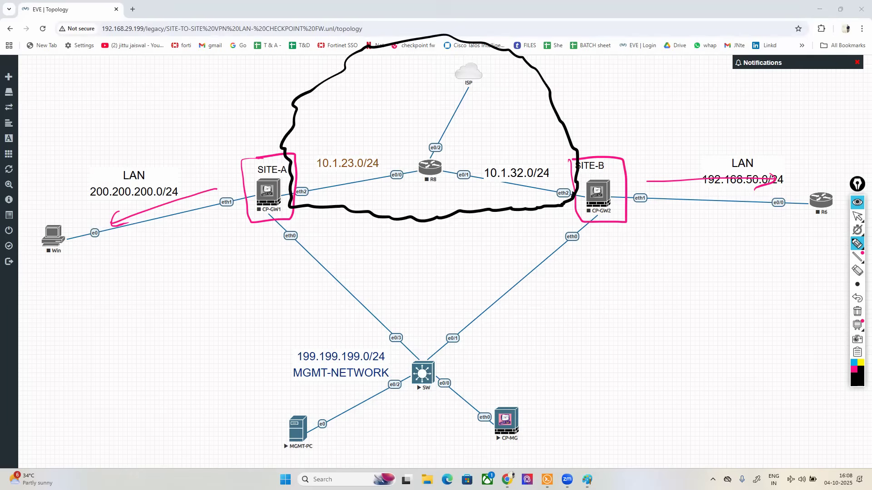
{"action": "left_click", "coordinate": [857, 381]}
{"action": "left_click", "coordinate": [822, 325]}
{"action": "mouse_move", "coordinate": [320, 182]}
{"action": "left_mouse_down"}
{"action": "mouse_move", "coordinate": [285, 205]}
{"action": "mouse_move", "coordinate": [325, 210]}
{"action": "mouse_move", "coordinate": [404, 244]}
{"action": "mouse_move", "coordinate": [563, 193]}
{"action": "mouse_move", "coordinate": [557, 214]}
{"action": "mouse_move", "coordinate": [572, 187]}
{"action": "left_mouse_up"}
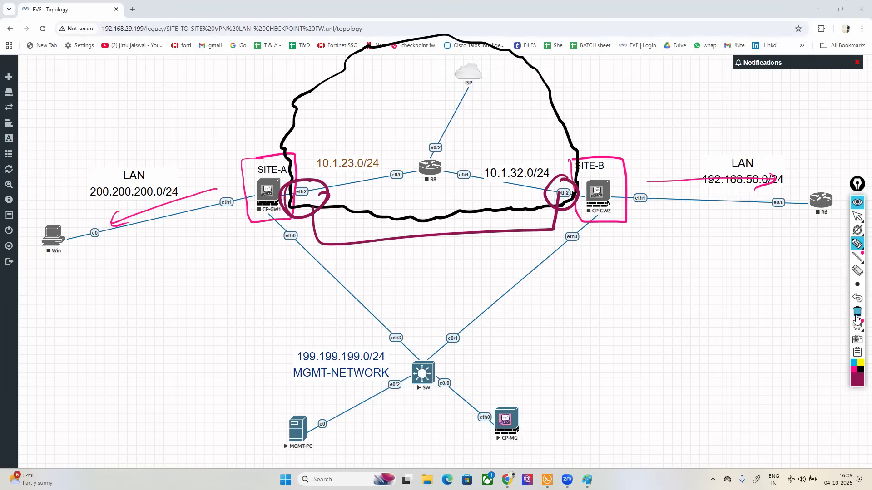
Step: Clear all annotations from the topology
{"action": "left_click", "coordinate": [858, 313]}
{"action": "left_click", "coordinate": [860, 312]}
{"action": "left_click", "coordinate": [859, 312]}
Step: In dark magenta, mark the Win PC and the SITE-B LAN, and draw an arrow from Win through CP-GW1 and R8 to ISP
{"action": "mouse_move", "coordinate": [65, 218]}
{"action": "left_mouse_down"}
{"action": "mouse_move", "coordinate": [31, 221]}
{"action": "mouse_move", "coordinate": [81, 263]}
{"action": "left_mouse_up"}
{"action": "mouse_move", "coordinate": [52, 264]}
{"action": "left_mouse_down"}
{"action": "mouse_move", "coordinate": [41, 287]}
{"action": "mouse_move", "coordinate": [71, 265]}
{"action": "left_mouse_up"}
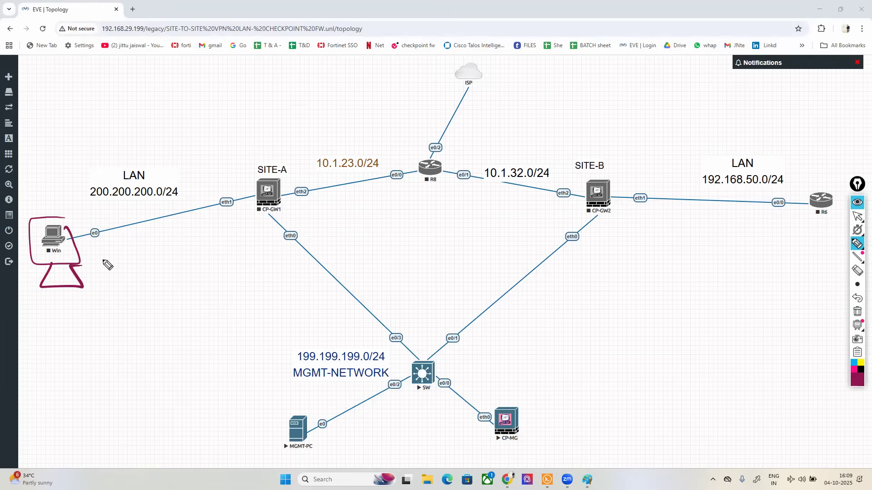
{"action": "mouse_move", "coordinate": [778, 154]}
{"action": "left_mouse_down"}
{"action": "mouse_move", "coordinate": [711, 154]}
{"action": "mouse_move", "coordinate": [825, 241]}
{"action": "mouse_move", "coordinate": [812, 167]}
{"action": "left_mouse_up"}
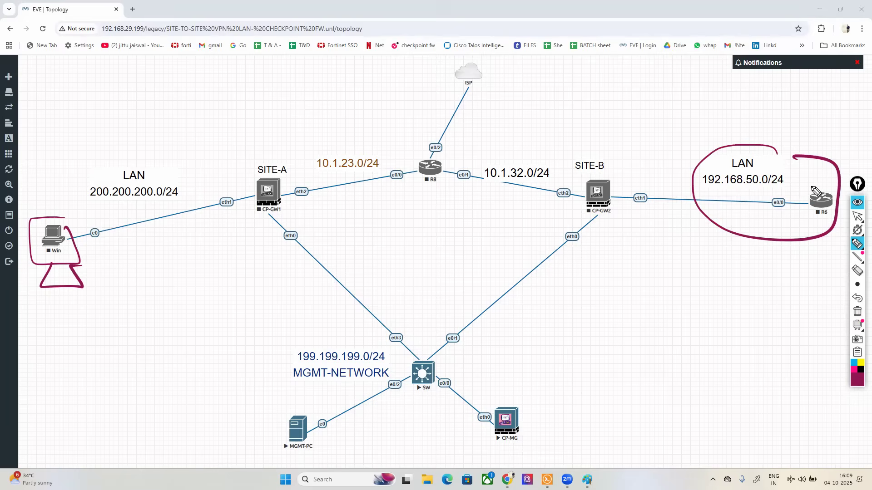
{"action": "mouse_move", "coordinate": [64, 217]}
{"action": "left_mouse_down"}
{"action": "mouse_move", "coordinate": [44, 210]}
{"action": "mouse_move", "coordinate": [80, 257]}
{"action": "left_mouse_up"}
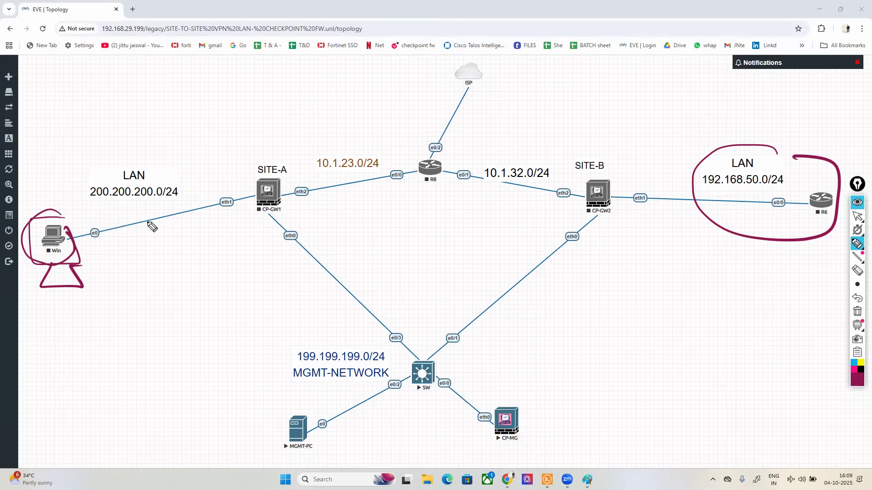
{"action": "mouse_move", "coordinate": [95, 219]}
{"action": "left_mouse_down"}
{"action": "mouse_move", "coordinate": [363, 170]}
{"action": "mouse_move", "coordinate": [456, 112]}
{"action": "mouse_move", "coordinate": [470, 86]}
{"action": "mouse_move", "coordinate": [475, 97]}
{"action": "left_mouse_up"}
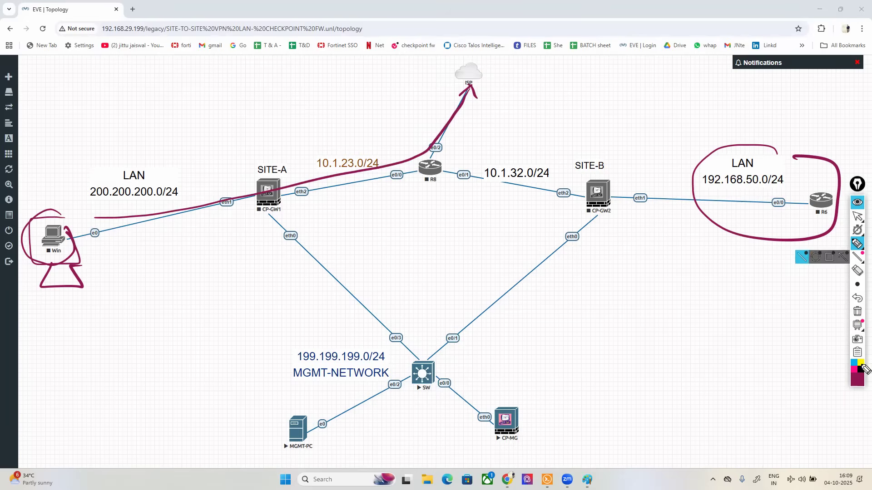
Step: Clear the annotations and open the CP-MG console in the SSH, Telnet and Rlogin client
{"action": "left_click", "coordinate": [857, 311]}
{"action": "left_click", "coordinate": [858, 217]}
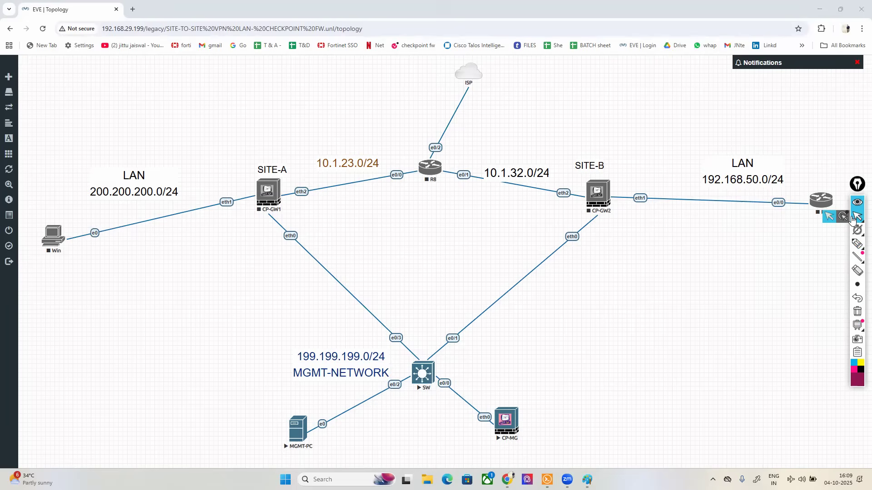
{"action": "left_click", "coordinate": [512, 426]}
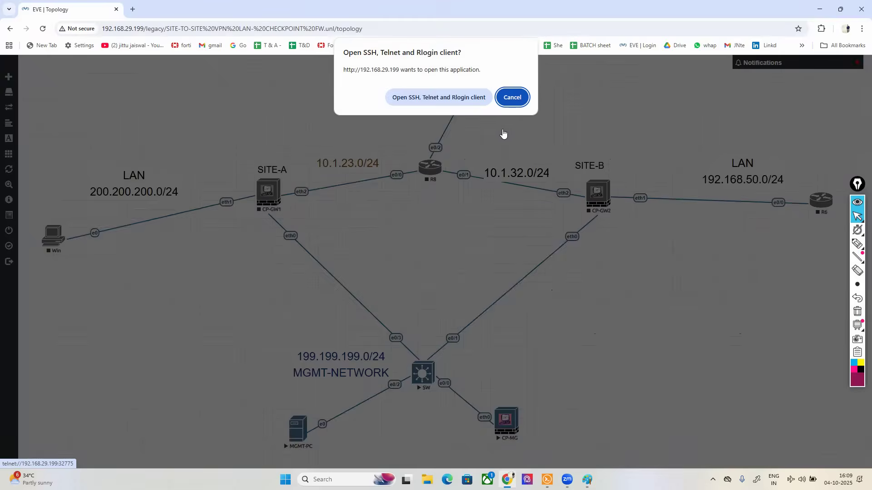
{"action": "left_click", "coordinate": [421, 98]}
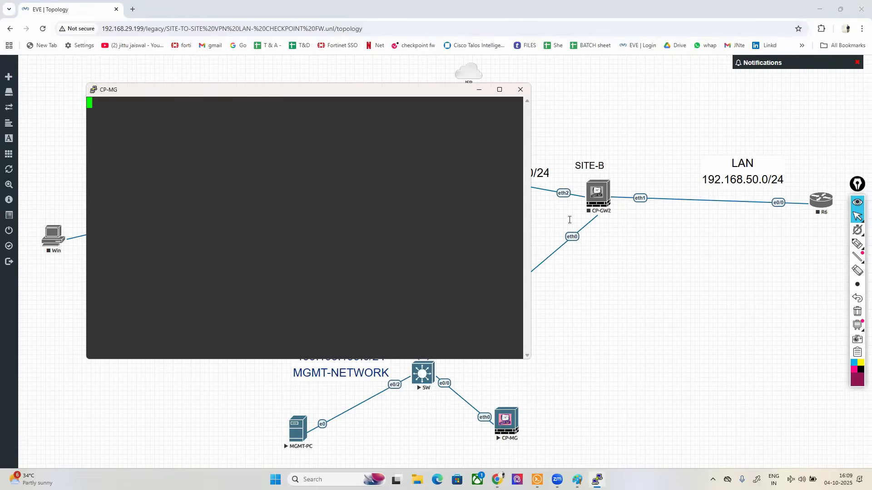
Step: Log in to the CP-MG console as admin with the account password
{"action": "type", "text": "ad"}
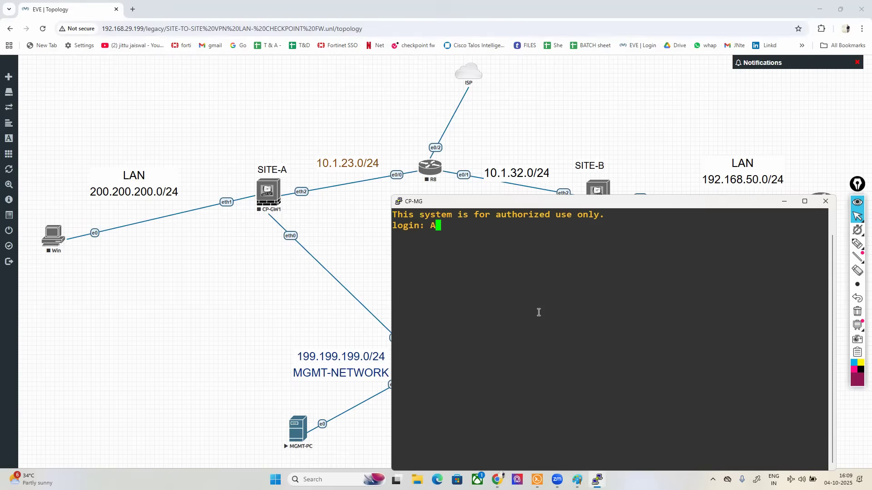
{"action": "key", "text": "BackSpace"}
{"action": "key", "text": "BackSpace"}
{"action": "type", "text": "admin"}
{"action": "key", "text": "Return"}
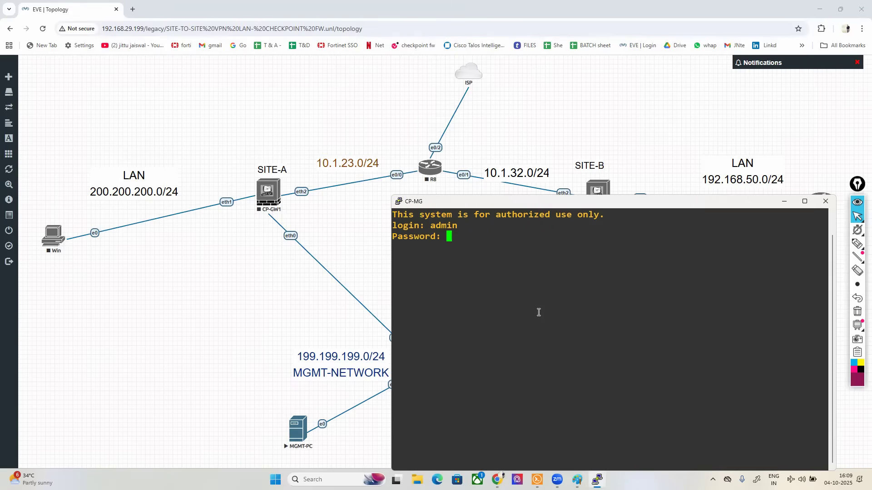
{"action": "key", "text": "Return"}
{"action": "key", "text": "Return"}
{"action": "key", "text": "Return"}
Step: Set CP-MG's eth0 interface to IPv4 address 199.199.199.1 with subnet mask 255.255.255.0
{"action": "type", "text": "set interface"}
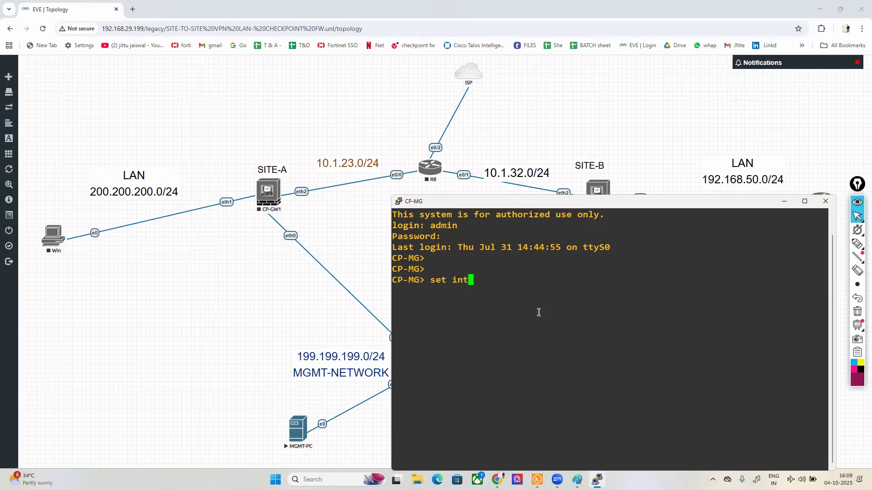
{"action": "key", "text": "Tab"}
{"action": "type", "text": "e"}
{"action": "key", "text": "Tab"}
{"action": "type", "text": "0"}
{"action": "key", "text": "Tab"}
{"action": "type", "text": "ipv"}
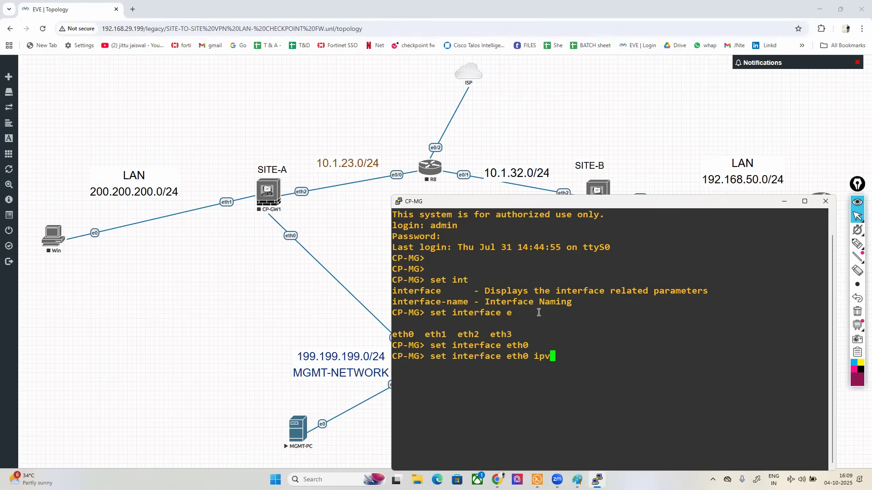
{"action": "type", "text": "4"}
{"action": "key", "text": "Tab"}
{"action": "type", "text": "199.1"}
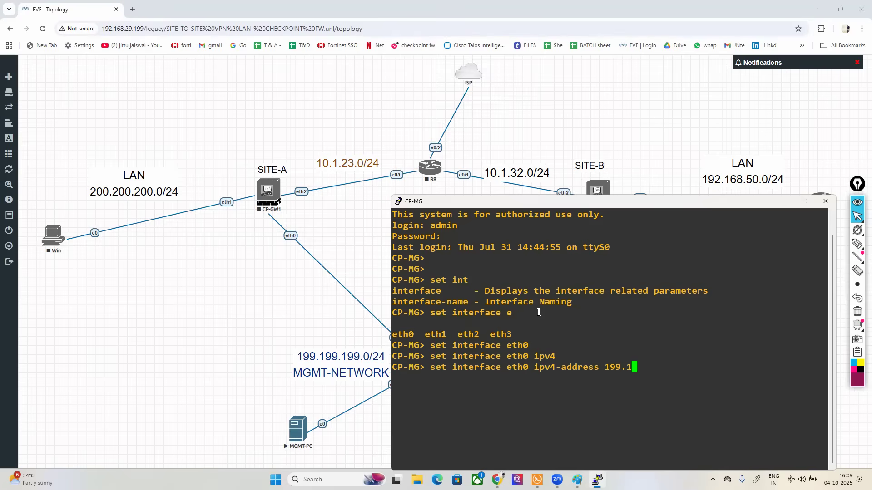
{"action": "type", "text": "99.199.1 net"}
{"action": "key", "text": "Tab"}
{"action": "type", "text": "2"}
{"action": "key", "text": "BackSpace"}
{"action": "key", "text": "BackSpace"}
{"action": "key", "text": "BackSpace"}
{"action": "key", "text": "BackSpace"}
{"action": "type", "text": "sub"}
{"action": "key", "text": "Tab"}
{"action": "type", "text": "255.255.255.0"}
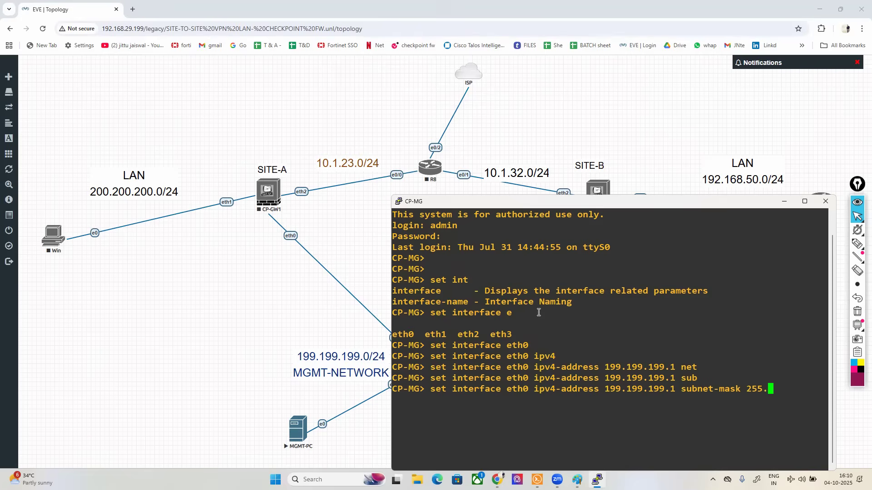
{"action": "key", "text": "Return"}
Step: Save the CP-MG configuration with save config and return to the topology
{"action": "type", "text": "save con"}
{"action": "key", "text": "Tab"}
{"action": "key", "text": "Return"}
{"action": "key", "text": "Return"}
{"action": "key", "text": "Return"}
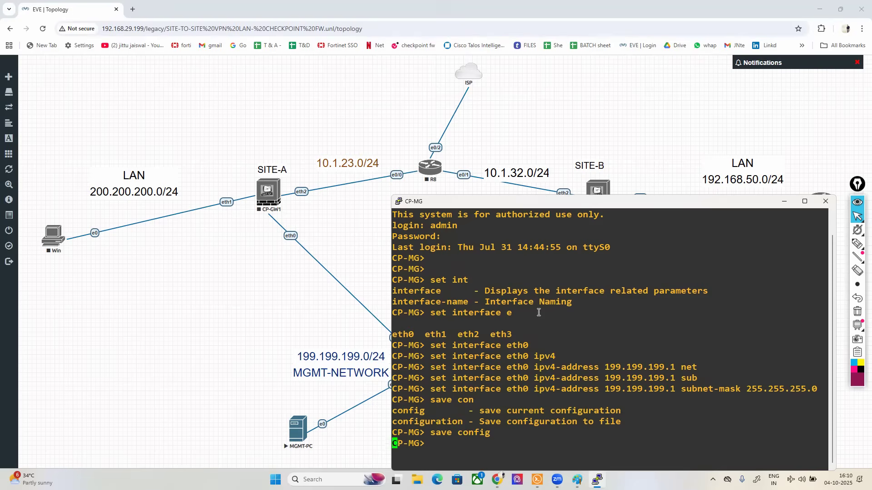
{"action": "left_click", "coordinate": [264, 347]}
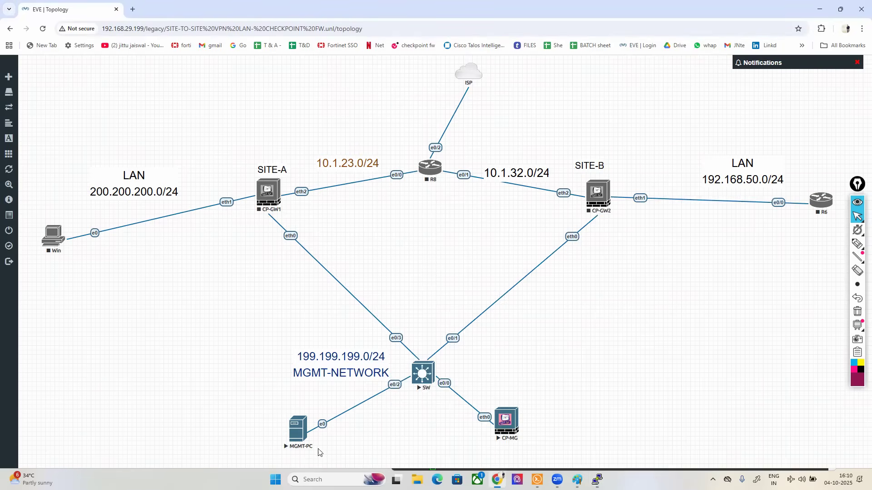
Step: Open the MGMT-PC console and sign in to Windows Server as Administrator with the account password
{"action": "left_click", "coordinate": [290, 435]}
{"action": "left_click", "coordinate": [438, 99]}
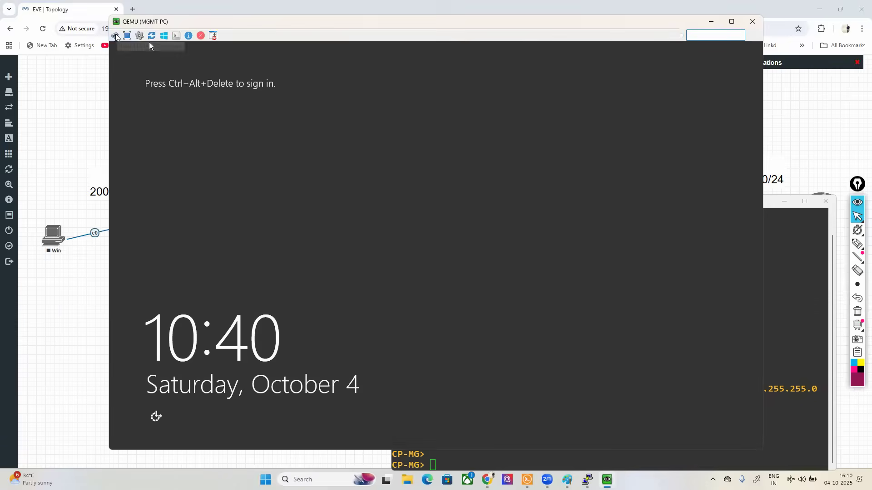
{"action": "left_click", "coordinate": [114, 36]}
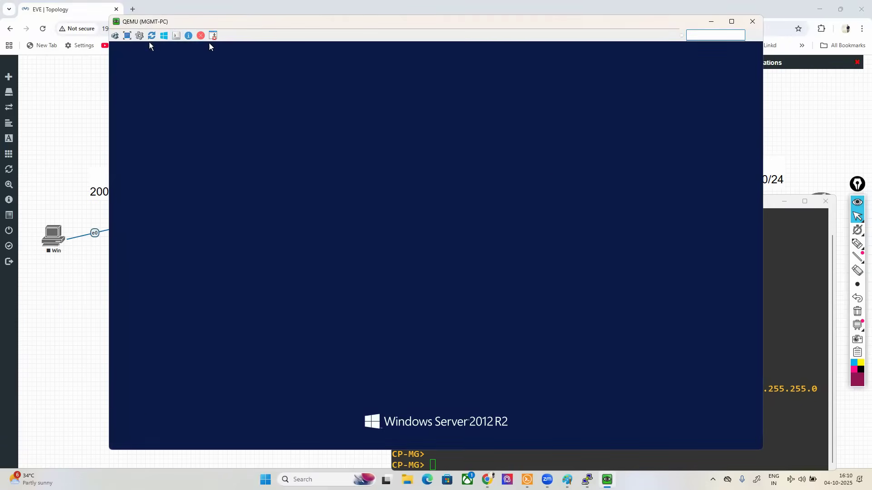
{"action": "type", "text": "P"}
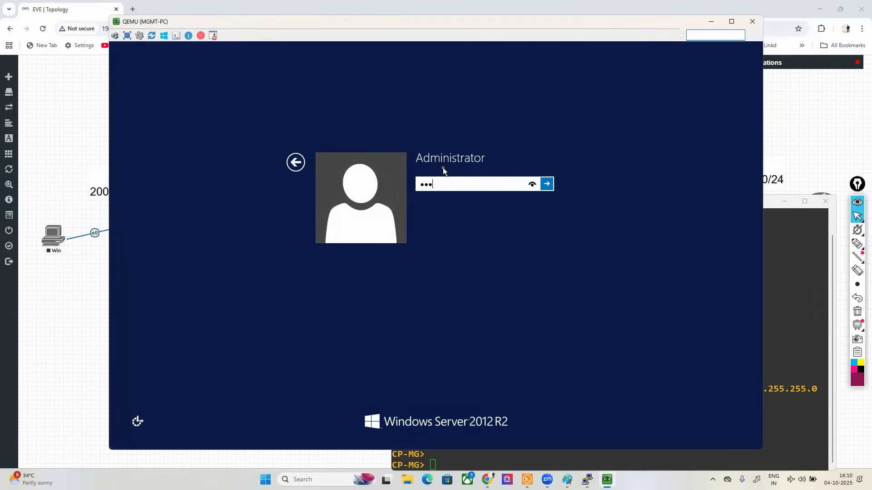
{"action": "key", "text": "Return"}
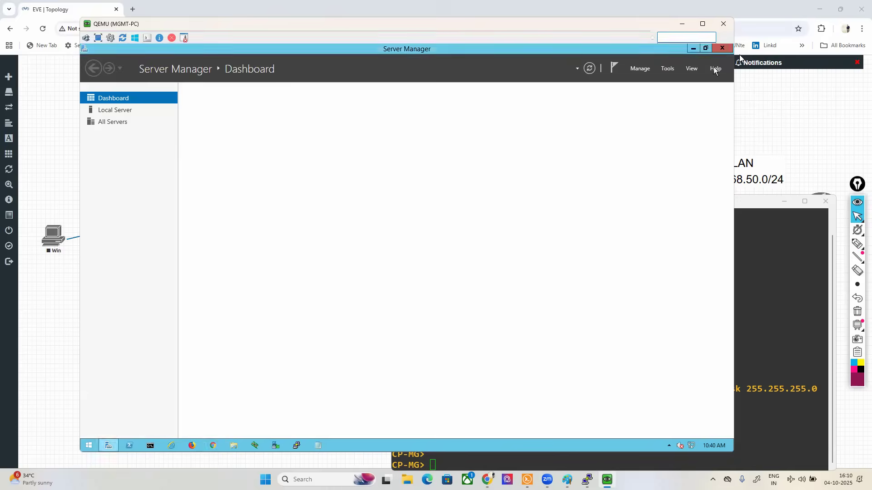
Step: Close Server Manager, open Chrome, and check MGMT-PC's IP settings with ipconfig in Command Prompt
{"action": "left_click", "coordinate": [715, 51]}
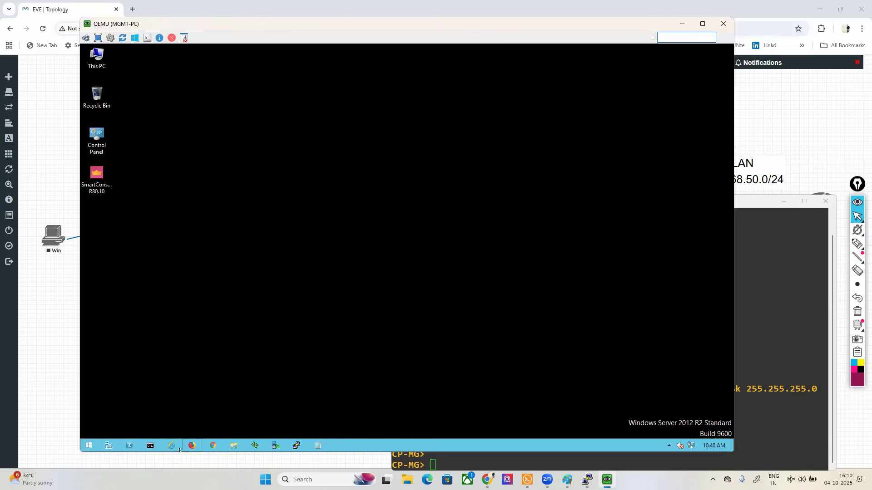
{"action": "left_click", "coordinate": [215, 446]}
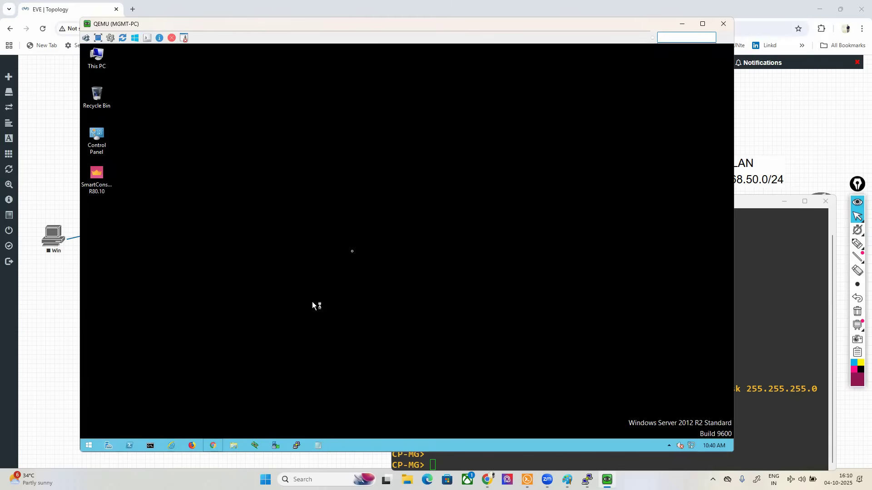
{"action": "left_click", "coordinate": [149, 446]}
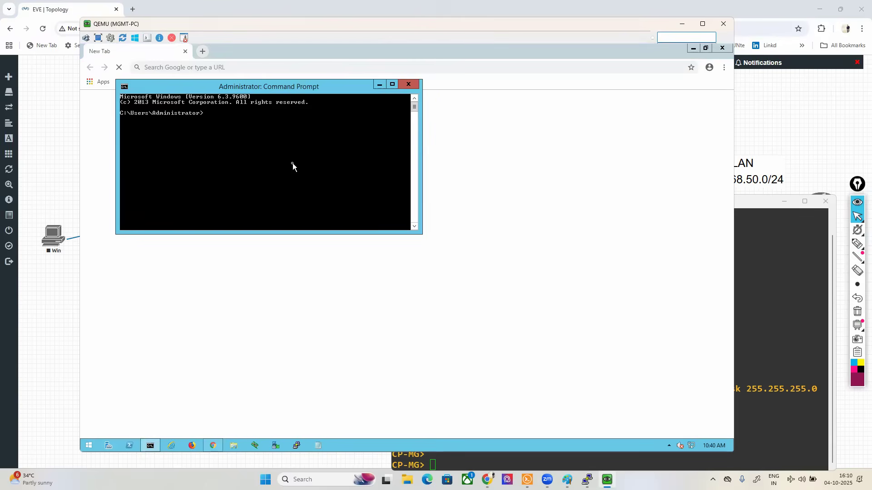
{"action": "type", "text": "ipconfig"}
{"action": "key", "text": "Return"}
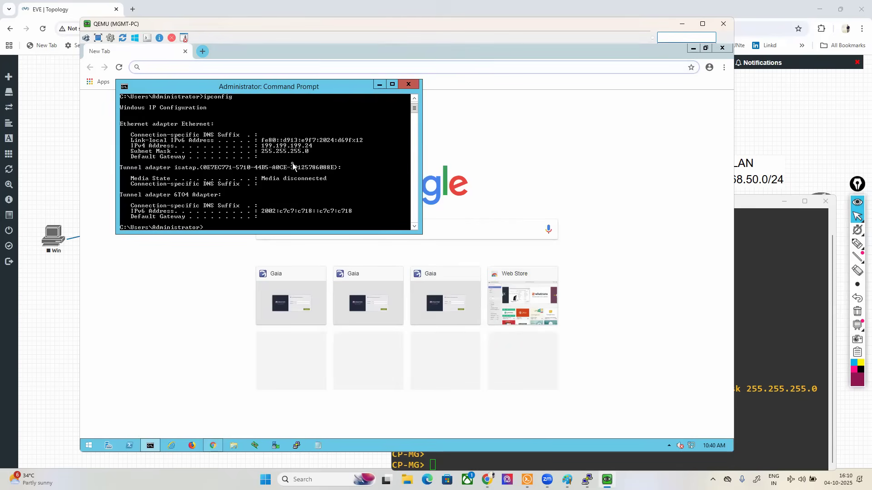
{"action": "left_click", "coordinate": [377, 86]}
{"action": "type", "text": "https://199.199.199.105"}
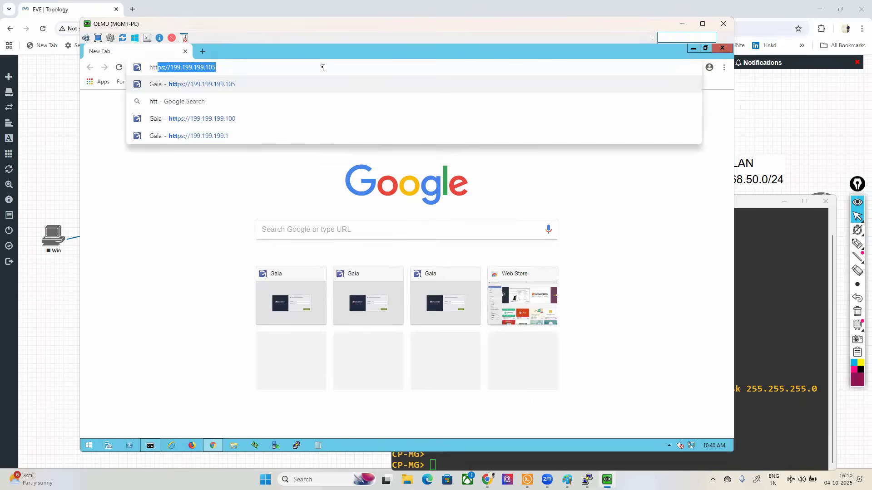
{"action": "key", "text": "Down"}
{"action": "key", "text": "Down"}
{"action": "key", "text": "Down"}
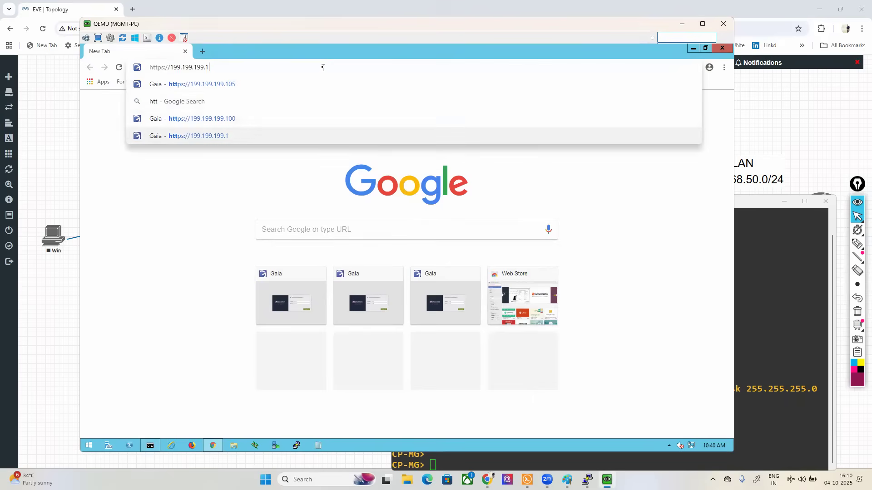
{"action": "key", "text": "Return"}
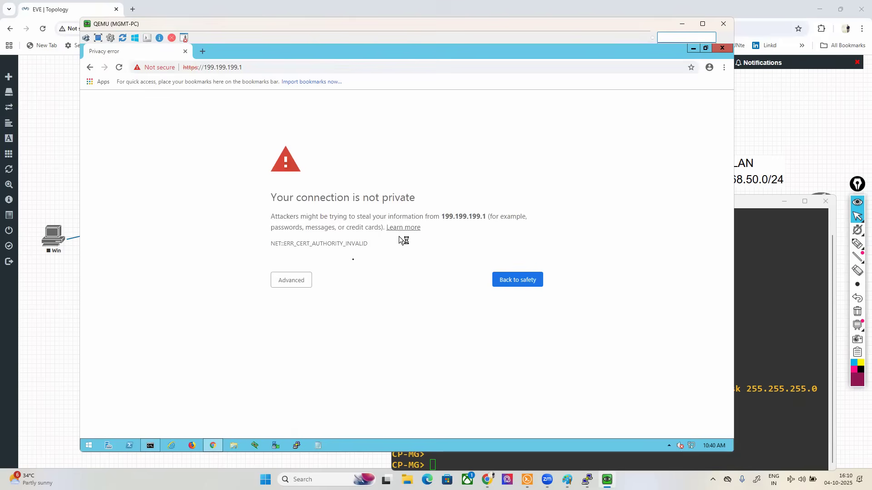
{"action": "left_click", "coordinate": [292, 279]}
{"action": "left_click", "coordinate": [336, 350]}
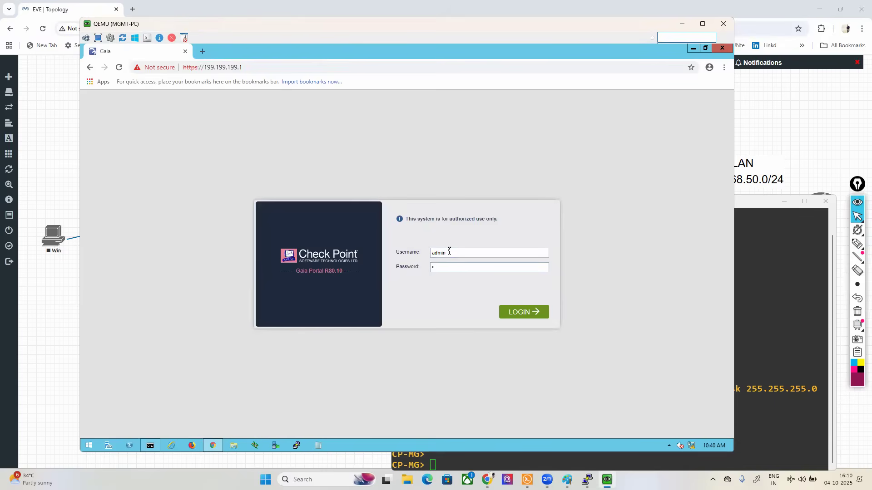
{"action": "key", "text": "Return"}
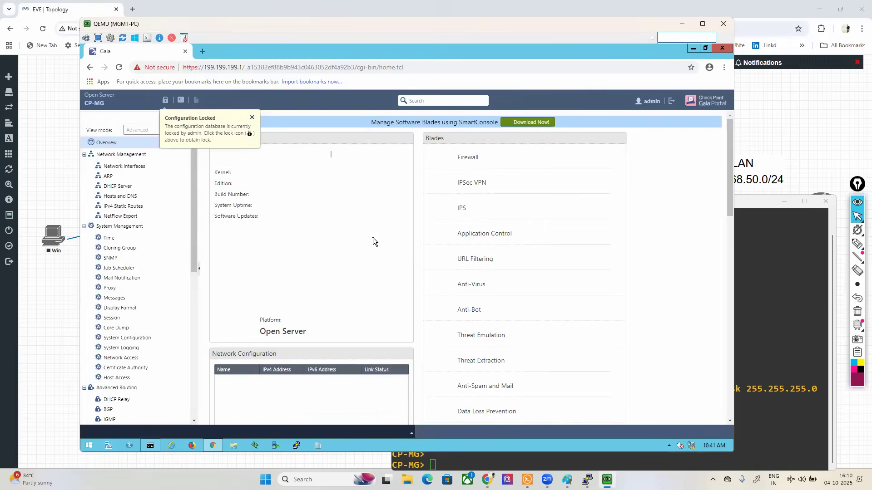
Step: Override the configuration lock on CP-MG and show its network interfaces
{"action": "left_click", "coordinate": [163, 101]}
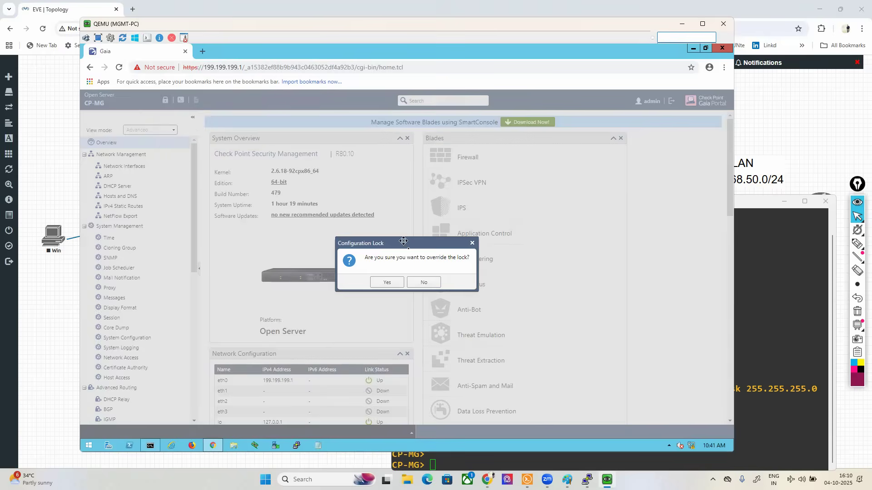
{"action": "left_click", "coordinate": [387, 282]}
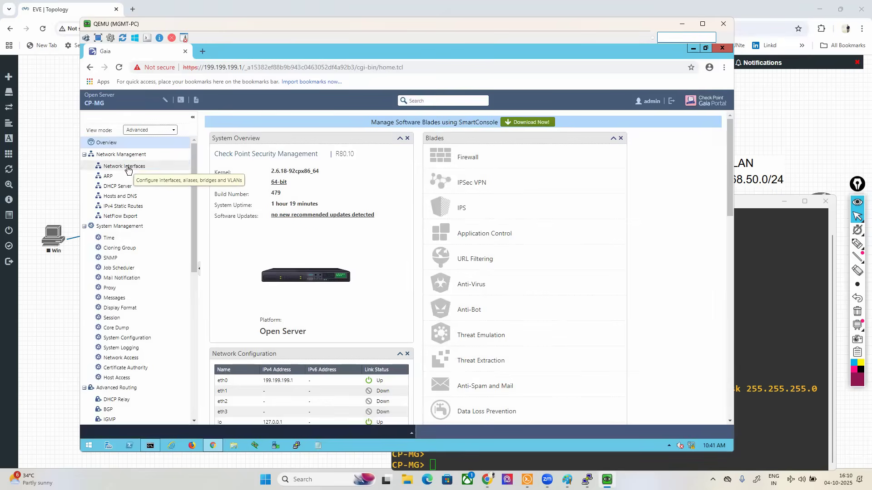
{"action": "left_click", "coordinate": [123, 166]}
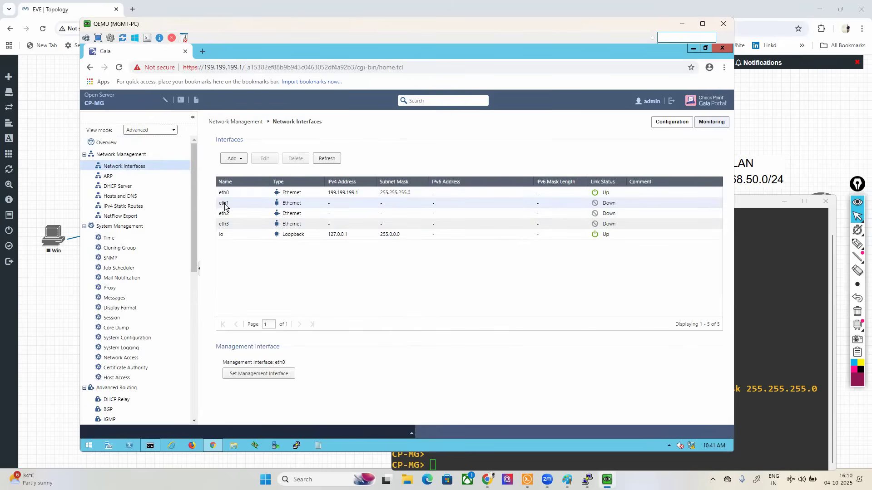
{"action": "left_click", "coordinate": [225, 205]}
{"action": "double_click", "coordinate": [224, 204]}
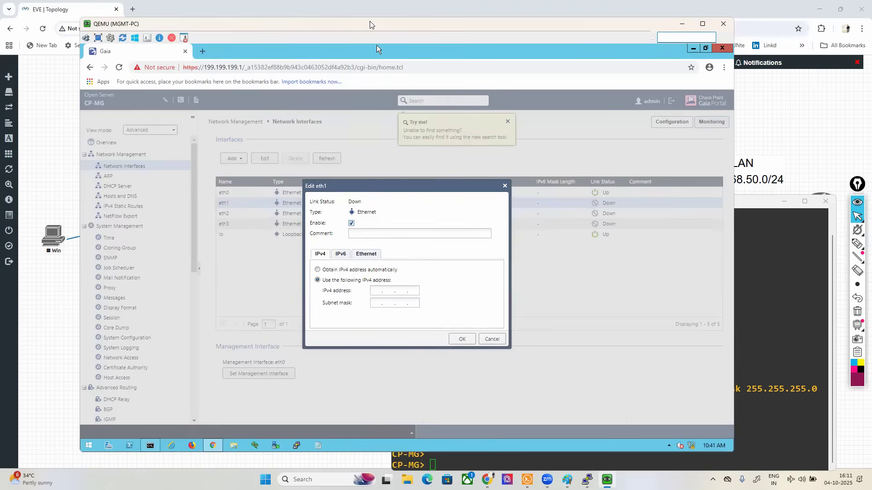
{"action": "left_click_drag", "start_coordinate": [373, 22], "coordinate": [410, 20]}
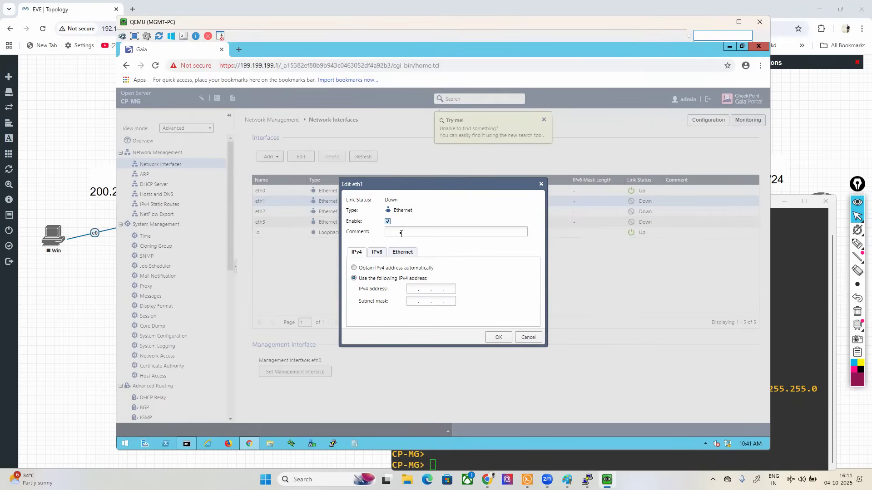
{"action": "left_click", "coordinate": [401, 233]}
{"action": "left_click", "coordinate": [75, 129]}
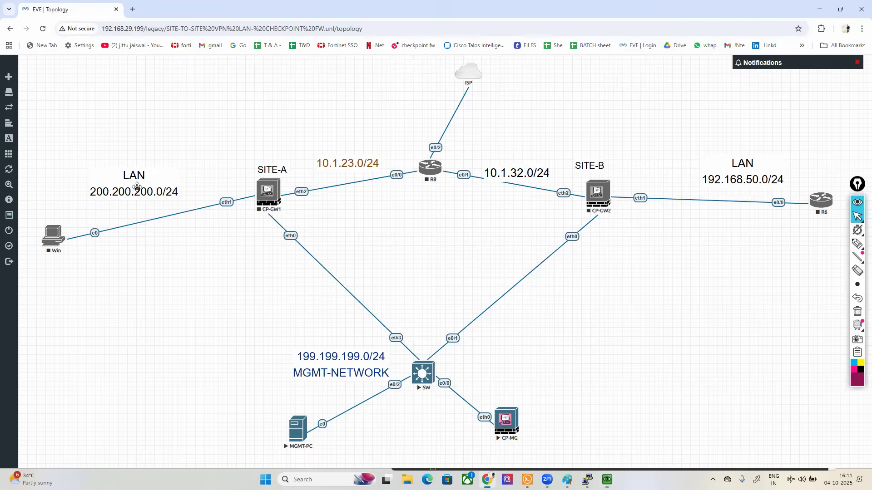
{"action": "key", "text": "alt+Tab"}
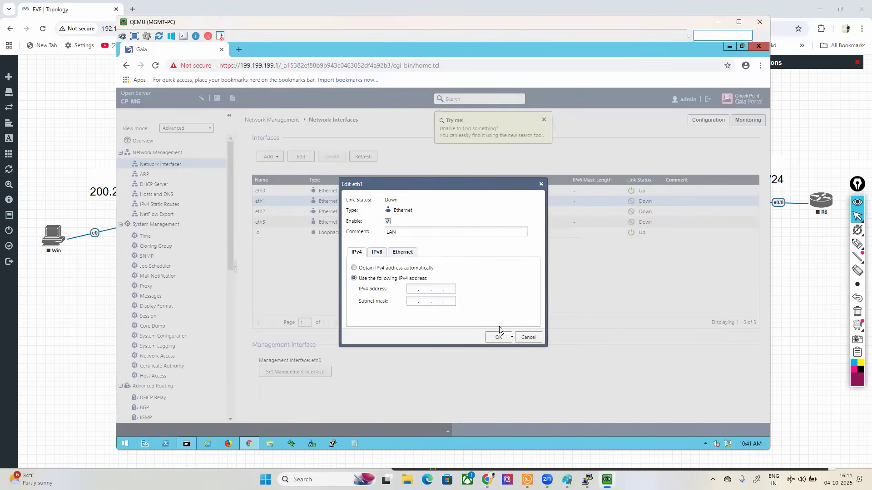
{"action": "left_click", "coordinate": [527, 337]}
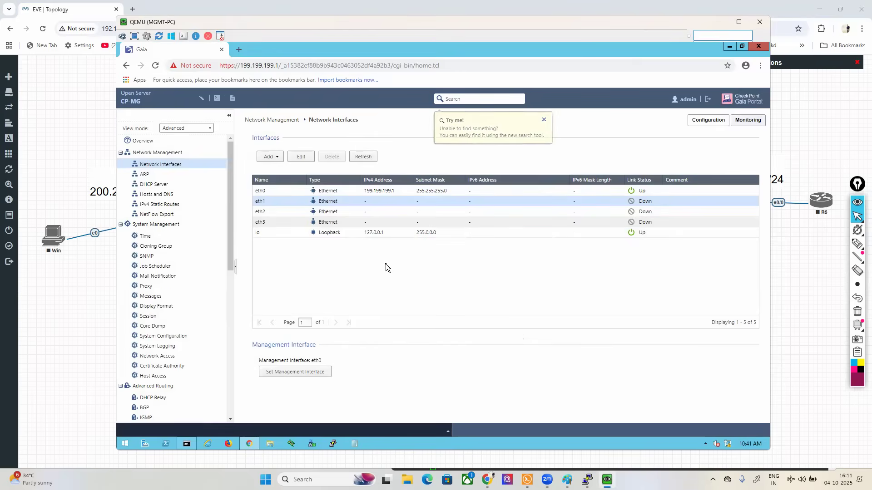
{"action": "key", "text": "alt+Tab"}
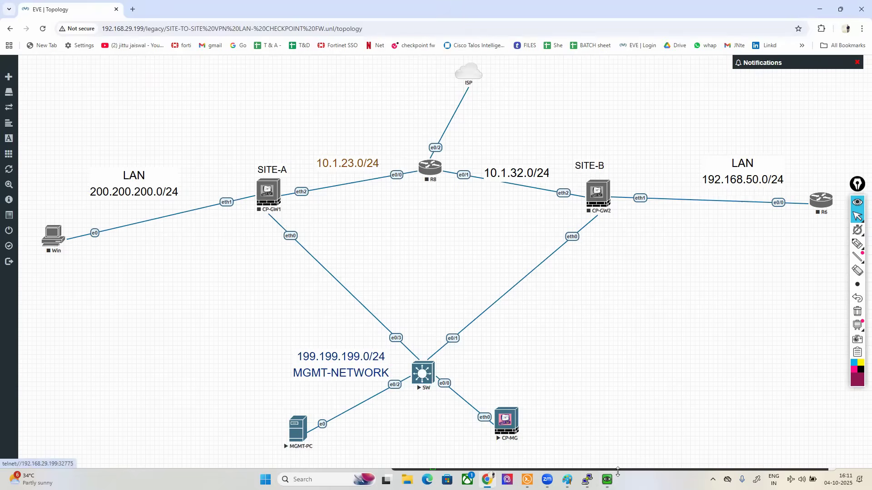
{"action": "left_click", "coordinate": [608, 480]}
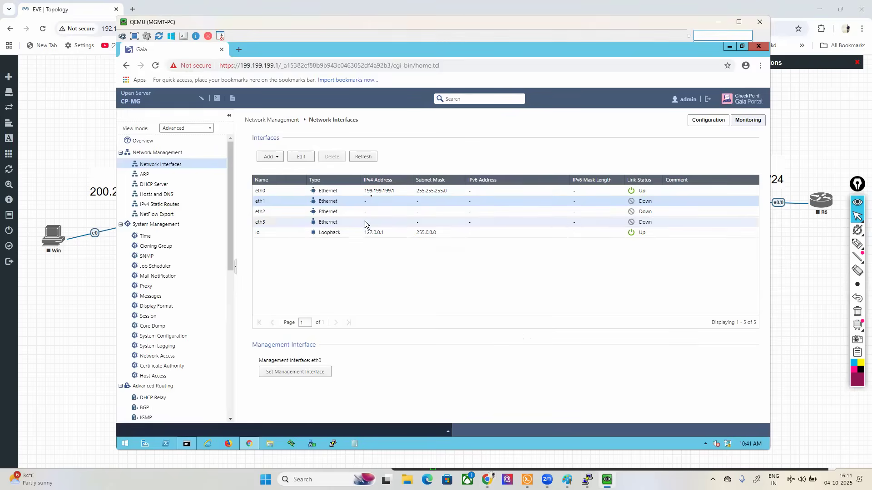
{"action": "key", "text": "alt+Tab"}
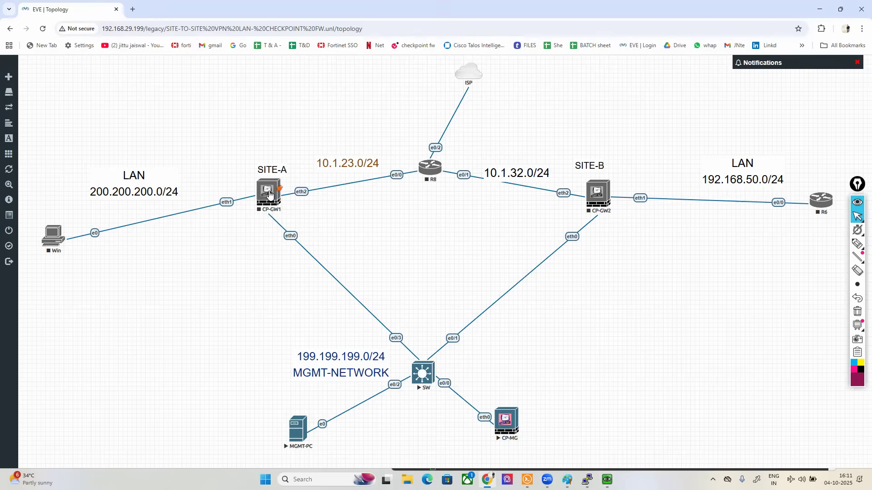
{"action": "left_click", "coordinate": [270, 195]}
{"action": "left_click", "coordinate": [599, 358]}
{"action": "left_click", "coordinate": [607, 480]}
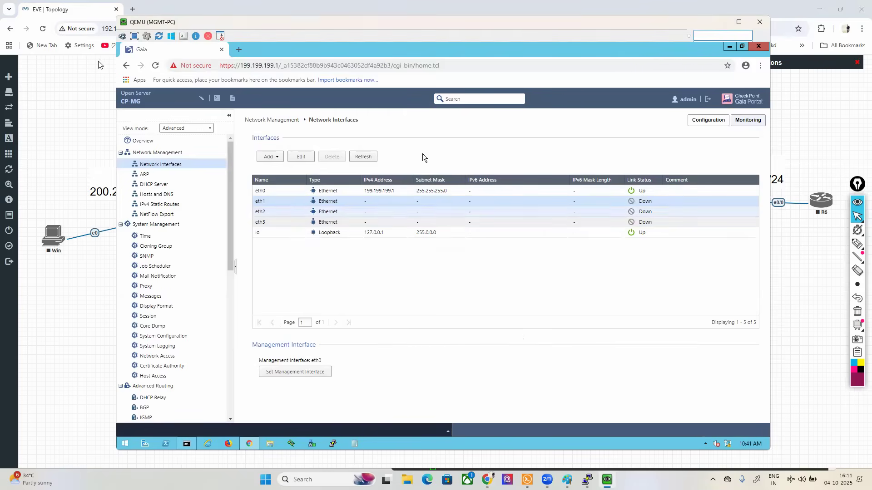
Step: Start the CP-GW1 gateway and the R8 router in the EVE-NG topology
{"action": "left_click", "coordinate": [73, 134]}
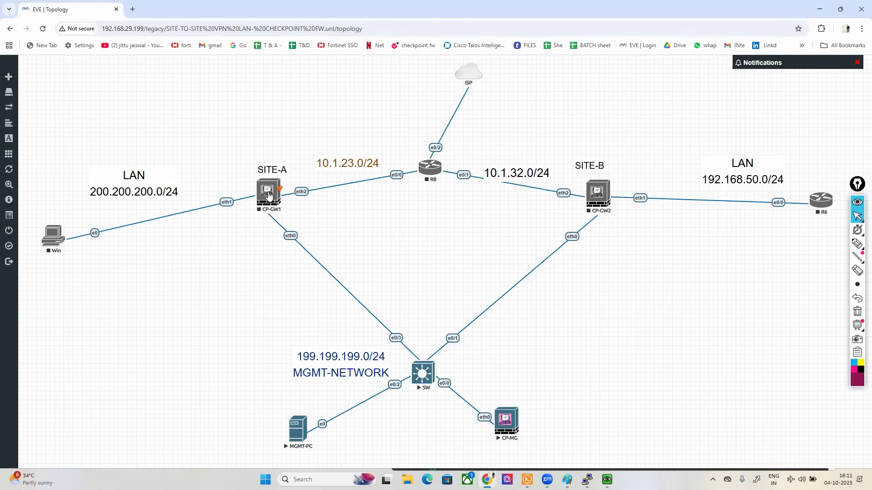
{"action": "right_click", "coordinate": [268, 193]}
{"action": "left_click", "coordinate": [300, 216]}
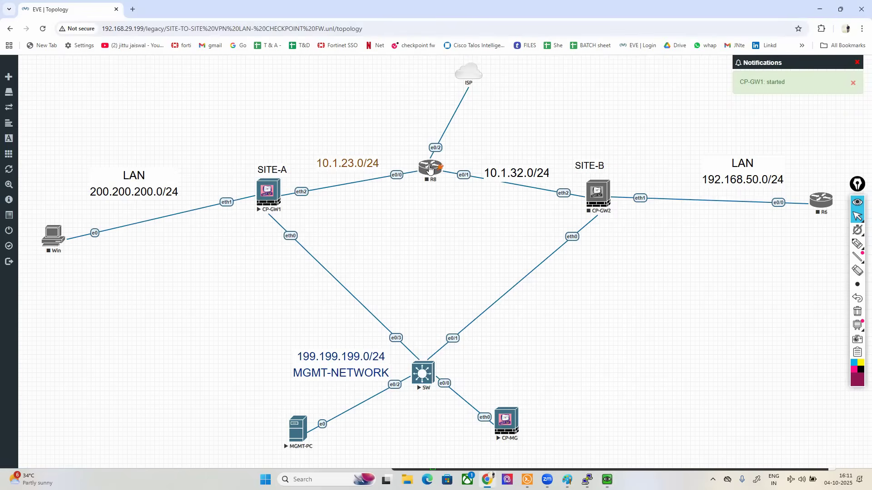
{"action": "right_click", "coordinate": [429, 169]}
{"action": "left_click", "coordinate": [452, 183]}
Step: Return to MGMT-PC, minimize the browser and launch SmartConsole R80.10 from the desktop
{"action": "mouse_move", "coordinate": [607, 480]}
{"action": "left_click", "coordinate": [590, 440]}
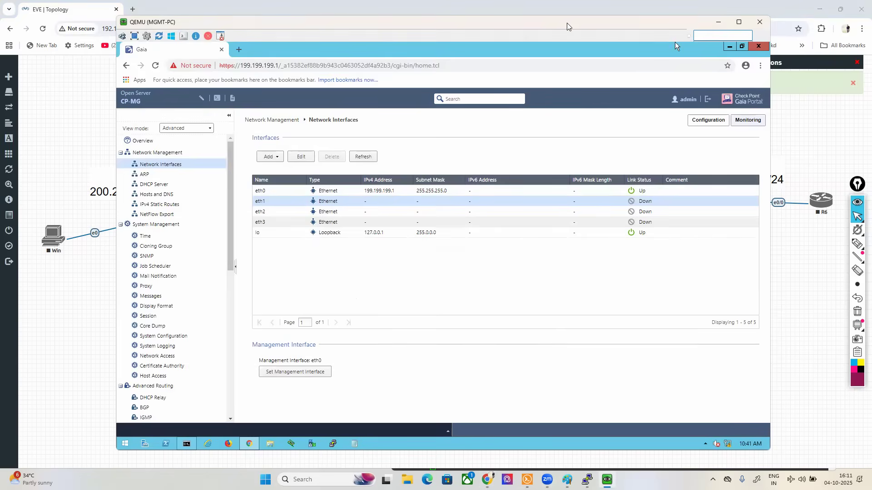
{"action": "left_click_drag", "start_coordinate": [674, 42], "coordinate": [644, 38]}
{"action": "left_click", "coordinate": [699, 43]}
{"action": "double_click", "coordinate": [107, 169]}
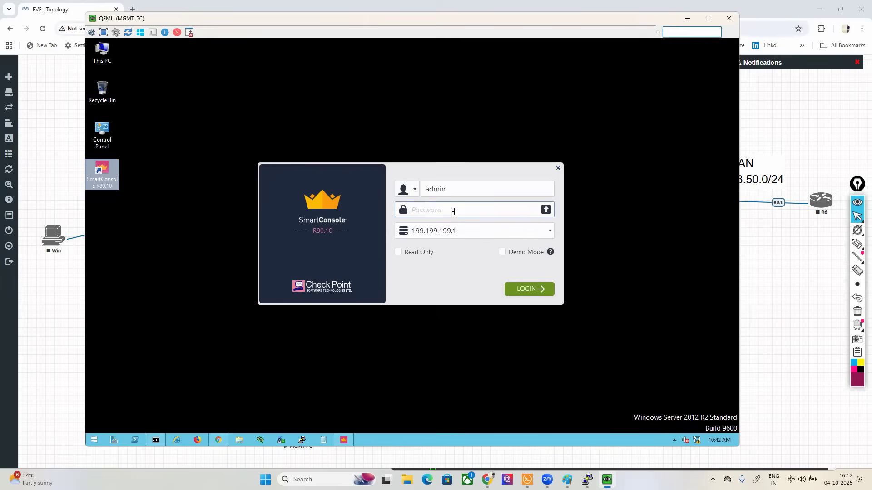
Step: Try to log in to SmartConsole on server 199.199.199.1 as admin with the account password
{"action": "key", "text": "t"}
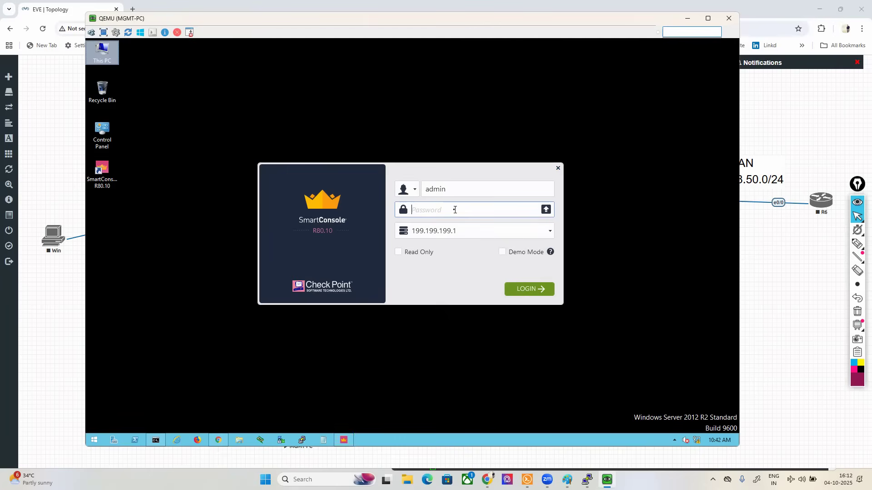
{"action": "left_click", "coordinate": [455, 209]}
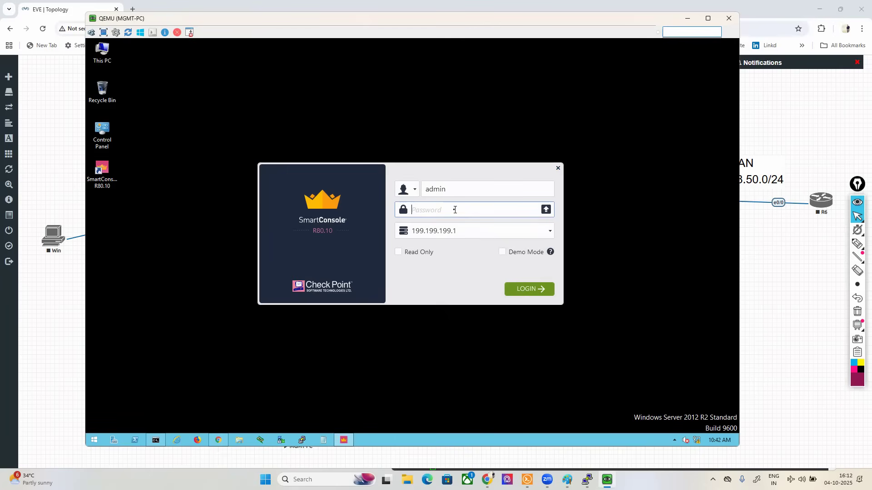
{"action": "type", "text": "a"}
{"action": "key", "text": "Caps_Lock"}
{"action": "left_click", "coordinate": [526, 290]}
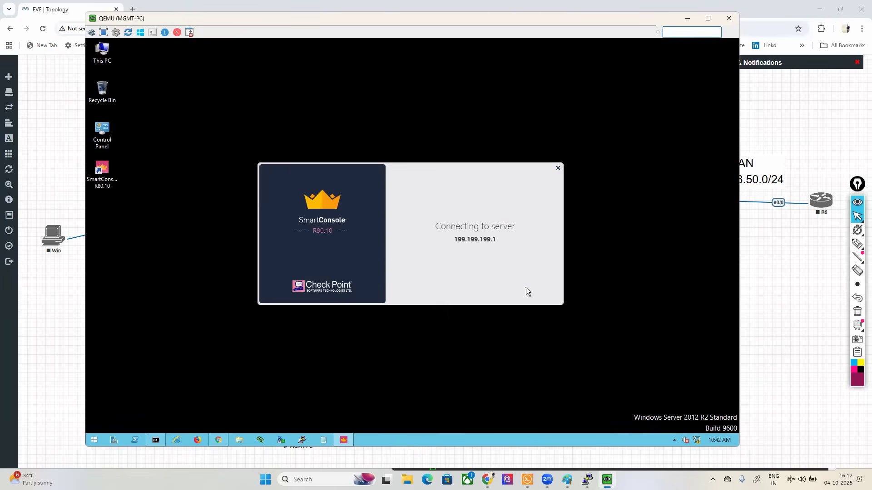
{"action": "left_click", "coordinate": [526, 289]}
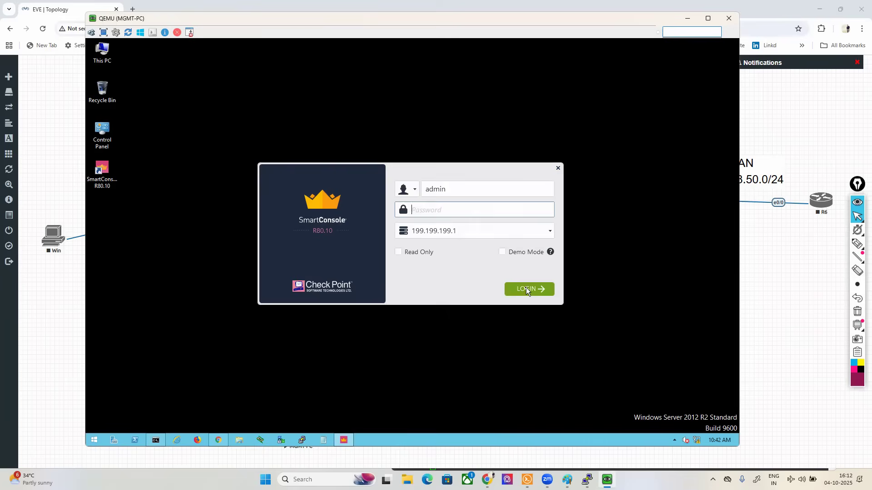
Step: Close the MGMT-PC console window and stop the SW and CP-MG nodes in the topology
{"action": "left_click_drag", "start_coordinate": [602, 23], "coordinate": [509, 40]}
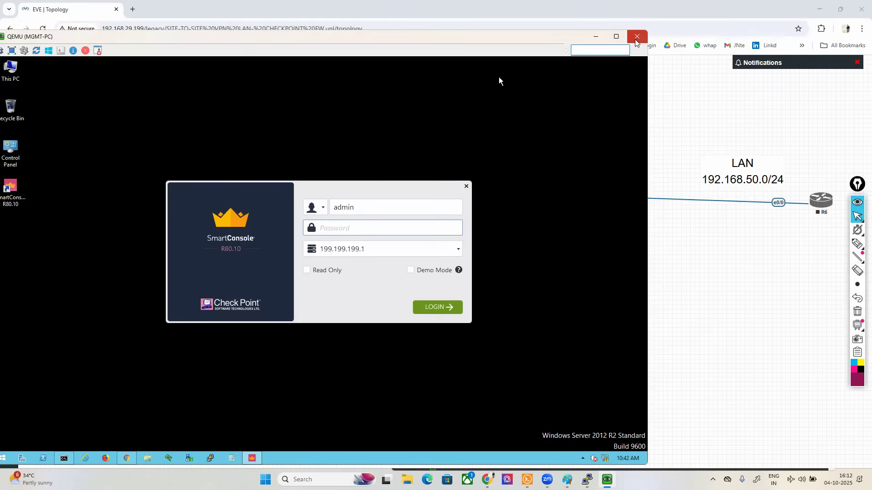
{"action": "left_click", "coordinate": [636, 35]}
{"action": "right_click", "coordinate": [420, 371]}
{"action": "left_click", "coordinate": [438, 410]}
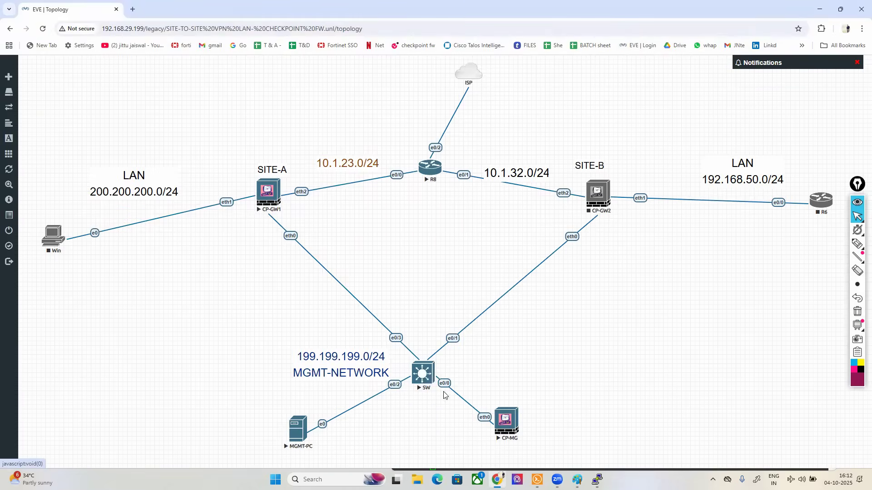
{"action": "right_click", "coordinate": [506, 420]}
{"action": "left_click", "coordinate": [527, 400]}
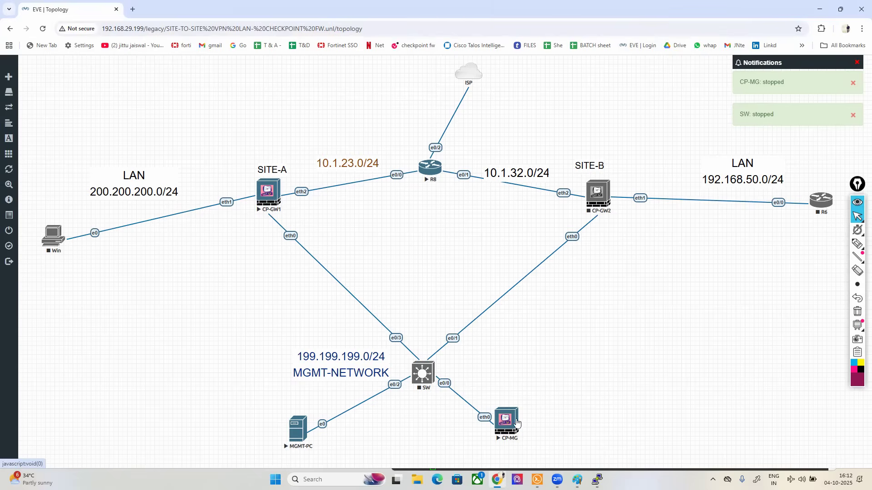
Step: Stop the CP-MG node and delete it from the topology
{"action": "right_click", "coordinate": [509, 424]}
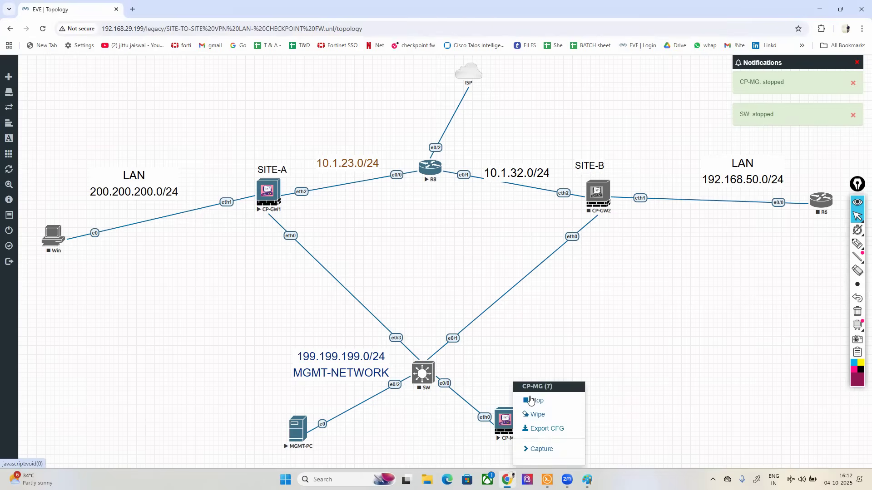
{"action": "left_click", "coordinate": [484, 379]}
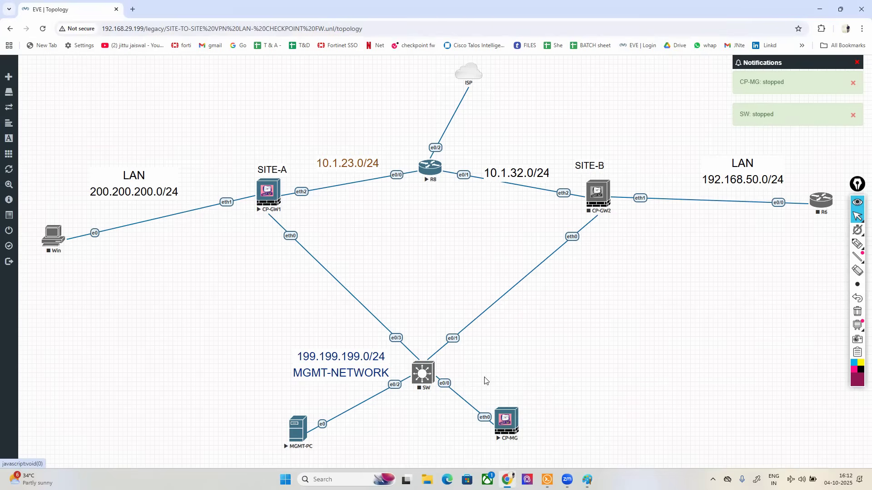
{"action": "right_click", "coordinate": [505, 421]}
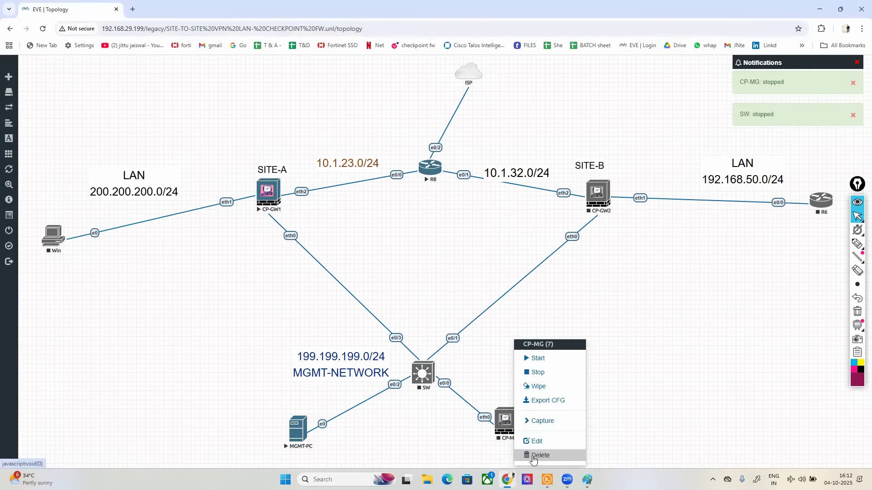
{"action": "left_click", "coordinate": [533, 458]}
{"action": "left_click", "coordinate": [407, 128]}
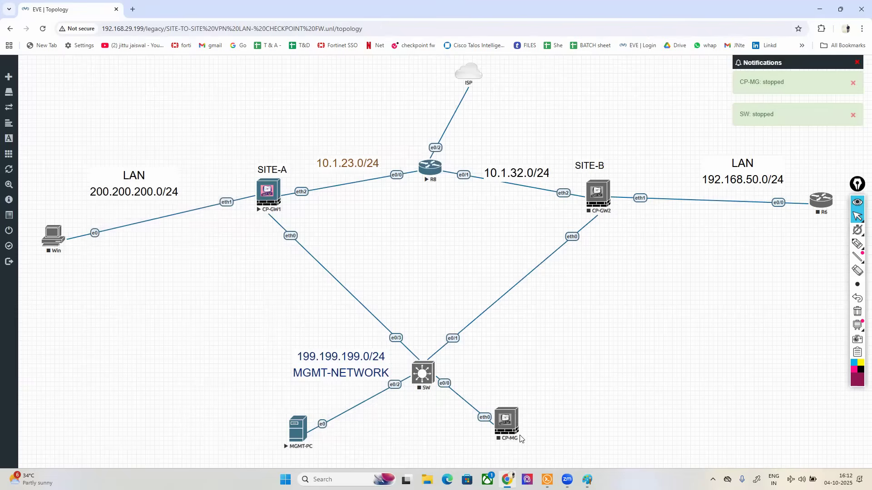
Step: Add a CheckPoint Security Gateway VE node named CP-MG with image cpsg-R80-10-T497 near the SW switch
{"action": "right_click", "coordinate": [499, 387]}
{"action": "left_click", "coordinate": [520, 380]}
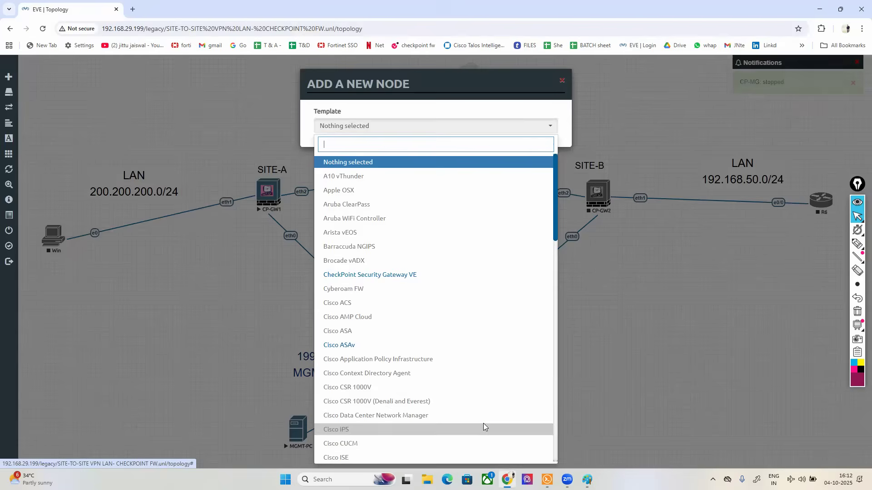
{"action": "type", "text": "ch"}
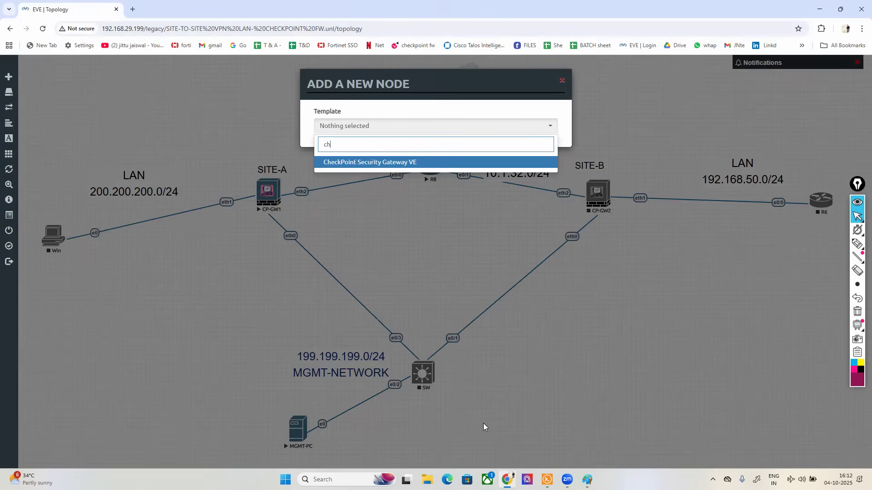
{"action": "left_click", "coordinate": [381, 163]}
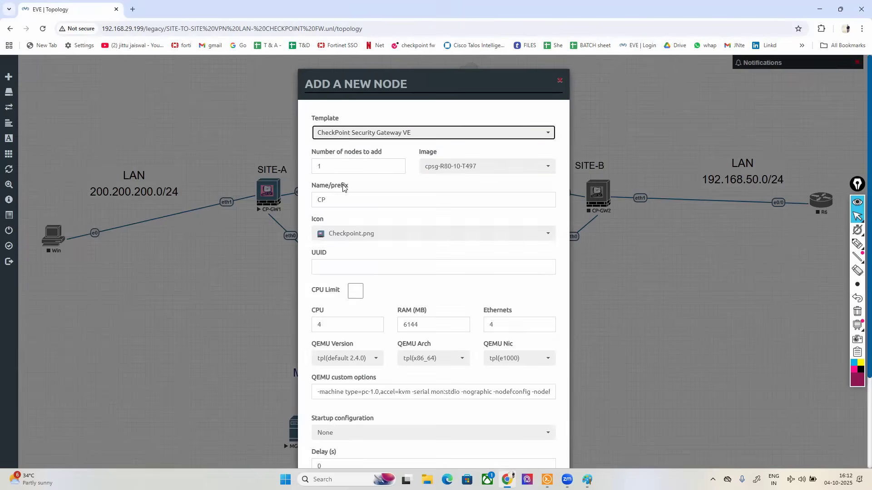
{"action": "left_click", "coordinate": [344, 200]}
{"action": "left_click", "coordinate": [384, 236]}
{"action": "scroll", "coordinate": [385, 236], "scroll_direction": "down", "scroll_amount": 3}
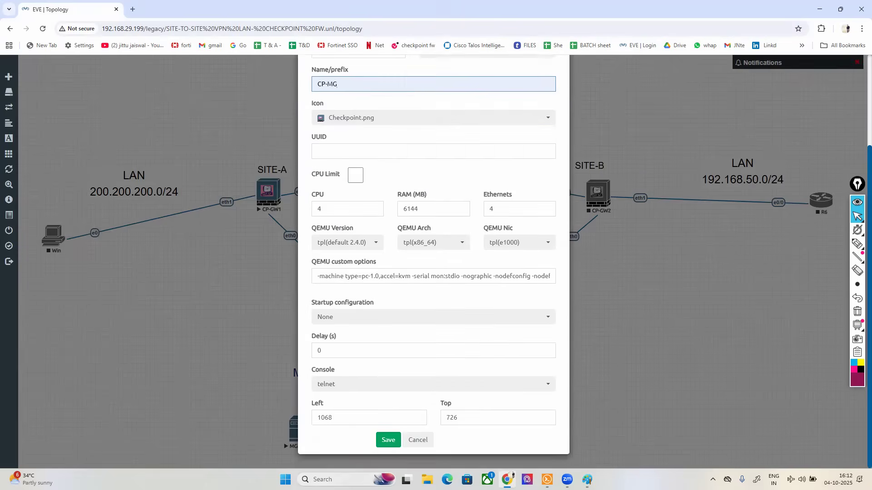
{"action": "left_click", "coordinate": [388, 440]}
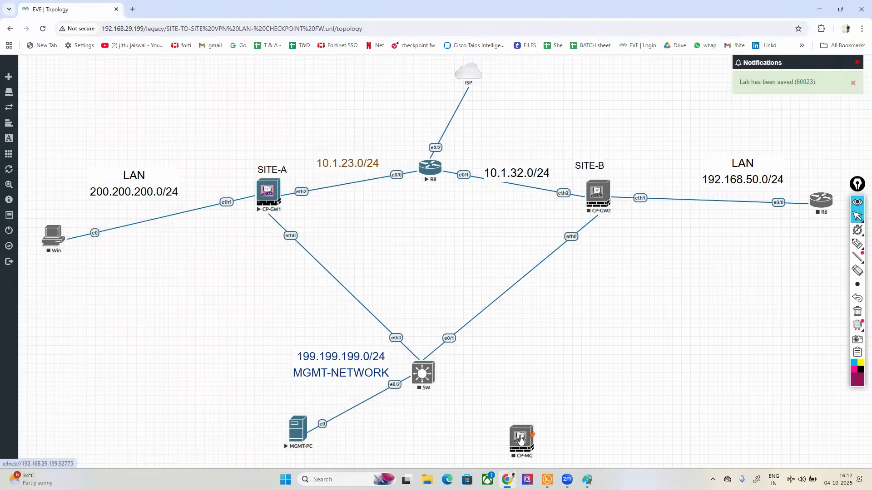
Step: Link the eth0 interface of CP-MG to e0/0 on SW and start the SW switch
{"action": "left_click_drag", "start_coordinate": [532, 434], "coordinate": [422, 373]}
{"action": "left_click", "coordinate": [455, 326]}
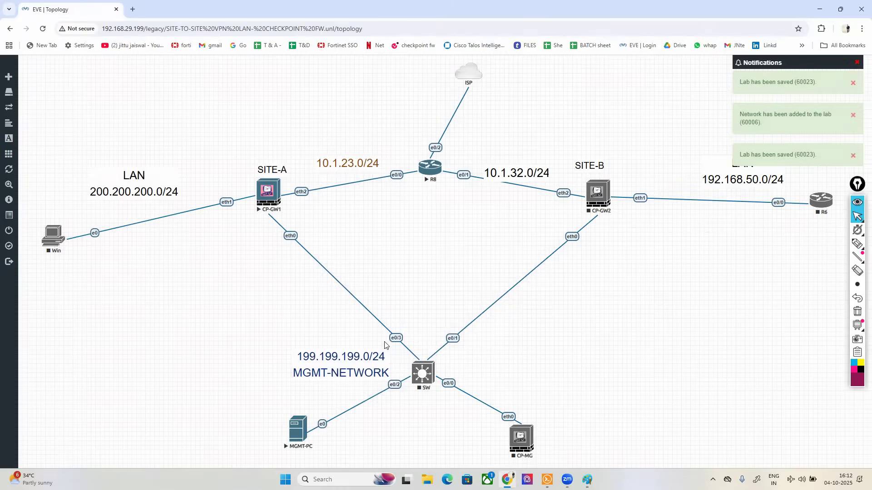
{"action": "right_click", "coordinate": [421, 373]}
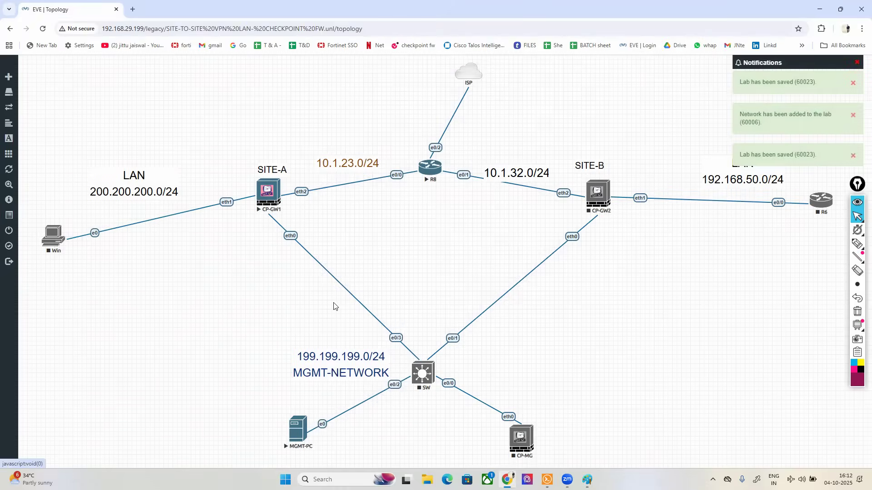
Step: Open the CP-GW1 console and log in as admin with the account password
{"action": "left_click", "coordinate": [268, 193]}
{"action": "left_click", "coordinate": [414, 99]}
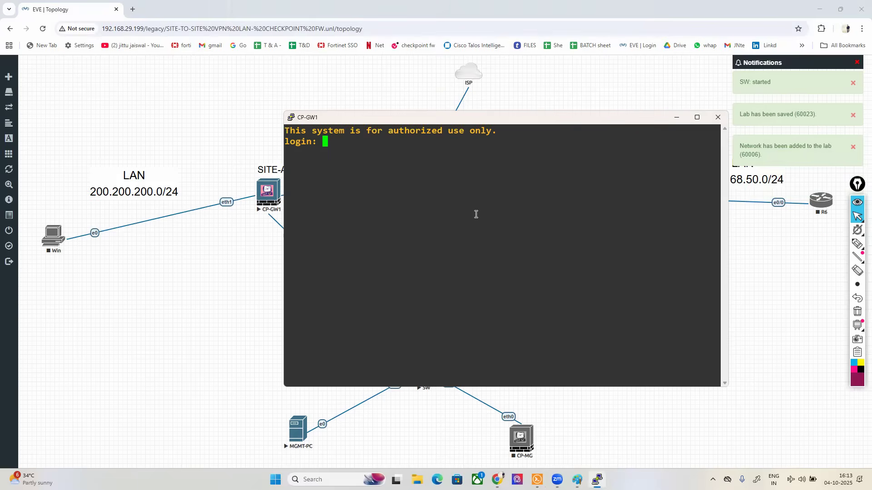
{"action": "type", "text": "admin"}
{"action": "key", "text": "Return"}
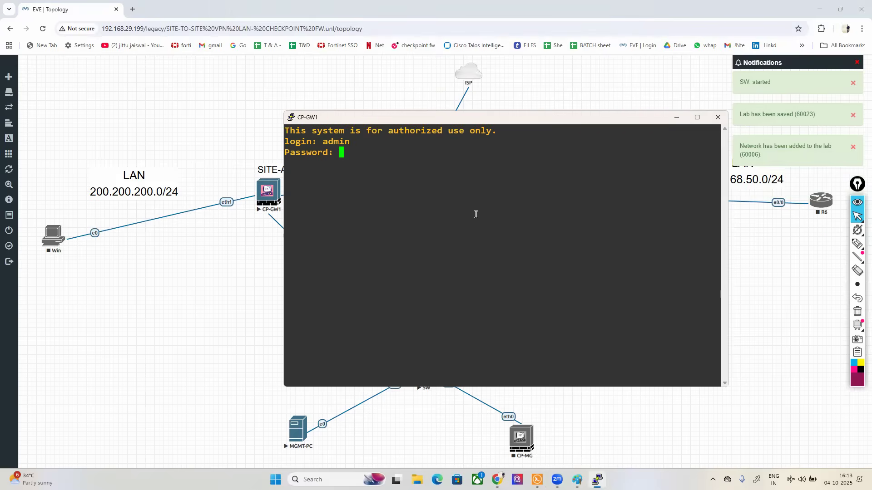
{"action": "key", "text": "Return"}
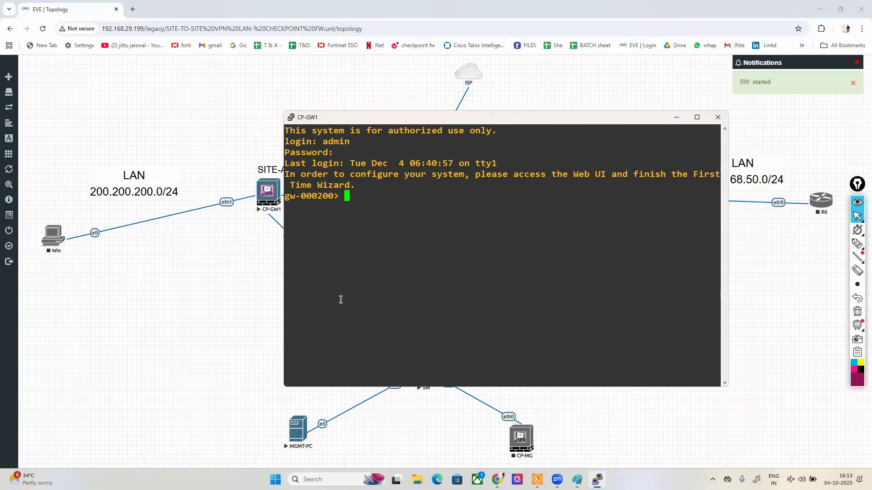
Step: Assign CP-GW1 interface eth0 the IPv4 address 199.199.199.10 with subnet mask 255.255.255.0 from the command line
{"action": "left_click_drag", "start_coordinate": [422, 123], "coordinate": [509, 172]}
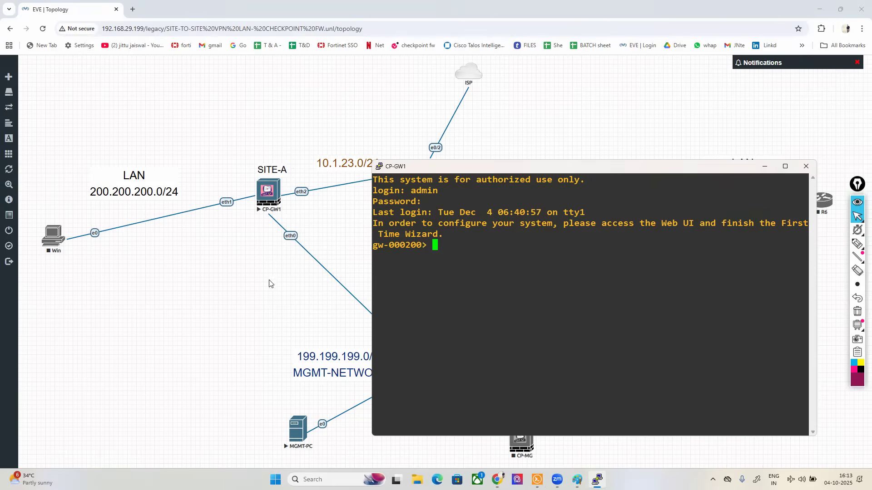
{"action": "type", "text": "set int"}
{"action": "key", "text": "Tab"}
{"action": "type", "text": "e"}
{"action": "key", "text": "Tab"}
{"action": "type", "text": "0 ipv4"}
{"action": "key", "text": "Tab"}
{"action": "type", "text": "199.199.199.10 su"}
{"action": "key", "text": "Tab"}
{"action": "type", "text": "255.255.255.0"}
{"action": "key", "text": "Return"}
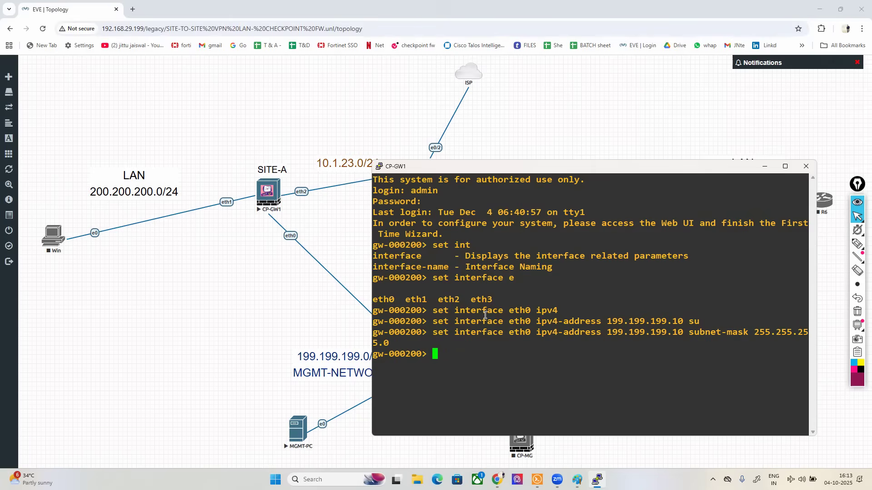
Step: Save the CP-GW1 configuration from the command line
{"action": "type", "text": "aave con"}
{"action": "key", "text": "Tab"}
{"action": "key", "text": "Return"}
{"action": "key", "text": "Return"}
Step: Open the MGMT-PC console, close the disconnected Gaia page in its browser, and return to the topology
{"action": "left_click", "coordinate": [294, 426]}
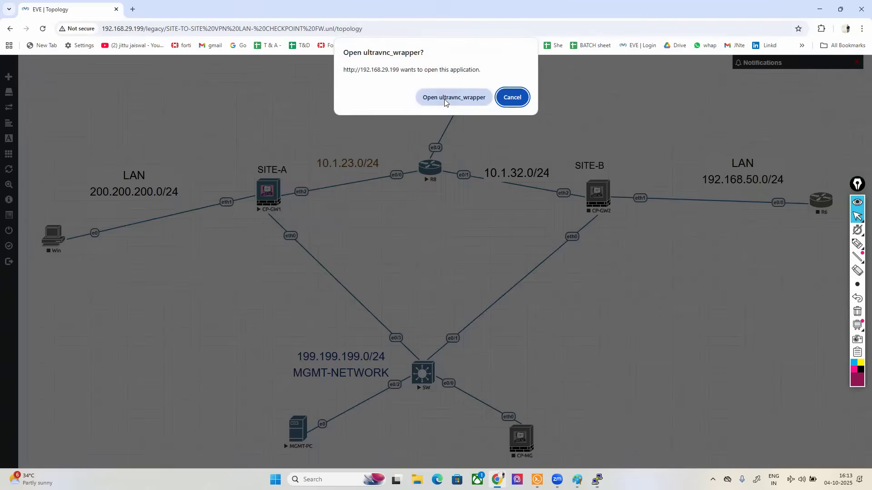
{"action": "left_click", "coordinate": [444, 99]}
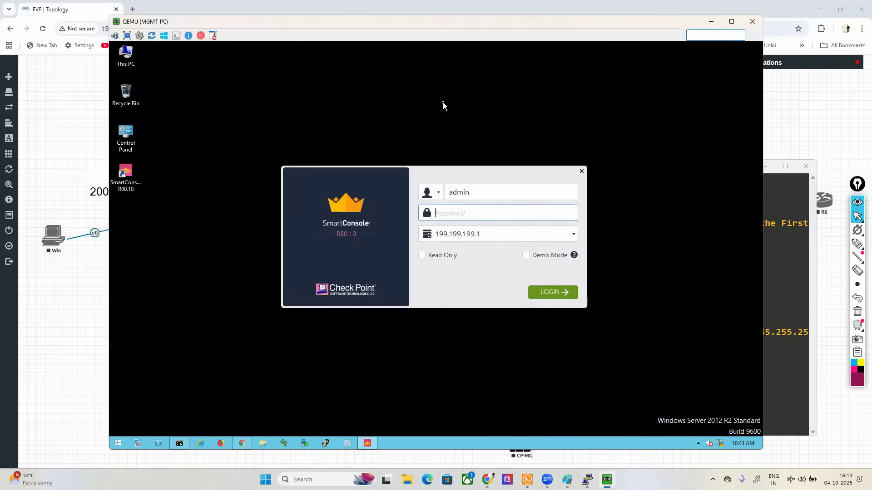
{"action": "left_click", "coordinate": [242, 443]}
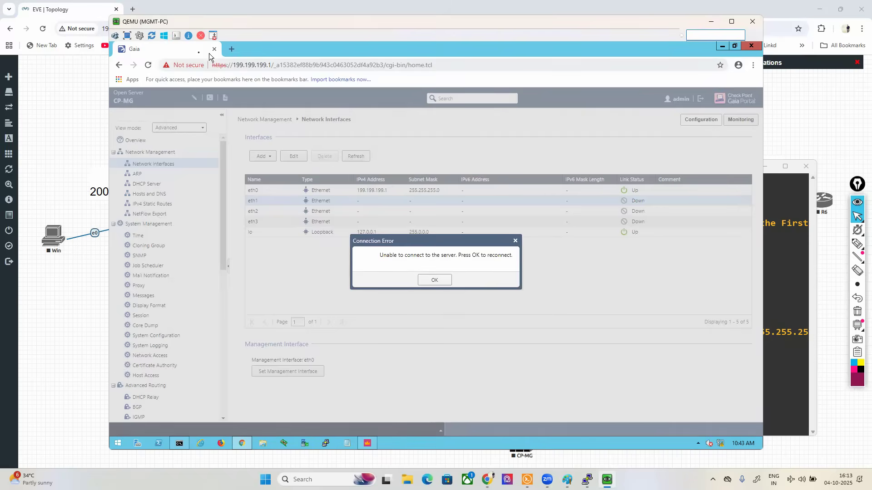
{"action": "left_click", "coordinate": [214, 50]}
{"action": "left_click", "coordinate": [77, 322]}
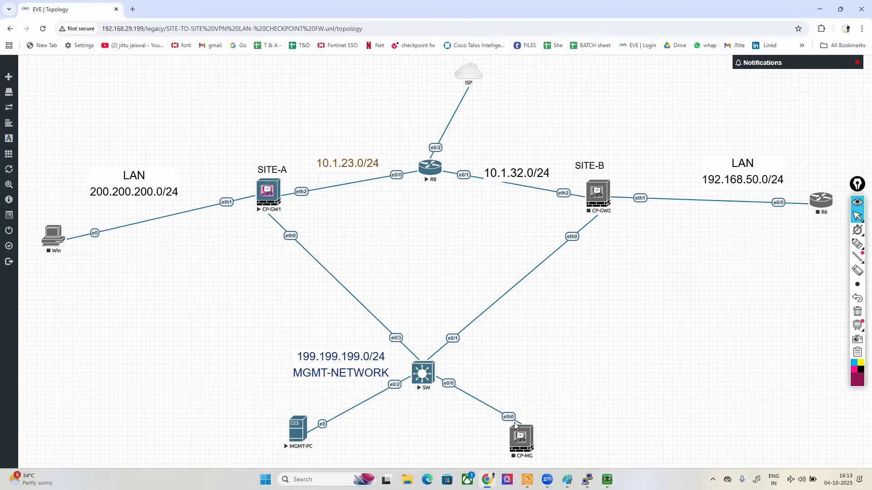
Step: Reposition the CP-MG node slightly on the topology canvas
{"action": "left_click_drag", "start_coordinate": [522, 438], "coordinate": [532, 421]}
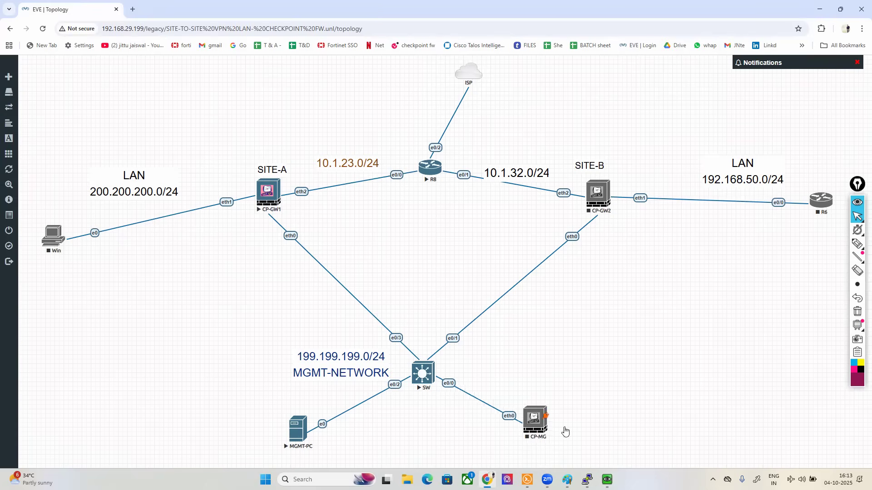
{"action": "left_click_drag", "start_coordinate": [537, 432], "coordinate": [540, 437]}
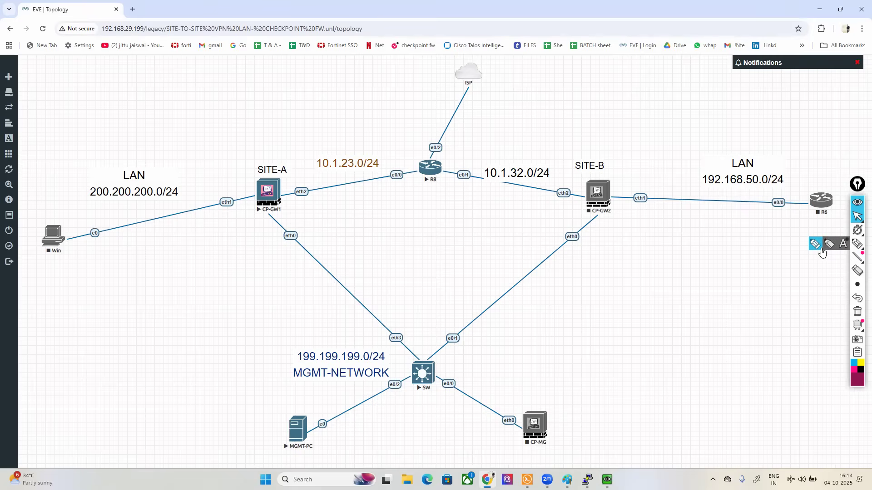
{"action": "left_click", "coordinate": [824, 246]}
{"action": "mouse_move", "coordinate": [284, 156]}
{"action": "left_mouse_down"}
{"action": "mouse_move", "coordinate": [268, 153]}
{"action": "mouse_move", "coordinate": [249, 229]}
{"action": "mouse_move", "coordinate": [309, 191]}
{"action": "mouse_move", "coordinate": [270, 155]}
{"action": "left_mouse_up"}
{"action": "left_click", "coordinate": [857, 312]}
{"action": "left_click", "coordinate": [857, 217]}
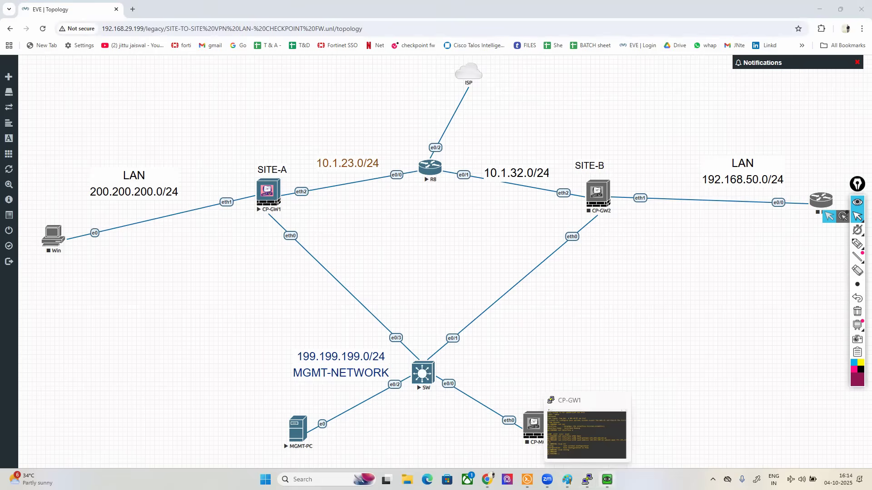
Step: Open a blank browser page on MGMT-PC and return to the topology
{"action": "left_click", "coordinate": [607, 479]}
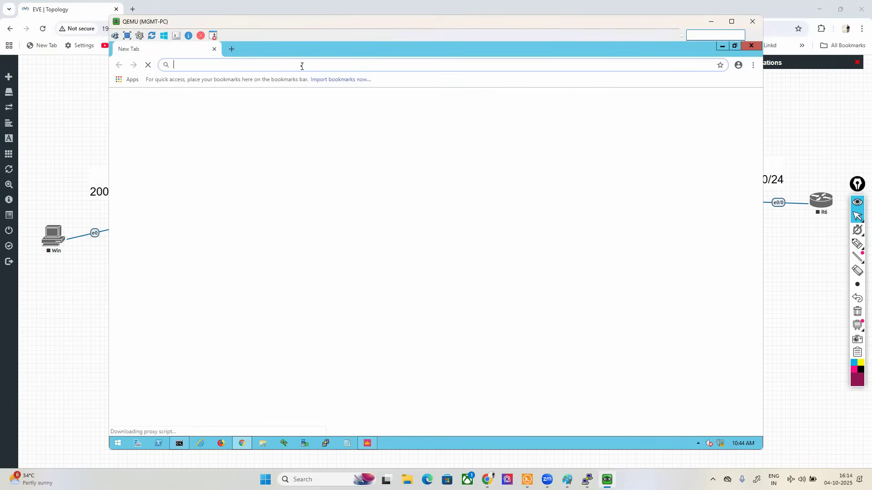
{"action": "left_click", "coordinate": [776, 288]}
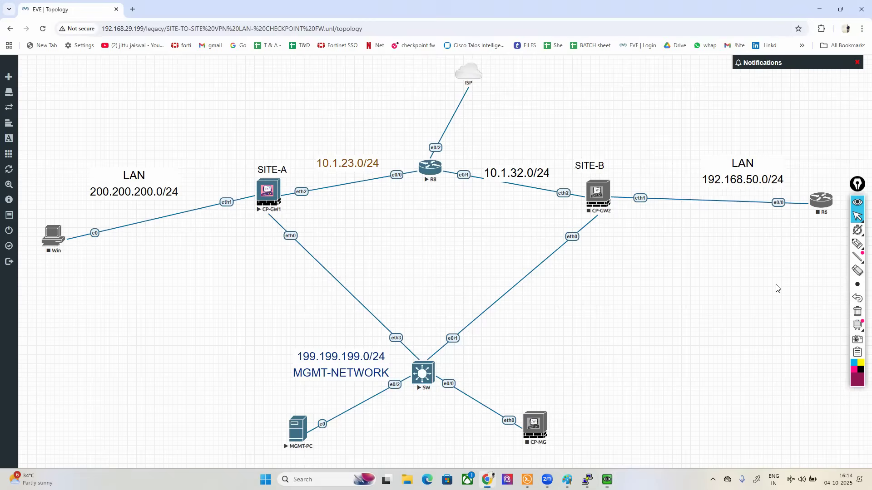
Step: Outline the management network and its 199.199.199.0/24 label, and annotate CP-MG with .1, CP-GW1 with .10 and CP-GW2 with .15
{"action": "left_click", "coordinate": [857, 244]}
{"action": "mouse_move", "coordinate": [604, 218]}
{"action": "left_mouse_down"}
{"action": "mouse_move", "coordinate": [416, 208]}
{"action": "mouse_move", "coordinate": [247, 244]}
{"action": "mouse_move", "coordinate": [249, 451]}
{"action": "mouse_move", "coordinate": [409, 474]}
{"action": "mouse_move", "coordinate": [604, 398]}
{"action": "mouse_move", "coordinate": [612, 244]}
{"action": "mouse_move", "coordinate": [604, 217]}
{"action": "left_mouse_up"}
{"action": "mouse_move", "coordinate": [298, 391]}
{"action": "left_mouse_down"}
{"action": "mouse_move", "coordinate": [391, 386]}
{"action": "mouse_move", "coordinate": [400, 350]}
{"action": "mouse_move", "coordinate": [287, 353]}
{"action": "mouse_move", "coordinate": [310, 397]}
{"action": "left_mouse_up"}
{"action": "left_click", "coordinate": [507, 401]}
{"action": "left_click_drag", "start_coordinate": [522, 391], "coordinate": [517, 413]}
{"action": "left_click", "coordinate": [261, 230]}
{"action": "mouse_move", "coordinate": [266, 233]}
{"action": "left_mouse_down"}
{"action": "mouse_move", "coordinate": [268, 249]}
{"action": "mouse_move", "coordinate": [279, 249]}
{"action": "left_mouse_up"}
{"action": "left_click", "coordinate": [538, 232]}
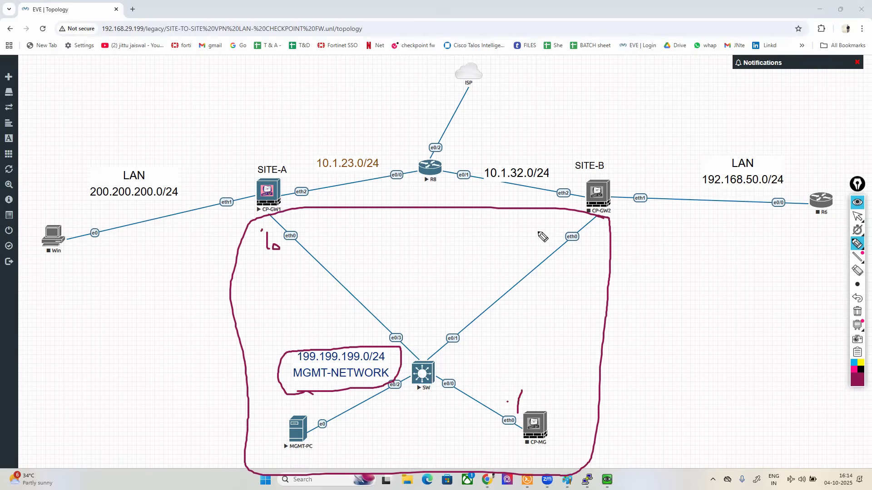
{"action": "mouse_move", "coordinate": [544, 230]}
{"action": "left_mouse_down"}
{"action": "mouse_move", "coordinate": [543, 245]}
{"action": "mouse_move", "coordinate": [550, 243]}
{"action": "left_mouse_up"}
{"action": "left_click", "coordinate": [858, 216]}
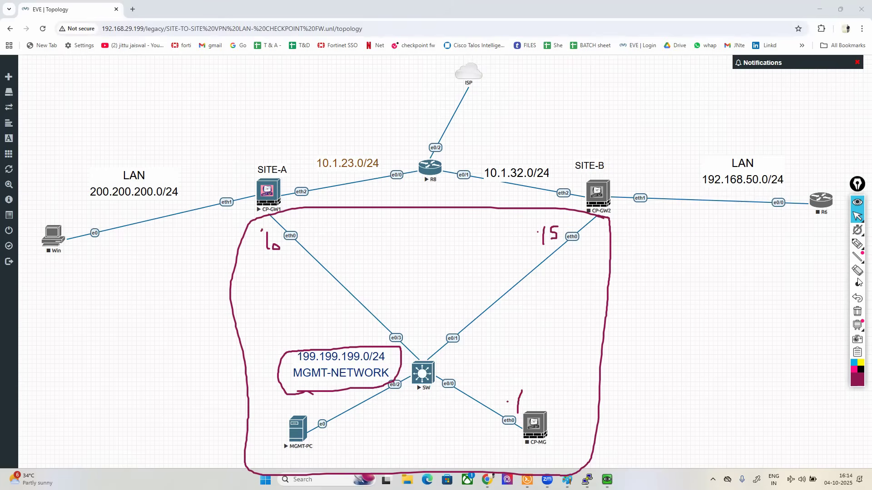
Step: Erase the outlines around the management network and its address label, leaving only the host-number annotations
{"action": "left_click", "coordinate": [858, 275]}
{"action": "left_click_drag", "start_coordinate": [587, 296], "coordinate": [636, 285]}
{"action": "left_click", "coordinate": [857, 218]}
{"action": "left_click", "coordinate": [857, 244]}
{"action": "mouse_move", "coordinate": [372, 343]}
{"action": "left_mouse_down"}
{"action": "mouse_move", "coordinate": [401, 384]}
{"action": "mouse_move", "coordinate": [375, 377]}
{"action": "left_mouse_up"}
{"action": "left_click", "coordinate": [857, 271]}
{"action": "left_click_drag", "start_coordinate": [395, 336], "coordinate": [330, 405]}
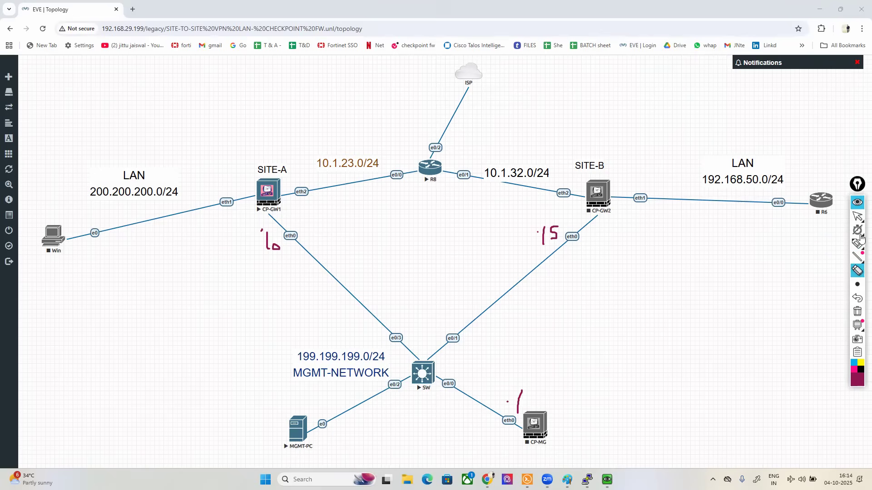
{"action": "left_click", "coordinate": [858, 221]}
{"action": "left_click", "coordinate": [607, 479]}
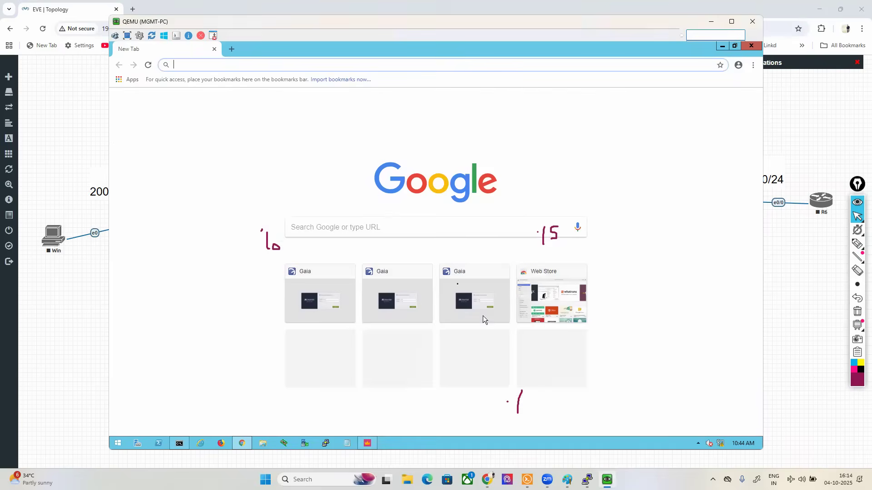
{"action": "left_click", "coordinate": [233, 65]}
{"action": "type", "text": "htt"}
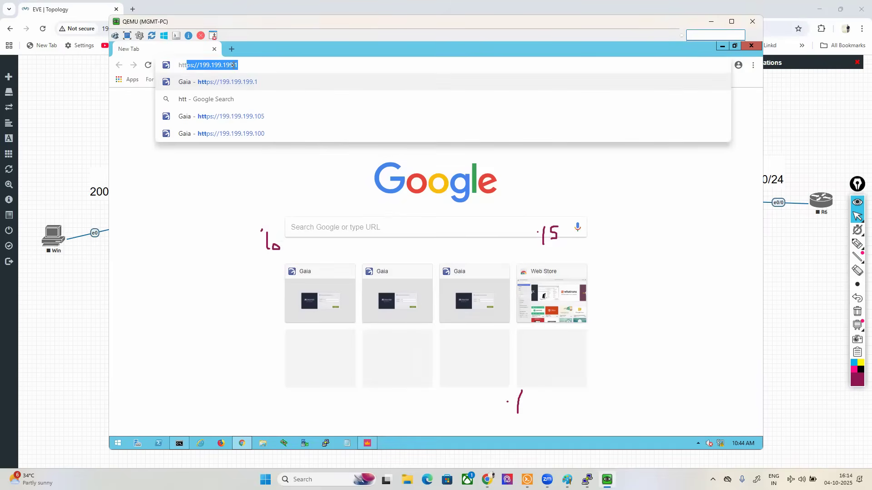
{"action": "key", "text": "Right"}
{"action": "key", "text": "BackSpace"}
{"action": "type", "text": "105"}
{"action": "key", "text": "Return"}
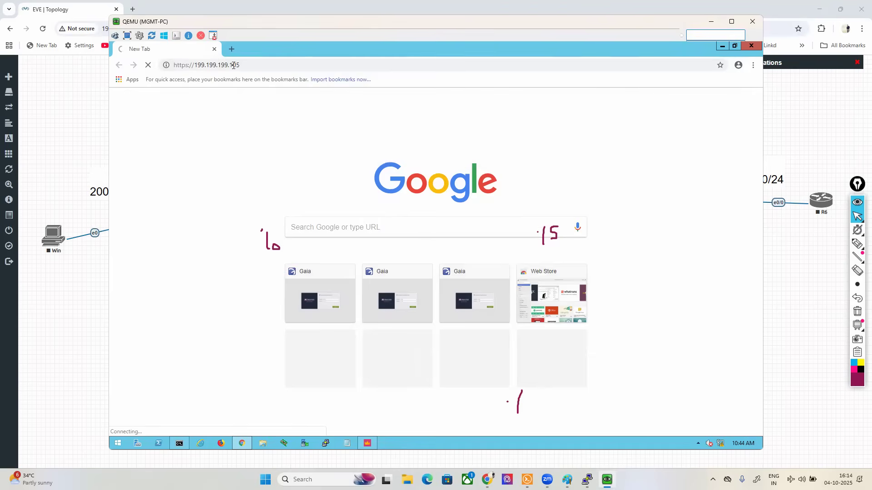
{"action": "key", "text": "Right"}
{"action": "key", "text": "BackSpace"}
{"action": "key", "text": "Return"}
Step: Proceed past the certificate warning and log in to the Gaia Portal as admin with the account password
{"action": "left_click", "coordinate": [319, 278]}
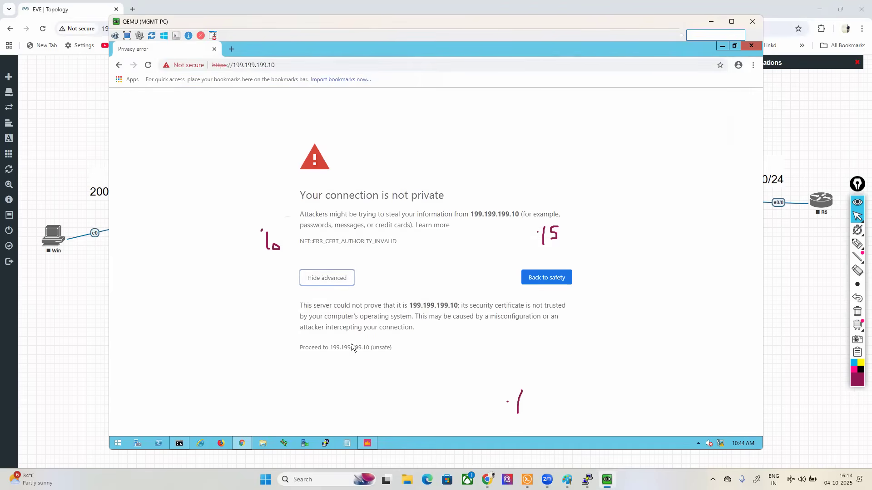
{"action": "left_click", "coordinate": [353, 347]}
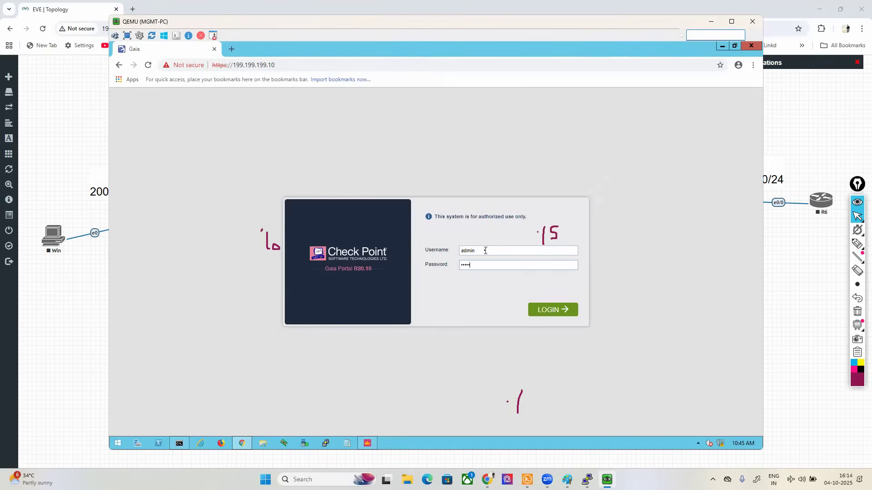
{"action": "key", "text": "Return"}
Step: Switch back to the EVE-NG topology and start the CP-MG node
{"action": "left_click", "coordinate": [487, 479]}
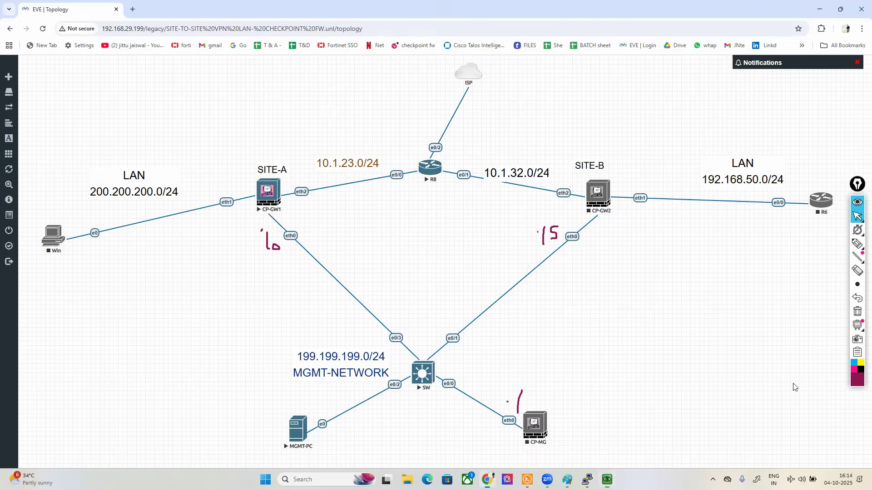
{"action": "right_click", "coordinate": [527, 442]}
{"action": "left_click", "coordinate": [561, 357]}
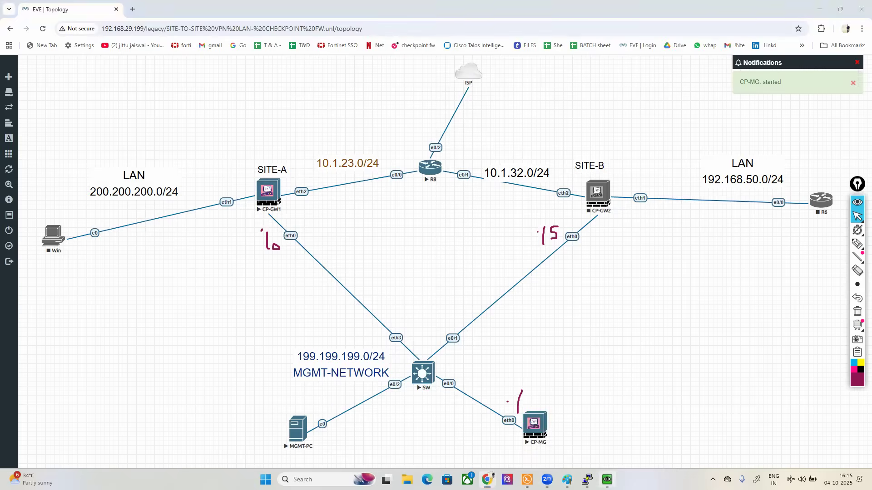
Step: Switch to the MGMT-PC window and clear all the drawn annotations from the screen
{"action": "left_click", "coordinate": [607, 479]}
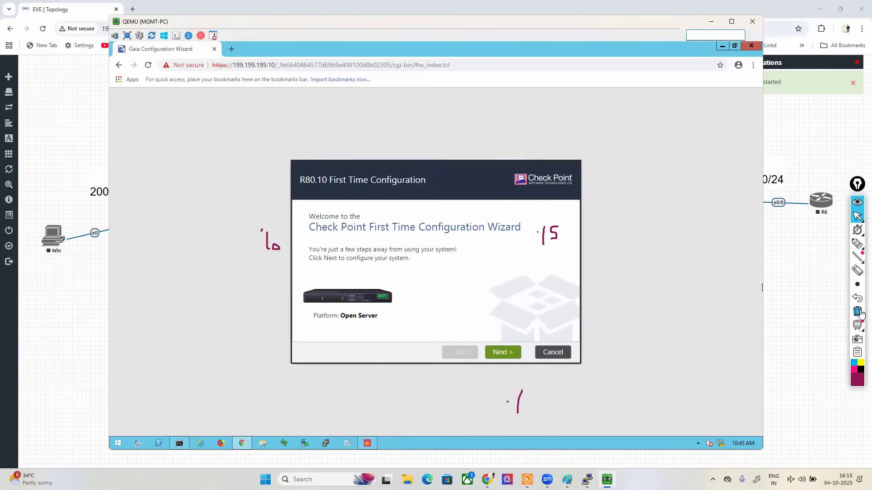
{"action": "left_click", "coordinate": [857, 311]}
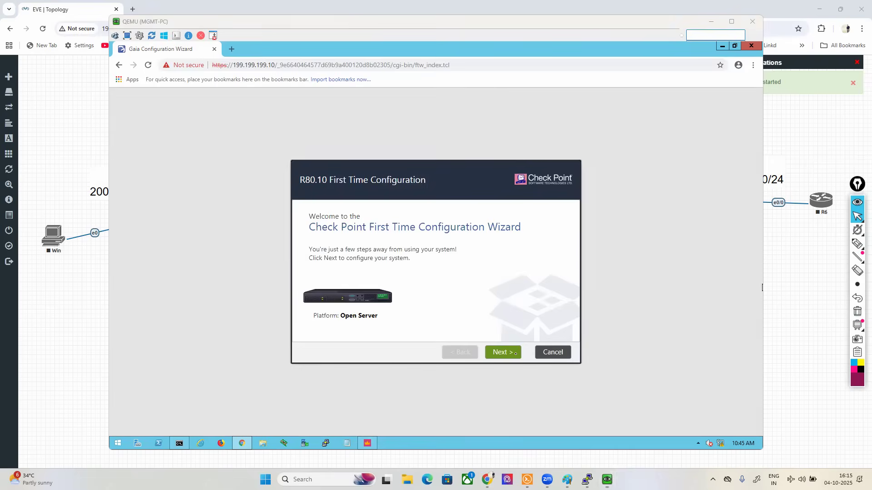
Step: Advance the SITE-A gateway's first-time wizard, keeping the management connection settings, and set the host name to SITE-A
{"action": "left_click", "coordinate": [513, 354]}
{"action": "left_click", "coordinate": [511, 357]}
{"action": "left_click", "coordinate": [512, 356]}
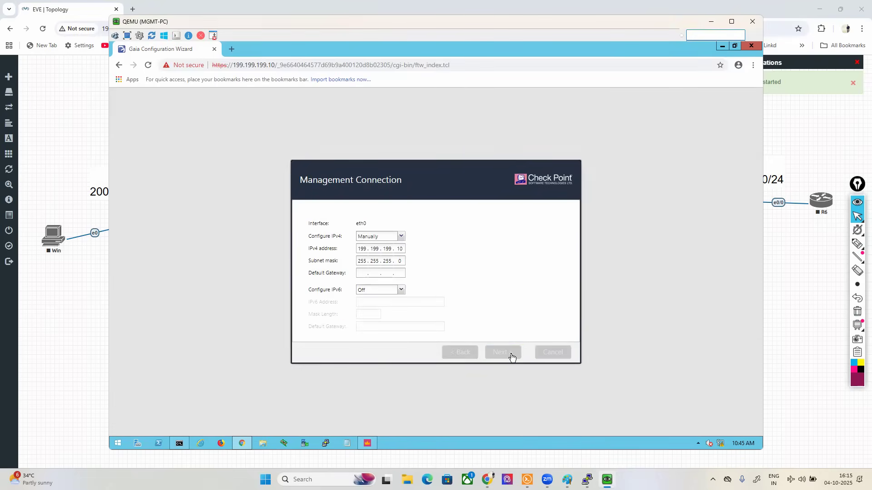
{"action": "left_click", "coordinate": [511, 357]}
{"action": "left_click_drag", "start_coordinate": [399, 216], "coordinate": [313, 221]}
{"action": "type", "text": "SITE-A"}
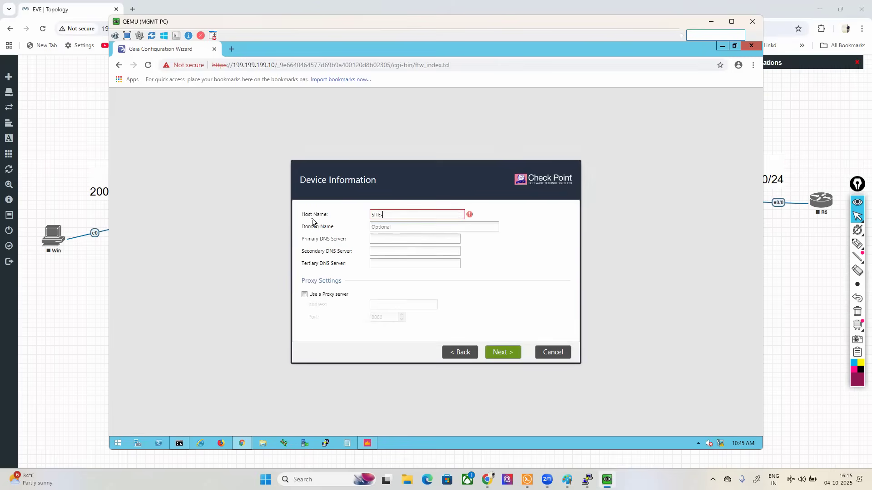
{"action": "left_click", "coordinate": [507, 354]}
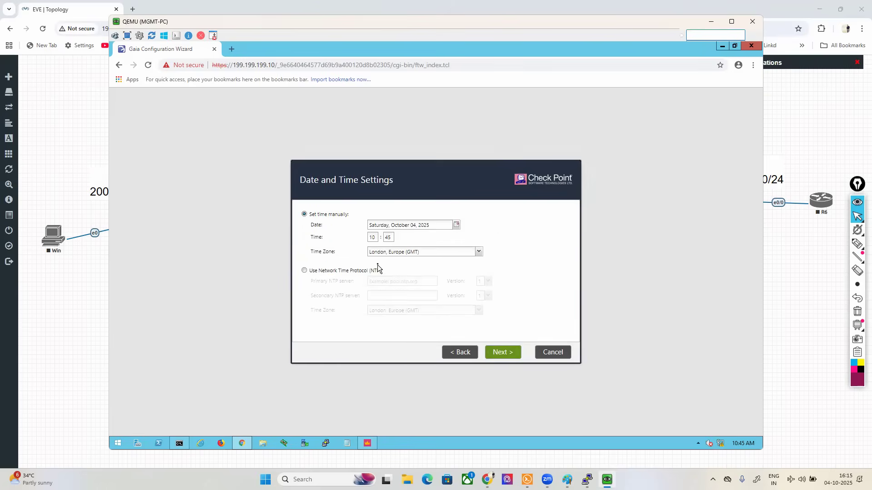
Step: Set the time zone to Kolkata, Asia (GMT +5:30) and continue to the product selection
{"action": "left_click", "coordinate": [384, 253]}
{"action": "type", "text": "Ko"}
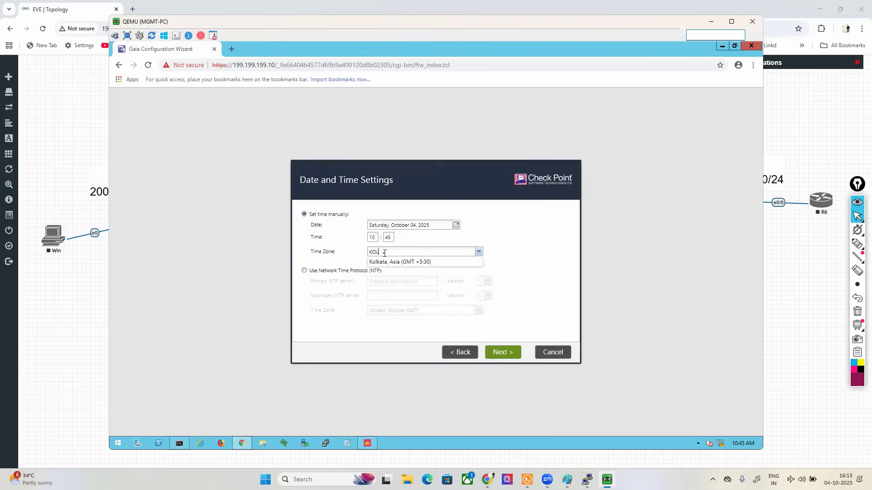
{"action": "left_click", "coordinate": [391, 262]}
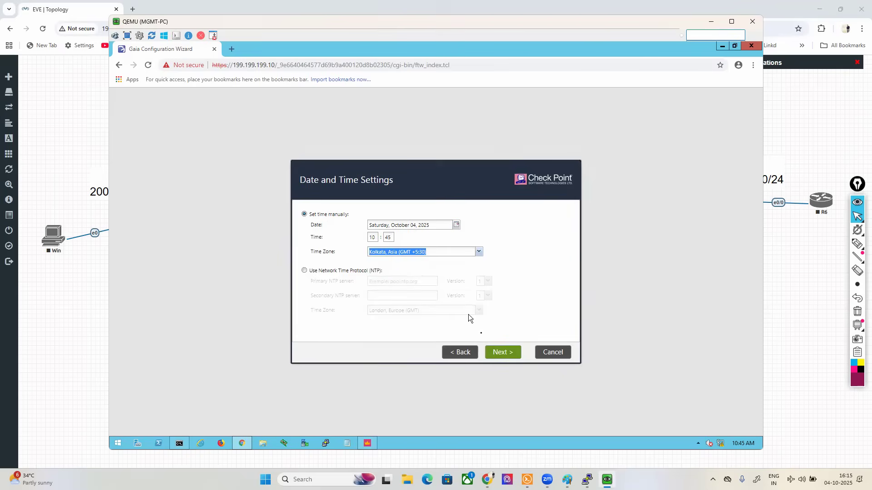
{"action": "left_click", "coordinate": [503, 353]}
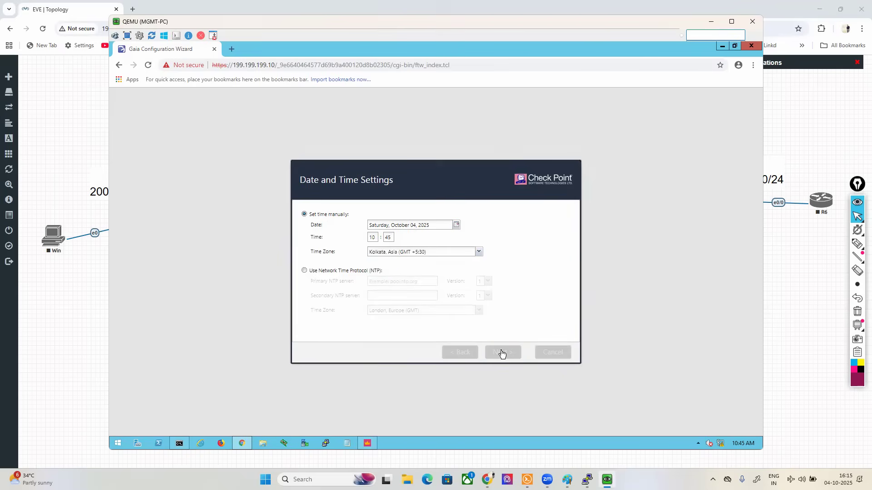
{"action": "left_click", "coordinate": [502, 352]}
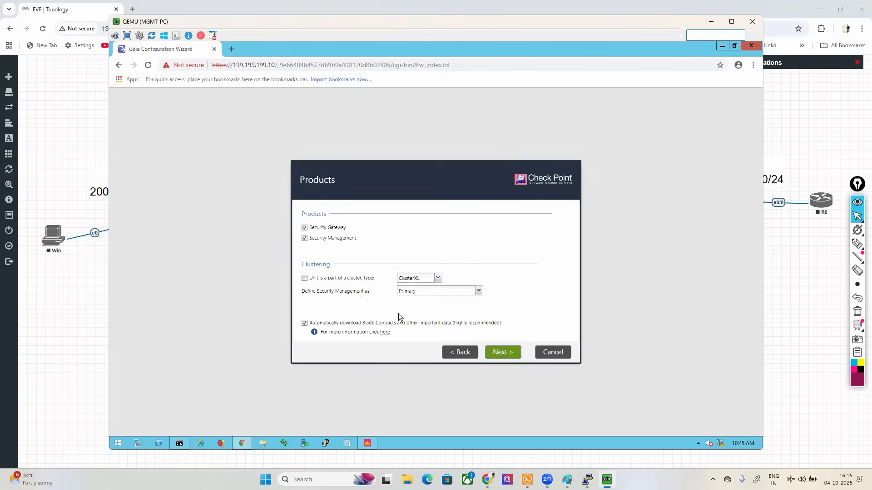
Step: Deselect Security Management so that only Security Gateway is installed, and continue the wizard
{"action": "left_click", "coordinate": [304, 240]}
{"action": "left_click", "coordinate": [490, 354]}
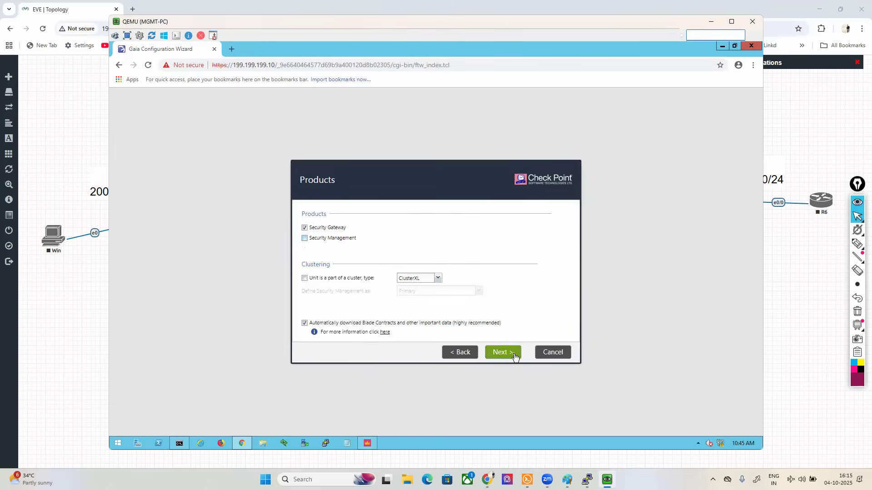
{"action": "left_click", "coordinate": [491, 354]}
Step: Enter and confirm the activation key, then finish the wizard and confirm starting the Security Gateway configuration
{"action": "type", "text": "•••••"}
{"action": "key", "text": "Tab"}
{"action": "type", "text": "•••••"}
{"action": "left_click", "coordinate": [498, 358]}
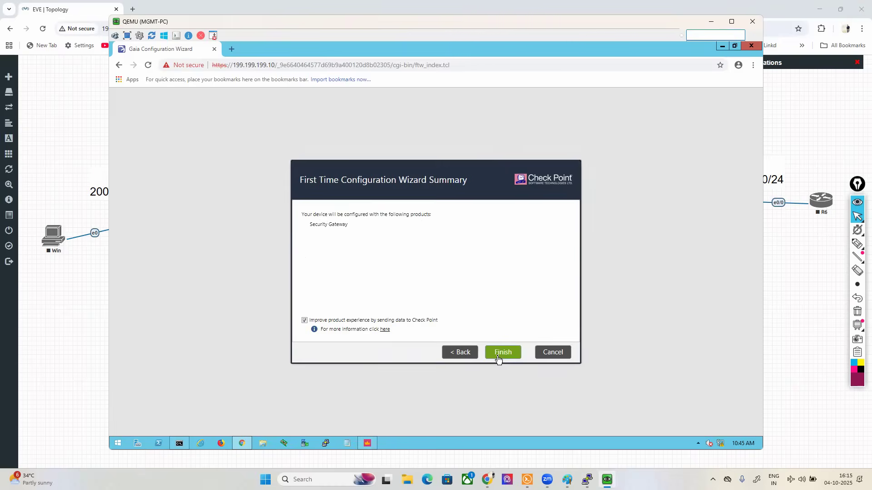
{"action": "left_click", "coordinate": [498, 357]}
{"action": "left_click", "coordinate": [414, 284]}
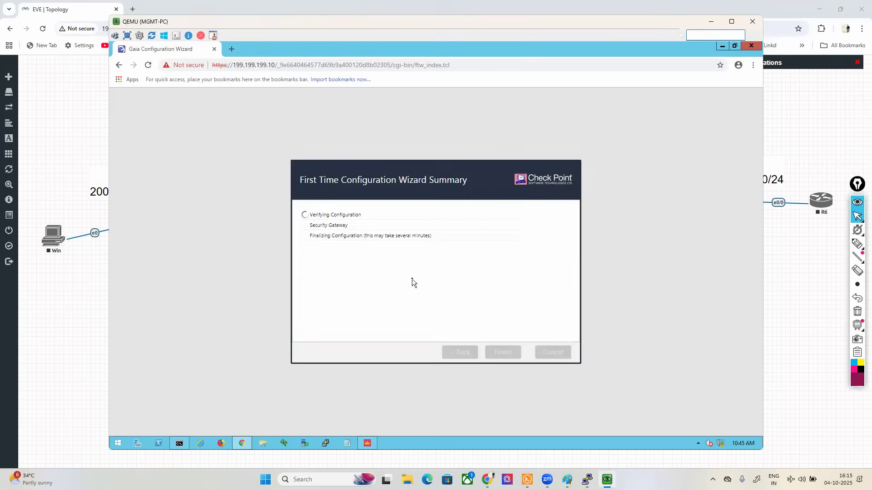
Step: Switch back to the EVE-NG topology, open the CP-MG console and move its window clear of the Site-A side
{"action": "left_click", "coordinate": [491, 459]}
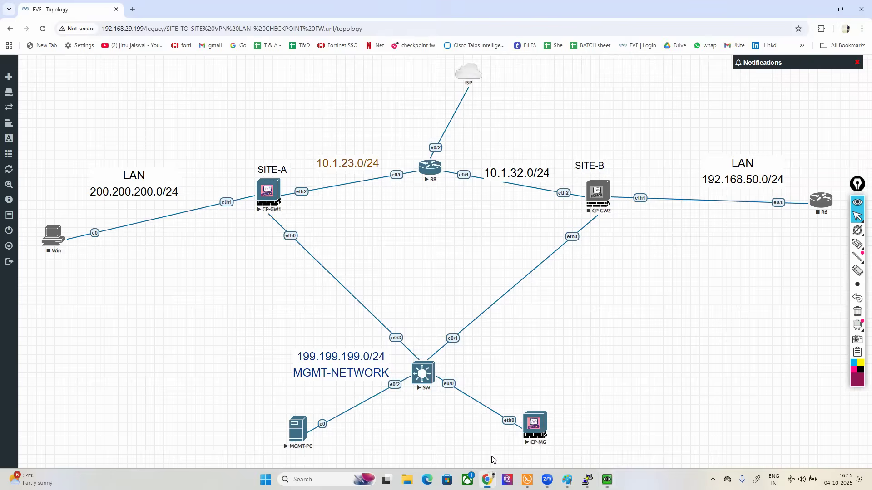
{"action": "left_click", "coordinate": [530, 434]}
{"action": "left_click", "coordinate": [434, 96]}
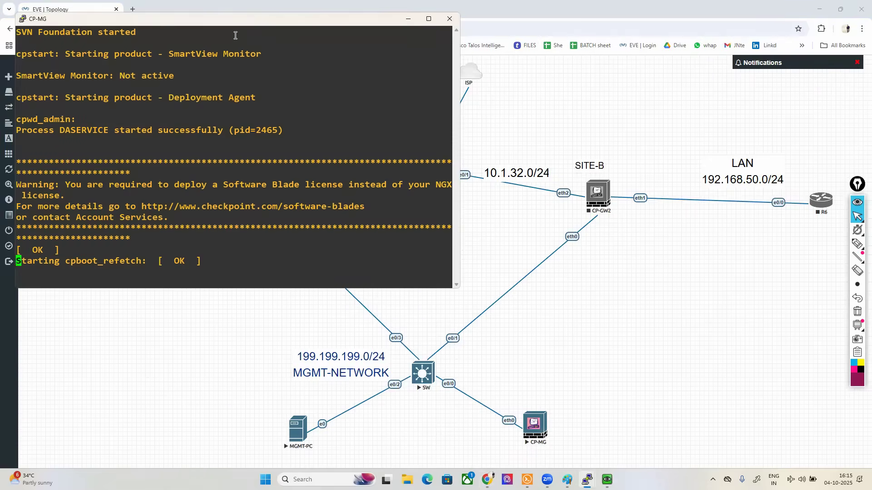
{"action": "left_click_drag", "start_coordinate": [193, 26], "coordinate": [571, 178]}
Step: Log in to the CP-MG console as admin with the account password, retrying if the login is rejected
{"action": "type", "text": "AD"}
{"action": "key", "text": "BackSpace"}
{"action": "key", "text": "BackSpace"}
{"action": "type", "text": "a"}
{"action": "key", "text": "Return"}
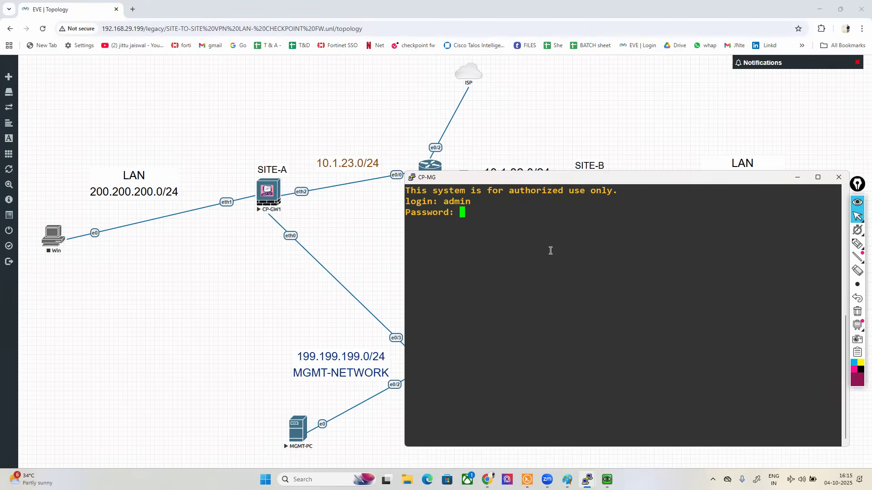
{"action": "key", "text": "Return"}
{"action": "type", "text": "admin"}
{"action": "key", "text": "Return"}
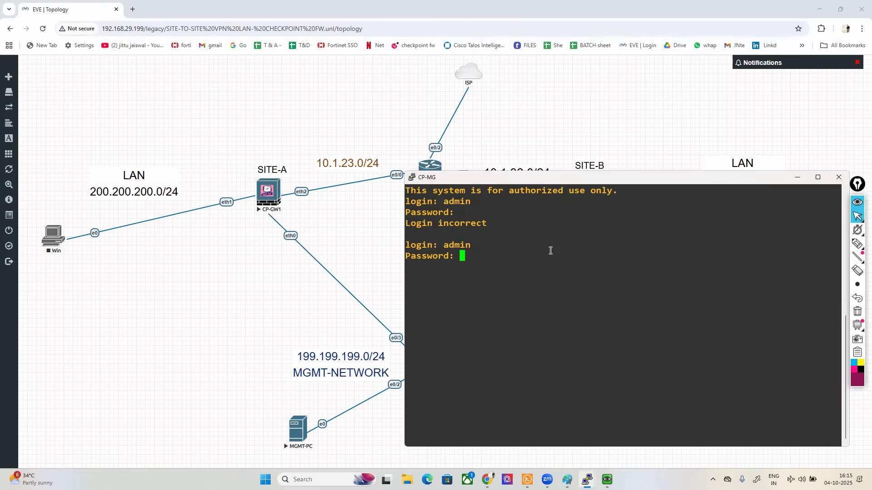
{"action": "key", "text": "Return"}
Step: Set interface eth0 on CP-MG to ipv4-address 199.199.199.1 with subnet-mask 255.255.255.0
{"action": "key", "text": "Return"}
{"action": "type", "text": "set int"}
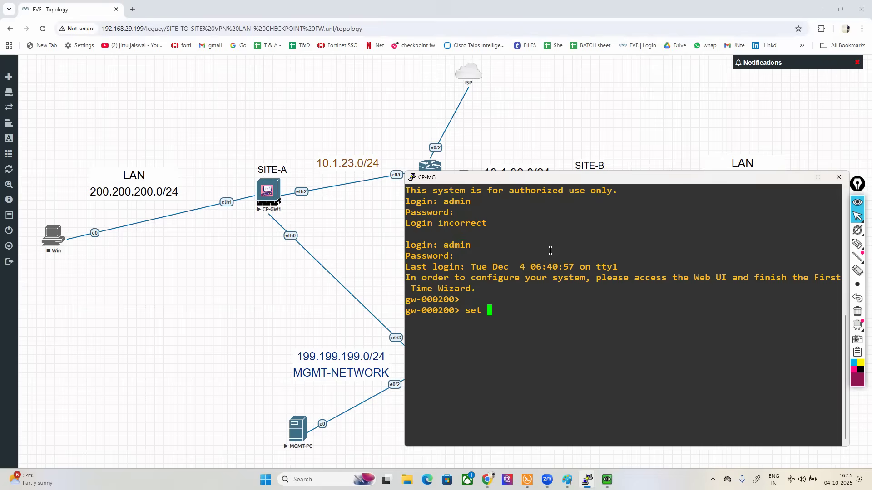
{"action": "key", "text": "Tab"}
{"action": "type", "text": "e"}
{"action": "key", "text": "Tab"}
{"action": "type", "text": "0 ipv4"}
{"action": "key", "text": "Tab"}
{"action": "type", "text": "199.199.199.1 su"}
{"action": "key", "text": "Tab"}
{"action": "type", "text": "255.255.255.0"}
Step: Save the CP-MG configuration with save config
{"action": "key", "text": "Return"}
{"action": "type", "text": "save con"}
{"action": "key", "text": "Tab"}
{"action": "key", "text": "Return"}
{"action": "key", "text": "Return"}
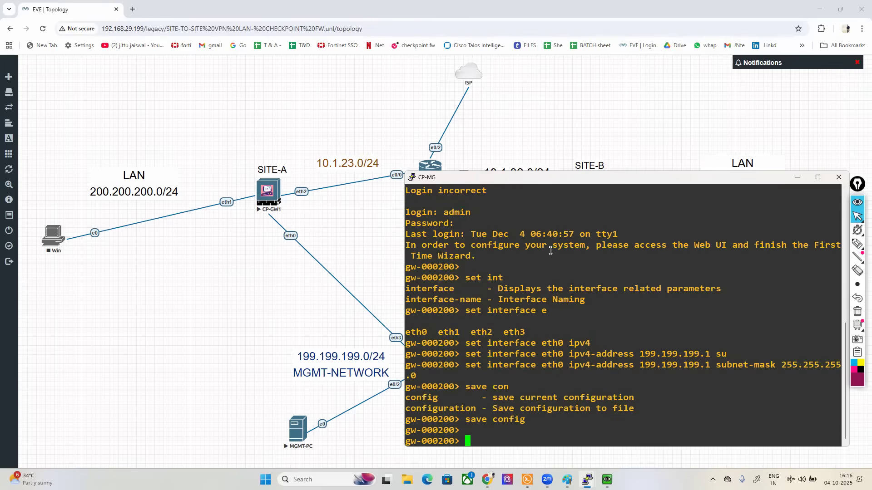
{"action": "left_click", "coordinate": [607, 479]}
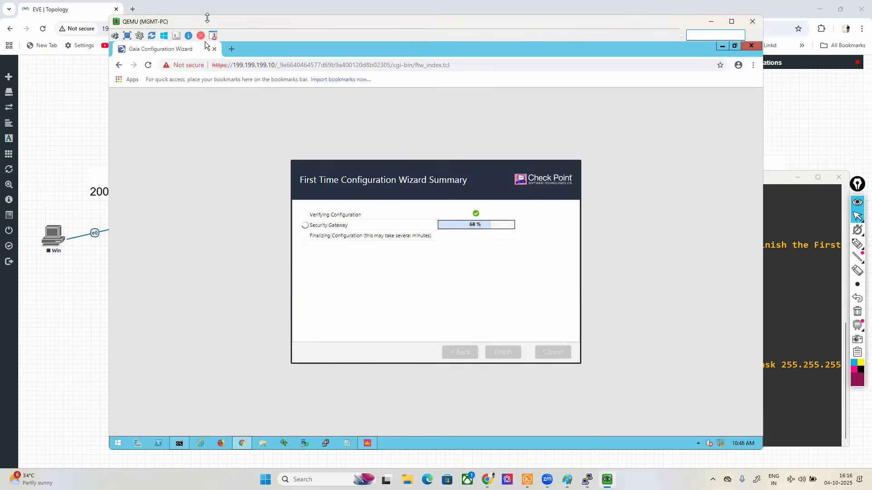
{"action": "left_click", "coordinate": [232, 48]}
{"action": "left_click_drag", "start_coordinate": [241, 48], "coordinate": [160, 51]}
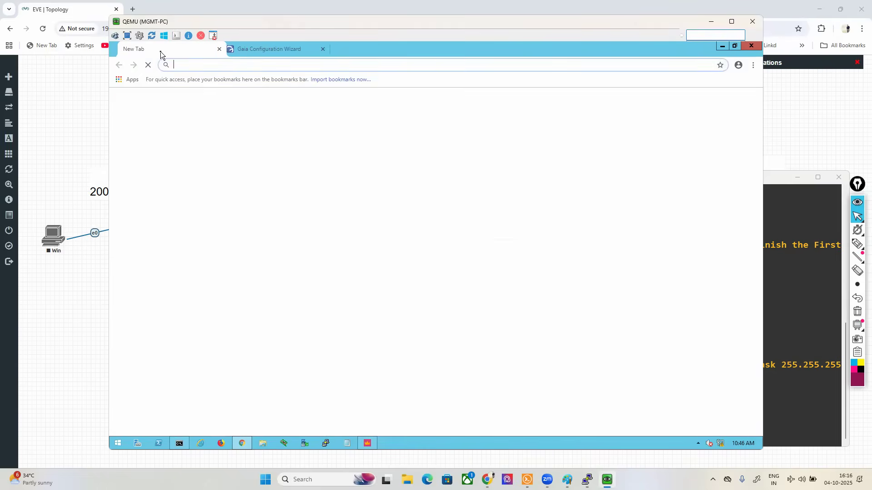
{"action": "type", "text": "19"}
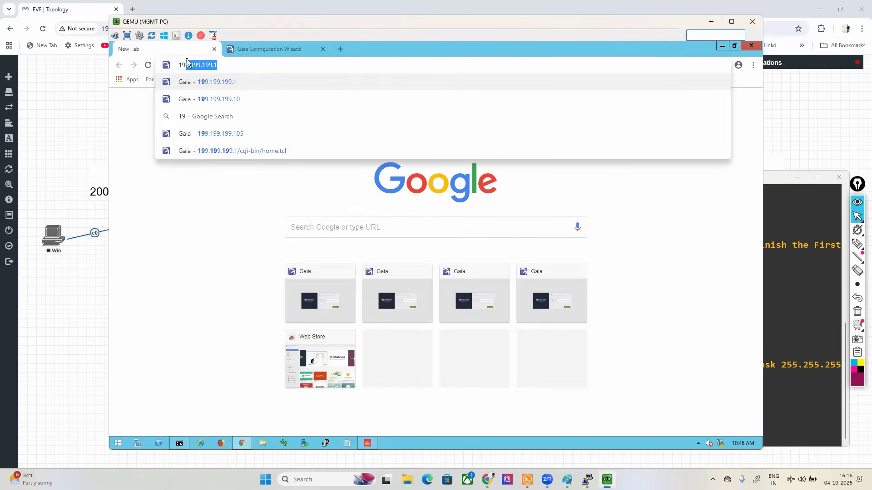
{"action": "key", "text": "Down"}
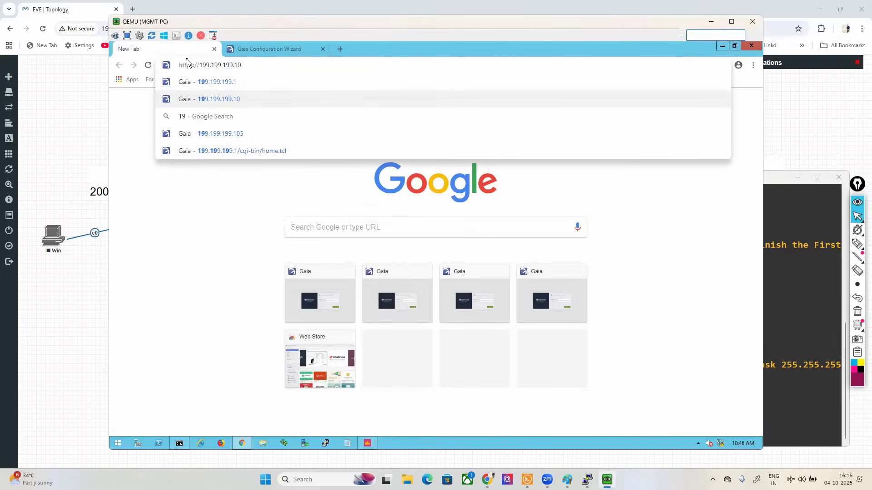
{"action": "type", "text": "0"}
{"action": "key", "text": "BackSpace"}
{"action": "key", "text": "BackSpace"}
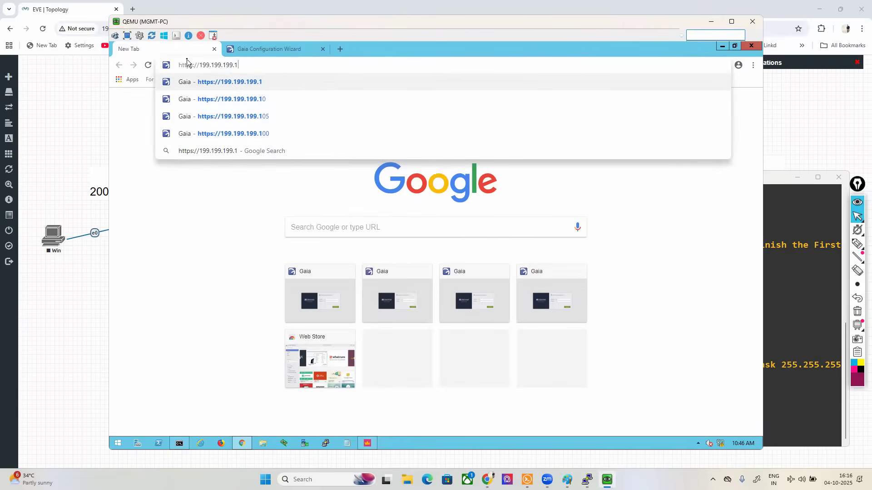
{"action": "key", "text": "Return"}
Step: Log in to the CP-MG Gaia Portal as admin with the account password
{"action": "left_click", "coordinate": [537, 254]}
{"action": "type", "text": "admin"}
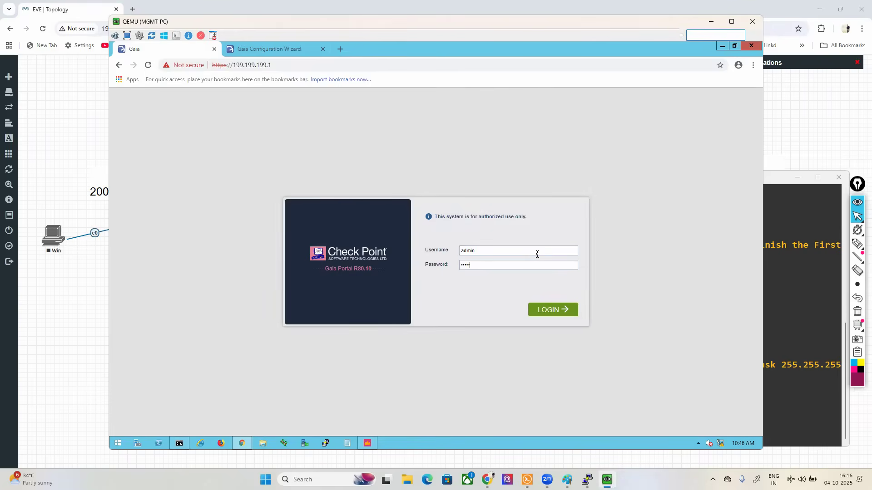
{"action": "key", "text": "Return"}
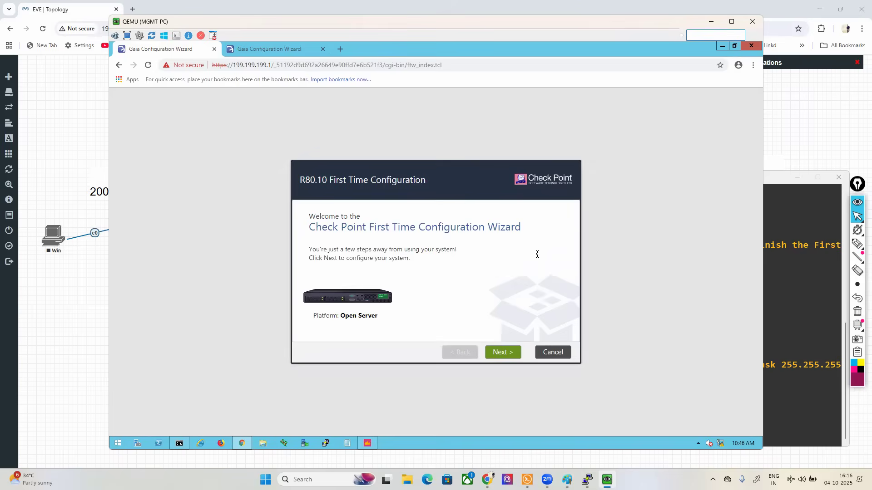
Step: Advance the first-time wizard, keeping the management connection settings, and set the host name to CP-MG
{"action": "left_click", "coordinate": [502, 353]}
{"action": "left_click", "coordinate": [506, 356]}
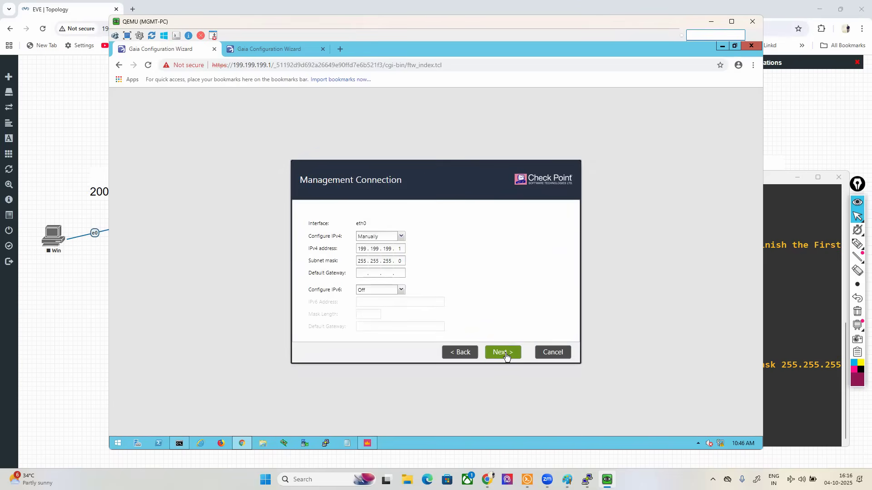
{"action": "left_click", "coordinate": [506, 356]}
{"action": "left_click", "coordinate": [506, 356]}
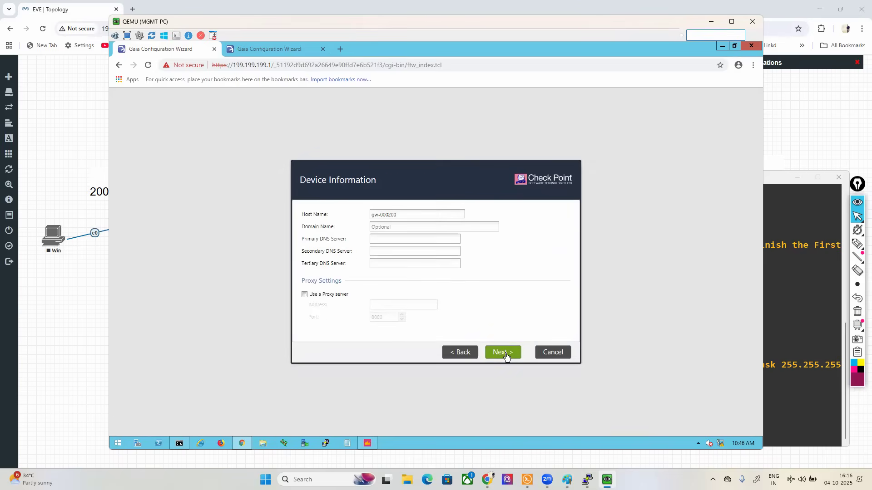
{"action": "left_click_drag", "start_coordinate": [407, 216], "coordinate": [297, 221]}
{"action": "type", "text": "CP-MG"}
{"action": "left_click", "coordinate": [496, 353]}
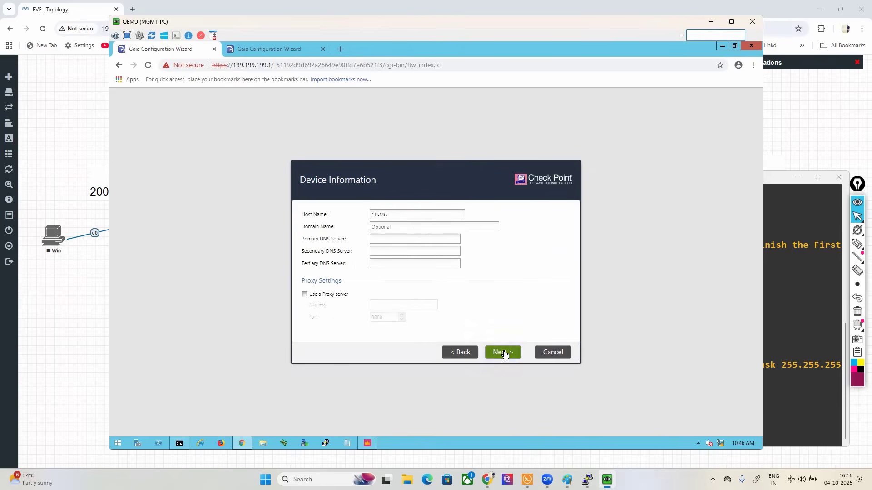
Step: Set the management server's time zone to Kolkata, Asia (GMT +5:30) and continue to the installation type
{"action": "left_click", "coordinate": [457, 352]}
{"action": "left_click", "coordinate": [443, 253]}
{"action": "type", "text": "Kolkata, Asia (GMT +5:30"}
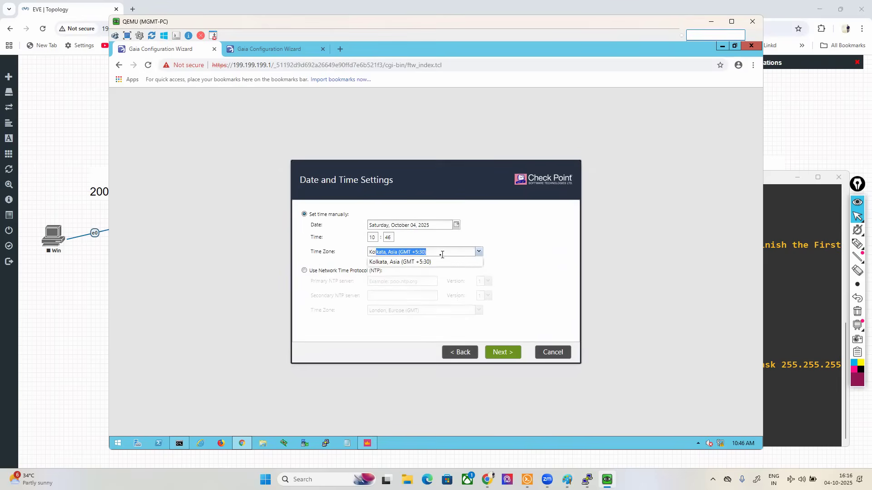
{"action": "left_click", "coordinate": [430, 262]}
{"action": "left_click", "coordinate": [505, 353]}
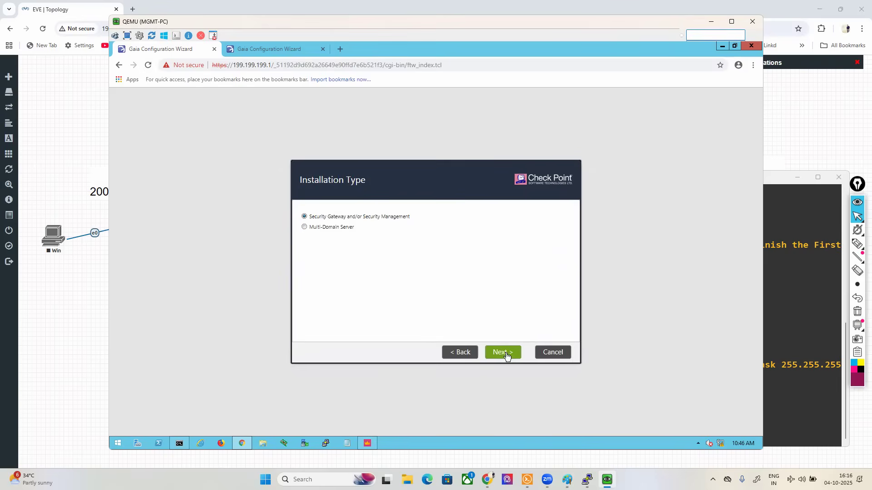
Step: Keep the Security Gateway and/or Security Management installation type, select only Security Management as product, and continue to the GUI client settings
{"action": "left_click", "coordinate": [505, 353]}
{"action": "left_click", "coordinate": [304, 239]}
{"action": "left_click", "coordinate": [304, 228]}
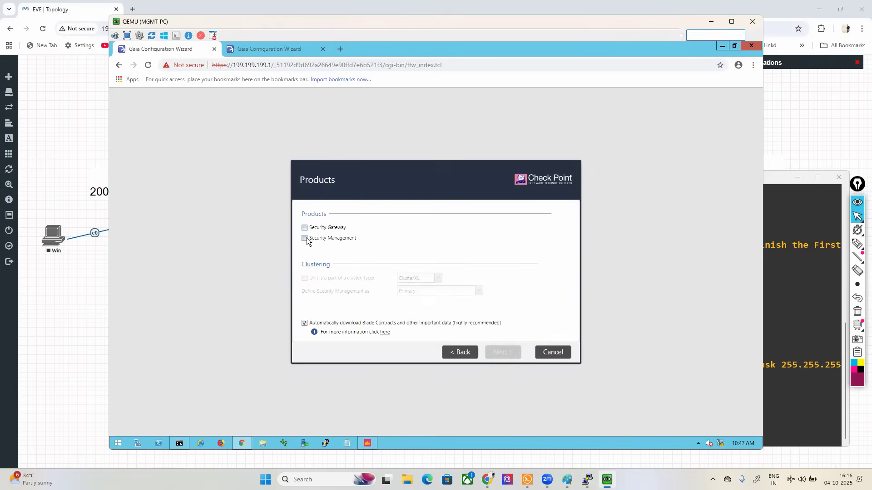
{"action": "left_click", "coordinate": [305, 239]}
{"action": "left_click", "coordinate": [502, 352]}
{"action": "left_click", "coordinate": [503, 354]}
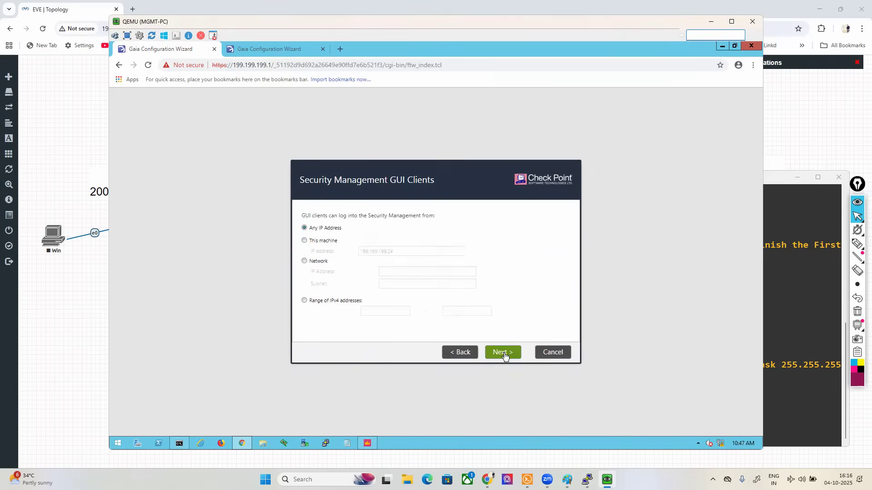
Step: Allow GUI clients from any IP address, then finish the wizard and confirm starting the configuration
{"action": "left_click", "coordinate": [505, 355]}
{"action": "left_click", "coordinate": [504, 355]}
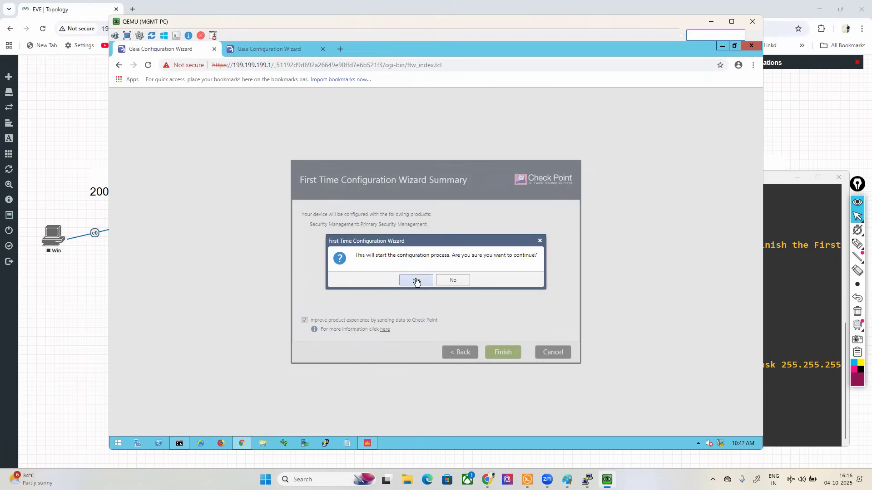
{"action": "left_click", "coordinate": [417, 278]}
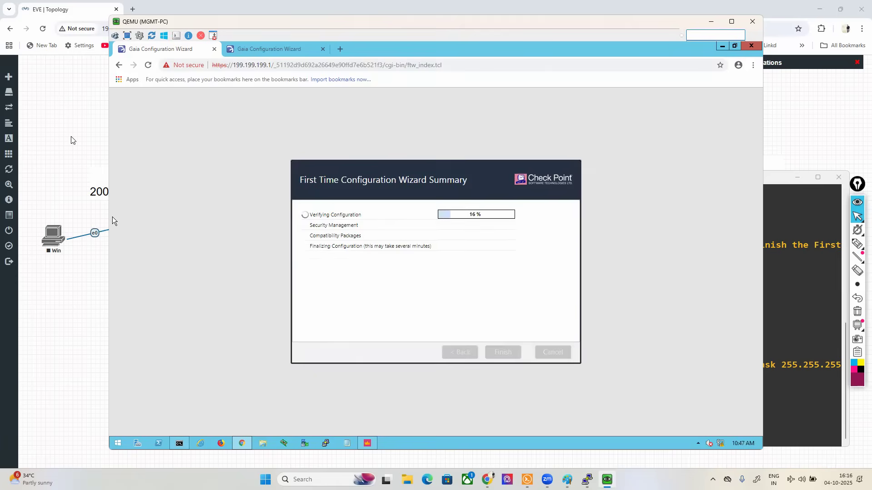
Step: Switch back to the EVE-NG topology and start the CP-GW2 node
{"action": "left_click", "coordinate": [72, 138]}
{"action": "right_click", "coordinate": [596, 204]}
{"action": "left_click", "coordinate": [611, 221]}
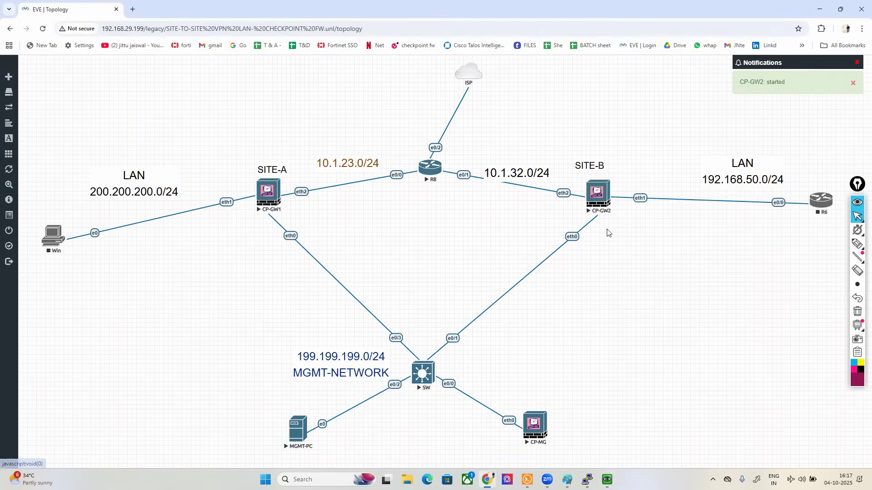
Step: Switch to the MGMT-PC, confirm the Site-A gateway's restart and check the management server's configuration progress
{"action": "left_click", "coordinate": [607, 479]}
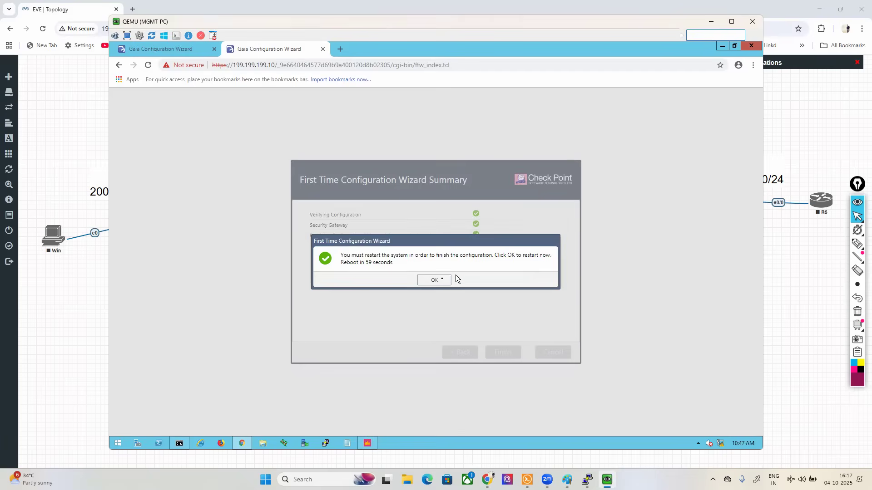
{"action": "left_click", "coordinate": [432, 280]}
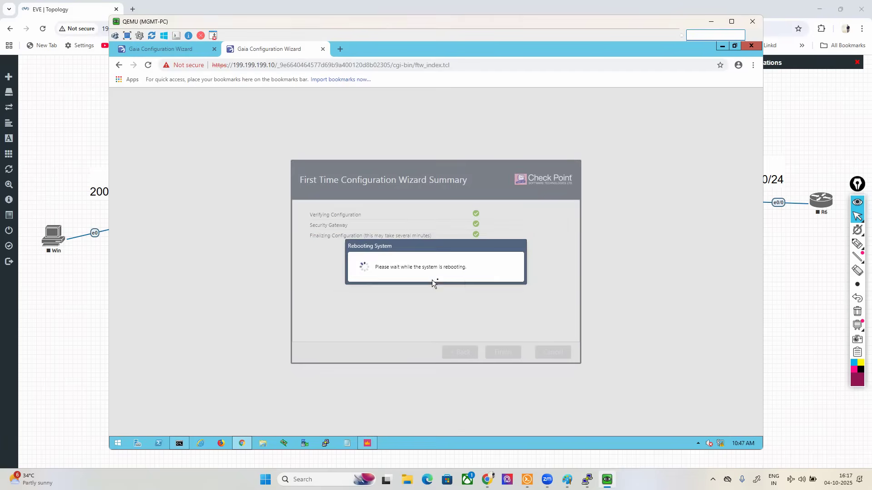
{"action": "left_click", "coordinate": [143, 48]}
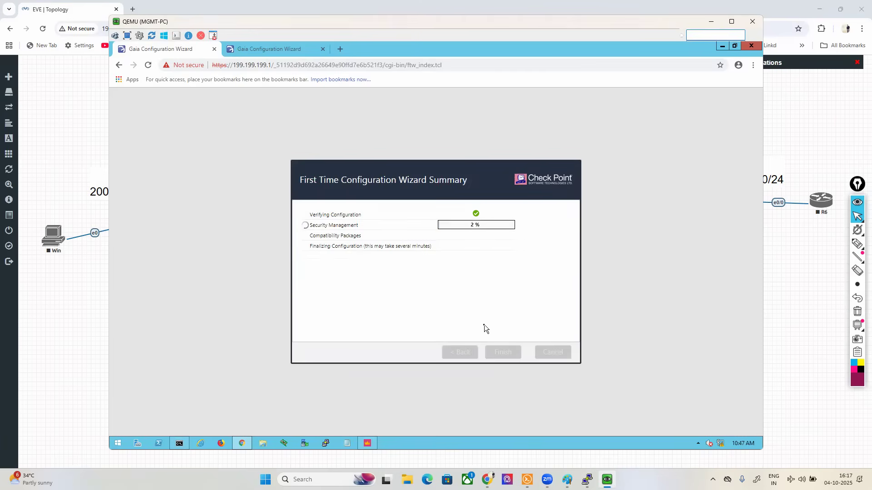
{"action": "left_click", "coordinate": [258, 51]}
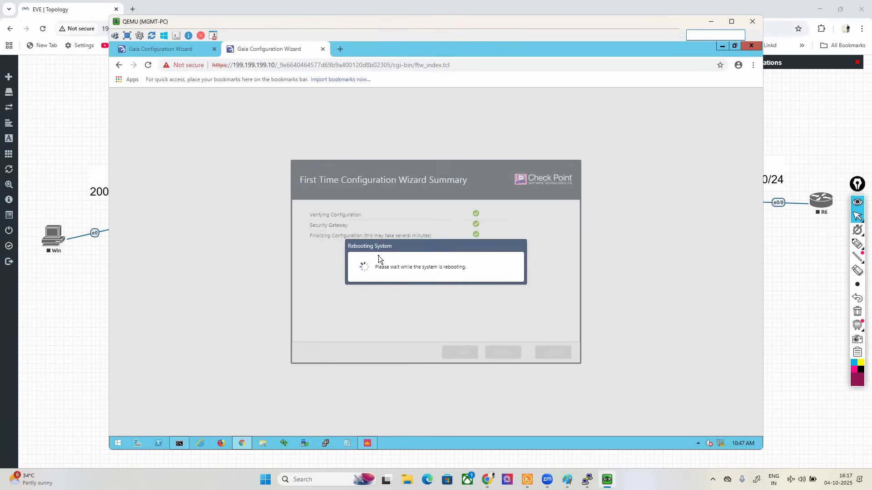
Step: Open the CP-GW2 console from the topology and log in as admin with the account password
{"action": "left_click", "coordinate": [796, 313]}
{"action": "left_click", "coordinate": [597, 196]}
{"action": "left_click", "coordinate": [439, 96]}
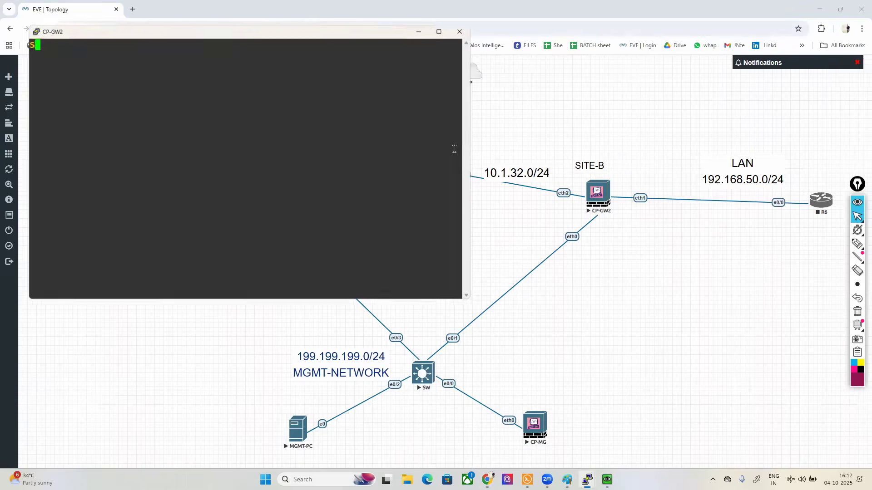
{"action": "mouse_move", "coordinate": [215, 36]}
{"action": "left_mouse_down"}
{"action": "mouse_move", "coordinate": [558, 186]}
{"action": "mouse_move", "coordinate": [531, 231]}
{"action": "left_mouse_up"}
{"action": "type", "text": "admin"}
{"action": "key", "text": "Return"}
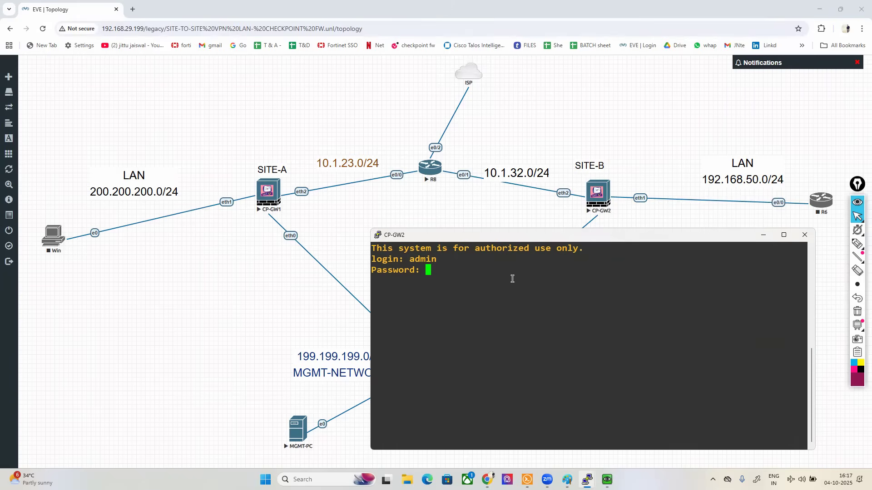
{"action": "key", "text": "Return"}
{"action": "key", "text": "Return"}
Step: Set CP-GW2's eth0 interface to IPv4 address 199.199.199.15 with subnet mask 255.255.255.0
{"action": "type", "text": "se tint"}
{"action": "key", "text": "BackSpace"}
{"action": "key", "text": "BackSpace"}
{"action": "key", "text": "BackSpace"}
{"action": "key", "text": "BackSpace"}
{"action": "key", "text": "BackSpace"}
{"action": "key", "text": "BackSpace"}
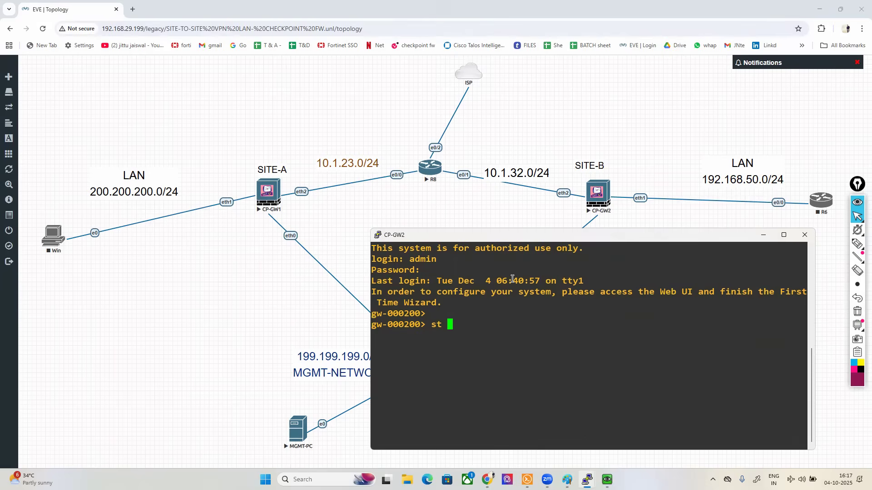
{"action": "type", "text": "et int"}
{"action": "key", "text": "Tab"}
{"action": "type", "text": "e"}
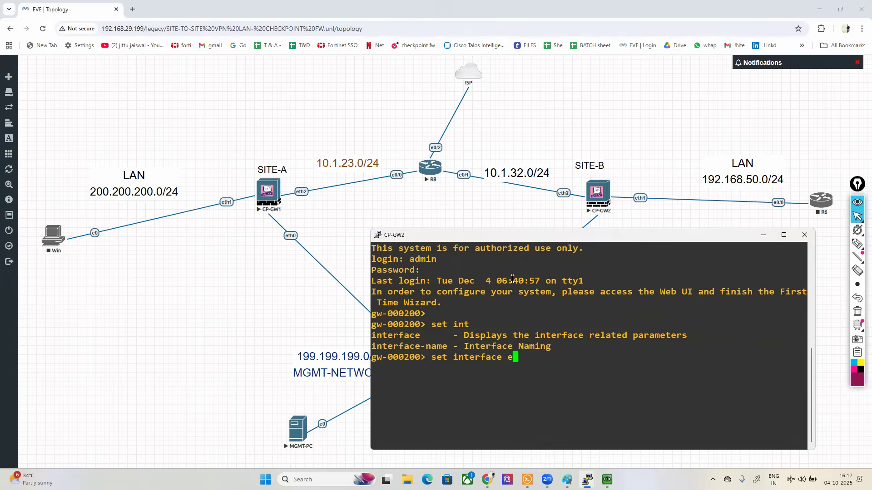
{"action": "key", "text": "Tab"}
{"action": "type", "text": "0 ipv4"}
{"action": "key", "text": "Tab"}
{"action": "type", "text": "1"}
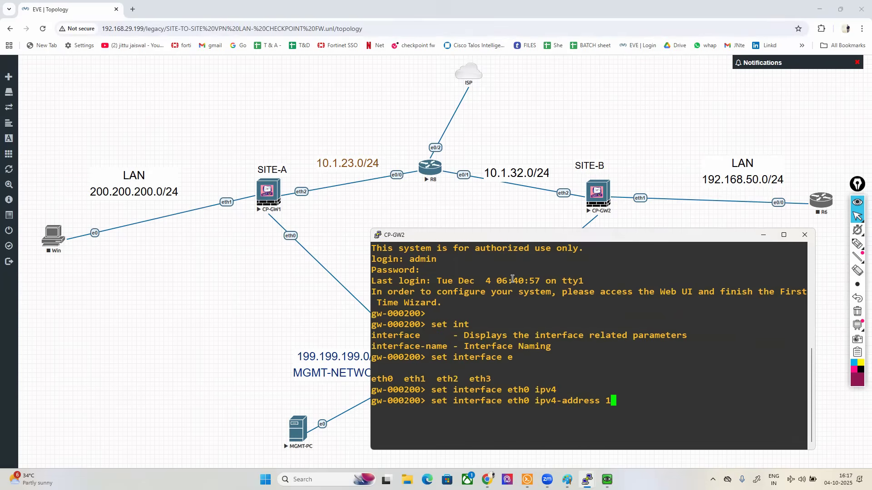
{"action": "type", "text": "99.199.199.15 su"}
{"action": "key", "text": "Tab"}
{"action": "type", "text": "255.255.255.0"}
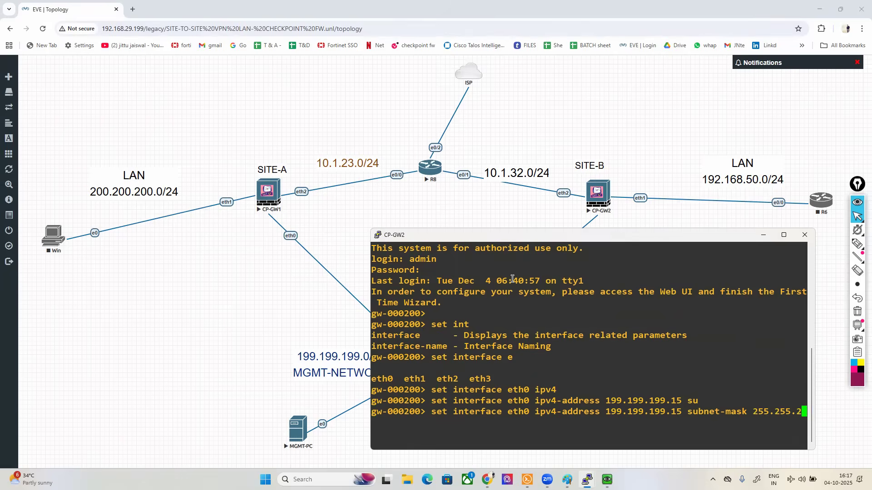
{"action": "key", "text": "Return"}
Step: Save the current configuration on CP-GW2 with save config
{"action": "type", "text": "save con"}
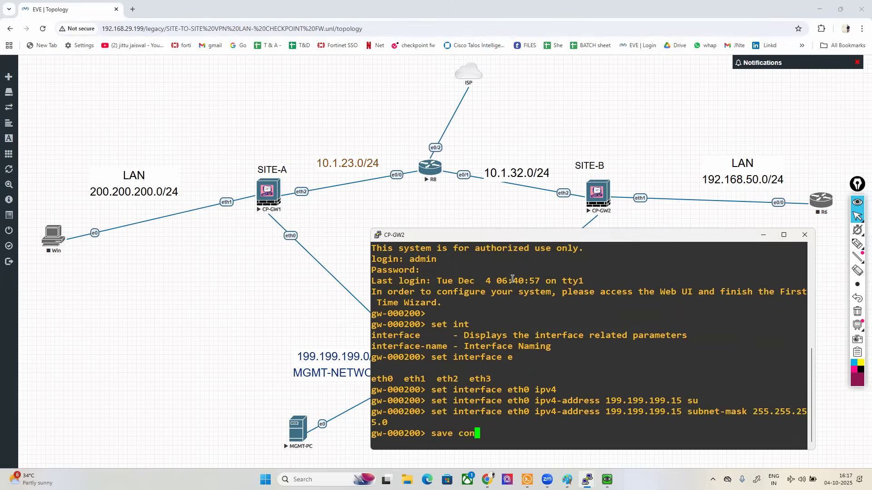
{"action": "key", "text": "Tab"}
{"action": "key", "text": "Return"}
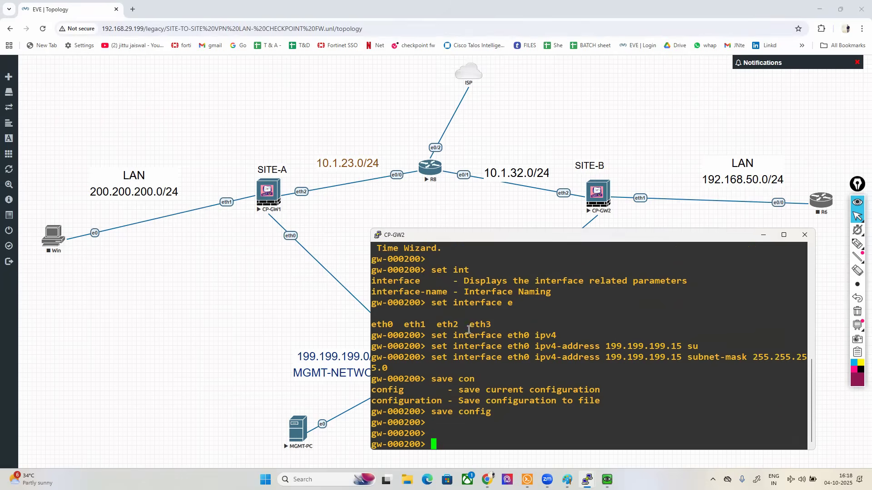
{"action": "left_click", "coordinate": [607, 479]}
{"action": "left_click", "coordinate": [340, 48]}
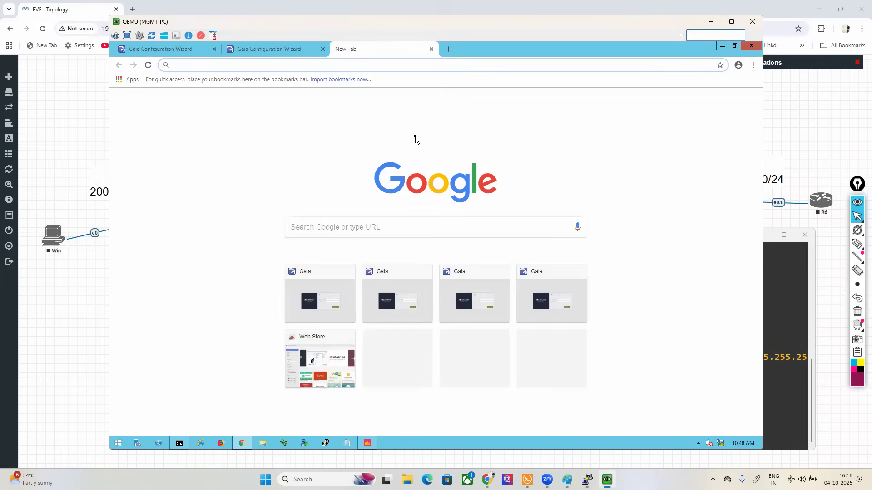
{"action": "type", "text": "https://199.199.199.15"}
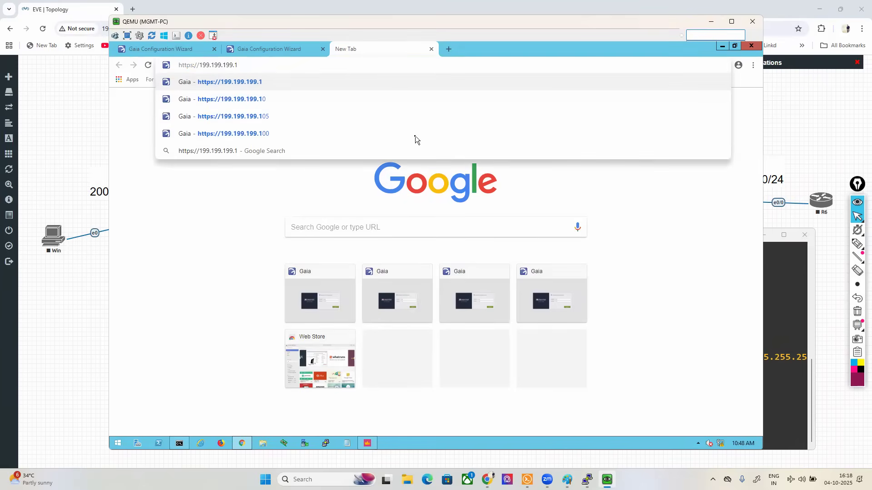
{"action": "key", "text": "Return"}
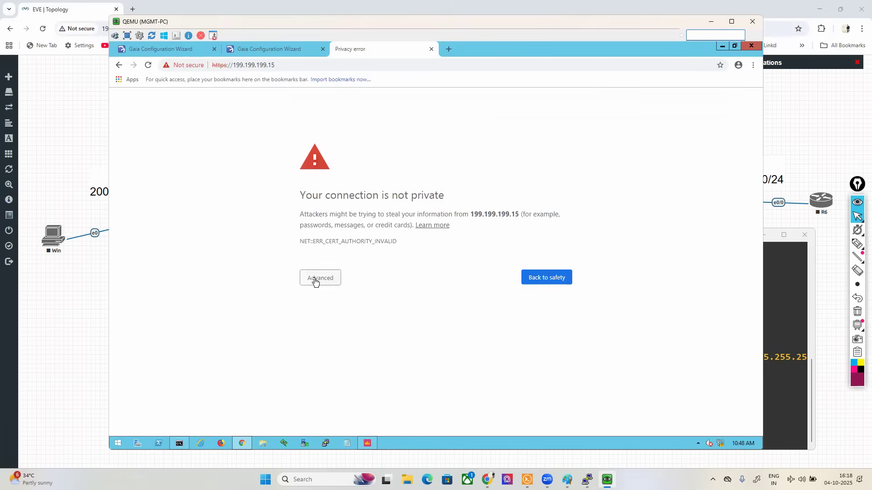
{"action": "left_click", "coordinate": [315, 282]}
{"action": "left_click", "coordinate": [347, 349]}
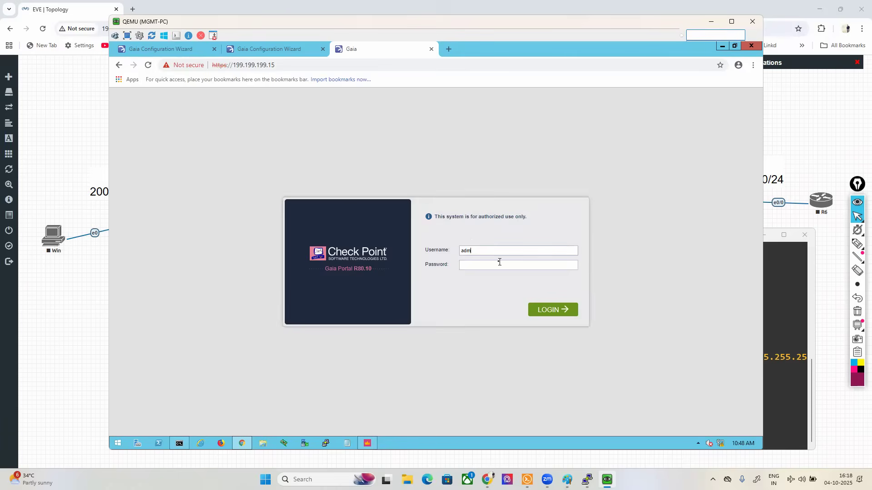
Step: Log in to the Site-B gateway's Gaia portal as admin with the account password
{"action": "left_click", "coordinate": [500, 262]}
{"action": "type", "text": "••••"}
{"action": "key", "text": "Return"}
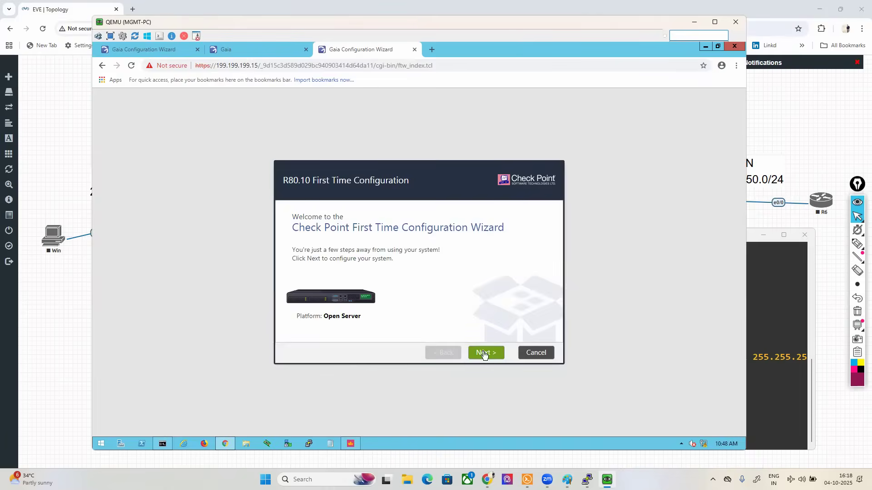
Step: Continue with the R80.10 configuration and accept the default settings up to the device information
{"action": "left_click", "coordinate": [484, 354]}
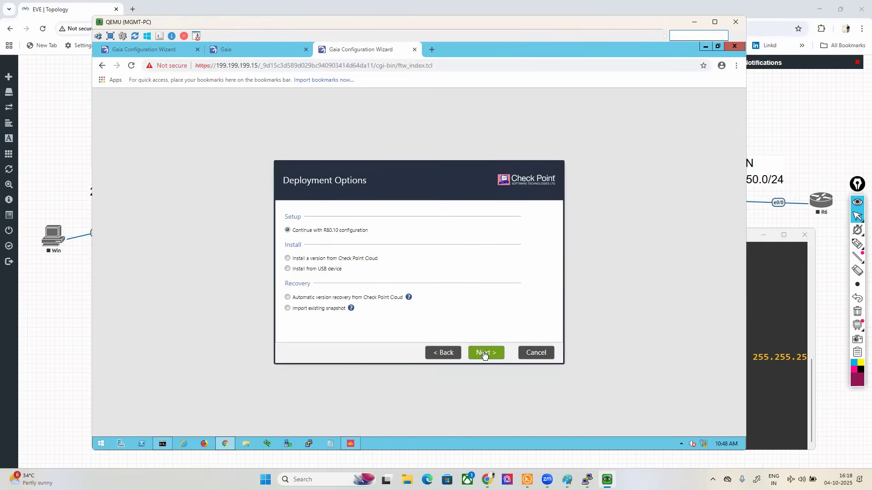
{"action": "left_click", "coordinate": [484, 354]}
{"action": "left_click", "coordinate": [484, 355]}
{"action": "left_click", "coordinate": [484, 354]}
Step: Set the gateway's host name to SITE-B and continue to the date and time settings
{"action": "left_click_drag", "start_coordinate": [392, 213], "coordinate": [314, 214]}
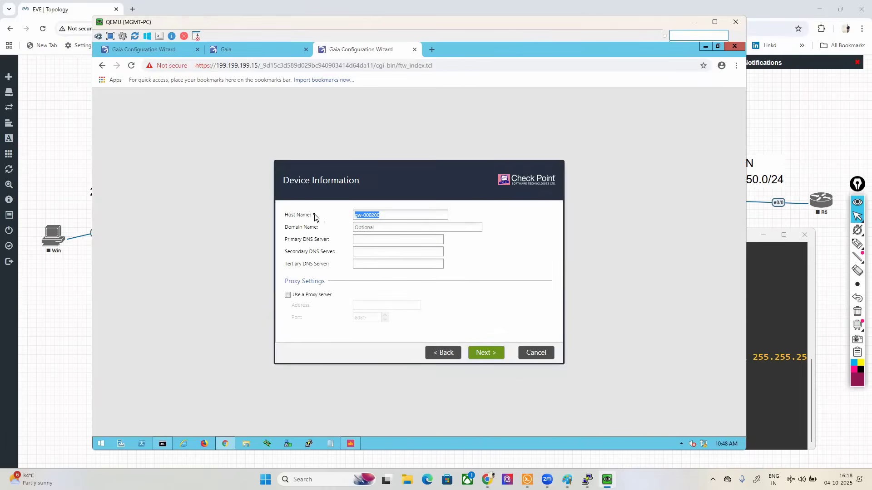
{"action": "type", "text": "SITE-"}
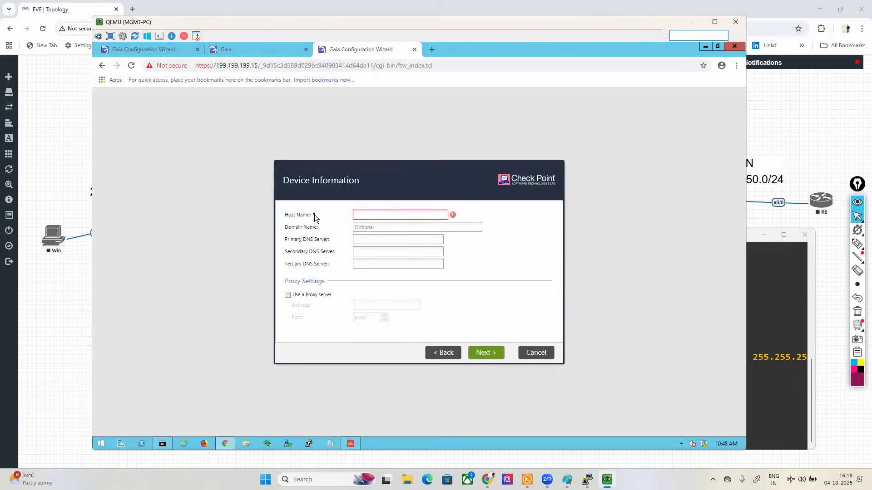
{"action": "type", "text": "B"}
{"action": "left_click", "coordinate": [492, 354]}
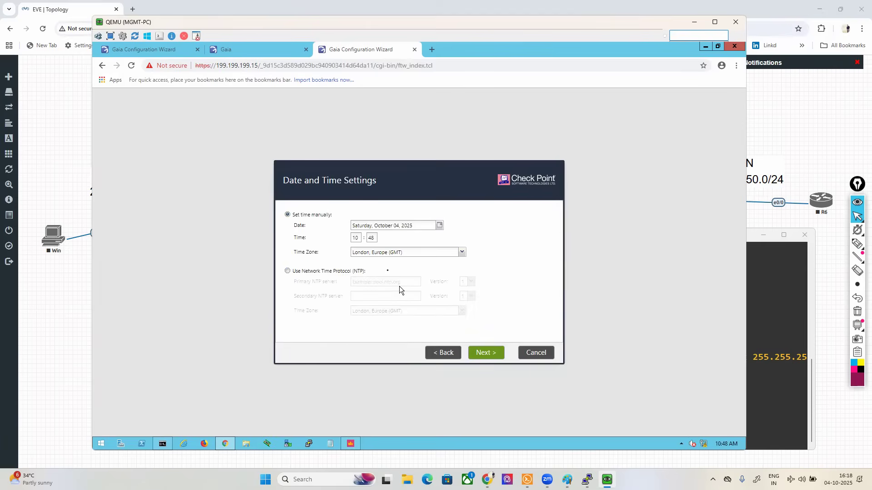
Step: Set the SITE-B gateway's time zone to Kolkata and continue to the installation type
{"action": "left_click", "coordinate": [380, 256]}
{"action": "type", "text": "Kolkata, Asia (GMT +5:30"}
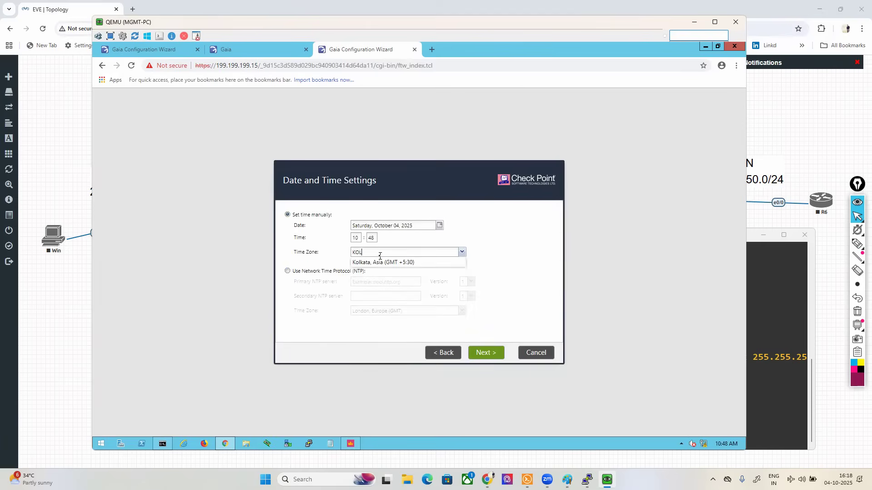
{"action": "left_click", "coordinate": [381, 264]}
{"action": "left_click", "coordinate": [485, 354]}
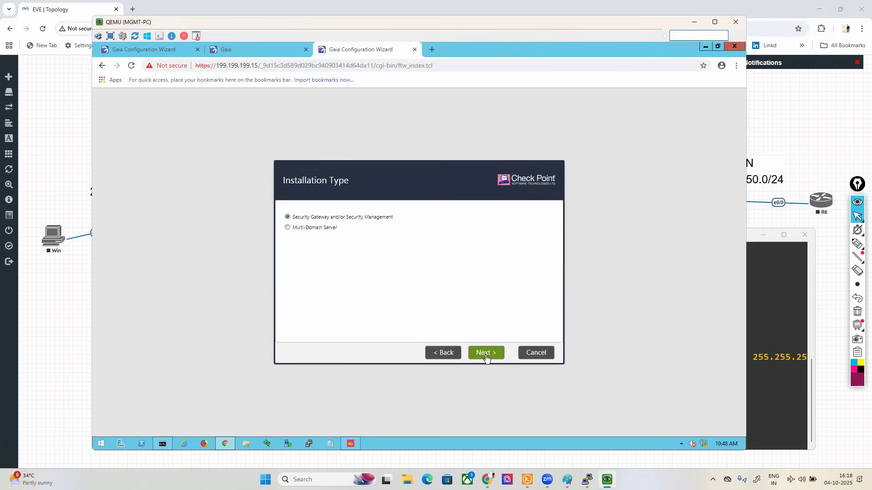
Step: Keep the Security Gateway and/or Security Management type, select only Security Gateway as product, and decline a dynamically assigned IP
{"action": "left_click", "coordinate": [485, 353]}
{"action": "left_click", "coordinate": [287, 239]}
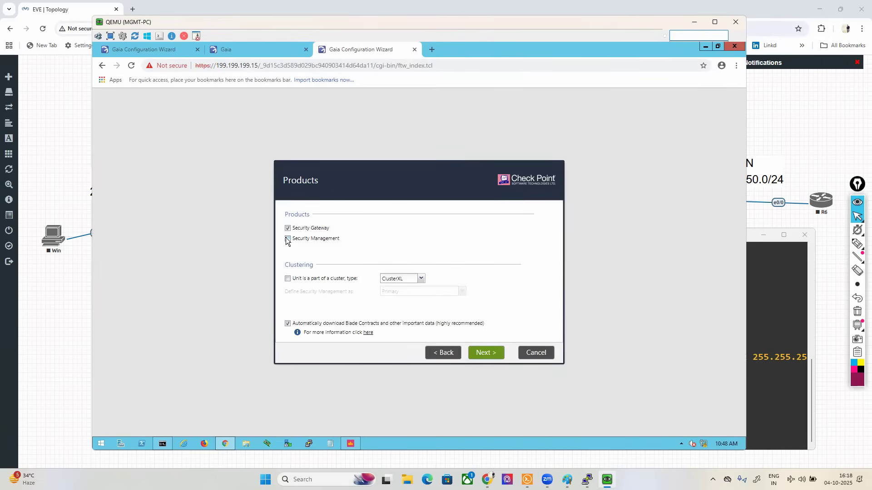
{"action": "left_click", "coordinate": [486, 353]}
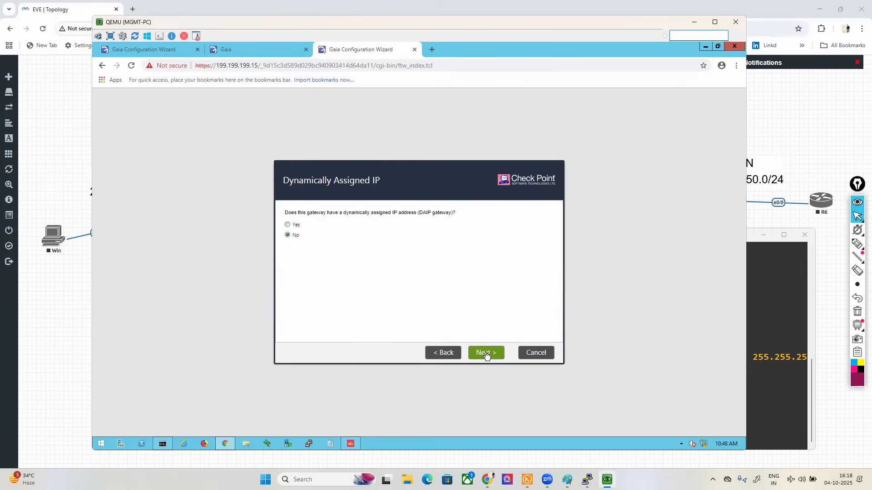
{"action": "left_click", "coordinate": [486, 353]}
Step: Enter and confirm the SIC activation key, then finish the wizard and confirm starting the configuration
{"action": "type", "text": "•••••"}
{"action": "key", "text": "Tab"}
{"action": "type", "text": "•••••"}
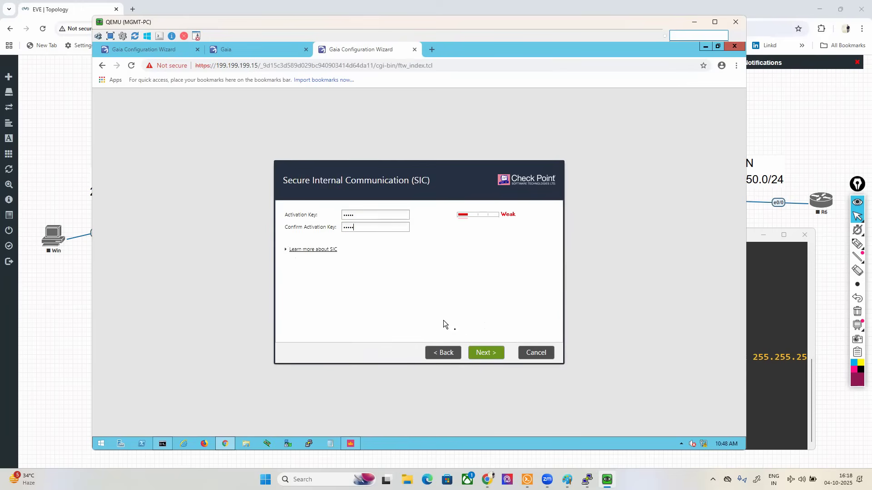
{"action": "left_click", "coordinate": [485, 352]}
{"action": "left_click", "coordinate": [484, 350]}
{"action": "left_click", "coordinate": [400, 280]}
Step: Log in to the Site-A gateway's Gaia portal at 199.199.199.10 as admin with the account password
{"action": "left_click", "coordinate": [227, 50]}
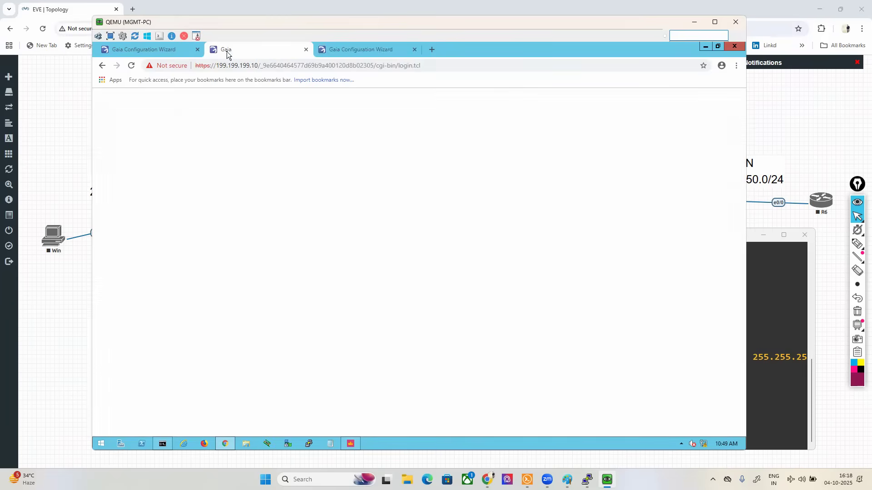
{"action": "left_click", "coordinate": [472, 250]}
{"action": "type", "text": "AD"}
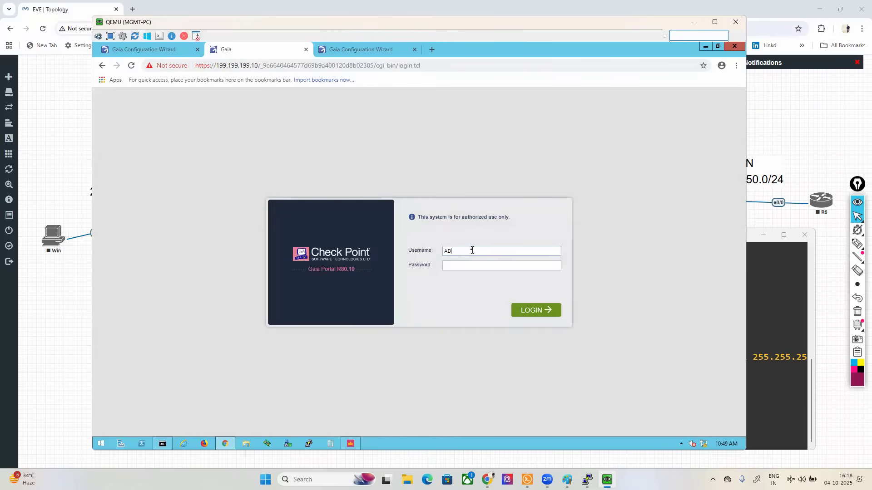
{"action": "type", "text": "admin"}
{"action": "key", "text": "Return"}
Step: Mark the Site-A gateway, its LAN and R8 links, and the Site-B gateway on the EVE-NG topology, then clear the drawing
{"action": "left_click", "coordinate": [62, 128]}
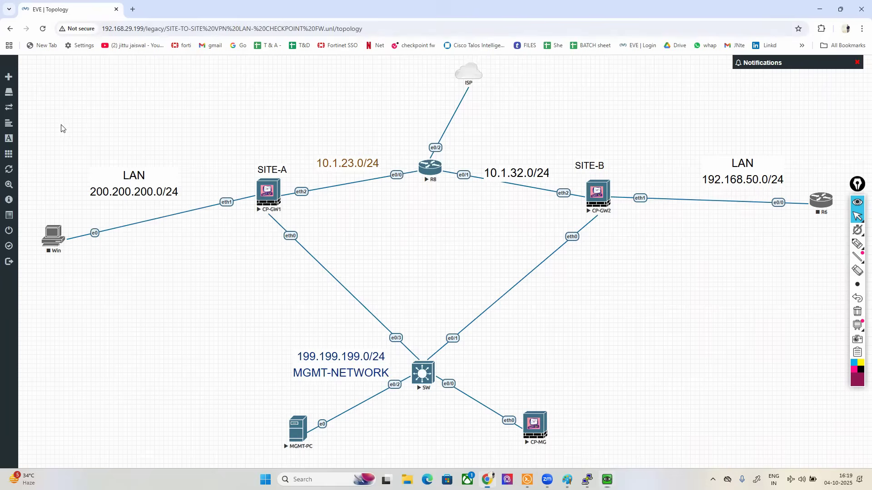
{"action": "mouse_move", "coordinate": [858, 244]}
{"action": "left_click", "coordinate": [815, 245]}
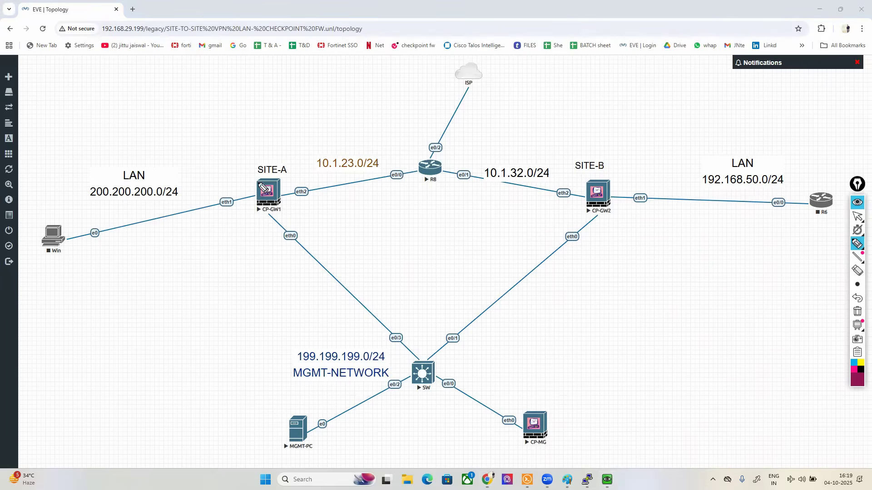
{"action": "mouse_move", "coordinate": [278, 177]}
{"action": "left_mouse_down"}
{"action": "mouse_move", "coordinate": [243, 206]}
{"action": "mouse_move", "coordinate": [293, 225]}
{"action": "mouse_move", "coordinate": [283, 181]}
{"action": "mouse_move", "coordinate": [156, 213]}
{"action": "mouse_move", "coordinate": [171, 212]}
{"action": "left_mouse_up"}
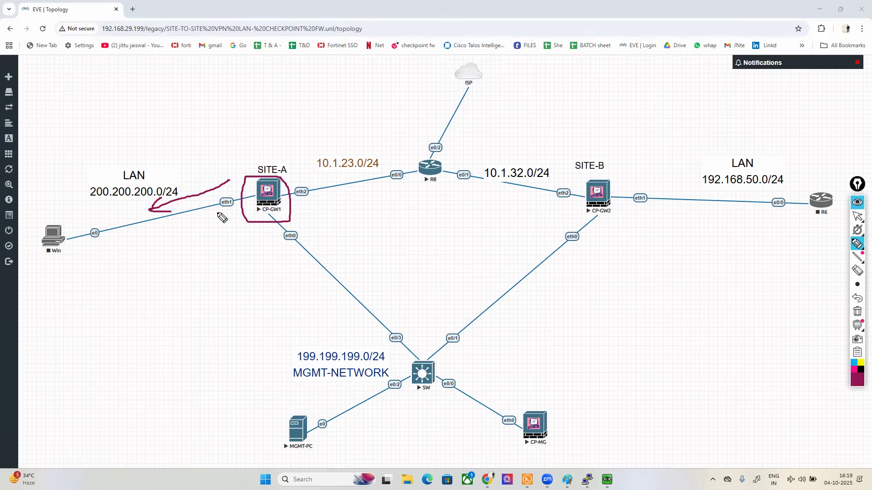
{"action": "mouse_move", "coordinate": [306, 182]}
{"action": "left_mouse_down"}
{"action": "mouse_move", "coordinate": [373, 172]}
{"action": "mouse_move", "coordinate": [290, 184]}
{"action": "mouse_move", "coordinate": [301, 202]}
{"action": "mouse_move", "coordinate": [315, 190]}
{"action": "mouse_move", "coordinate": [300, 185]}
{"action": "left_mouse_up"}
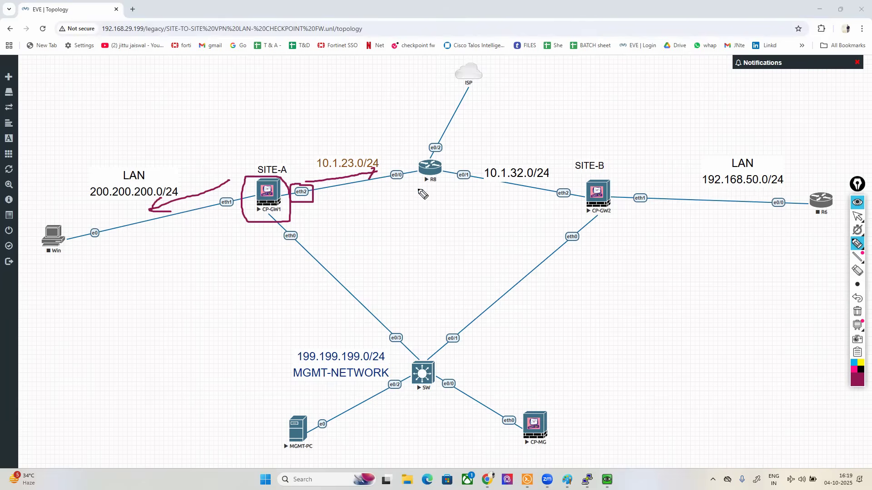
{"action": "mouse_move", "coordinate": [268, 186]}
{"action": "left_mouse_down"}
{"action": "mouse_move", "coordinate": [297, 146]}
{"action": "mouse_move", "coordinate": [375, 135]}
{"action": "mouse_move", "coordinate": [414, 155]}
{"action": "mouse_move", "coordinate": [408, 185]}
{"action": "mouse_move", "coordinate": [458, 185]}
{"action": "mouse_move", "coordinate": [445, 161]}
{"action": "left_mouse_up"}
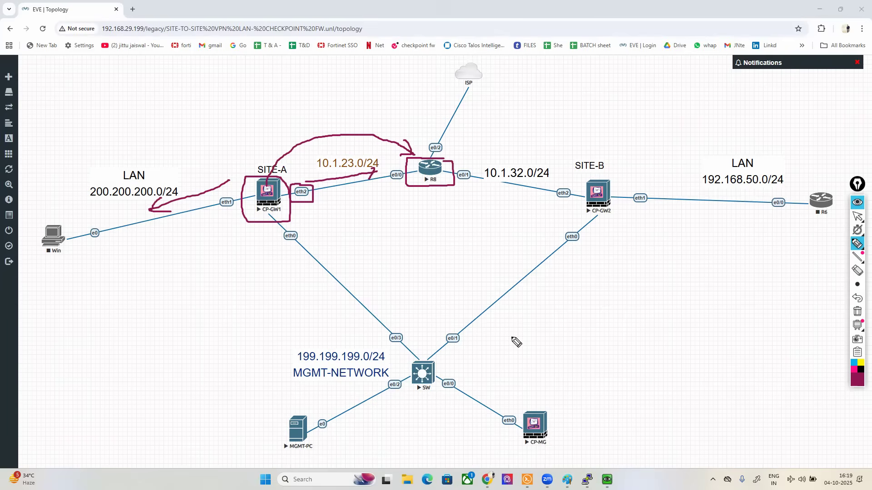
{"action": "mouse_move", "coordinate": [612, 170]}
{"action": "left_mouse_down"}
{"action": "mouse_move", "coordinate": [586, 210]}
{"action": "mouse_move", "coordinate": [613, 168]}
{"action": "left_mouse_up"}
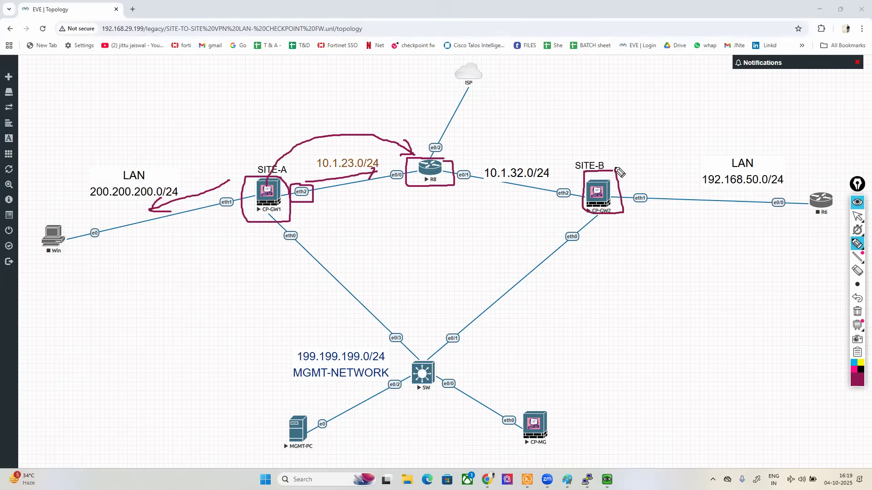
{"action": "left_click", "coordinate": [858, 299]}
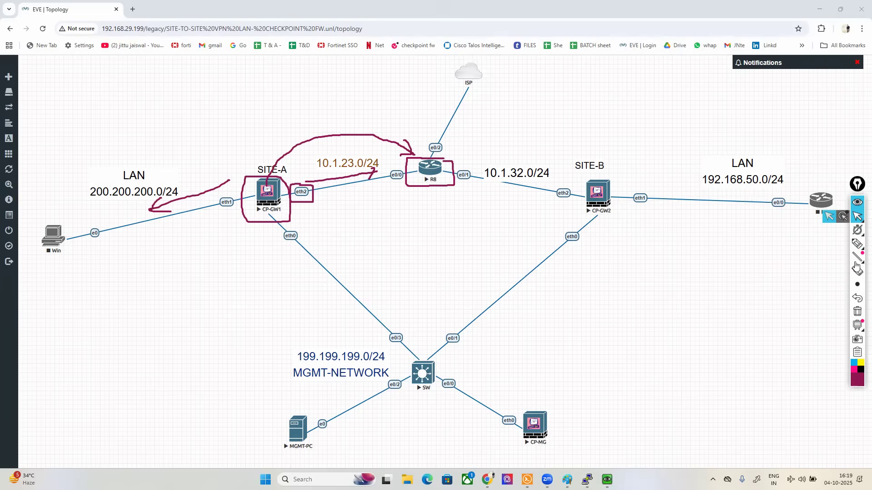
{"action": "left_click", "coordinate": [858, 311]}
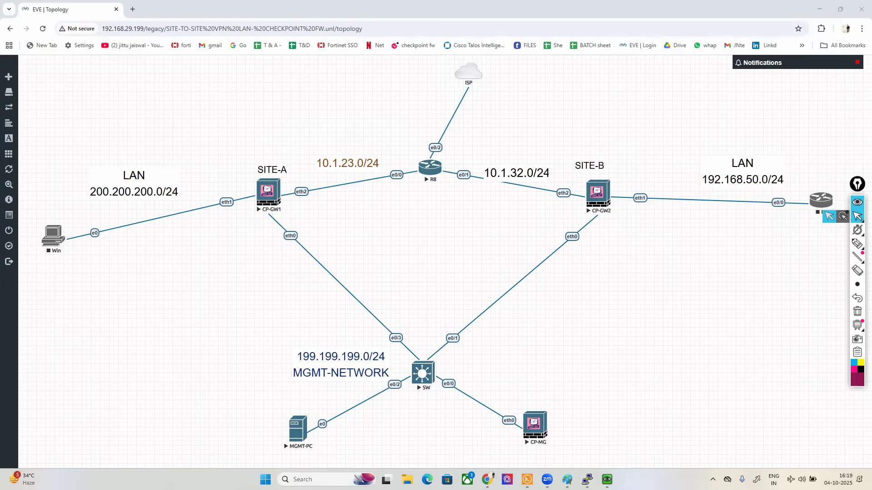
Step: Enable interface eth1 on the Site-A gateway with comment LAN, IPv4 address 200.200.200.1 and subnet mask 255.255.255.0
{"action": "left_click", "coordinate": [607, 480]}
{"action": "left_click", "coordinate": [138, 165]}
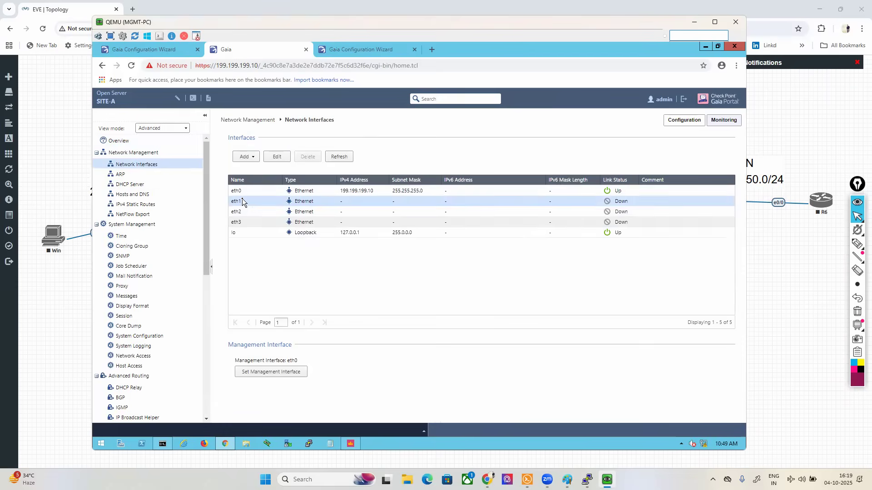
{"action": "double_click", "coordinate": [242, 202]}
{"action": "left_click", "coordinate": [417, 232]}
{"action": "type", "text": "LAN"}
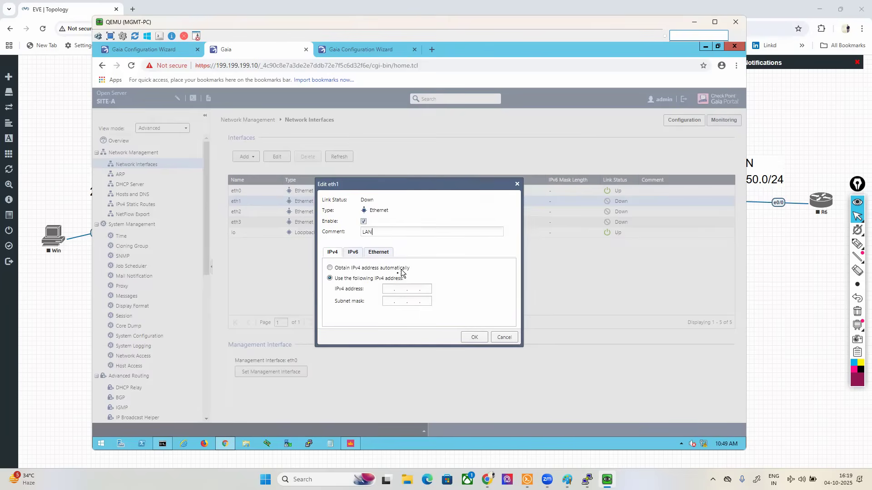
{"action": "left_click", "coordinate": [393, 289]}
{"action": "type", "text": "200"}
{"action": "mouse_move", "coordinate": [567, 479]}
{"action": "type", "text": ".200.200.1"}
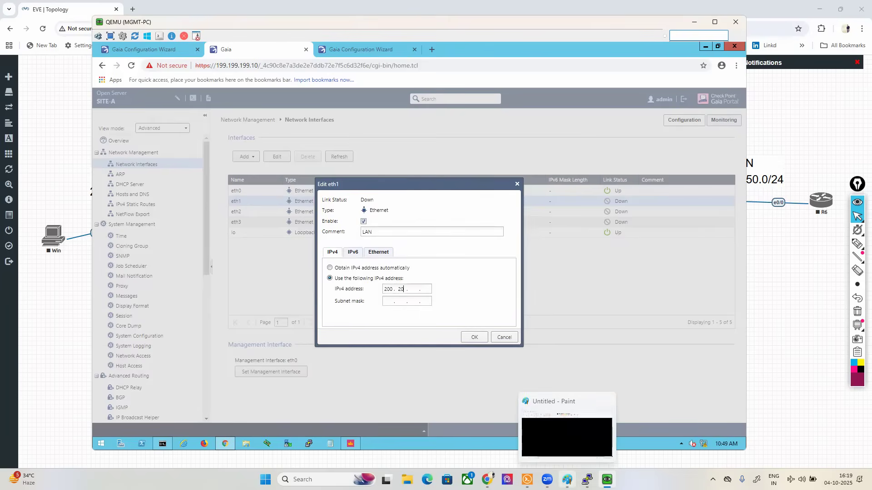
{"action": "key", "text": "Tab"}
{"action": "type", "text": "255 . 255 . 255"}
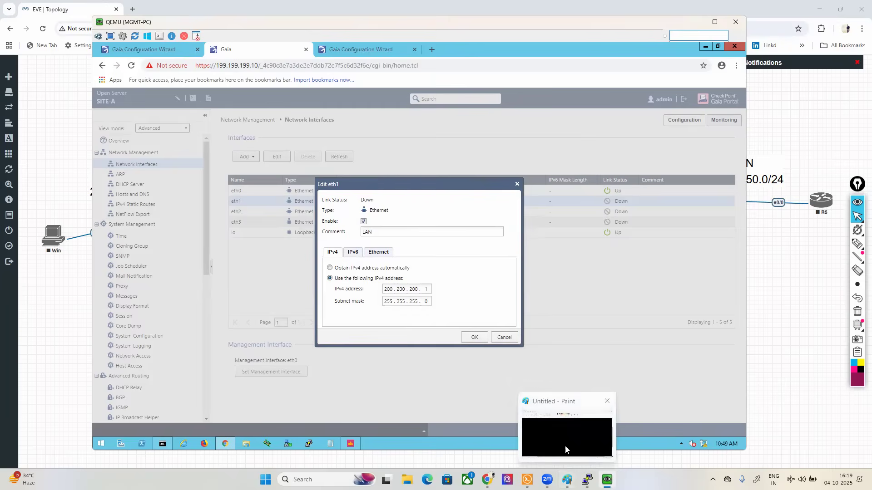
{"action": "left_click", "coordinate": [474, 337]}
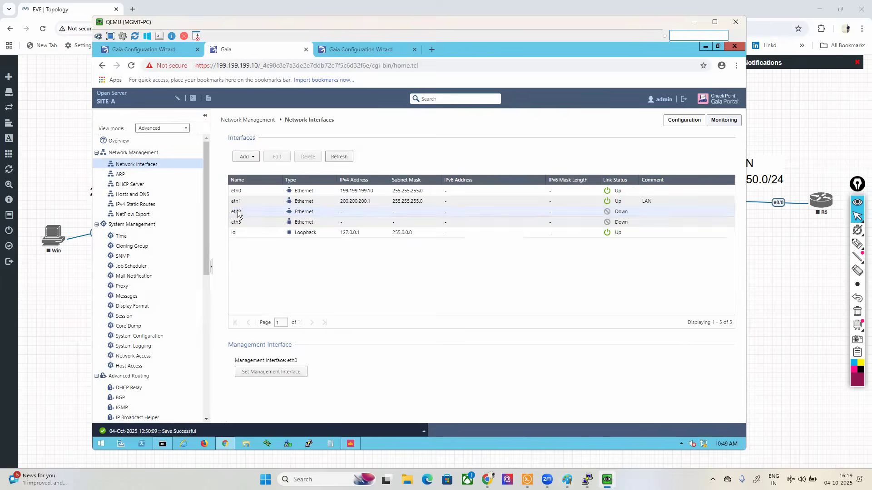
Step: Enable interface eth2 on the Site-A gateway with comment WAN, IPv4 address 10.1.23.1 and subnet mask 255.255.255.0
{"action": "left_click", "coordinate": [238, 211]}
{"action": "left_click", "coordinate": [277, 156]}
{"action": "left_click", "coordinate": [63, 136]}
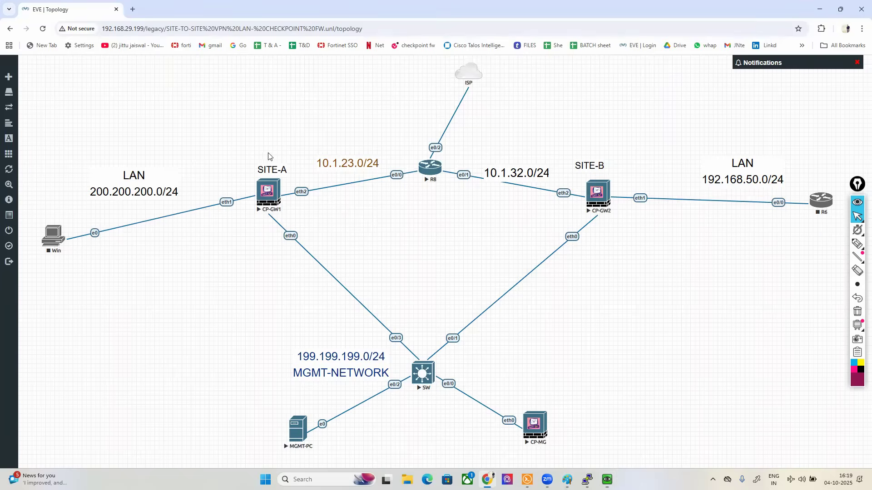
{"action": "key", "text": "alt+Tab"}
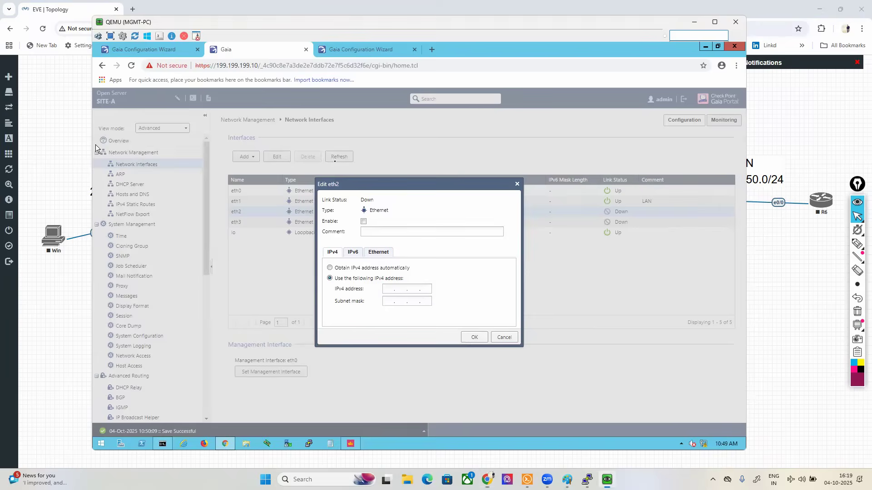
{"action": "left_click", "coordinate": [364, 222]}
{"action": "left_click", "coordinate": [383, 231]}
{"action": "type", "text": "WAN"}
{"action": "left_click", "coordinate": [394, 289]}
{"action": "type", "text": "10 . 1 . 23 . 1"}
{"action": "key", "text": "Tab"}
{"action": "type", "text": "255 . 255 . 255 . 0"}
{"action": "left_click", "coordinate": [472, 337]}
Step: Open the Site-A gateway's default IPv4 static route and enter 10.1.23.2 as its gateway address
{"action": "left_click", "coordinate": [136, 204]}
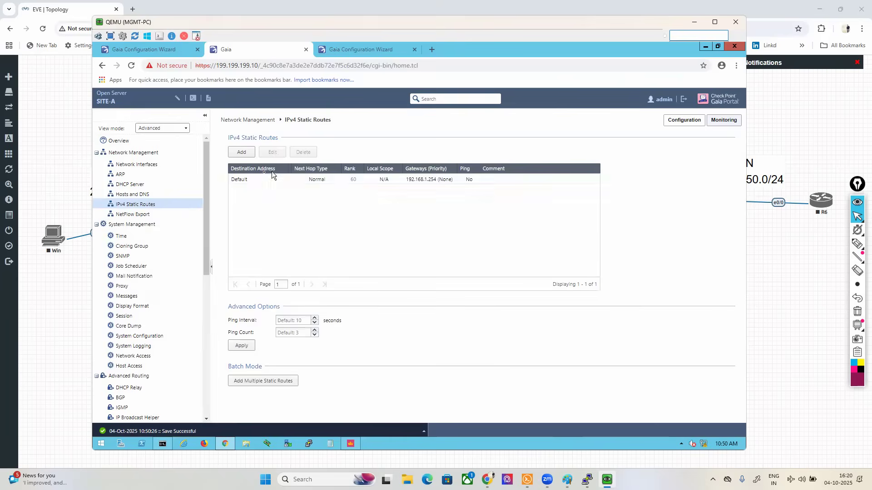
{"action": "double_click", "coordinate": [243, 180]}
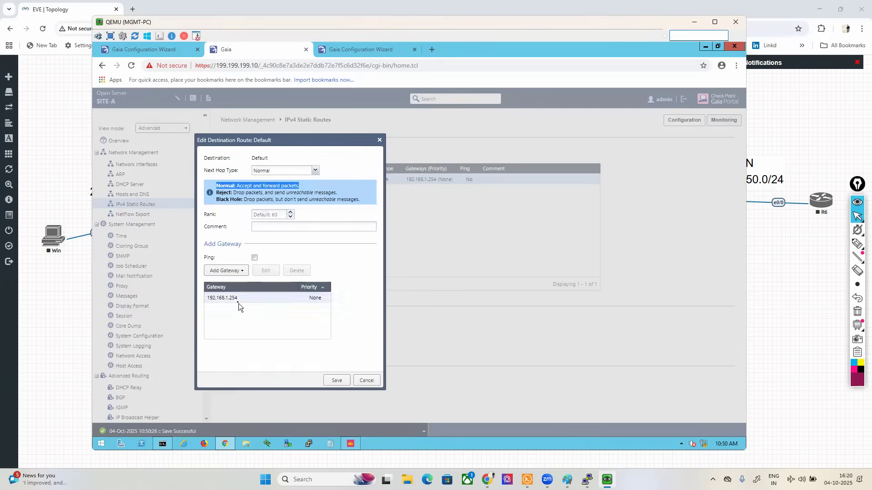
{"action": "double_click", "coordinate": [234, 300]}
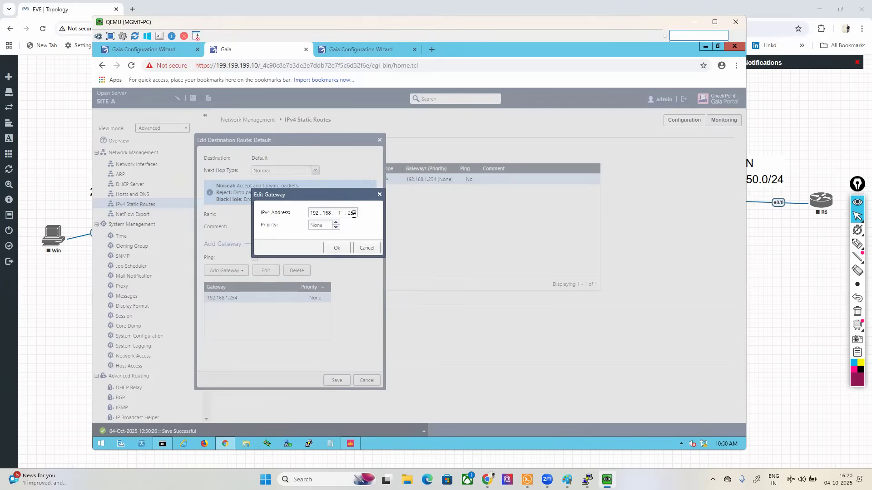
{"action": "key", "text": "BackSpace"}
{"action": "key", "text": "BackSpace"}
{"action": "key", "text": "BackSpace"}
{"action": "key", "text": "BackSpace"}
{"action": "key", "text": "BackSpace"}
{"action": "key", "text": "BackSpace"}
{"action": "key", "text": "BackSpace"}
{"action": "key", "text": "BackSpace"}
{"action": "key", "text": "BackSpace"}
{"action": "key", "text": "BackSpace"}
{"action": "type", "text": "10.1.23.2"}
Step: Box R8's e0/0 and e0/1 interfaces on the EVE-NG topology and write a 2 above each one
{"action": "left_click", "coordinate": [50, 133]}
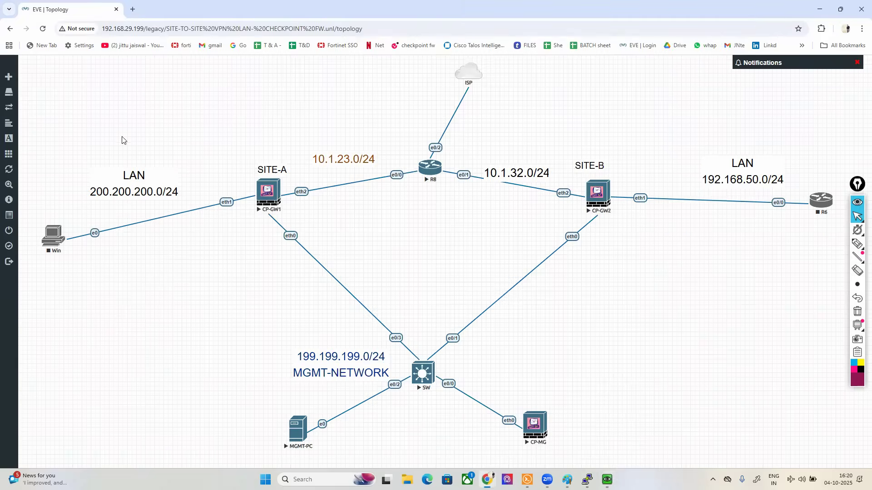
{"action": "mouse_move", "coordinate": [857, 244]}
{"action": "left_click", "coordinate": [815, 245]}
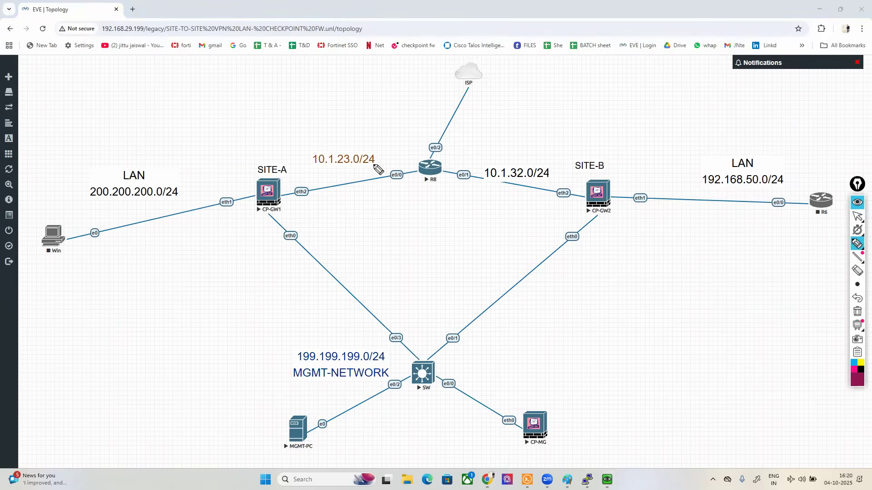
{"action": "mouse_move", "coordinate": [396, 164]}
{"action": "left_mouse_down"}
{"action": "mouse_move", "coordinate": [392, 189]}
{"action": "mouse_move", "coordinate": [413, 181]}
{"action": "mouse_move", "coordinate": [397, 165]}
{"action": "left_mouse_up"}
{"action": "mouse_move", "coordinate": [474, 168]}
{"action": "left_mouse_down"}
{"action": "mouse_move", "coordinate": [452, 177]}
{"action": "mouse_move", "coordinate": [479, 188]}
{"action": "mouse_move", "coordinate": [475, 168]}
{"action": "left_mouse_up"}
{"action": "left_click", "coordinate": [393, 152]}
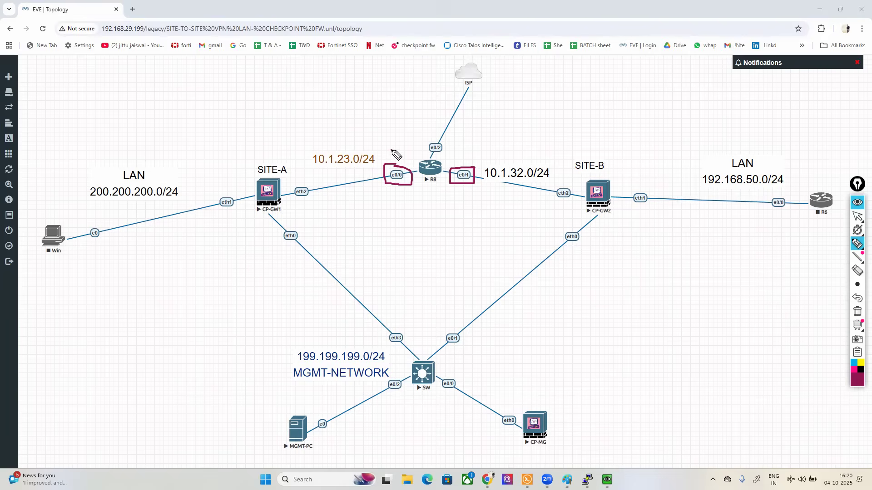
{"action": "left_click_drag", "start_coordinate": [394, 145], "coordinate": [403, 156]}
{"action": "left_click_drag", "start_coordinate": [459, 154], "coordinate": [478, 160]}
{"action": "left_click", "coordinate": [855, 220]}
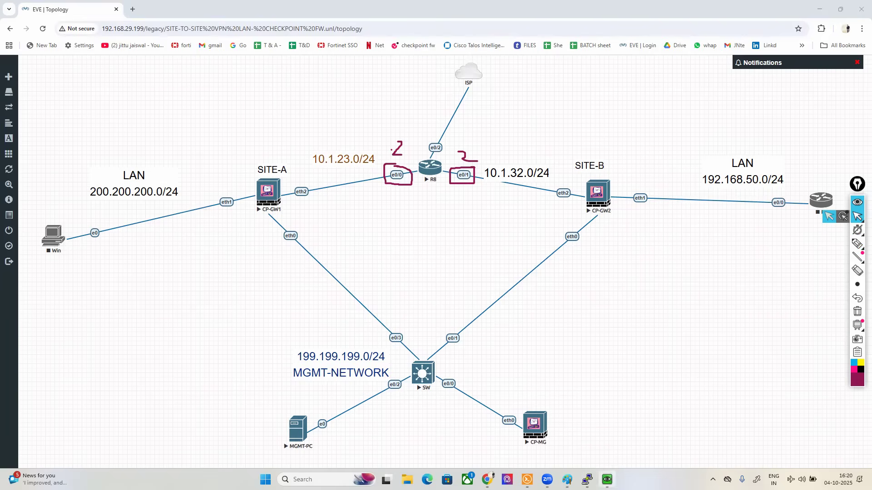
Step: Return to the MGMT-PC, save the default route with its edited gateway, and clear the screen drawing
{"action": "left_click", "coordinate": [607, 479]}
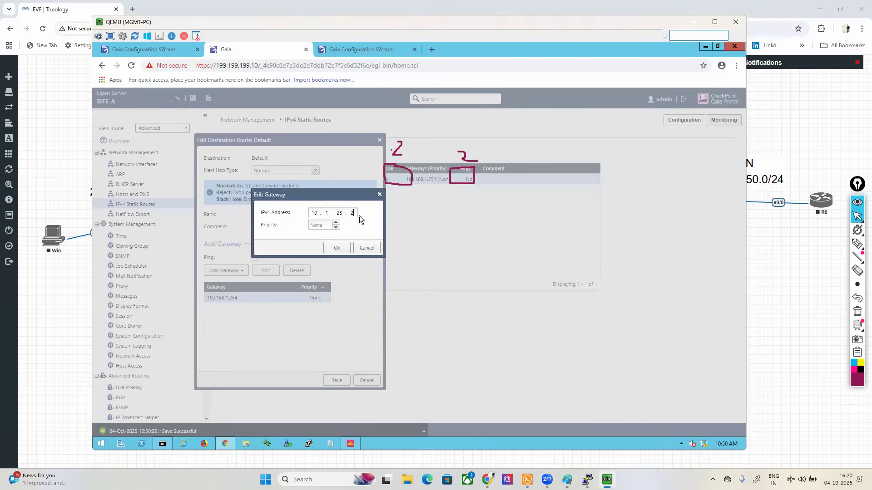
{"action": "left_click", "coordinate": [339, 247]}
{"action": "left_click", "coordinate": [338, 379]}
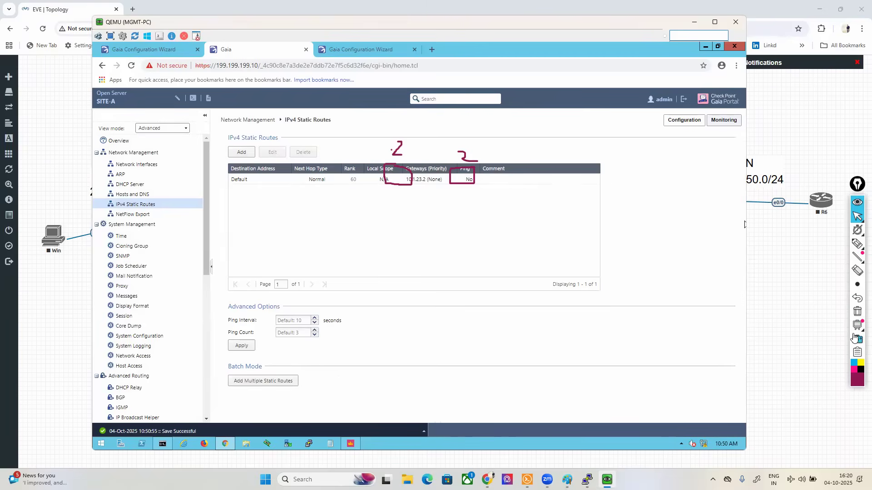
{"action": "left_click", "coordinate": [857, 311]}
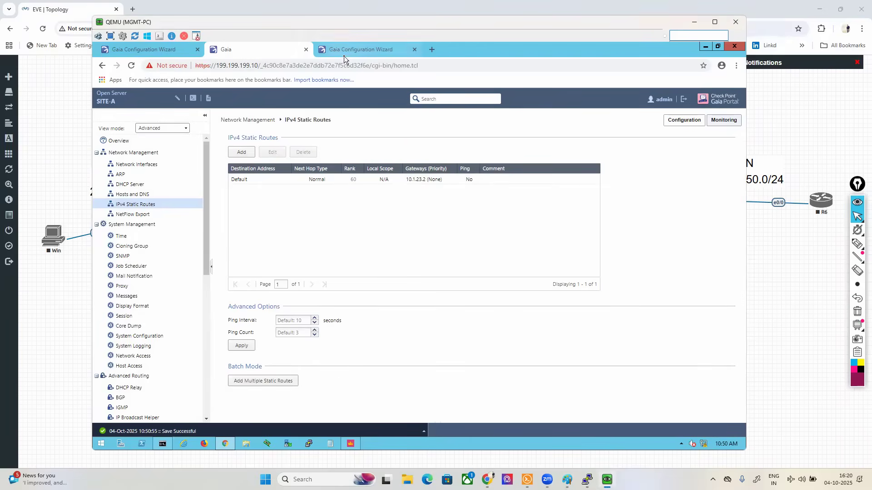
Step: Monitor the first-time configuration of the management server and the 199.199.199.15 gateway, and confirm restarting that gateway to finish its setup
{"action": "left_click", "coordinate": [345, 51]}
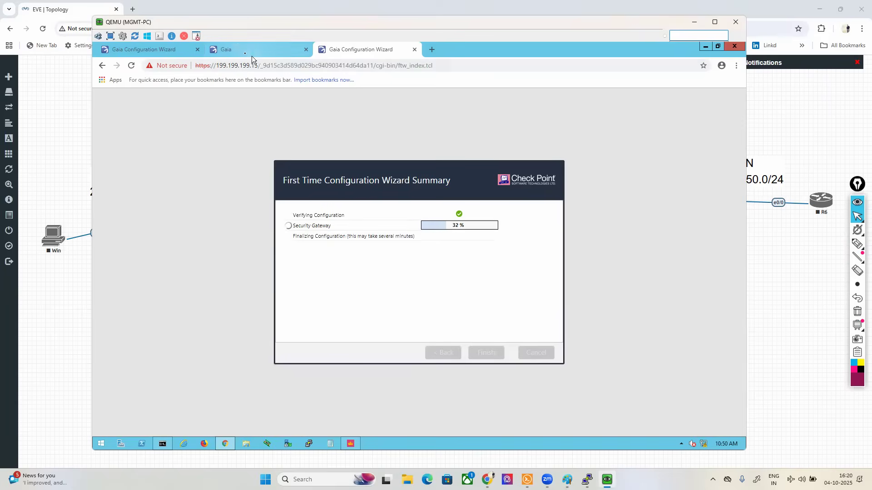
{"action": "left_click", "coordinate": [252, 52]}
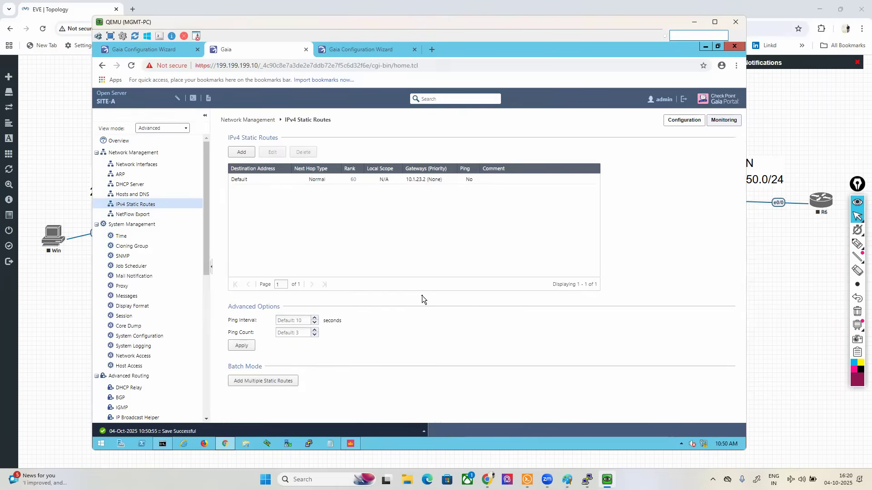
{"action": "left_click", "coordinate": [120, 51]}
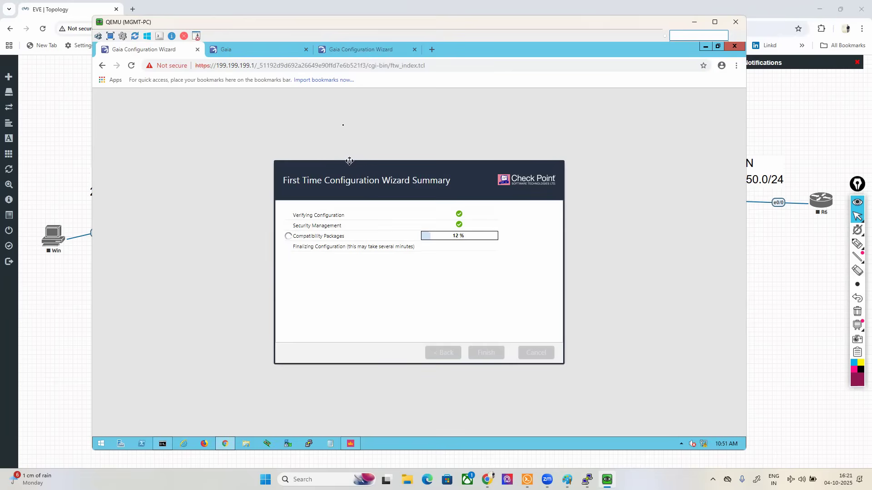
{"action": "left_click", "coordinate": [346, 49]}
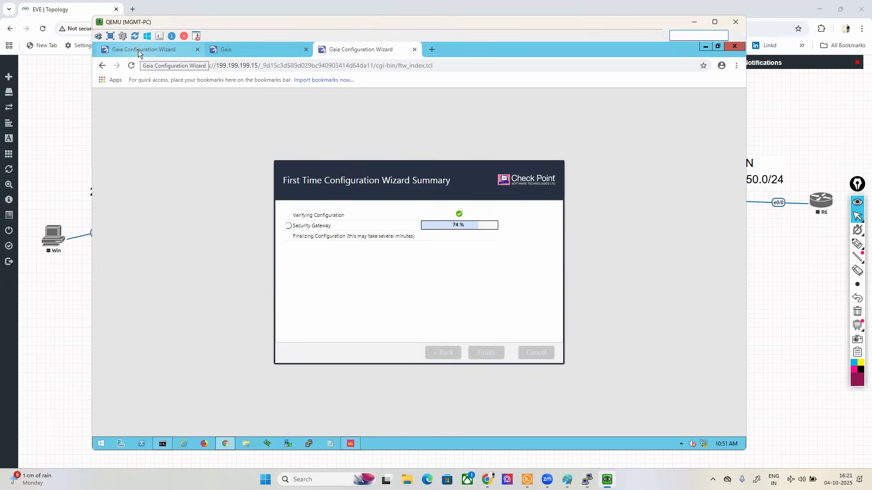
{"action": "left_click", "coordinate": [138, 50]}
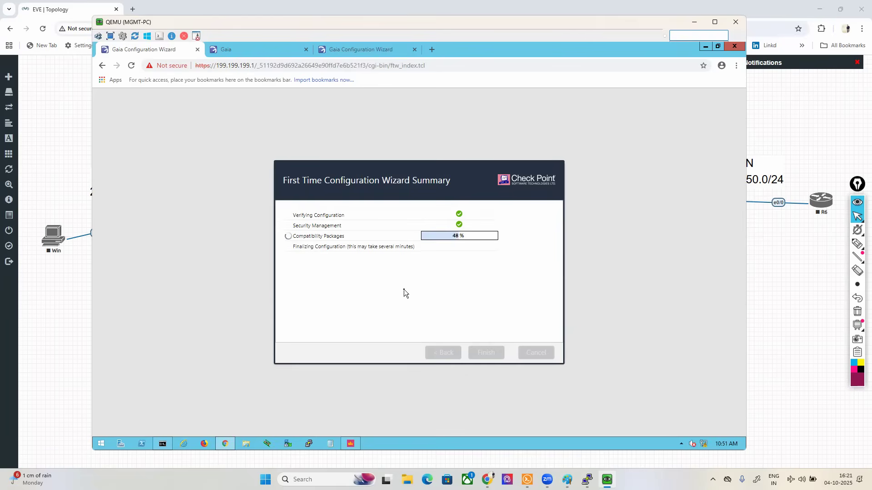
{"action": "left_click", "coordinate": [354, 50]}
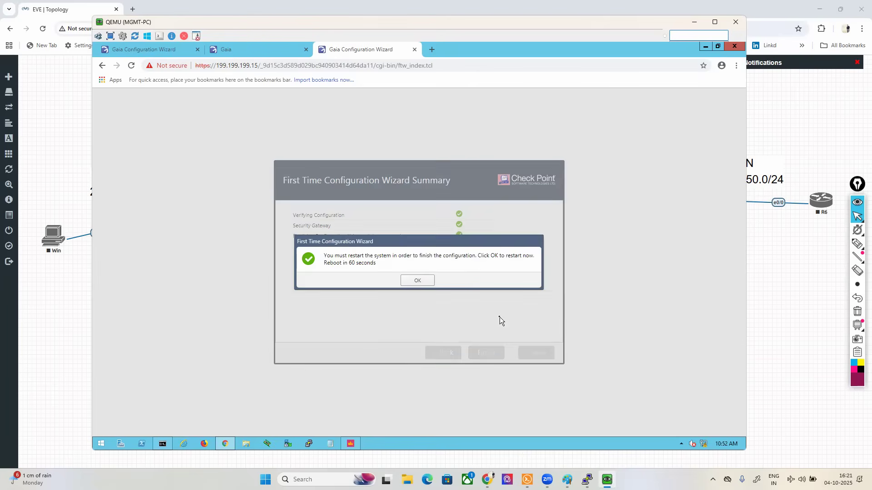
{"action": "left_click", "coordinate": [410, 282]}
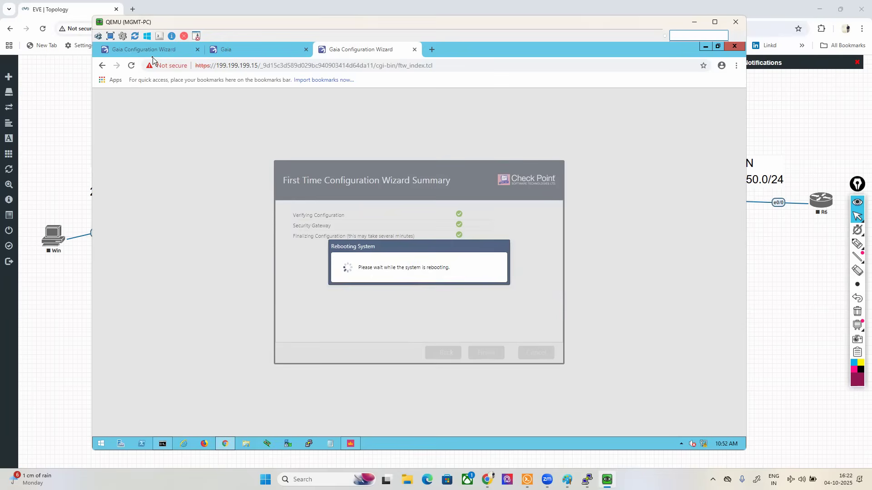
{"action": "left_click", "coordinate": [145, 49]}
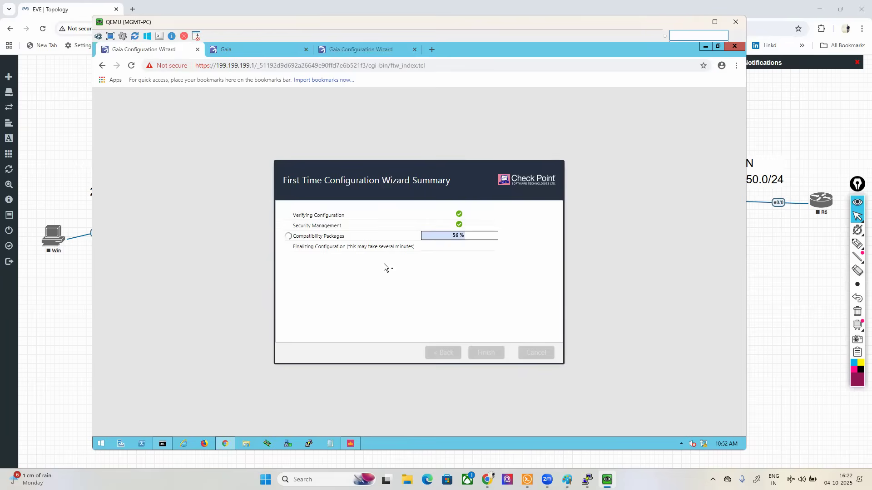
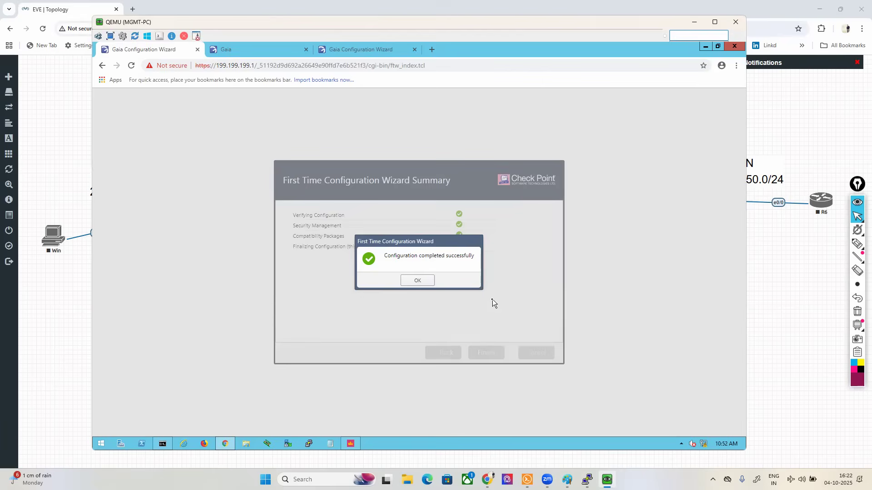
Step: Acknowledge the management server's completed first-time configuration and check the restart progress of the 199.199.199.15 gateway
{"action": "left_click", "coordinate": [424, 279]}
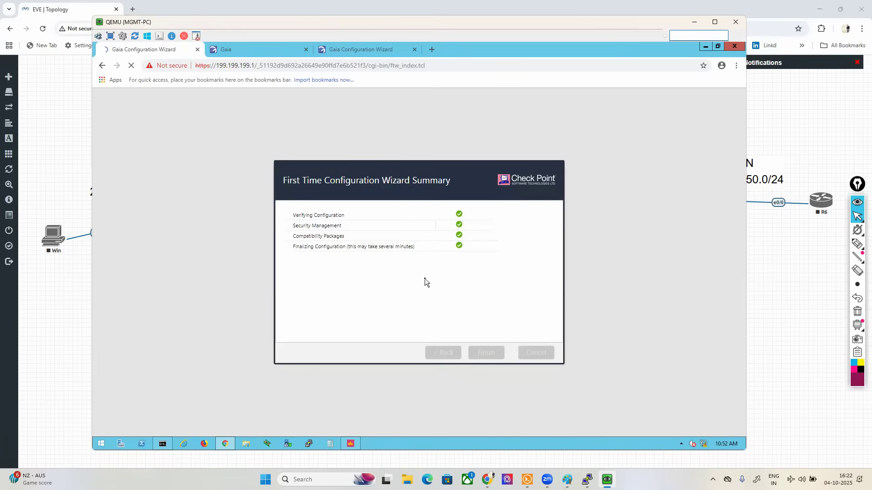
{"action": "left_click", "coordinate": [391, 42]}
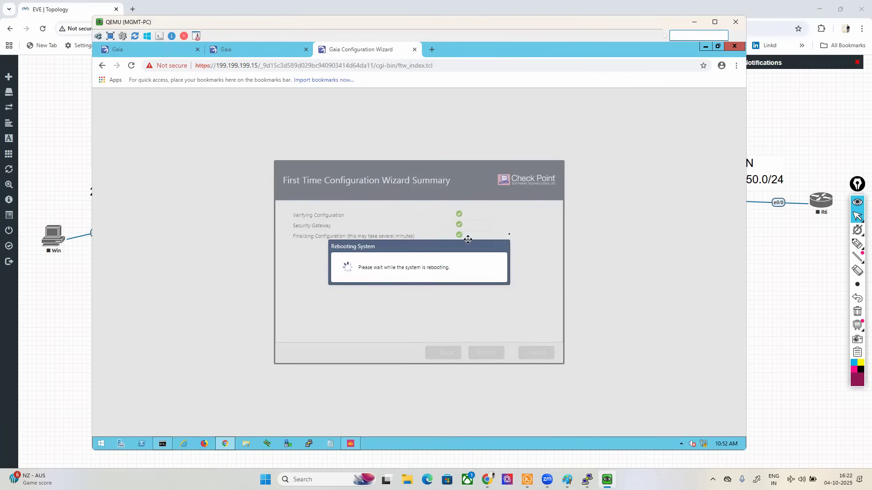
Step: Box CP-GW2 on the EVE-NG topology, draw arrows to its eth1 and eth2 interfaces, and add a pink arrow from it to R8
{"action": "left_click", "coordinate": [798, 268]}
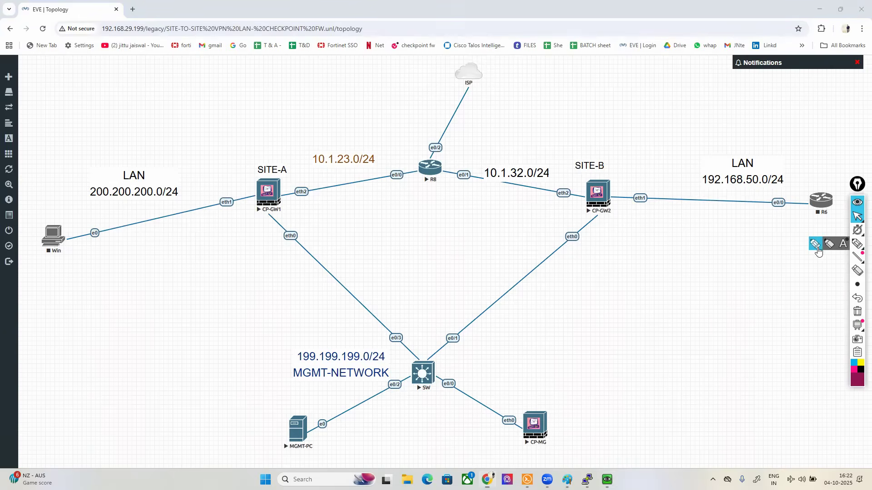
{"action": "left_click", "coordinate": [843, 244]}
{"action": "mouse_move", "coordinate": [609, 175]}
{"action": "left_mouse_down"}
{"action": "mouse_move", "coordinate": [586, 176]}
{"action": "mouse_move", "coordinate": [570, 207]}
{"action": "mouse_move", "coordinate": [622, 217]}
{"action": "mouse_move", "coordinate": [612, 177]}
{"action": "left_mouse_up"}
{"action": "mouse_move", "coordinate": [697, 188]}
{"action": "left_mouse_down"}
{"action": "mouse_move", "coordinate": [648, 189]}
{"action": "mouse_move", "coordinate": [646, 180]}
{"action": "left_mouse_up"}
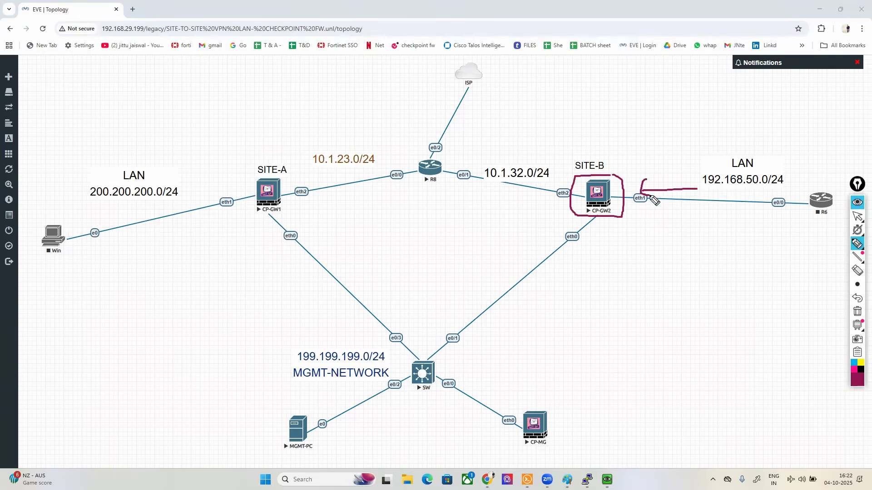
{"action": "mouse_move", "coordinate": [567, 132]}
{"action": "left_mouse_down"}
{"action": "mouse_move", "coordinate": [566, 175]}
{"action": "mouse_move", "coordinate": [599, 172]}
{"action": "mouse_move", "coordinate": [495, 147]}
{"action": "mouse_move", "coordinate": [451, 161]}
{"action": "mouse_move", "coordinate": [472, 172]}
{"action": "left_mouse_up"}
{"action": "left_click", "coordinate": [854, 369]}
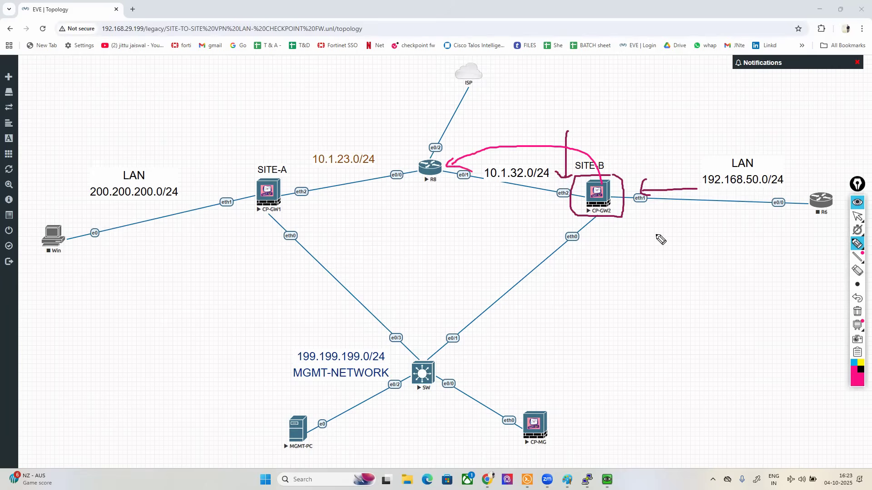
{"action": "left_click", "coordinate": [857, 216]}
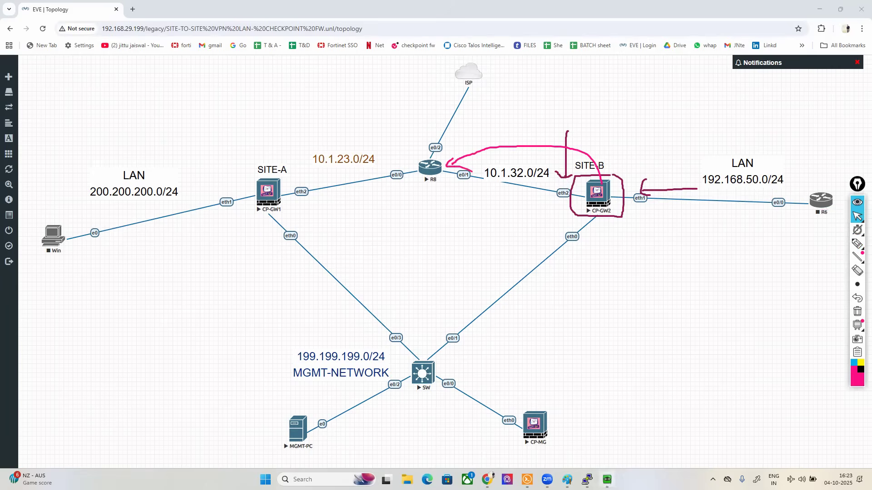
Step: Return to the MGMT-PC and log in to the 199.199.199.15 gateway's Gaia portal as admin with the account password
{"action": "left_click", "coordinate": [607, 480]}
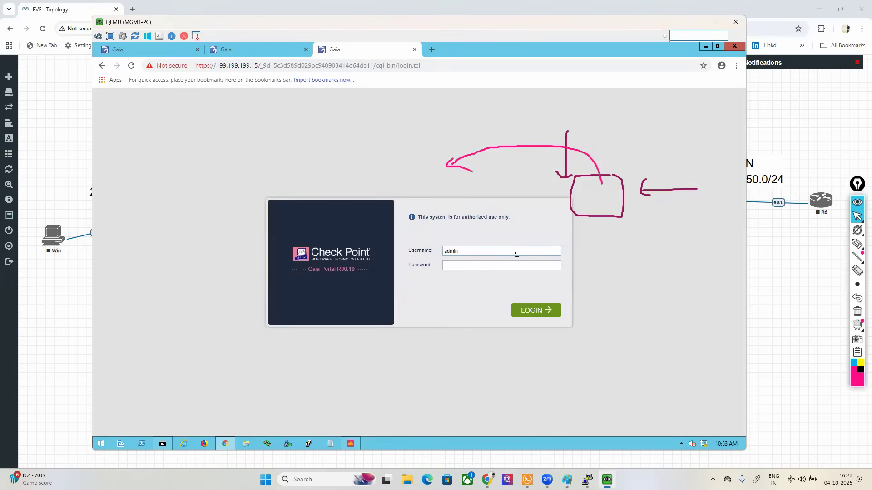
{"action": "type", "text": "a"}
{"action": "key", "text": "Return"}
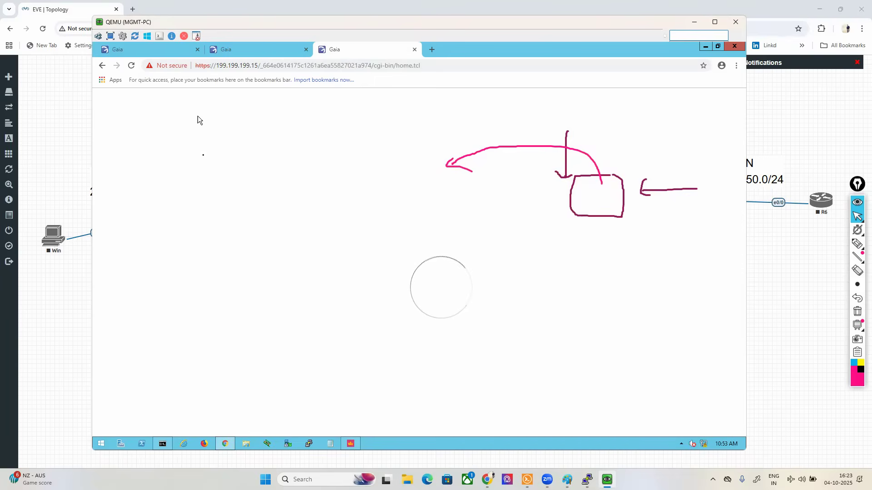
Step: Enable the Site-B gateway's eth1 interface with comment LAN, IPv4 address 192.168.50.1 and subnet mask 255.255.255.0
{"action": "left_click", "coordinate": [135, 166]}
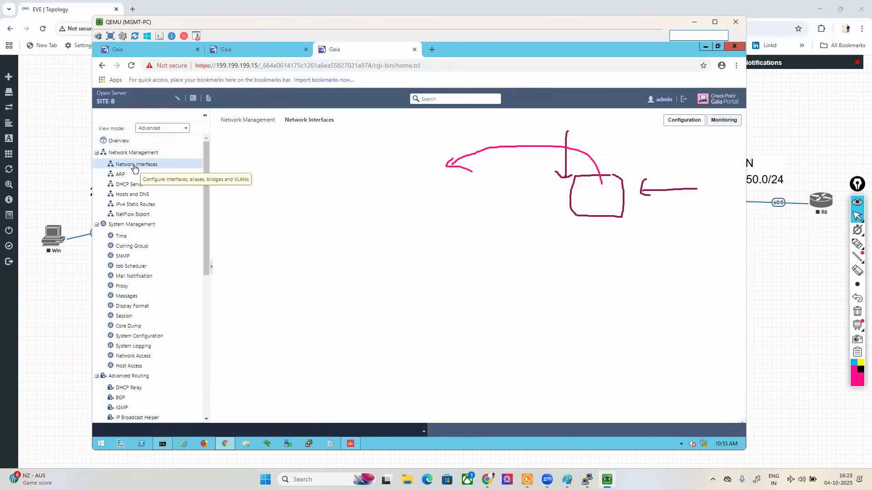
{"action": "double_click", "coordinate": [236, 201]}
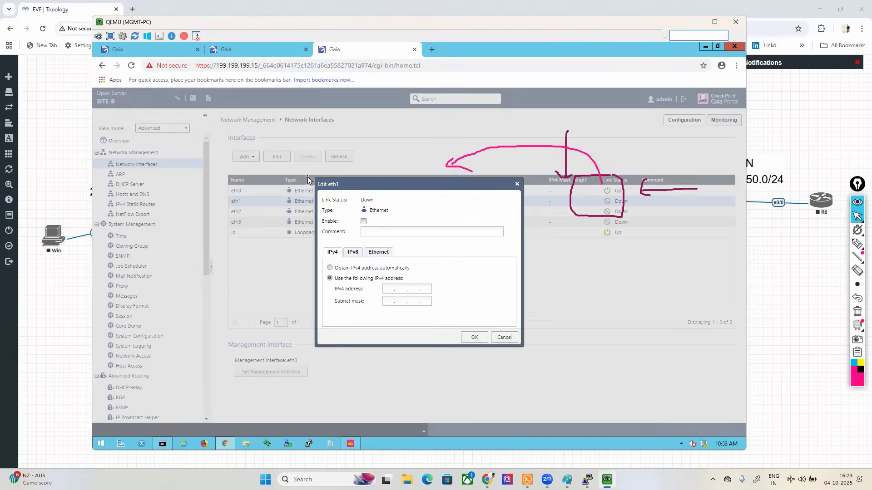
{"action": "left_click", "coordinate": [363, 221]}
{"action": "left_click", "coordinate": [401, 234]}
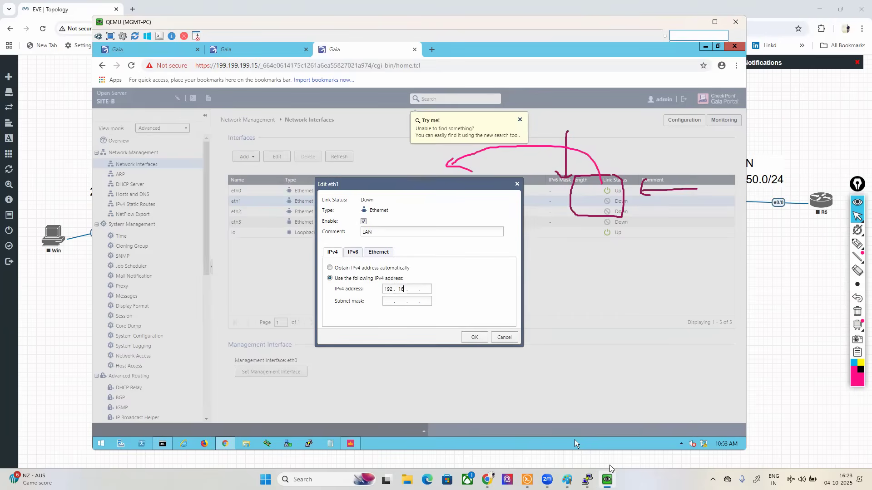
{"action": "key", "text": "Tab"}
{"action": "type", "text": "2"}
{"action": "left_click", "coordinate": [474, 337]}
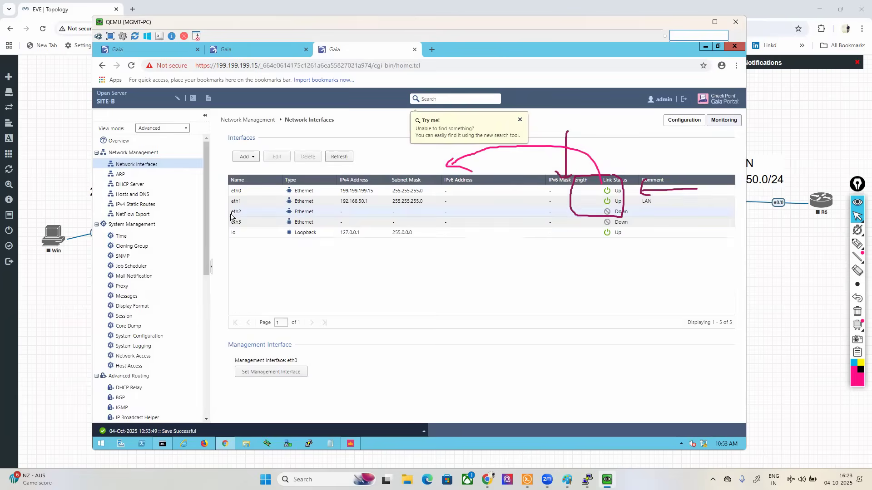
Step: Enable the Site-B gateway's eth2 interface with comment WAN, IPv4 address 10.1.32.1 and subnet mask 255.255.255.0
{"action": "left_click", "coordinate": [277, 156]}
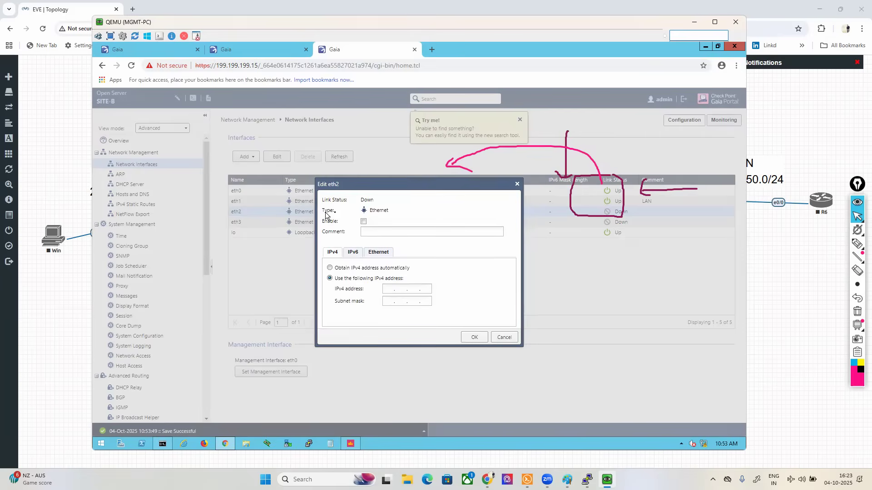
{"action": "left_click", "coordinate": [363, 223]}
{"action": "left_click", "coordinate": [379, 233]}
{"action": "left_click", "coordinate": [390, 289]}
{"action": "type", "text": "10.1.32.1"}
{"action": "key", "text": "Tab"}
{"action": "type", "text": "255"}
{"action": "key", "text": "BackSpace"}
{"action": "key", "text": "BackSpace"}
{"action": "key", "text": "BackSpace"}
{"action": "type", "text": "255.55.255.255.0"}
{"action": "left_click", "coordinate": [474, 337]}
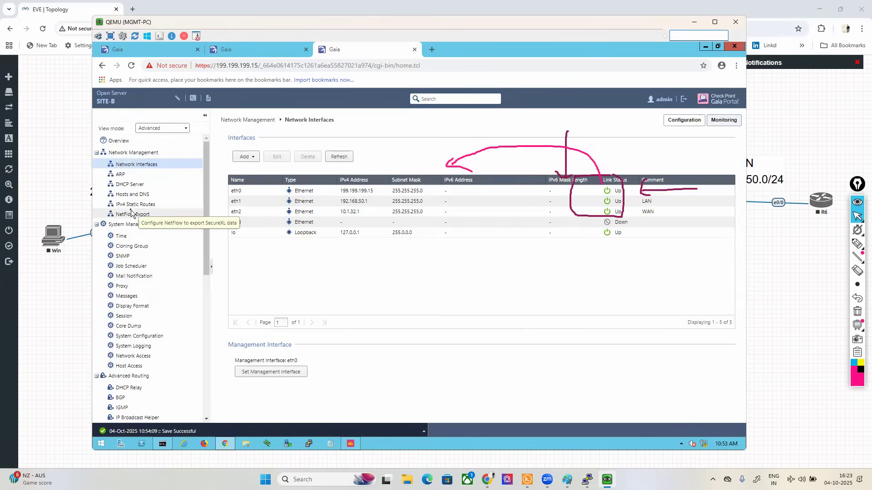
{"action": "left_click", "coordinate": [130, 212]}
{"action": "left_click", "coordinate": [241, 152]}
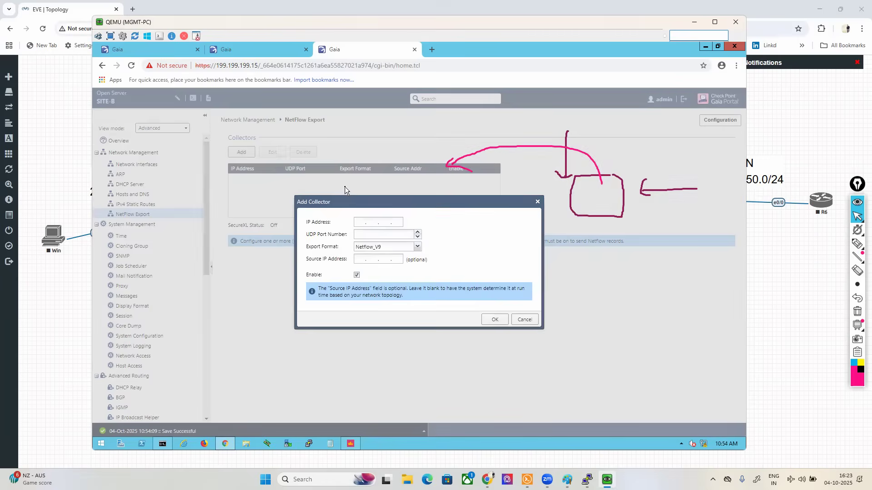
{"action": "left_click", "coordinate": [525, 320]}
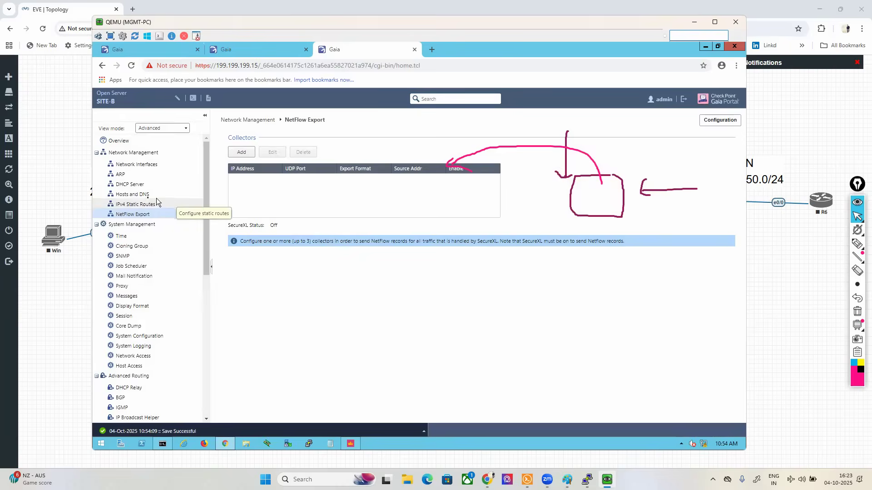
Step: Set the gateway of the Site-B default IPv4 static route to 10.1.32.2 and save the route
{"action": "left_click", "coordinate": [134, 206]}
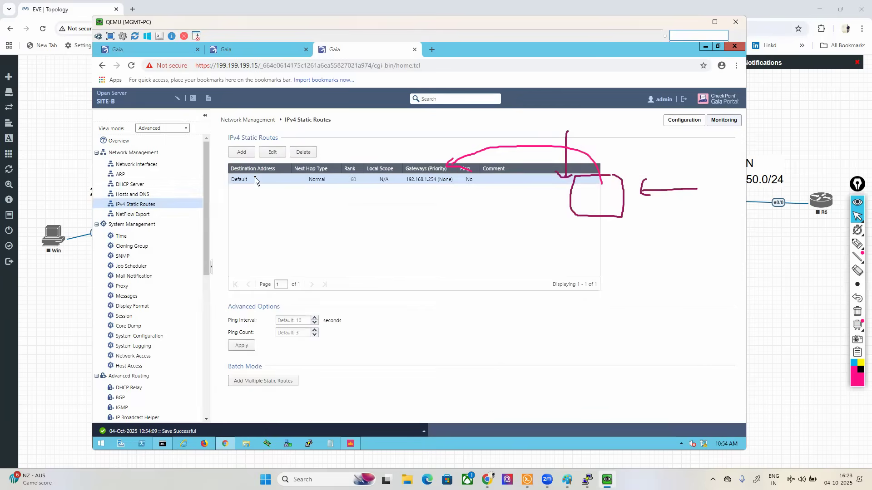
{"action": "double_click", "coordinate": [254, 179]}
{"action": "double_click", "coordinate": [252, 300]}
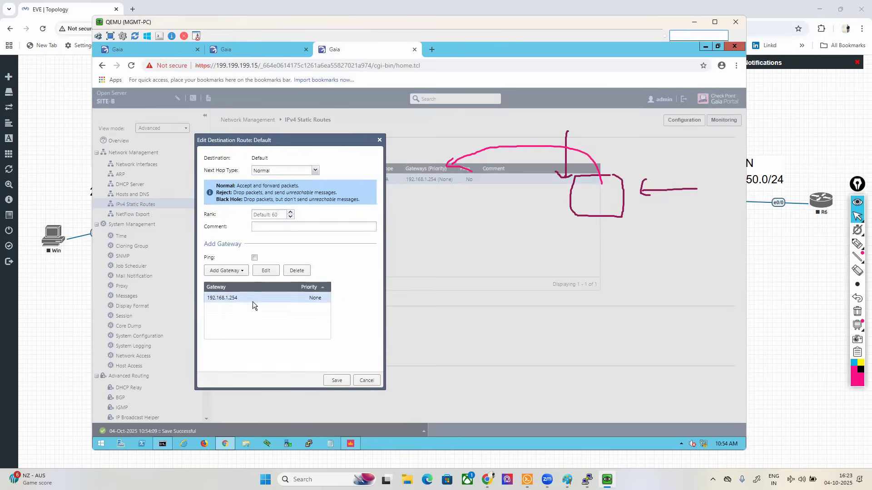
{"action": "left_click", "coordinate": [69, 121]}
{"action": "key", "text": "alt+Tab"}
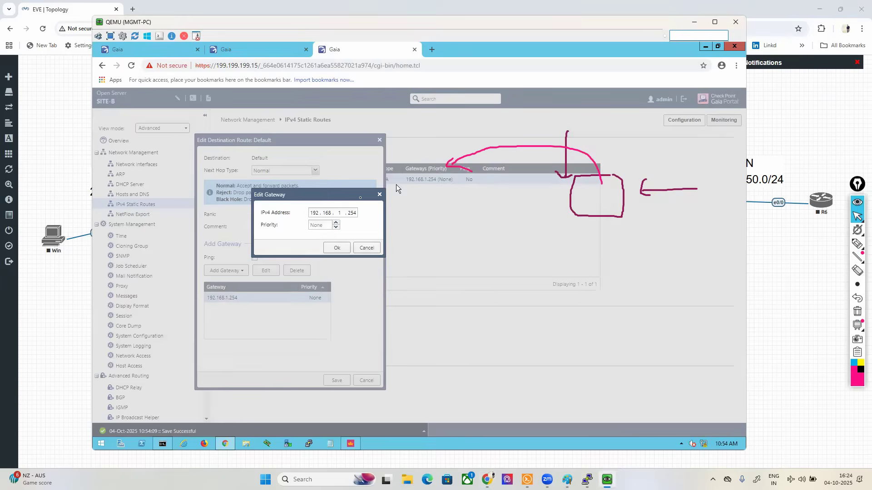
{"action": "key", "text": "BackSpace"}
{"action": "key", "text": "BackSpace"}
{"action": "key", "text": "BackSpace"}
{"action": "key", "text": "BackSpace"}
{"action": "key", "text": "BackSpace"}
{"action": "key", "text": "BackSpace"}
{"action": "key", "text": "BackSpace"}
{"action": "key", "text": "BackSpace"}
{"action": "type", "text": "10.1.32.2"}
{"action": "left_click", "coordinate": [337, 247]}
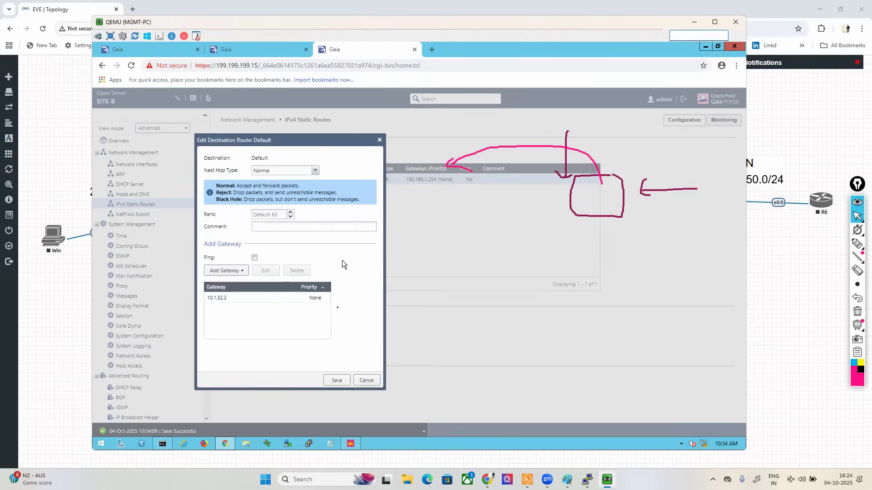
{"action": "left_click", "coordinate": [332, 383]}
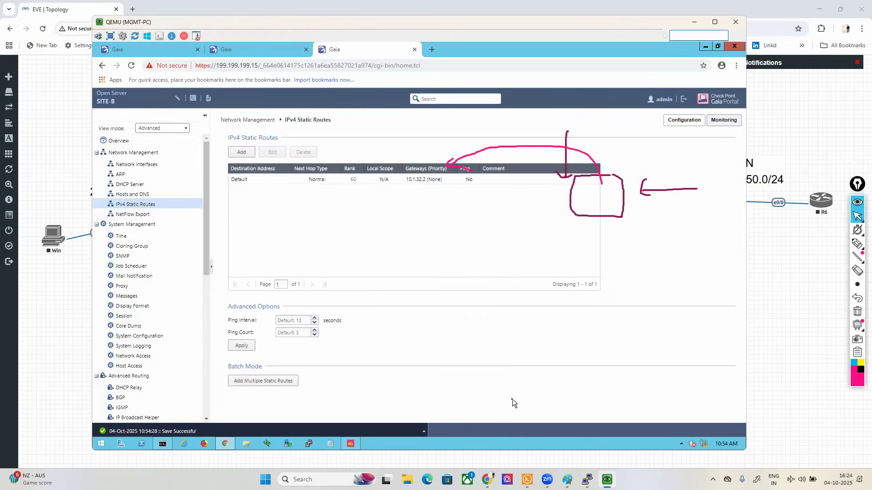
Step: Clear the old drawing from the EVE-NG topology and mark both gateways' eth2 interfaces with boxes joined by an arc
{"action": "left_click", "coordinate": [795, 359]}
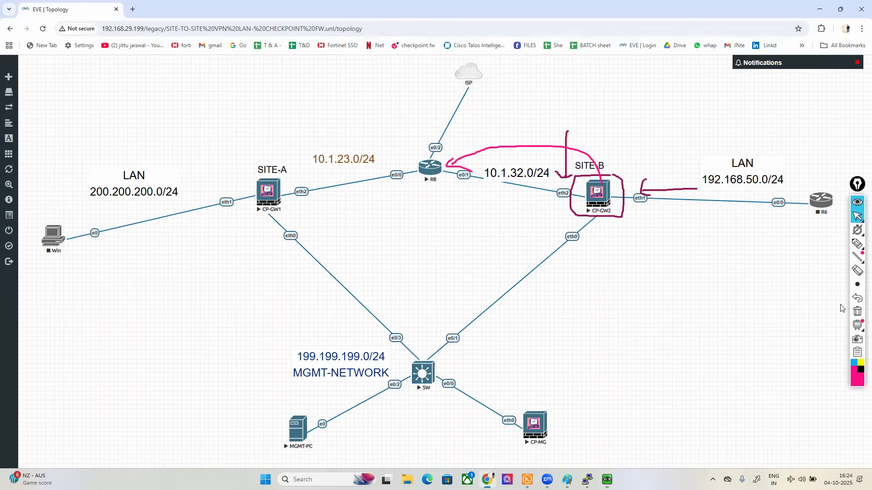
{"action": "left_click", "coordinate": [859, 312]}
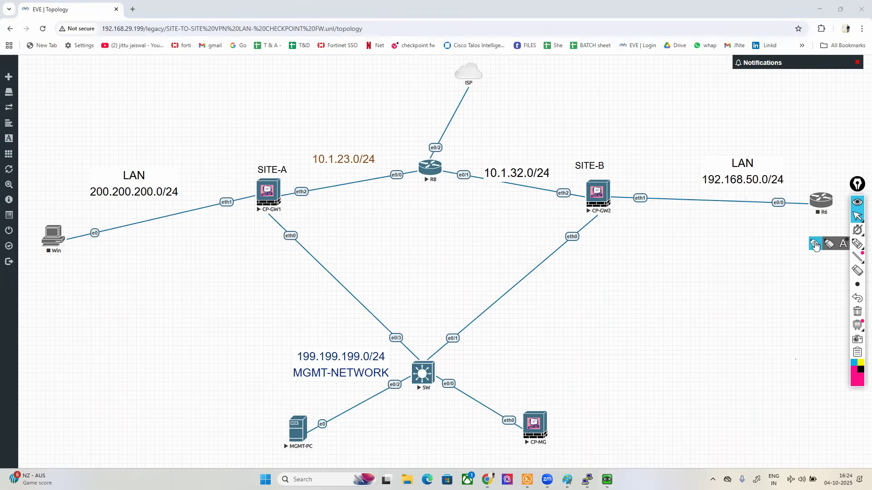
{"action": "left_click", "coordinate": [857, 244]}
{"action": "mouse_move", "coordinate": [290, 180]}
{"action": "left_mouse_down"}
{"action": "mouse_move", "coordinate": [285, 202]}
{"action": "mouse_move", "coordinate": [312, 203]}
{"action": "mouse_move", "coordinate": [290, 185]}
{"action": "mouse_move", "coordinate": [466, 131]}
{"action": "mouse_move", "coordinate": [553, 171]}
{"action": "mouse_move", "coordinate": [563, 207]}
{"action": "mouse_move", "coordinate": [568, 179]}
{"action": "left_mouse_up"}
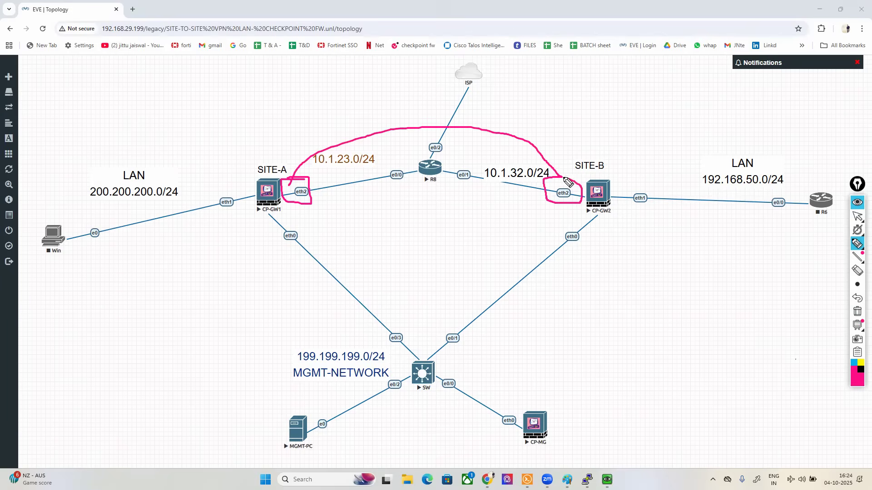
{"action": "left_click", "coordinate": [858, 219]}
Step: Open R8's console, place its window below the router in the topology, and answer NO to the initial configuration dialog
{"action": "left_click", "coordinate": [429, 171]}
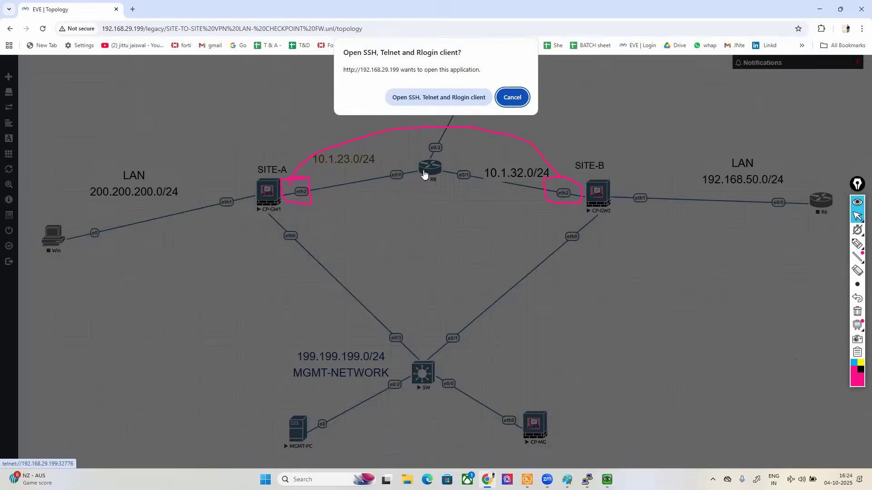
{"action": "left_click", "coordinate": [418, 97]}
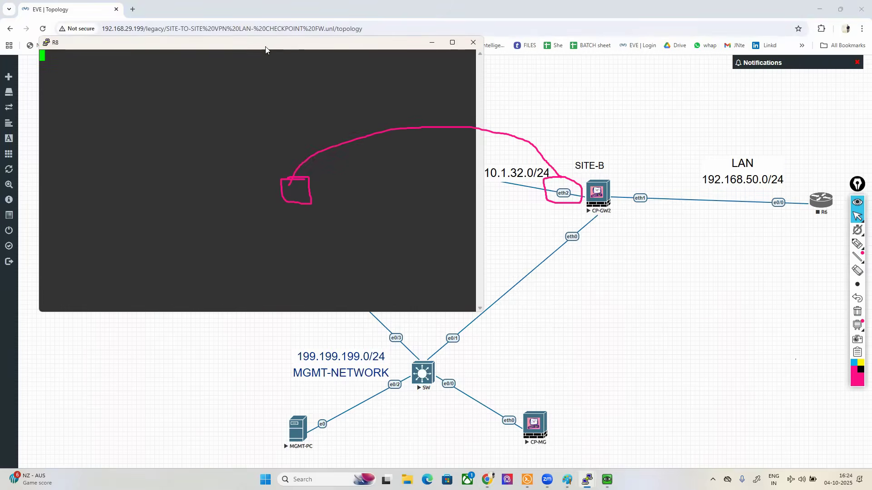
{"action": "left_click_drag", "start_coordinate": [266, 47], "coordinate": [422, 250]}
{"action": "left_click", "coordinate": [659, 363]}
{"action": "key", "text": "alt+Tab"}
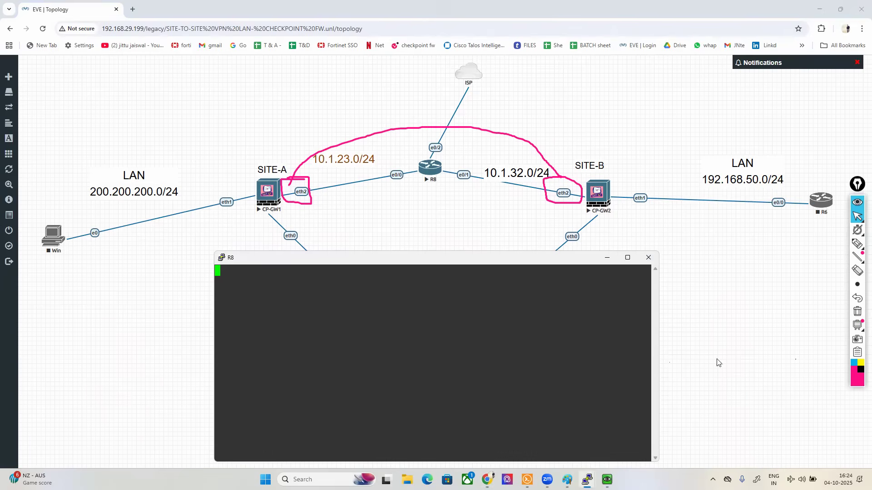
{"action": "key", "text": "Return"}
{"action": "key", "text": "Return"}
{"action": "key", "text": "Return"}
{"action": "type", "text": "NO"}
{"action": "key", "text": "Return"}
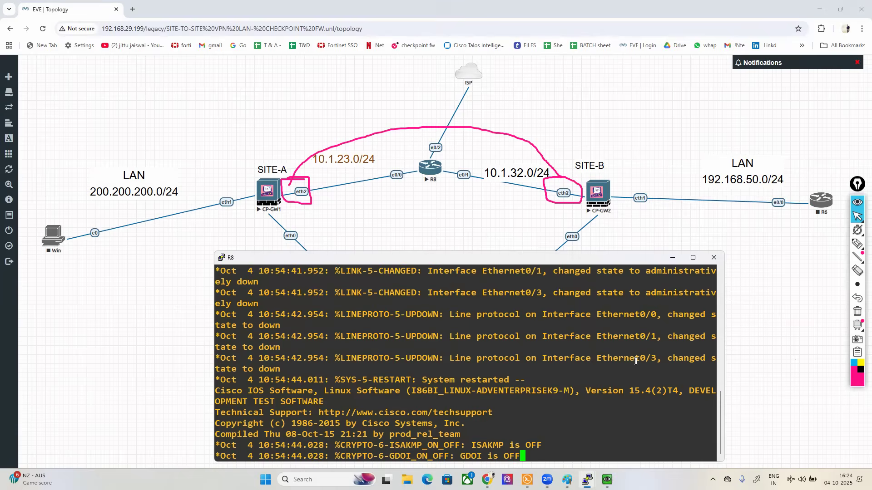
Step: Enter privileged mode and global configuration mode on R8
{"action": "key", "text": "Return"}
{"action": "key", "text": "Return"}
{"action": "key", "text": "Return"}
{"action": "type", "text": "ENA"}
{"action": "key", "text": "Tab"}
{"action": "key", "text": "Return"}
{"action": "key", "text": "Return"}
{"action": "key", "text": "Return"}
{"action": "type", "text": "CONF T"}
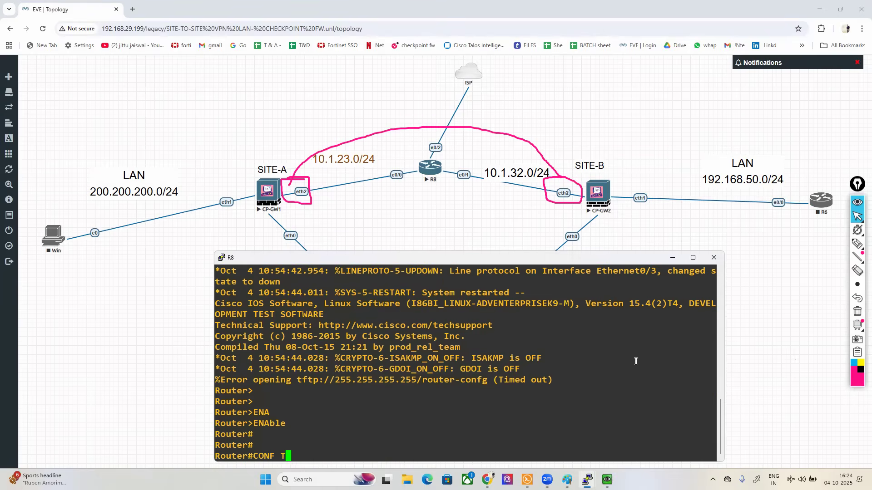
{"action": "key", "text": "Return"}
{"action": "key", "text": "Return"}
{"action": "key", "text": "Return"}
Step: Set the router's hostname to ISP-GW
{"action": "type", "text": "HOST"}
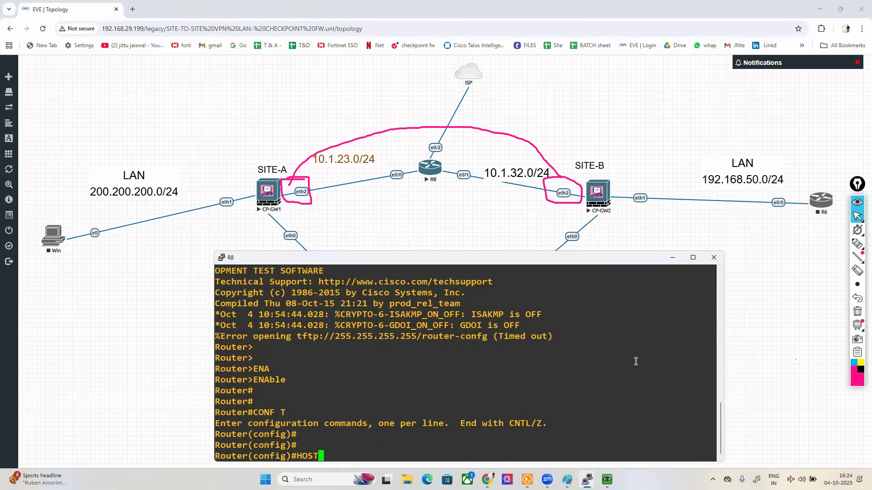
{"action": "key", "text": "Tab"}
{"action": "type", "text": "ISP-"}
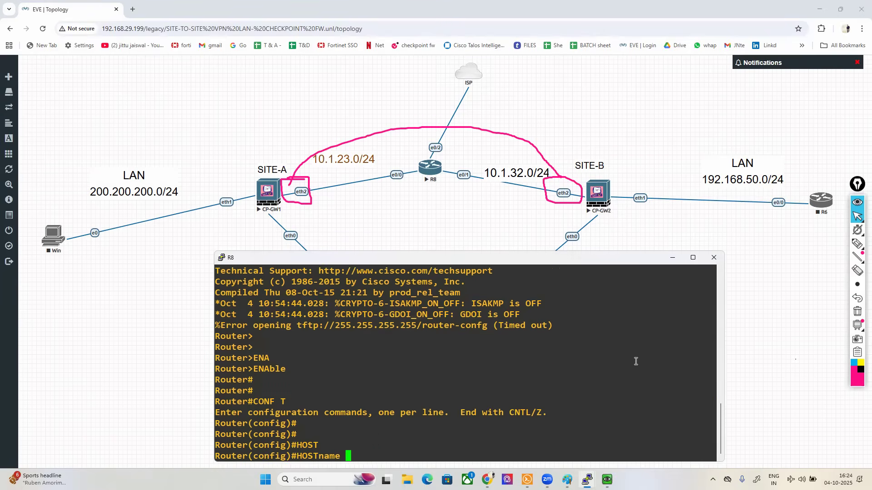
{"action": "type", "text": "GW"}
{"action": "key", "text": "Return"}
{"action": "key", "text": "Return"}
{"action": "key", "text": "Return"}
{"action": "key", "text": "Return"}
{"action": "key", "text": "Return"}
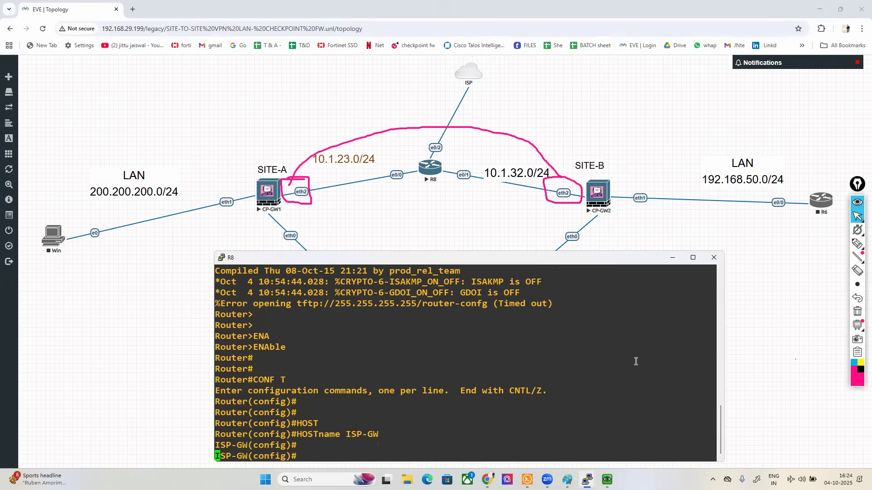
Step: Assign IP address 10.1.23.2 with mask 255.255.255.0 to interface Ethernet 0/0 on ISP-GW
{"action": "type", "text": "in"}
{"action": "key", "text": "Tab"}
{"action": "type", "text": "e"}
{"action": "key", "text": "Tab"}
{"action": "type", "text": "0/"}
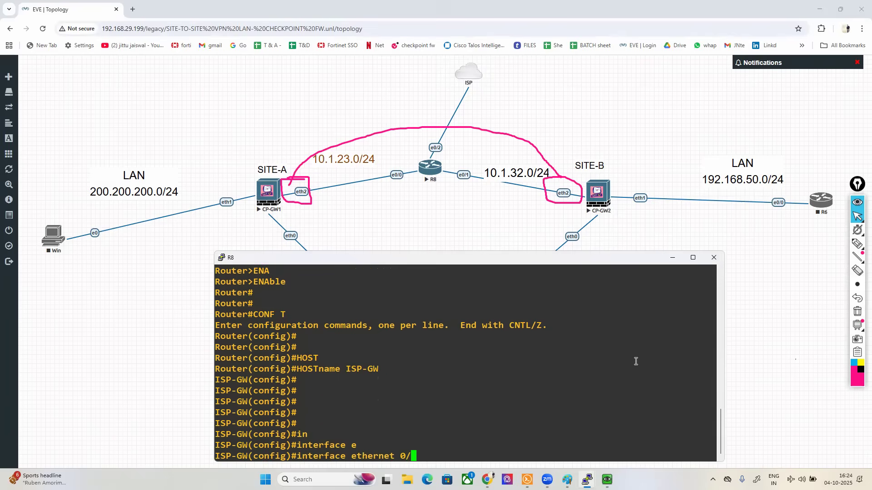
{"action": "type", "text": "0"}
{"action": "key", "text": "Return"}
{"action": "type", "text": "ip add"}
{"action": "key", "text": "Tab"}
{"action": "type", "text": "10.1.23.2 255.255.255.0"}
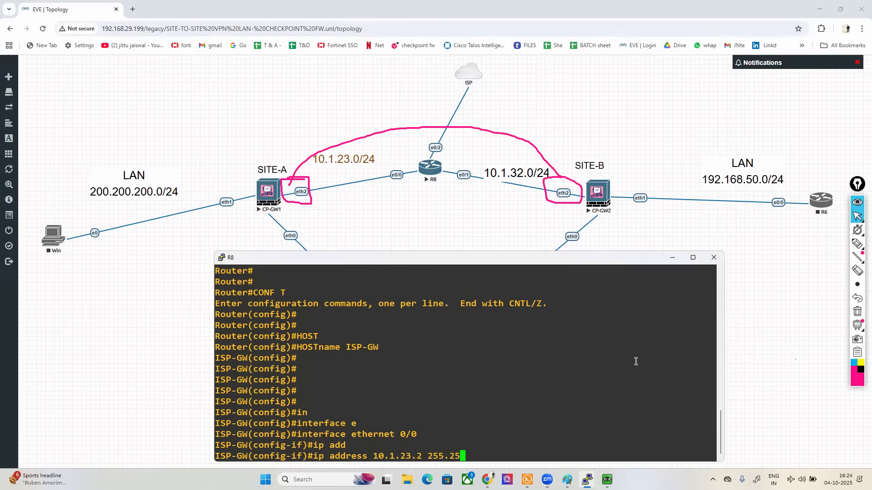
{"action": "key", "text": "Return"}
Step: Enable interface Ethernet 0/0 with no shutdown and return to global configuration mode
{"action": "type", "text": "no sh"}
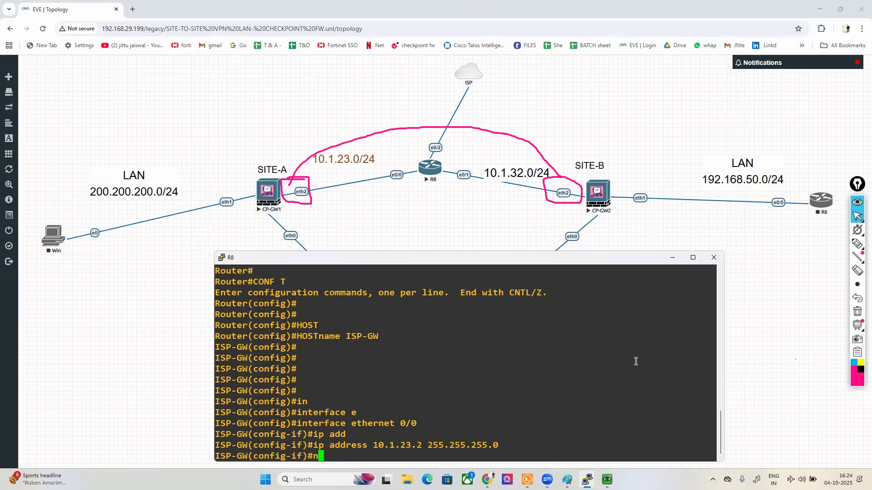
{"action": "key", "text": "Return"}
{"action": "type", "text": "ex"}
{"action": "key", "text": "Return"}
Step: Assign IP address 10.1.32.2 with mask 255.255.255.0 to interface Ethernet 0/1
{"action": "type", "text": "interface e"}
{"action": "key", "text": "Tab"}
{"action": "type", "text": "e"}
{"action": "key", "text": "Tab"}
{"action": "type", "text": "0/1"}
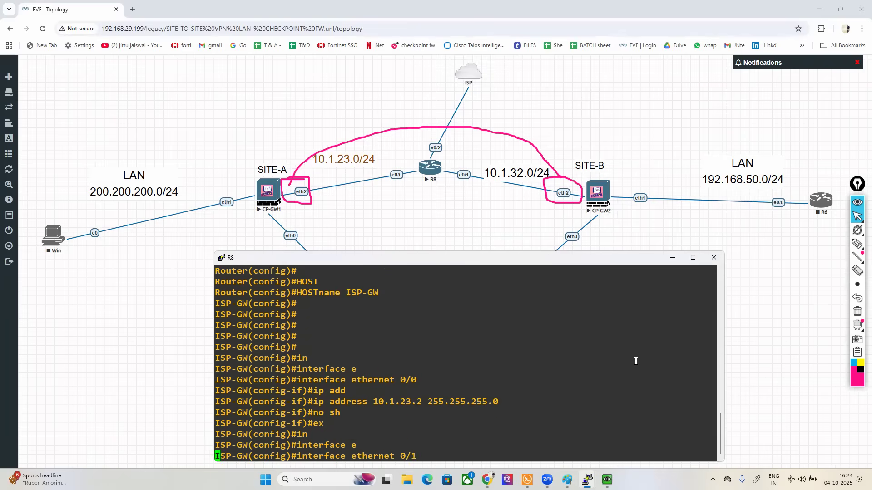
{"action": "key", "text": "Return"}
{"action": "type", "text": "ip add"}
{"action": "key", "text": "Tab"}
{"action": "type", "text": "10.1.32"}
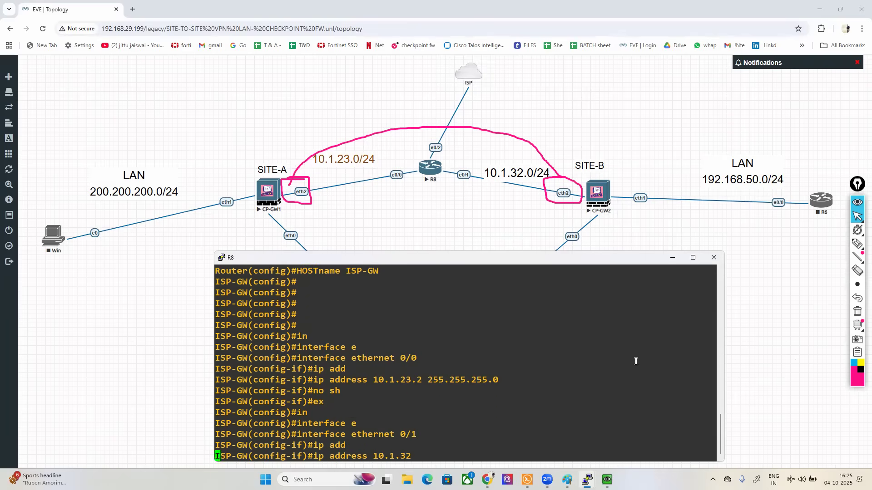
{"action": "type", "text": ".2 255.255.255.0"}
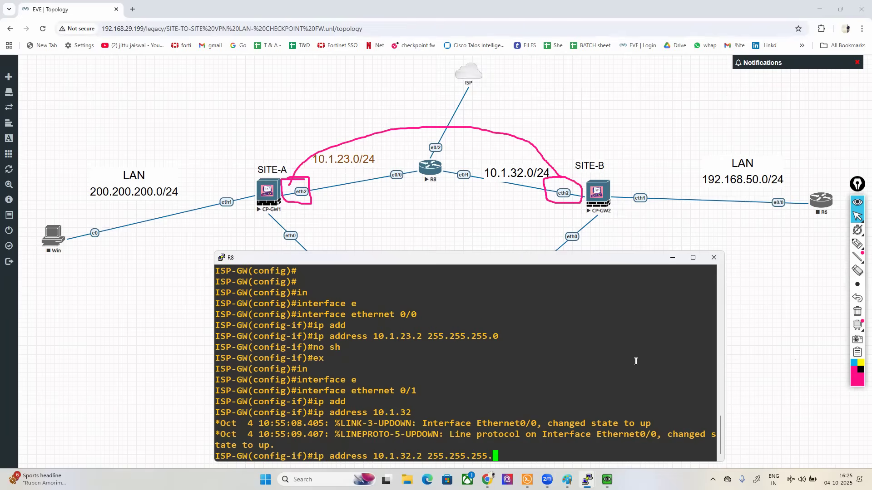
{"action": "key", "text": "Return"}
Step: Enable interface Ethernet 0/1 with no shutdown and exit its configuration
{"action": "type", "text": "no sh"}
{"action": "key", "text": "Return"}
{"action": "type", "text": "ex"}
{"action": "key", "text": "Return"}
{"action": "key", "text": "Return"}
{"action": "key", "text": "Return"}
{"action": "key", "text": "Return"}
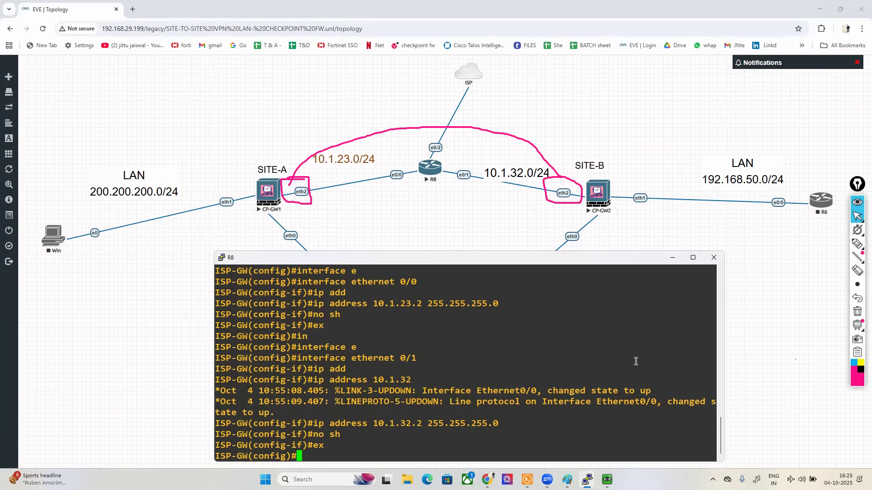
Step: Enter configuration of interface Ethernet 0/2 and start its address command with 192.168.29.175
{"action": "type", "text": "IN"}
{"action": "key", "text": "Tab"}
{"action": "type", "text": "E"}
{"action": "key", "text": "Tab"}
{"action": "type", "text": "0/"}
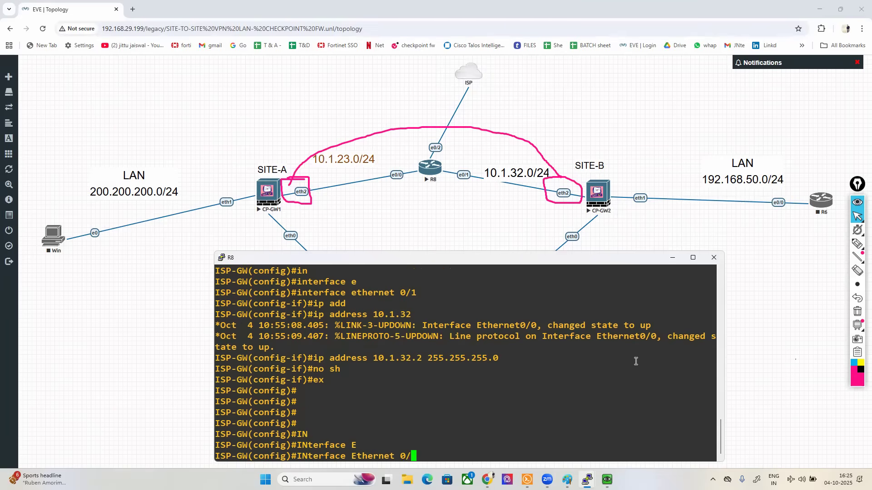
{"action": "type", "text": "2"}
{"action": "key", "text": "Return"}
{"action": "type", "text": "IP AD"}
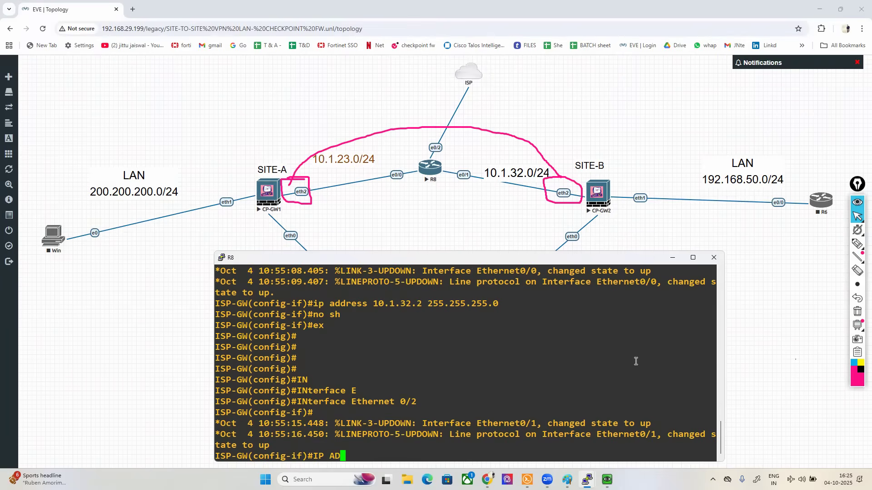
{"action": "key", "text": "Tab"}
{"action": "type", "text": "D"}
{"action": "key", "text": "Tab"}
{"action": "type", "text": "192.1"}
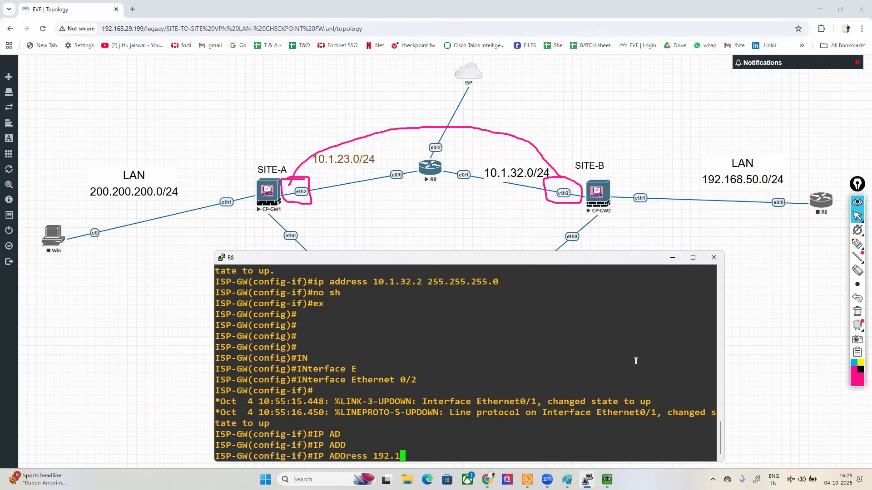
{"action": "type", "text": "68.29.175 255.255.0"}
{"action": "key", "text": "BackSpace"}
{"action": "key", "text": "BackSpace"}
{"action": "key", "text": "BackSpace"}
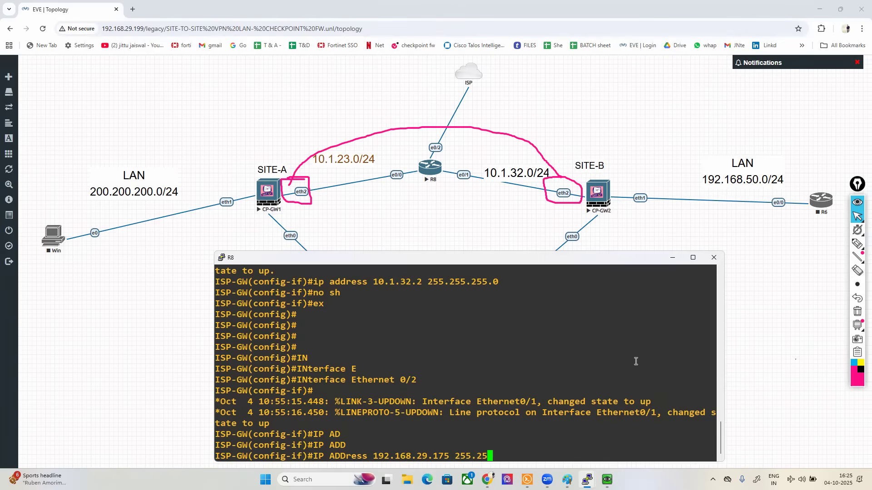
Step: Add a size 25 text label "PUBLIC-NETWORK 192.168.29.0/24" to the topology, place it beside the ISP cloud, and nudge the cloud away slightly
{"action": "right_click", "coordinate": [541, 89]}
{"action": "left_click", "coordinate": [566, 167]}
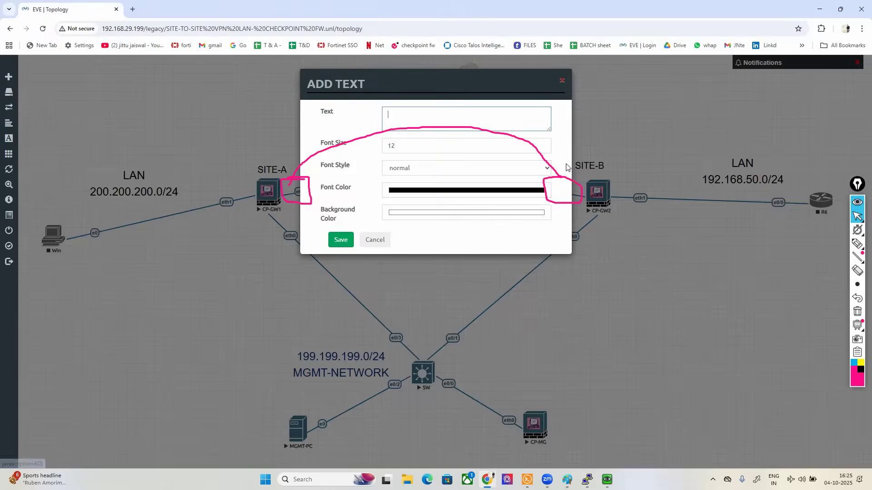
{"action": "type", "text": "PUBLIC-NETWORK"}
{"action": "key", "text": "Tab"}
{"action": "key", "text": "shift+Tab"}
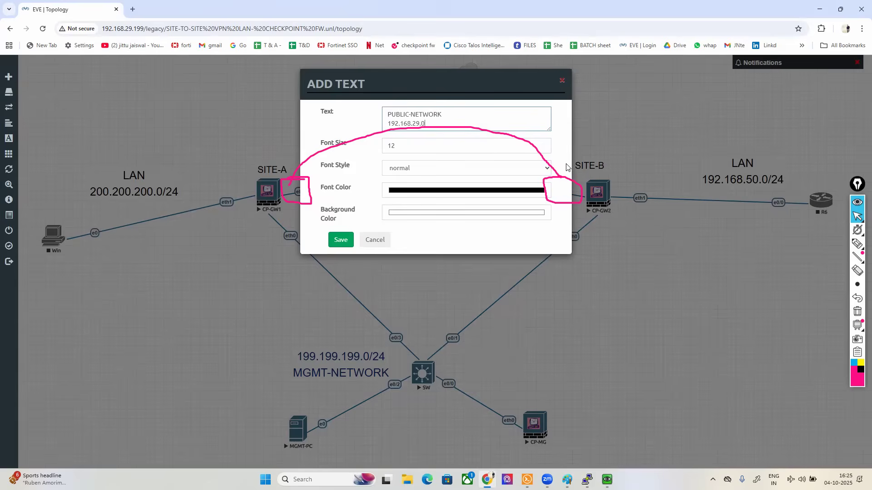
{"action": "type", "text": "24"}
{"action": "key", "text": "Tab"}
{"action": "type", "text": "25"}
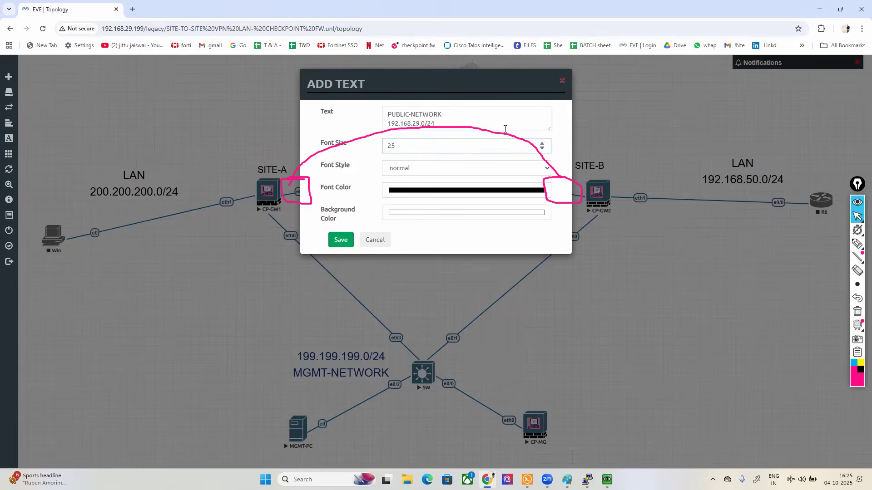
{"action": "left_click", "coordinate": [340, 240]}
{"action": "left_click_drag", "start_coordinate": [602, 98], "coordinate": [404, 84]}
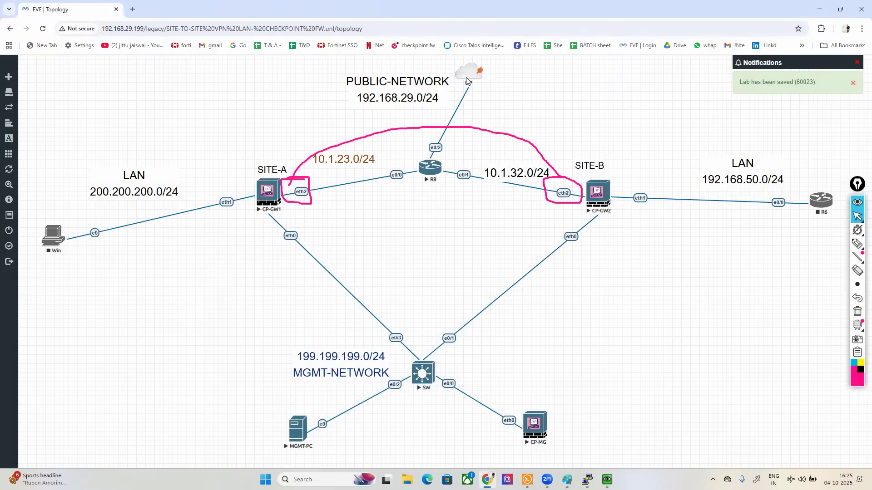
{"action": "left_click_drag", "start_coordinate": [468, 82], "coordinate": [475, 80]}
Step: Return to R8's console and assign 192.168.29.175 with mask 255.255.255.0 to Ethernet 0/2
{"action": "key", "text": "alt+Tab"}
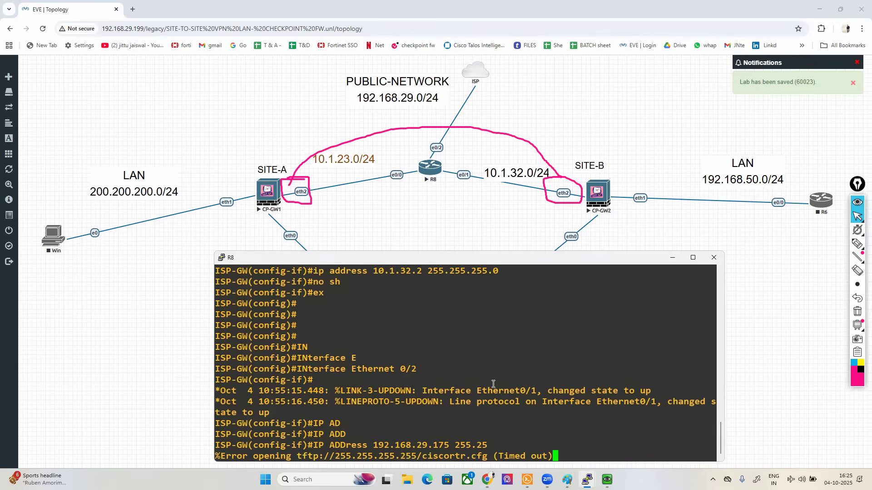
{"action": "key", "text": "Return"}
{"action": "type", "text": "5.255.0"}
{"action": "key", "text": "Return"}
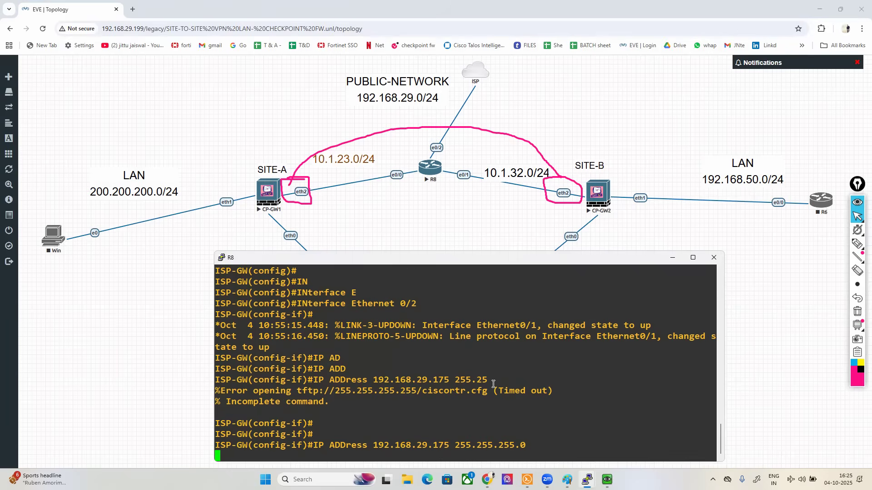
Step: Enable interface Ethernet 0/2 with no shutdown and exit to global configuration mode
{"action": "type", "text": "NO"}
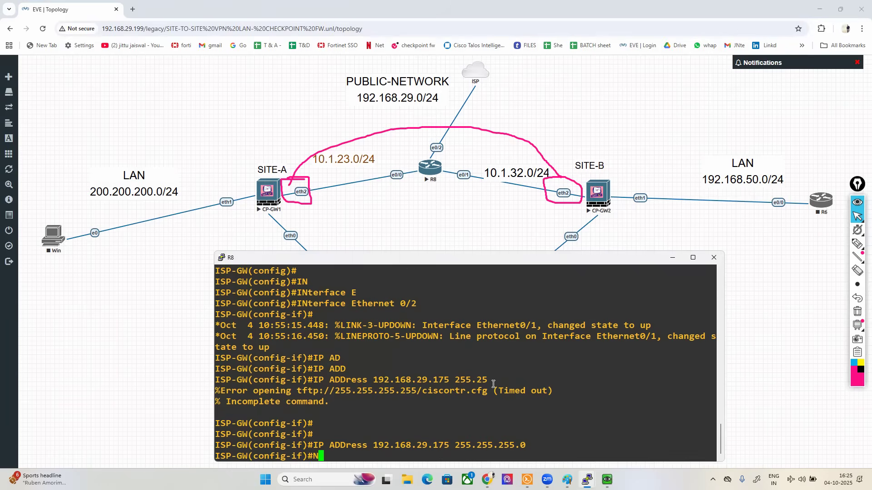
{"action": "key", "text": "Return"}
{"action": "type", "text": "NO SH"}
{"action": "key", "text": "Return"}
{"action": "type", "text": "WEX"}
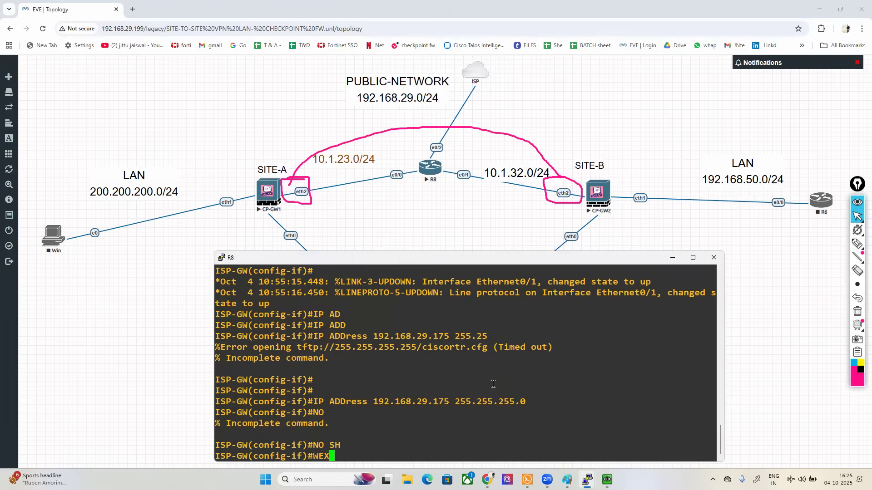
{"action": "key", "text": "Return"}
{"action": "type", "text": "ESXIT"}
{"action": "key", "text": "BackSpace"}
{"action": "key", "text": "BackSpace"}
{"action": "key", "text": "BackSpace"}
{"action": "key", "text": "BackSpace"}
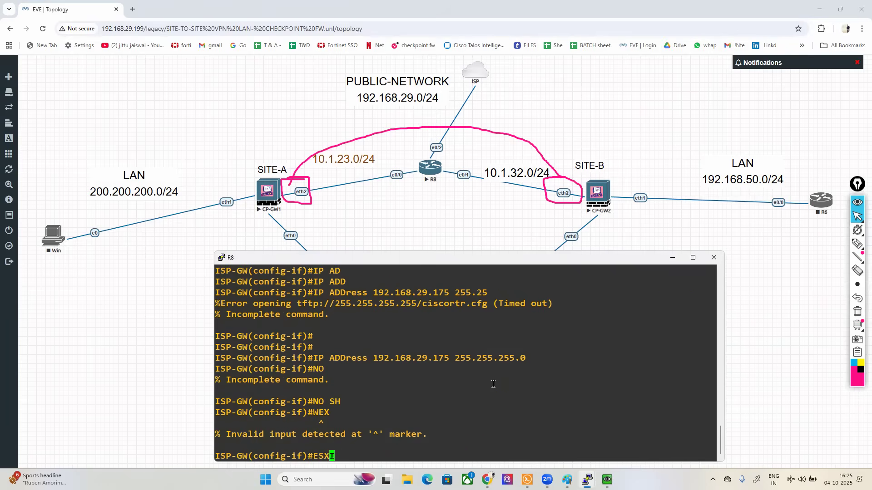
{"action": "type", "text": "XIT"}
{"action": "key", "text": "Return"}
{"action": "key", "text": "Return"}
{"action": "key", "text": "Return"}
{"action": "key", "text": "Return"}
Step: Add a default route on ISP-GW through next hop 192.168.23.1
{"action": "type", "text": "ip ro"}
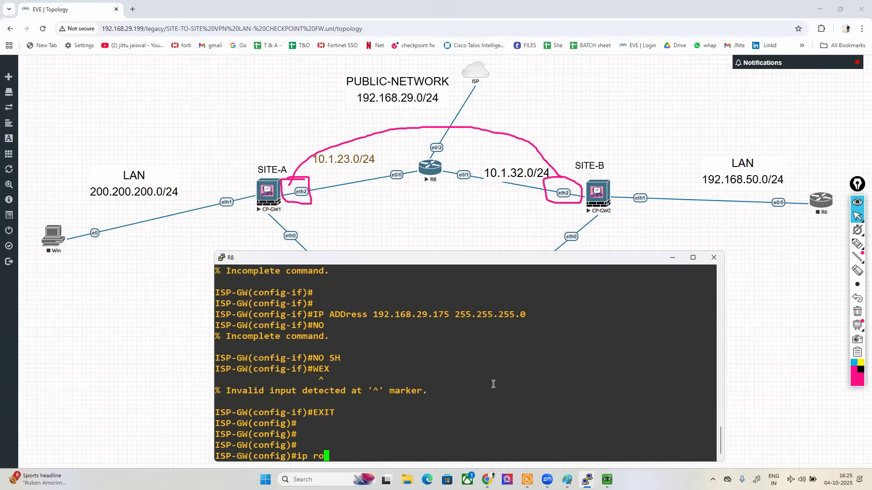
{"action": "type", "text": "ute 0.0.0.0 0.0.0.0 1"}
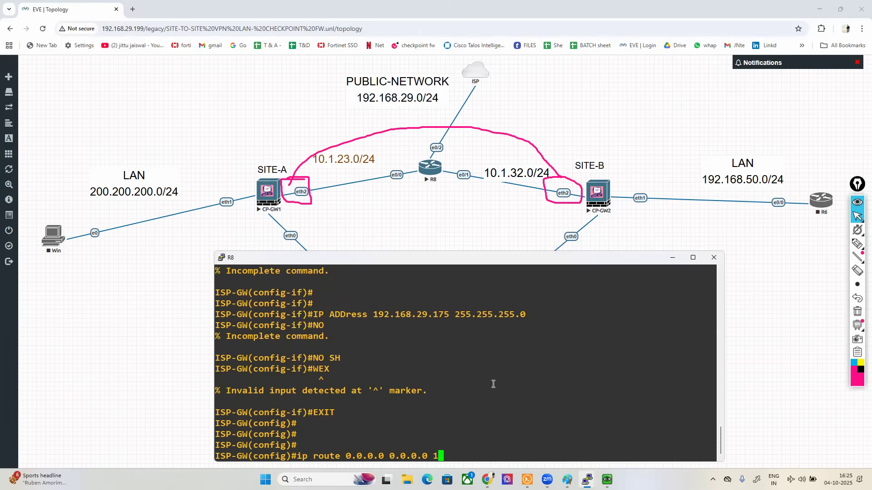
{"action": "type", "text": "92.168.23.1"}
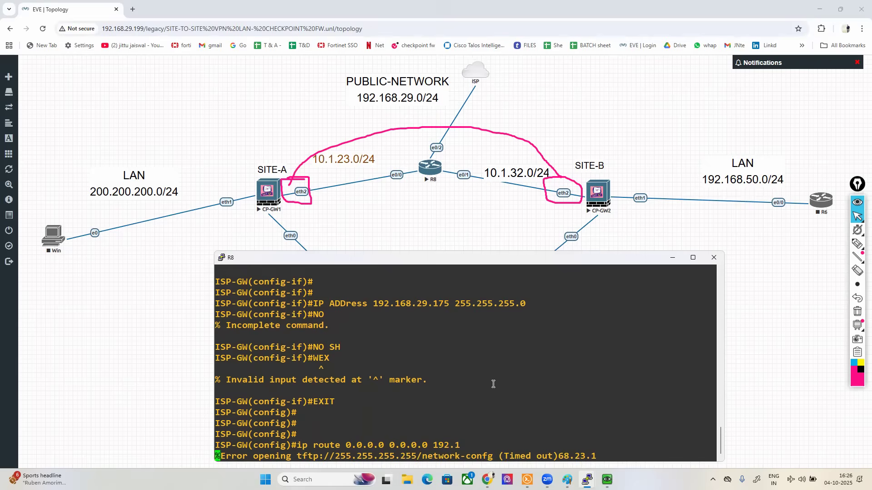
{"action": "key", "text": "Return"}
{"action": "key", "text": "Return"}
Step: Remove the default route that uses next hop 192.168.23.1
{"action": "key", "text": "Up"}
{"action": "key", "text": "ctrl+a"}
{"action": "type", "text": "no"}
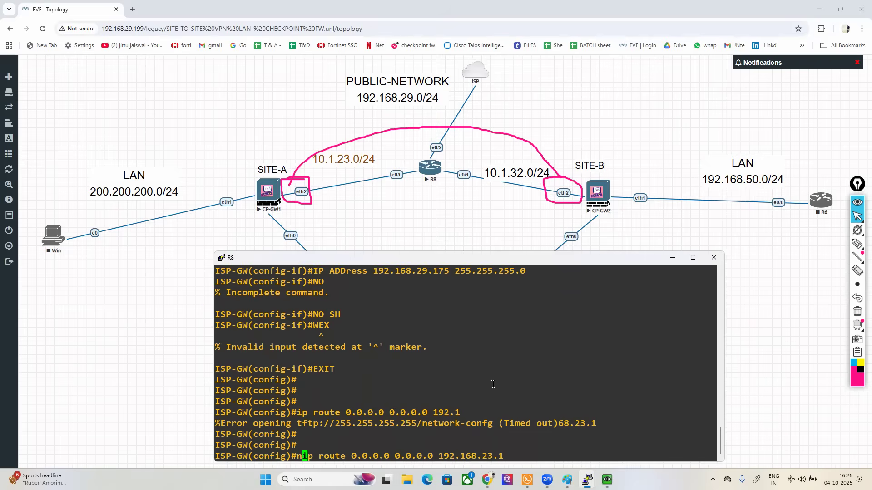
{"action": "key", "text": "Return"}
{"action": "key", "text": "Return"}
Step: Add a default route on ISP-GW through next hop 192.168.29.1
{"action": "key", "text": "Up"}
{"action": "key", "text": "Up"}
{"action": "key", "text": "BackSpace"}
{"action": "key", "text": "BackSpace"}
{"action": "key", "text": "BackSpace"}
{"action": "key", "text": "BackSpace"}
{"action": "type", "text": "29.1"}
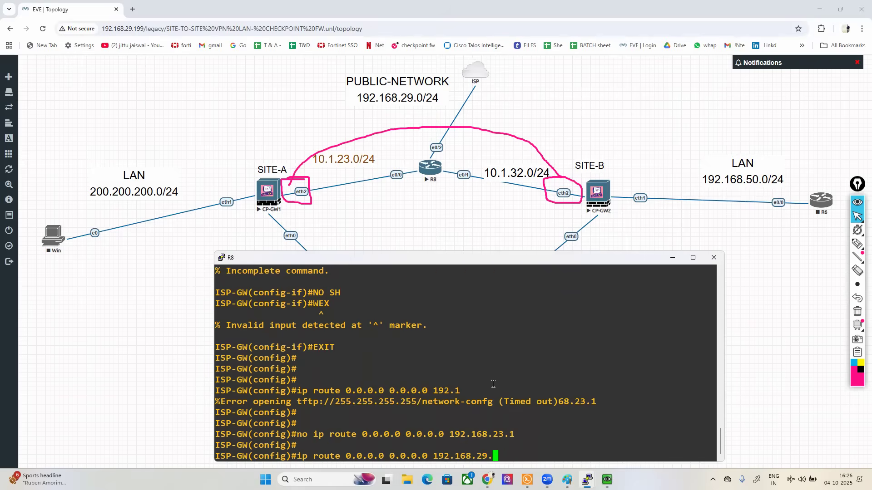
{"action": "key", "text": "Return"}
{"action": "key", "text": "Return"}
{"action": "key", "text": "Return"}
Step: Leave configuration mode and test ISP-GW's internet connectivity with a ping to 8.8.8.8
{"action": "key", "text": "ctrl+z"}
{"action": "key", "text": "Return"}
{"action": "type", "text": "p"}
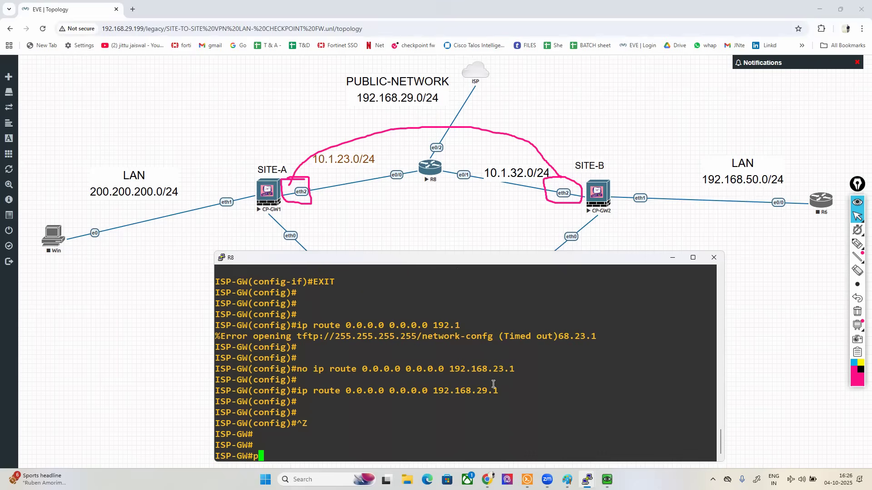
{"action": "type", "text": "ing 8.8.8.8"}
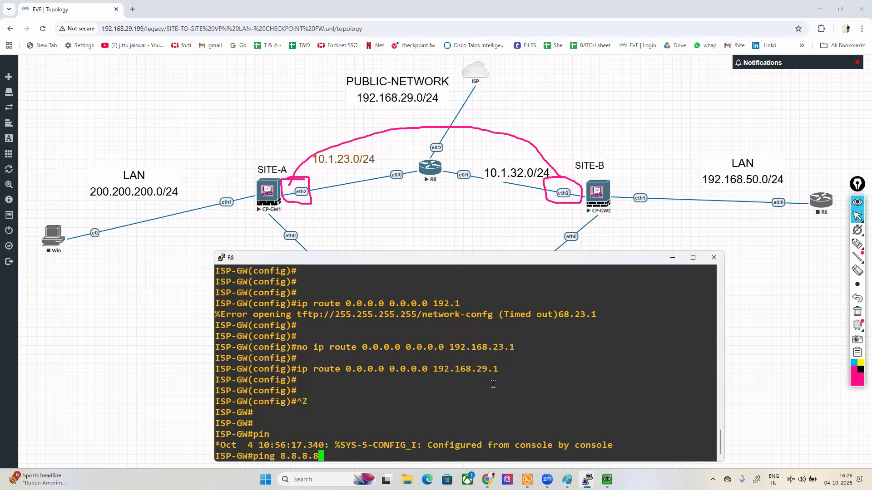
{"action": "key", "text": "Return"}
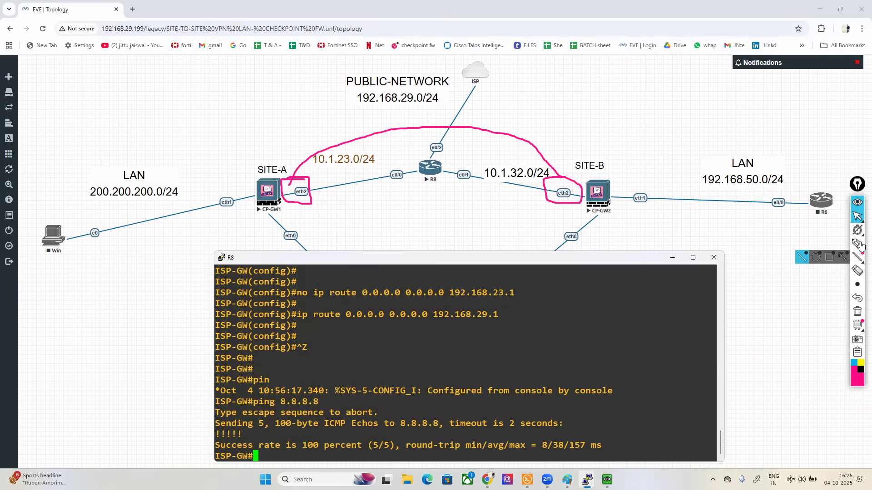
Step: Circle router R8 with the pen and draw a line from it up to the ISP cloud
{"action": "left_click", "coordinate": [857, 243]}
{"action": "mouse_move", "coordinate": [433, 155]}
{"action": "left_mouse_down"}
{"action": "mouse_move", "coordinate": [411, 175]}
{"action": "mouse_move", "coordinate": [448, 171]}
{"action": "mouse_move", "coordinate": [445, 151]}
{"action": "mouse_move", "coordinate": [494, 59]}
{"action": "left_mouse_up"}
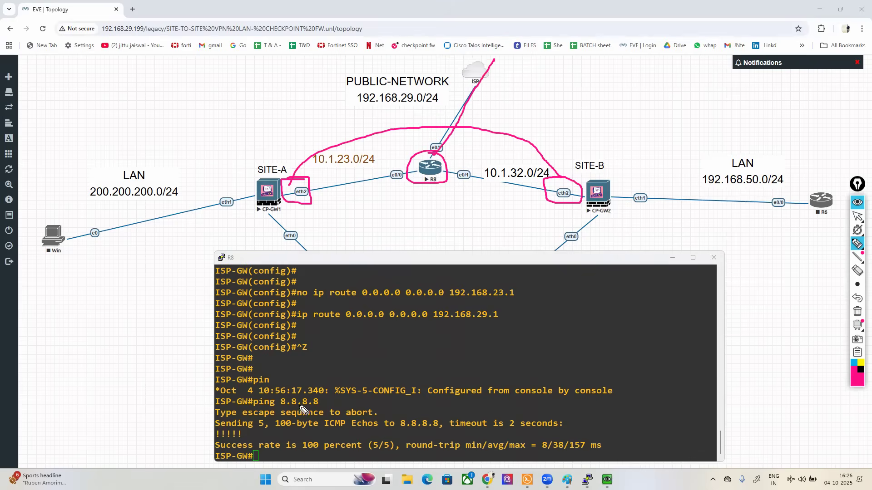
{"action": "mouse_move", "coordinate": [327, 385]}
{"action": "left_mouse_down"}
{"action": "mouse_move", "coordinate": [260, 391]}
{"action": "mouse_move", "coordinate": [254, 414]}
{"action": "mouse_move", "coordinate": [328, 411]}
{"action": "mouse_move", "coordinate": [326, 382]}
{"action": "left_mouse_up"}
Step: Clear all drawings from the screen, return to the normal pointer, and bring the full topology to the front
{"action": "left_click", "coordinate": [857, 312]}
{"action": "left_click", "coordinate": [857, 217]}
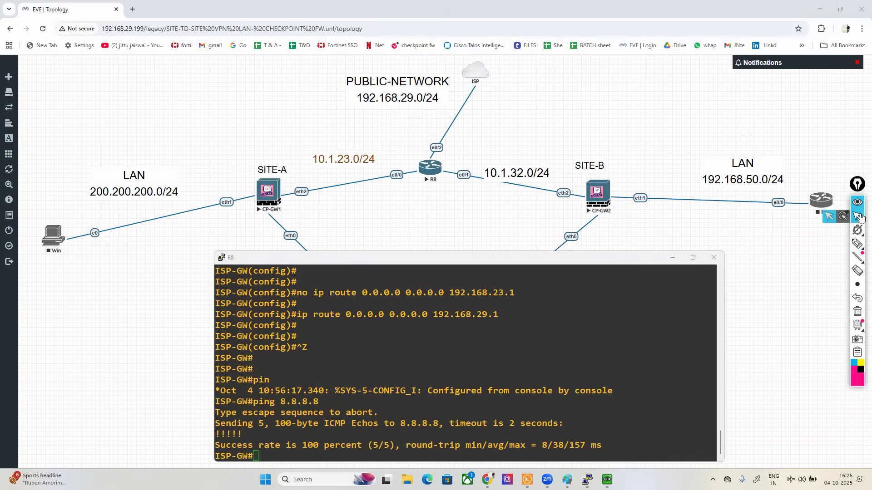
{"action": "left_click", "coordinate": [474, 218]}
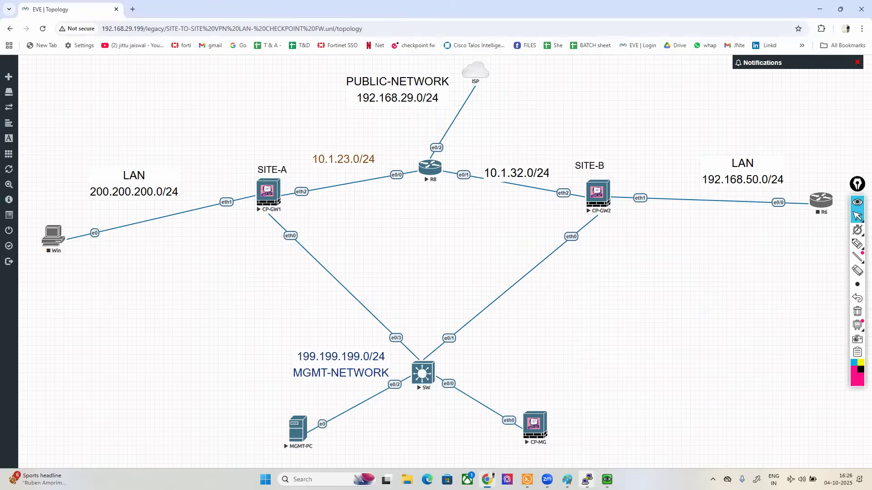
Step: Open the CP-GW1 console, move its window below the SITE-A label, and log in as admin with the account password
{"action": "mouse_move", "coordinate": [587, 480]}
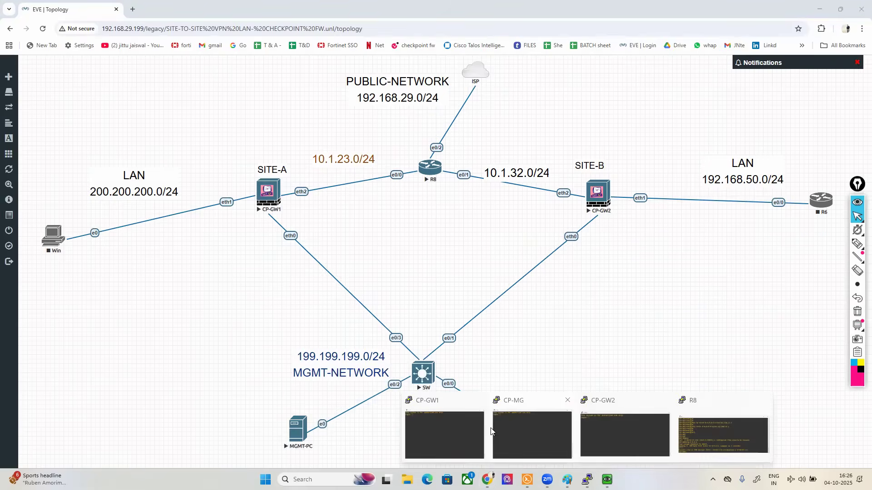
{"action": "left_click", "coordinate": [443, 431]}
{"action": "left_click_drag", "start_coordinate": [407, 172], "coordinate": [75, 199]}
{"action": "type", "text": "admin"}
{"action": "key", "text": "Return"}
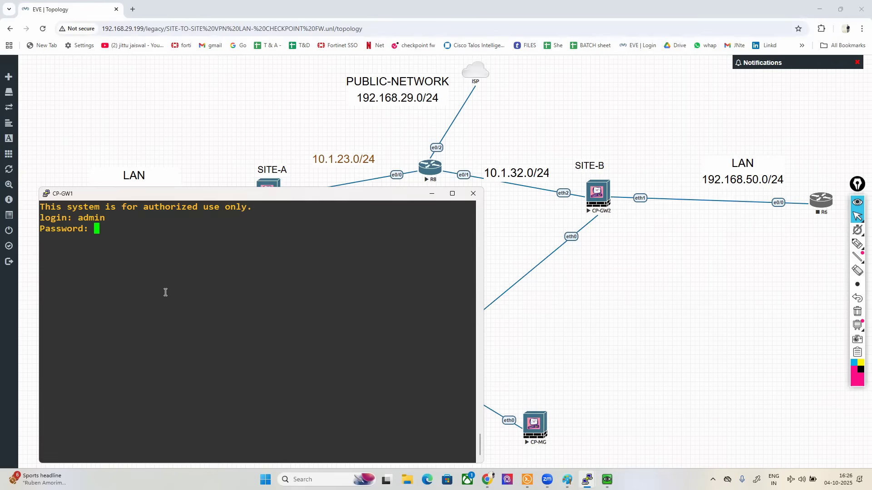
{"action": "key", "text": "Return"}
Step: Show the configuration of interface eth0 on the SITE-A gateway
{"action": "key", "text": "Return"}
{"action": "key", "text": "Return"}
{"action": "key", "text": "Return"}
{"action": "type", "text": "show int"}
{"action": "key", "text": "Tab"}
{"action": "type", "text": "e"}
{"action": "key", "text": "Tab"}
{"action": "type", "text": "th0"}
Step: Show the configuration of interfaces eth1 and eth2 on the SITE-A gateway
{"action": "key", "text": "Return"}
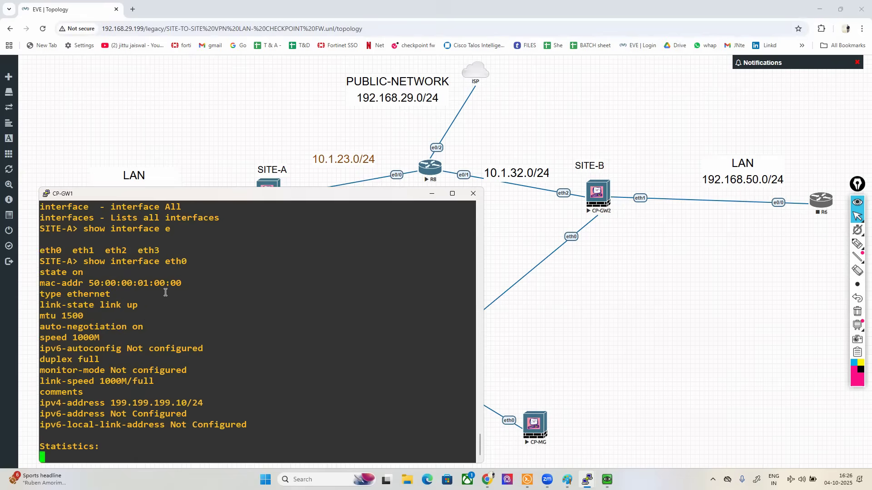
{"action": "key", "text": "Up"}
{"action": "key", "text": "BackSpace"}
{"action": "type", "text": "1"}
{"action": "key", "text": "Return"}
{"action": "key", "text": "Up"}
{"action": "type", "text": "2"}
Step: Show the routing table of the SITE-A gateway and highlight its default route
{"action": "key", "text": "Return"}
{"action": "type", "text": "show routw"}
{"action": "key", "text": "Return"}
{"action": "key", "text": "Up"}
{"action": "key", "text": "BackSpace"}
{"action": "key", "text": "BackSpace"}
{"action": "type", "text": "te"}
{"action": "key", "text": "Tab"}
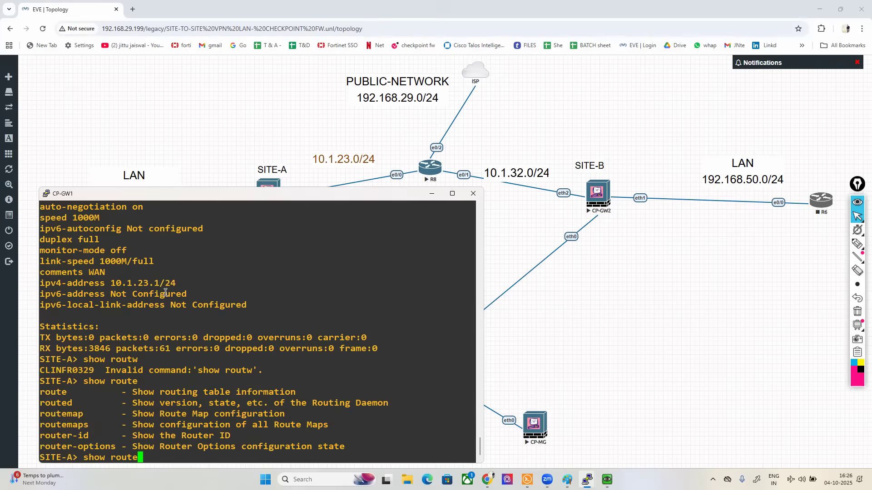
{"action": "key", "text": "Return"}
{"action": "left_click_drag", "start_coordinate": [47, 381], "coordinate": [131, 378]}
{"action": "double_click", "coordinate": [131, 378]}
Step: Ping 10.1.32.1 from the SITE-A gateway to test reachability of SITE-B's WAN interface
{"action": "type", "text": "ping 10.1.32.1"}
{"action": "key", "text": "Return"}
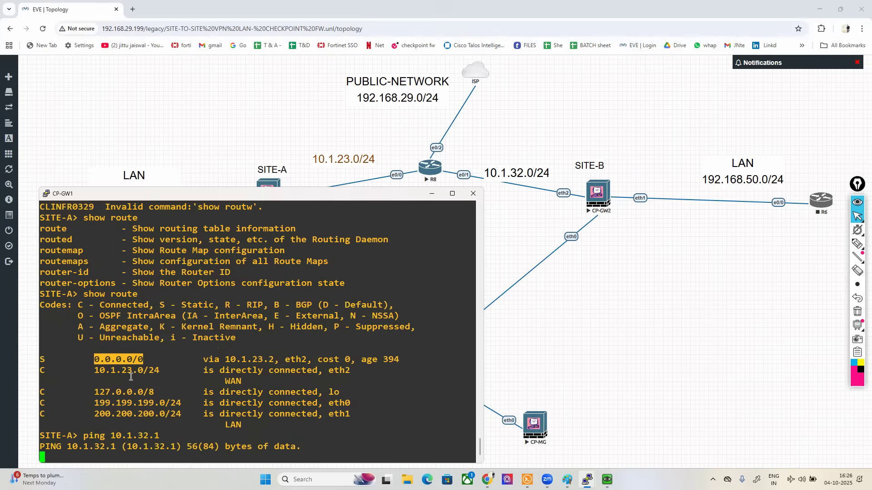
Step: Draw a freehand path from SITE-A to SITE-B's eth2 interface, then clear the drawing and return to the normal pointer
{"action": "left_click", "coordinate": [857, 245]}
{"action": "mouse_move", "coordinate": [303, 182]}
{"action": "left_mouse_down"}
{"action": "mouse_move", "coordinate": [283, 186]}
{"action": "mouse_move", "coordinate": [323, 200]}
{"action": "mouse_move", "coordinate": [318, 149]}
{"action": "mouse_move", "coordinate": [535, 133]}
{"action": "mouse_move", "coordinate": [581, 182]}
{"action": "mouse_move", "coordinate": [550, 179]}
{"action": "mouse_move", "coordinate": [575, 213]}
{"action": "mouse_move", "coordinate": [579, 177]}
{"action": "left_mouse_up"}
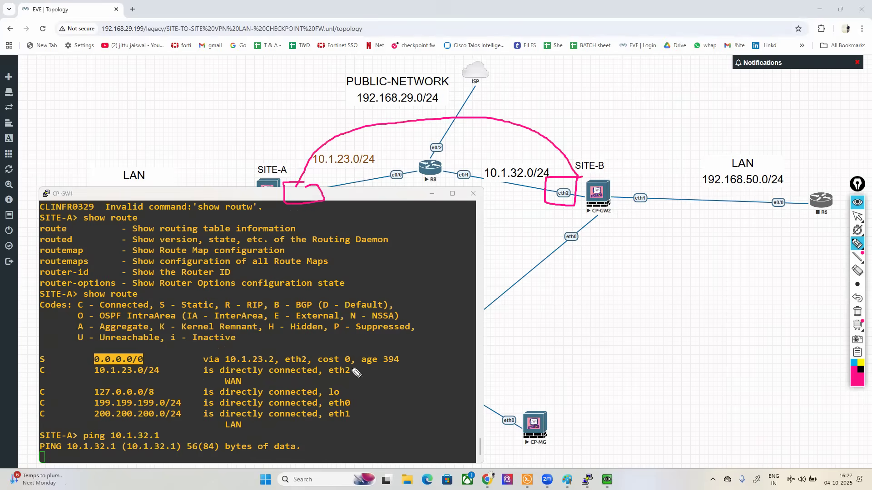
{"action": "left_click", "coordinate": [857, 312]}
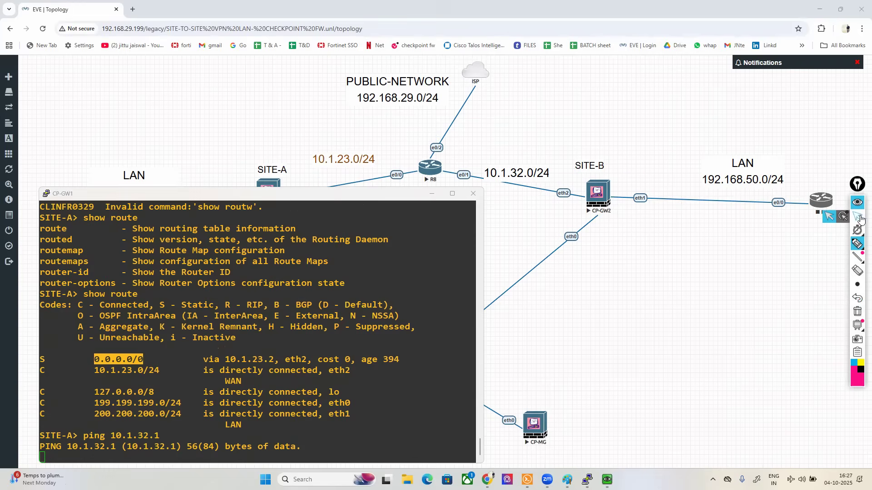
{"action": "left_click", "coordinate": [861, 219]}
Step: Stop the running ping on the SITE-A gateway
{"action": "left_click", "coordinate": [249, 336]}
{"action": "key", "text": "ctrl+c"}
{"action": "key", "text": "Return"}
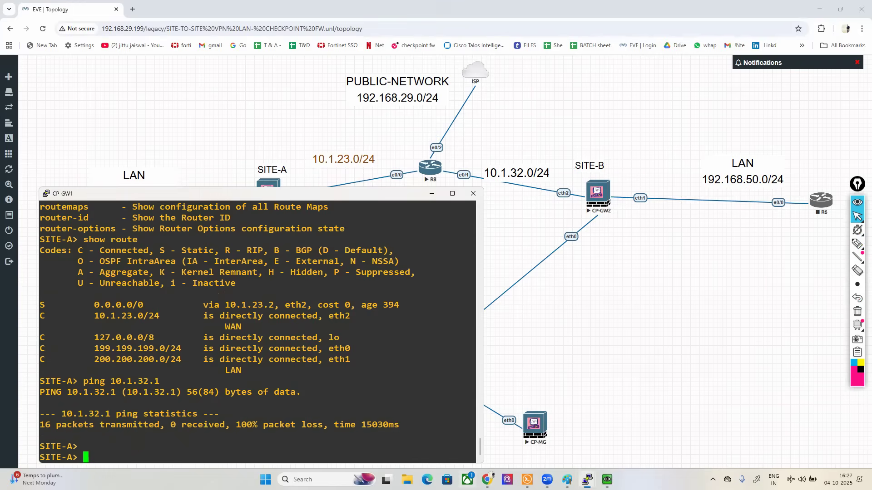
Step: Bring up the CP-GW2 console and log in as admin with the account password
{"action": "mouse_move", "coordinate": [587, 480]}
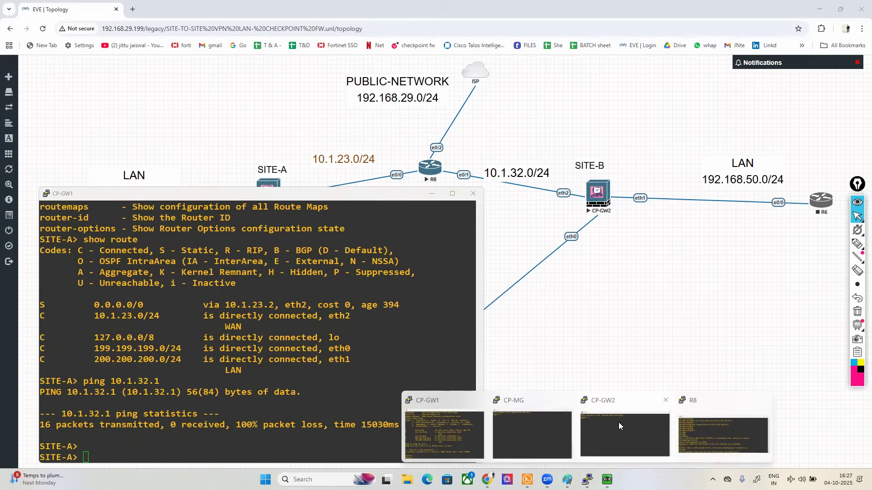
{"action": "left_click", "coordinate": [617, 422]}
{"action": "type", "text": "admin"}
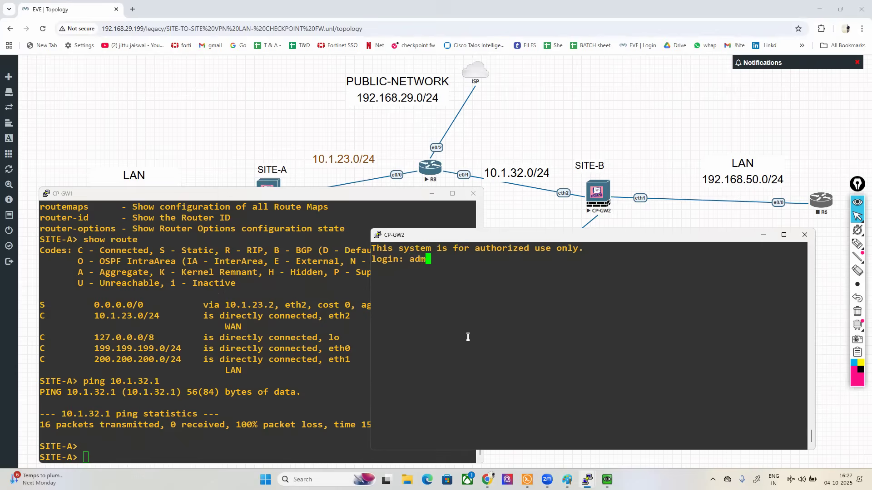
{"action": "key", "text": "Return"}
{"action": "key", "text": "Return"}
{"action": "key", "text": "Return"}
{"action": "key", "text": "Return"}
Step: Show the configuration of interface eth0 on the SITE-B gateway
{"action": "type", "text": "show int"}
{"action": "key", "text": "Tab"}
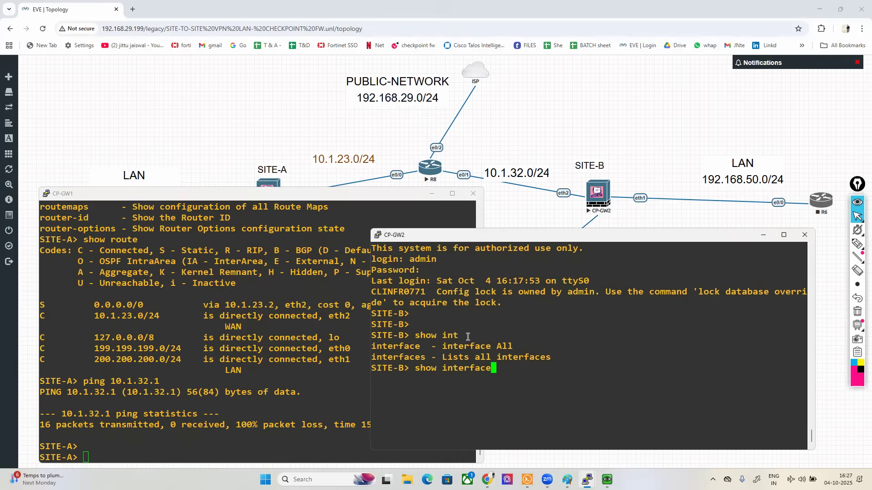
{"action": "key", "text": "Tab"}
{"action": "type", "text": "0"}
{"action": "key", "text": "BackSpace"}
{"action": "type", "text": "eth0"}
{"action": "key", "text": "Tab"}
{"action": "type", "text": "0"}
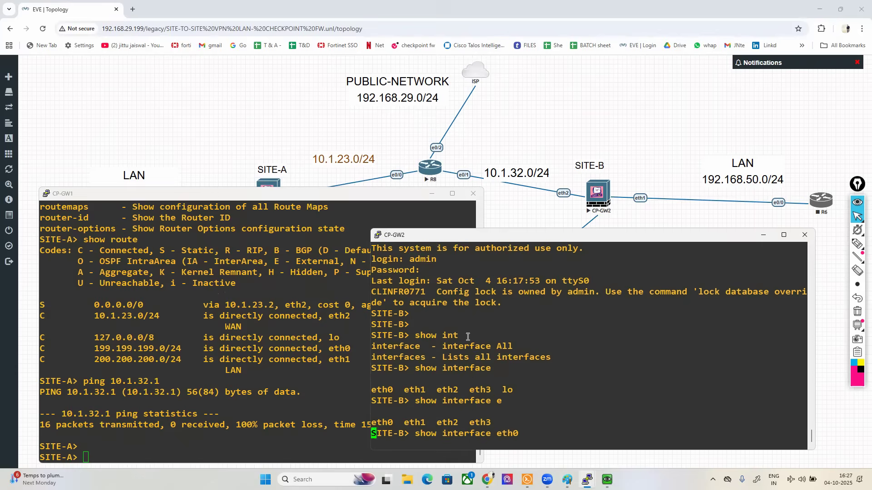
{"action": "key", "text": "Return"}
Step: Show the configuration of interfaces eth1 and eth2 on the SITE-B gateway
{"action": "key", "text": "Up"}
{"action": "key", "text": "BackSpace"}
{"action": "type", "text": "1"}
{"action": "key", "text": "Return"}
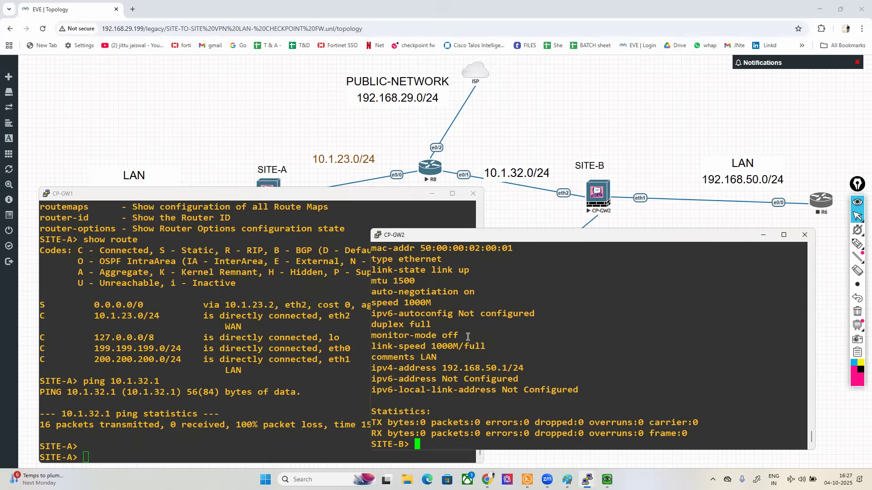
{"action": "key", "text": "Up"}
{"action": "key", "text": "BackSpace"}
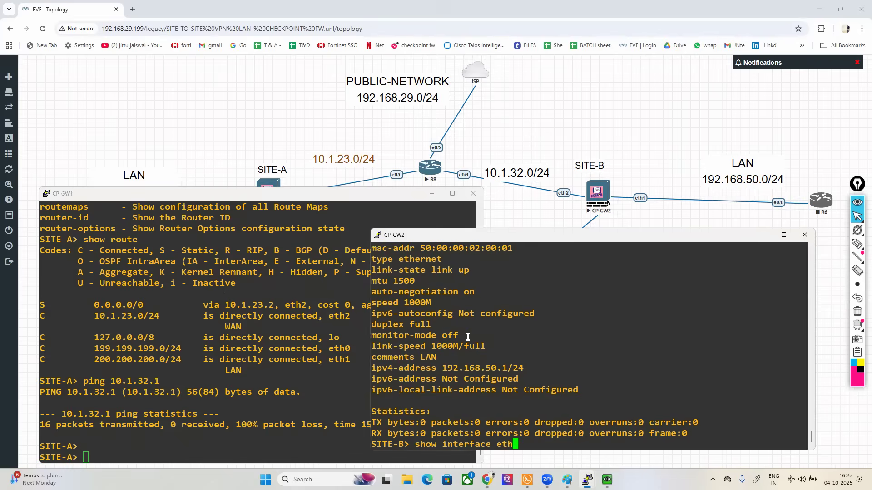
{"action": "type", "text": "2"}
{"action": "key", "text": "Return"}
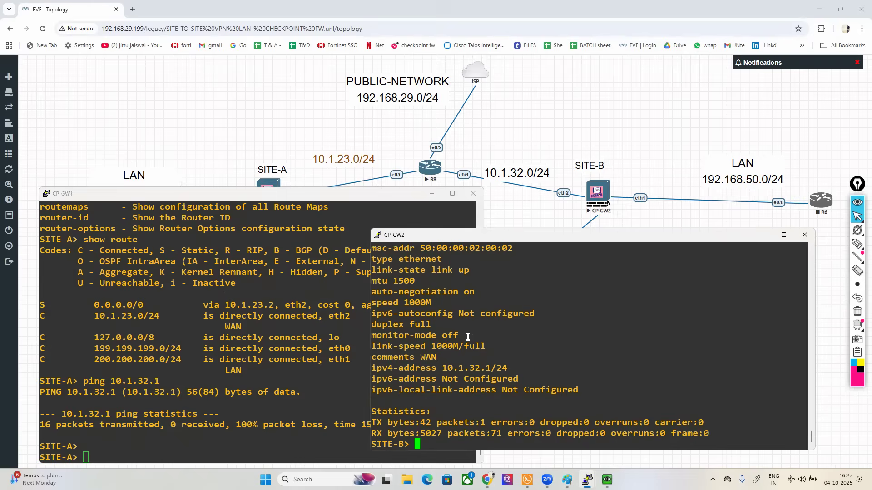
Step: Show the routing table of the SITE-B gateway and highlight its default route
{"action": "key", "text": "Return"}
{"action": "key", "text": "Return"}
{"action": "type", "text": "show o"}
{"action": "key", "text": "BackSpace"}
{"action": "type", "text": "route"}
{"action": "key", "text": "Return"}
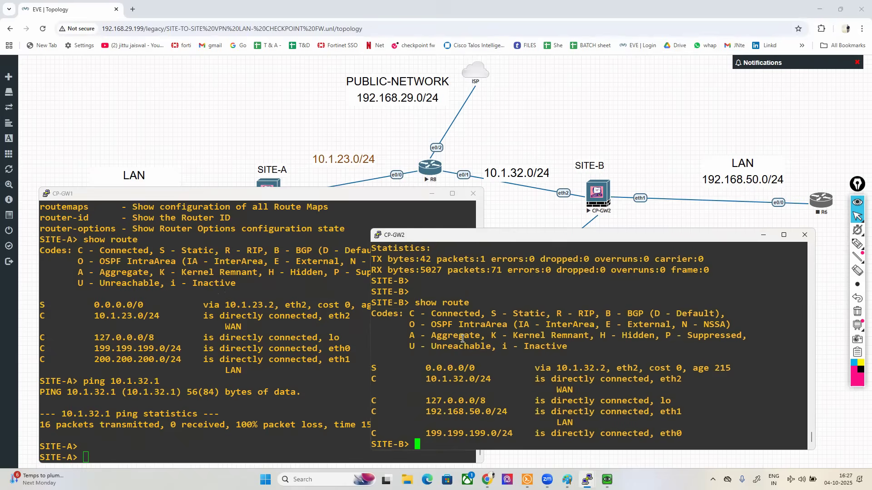
{"action": "left_click_drag", "start_coordinate": [381, 368], "coordinate": [707, 365]}
{"action": "left_click", "coordinate": [707, 365]}
Step: Switch to the MGMT-PC virtual machine and minimize its browser to reach the SmartConsole login
{"action": "left_click", "coordinate": [291, 113]}
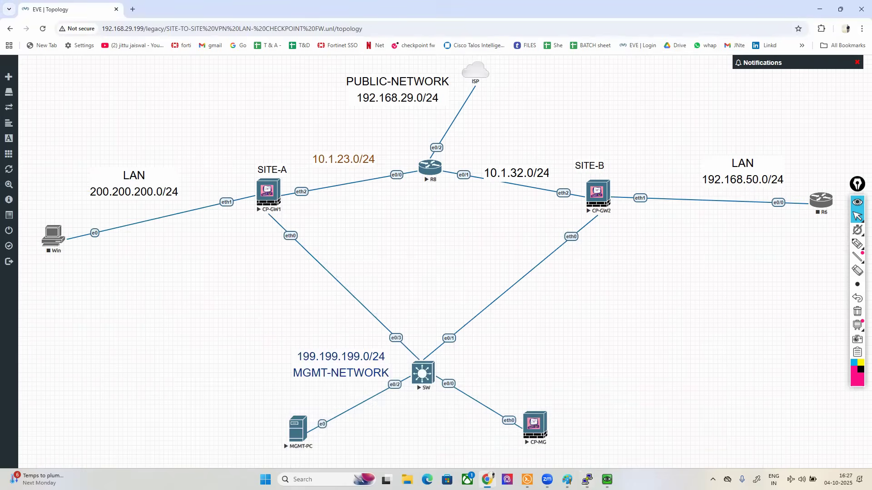
{"action": "left_click", "coordinate": [607, 480]}
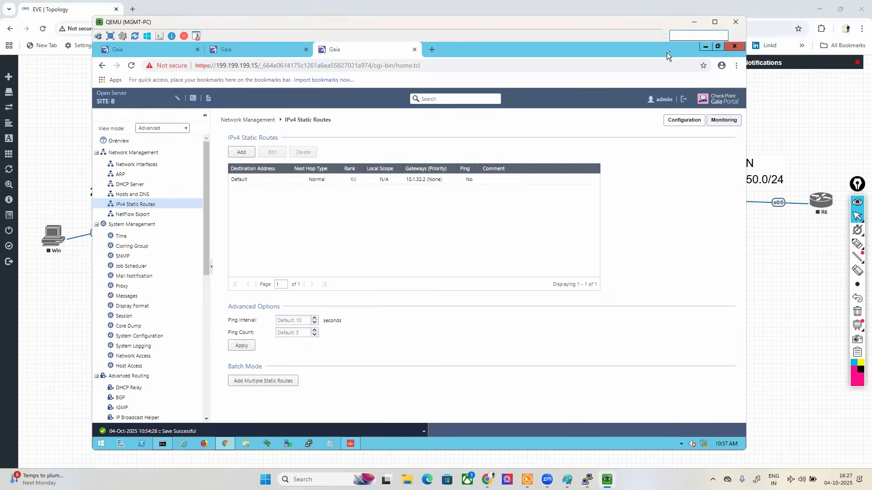
{"action": "left_click", "coordinate": [705, 46]}
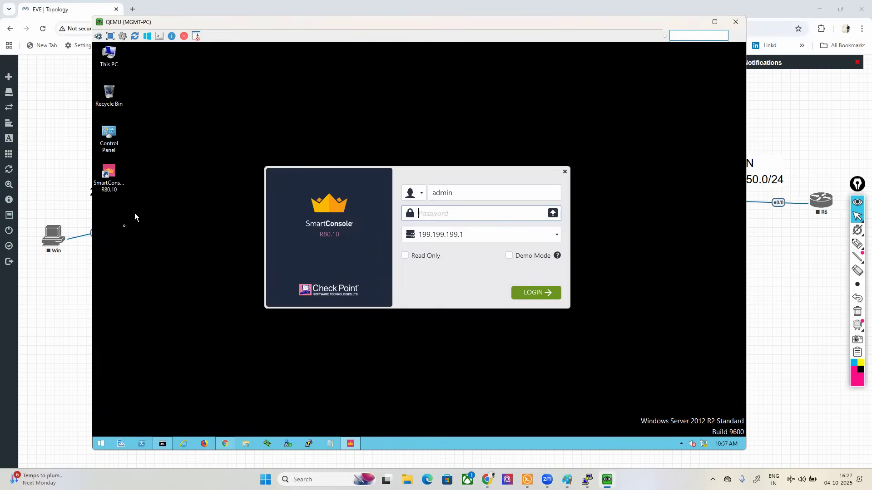
Step: Log in to SmartConsole on 199.199.199.1 as admin with the account password, accept the server fingerprint, and reposition the MGMT-PC window
{"action": "left_click", "coordinate": [501, 215]}
{"action": "type", "text": "a"}
{"action": "key", "text": "BackSpace"}
{"action": "type", "text": "a"}
{"action": "key", "text": "BackSpace"}
{"action": "key", "text": "Caps_Lock"}
{"action": "type", "text": "A"}
{"action": "key", "text": "Caps_Lock"}
{"action": "type", "text": "bc@123"}
{"action": "left_click", "coordinate": [536, 294]}
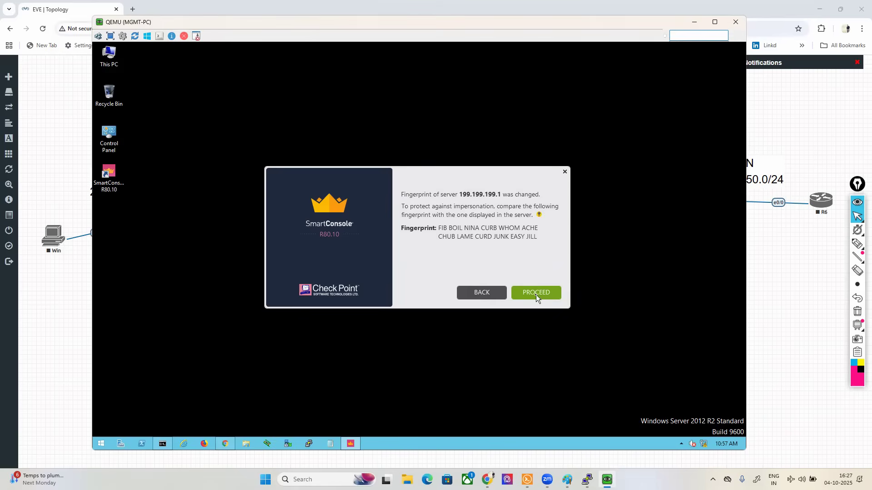
{"action": "left_click", "coordinate": [536, 295]}
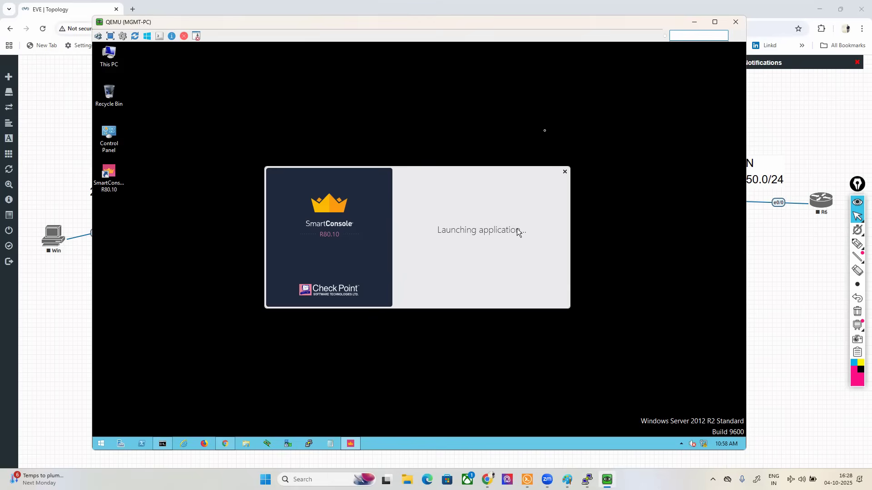
{"action": "left_click_drag", "start_coordinate": [559, 43], "coordinate": [540, 46]}
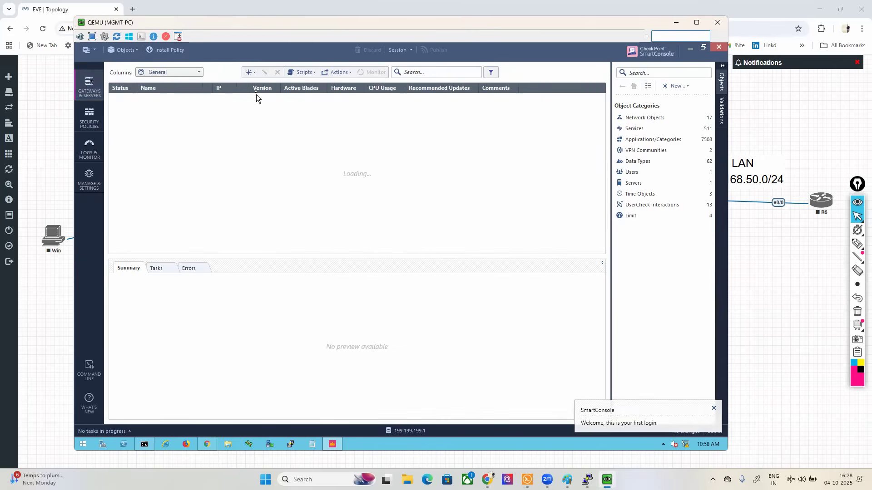
Step: Start a new gateway object named SITE-A with IPv4 address 199.199.199.10
{"action": "left_click", "coordinate": [250, 74]}
{"action": "left_click", "coordinate": [267, 84]}
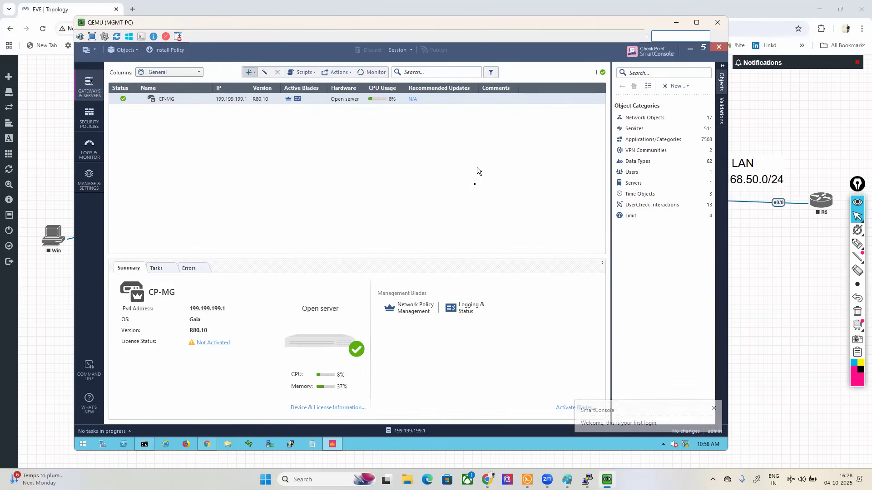
{"action": "left_click", "coordinate": [428, 246]}
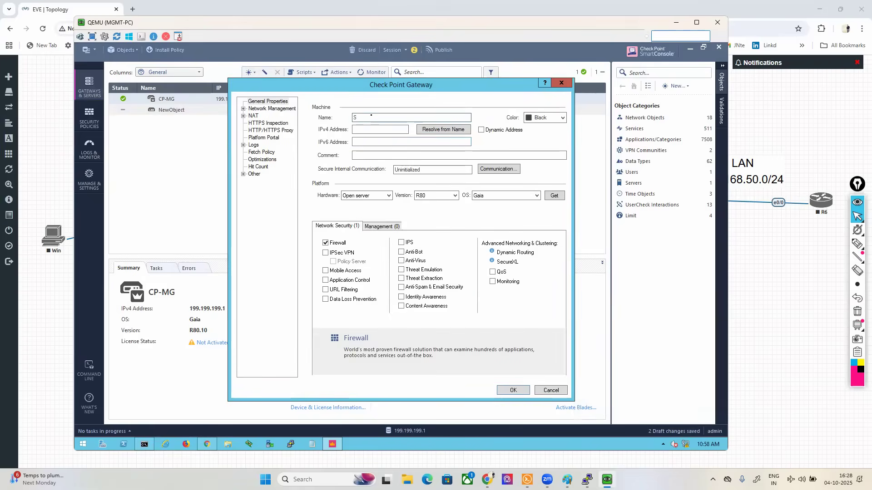
{"action": "type", "text": "-A"}
{"action": "key", "text": "Tab"}
{"action": "key", "text": "Tab"}
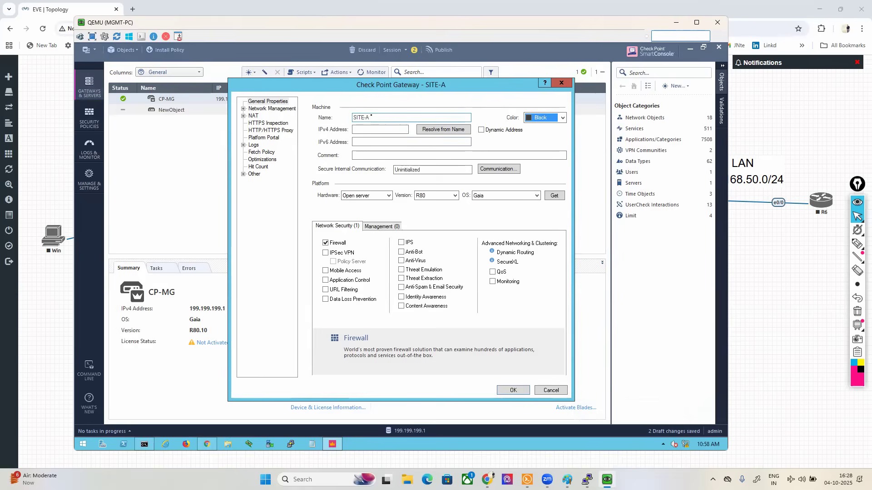
{"action": "type", "text": "199.199.199.10"}
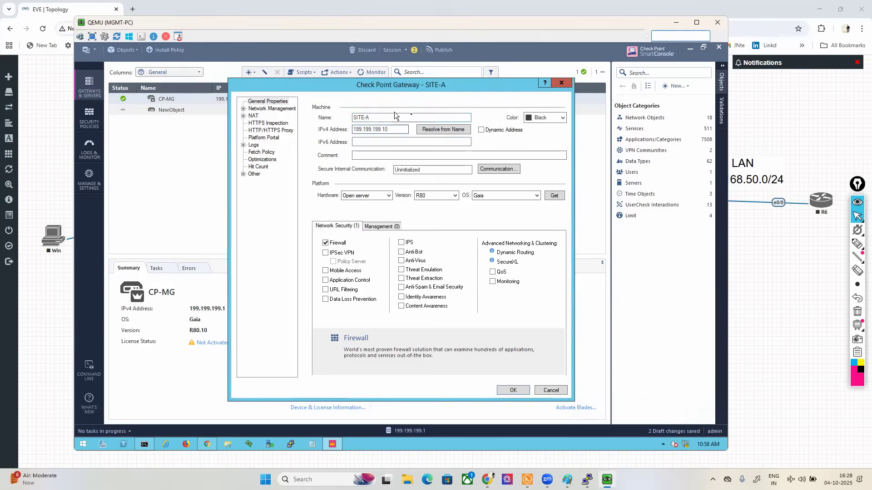
Step: Initialize trusted communication with SITE-A using the one-time password, and save the gateway object
{"action": "left_click", "coordinate": [490, 171]}
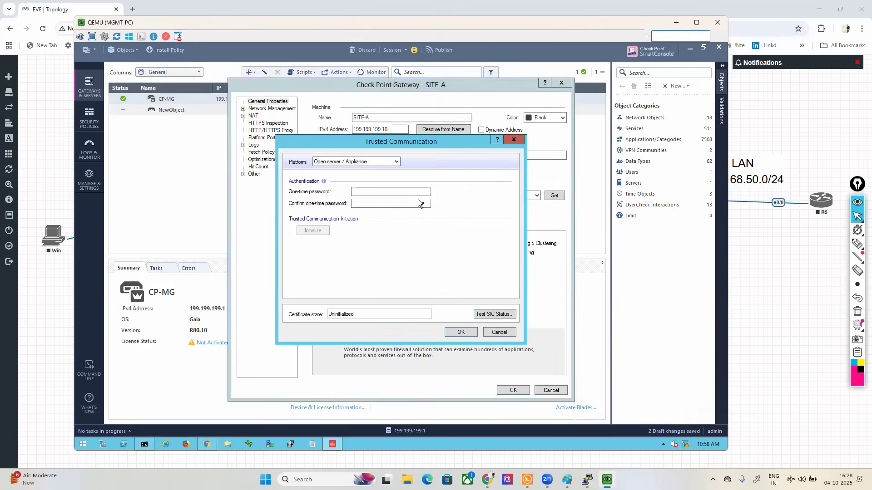
{"action": "left_click", "coordinate": [406, 192]}
{"action": "type", "text": "1"}
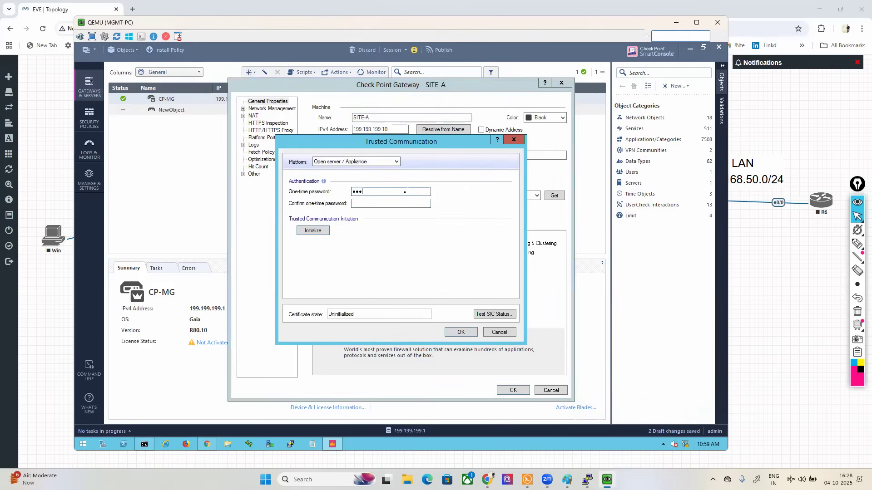
{"action": "key", "text": "Tab"}
{"action": "type", "text": "12345"}
{"action": "left_click", "coordinate": [322, 230]}
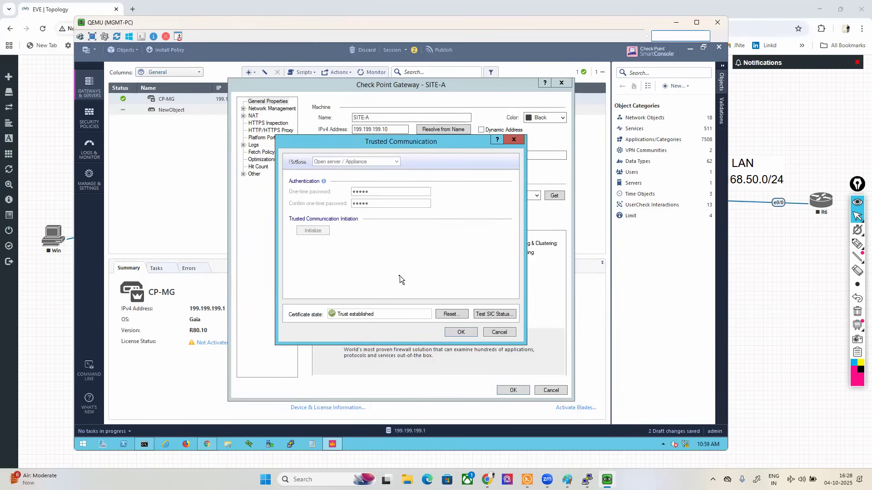
{"action": "left_click", "coordinate": [460, 333]}
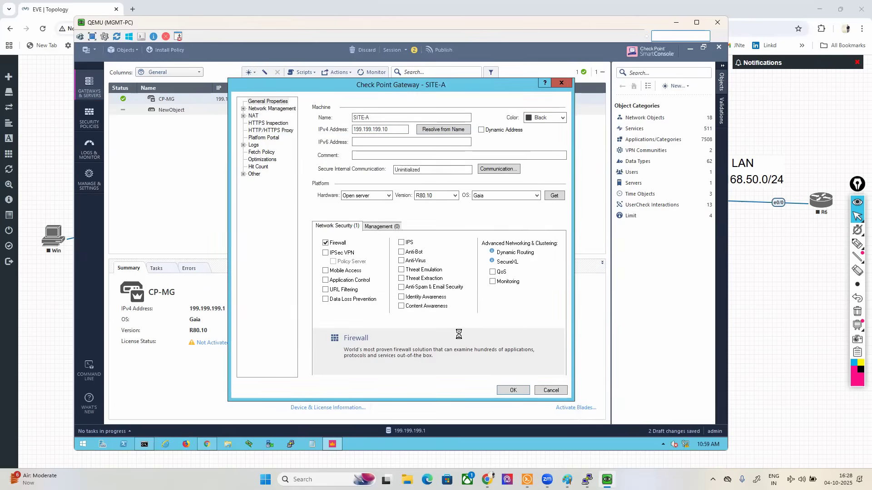
{"action": "left_click", "coordinate": [439, 318]}
{"action": "left_click", "coordinate": [514, 392]}
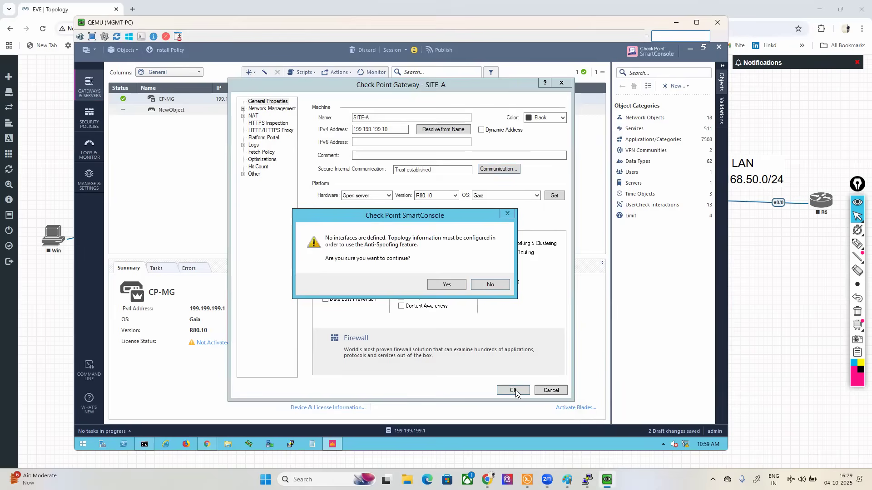
{"action": "left_click", "coordinate": [444, 286]}
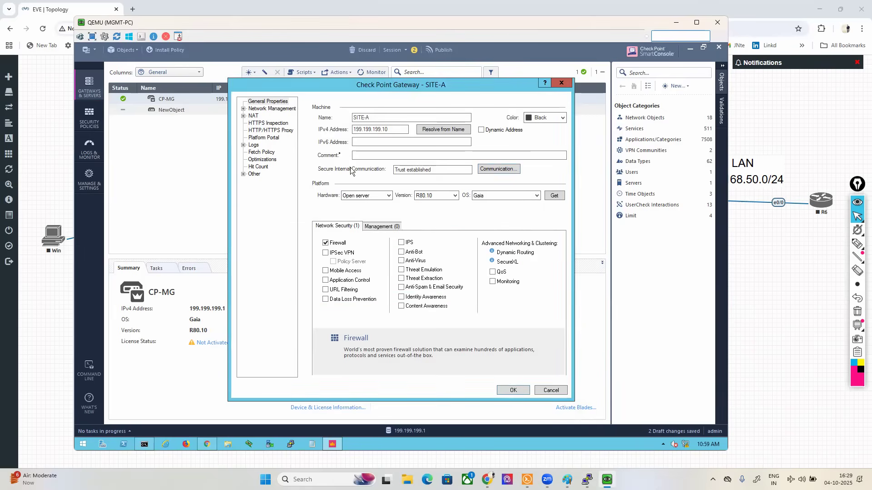
Step: Start a second gateway object named SITE-B with IPv4 address 199.199.199.15
{"action": "left_click", "coordinate": [252, 73]}
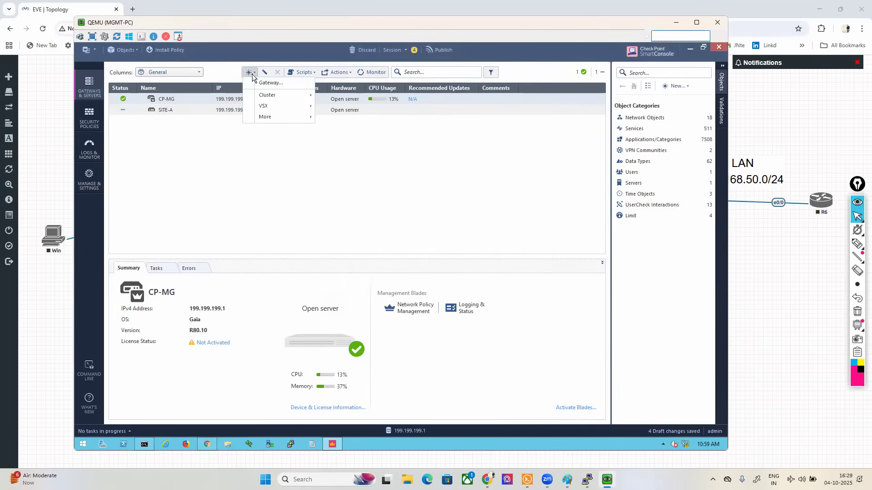
{"action": "left_click", "coordinate": [273, 84]}
{"action": "left_click", "coordinate": [427, 253]}
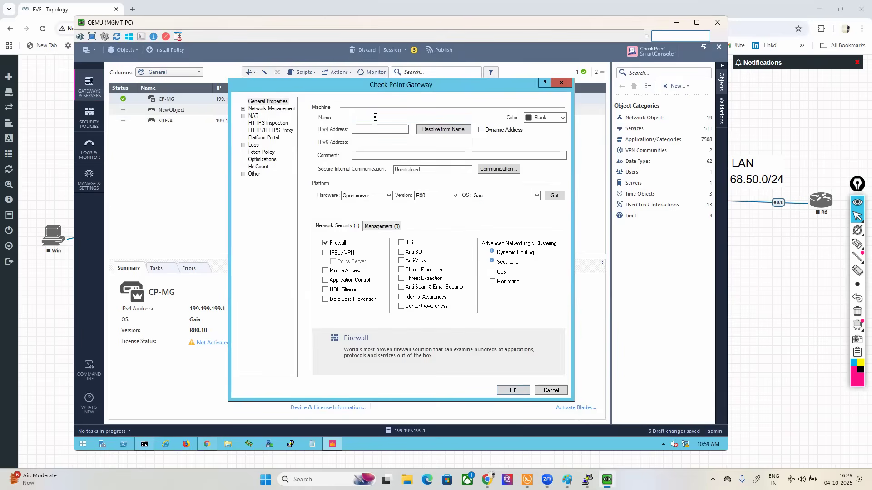
{"action": "type", "text": "CP-"}
{"action": "key", "text": "BackSpace"}
{"action": "key", "text": "BackSpace"}
{"action": "key", "text": "BackSpace"}
{"action": "type", "text": "SITE-B"}
{"action": "left_click", "coordinate": [377, 129]}
{"action": "type", "text": "19"}
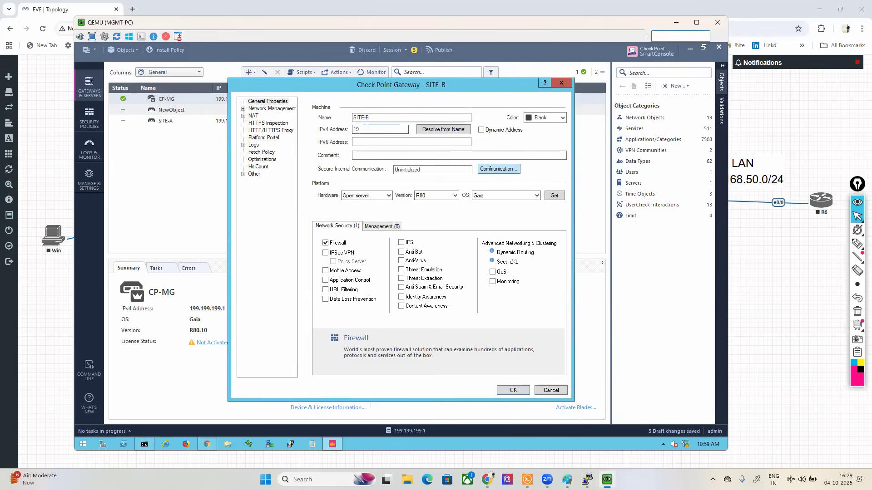
{"action": "type", "text": "9.199.199.15"}
Step: Initialize trusted communication with SITE-B using the one-time password, and close the retrieved topology results
{"action": "left_click", "coordinate": [493, 169]}
{"action": "left_click", "coordinate": [376, 193]}
{"action": "type", "text": "vpn12"}
{"action": "key", "text": "Tab"}
{"action": "type", "text": "vpn12"}
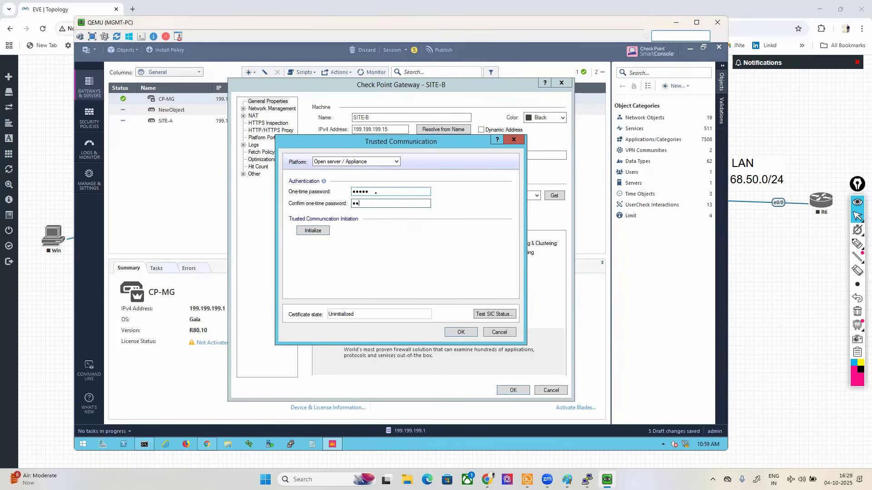
{"action": "left_click", "coordinate": [317, 229]}
{"action": "left_click", "coordinate": [460, 333]}
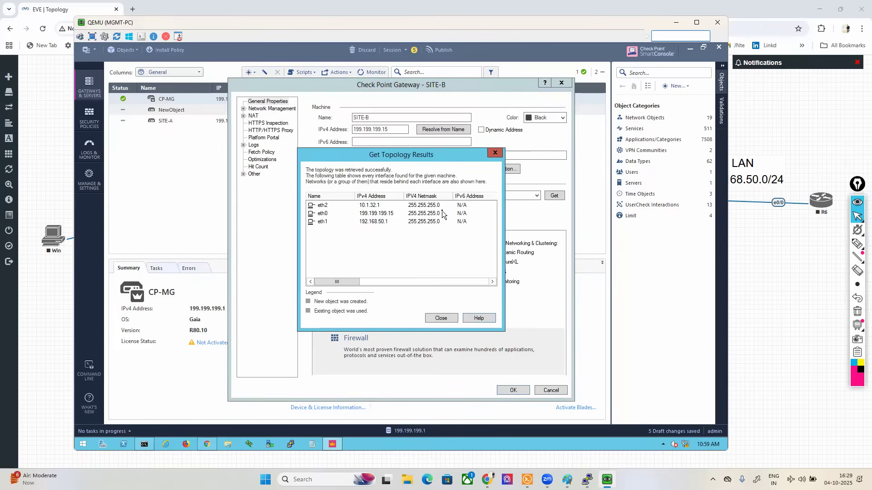
{"action": "left_click", "coordinate": [443, 319]}
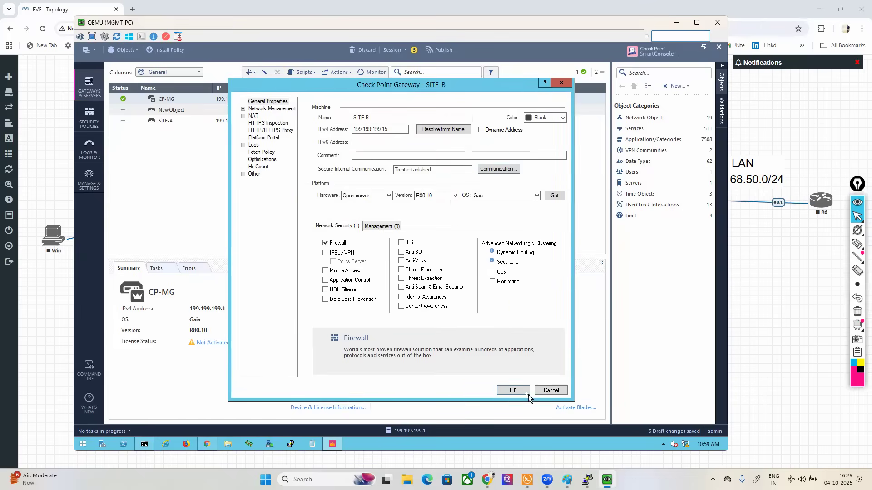
Step: Save the SITE-B gateway object without defined interfaces, and widen the IP column in the gateway list
{"action": "left_click", "coordinate": [504, 389]}
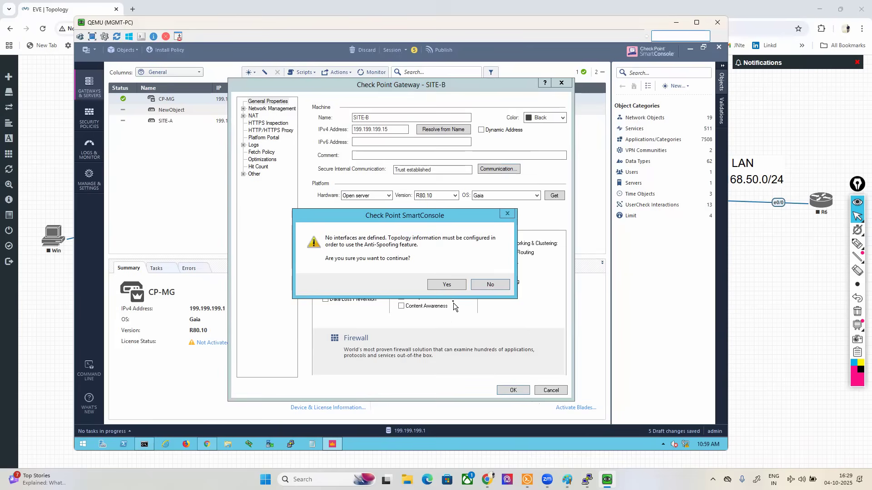
{"action": "left_click", "coordinate": [439, 284]}
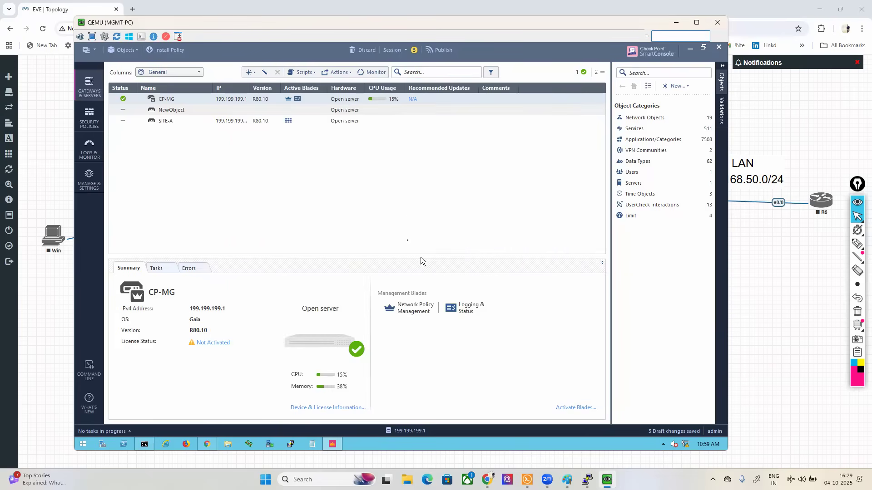
{"action": "left_click_drag", "start_coordinate": [249, 88], "coordinate": [275, 88]}
Step: Publish the session changes and install the Standard policy on SITE-A and SITE-B, showing the installation task's progress
{"action": "left_click", "coordinate": [439, 50]}
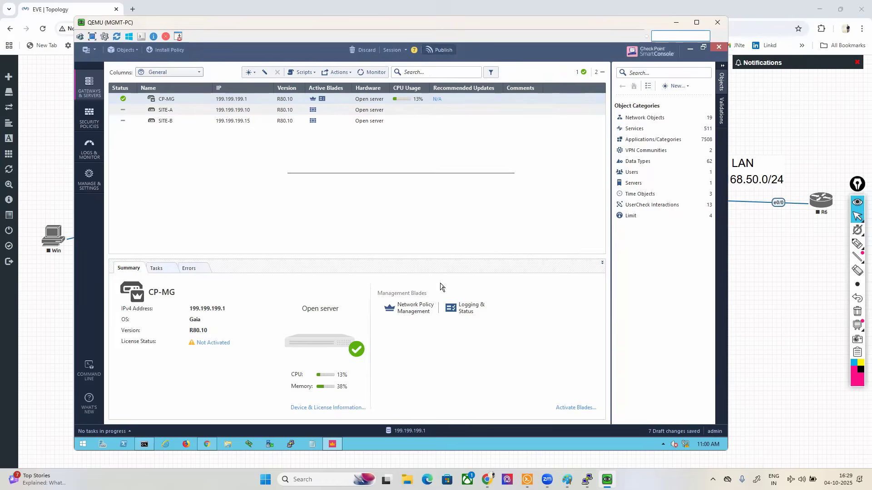
{"action": "left_click", "coordinate": [445, 296]}
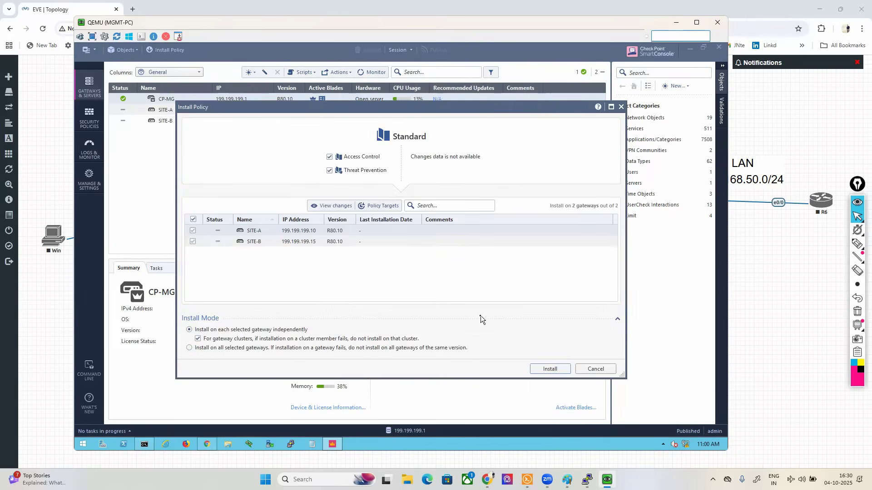
{"action": "left_click", "coordinate": [548, 369]}
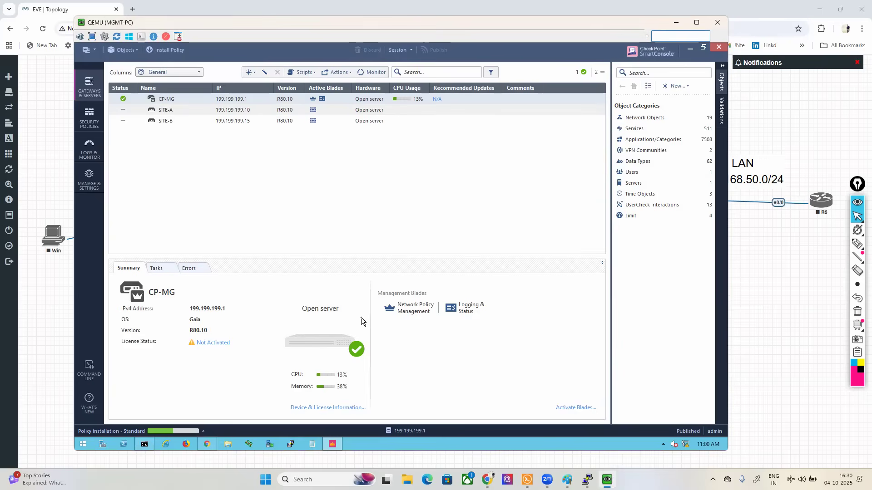
{"action": "left_click", "coordinate": [203, 431]}
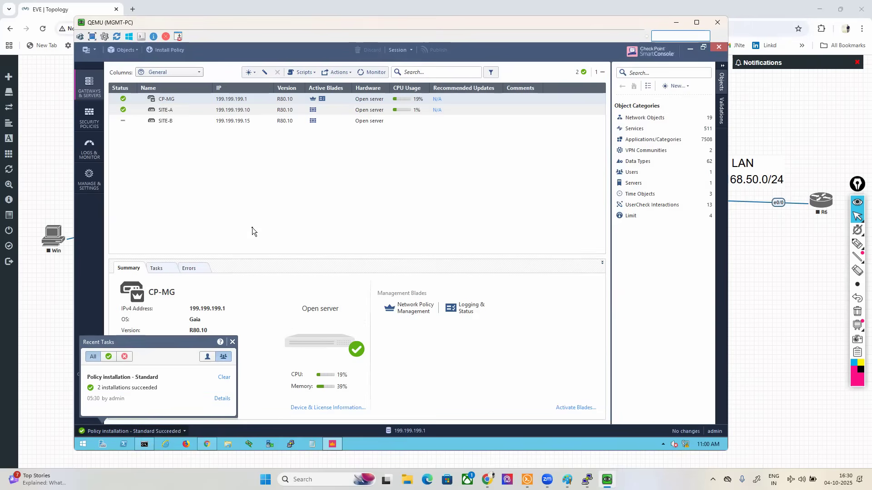
Step: Open the SITE-A gateway object and retrieve its network interfaces with their topology
{"action": "left_click", "coordinate": [166, 111]}
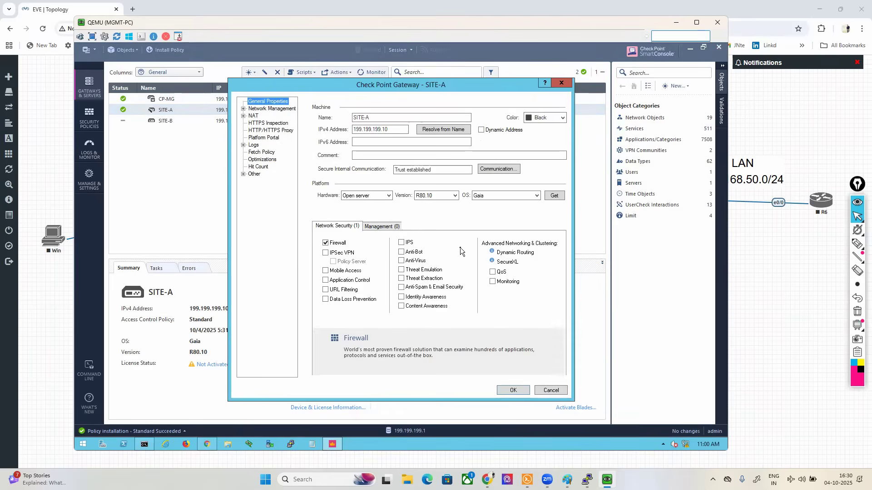
{"action": "left_click", "coordinate": [261, 110]}
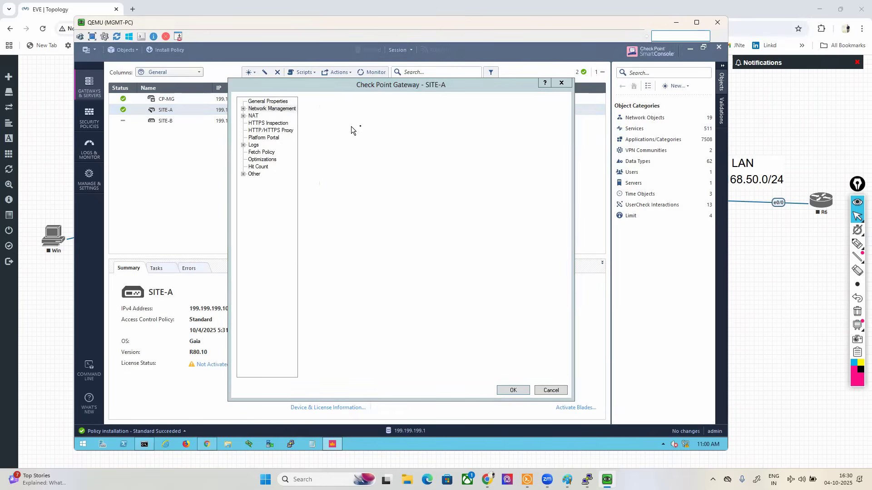
{"action": "left_click", "coordinate": [345, 110]}
{"action": "left_click", "coordinate": [357, 118]}
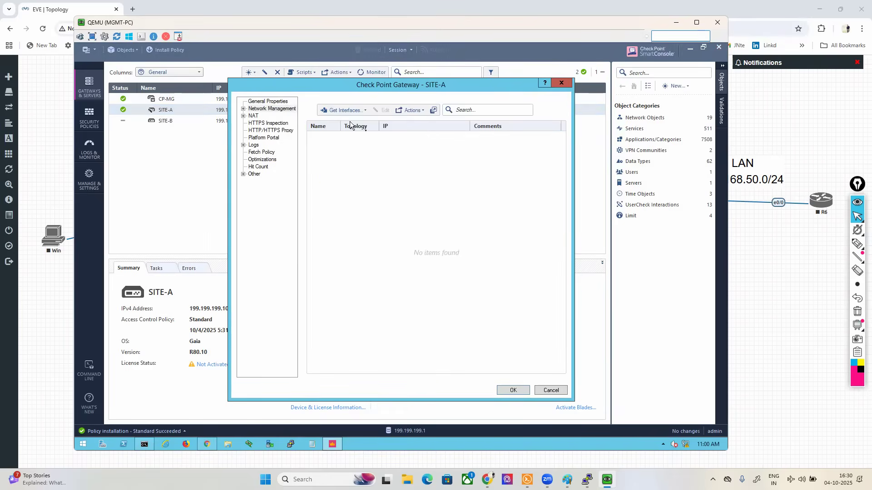
{"action": "left_click", "coordinate": [405, 318]}
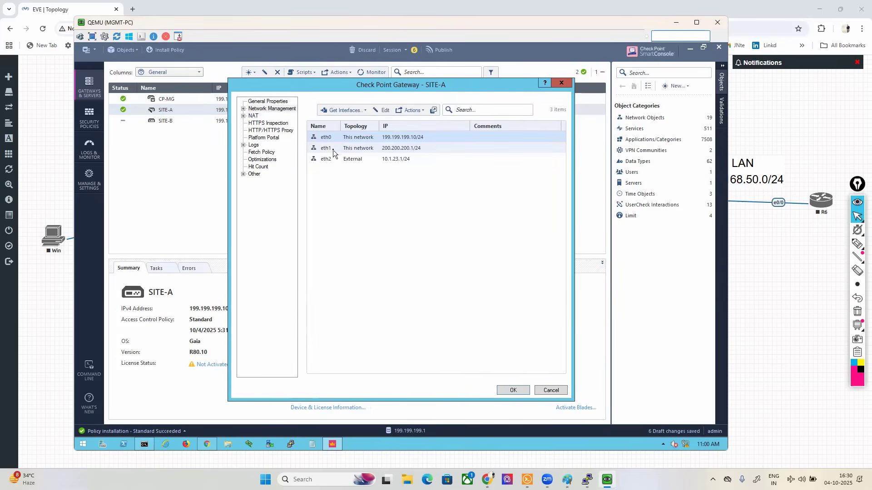
Step: Create a security zone named LAN-ZONE and assign it to SITE-A's eth1 interface
{"action": "left_click", "coordinate": [325, 152]}
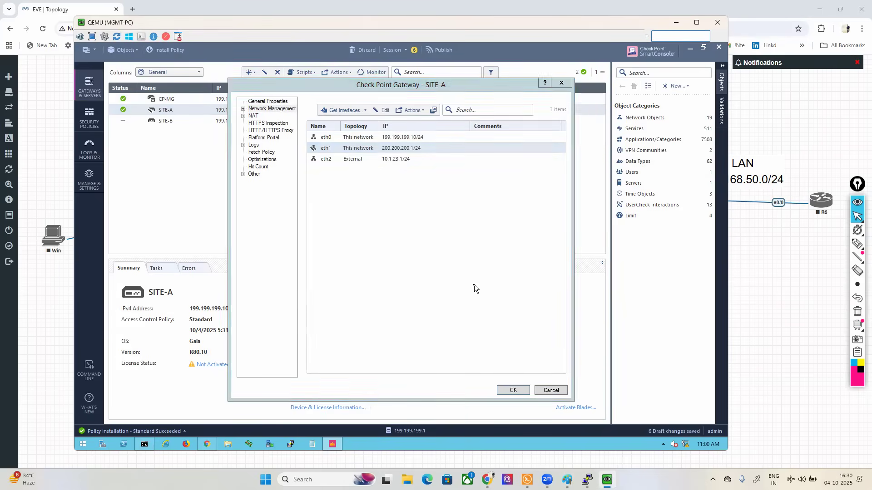
{"action": "left_click", "coordinate": [351, 279]}
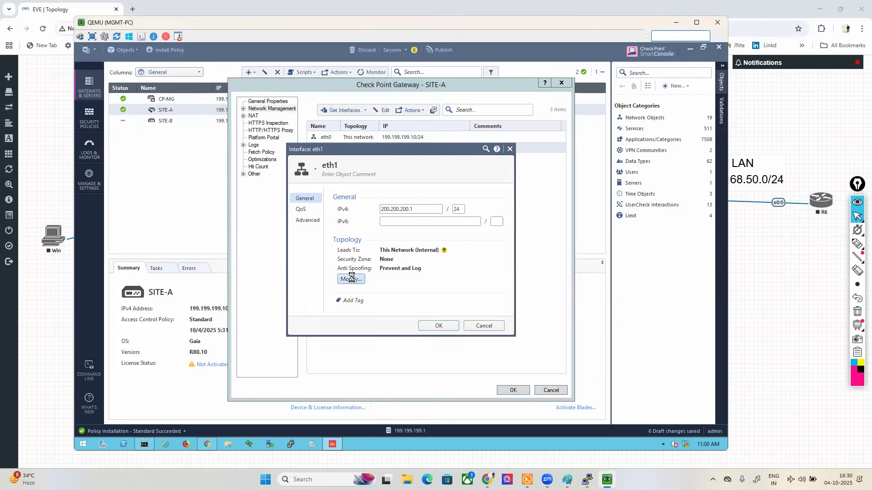
{"action": "left_click", "coordinate": [332, 312]}
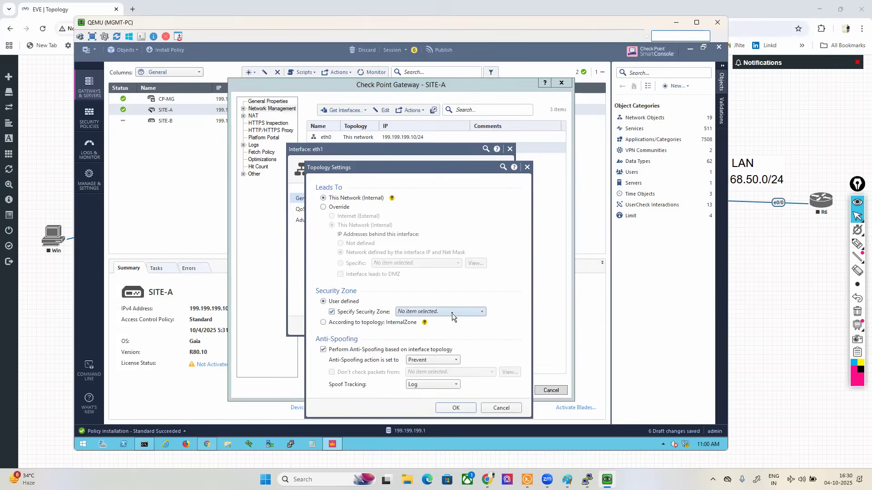
{"action": "left_click", "coordinate": [429, 311]}
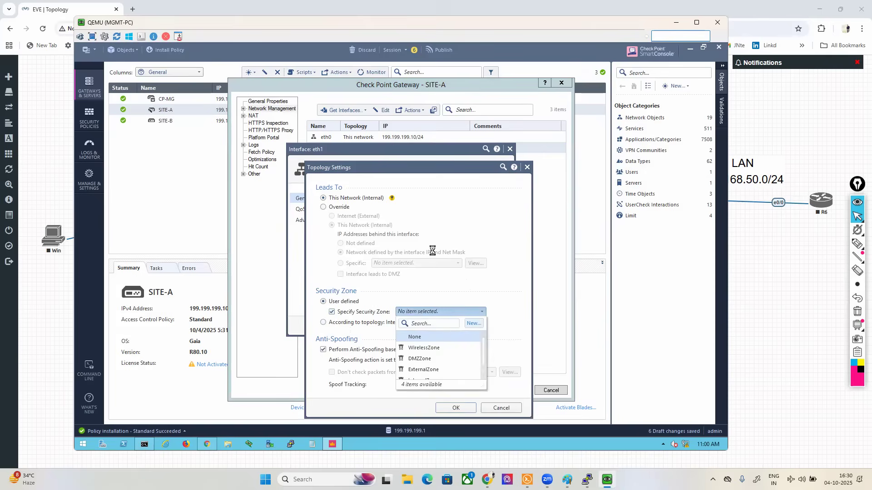
{"action": "left_click", "coordinate": [473, 324]}
{"action": "type", "text": "LAN"}
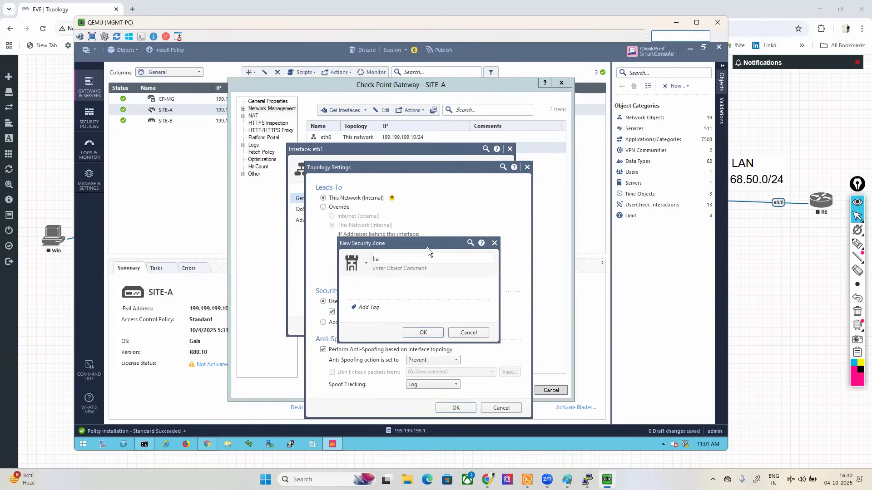
{"action": "type", "text": "-ZONE"}
{"action": "left_click", "coordinate": [423, 332]}
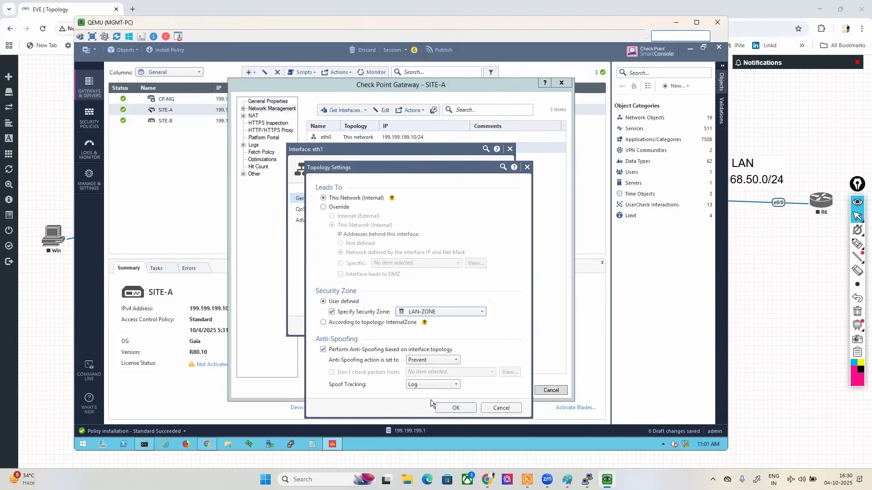
{"action": "left_click", "coordinate": [454, 408]}
{"action": "left_click", "coordinate": [438, 326]}
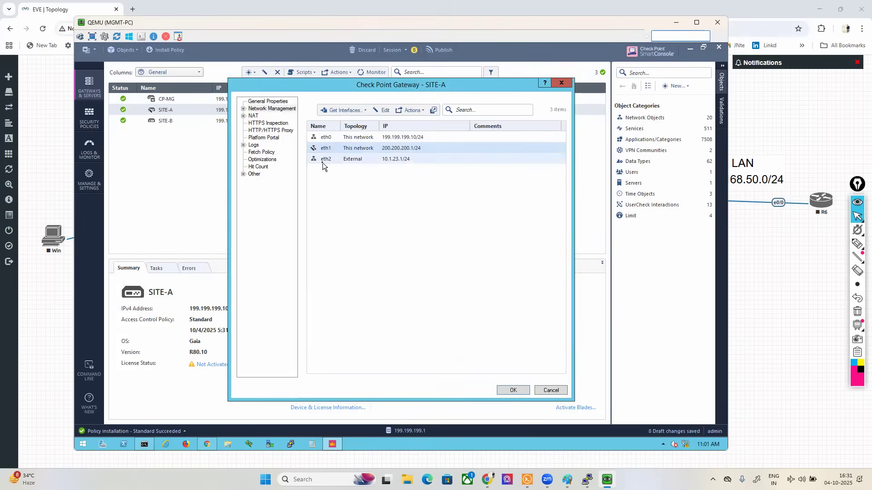
Step: Create a security zone named WAN-ZONE, assign it to SITE-A's eth2 interface, and save the gateway object
{"action": "double_click", "coordinate": [323, 162]}
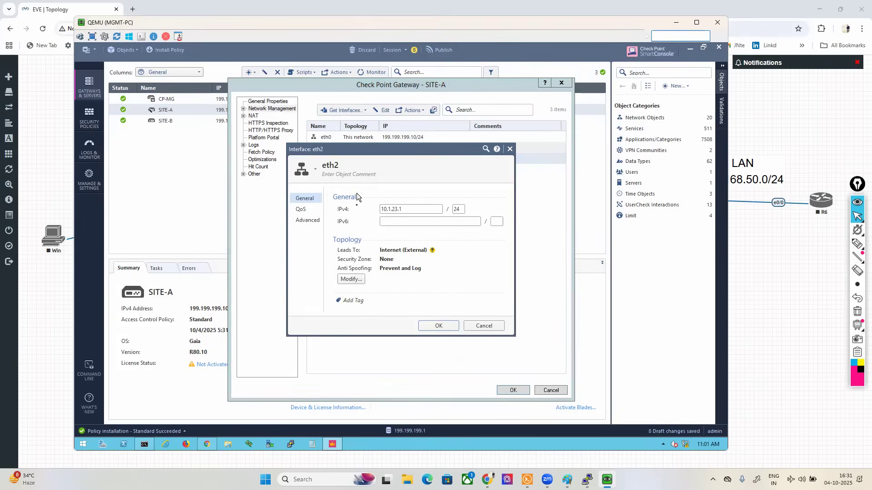
{"action": "left_click", "coordinate": [350, 279]}
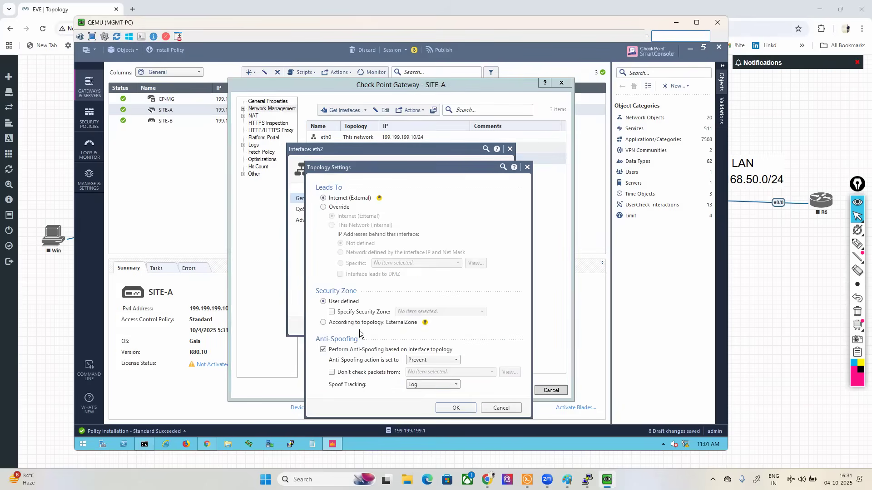
{"action": "left_click", "coordinate": [348, 314]}
{"action": "left_click", "coordinate": [451, 313]}
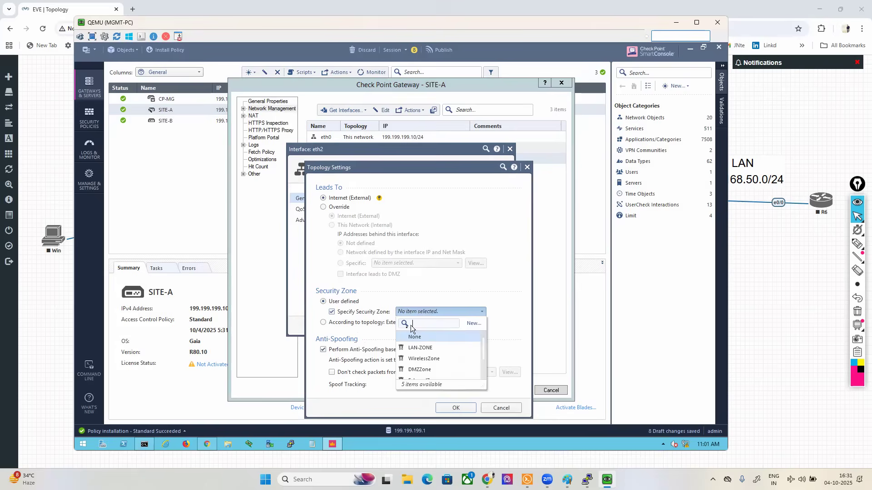
{"action": "left_click", "coordinate": [474, 323]}
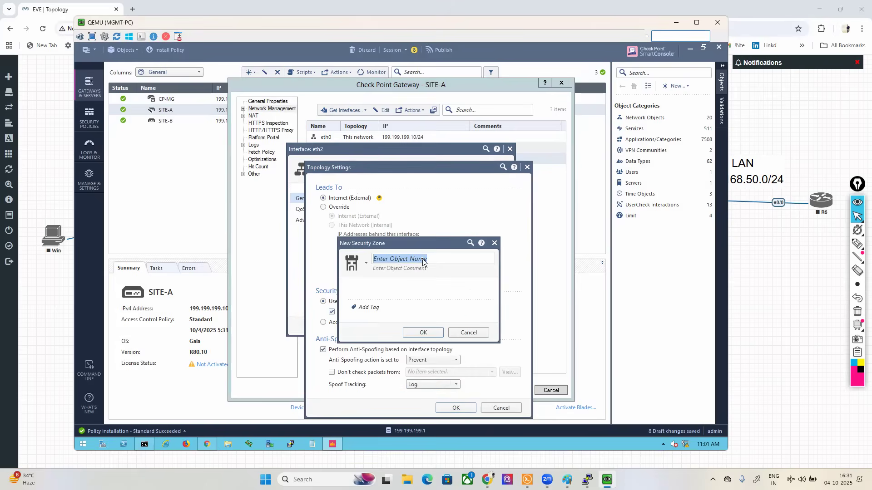
{"action": "type", "text": "WAN-ZON"}
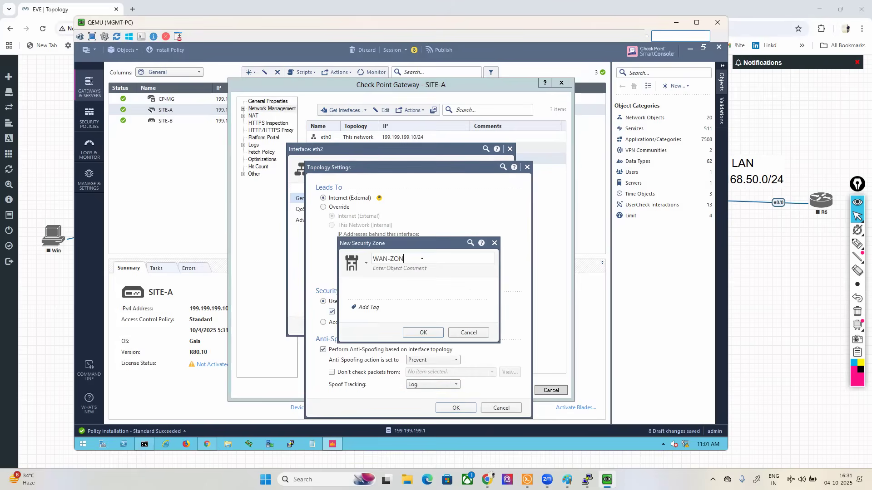
{"action": "type", "text": "E"}
{"action": "left_click", "coordinate": [422, 333]}
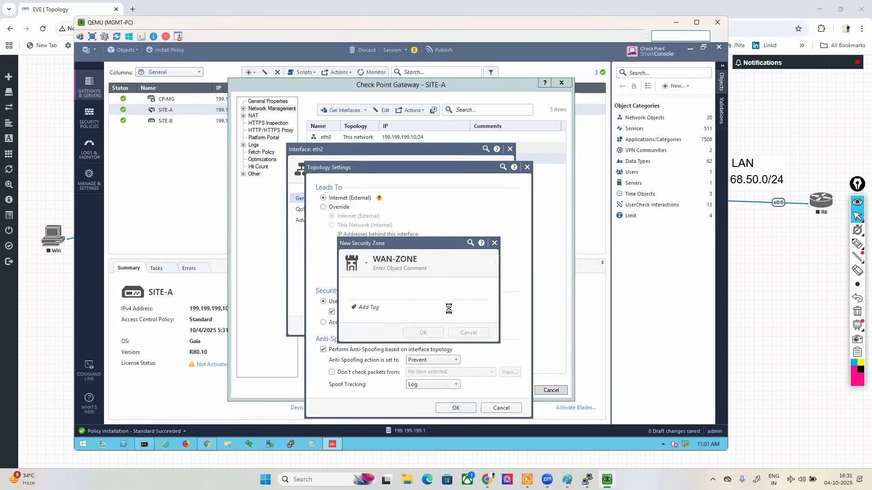
{"action": "left_click", "coordinate": [454, 408]}
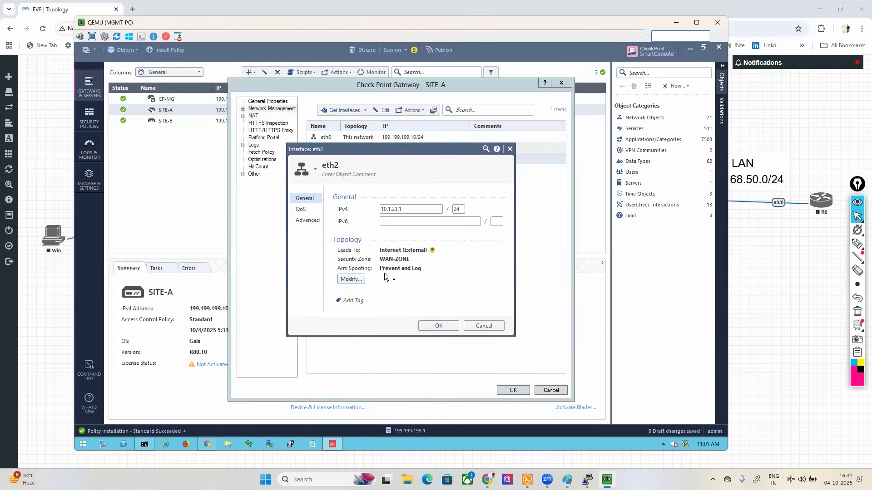
{"action": "left_click", "coordinate": [444, 328]}
{"action": "left_click", "coordinate": [512, 391]}
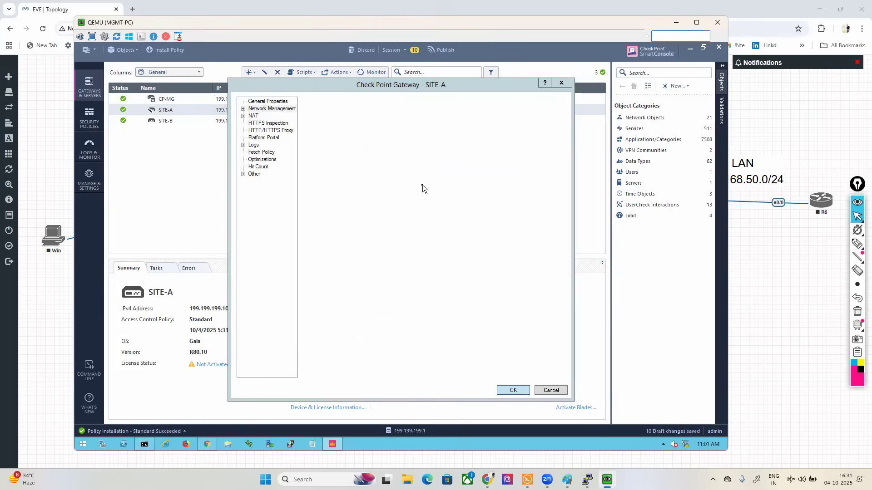
Step: Open the SITE-B gateway object and retrieve its network interfaces with their topology
{"action": "left_click", "coordinate": [157, 122]}
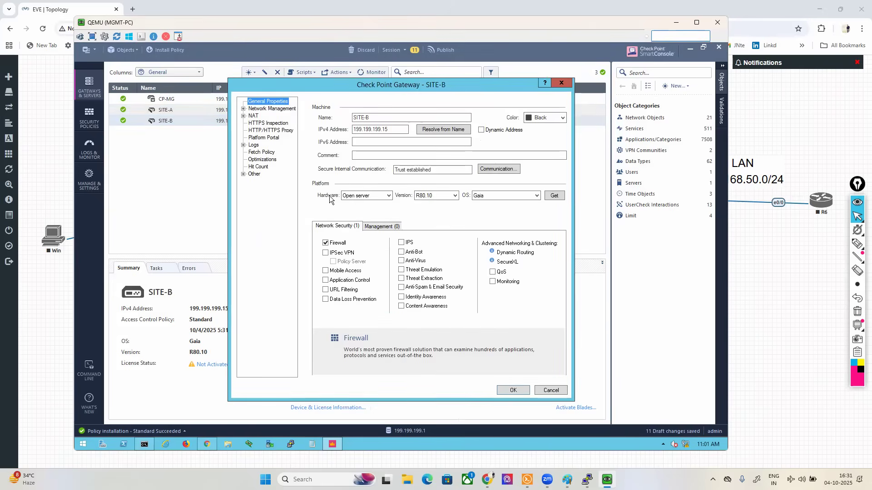
{"action": "left_click", "coordinate": [272, 109]}
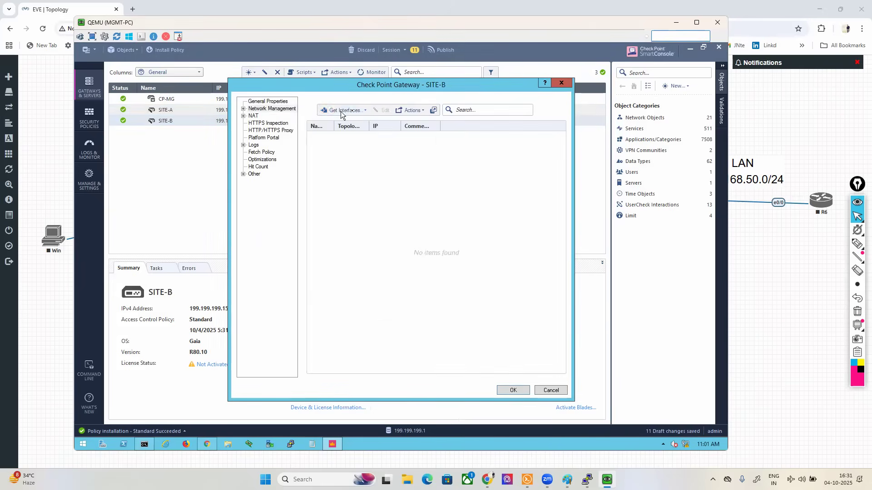
{"action": "left_click", "coordinate": [346, 111]}
{"action": "left_click", "coordinate": [359, 121]}
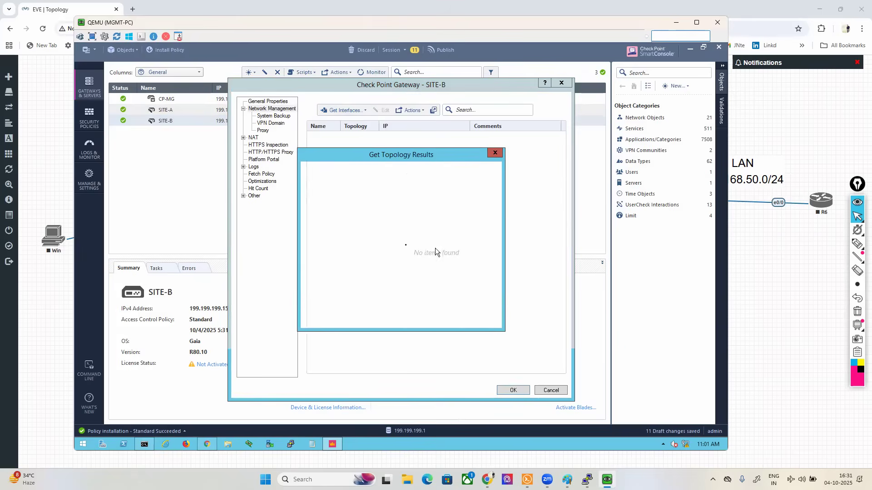
{"action": "left_click", "coordinate": [405, 319]}
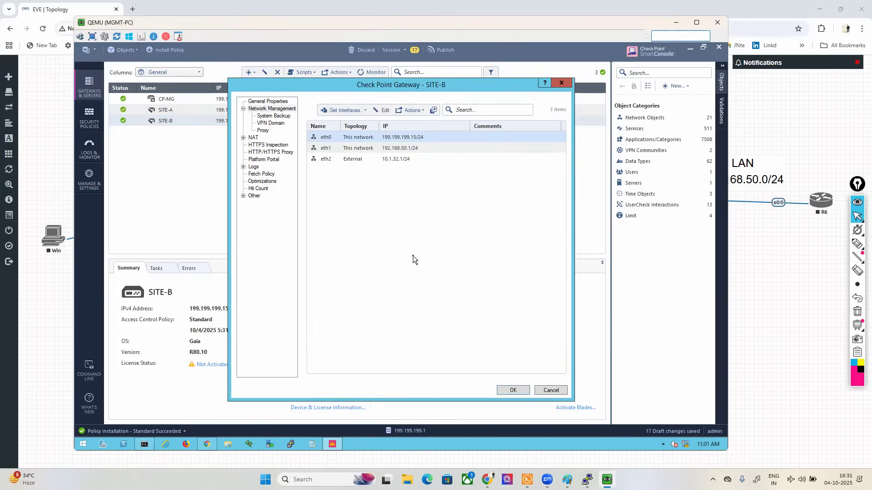
Step: Assign the existing LAN-ZONE security zone to SITE-B's eth1 interface
{"action": "double_click", "coordinate": [324, 149]}
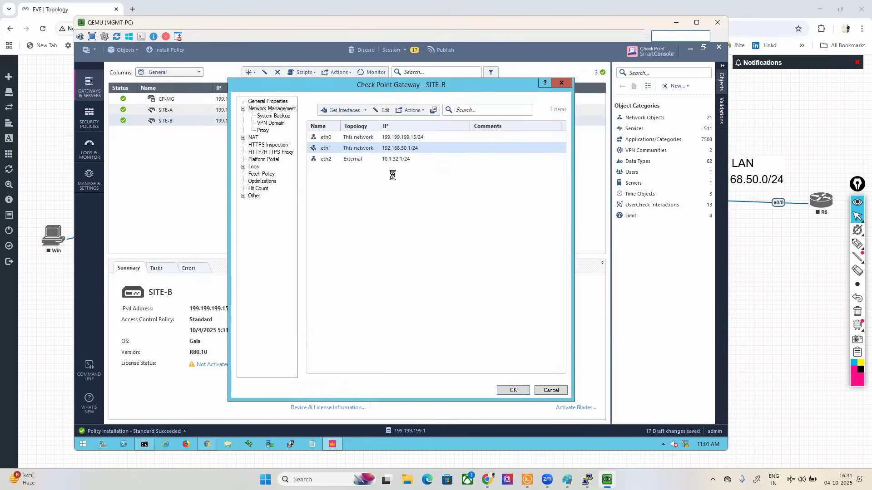
{"action": "left_click", "coordinate": [350, 280]}
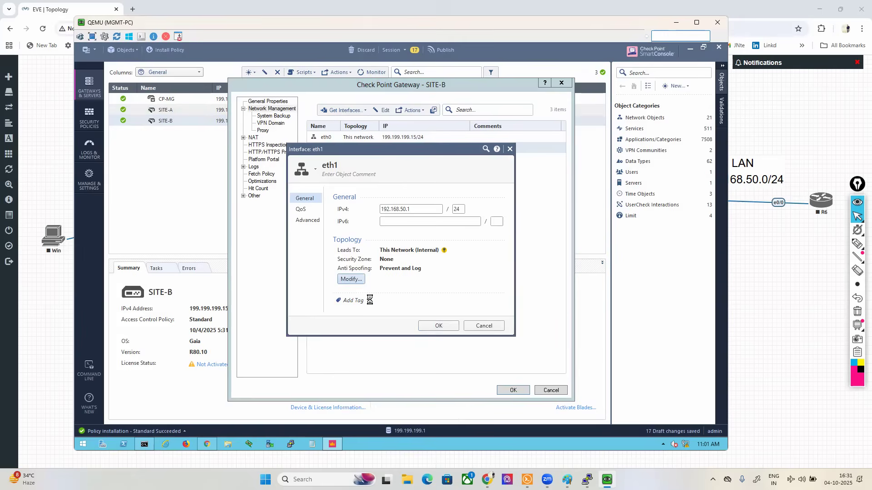
{"action": "left_click", "coordinate": [352, 312]}
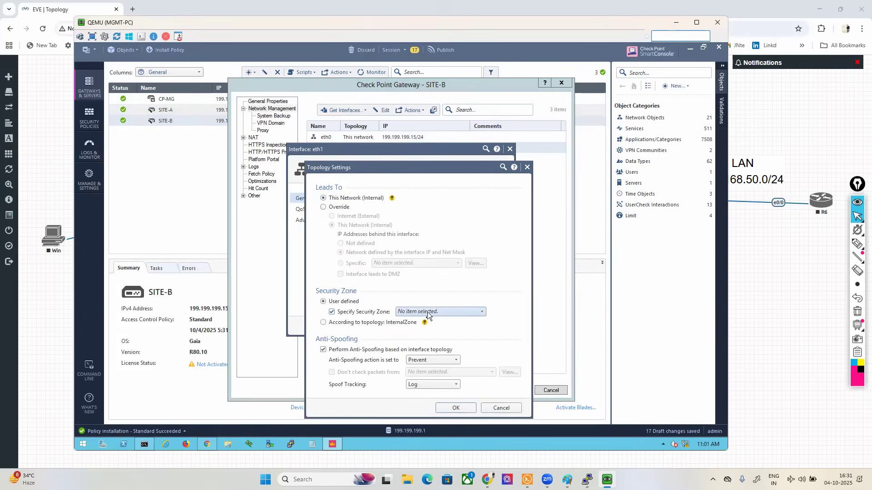
{"action": "left_click", "coordinate": [402, 314]}
{"action": "left_click", "coordinate": [426, 358]}
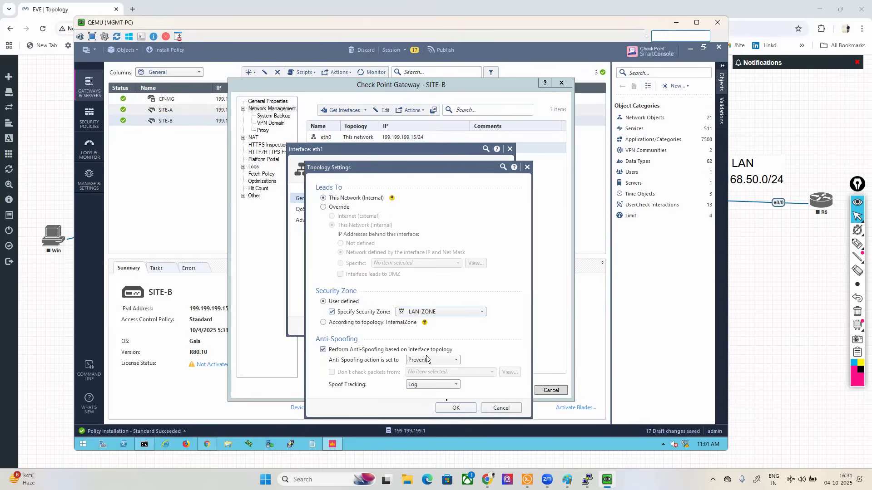
{"action": "left_click", "coordinate": [456, 408]}
{"action": "left_click", "coordinate": [431, 325]}
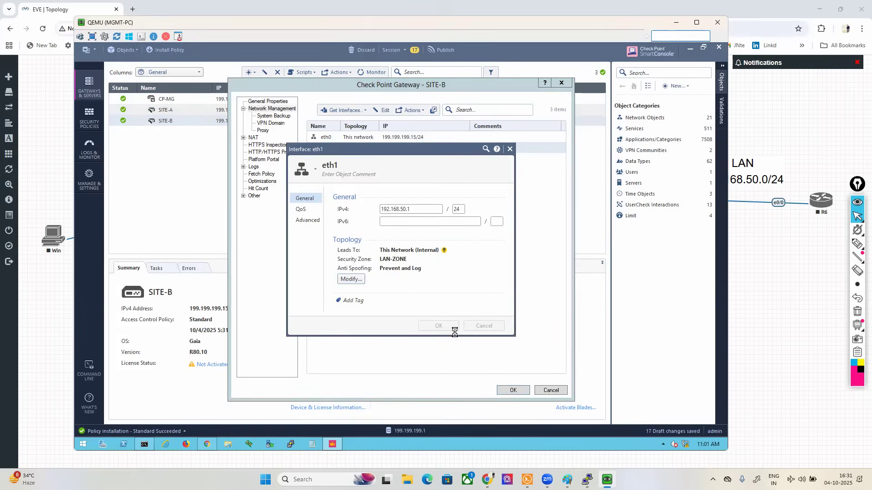
Step: Assign the existing WAN-ZONE security zone to SITE-B's eth2 interface
{"action": "double_click", "coordinate": [327, 160]}
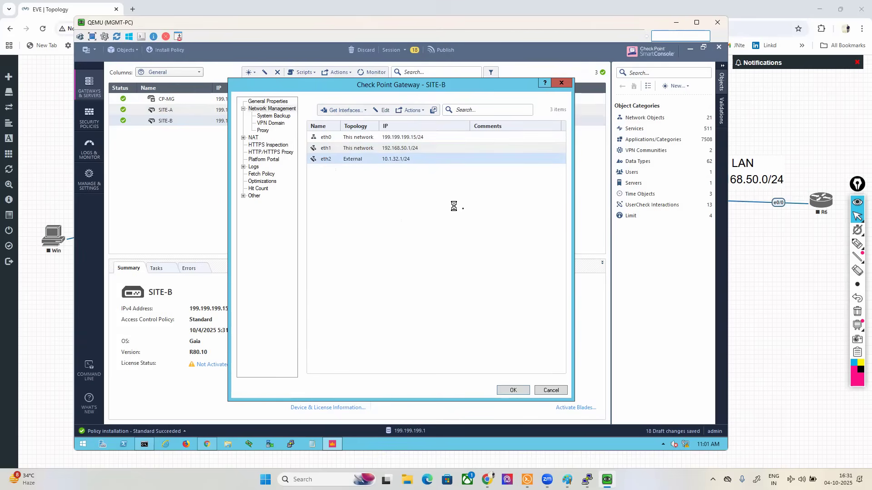
{"action": "left_click", "coordinate": [351, 279]}
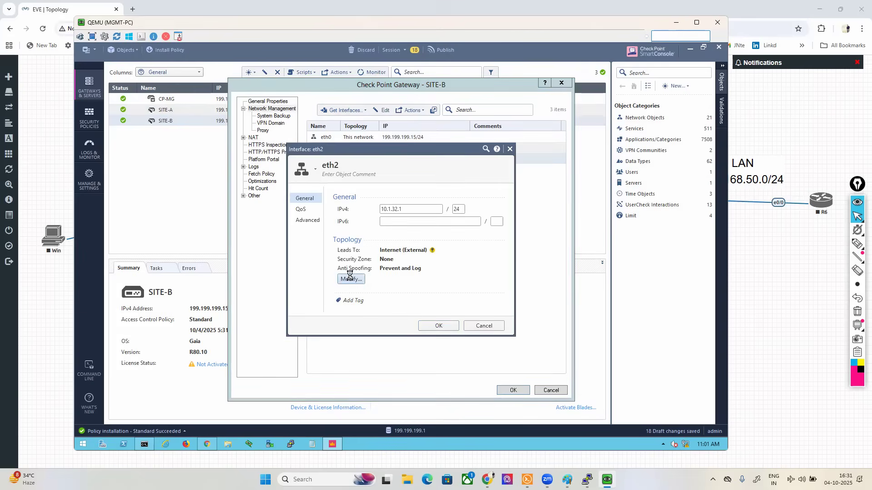
{"action": "left_click", "coordinate": [332, 311]}
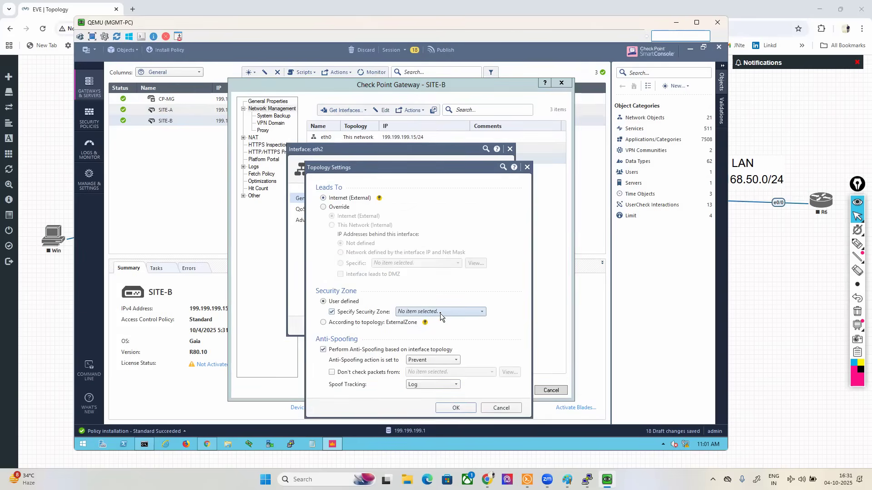
{"action": "left_click", "coordinate": [441, 313]}
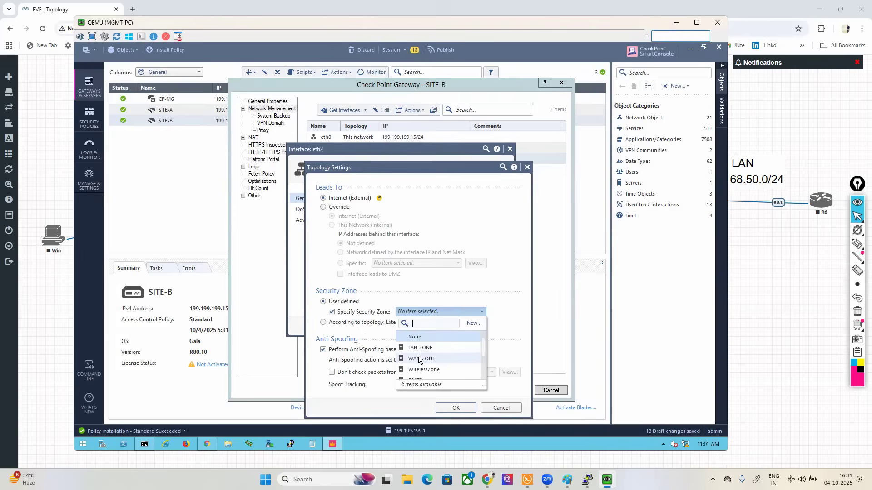
{"action": "left_click", "coordinate": [419, 359]}
{"action": "left_click", "coordinate": [459, 411]}
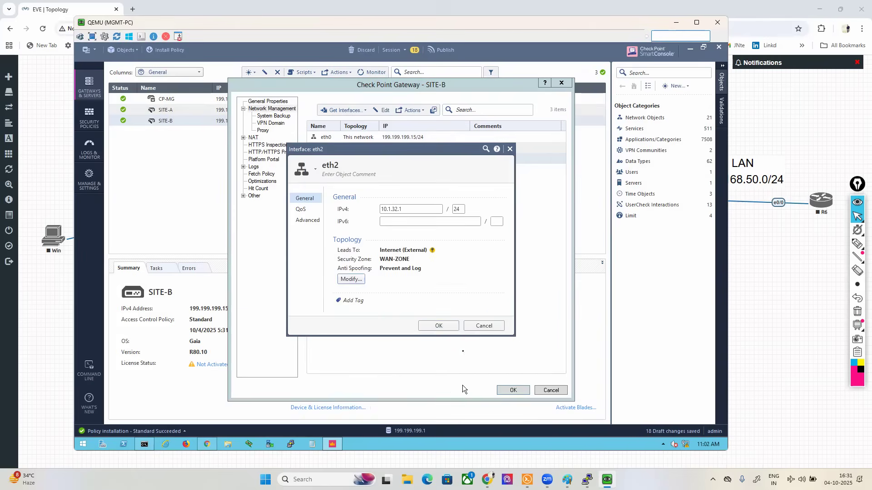
{"action": "left_click", "coordinate": [441, 326]}
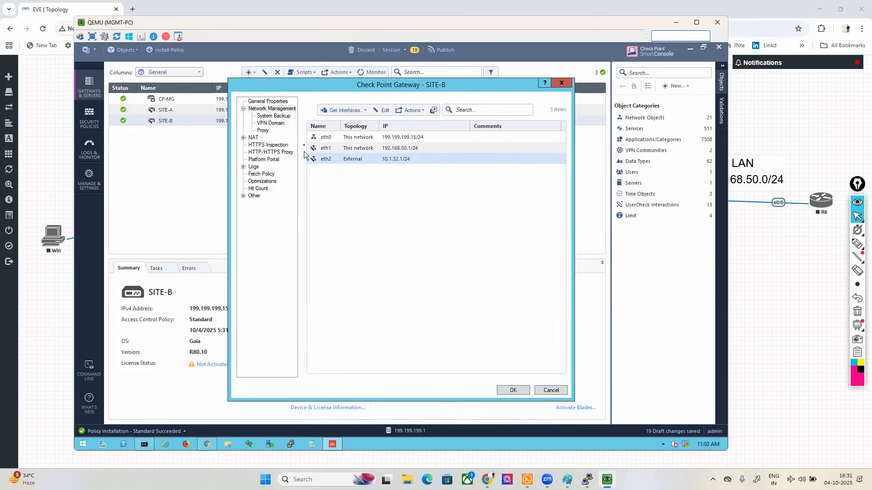
Step: Enable hiding internal networks behind the gateway's external IP in SITE-B's NAT settings and save the gateway object
{"action": "left_click", "coordinate": [252, 138]}
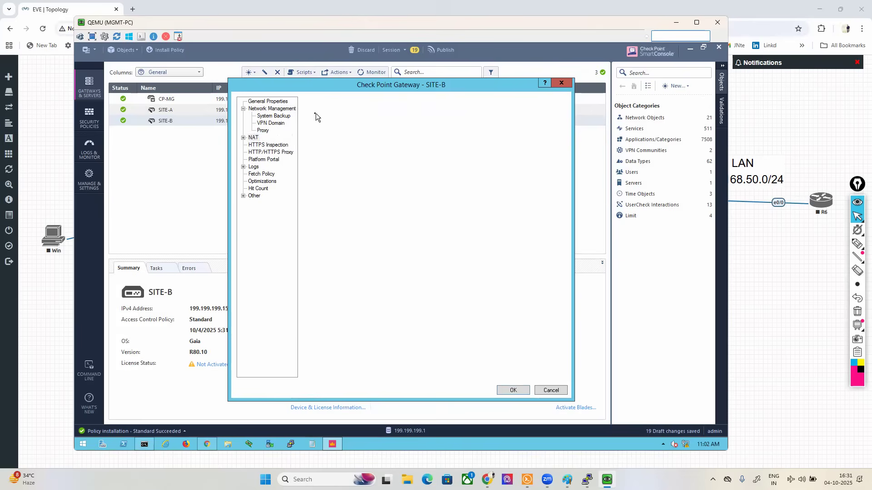
{"action": "left_click", "coordinate": [315, 106]}
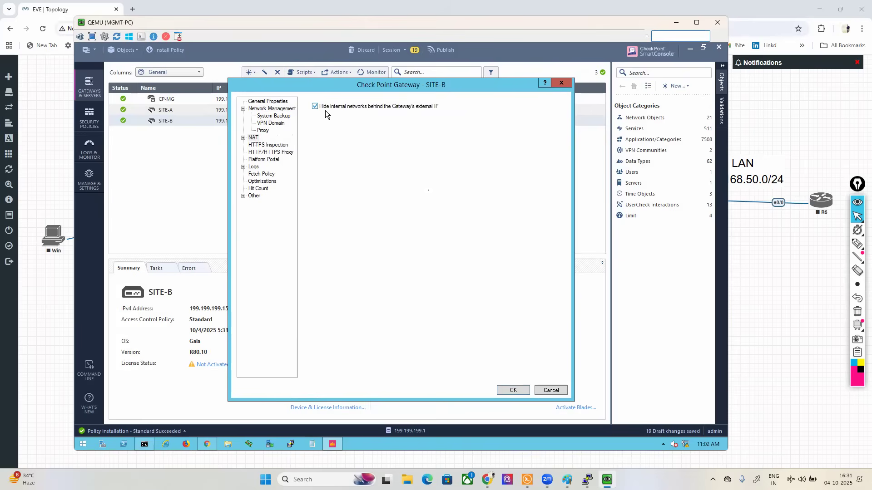
{"action": "left_click", "coordinate": [514, 390]}
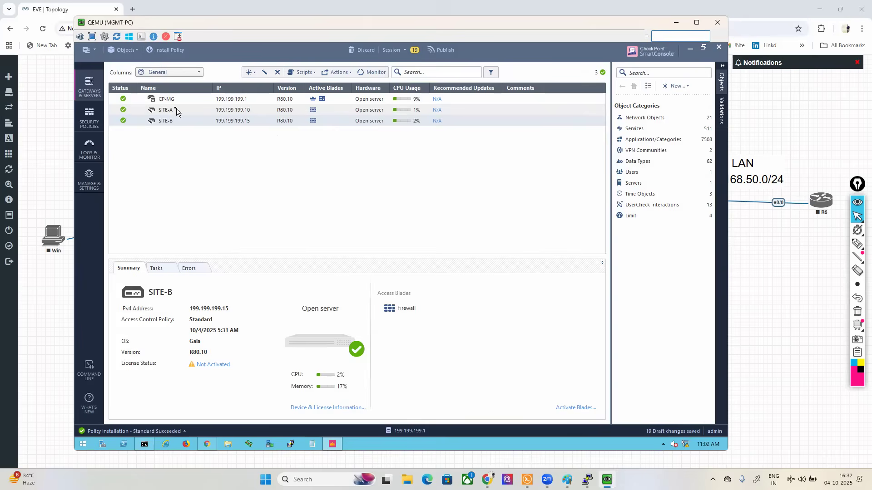
Step: Enable hiding internal networks behind the gateway's external IP for SITE-A and save the gateway object
{"action": "double_click", "coordinate": [158, 112]}
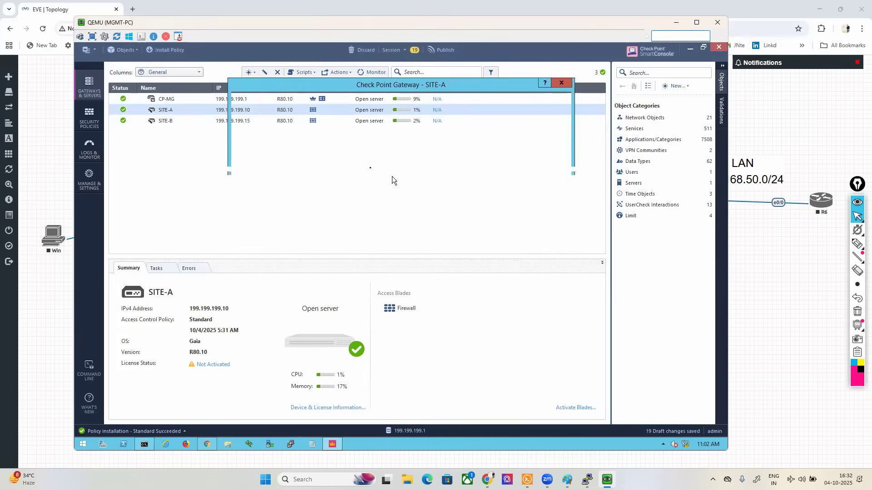
{"action": "left_click", "coordinate": [252, 116]}
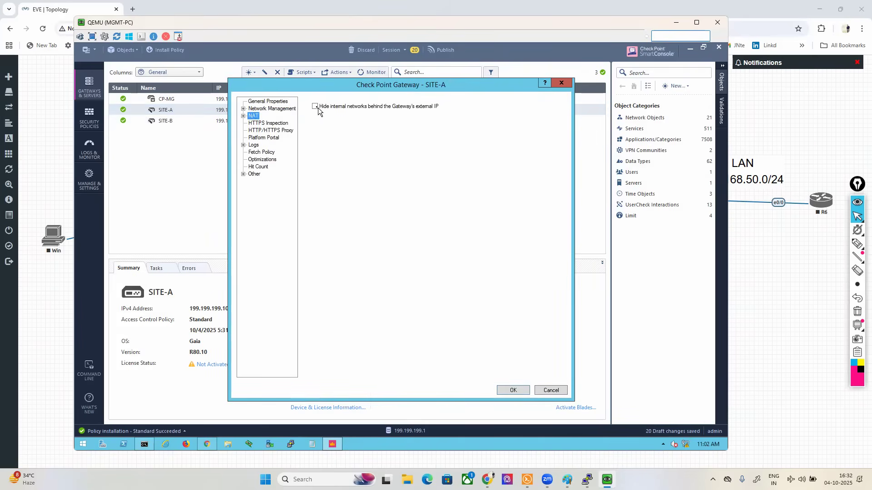
{"action": "left_click", "coordinate": [514, 390]}
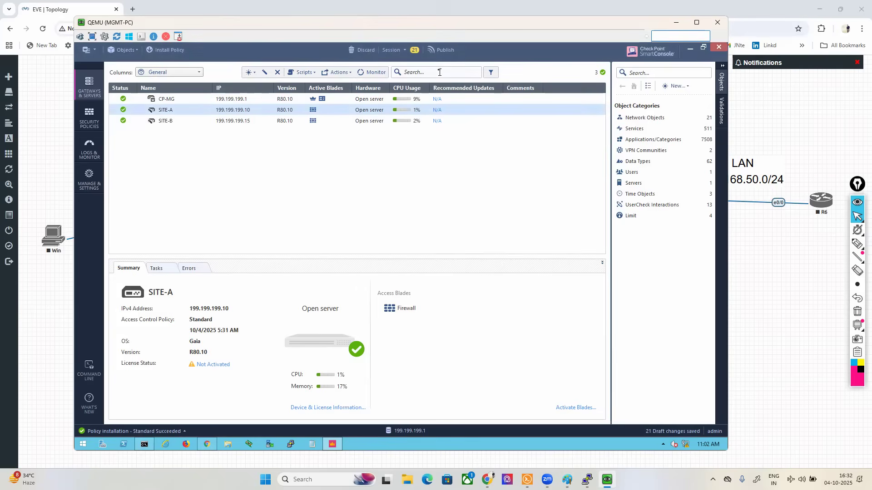
Step: Publish the draft changes and install the Standard policy on SITE-A and SITE-B
{"action": "left_click", "coordinate": [439, 50]}
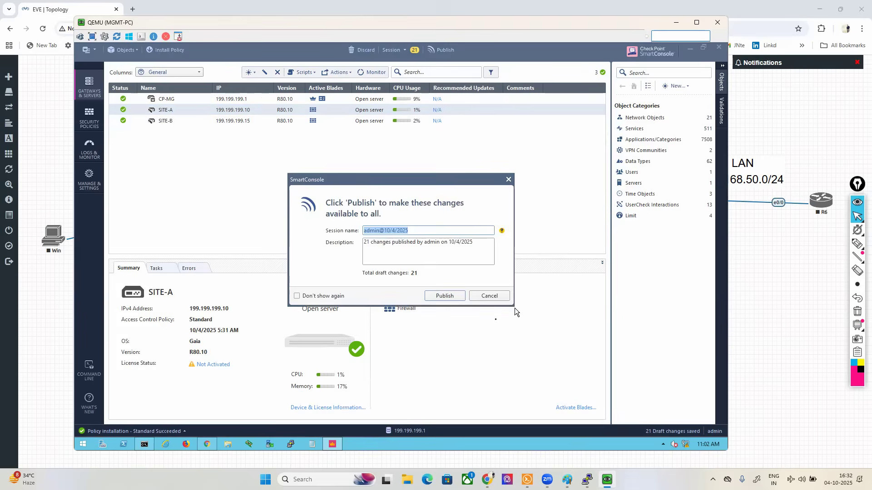
{"action": "left_click", "coordinate": [446, 296]}
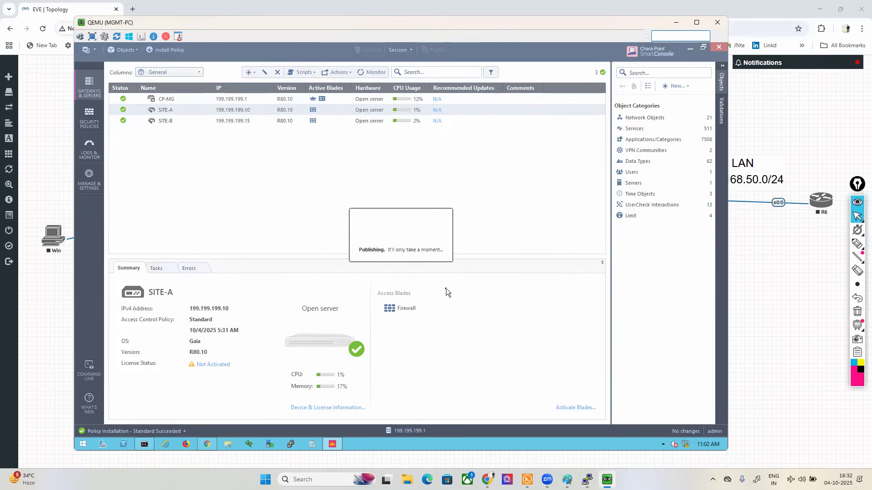
{"action": "left_click", "coordinate": [160, 51]}
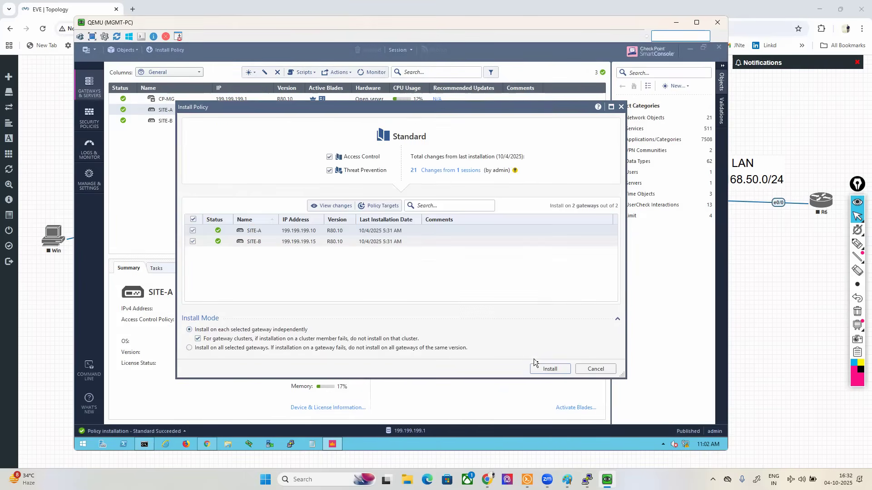
{"action": "left_click", "coordinate": [545, 371]}
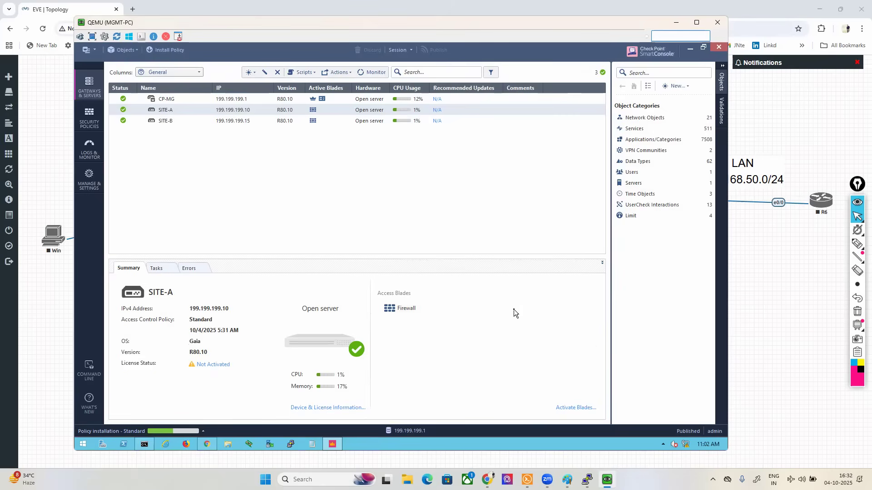
Step: Switch to the EVE-NG topology and start the Win and R6 nodes
{"action": "left_click", "coordinate": [31, 119]}
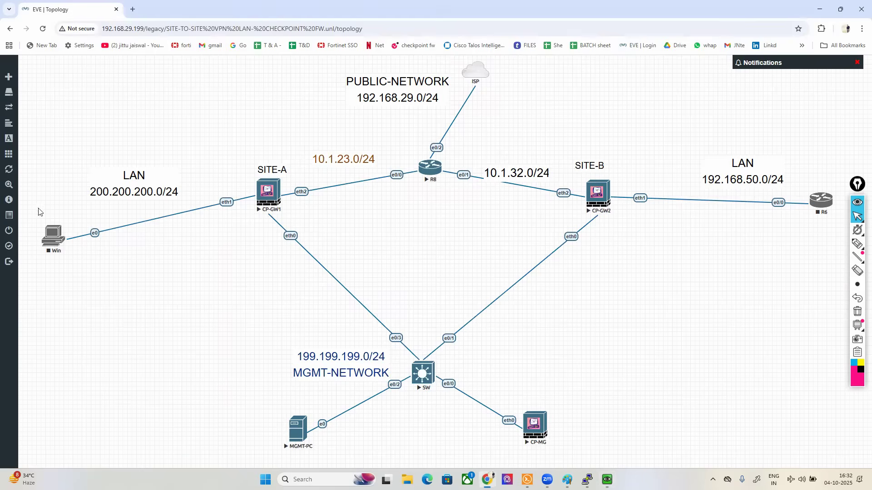
{"action": "right_click", "coordinate": [62, 237]}
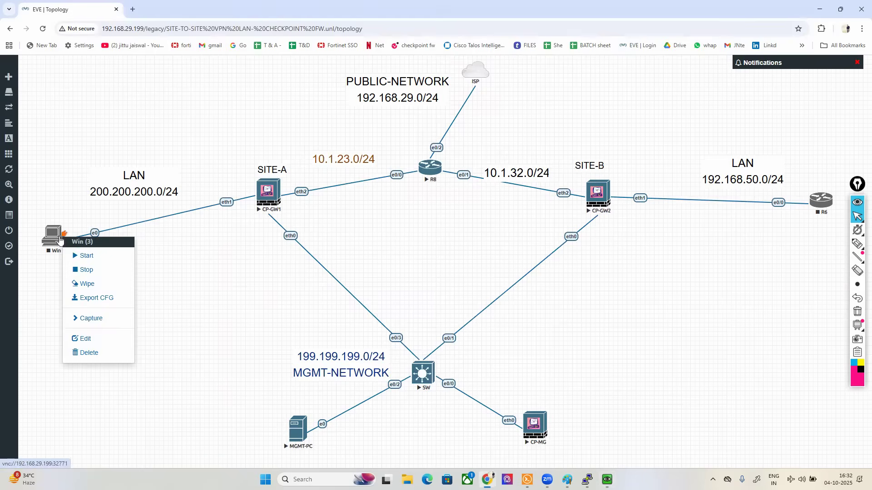
{"action": "left_click", "coordinate": [82, 255]}
{"action": "right_click", "coordinate": [826, 207]}
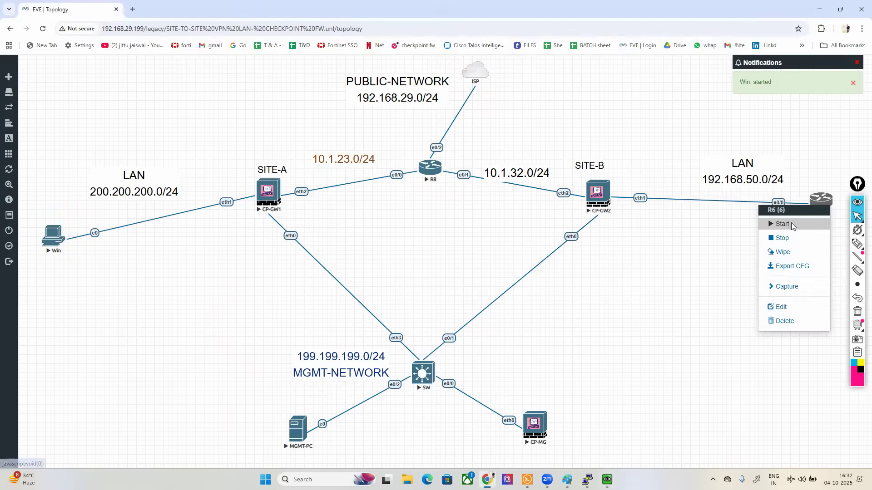
{"action": "left_click", "coordinate": [793, 224]}
Step: Back in SmartConsole, review the recent tasks and add a rule named MGMT-RULE above the Cleanup rule in the access control policy
{"action": "left_click", "coordinate": [607, 479]}
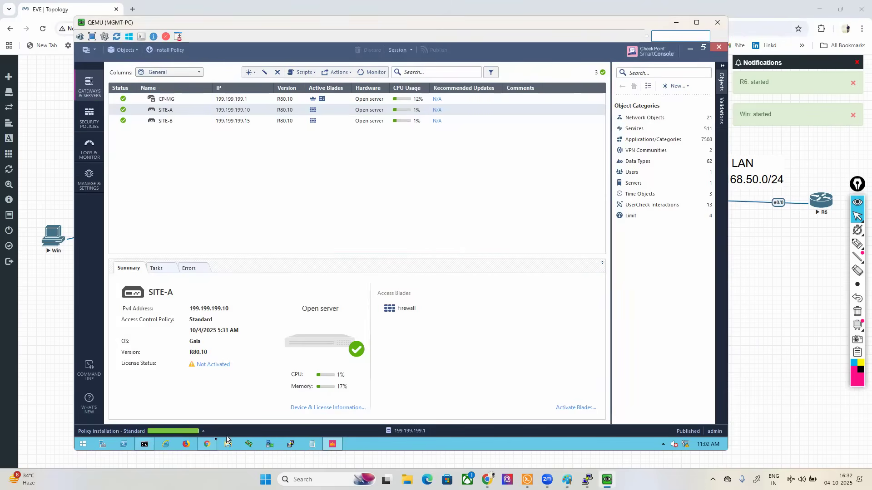
{"action": "left_click", "coordinate": [182, 431]}
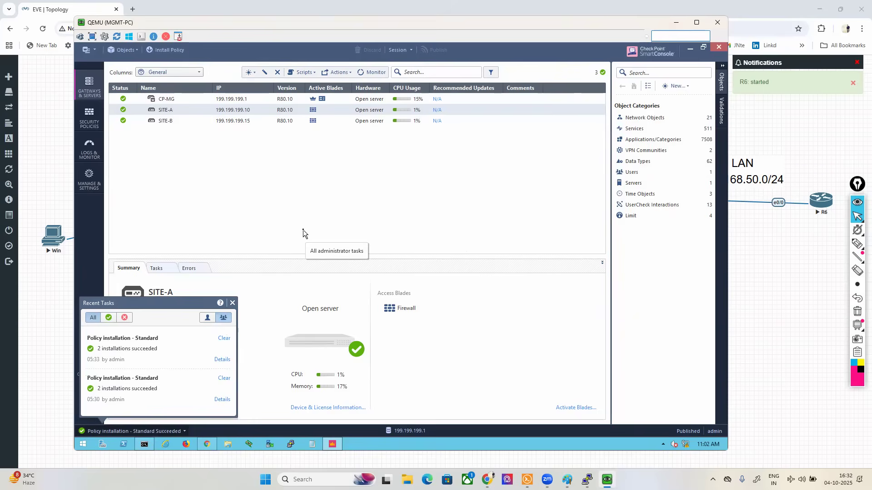
{"action": "left_click", "coordinate": [84, 121]}
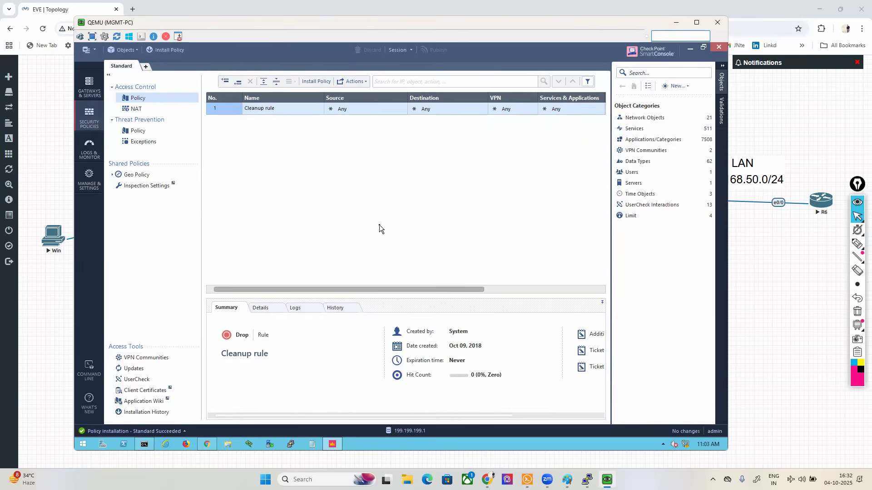
{"action": "right_click", "coordinate": [221, 111]}
{"action": "left_click", "coordinate": [291, 119]}
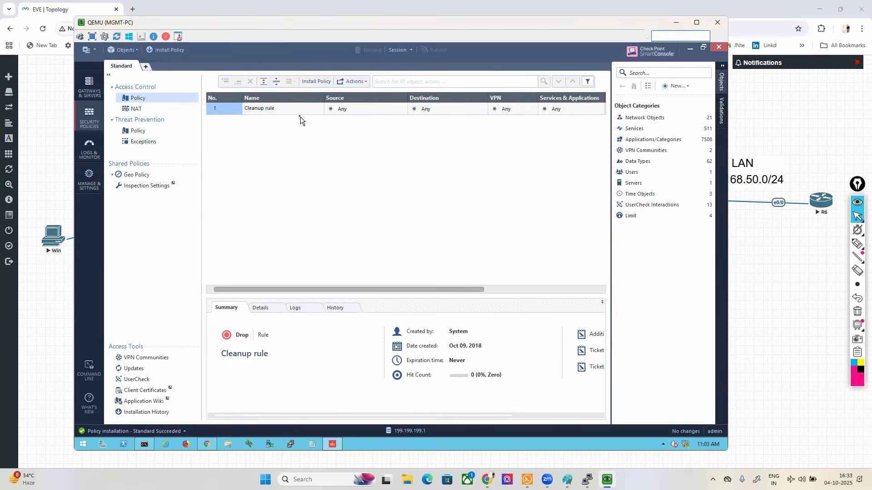
{"action": "left_click", "coordinate": [290, 110]}
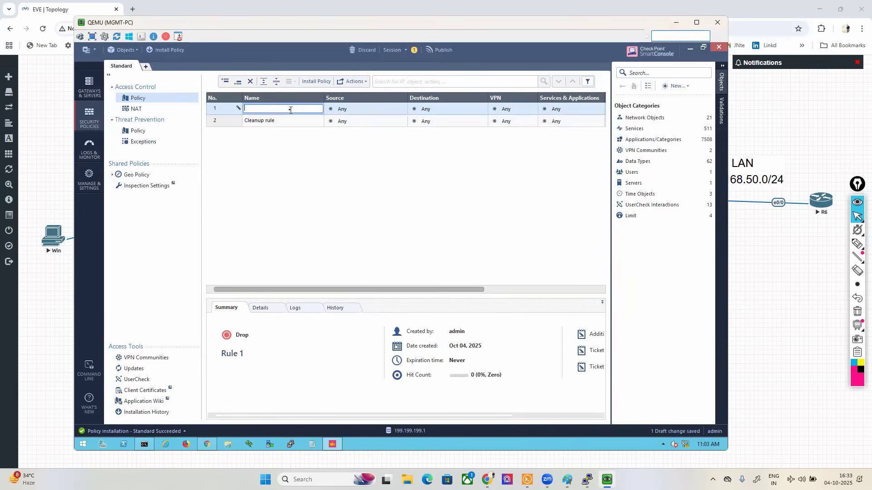
{"action": "type", "text": "MGMT-RULE"}
{"action": "left_click", "coordinate": [353, 111]}
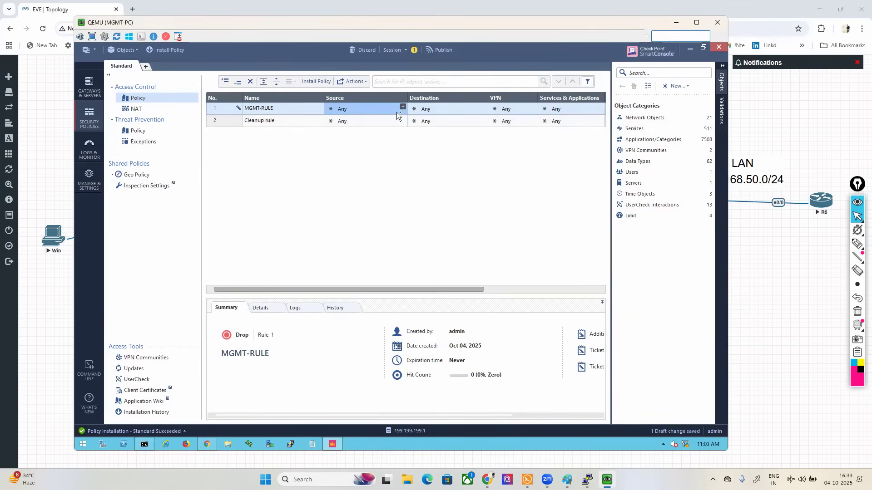
{"action": "left_click", "coordinate": [402, 107]}
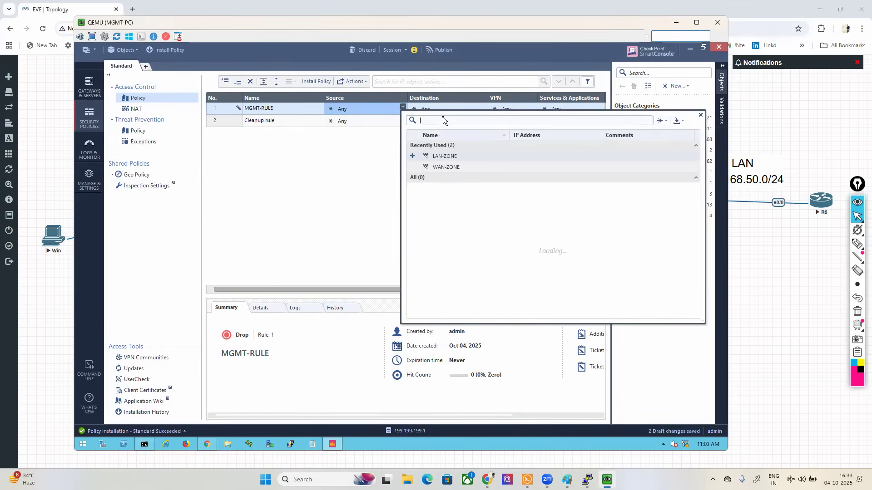
{"action": "left_click", "coordinate": [662, 121]}
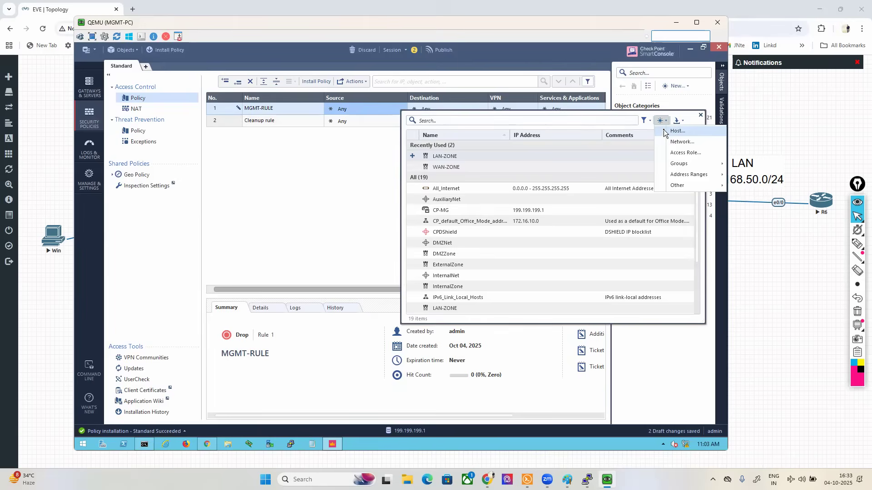
{"action": "left_click", "coordinate": [676, 131]}
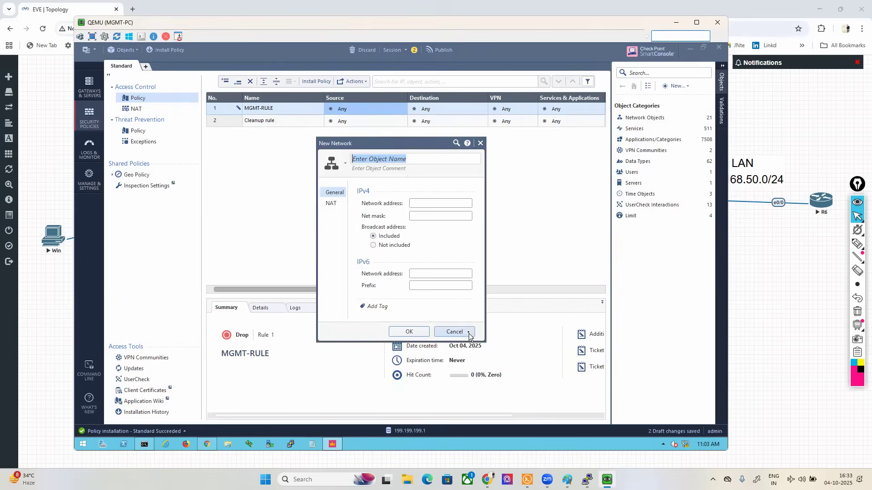
{"action": "left_click", "coordinate": [463, 333]}
Step: Create a network object MGMT-NETWORK with address 199.199.199.0 and mask 255.255.255.0 as the destination of MGMT-RULE
{"action": "left_click", "coordinate": [460, 120]}
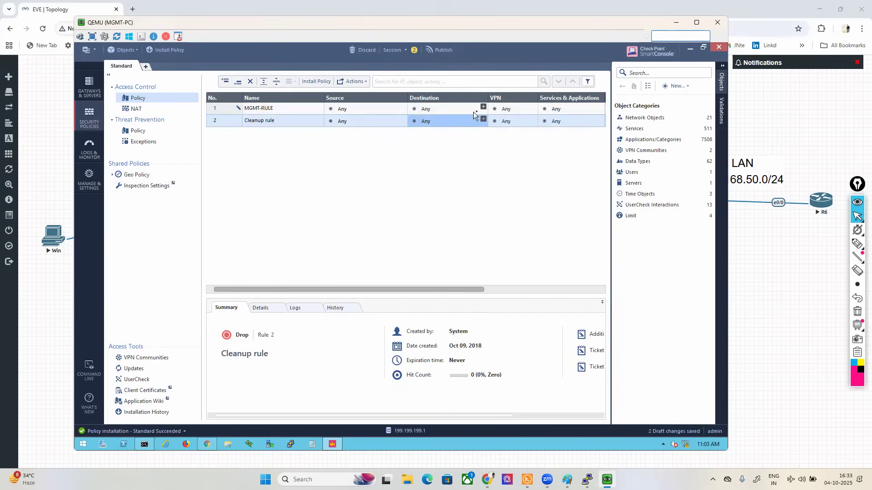
{"action": "left_click", "coordinate": [483, 108]}
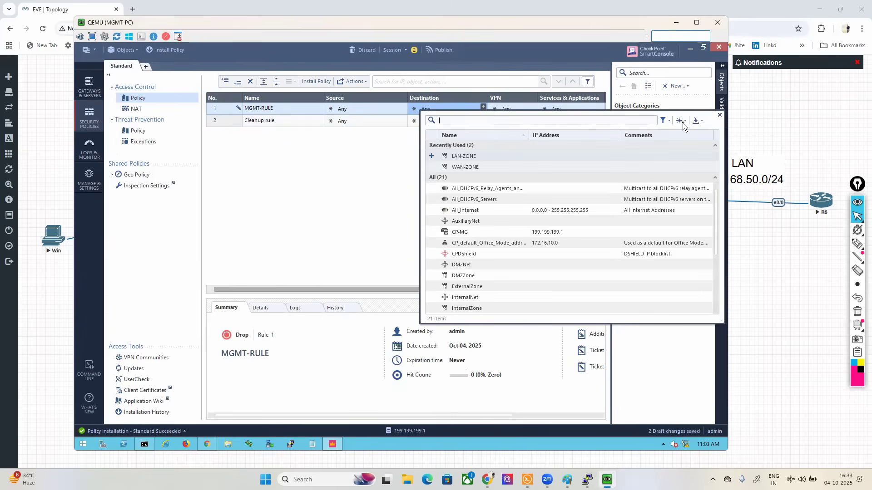
{"action": "left_click", "coordinate": [696, 121]}
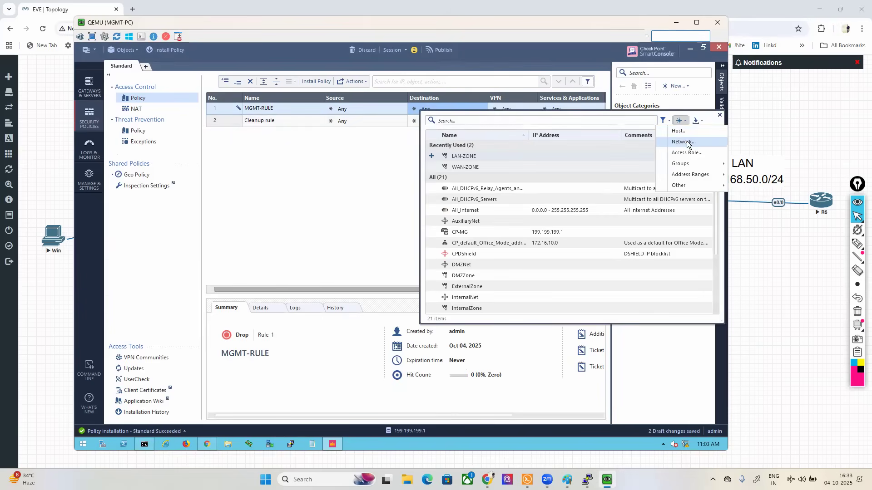
{"action": "left_click", "coordinate": [689, 143]}
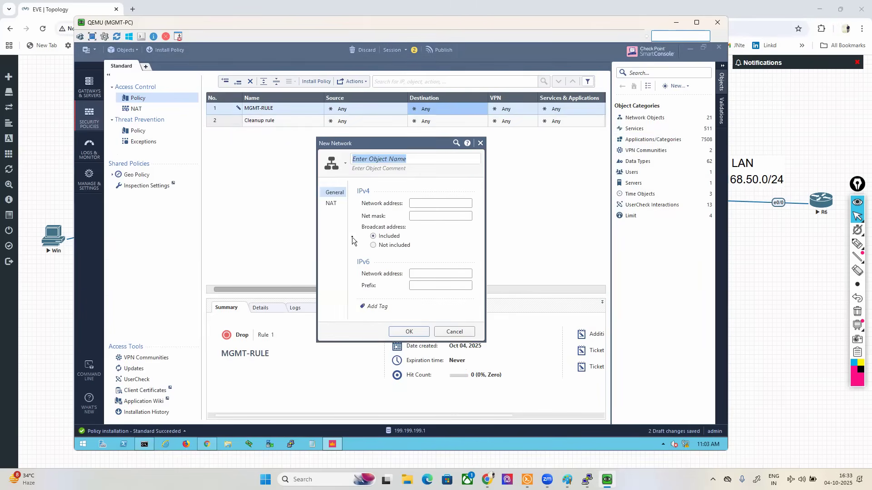
{"action": "type", "text": "MGMT-NETWORK"}
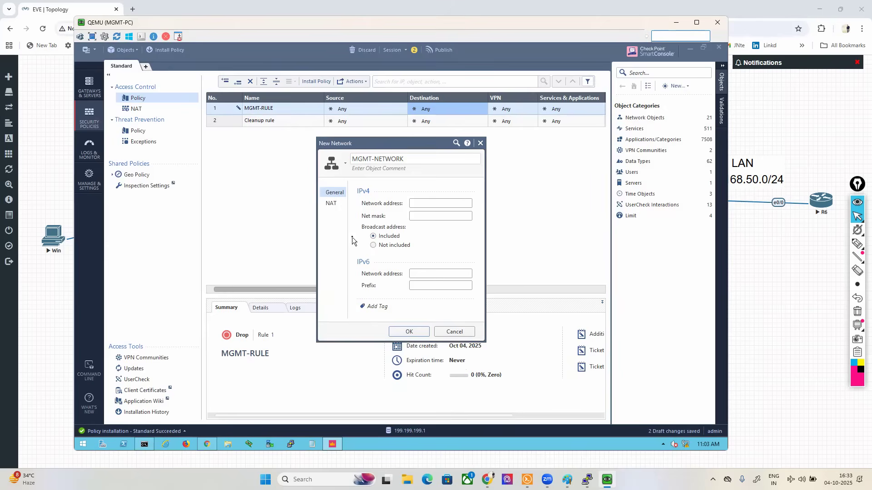
{"action": "left_click", "coordinate": [428, 204]}
{"action": "type", "text": "199.199.199.0"}
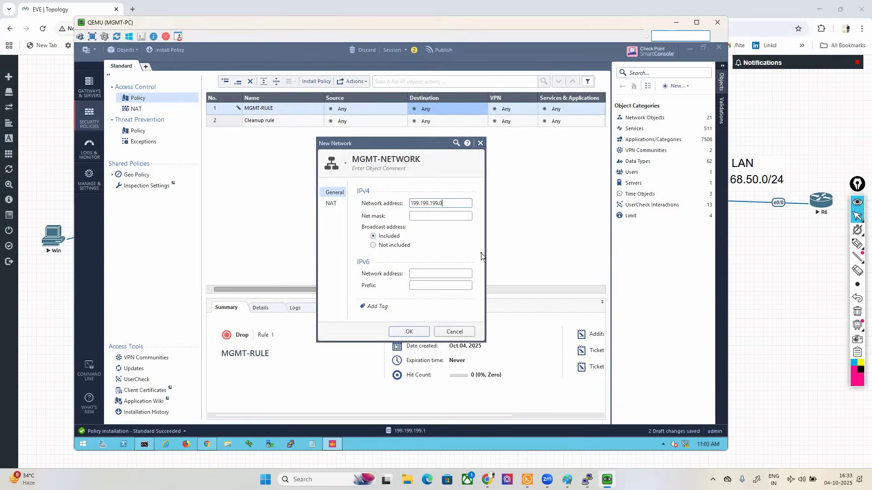
{"action": "key", "text": "Tab"}
{"action": "type", "text": "255.255.255.00"}
{"action": "left_click", "coordinate": [409, 331]}
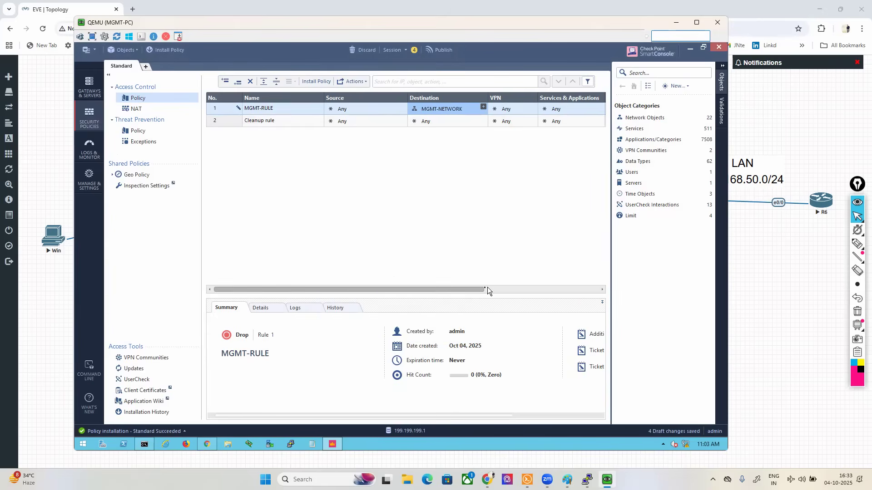
Step: Add the http, https, echo-reply, icmp-proto and icmp-requests services to MGMT-RULE
{"action": "left_click_drag", "start_coordinate": [469, 289], "coordinate": [549, 291]}
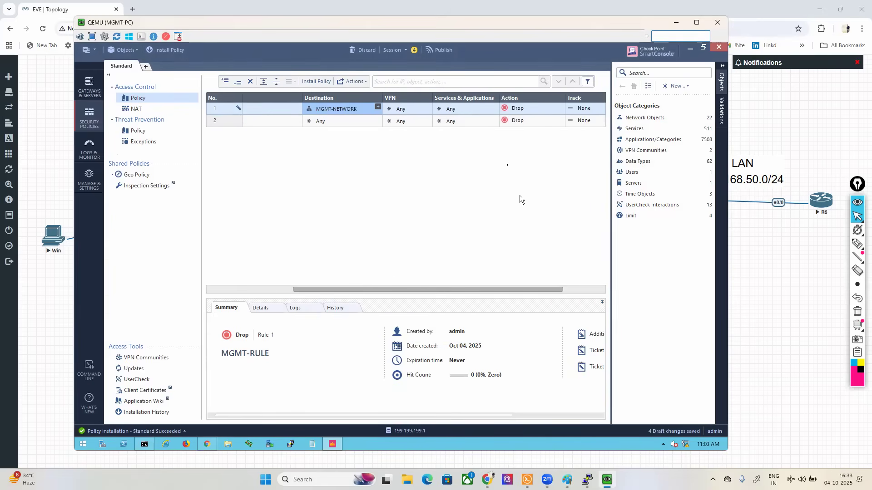
{"action": "left_click", "coordinate": [495, 108]}
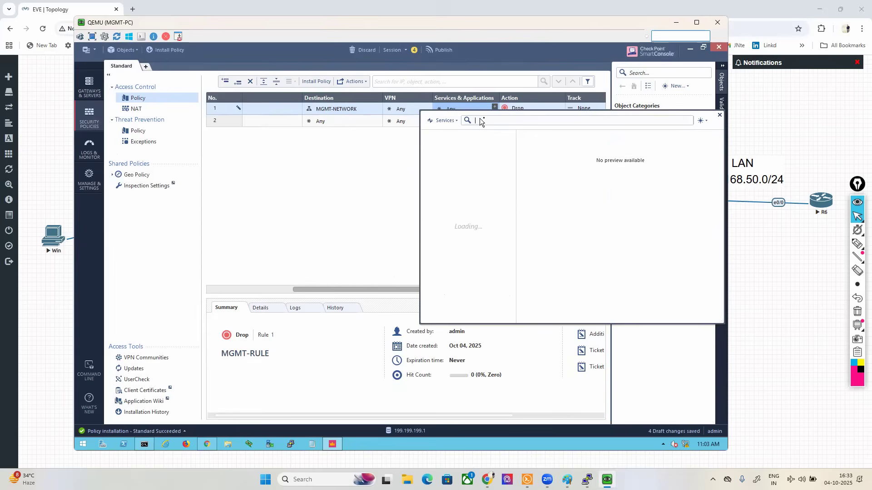
{"action": "type", "text": "HTTP"}
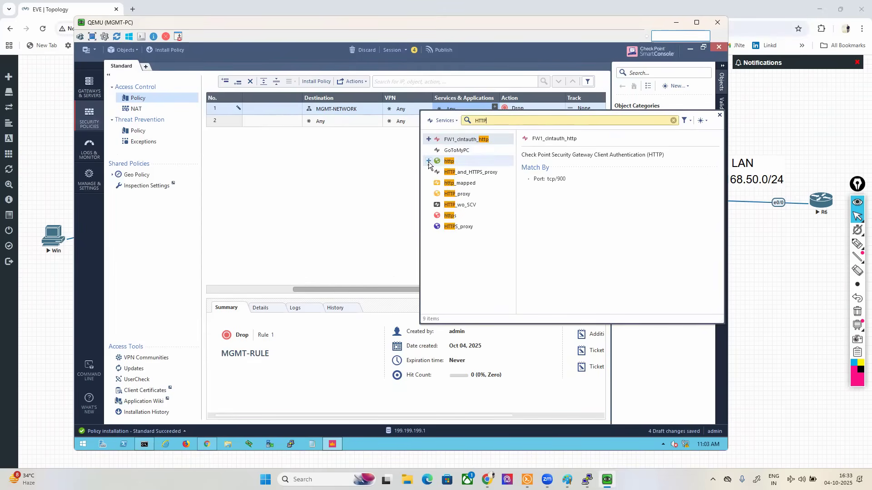
{"action": "left_click", "coordinate": [428, 161]}
{"action": "left_click", "coordinate": [428, 216]}
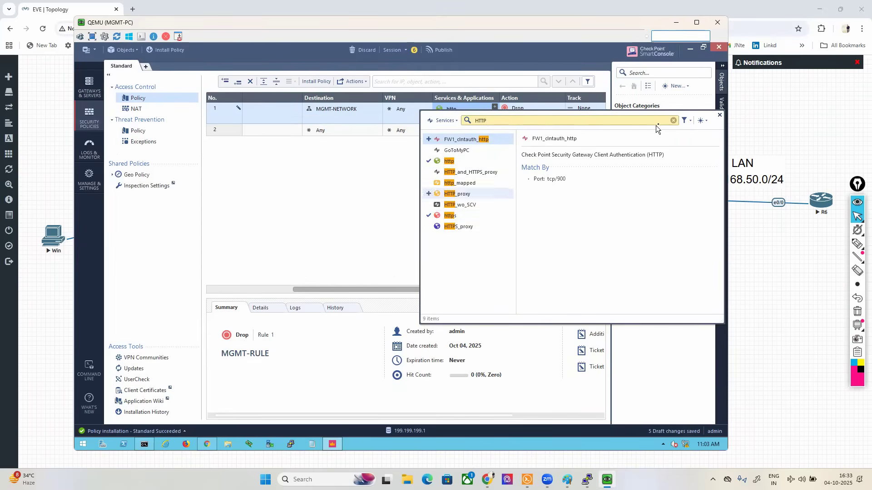
{"action": "left_click", "coordinate": [673, 120]}
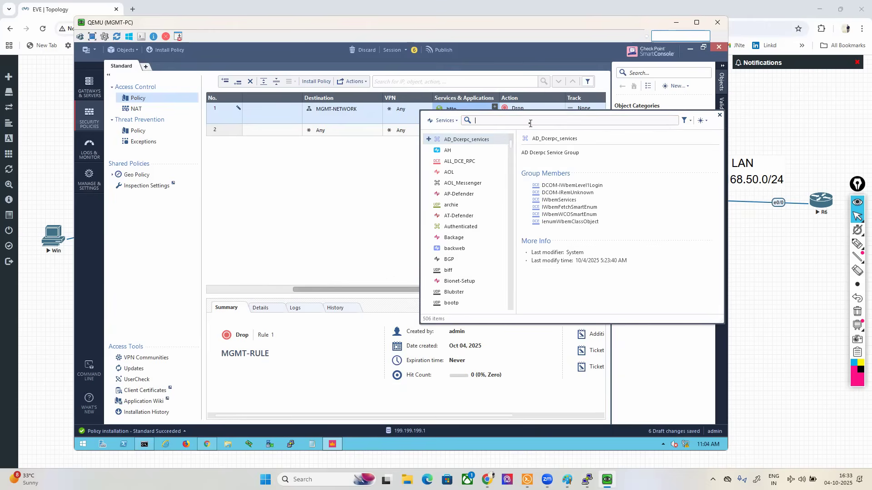
{"action": "type", "text": "ICM"}
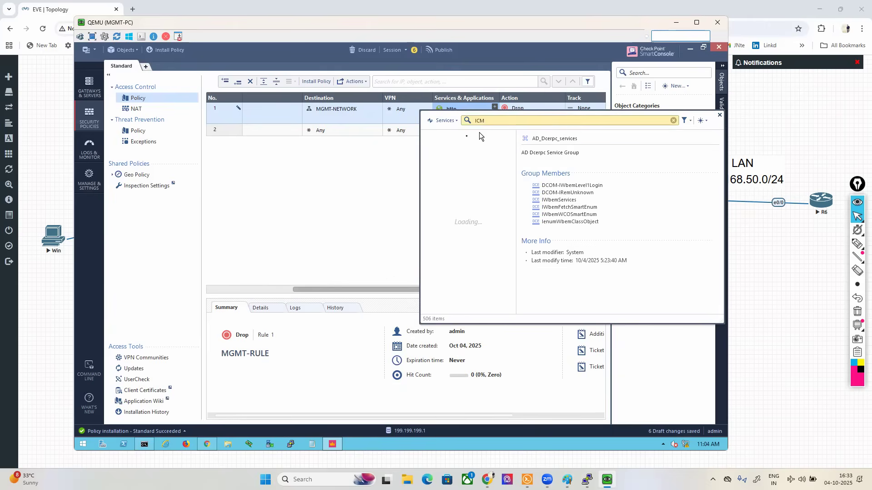
{"action": "left_click", "coordinate": [428, 150]}
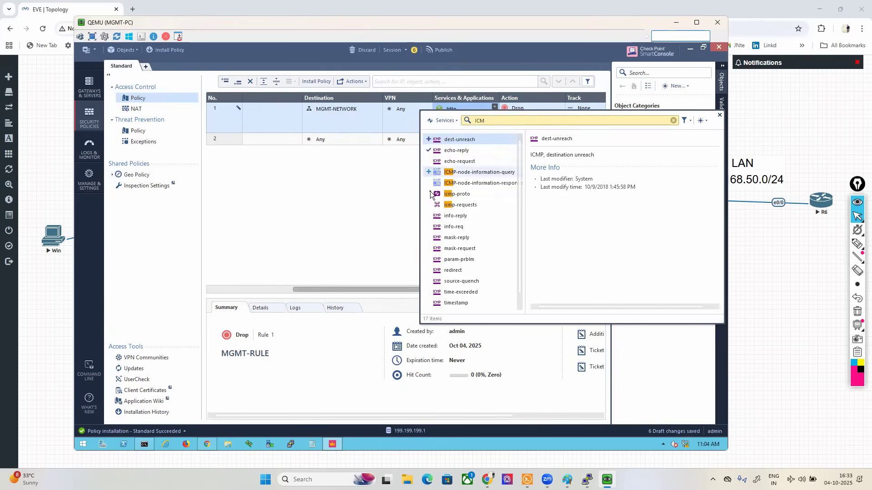
{"action": "left_click", "coordinate": [428, 194]}
{"action": "left_click", "coordinate": [427, 206]}
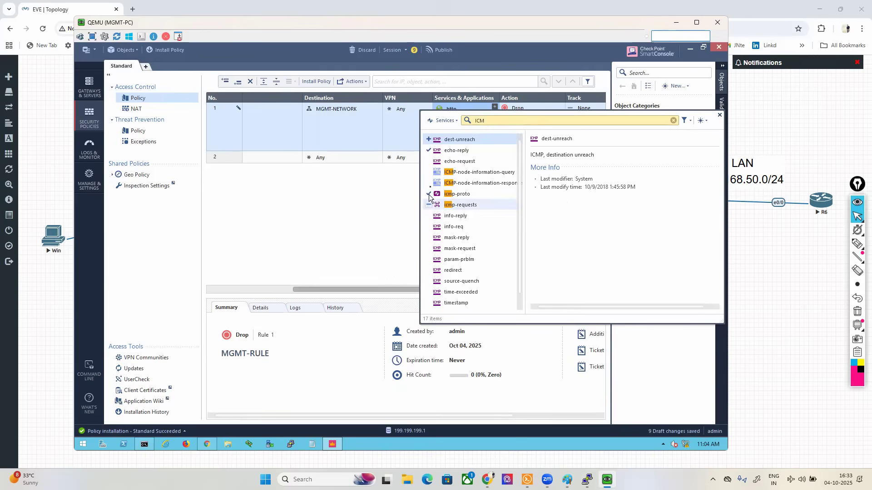
{"action": "left_click", "coordinate": [385, 186]}
Step: Set the action of MGMT-RULE to Accept and its tracking to Log
{"action": "left_click", "coordinate": [514, 113]}
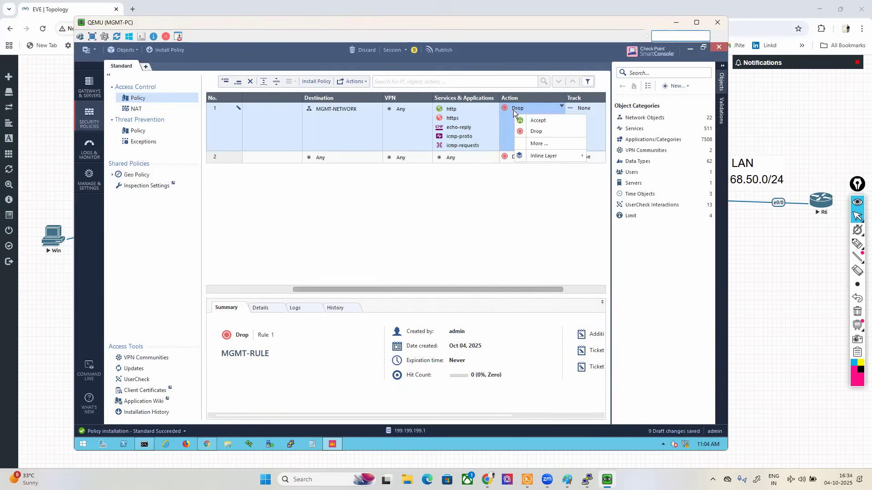
{"action": "left_click", "coordinate": [524, 119]}
{"action": "left_click", "coordinate": [581, 113]}
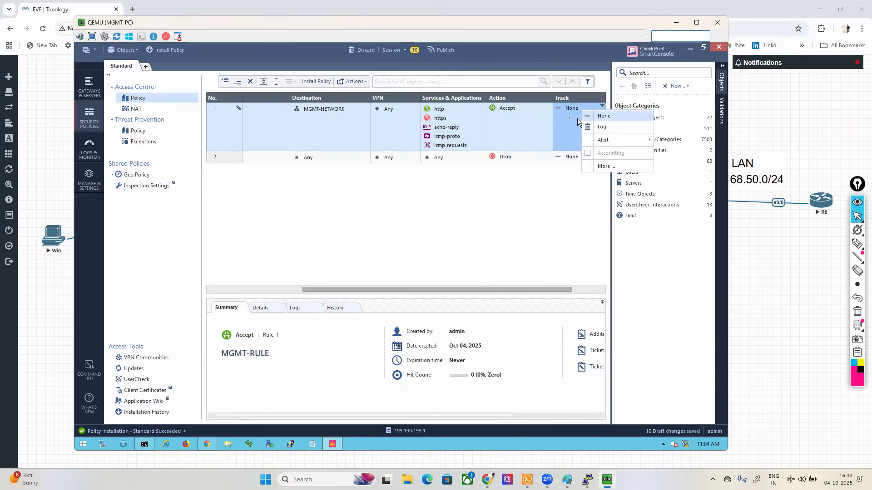
{"action": "left_click", "coordinate": [591, 124]}
{"action": "left_click_drag", "start_coordinate": [541, 285], "coordinate": [567, 288]}
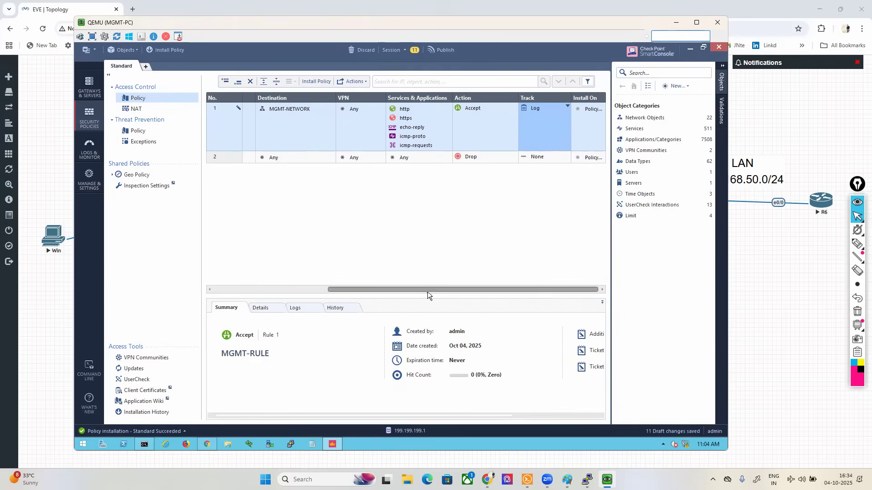
Step: Insert a new empty rule below MGMT-RULE in the access control policy
{"action": "left_click", "coordinate": [296, 290]}
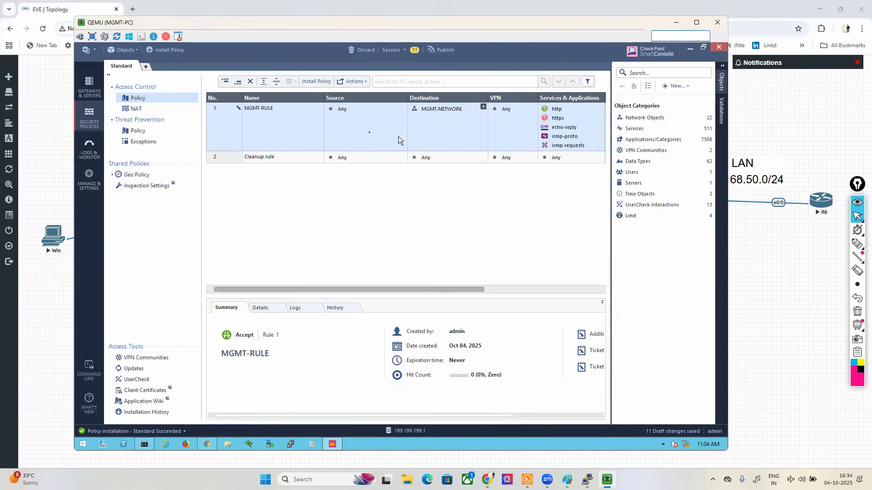
{"action": "right_click", "coordinate": [218, 122]}
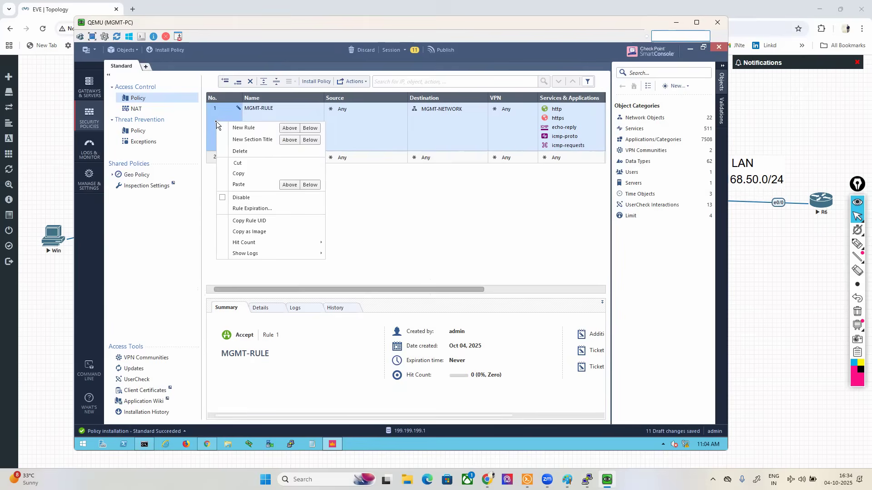
{"action": "left_click", "coordinate": [310, 128]}
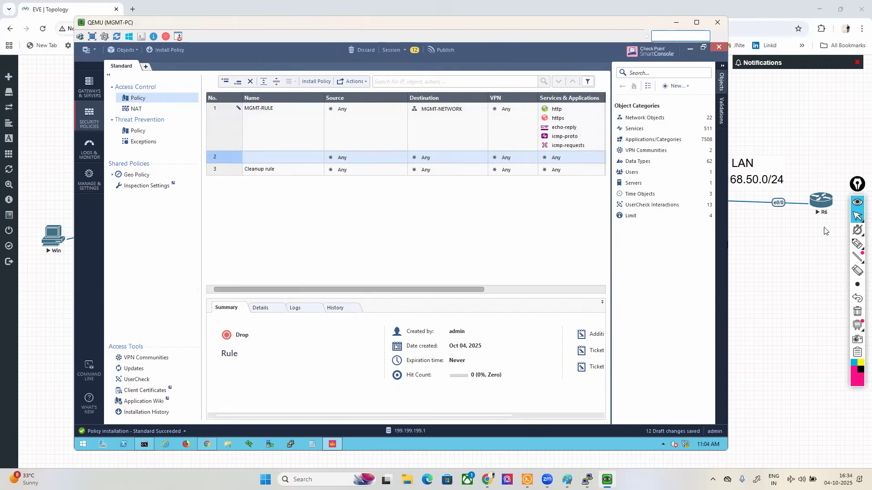
Step: Circle the Source, Destination and Services columns in pink and the VPN header in black, and erase the annotations
{"action": "left_click", "coordinate": [857, 243]}
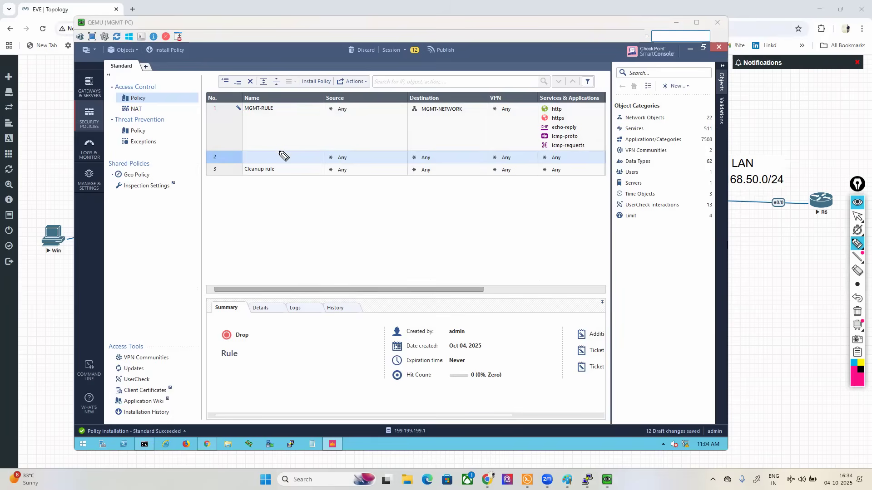
{"action": "left_click_drag", "start_coordinate": [264, 139], "coordinate": [285, 141]}
{"action": "mouse_move", "coordinate": [354, 96]}
{"action": "left_mouse_down"}
{"action": "mouse_move", "coordinate": [331, 90]}
{"action": "mouse_move", "coordinate": [324, 170]}
{"action": "mouse_move", "coordinate": [362, 102]}
{"action": "left_mouse_up"}
{"action": "mouse_move", "coordinate": [435, 87]}
{"action": "left_mouse_down"}
{"action": "mouse_move", "coordinate": [393, 159]}
{"action": "mouse_move", "coordinate": [470, 117]}
{"action": "mouse_move", "coordinate": [437, 82]}
{"action": "left_mouse_up"}
{"action": "mouse_move", "coordinate": [543, 162]}
{"action": "left_mouse_down"}
{"action": "mouse_move", "coordinate": [610, 131]}
{"action": "mouse_move", "coordinate": [570, 91]}
{"action": "mouse_move", "coordinate": [542, 92]}
{"action": "mouse_move", "coordinate": [538, 109]}
{"action": "mouse_move", "coordinate": [540, 157]}
{"action": "mouse_move", "coordinate": [551, 168]}
{"action": "left_mouse_up"}
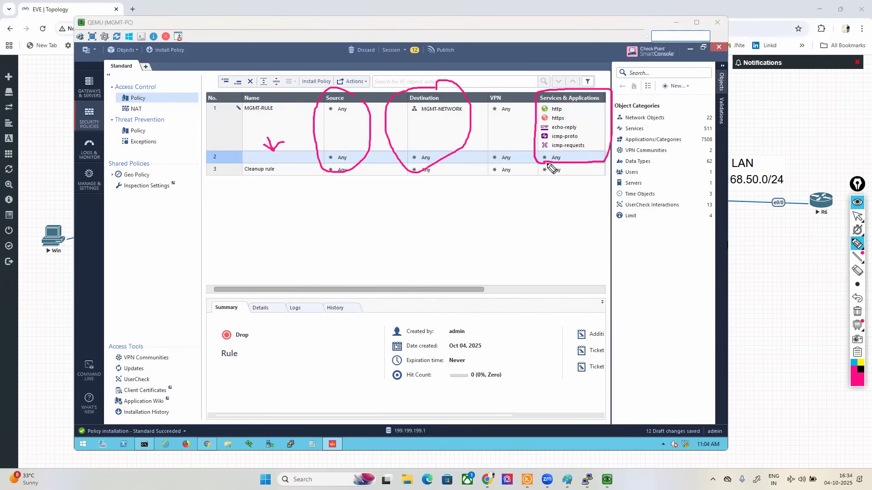
{"action": "left_click", "coordinate": [859, 369]}
{"action": "mouse_move", "coordinate": [502, 92]}
{"action": "left_mouse_down"}
{"action": "mouse_move", "coordinate": [485, 103]}
{"action": "mouse_move", "coordinate": [503, 109]}
{"action": "mouse_move", "coordinate": [510, 91]}
{"action": "mouse_move", "coordinate": [482, 94]}
{"action": "left_mouse_up"}
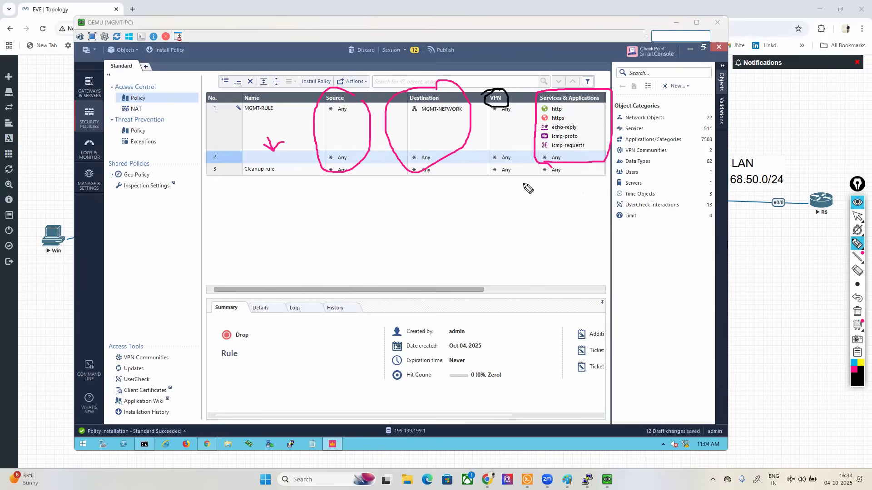
{"action": "left_click", "coordinate": [856, 311]}
{"action": "left_click", "coordinate": [856, 216]}
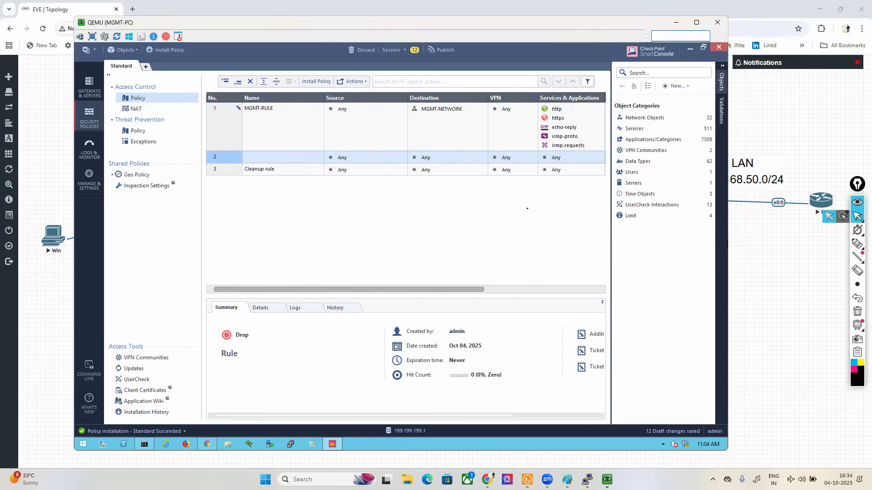
Step: Examine the specific VPN communities and the new community types available for rule 2, leaving its VPN setting unassigned
{"action": "right_click", "coordinate": [503, 159]}
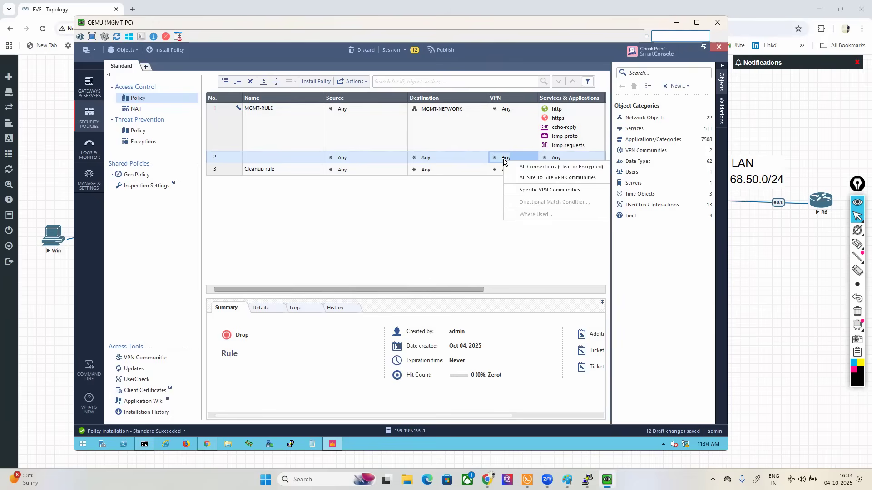
{"action": "left_click", "coordinate": [541, 191]}
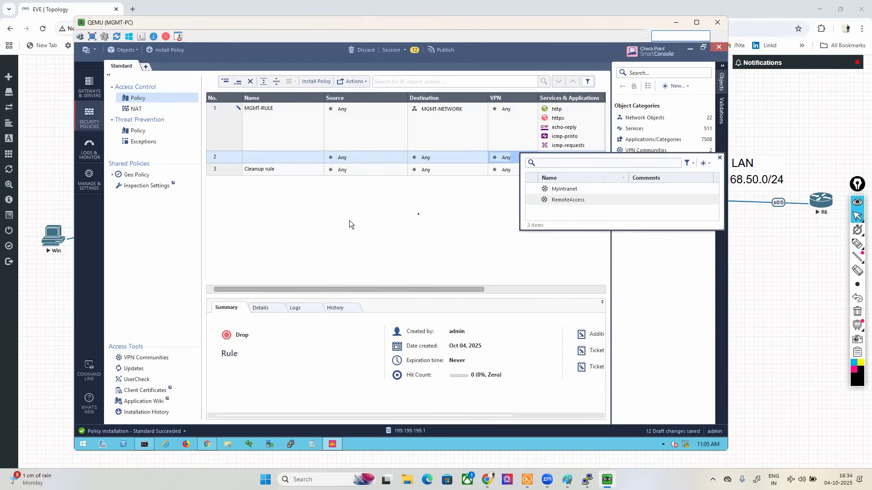
{"action": "mouse_move", "coordinate": [592, 195]}
{"action": "left_click", "coordinate": [705, 163]}
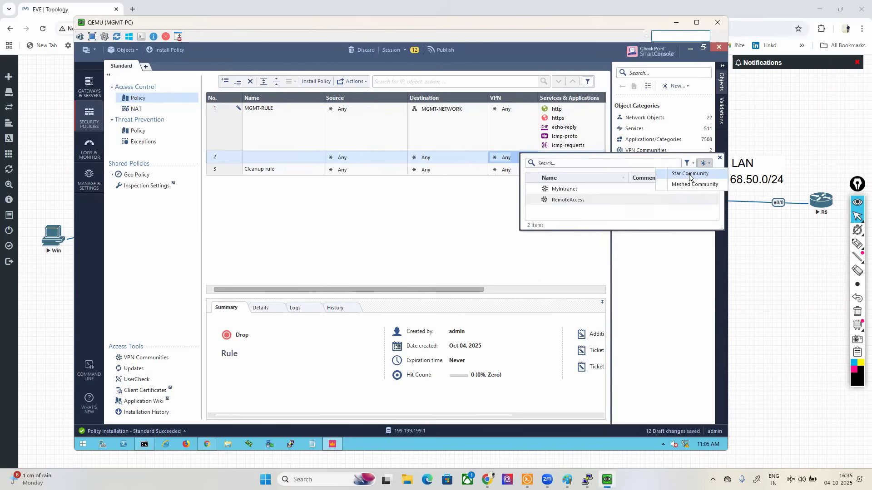
{"action": "left_click", "coordinate": [721, 158]}
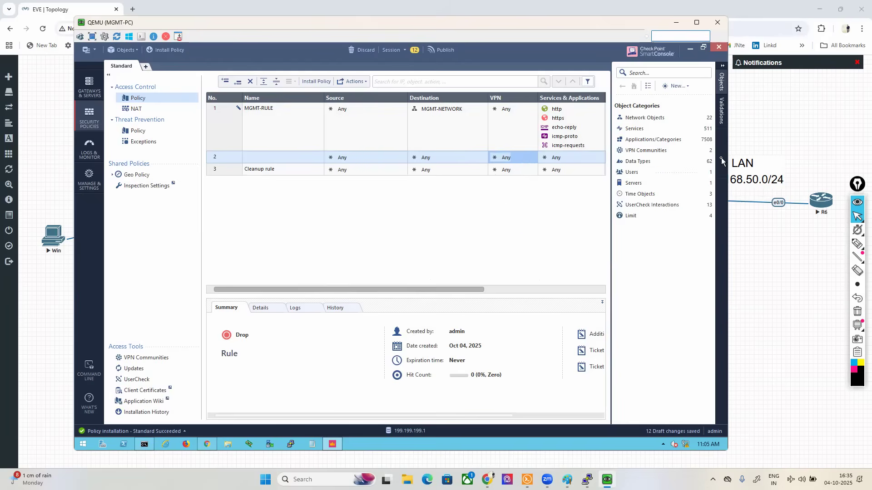
Step: Outline the VPN Communities entry under Access Tools with the annotation pen and erase the marking
{"action": "left_click_drag", "start_coordinate": [312, 295], "coordinate": [312, 293]}
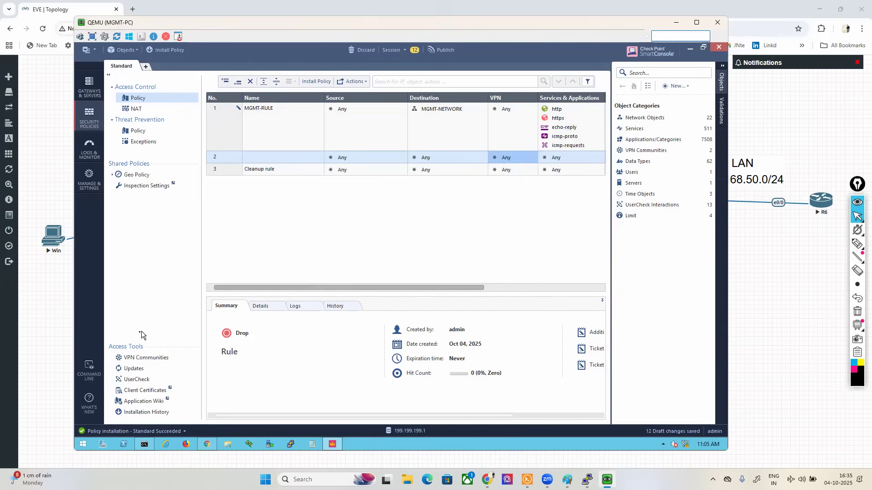
{"action": "mouse_move", "coordinate": [857, 244]}
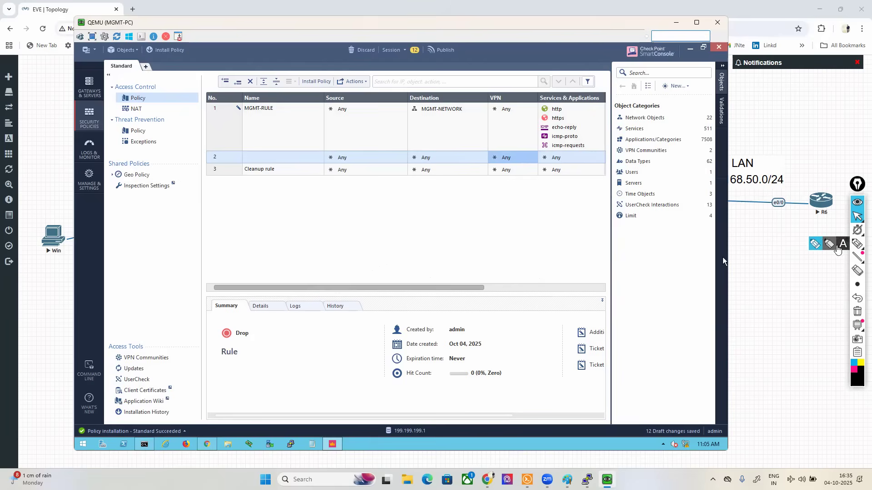
{"action": "left_click", "coordinate": [829, 245]}
{"action": "mouse_move", "coordinate": [104, 365]}
{"action": "left_mouse_down"}
{"action": "mouse_move", "coordinate": [177, 367]}
{"action": "mouse_move", "coordinate": [123, 342]}
{"action": "mouse_move", "coordinate": [112, 366]}
{"action": "left_mouse_up"}
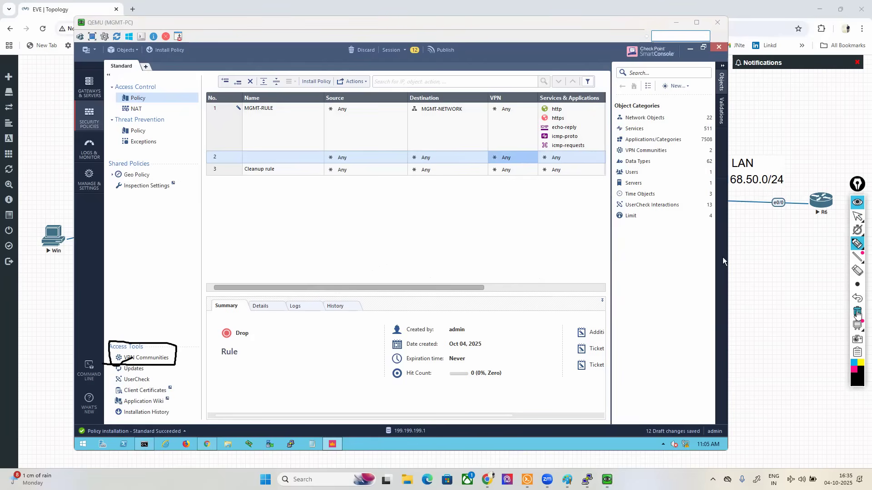
{"action": "left_click", "coordinate": [857, 311]}
{"action": "left_click", "coordinate": [857, 217]}
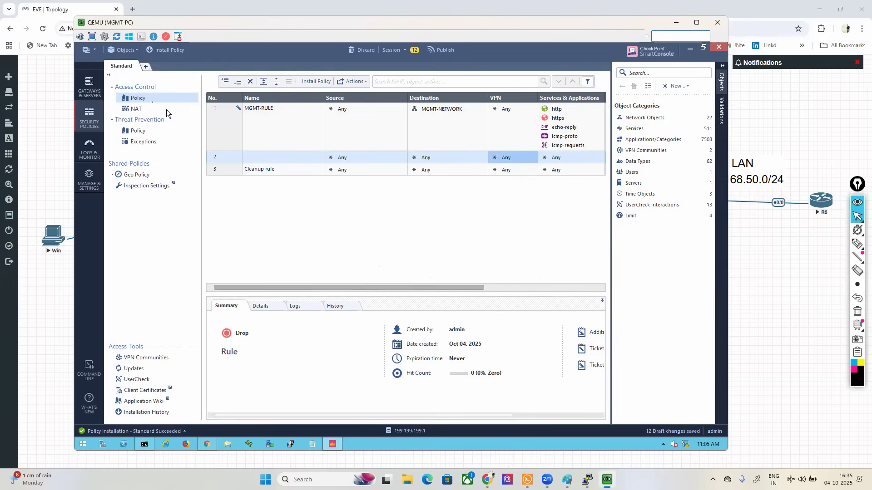
Step: Return to the gateways and servers list and open the properties of the SITE-A gateway
{"action": "left_click", "coordinate": [93, 88]}
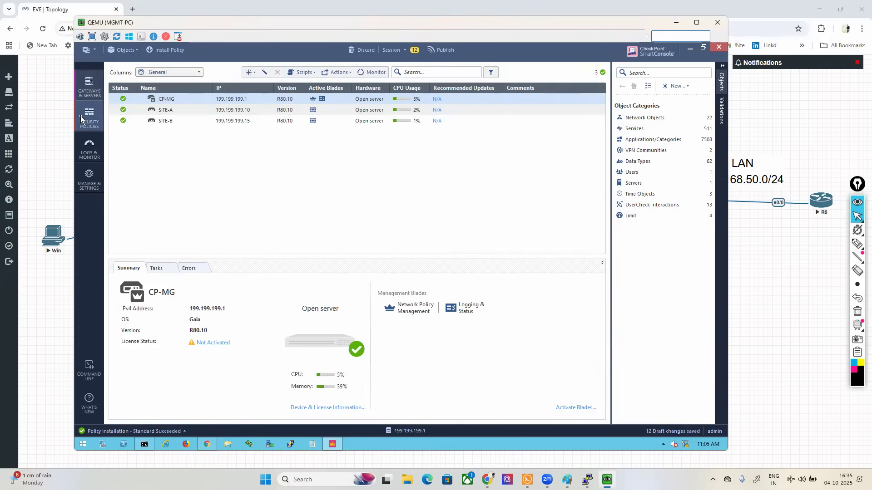
{"action": "left_click", "coordinate": [82, 119]}
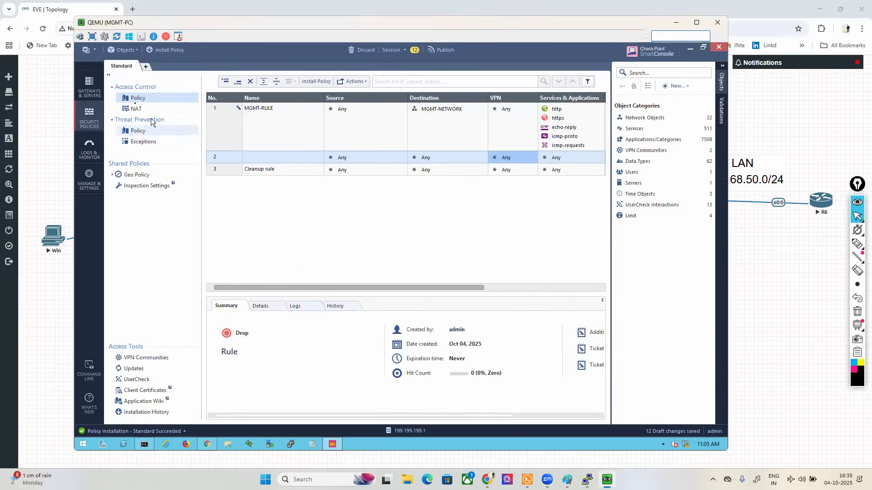
{"action": "left_click", "coordinate": [89, 86]}
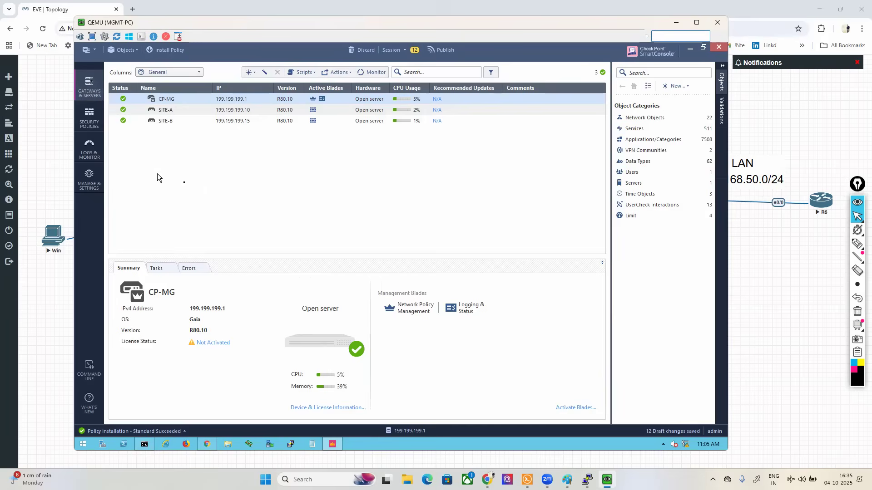
{"action": "double_click", "coordinate": [165, 111]}
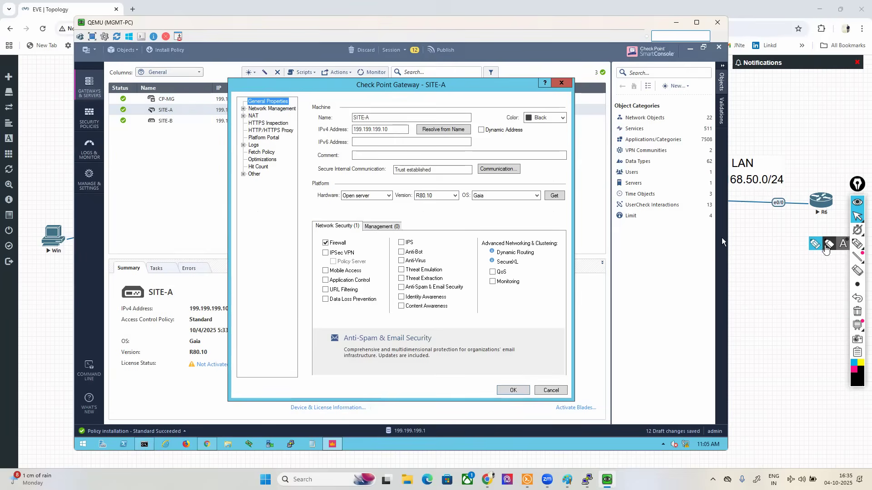
Step: Outline the IPSec VPN blade in SITE-A's properties with the annotation pen and erase the marking
{"action": "left_click", "coordinate": [858, 244]}
{"action": "mouse_move", "coordinate": [317, 260]}
{"action": "left_mouse_down"}
{"action": "mouse_move", "coordinate": [357, 260]}
{"action": "mouse_move", "coordinate": [357, 249]}
{"action": "mouse_move", "coordinate": [319, 257]}
{"action": "left_mouse_up"}
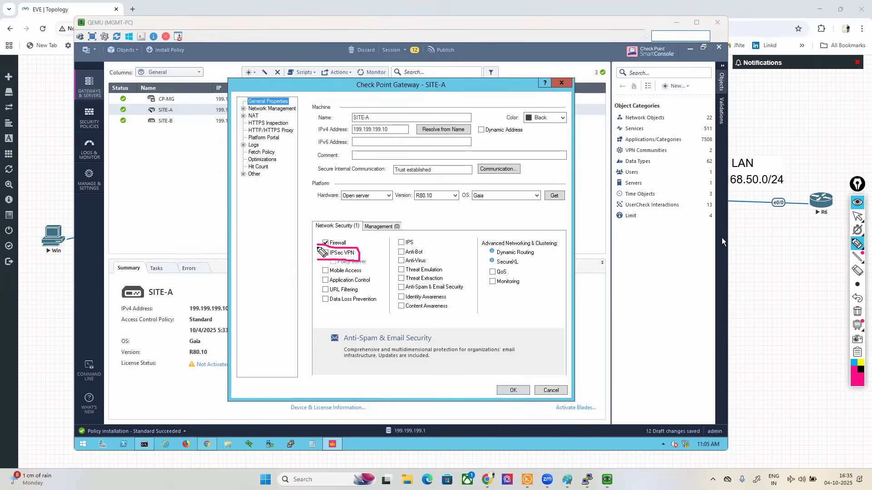
{"action": "left_click", "coordinate": [857, 311]}
{"action": "left_click", "coordinate": [858, 217]}
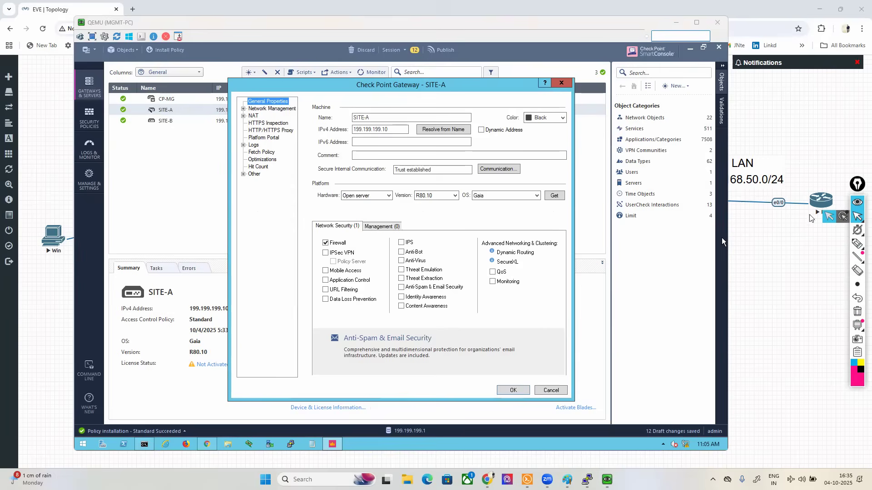
Step: Enable the IPSec VPN blade on the SITE-A and SITE-B gateways and save the properties of both
{"action": "left_click", "coordinate": [325, 254]}
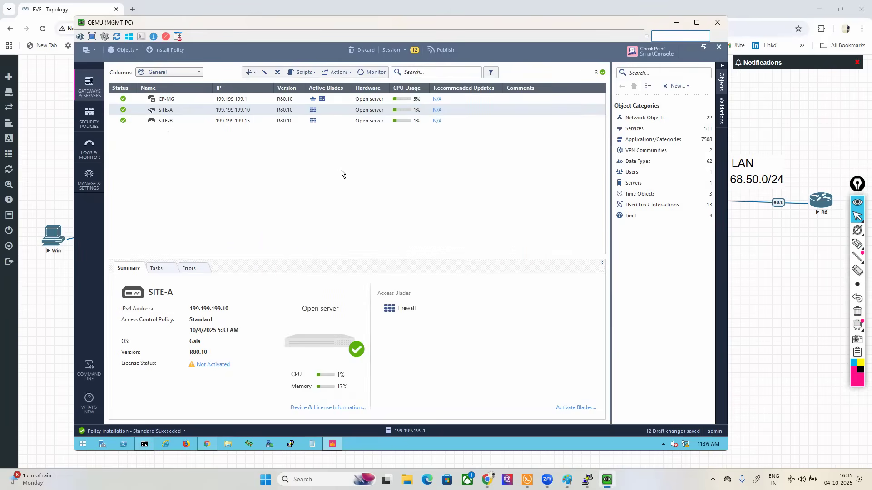
{"action": "key", "text": "Down"}
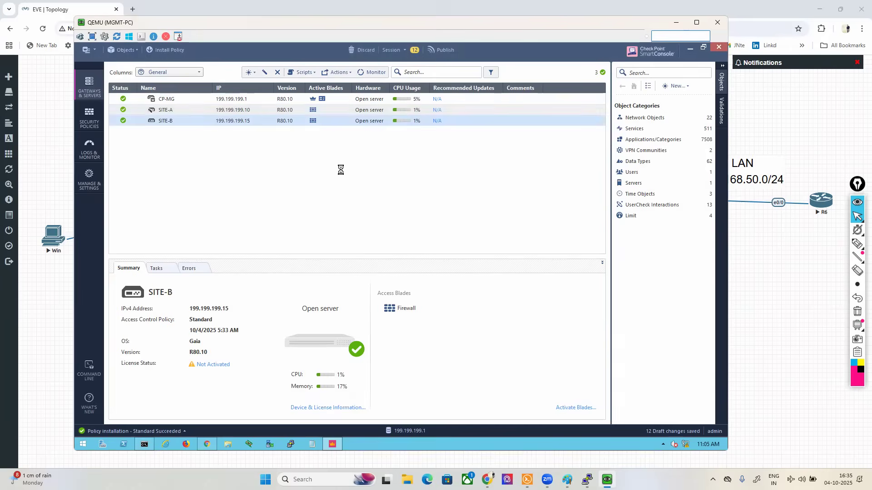
{"action": "left_click", "coordinate": [325, 253]}
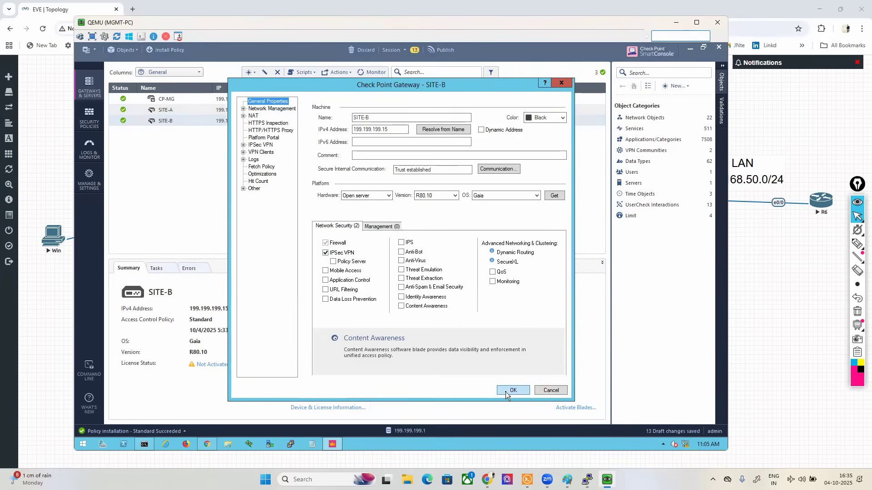
{"action": "left_click", "coordinate": [512, 391]}
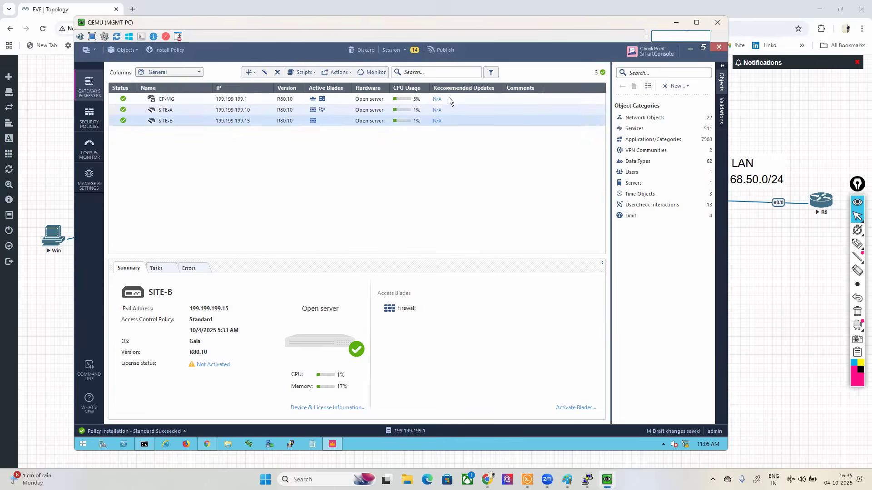
Step: Publish the session changes and install the Standard policy on SITE-A and SITE-B
{"action": "left_click", "coordinate": [440, 53]}
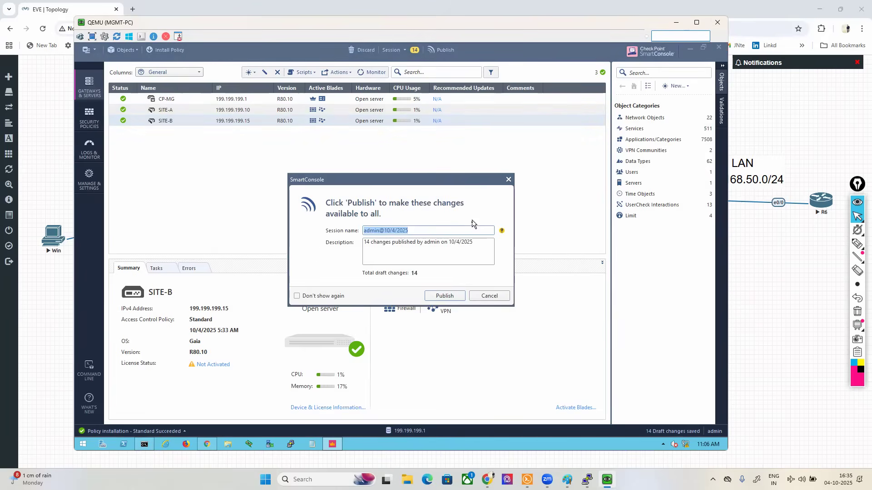
{"action": "left_click", "coordinate": [443, 297]}
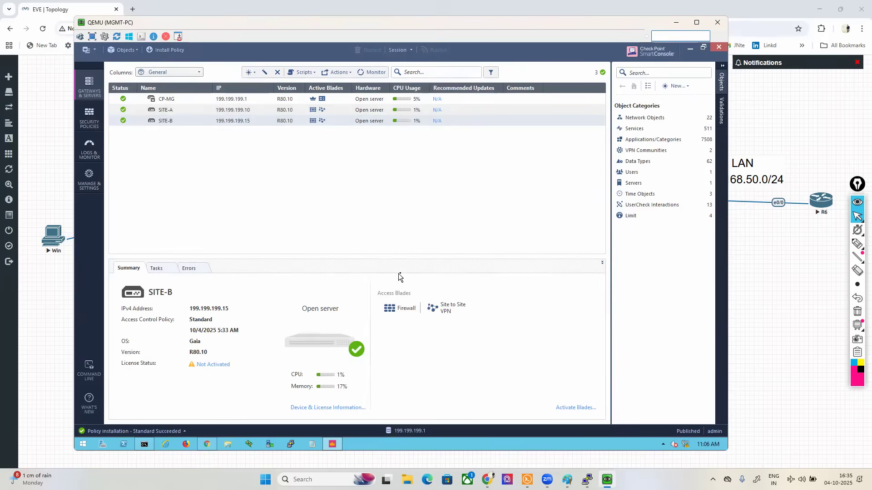
{"action": "left_click", "coordinate": [165, 50]}
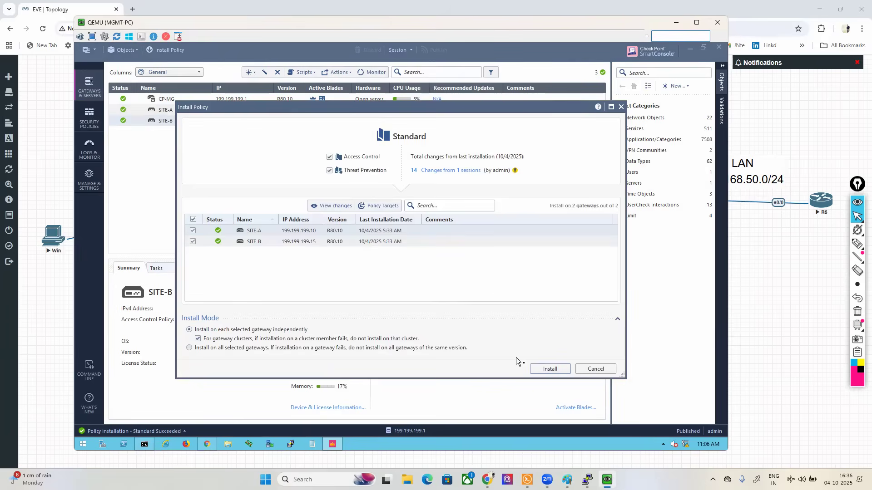
{"action": "left_click", "coordinate": [550, 367]}
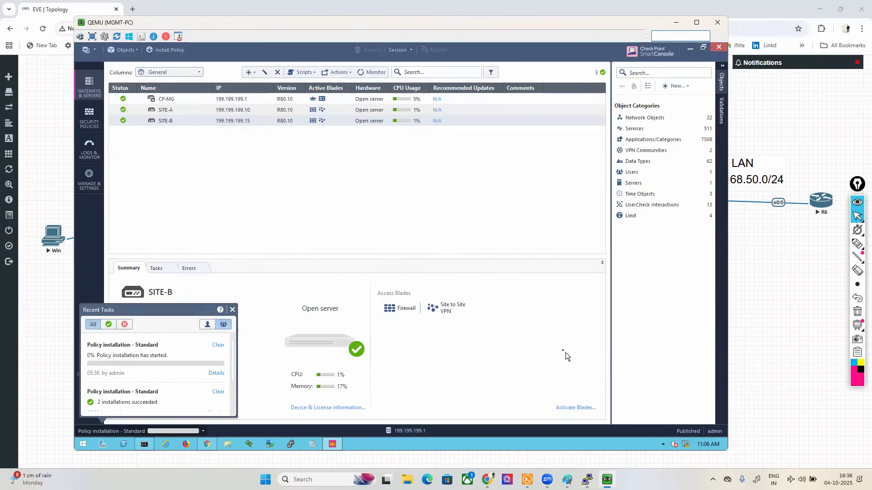
Step: Return to the security policies and examine SITE-A's status in the latest policy installation details
{"action": "left_click", "coordinate": [89, 119]}
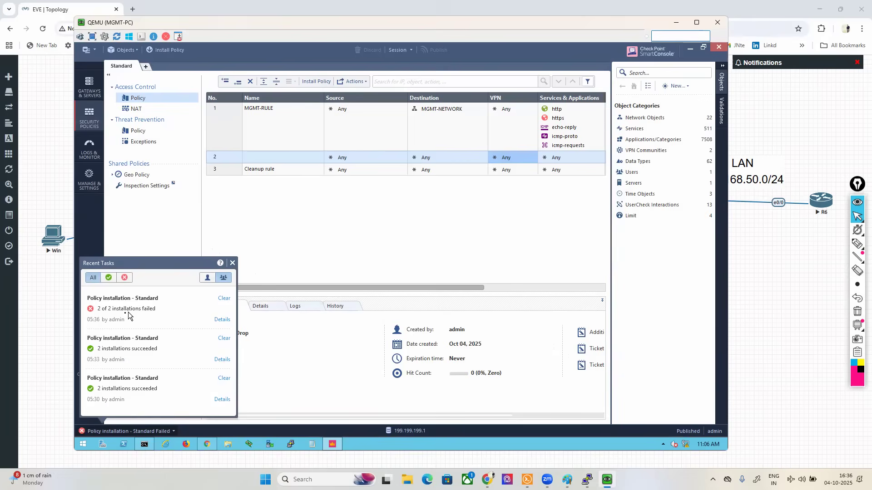
{"action": "left_click", "coordinate": [218, 321]}
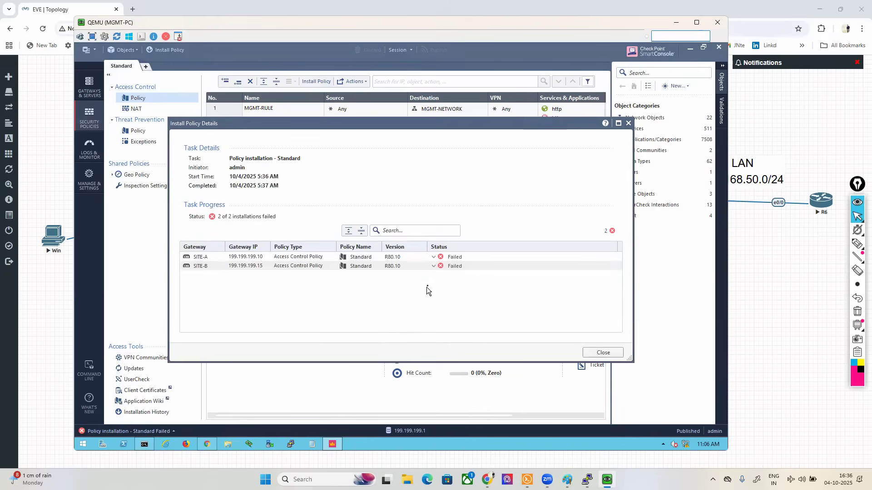
{"action": "left_click", "coordinate": [434, 257]}
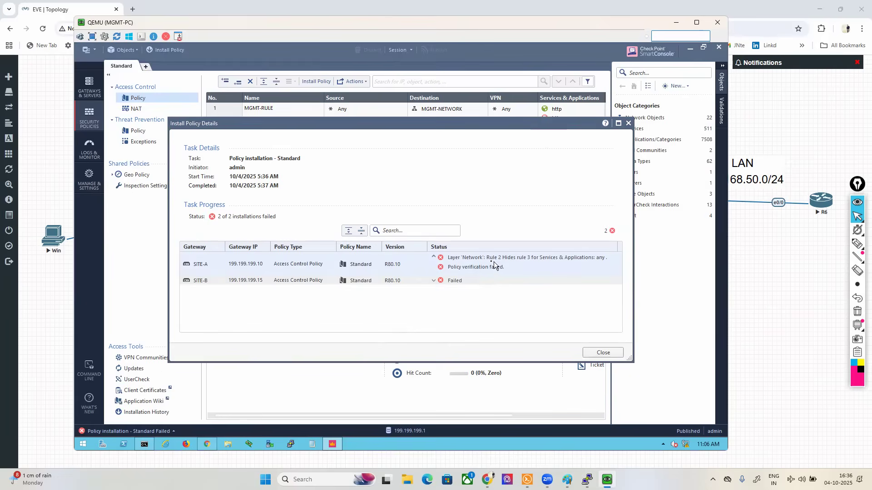
{"action": "left_click", "coordinate": [594, 354]}
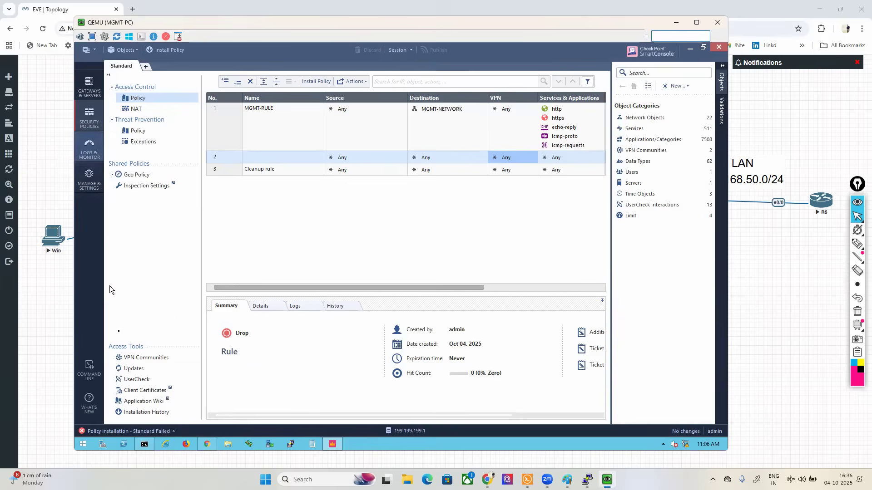
Step: Open the VPN Communities list and start a new star community
{"action": "left_click", "coordinate": [152, 357]}
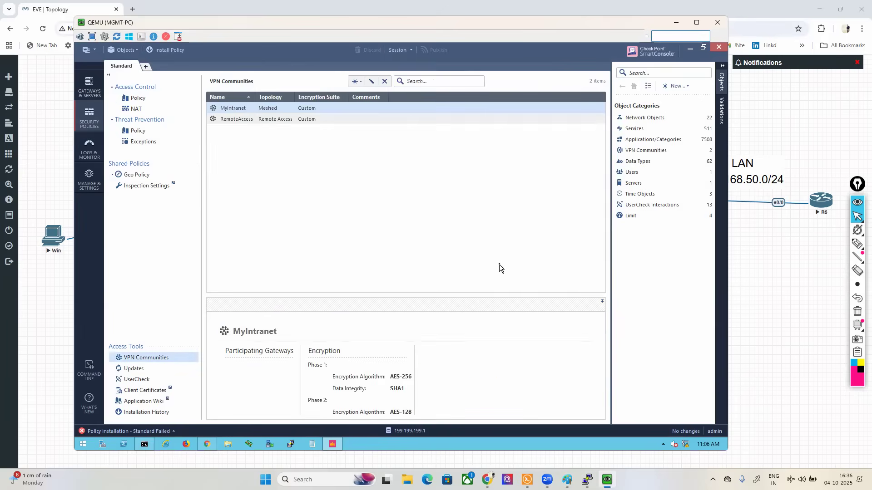
{"action": "left_click", "coordinate": [358, 82]}
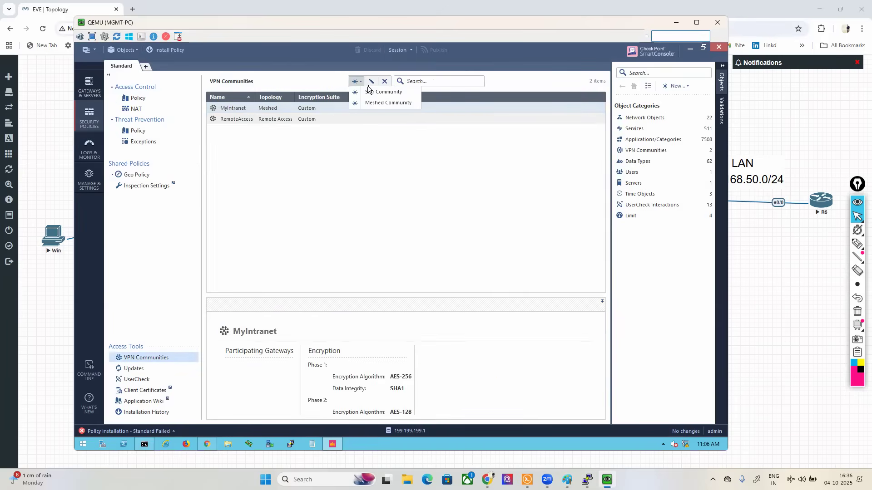
{"action": "left_click", "coordinate": [382, 92]}
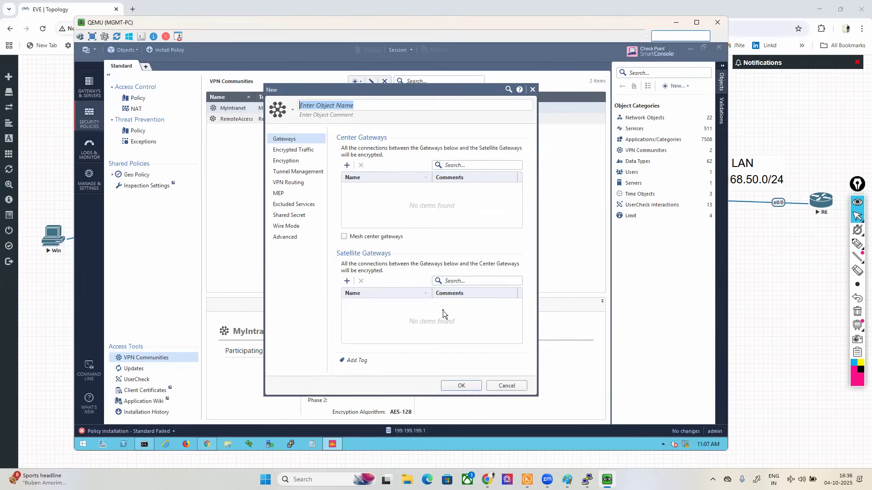
Step: Mark the star community's settings pages with annotation pen arrows, erase them and cancel the new community
{"action": "left_click", "coordinate": [857, 244]}
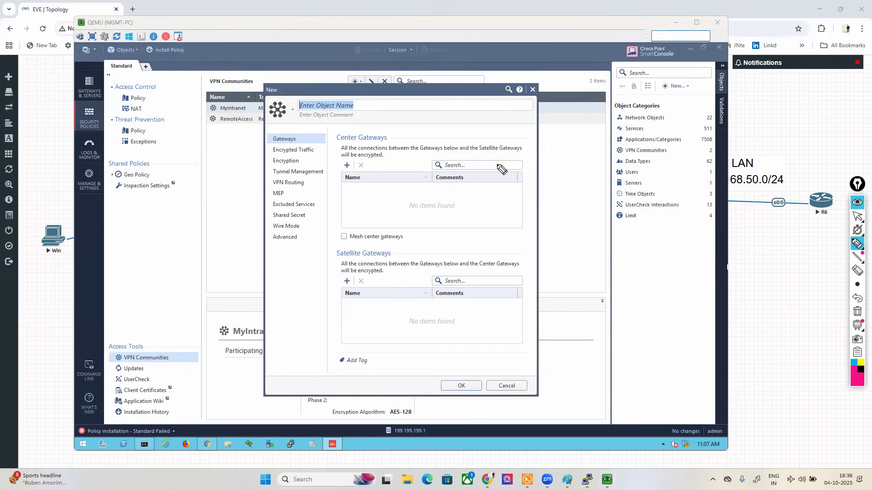
{"action": "mouse_move", "coordinate": [223, 140]}
{"action": "left_mouse_down"}
{"action": "mouse_move", "coordinate": [262, 135]}
{"action": "mouse_move", "coordinate": [263, 144]}
{"action": "left_mouse_up"}
{"action": "mouse_move", "coordinate": [183, 172]}
{"action": "left_mouse_down"}
{"action": "mouse_move", "coordinate": [267, 147]}
{"action": "mouse_move", "coordinate": [259, 154]}
{"action": "left_mouse_up"}
{"action": "left_click_drag", "start_coordinate": [199, 194], "coordinate": [254, 166]}
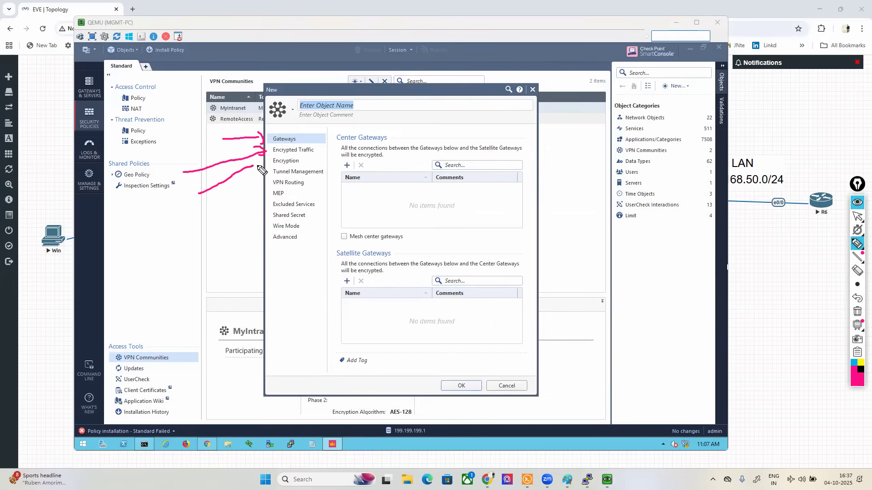
{"action": "left_click", "coordinate": [857, 311]}
{"action": "mouse_move", "coordinate": [847, 245]}
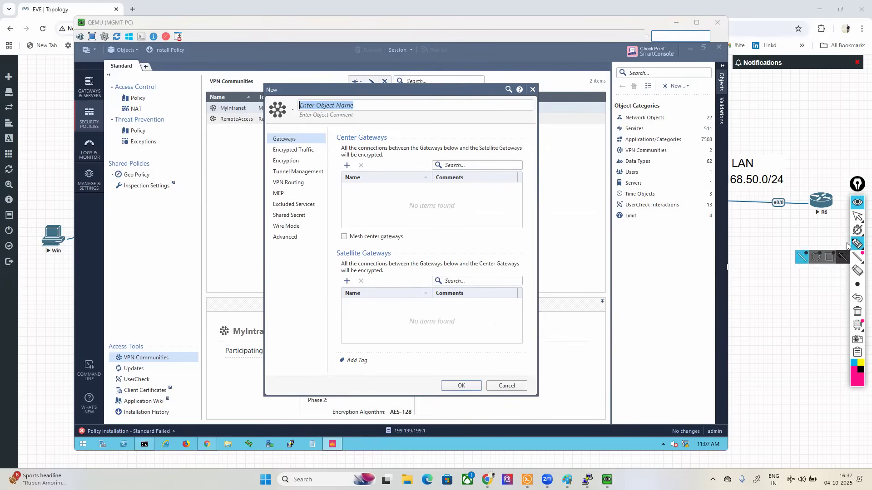
{"action": "left_click", "coordinate": [857, 216]}
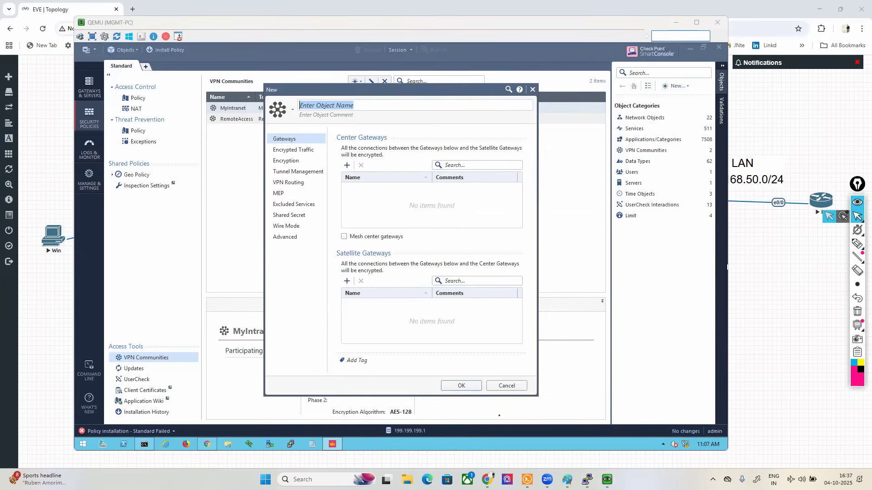
{"action": "left_click", "coordinate": [510, 387]}
Step: Start a new meshed VPN community and name it IPSEC-VPN
{"action": "left_click", "coordinate": [358, 84]}
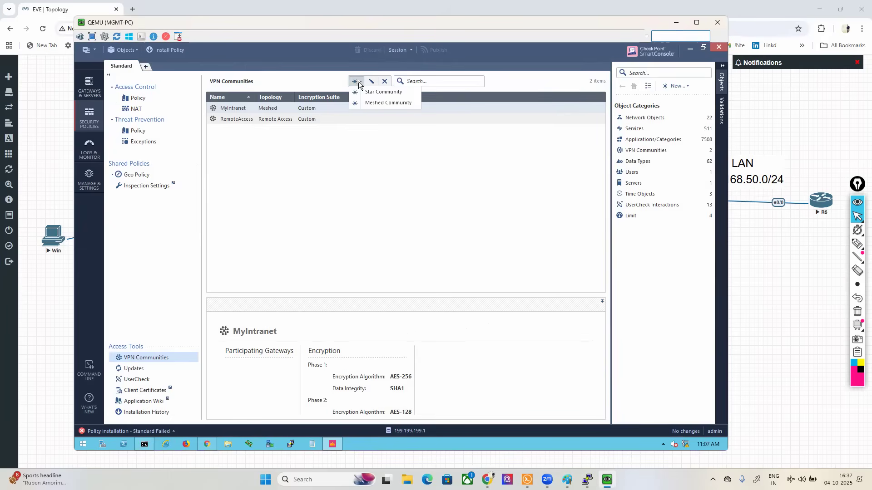
{"action": "left_click", "coordinate": [373, 102]}
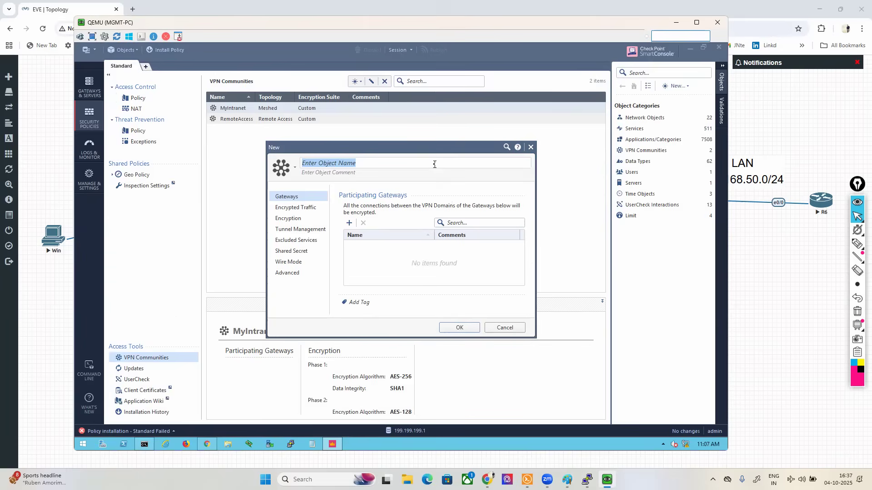
{"action": "type", "text": "site-to-site-vpn"}
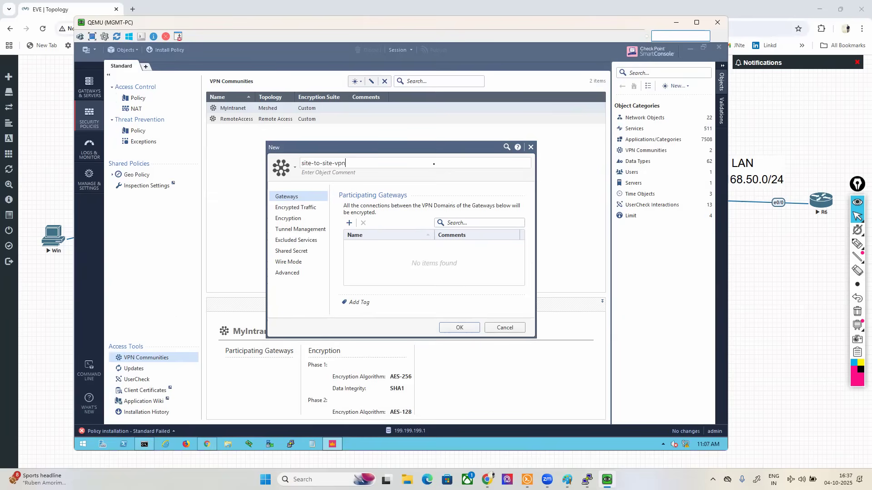
{"action": "key", "text": "ctrl+a"}
{"action": "key", "text": "BackSpace"}
{"action": "type", "text": "IPSEC-VPN"}
Step: Add SITE-A and SITE-B as participating gateways of the IPSEC-VPN community
{"action": "left_click", "coordinate": [352, 223]}
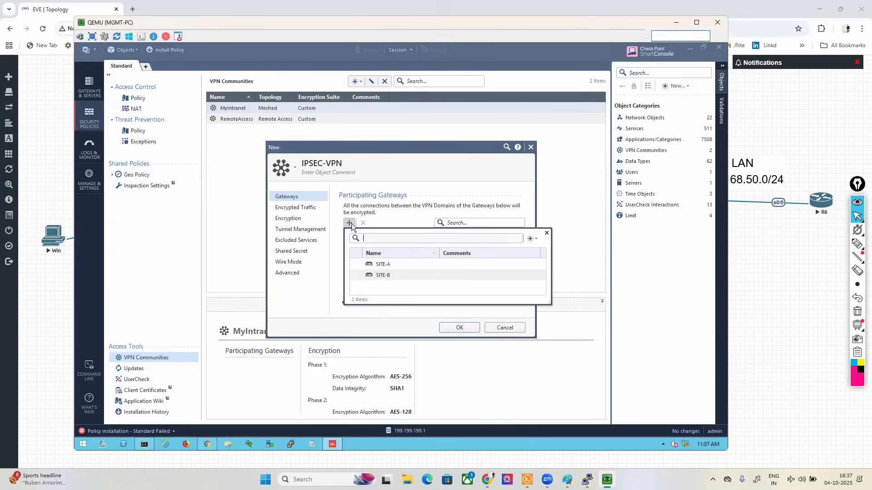
{"action": "left_click", "coordinate": [356, 264]}
{"action": "left_click", "coordinate": [356, 275]}
{"action": "left_click", "coordinate": [392, 317]}
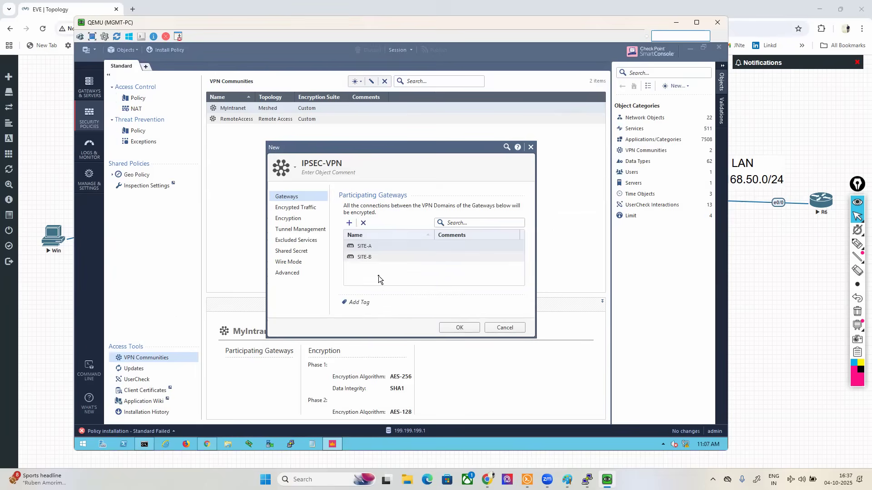
Step: Show the community's Encrypted Traffic settings, outline the accept-all option with the annotation pen and erase the marking
{"action": "left_click", "coordinate": [308, 211]}
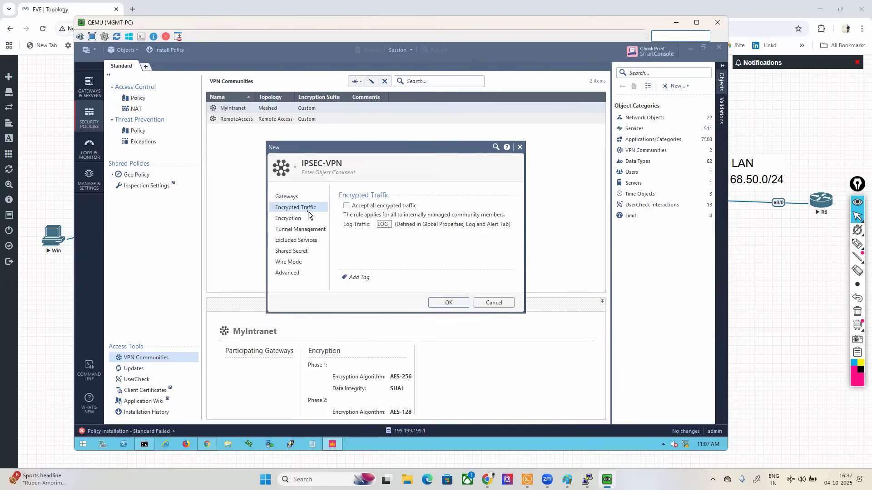
{"action": "left_click", "coordinate": [857, 244]}
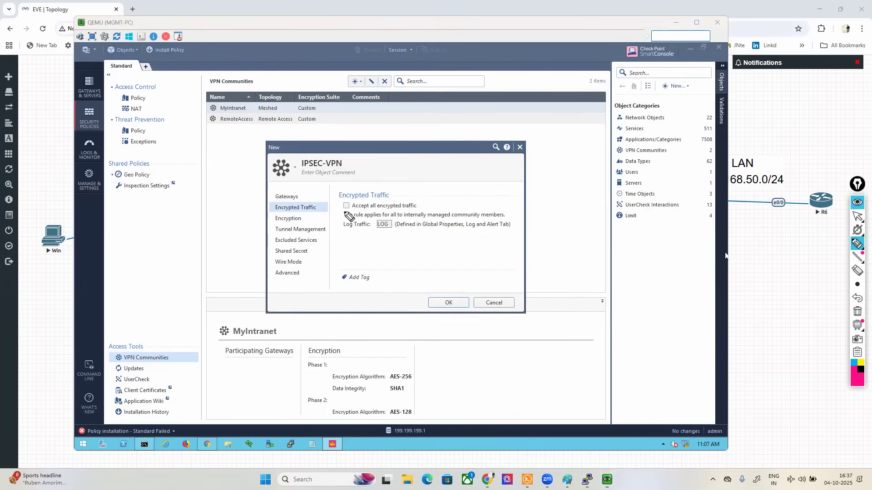
{"action": "mouse_move", "coordinate": [338, 211]}
{"action": "left_mouse_down"}
{"action": "mouse_move", "coordinate": [428, 211]}
{"action": "mouse_move", "coordinate": [429, 203]}
{"action": "mouse_move", "coordinate": [421, 188]}
{"action": "mouse_move", "coordinate": [346, 187]}
{"action": "mouse_move", "coordinate": [338, 209]}
{"action": "left_mouse_up"}
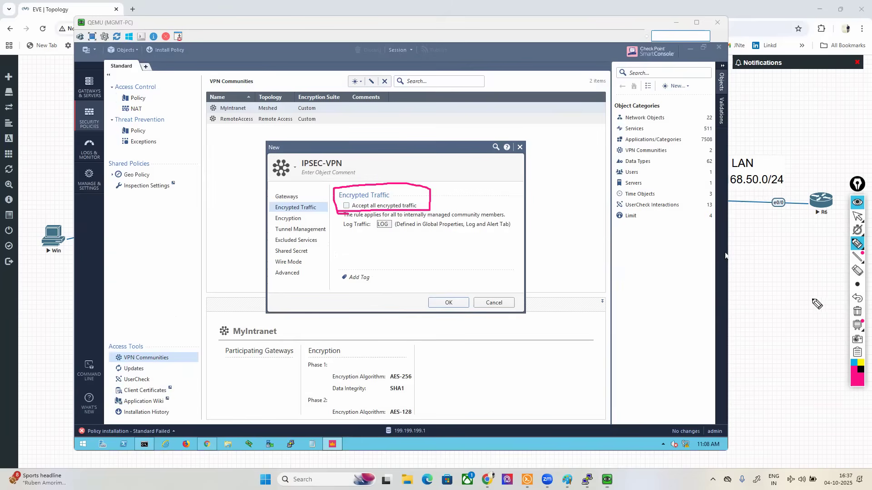
{"action": "left_click", "coordinate": [857, 311]}
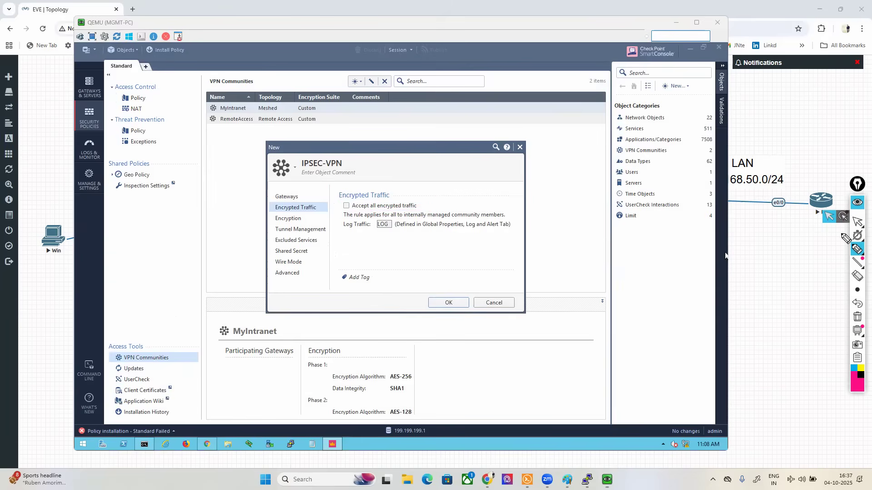
Step: Mark both LANs and the path from Win towards the ISP on the EVE-NG topology, erase the markings and return to the MGMT-PC console
{"action": "left_click", "coordinate": [857, 222]}
{"action": "left_click", "coordinate": [830, 251]}
{"action": "mouse_move", "coordinate": [857, 250]}
{"action": "left_click", "coordinate": [815, 248]}
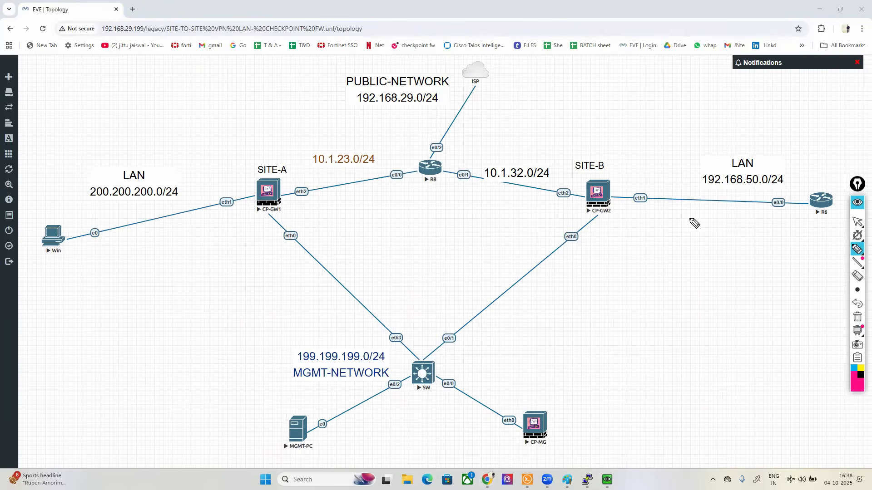
{"action": "mouse_move", "coordinate": [77, 211]}
{"action": "left_mouse_down"}
{"action": "mouse_move", "coordinate": [35, 259]}
{"action": "mouse_move", "coordinate": [86, 207]}
{"action": "mouse_move", "coordinate": [75, 203]}
{"action": "left_mouse_up"}
{"action": "mouse_move", "coordinate": [814, 171]}
{"action": "left_mouse_down"}
{"action": "mouse_move", "coordinate": [740, 152]}
{"action": "mouse_move", "coordinate": [709, 225]}
{"action": "mouse_move", "coordinate": [842, 199]}
{"action": "mouse_move", "coordinate": [800, 147]}
{"action": "left_mouse_up"}
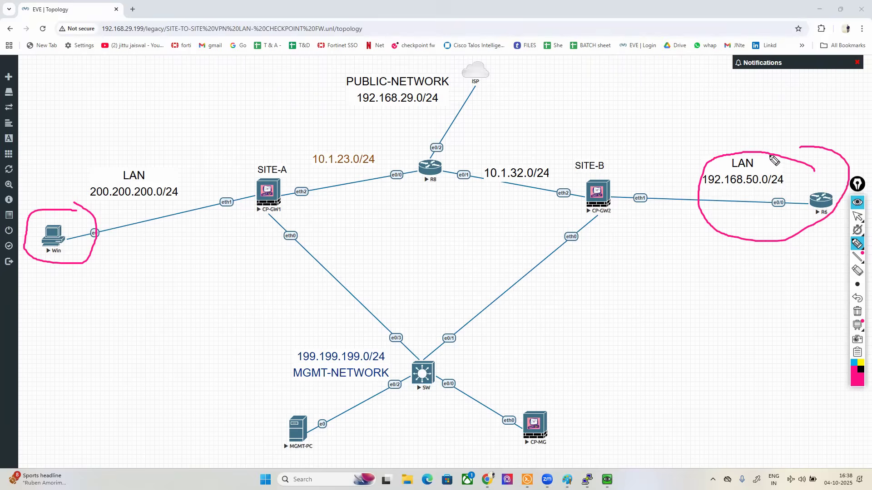
{"action": "mouse_move", "coordinate": [72, 232]}
{"action": "left_mouse_down"}
{"action": "mouse_move", "coordinate": [54, 226]}
{"action": "mouse_move", "coordinate": [439, 93]}
{"action": "mouse_move", "coordinate": [456, 42]}
{"action": "left_mouse_up"}
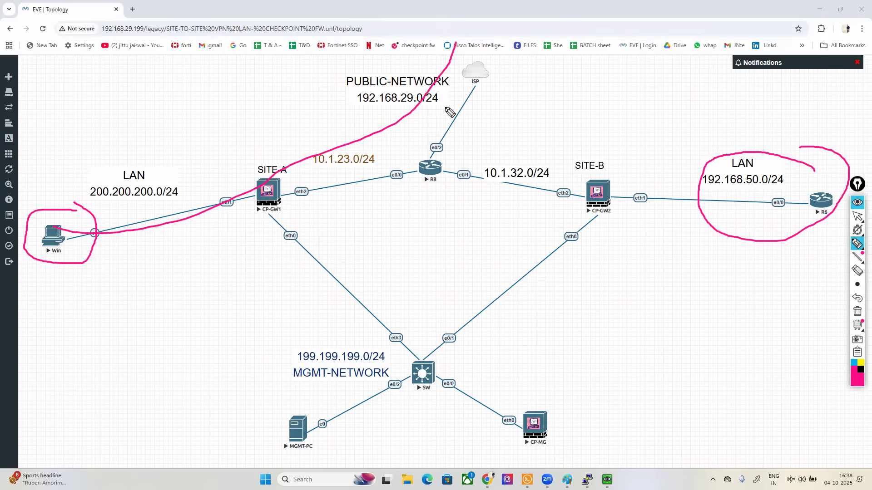
{"action": "left_click", "coordinate": [857, 311]}
{"action": "left_click", "coordinate": [857, 216]}
{"action": "left_click", "coordinate": [607, 480]}
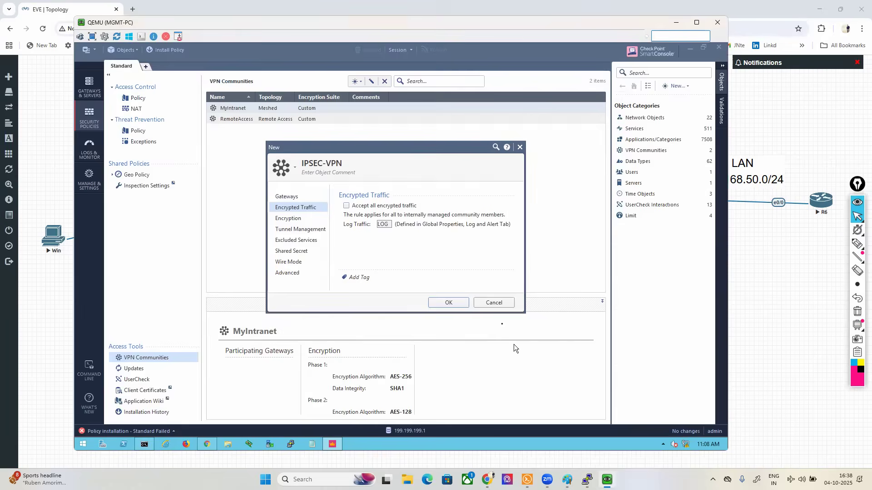
Step: Leave accepting all encrypted traffic disabled and bring the IPSEC-VPN community's Encryption settings fully into view
{"action": "left_click", "coordinate": [346, 206]}
{"action": "left_click", "coordinate": [289, 219]}
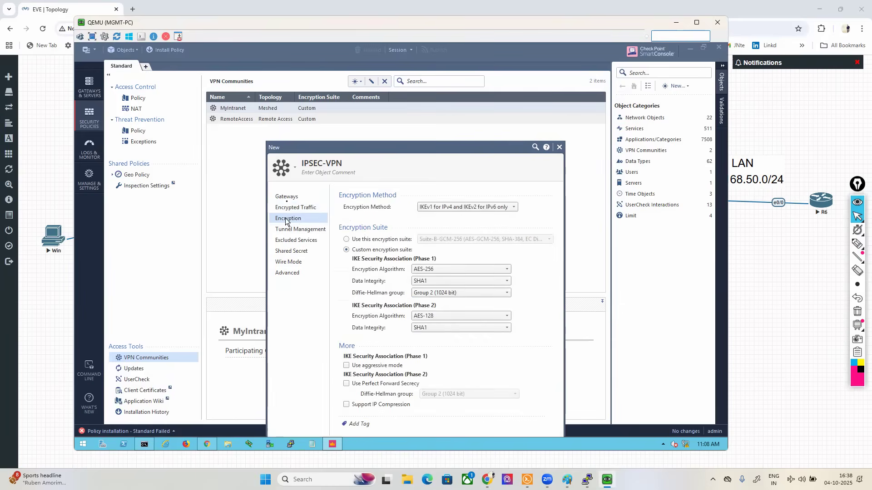
{"action": "left_click_drag", "start_coordinate": [289, 149], "coordinate": [262, 99]}
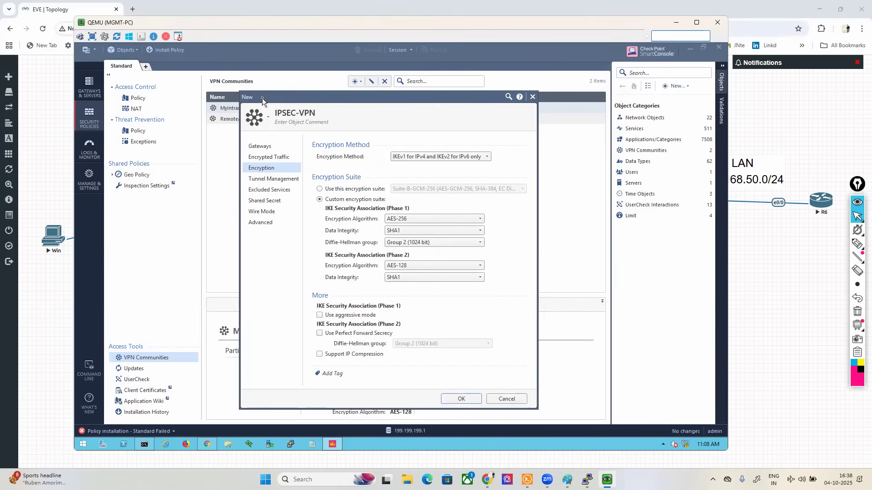
Step: Mark the IKE Security Association (Phase 1) heading with the annotation pen, circle IKE, and erase the markings
{"action": "left_click", "coordinate": [856, 244]}
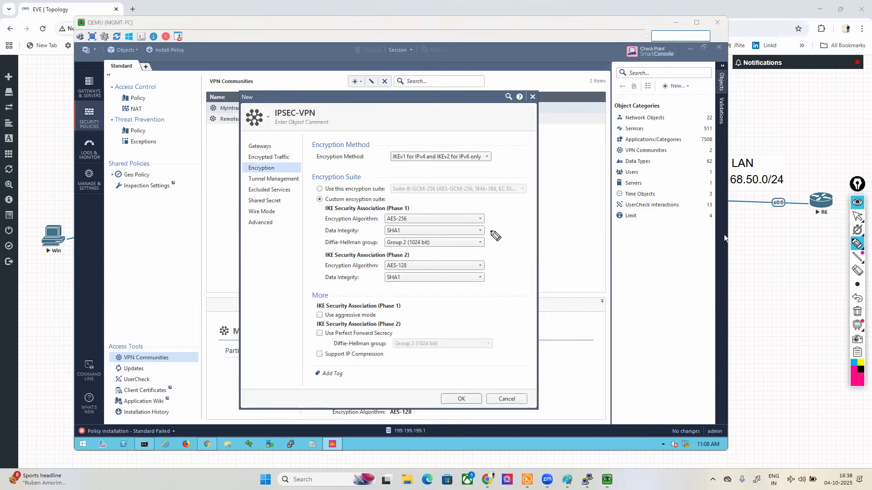
{"action": "left_click_drag", "start_coordinate": [327, 205], "coordinate": [323, 213]}
{"action": "left_click_drag", "start_coordinate": [405, 203], "coordinate": [410, 213]}
{"action": "mouse_move", "coordinate": [333, 205]}
{"action": "left_mouse_down"}
{"action": "mouse_move", "coordinate": [320, 210]}
{"action": "mouse_move", "coordinate": [335, 214]}
{"action": "left_mouse_up"}
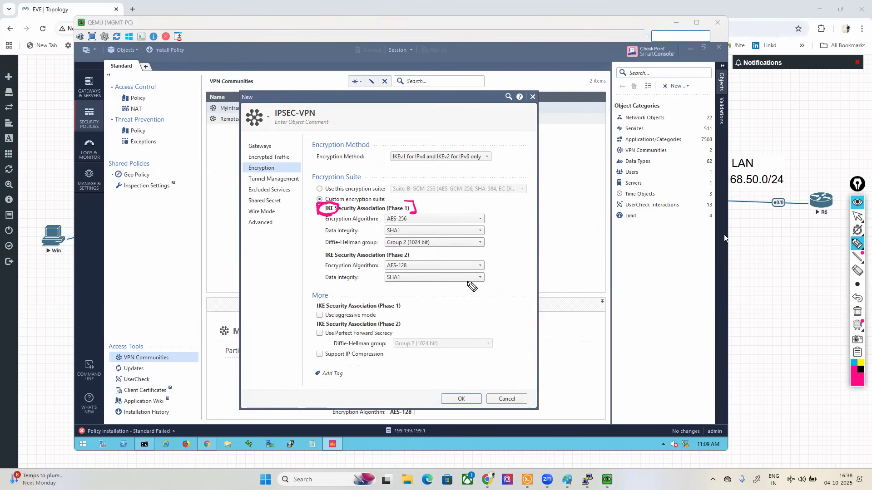
{"action": "left_click", "coordinate": [857, 312]}
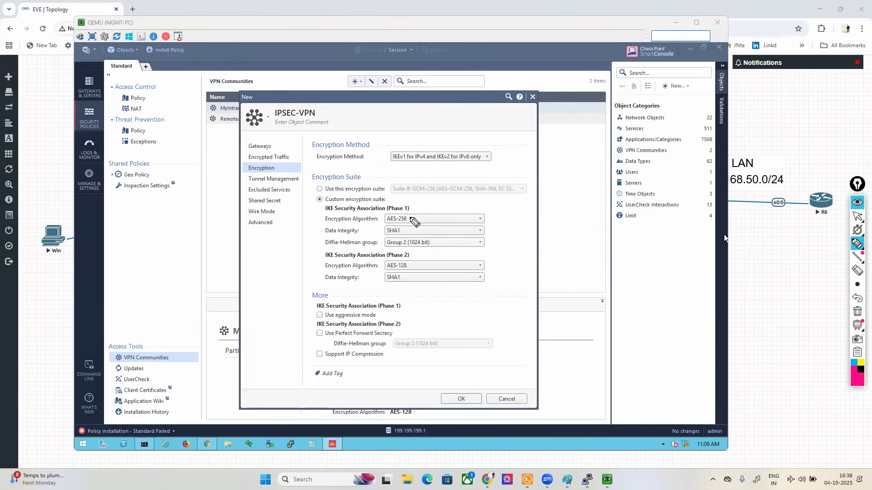
Step: Outline the Phase 1 settings, underline Encryption Algorithm and Data Integrity with the pen, and erase the markings
{"action": "mouse_move", "coordinate": [343, 209]}
{"action": "left_mouse_down"}
{"action": "mouse_move", "coordinate": [331, 208]}
{"action": "mouse_move", "coordinate": [316, 232]}
{"action": "mouse_move", "coordinate": [330, 251]}
{"action": "mouse_move", "coordinate": [476, 249]}
{"action": "mouse_move", "coordinate": [498, 210]}
{"action": "mouse_move", "coordinate": [346, 203]}
{"action": "left_mouse_up"}
{"action": "mouse_move", "coordinate": [325, 223]}
{"action": "left_mouse_down"}
{"action": "mouse_move", "coordinate": [347, 222]}
{"action": "mouse_move", "coordinate": [363, 237]}
{"action": "left_mouse_up"}
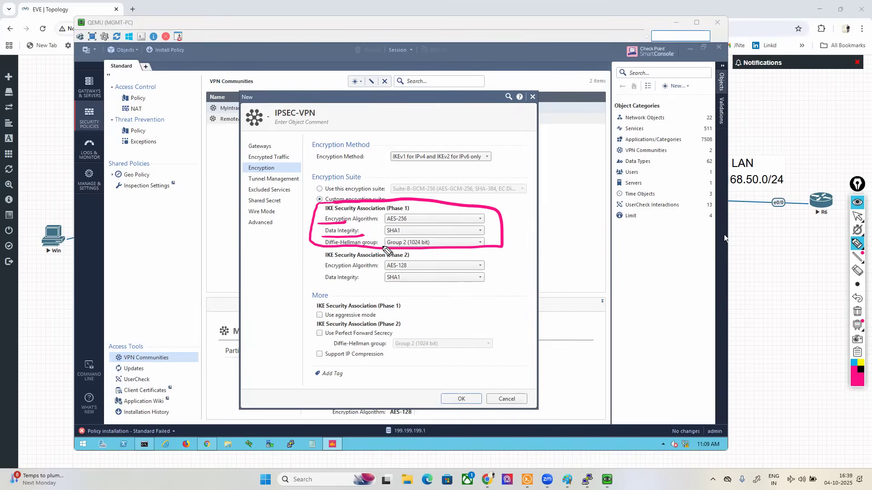
{"action": "left_click", "coordinate": [857, 312]}
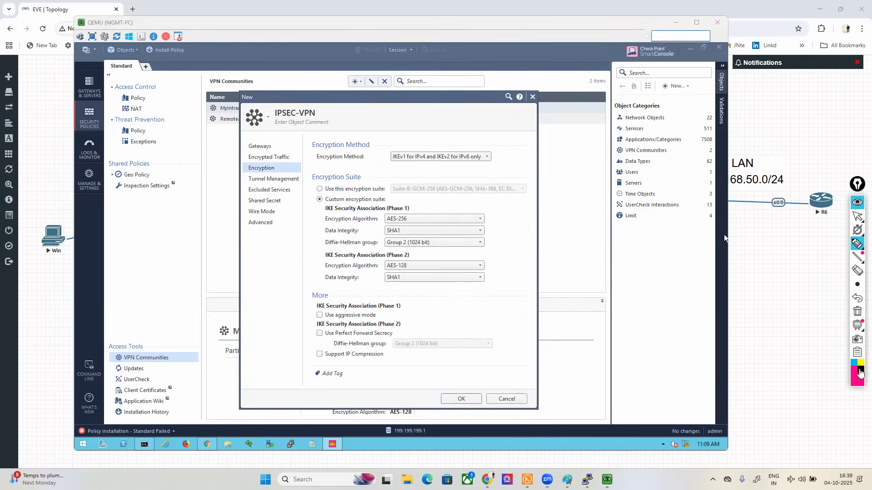
Step: Circle the Phase 1 Diffie-Hellman group label in black and handwrite the group numbers 1, 2, 5, 11 and 12 beside the dialog
{"action": "mouse_move", "coordinate": [319, 249]}
{"action": "left_mouse_down"}
{"action": "mouse_move", "coordinate": [388, 248]}
{"action": "mouse_move", "coordinate": [318, 238]}
{"action": "mouse_move", "coordinate": [335, 244]}
{"action": "left_mouse_up"}
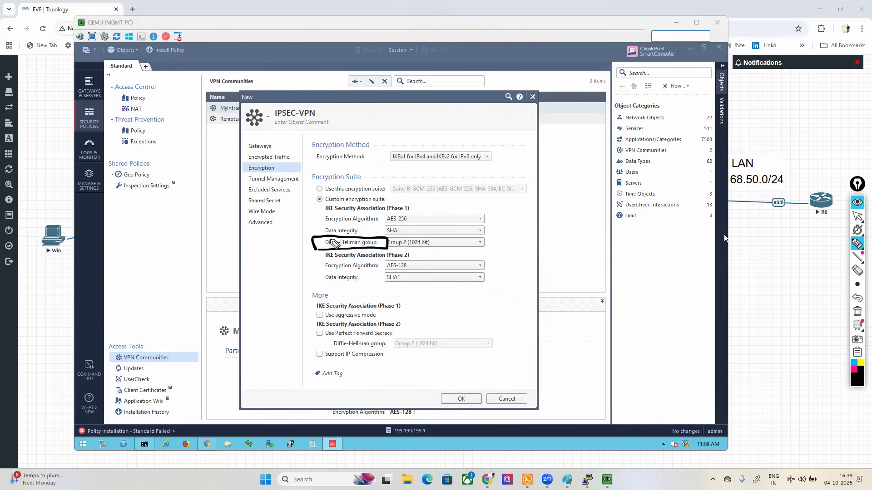
{"action": "mouse_move", "coordinate": [657, 261]}
{"action": "left_mouse_down"}
{"action": "mouse_move", "coordinate": [650, 307]}
{"action": "mouse_move", "coordinate": [663, 307]}
{"action": "mouse_move", "coordinate": [642, 370]}
{"action": "mouse_move", "coordinate": [655, 368]}
{"action": "mouse_move", "coordinate": [632, 400]}
{"action": "left_mouse_up"}
{"action": "left_click_drag", "start_coordinate": [645, 390], "coordinate": [666, 398]}
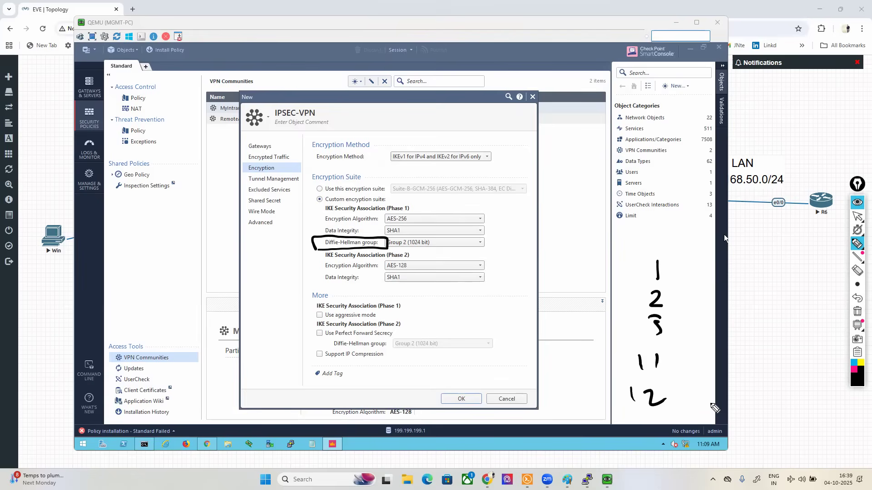
Step: Box group number 1 in pink with the note 768 bits and group number 2 in light blue with the note 1024
{"action": "left_click", "coordinate": [853, 371]}
{"action": "mouse_move", "coordinate": [652, 283]}
{"action": "left_mouse_down"}
{"action": "mouse_move", "coordinate": [677, 283]}
{"action": "mouse_move", "coordinate": [654, 258]}
{"action": "mouse_move", "coordinate": [637, 284]}
{"action": "mouse_move", "coordinate": [691, 272]}
{"action": "mouse_move", "coordinate": [754, 278]}
{"action": "mouse_move", "coordinate": [776, 266]}
{"action": "mouse_move", "coordinate": [824, 286]}
{"action": "mouse_move", "coordinate": [842, 272]}
{"action": "mouse_move", "coordinate": [801, 255]}
{"action": "mouse_move", "coordinate": [728, 294]}
{"action": "mouse_move", "coordinate": [844, 283]}
{"action": "left_mouse_up"}
{"action": "left_click", "coordinate": [854, 364]}
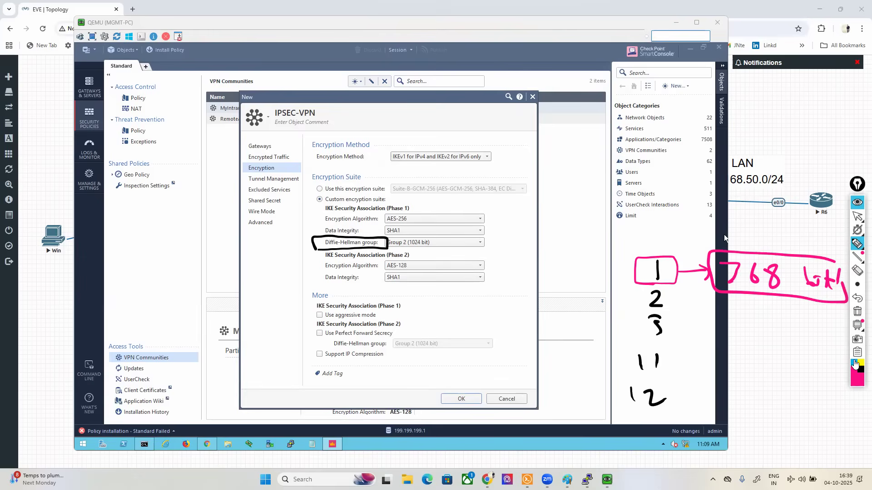
{"action": "mouse_move", "coordinate": [654, 296]}
{"action": "left_mouse_down"}
{"action": "mouse_move", "coordinate": [638, 295]}
{"action": "mouse_move", "coordinate": [679, 313]}
{"action": "mouse_move", "coordinate": [670, 313]}
{"action": "mouse_move", "coordinate": [714, 312]}
{"action": "left_mouse_up"}
{"action": "left_click_drag", "start_coordinate": [723, 308], "coordinate": [767, 323]}
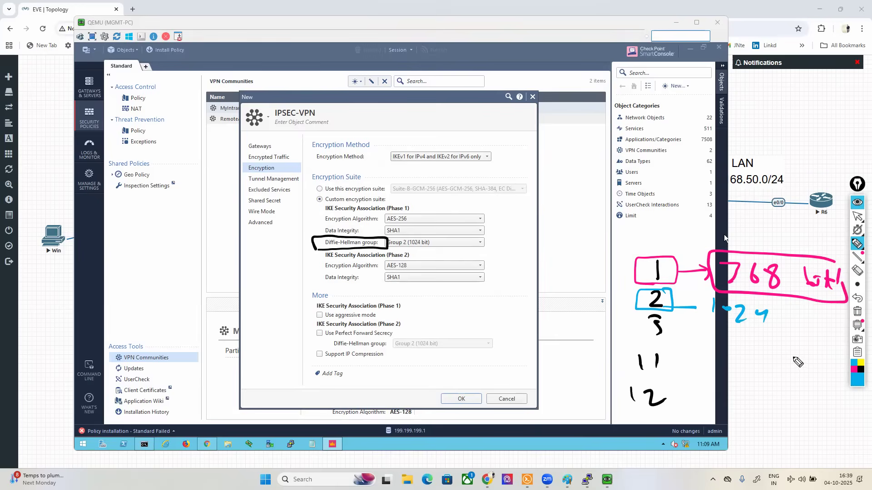
Step: Box group number 5 in dark red with the note 1536, mark the selected Diffie-Hellman group, and erase all markings
{"action": "left_click", "coordinate": [858, 375]}
{"action": "left_click", "coordinate": [822, 330]}
{"action": "mouse_move", "coordinate": [642, 316]}
{"action": "left_mouse_down"}
{"action": "mouse_move", "coordinate": [671, 341]}
{"action": "mouse_move", "coordinate": [677, 313]}
{"action": "mouse_move", "coordinate": [716, 352]}
{"action": "mouse_move", "coordinate": [785, 370]}
{"action": "left_mouse_up"}
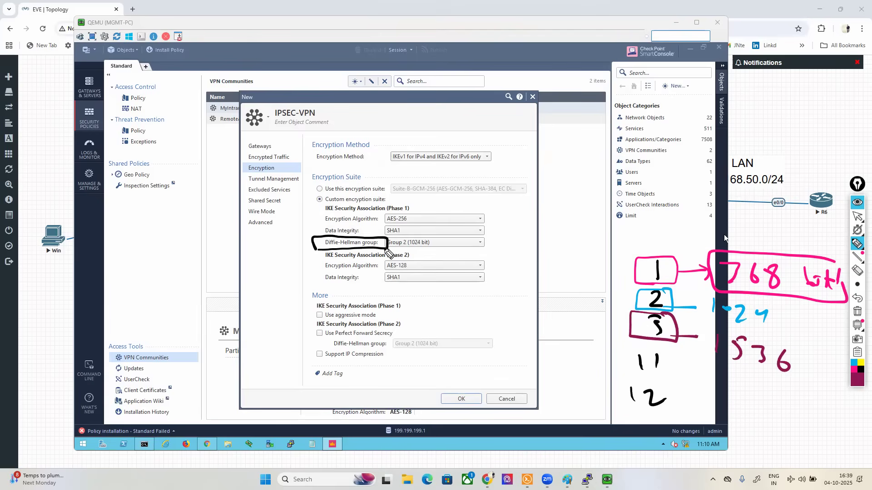
{"action": "mouse_move", "coordinate": [404, 249]}
{"action": "left_mouse_down"}
{"action": "mouse_move", "coordinate": [387, 249]}
{"action": "mouse_move", "coordinate": [402, 236]}
{"action": "mouse_move", "coordinate": [408, 250]}
{"action": "mouse_move", "coordinate": [396, 251]}
{"action": "left_mouse_up"}
{"action": "left_click", "coordinate": [857, 312]}
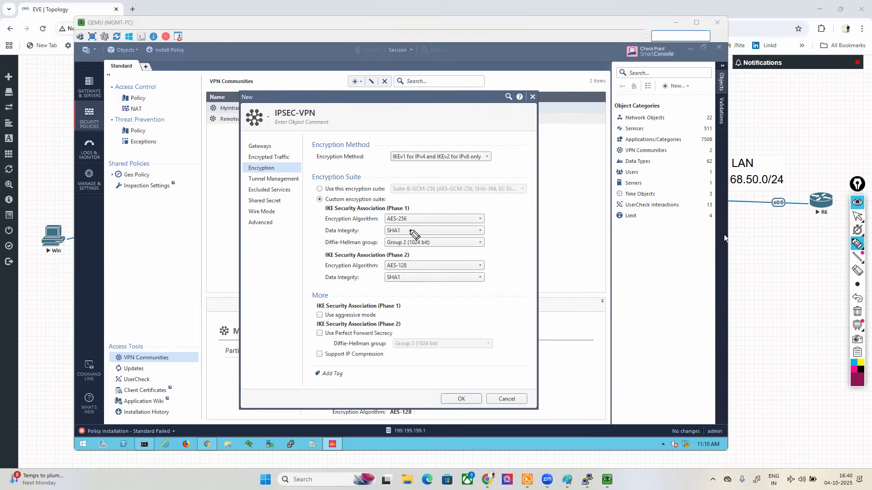
Step: Mark the Phase 1 encryption algorithm AES-256, show the available algorithms without changing the selection, and erase the marking
{"action": "mouse_move", "coordinate": [319, 225]}
{"action": "left_mouse_down"}
{"action": "mouse_move", "coordinate": [407, 213]}
{"action": "mouse_move", "coordinate": [411, 223]}
{"action": "left_mouse_up"}
{"action": "left_click", "coordinate": [857, 217]}
{"action": "left_click", "coordinate": [480, 219]}
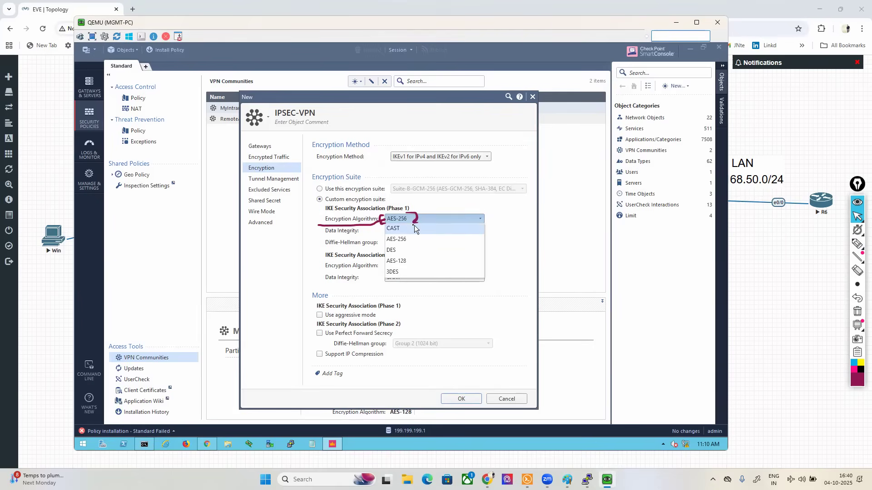
{"action": "left_click", "coordinate": [530, 236]}
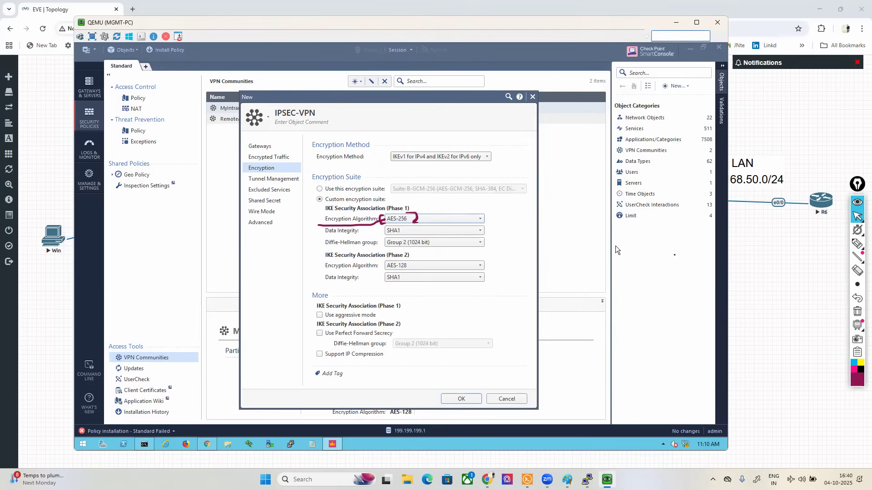
{"action": "left_click", "coordinate": [857, 311]}
Step: Mark the IKE Security Association (Phase 2) section and its encryption settings with the pen, and erase the markings
{"action": "left_click", "coordinate": [816, 246]}
{"action": "left_click_drag", "start_coordinate": [402, 250], "coordinate": [414, 257]}
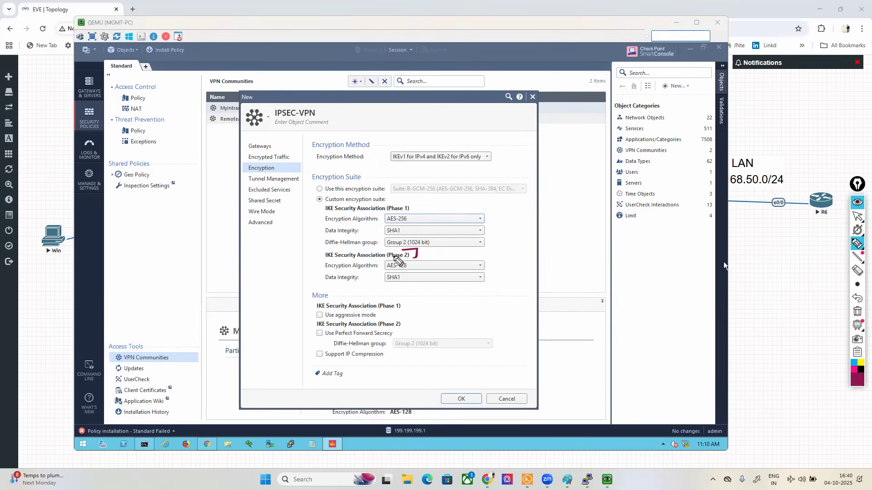
{"action": "left_click_drag", "start_coordinate": [326, 248], "coordinate": [317, 257]}
{"action": "mouse_move", "coordinate": [364, 273]}
{"action": "left_mouse_down"}
{"action": "mouse_move", "coordinate": [379, 267]}
{"action": "mouse_move", "coordinate": [378, 278]}
{"action": "left_mouse_up"}
{"action": "left_click", "coordinate": [857, 311]}
Step: Leave annotation mode and view the IPSEC-VPN community's Tunnel Management and Excluded Services settings
{"action": "left_click", "coordinate": [856, 217]}
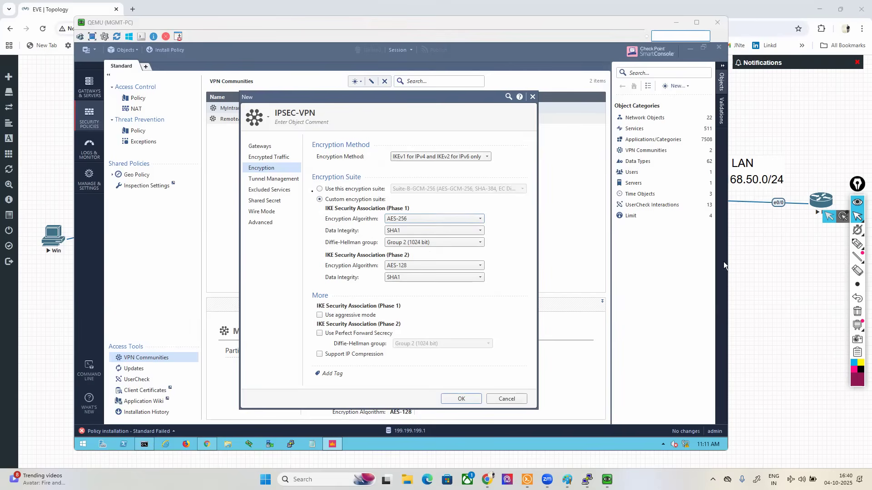
{"action": "left_click", "coordinate": [273, 179]}
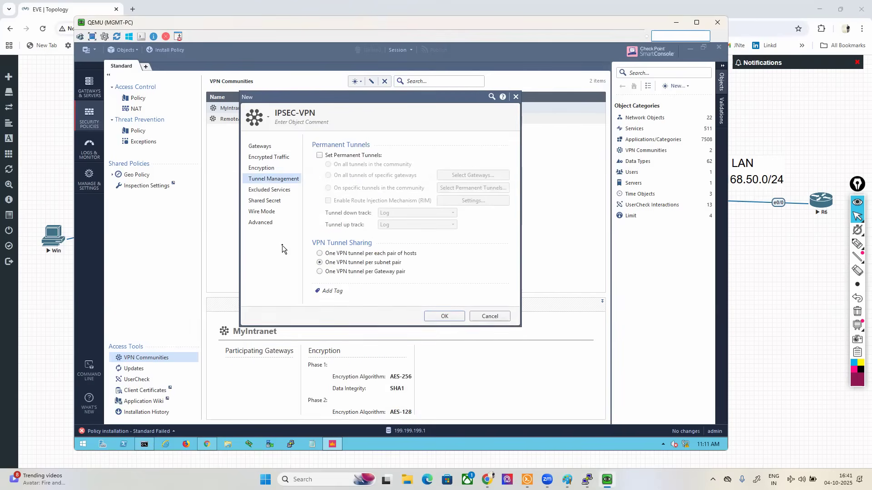
{"action": "left_click", "coordinate": [269, 190]}
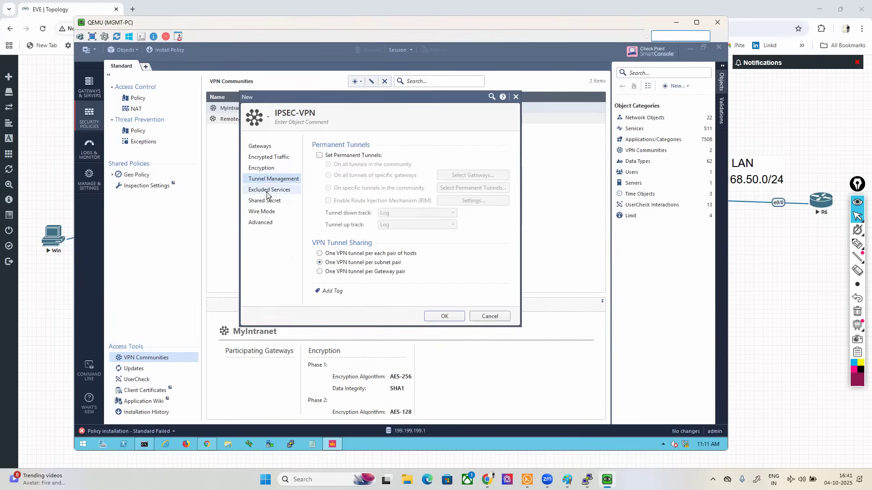
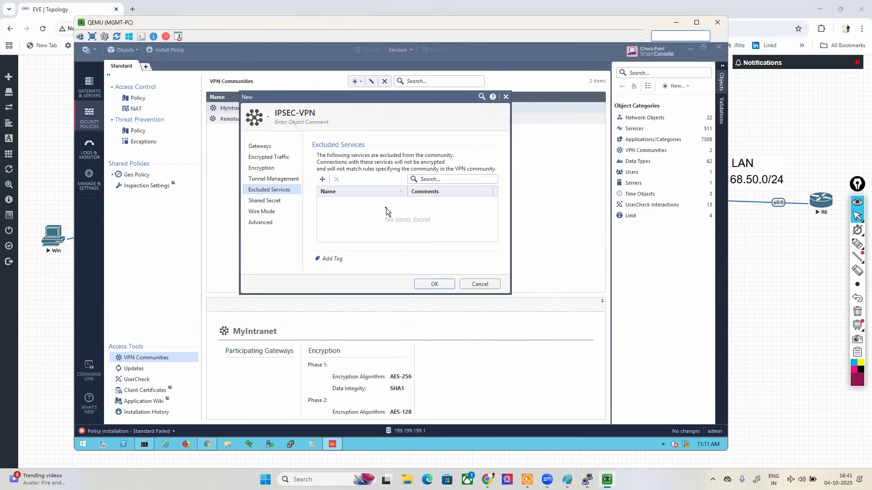
Step: View the IPSEC-VPN community's Wire Mode, Shared Secret and Advanced settings
{"action": "left_click", "coordinate": [261, 216]}
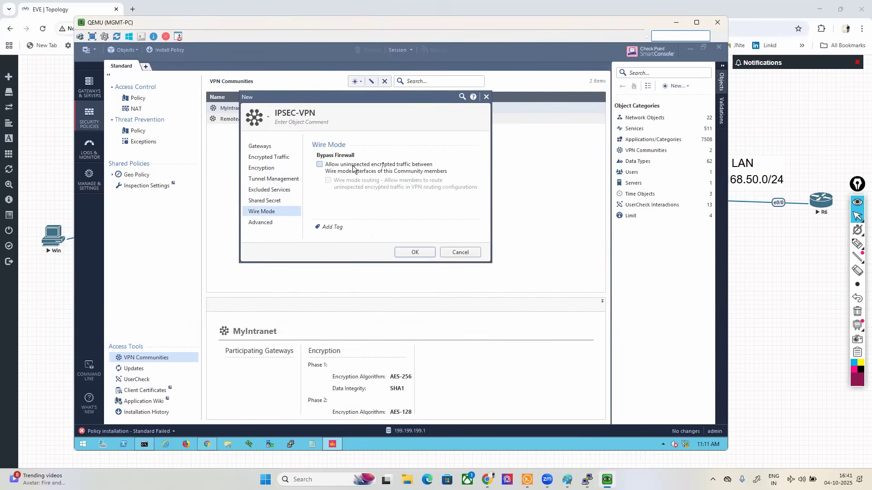
{"action": "left_click", "coordinate": [264, 202]}
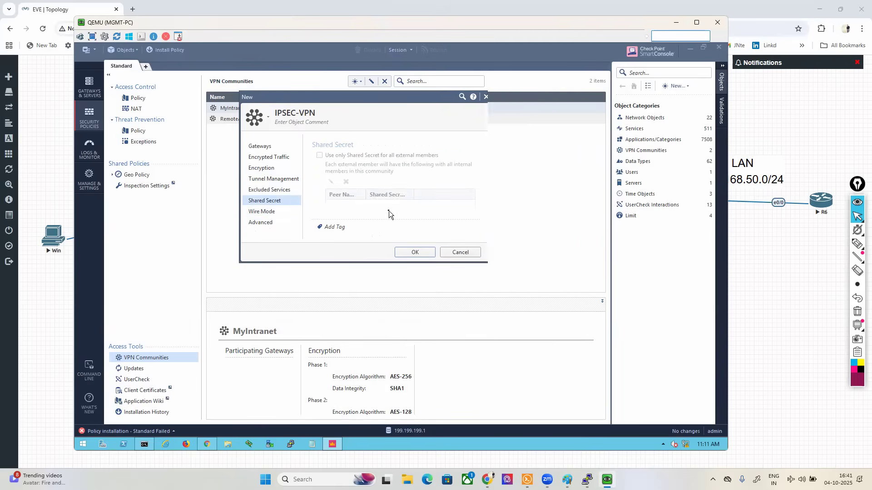
{"action": "left_click", "coordinate": [268, 223]}
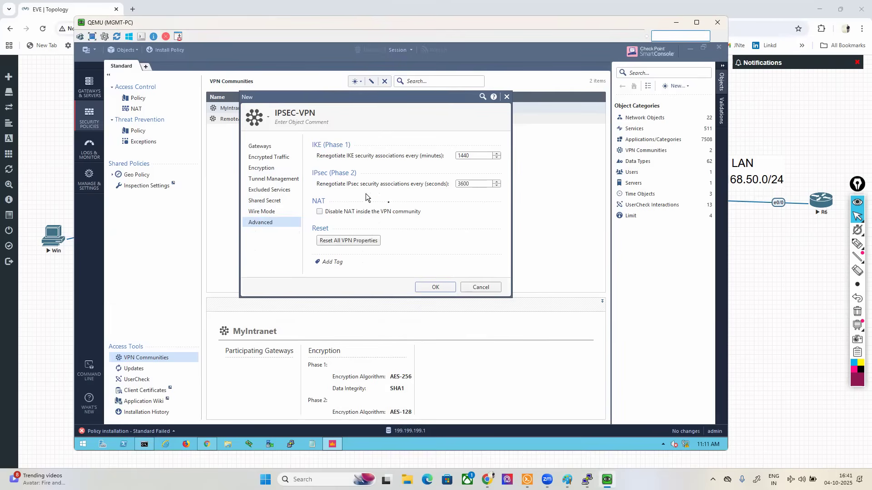
Step: Outline the NAT section with the Disable NAT inside the VPN community option using the pen
{"action": "mouse_move", "coordinate": [853, 244]}
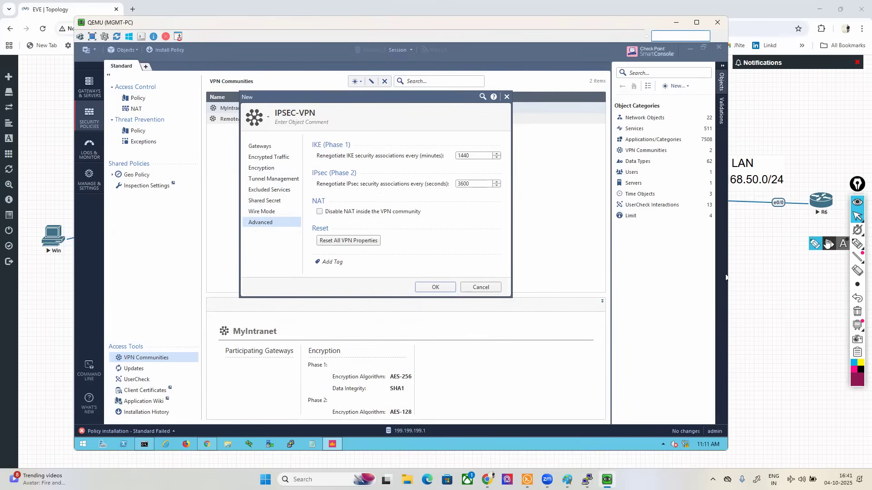
{"action": "left_click", "coordinate": [816, 245]}
{"action": "mouse_move", "coordinate": [308, 225]}
{"action": "left_mouse_down"}
{"action": "mouse_move", "coordinate": [441, 212]}
{"action": "mouse_move", "coordinate": [347, 187]}
{"action": "mouse_move", "coordinate": [301, 192]}
{"action": "mouse_move", "coordinate": [324, 221]}
{"action": "left_mouse_up"}
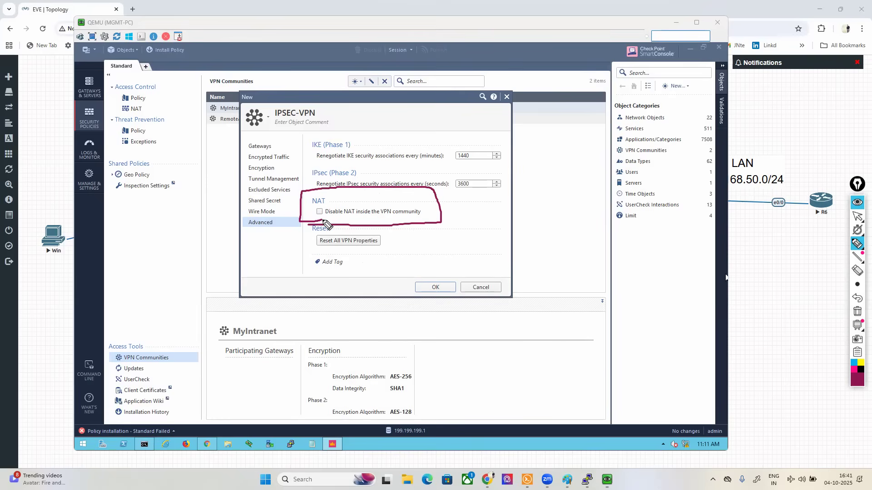
{"action": "left_click", "coordinate": [858, 216]}
Step: Trace the path from the Win host through SITE-A to the ISP cloud, erase all markings, and return to the MGMT-PC console
{"action": "left_click", "coordinate": [825, 249]}
{"action": "left_click", "coordinate": [835, 245]}
{"action": "mouse_move", "coordinate": [87, 223]}
{"action": "left_mouse_down"}
{"action": "mouse_move", "coordinate": [398, 158]}
{"action": "mouse_move", "coordinate": [475, 89]}
{"action": "mouse_move", "coordinate": [478, 75]}
{"action": "left_mouse_up"}
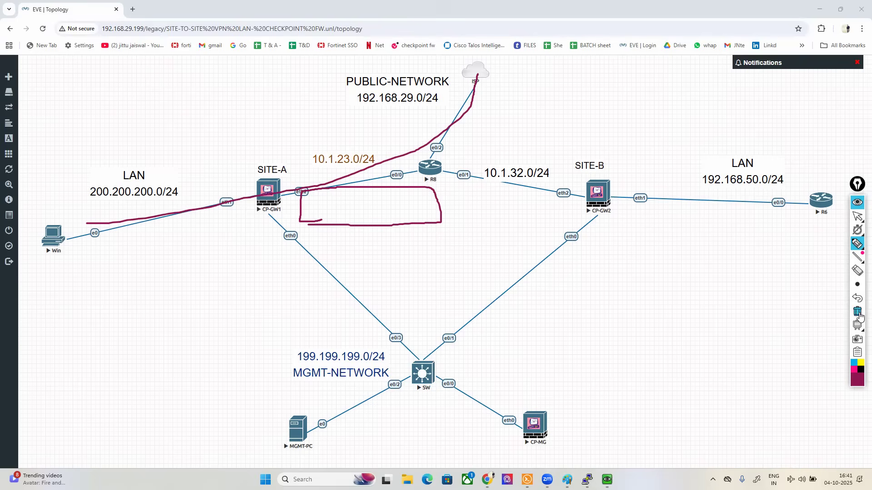
{"action": "left_click", "coordinate": [857, 311]}
{"action": "left_click", "coordinate": [857, 216]}
{"action": "left_click", "coordinate": [607, 480]}
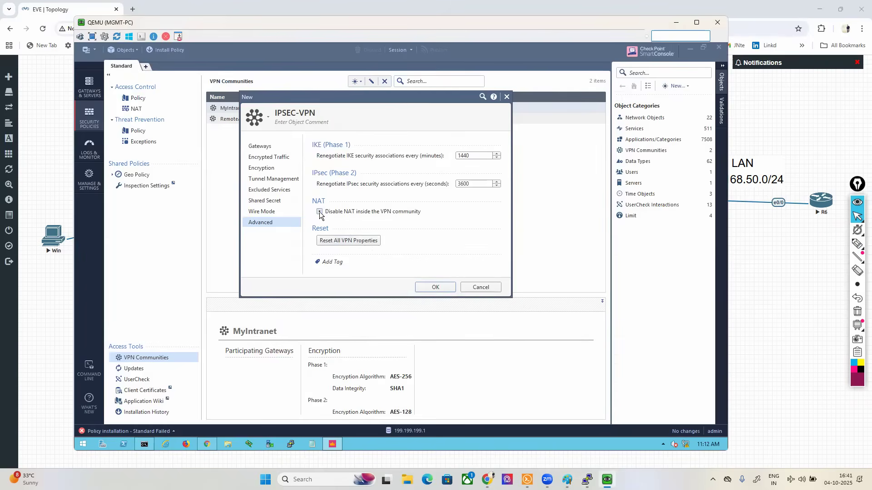
Step: Save the IPSEC-VPN community and publish the change
{"action": "left_click", "coordinate": [420, 288]}
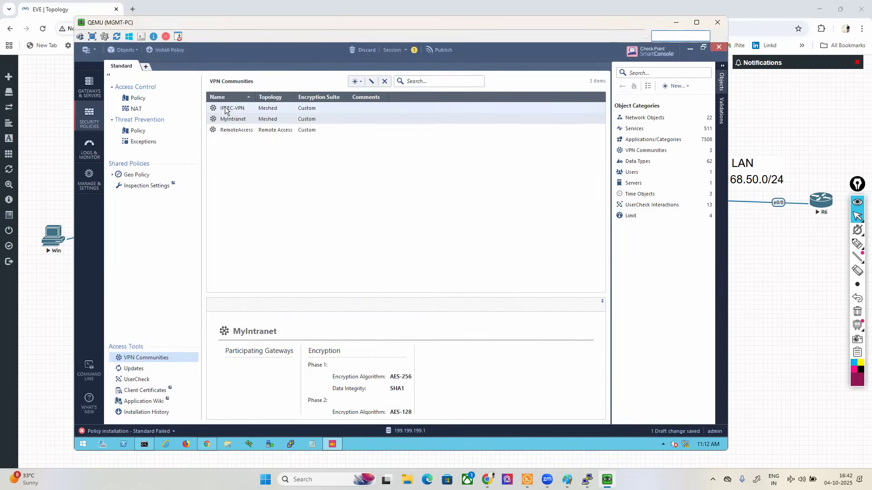
{"action": "left_click", "coordinate": [435, 50]}
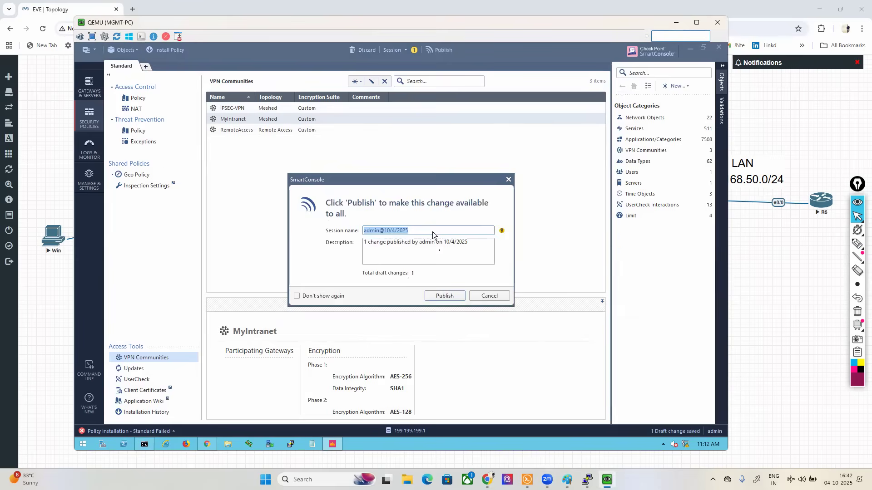
{"action": "left_click", "coordinate": [445, 295]}
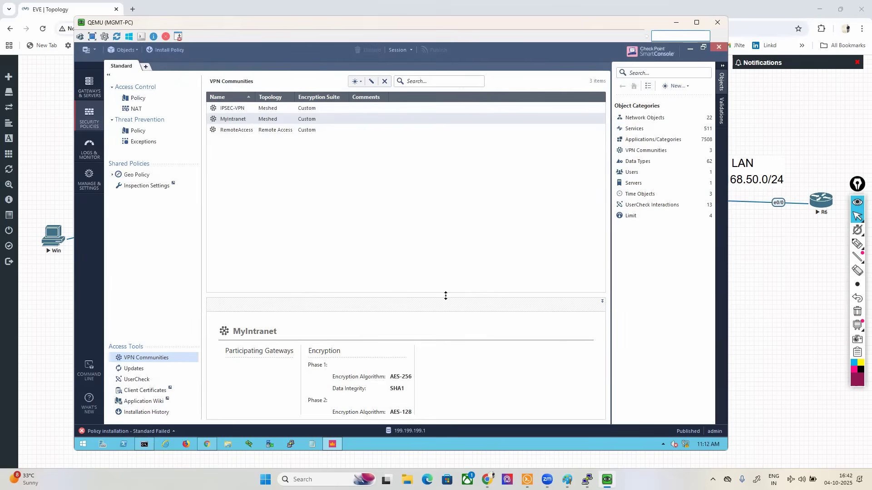
Step: In the Access Control policy, name rule 2 site-to-site-vpnrule
{"action": "left_click", "coordinate": [138, 98]}
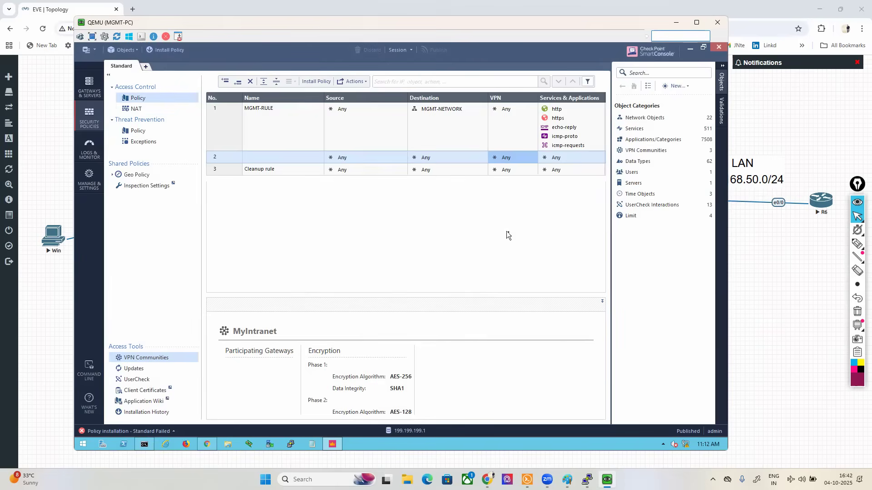
{"action": "left_click", "coordinate": [276, 156]}
{"action": "type", "text": "site"}
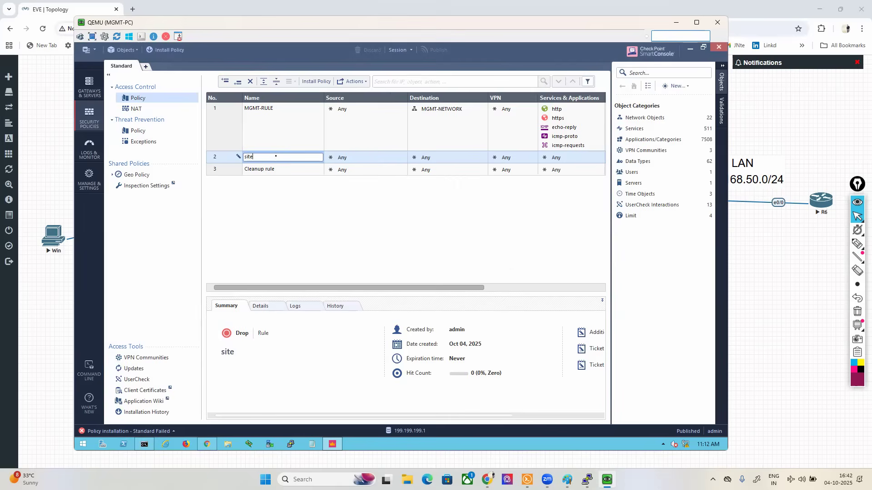
{"action": "type", "text": "-to-site"}
{"action": "type", "text": "-vpnrule"}
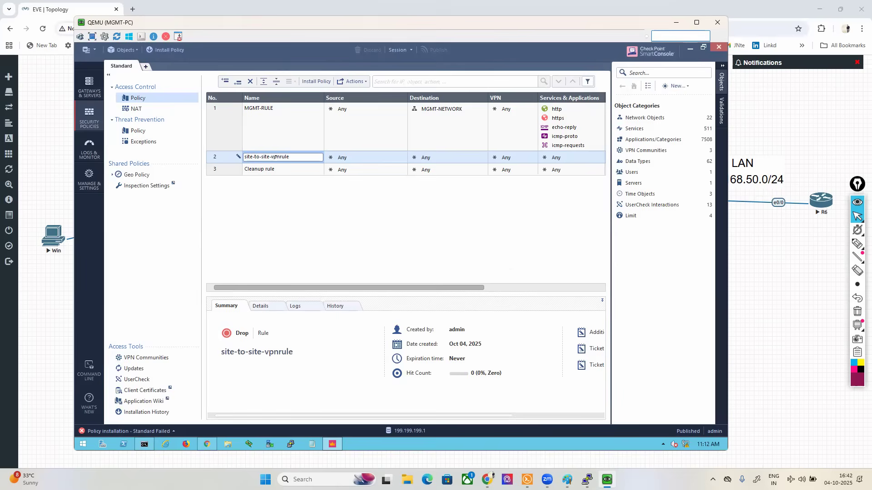
Step: Start a new network object named SITEA-LAN for the source of rule 2
{"action": "left_click", "coordinate": [375, 157]}
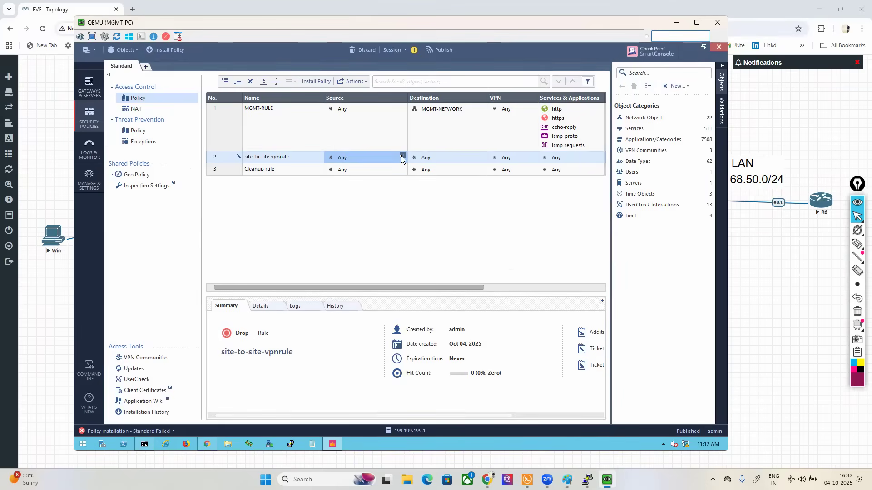
{"action": "left_click", "coordinate": [402, 157]}
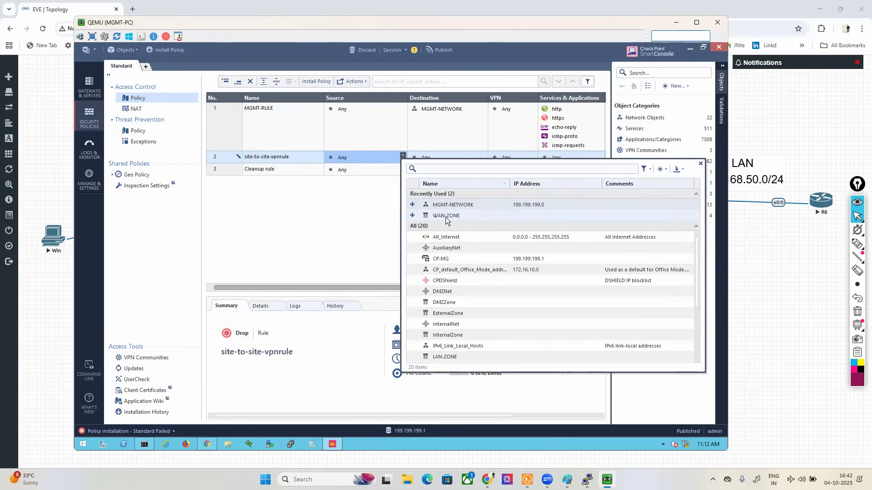
{"action": "left_click", "coordinate": [660, 169]}
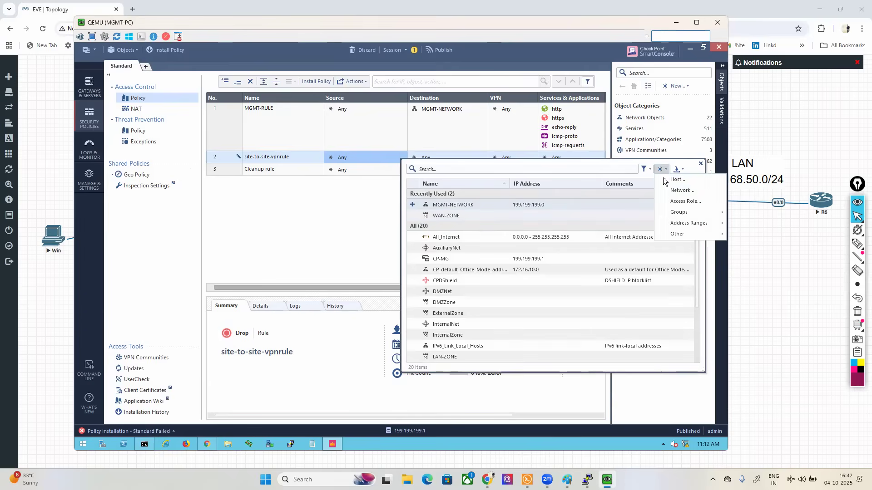
{"action": "left_click", "coordinate": [681, 191]}
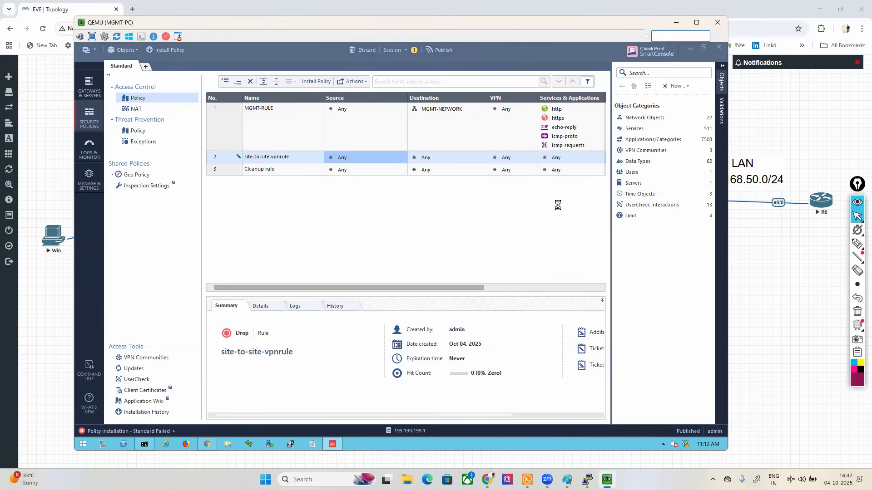
{"action": "type", "text": "SITEA"}
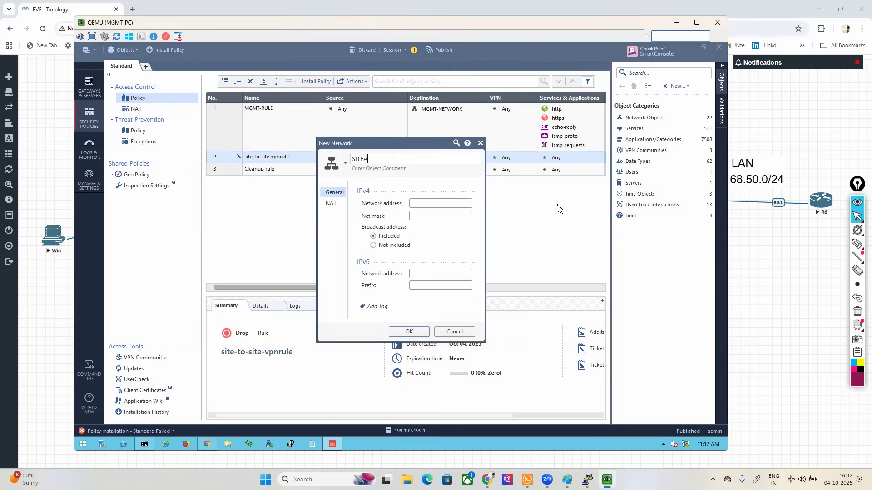
{"action": "type", "text": "-LAN"}
Step: Give SITEA-LAN the IPv4 network address 200.200.200.0 and net mask 255.255.255.0, and save it as the rule's source
{"action": "left_click", "coordinate": [445, 204]}
{"action": "type", "text": "200.200.200.0"}
{"action": "key", "text": "Tab"}
{"action": "type", "text": "255.255.25"}
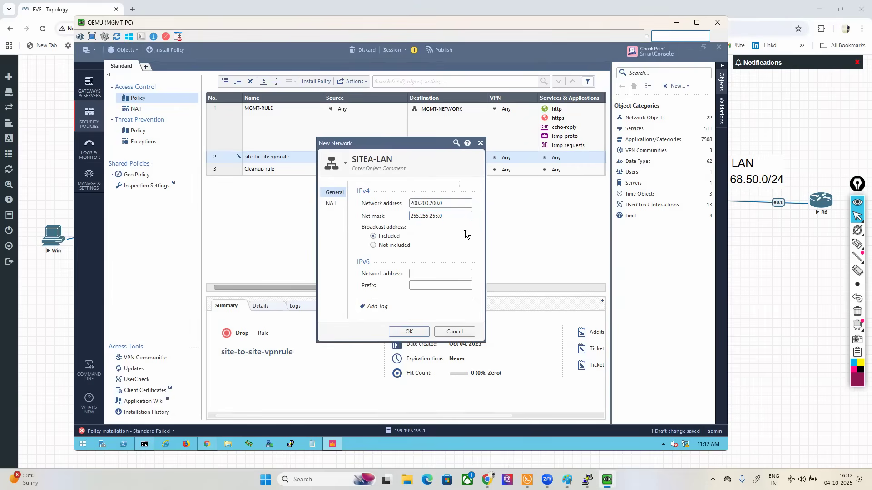
{"action": "type", "text": "5.0"}
{"action": "left_click", "coordinate": [407, 332]}
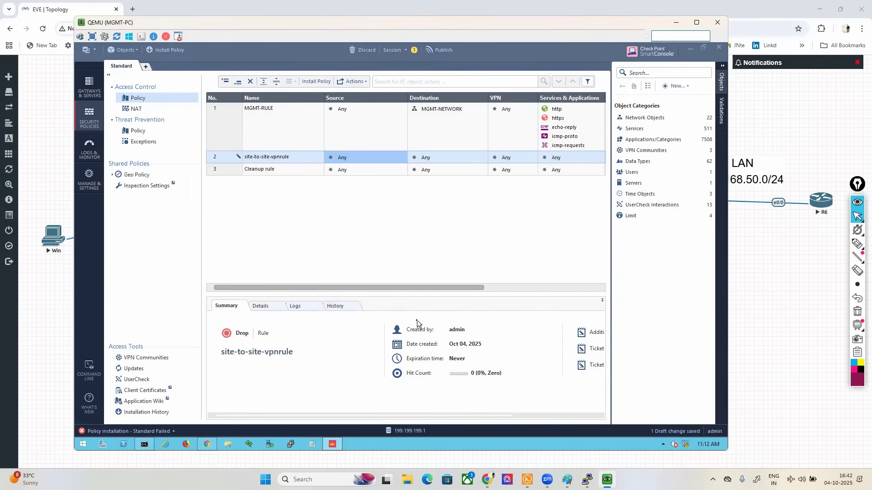
Step: Start a new network object named SITEB-LAN for the destination of rule 2
{"action": "left_click", "coordinate": [483, 156]}
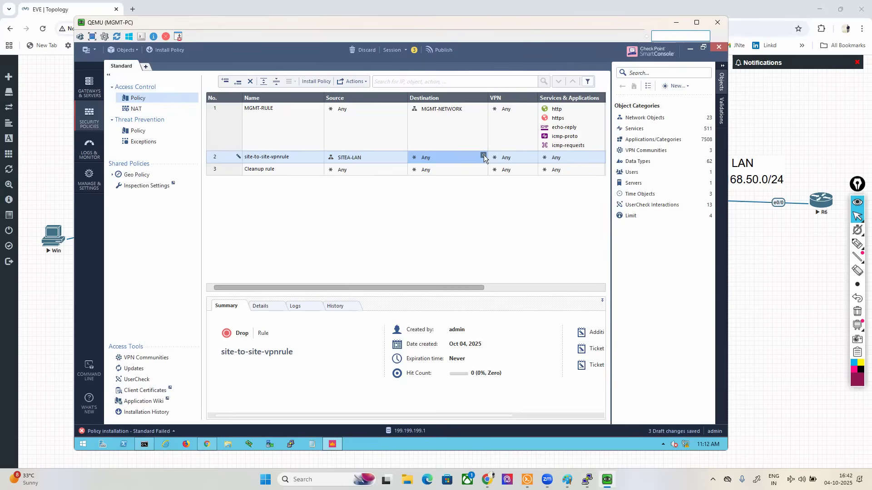
{"action": "left_click", "coordinate": [483, 156]}
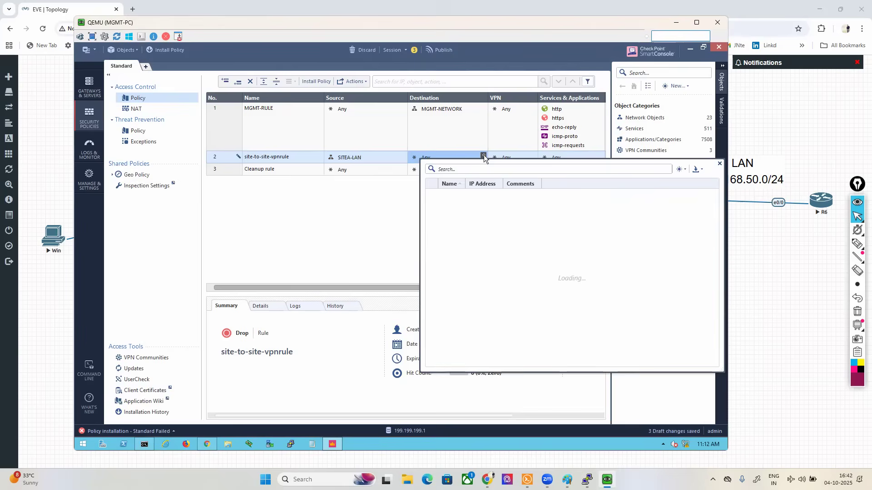
{"action": "left_click", "coordinate": [686, 174]}
{"action": "left_click", "coordinate": [688, 193]}
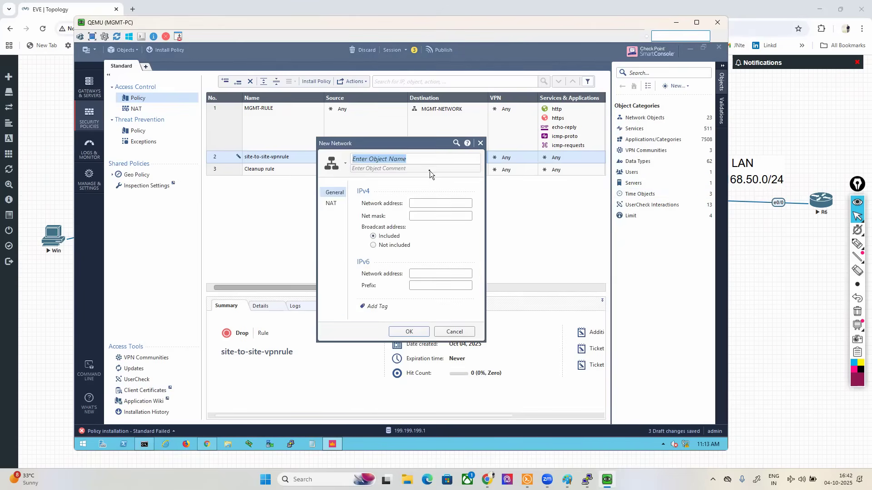
{"action": "type", "text": "SITEB-LAN"}
{"action": "left_click", "coordinate": [429, 171]}
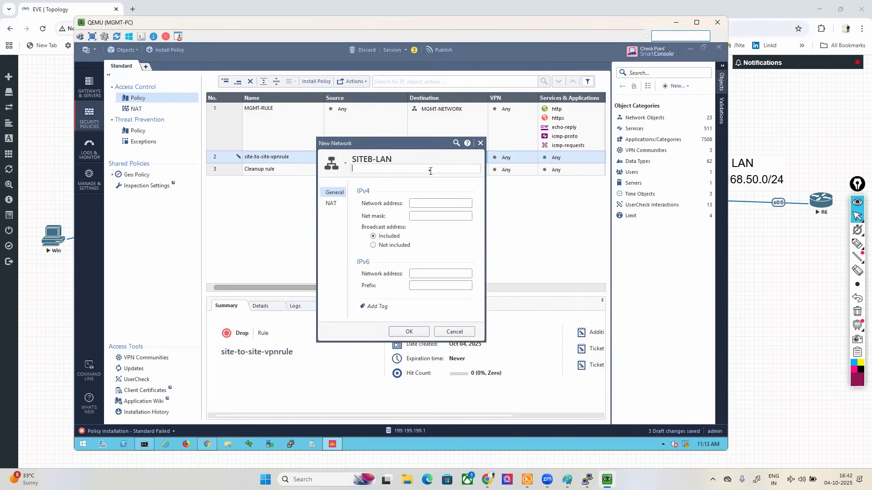
Step: Give SITEB-LAN the IPv4 network address 192.168.50.0 and net mask 255.255.255.0, and save it as the rule's destination
{"action": "left_click", "coordinate": [418, 203]}
{"action": "type", "text": "1"}
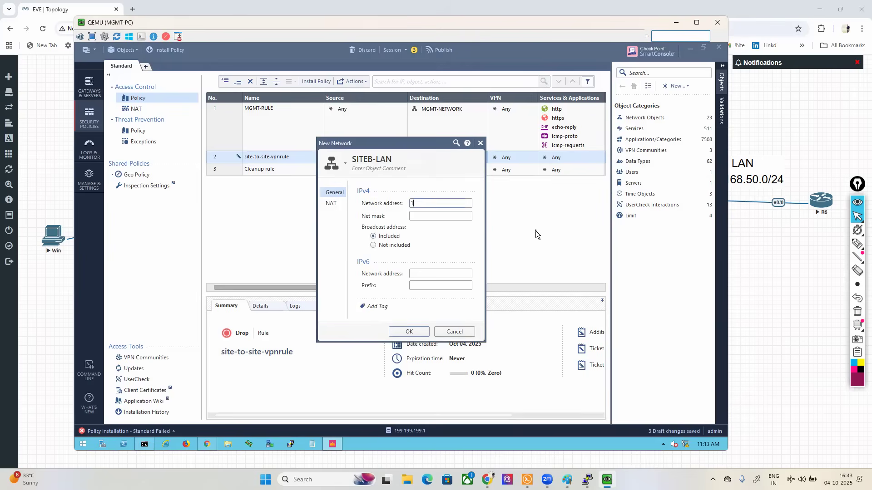
{"action": "type", "text": "92.168.50.0"}
{"action": "key", "text": "Tab"}
{"action": "type", "text": "255.2553.2"}
{"action": "key", "text": "BackSpace"}
{"action": "key", "text": "BackSpace"}
{"action": "key", "text": "BackSpace"}
{"action": "type", "text": ".255.0"}
{"action": "left_click", "coordinate": [409, 331]}
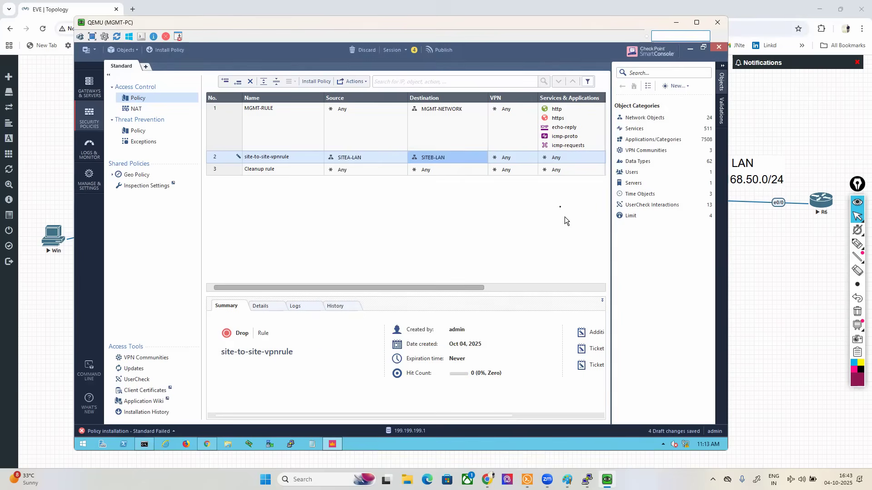
Step: Restrict the VPN condition of site-to-site-vpnrule to the specific community IPSEC-VPN
{"action": "left_click", "coordinate": [524, 159]}
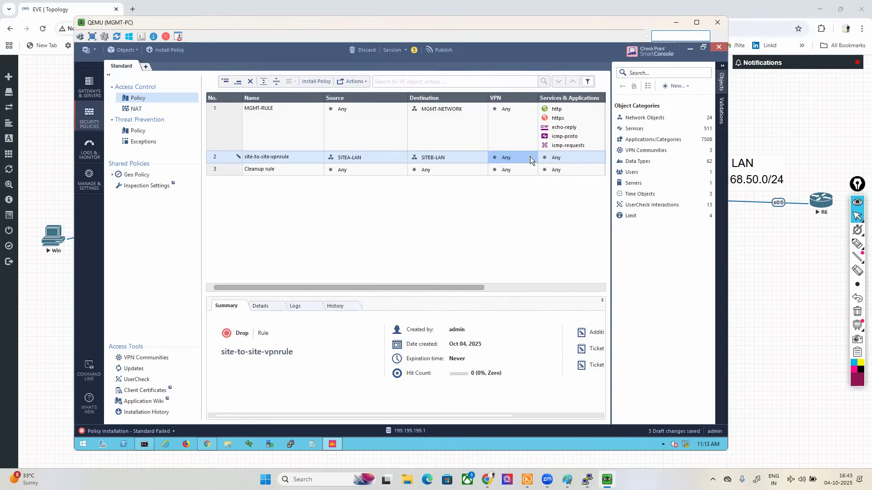
{"action": "left_click", "coordinate": [502, 161]}
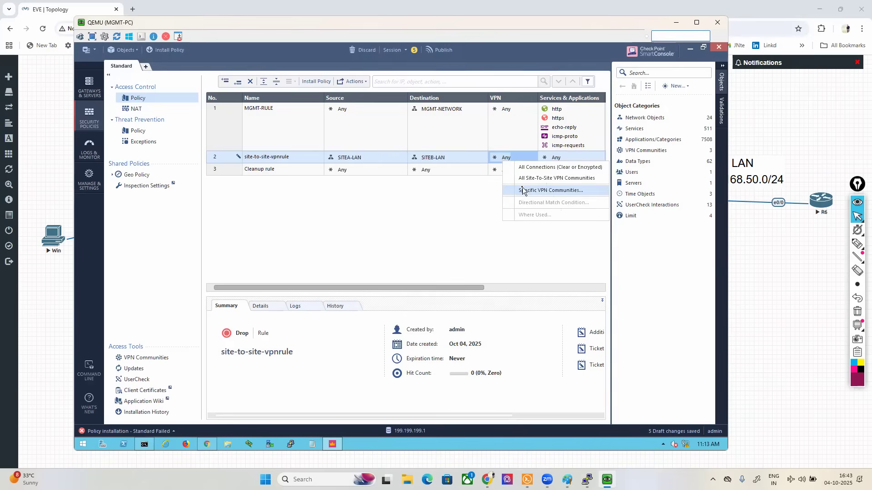
{"action": "left_click", "coordinate": [522, 189]}
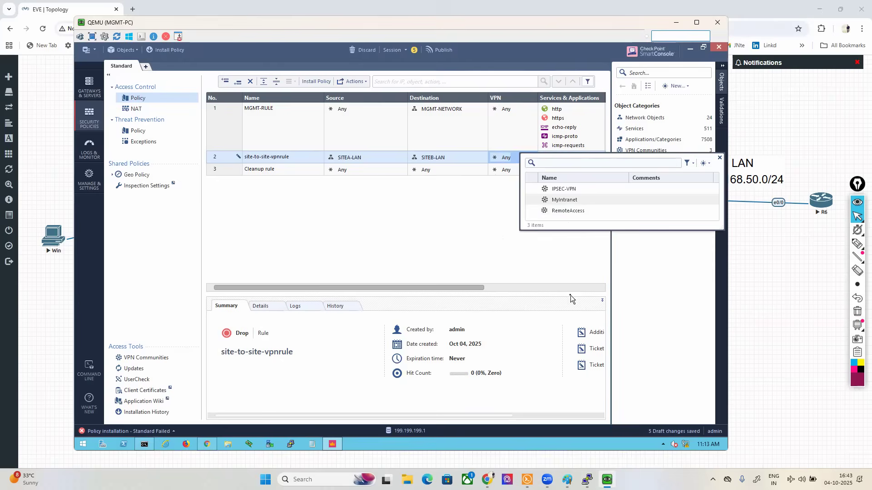
{"action": "left_click", "coordinate": [531, 187]}
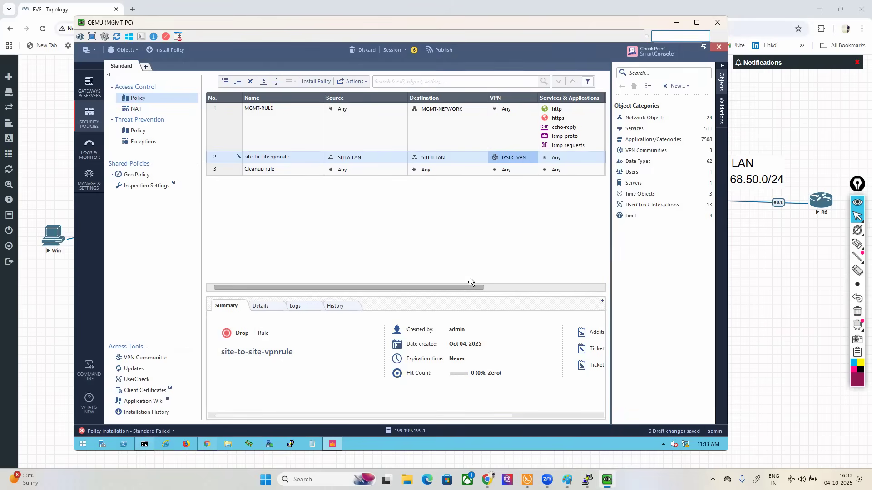
Step: Add the http and https services to site-to-site-vpnrule and clear the service search
{"action": "left_click_drag", "start_coordinate": [462, 287], "coordinate": [527, 286]}
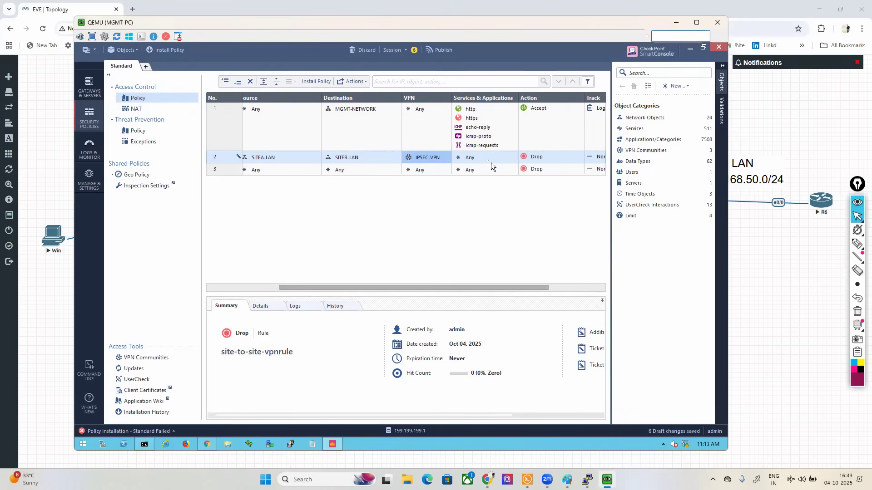
{"action": "left_click", "coordinate": [513, 155]}
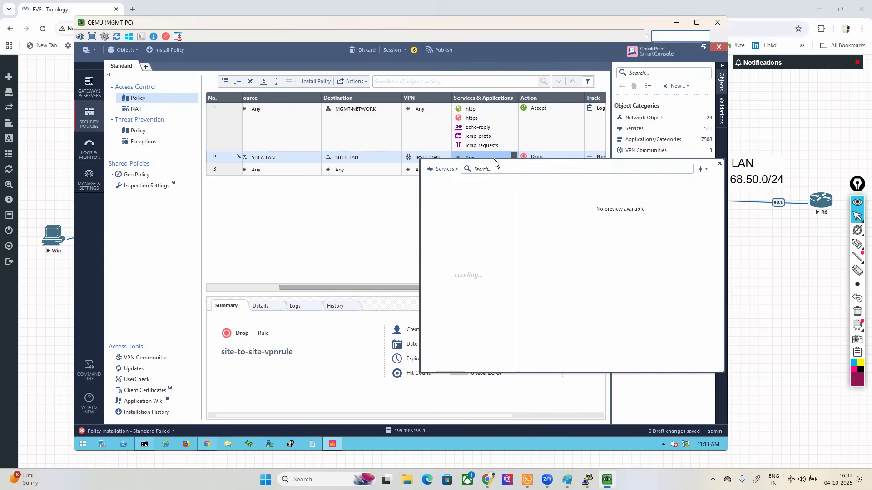
{"action": "type", "text": "HTTP"}
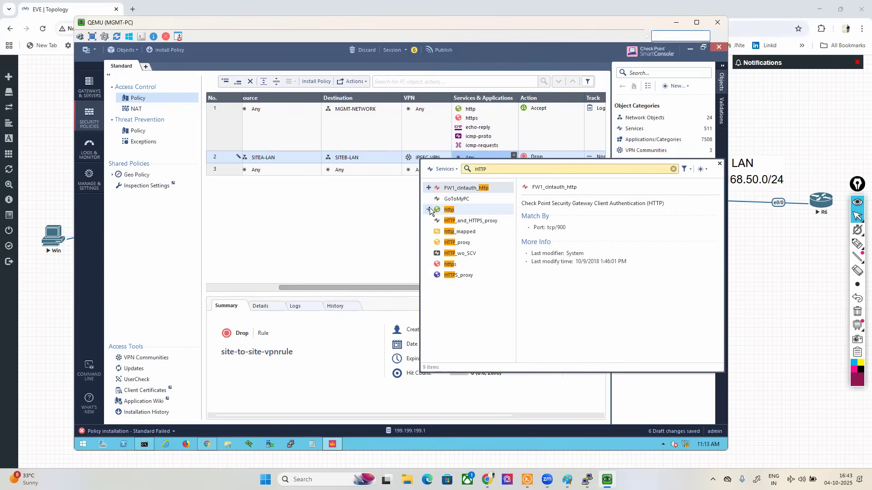
{"action": "left_click", "coordinate": [428, 209]}
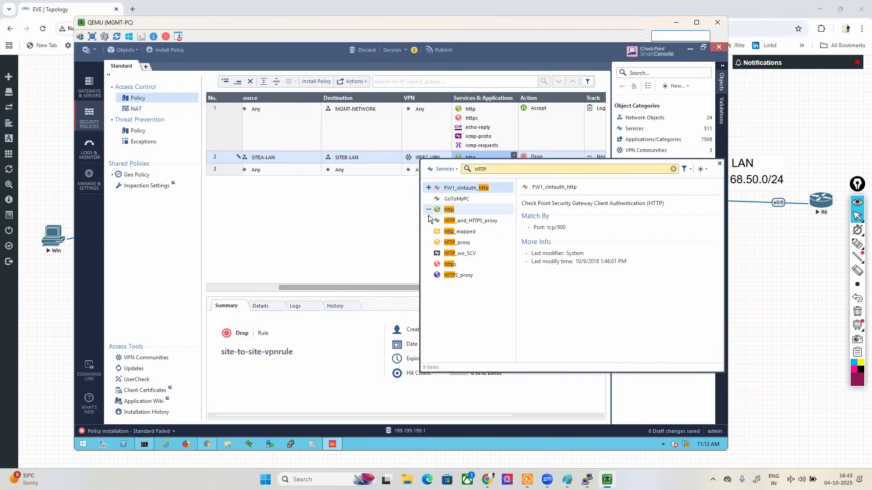
{"action": "left_click", "coordinate": [428, 264]}
{"action": "left_click", "coordinate": [673, 169]}
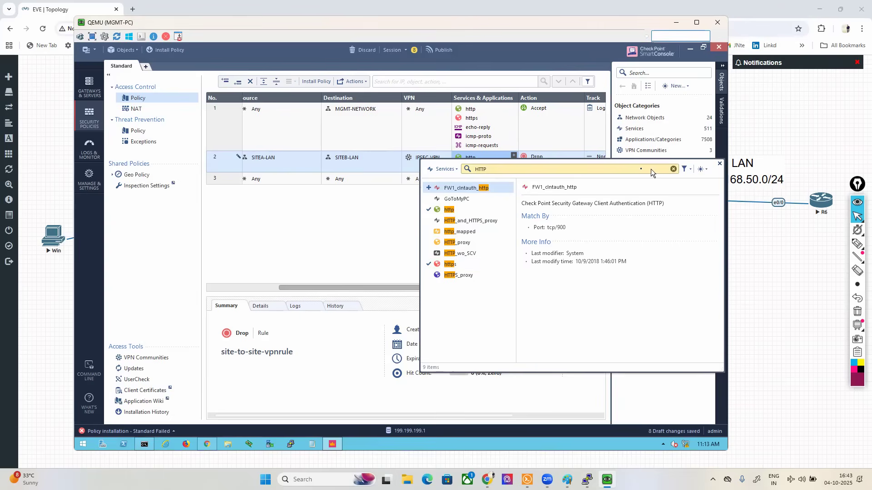
Step: Add the ssh and ssh_version_2 services to site-to-site-vpnrule and clear the service search
{"action": "type", "text": "SSH"}
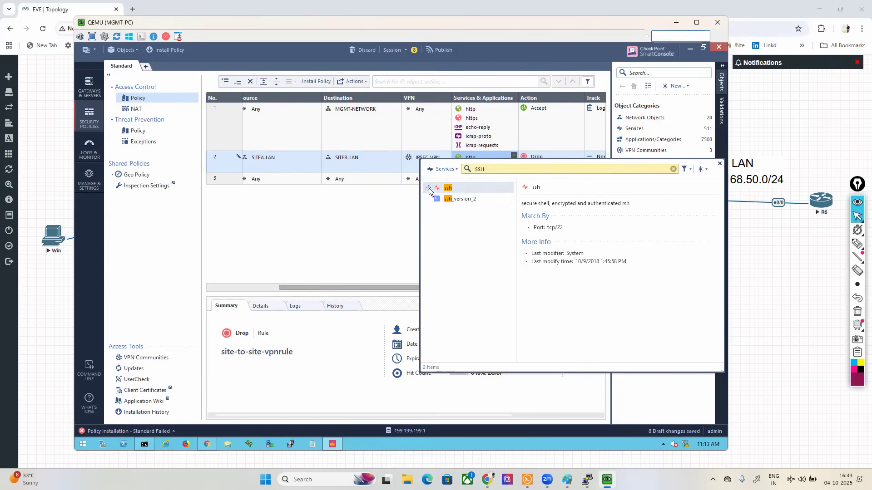
{"action": "left_click", "coordinate": [428, 188]}
{"action": "left_click", "coordinate": [428, 199]}
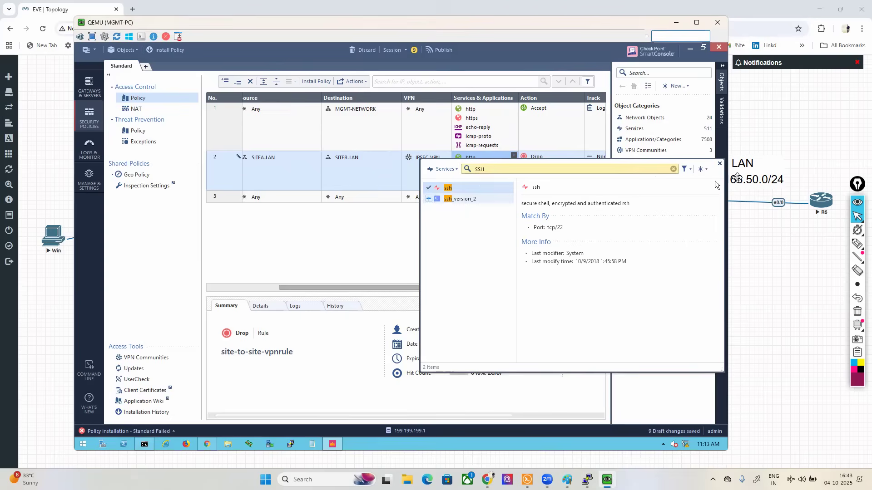
{"action": "left_click", "coordinate": [673, 169]}
{"action": "type", "text": "Pl"}
{"action": "type", "text": "NG"}
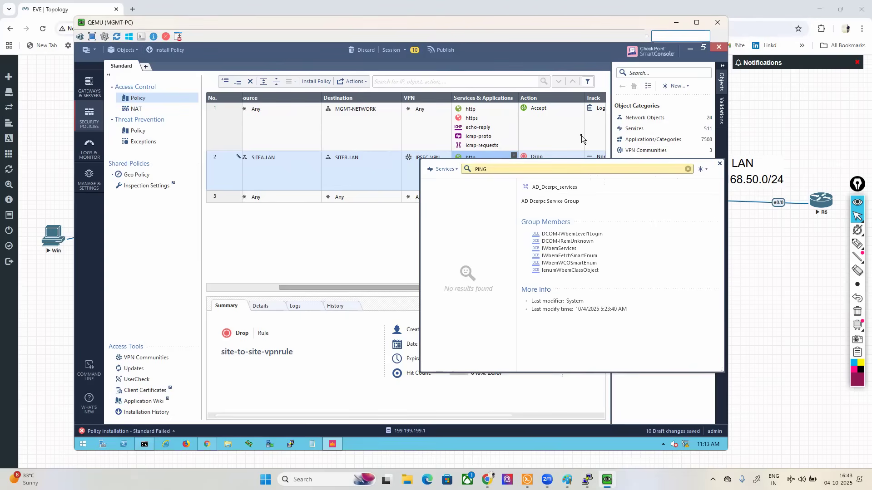
{"action": "key", "text": "BackSpace"}
{"action": "key", "text": "BackSpace"}
{"action": "key", "text": "BackSpace"}
{"action": "key", "text": "BackSpace"}
{"action": "type", "text": "CIM"}
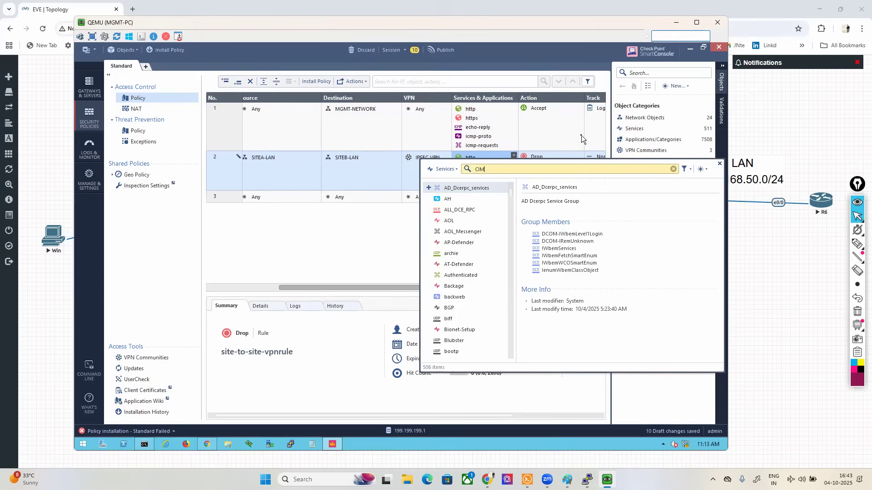
{"action": "key", "text": "BackSpace"}
{"action": "key", "text": "BackSpace"}
{"action": "key", "text": "BackSpace"}
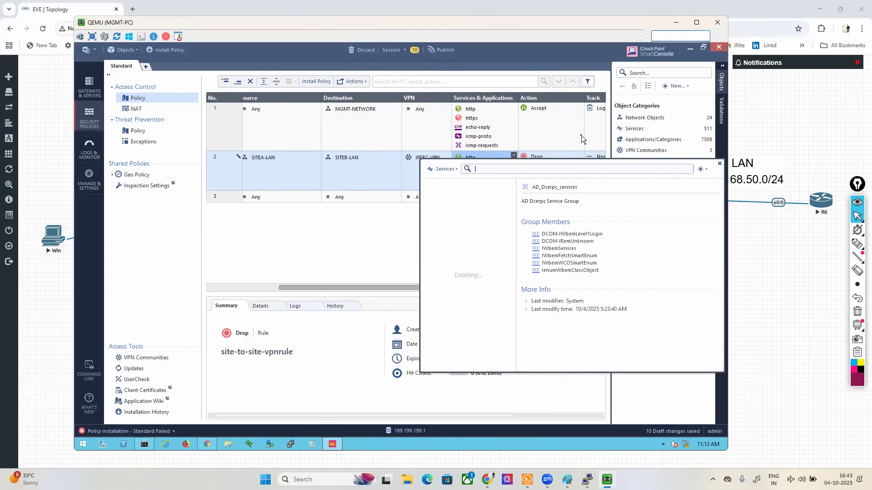
Step: Add the ICMP services echo-reply, echo-request, icmp-proto and icmp-requests to site-to-site-vpnrule
{"action": "type", "text": "ICMP"}
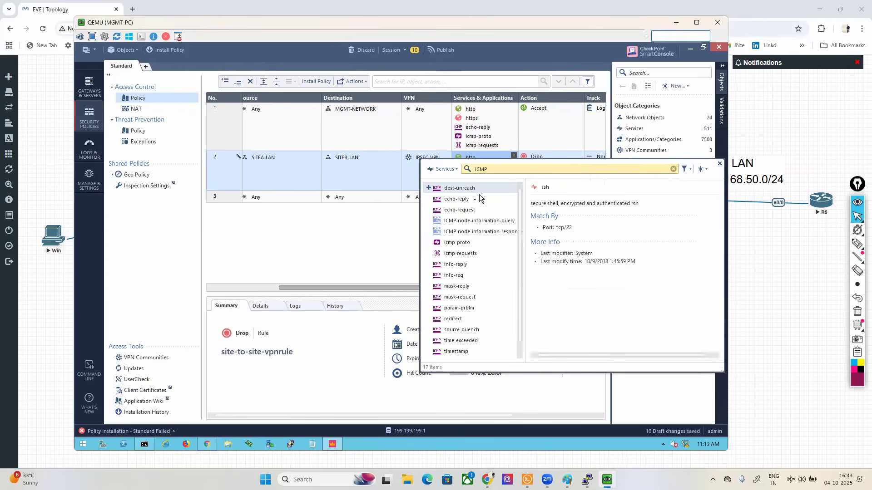
{"action": "left_click", "coordinate": [428, 199]}
{"action": "left_click", "coordinate": [428, 210]}
{"action": "left_click", "coordinate": [428, 242]}
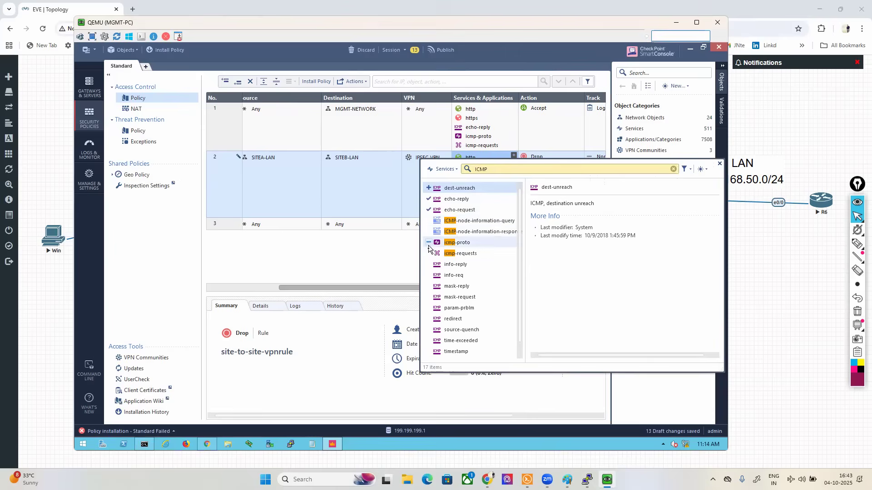
{"action": "left_click", "coordinate": [428, 253]}
{"action": "left_click", "coordinate": [375, 255]}
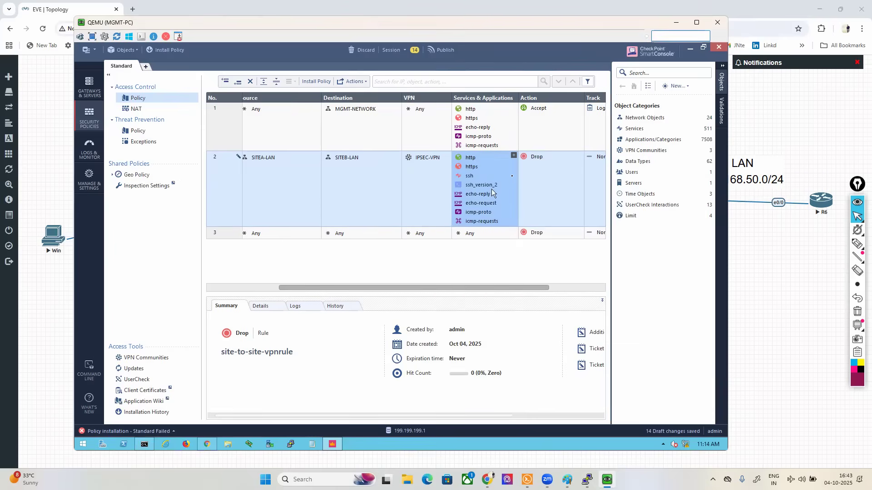
Step: Set the action of site-to-site-vpnrule to Accept and its tracking to Log
{"action": "left_click", "coordinate": [536, 159]}
{"action": "left_click", "coordinate": [544, 164]}
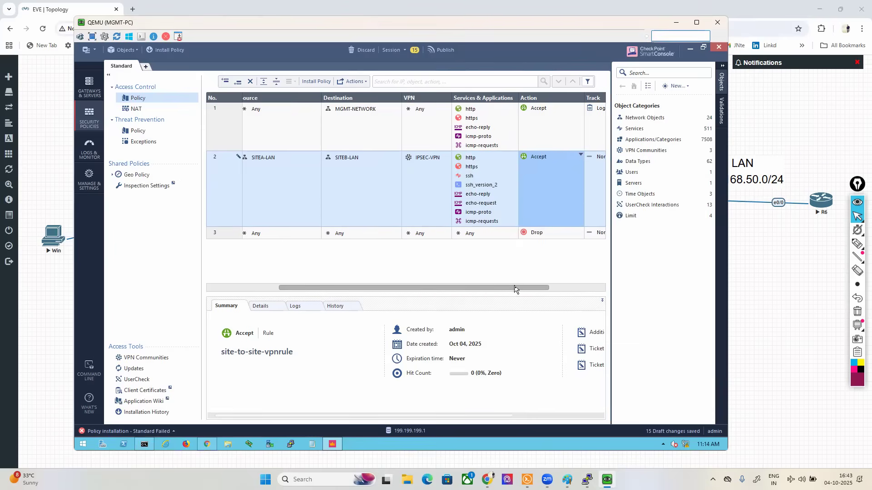
{"action": "left_click_drag", "start_coordinate": [515, 289], "coordinate": [565, 289]}
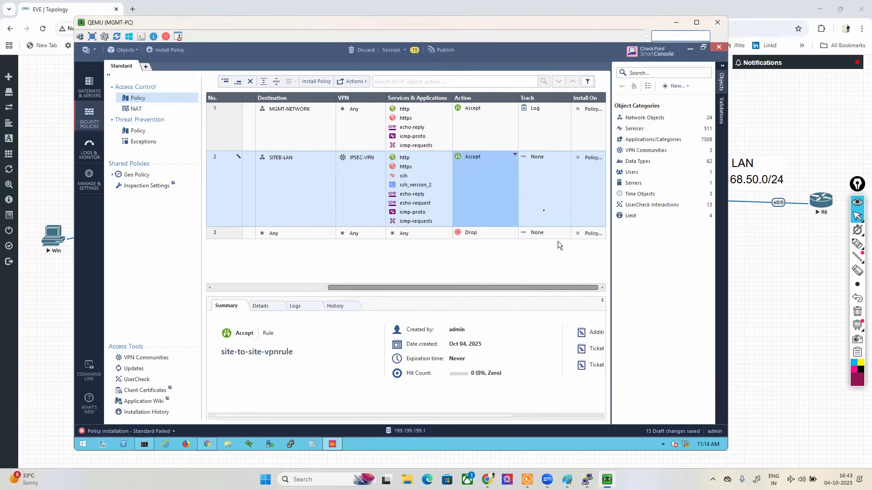
{"action": "left_click", "coordinate": [535, 159]}
{"action": "left_click", "coordinate": [545, 173]}
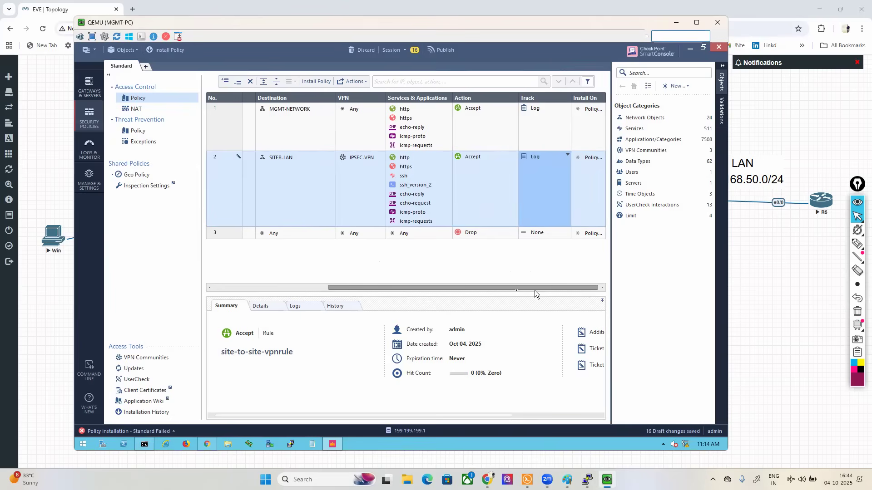
Step: Insert a new access rule directly below site-to-site-vpnrule and name it lantowan
{"action": "left_click_drag", "start_coordinate": [535, 289], "coordinate": [471, 290]}
{"action": "left_click_drag", "start_coordinate": [326, 287], "coordinate": [277, 274]}
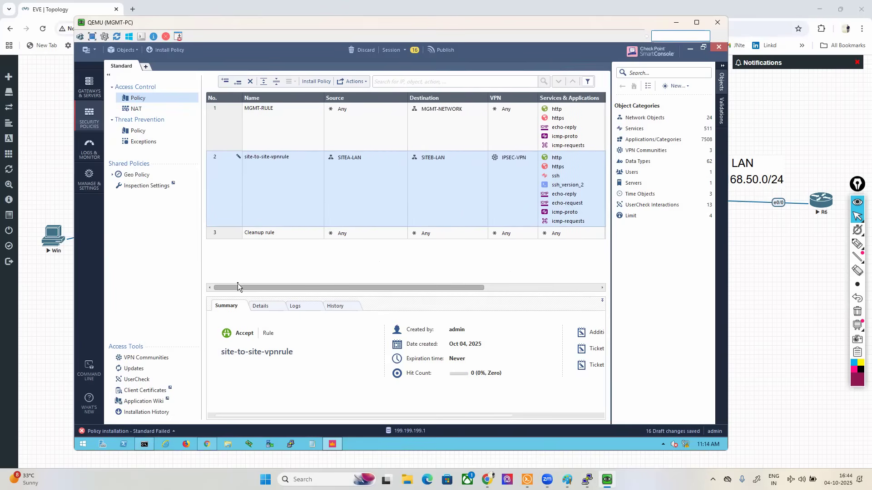
{"action": "right_click", "coordinate": [225, 175]}
{"action": "left_click", "coordinate": [314, 181]}
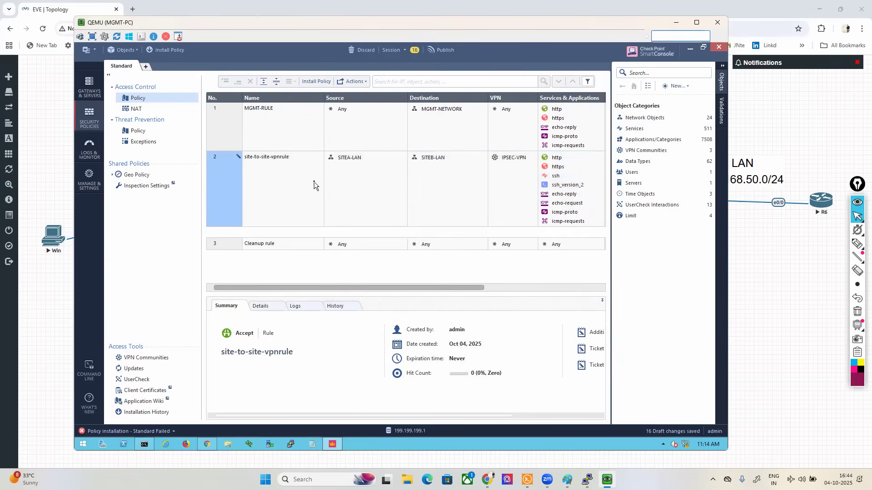
{"action": "left_click", "coordinate": [266, 234]}
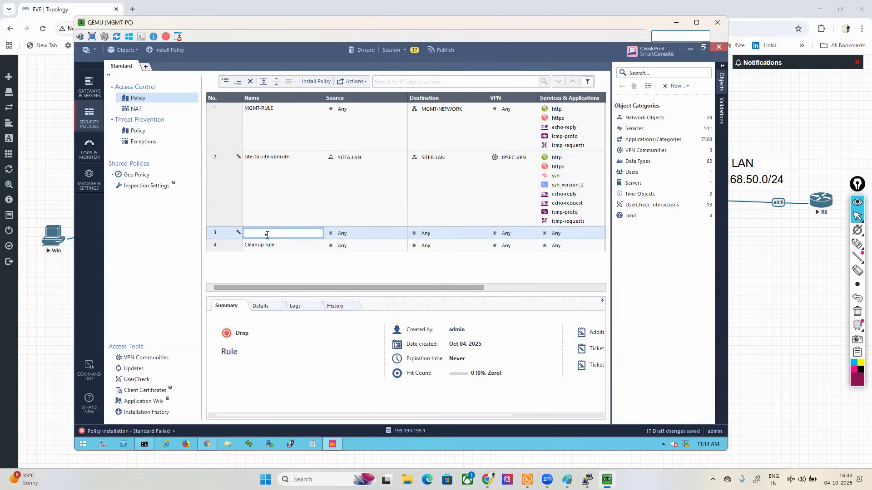
{"action": "type", "text": "lantowan"}
Step: Set the source of the lantowan rule to the SITEA-LAN network object
{"action": "left_click", "coordinate": [388, 233]}
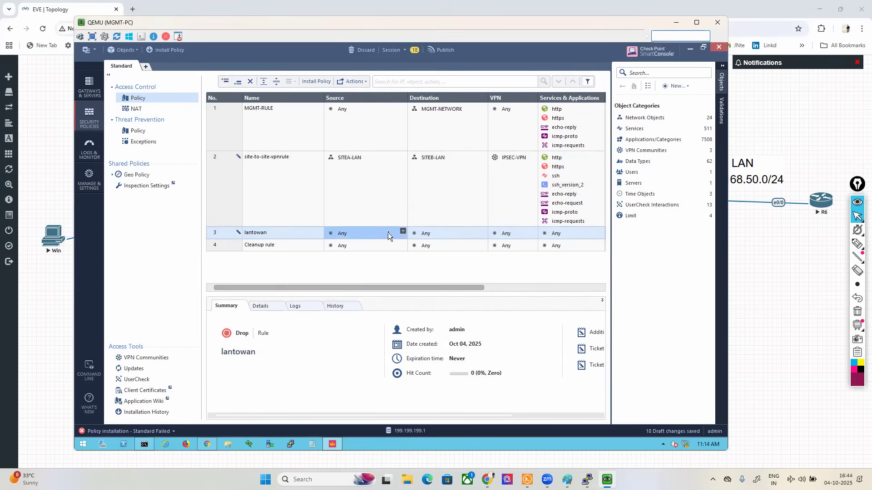
{"action": "left_click", "coordinate": [402, 232]}
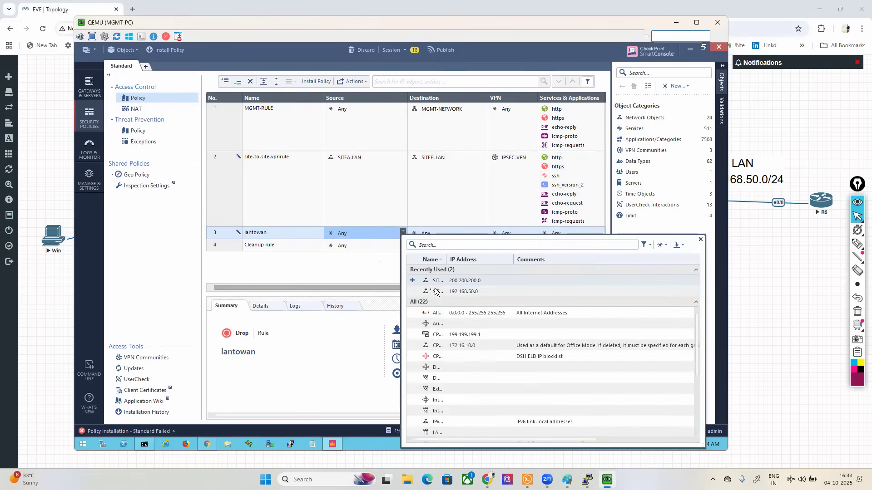
{"action": "left_click", "coordinate": [413, 280]}
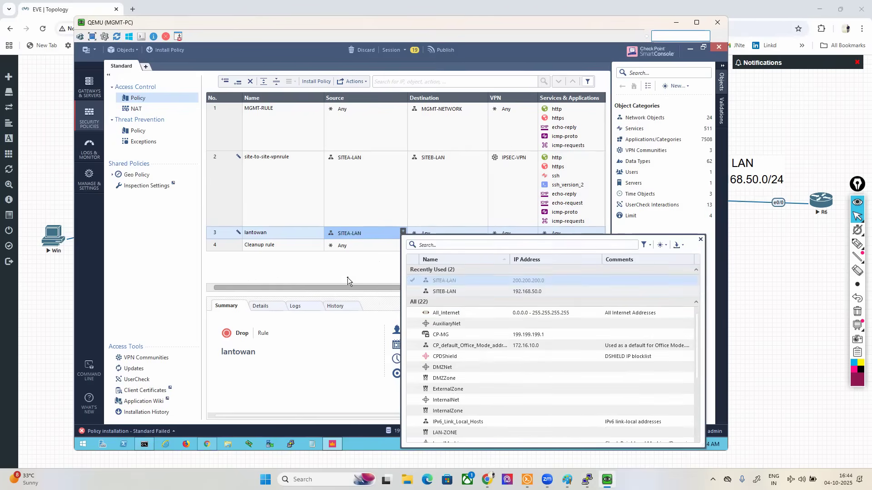
{"action": "left_click", "coordinate": [438, 232]}
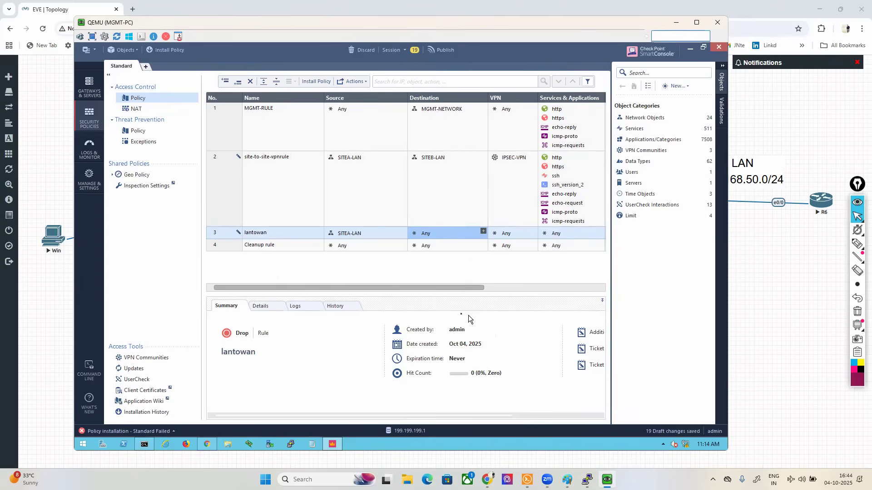
Step: Set the action of the lantowan rule to Accept and its tracking to Log
{"action": "left_click_drag", "start_coordinate": [443, 288], "coordinate": [496, 287]}
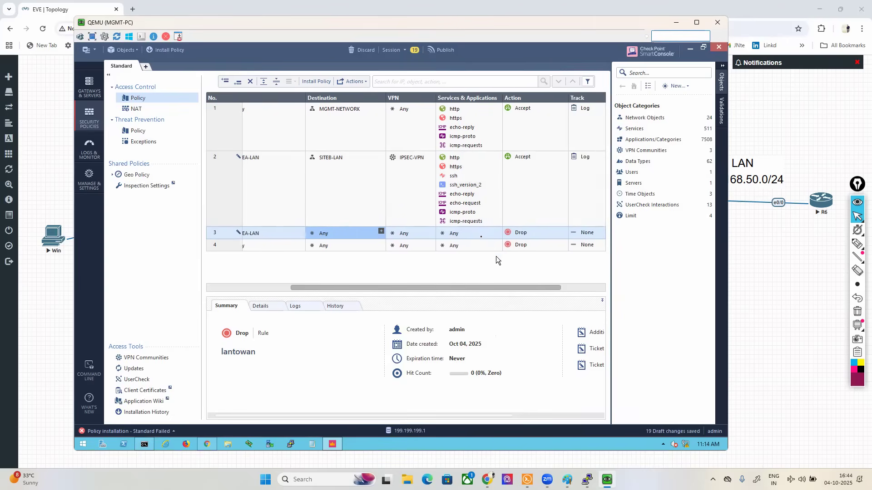
{"action": "left_click", "coordinate": [460, 233]}
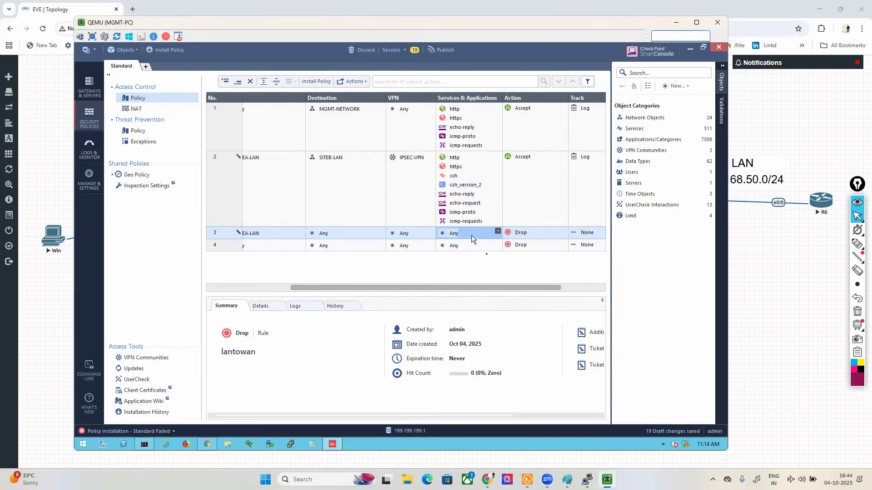
{"action": "left_click", "coordinate": [524, 231]}
{"action": "left_click", "coordinate": [533, 238]}
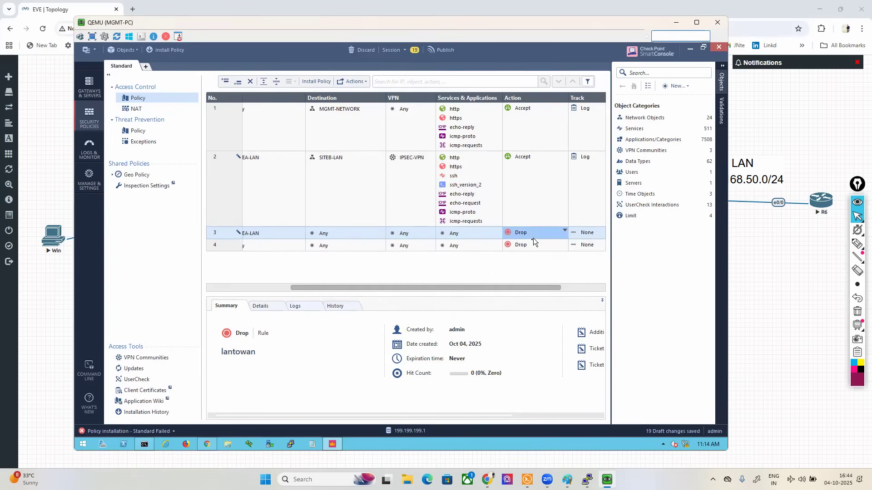
{"action": "left_click", "coordinate": [593, 230]}
{"action": "left_click", "coordinate": [608, 252]}
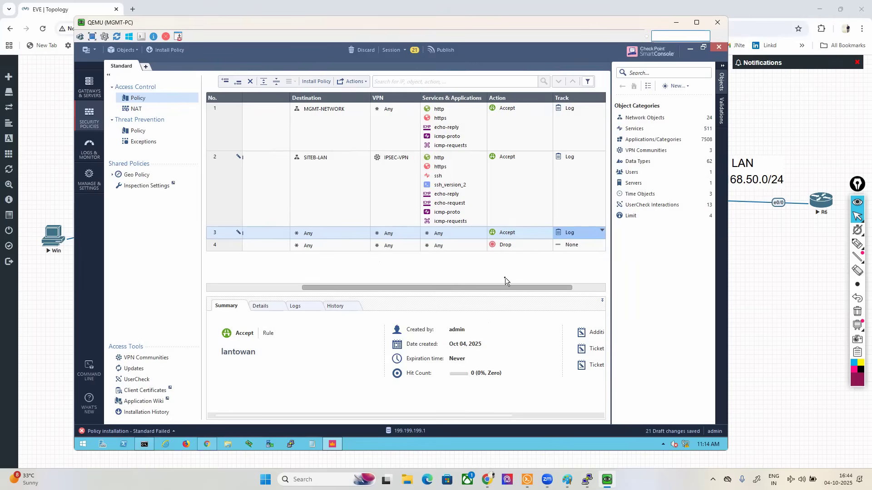
Step: Publish the draft changes and install the Standard policy, with Access Control and Threat Prevention, on gateways SITE-A and SITE-B
{"action": "left_click", "coordinate": [435, 52]}
{"action": "left_click", "coordinate": [454, 294]}
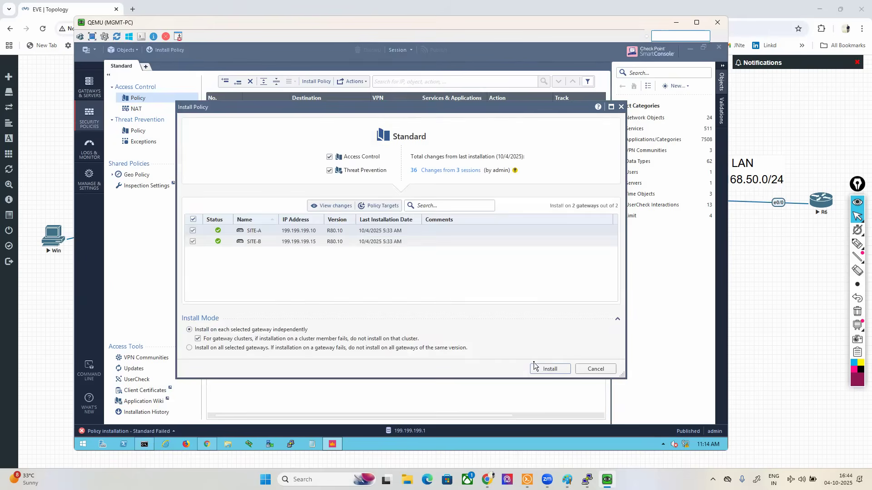
{"action": "left_click", "coordinate": [543, 368]}
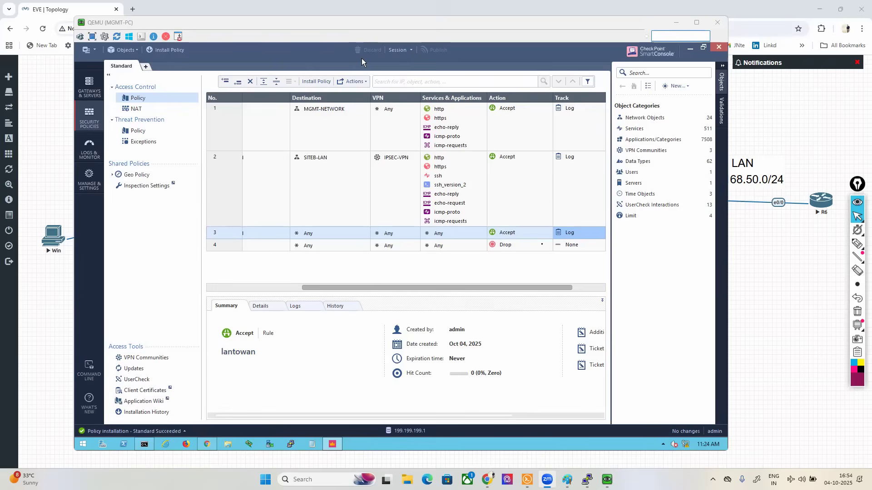
Step: Review the installed rule base, checking MGMT-RULE across its columns and selecting site-to-site-vpnrule
{"action": "left_click_drag", "start_coordinate": [414, 286], "coordinate": [271, 292]}
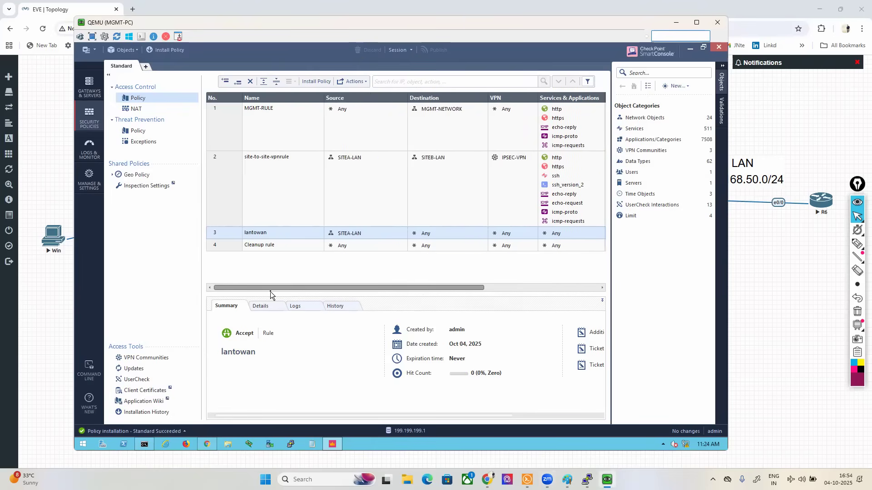
{"action": "left_click", "coordinate": [271, 129]}
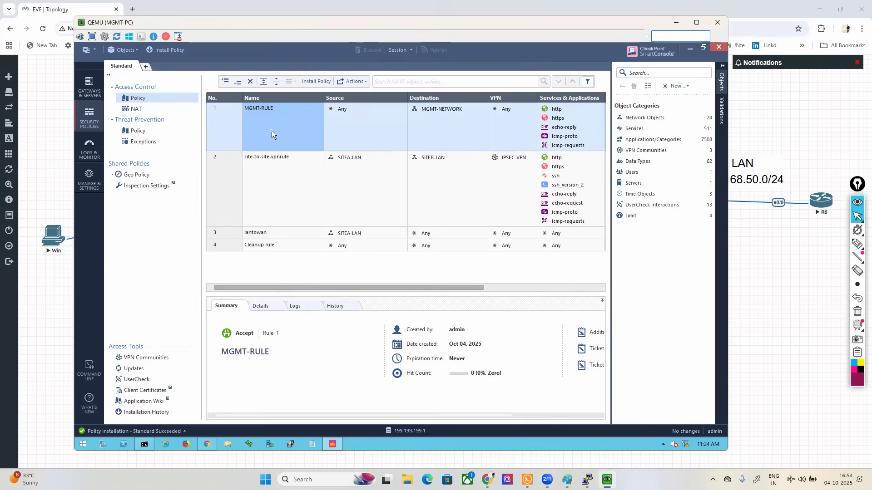
{"action": "left_click", "coordinate": [342, 116]}
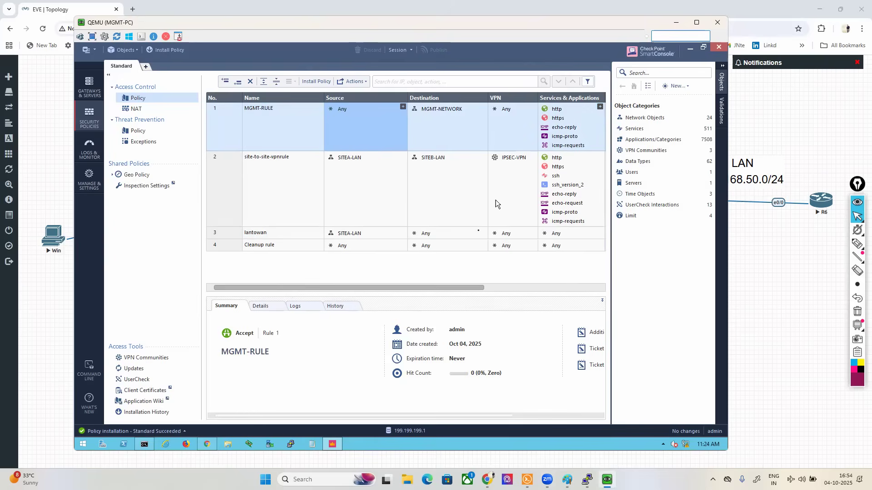
{"action": "left_click_drag", "start_coordinate": [475, 288], "coordinate": [498, 292]}
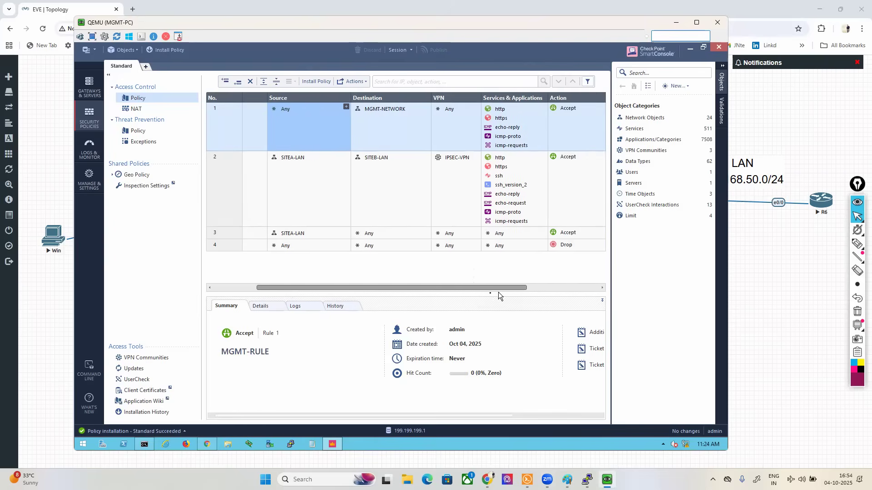
{"action": "left_click_drag", "start_coordinate": [409, 298], "coordinate": [383, 285]}
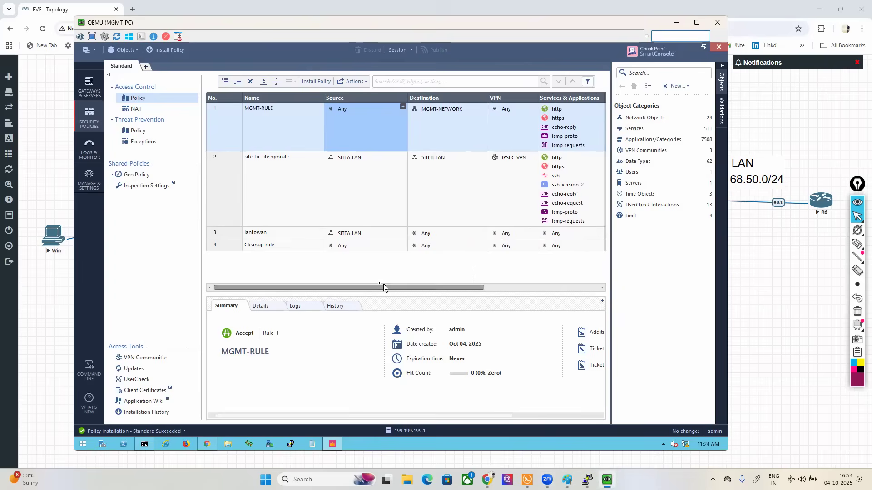
{"action": "left_click", "coordinate": [278, 189]}
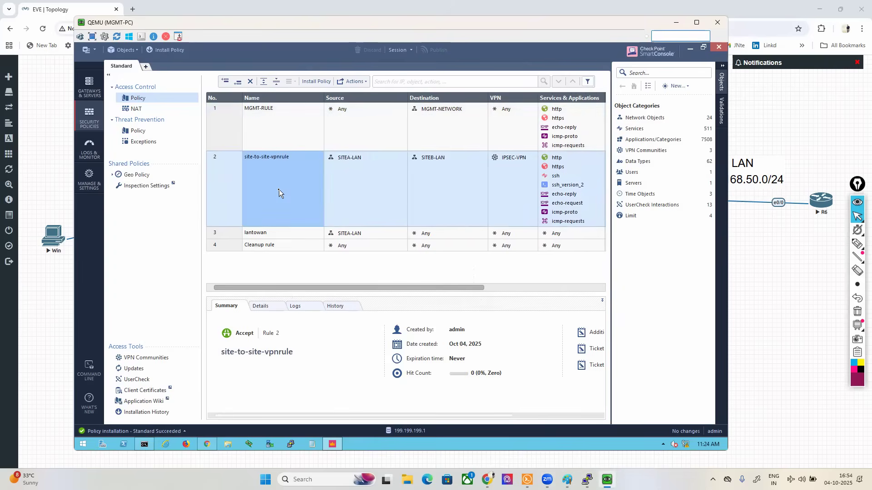
Step: Mark site-to-site-vpnrule's SITEA-LAN source, its list of services and the traffic path toward the site B LAN with the annotation pen
{"action": "left_click", "coordinate": [857, 244]}
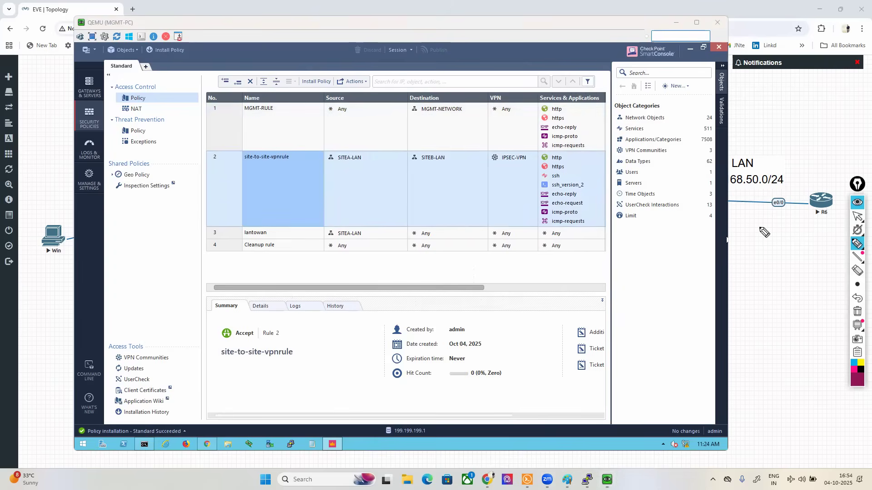
{"action": "mouse_move", "coordinate": [329, 163]}
{"action": "left_mouse_down"}
{"action": "mouse_move", "coordinate": [374, 157]}
{"action": "mouse_move", "coordinate": [318, 155]}
{"action": "left_mouse_up"}
{"action": "mouse_move", "coordinate": [146, 159]}
{"action": "left_mouse_down"}
{"action": "mouse_move", "coordinate": [132, 156]}
{"action": "mouse_move", "coordinate": [119, 230]}
{"action": "mouse_move", "coordinate": [169, 168]}
{"action": "left_mouse_up"}
{"action": "mouse_move", "coordinate": [136, 197]}
{"action": "left_mouse_down"}
{"action": "mouse_move", "coordinate": [247, 112]}
{"action": "mouse_move", "coordinate": [595, 108]}
{"action": "mouse_move", "coordinate": [771, 153]}
{"action": "mouse_move", "coordinate": [750, 157]}
{"action": "left_mouse_up"}
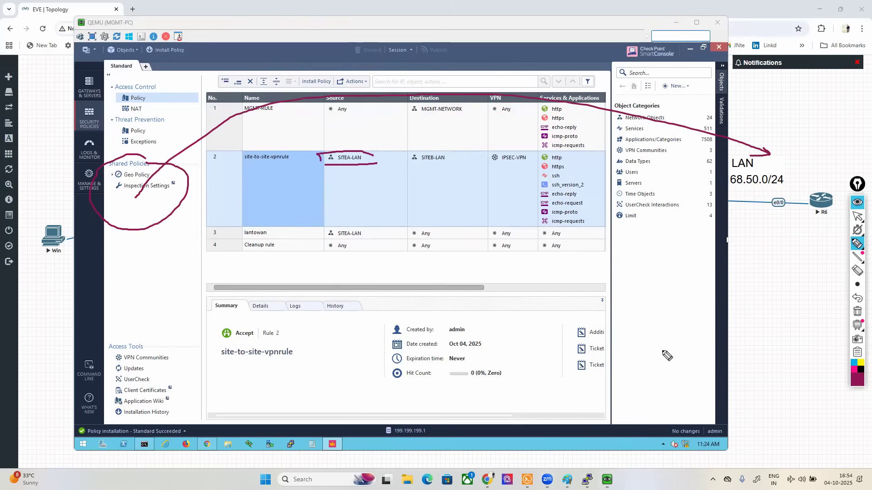
{"action": "mouse_move", "coordinate": [574, 146]}
{"action": "left_mouse_down"}
{"action": "mouse_move", "coordinate": [534, 152]}
{"action": "mouse_move", "coordinate": [531, 219]}
{"action": "mouse_move", "coordinate": [589, 230]}
{"action": "mouse_move", "coordinate": [571, 141]}
{"action": "mouse_move", "coordinate": [565, 146]}
{"action": "left_mouse_up"}
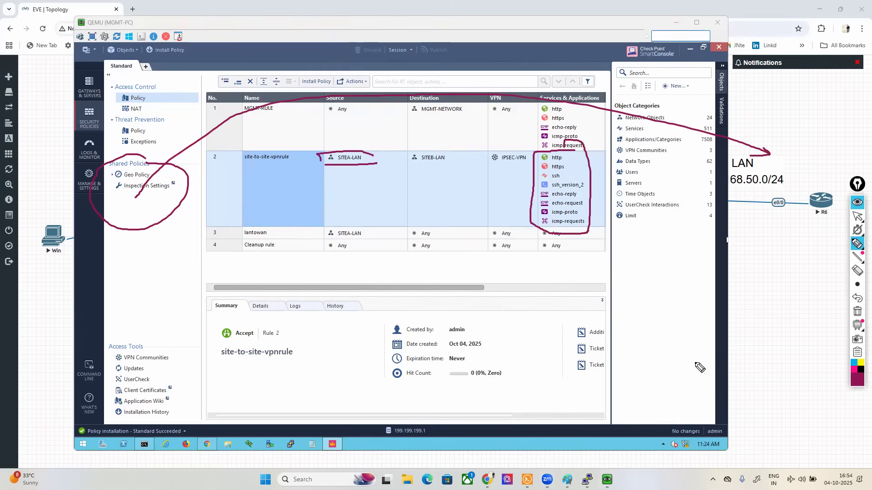
Step: Clear the pen annotations and draw an arrow from the site B LAN back toward the site A side
{"action": "left_click", "coordinate": [856, 311]}
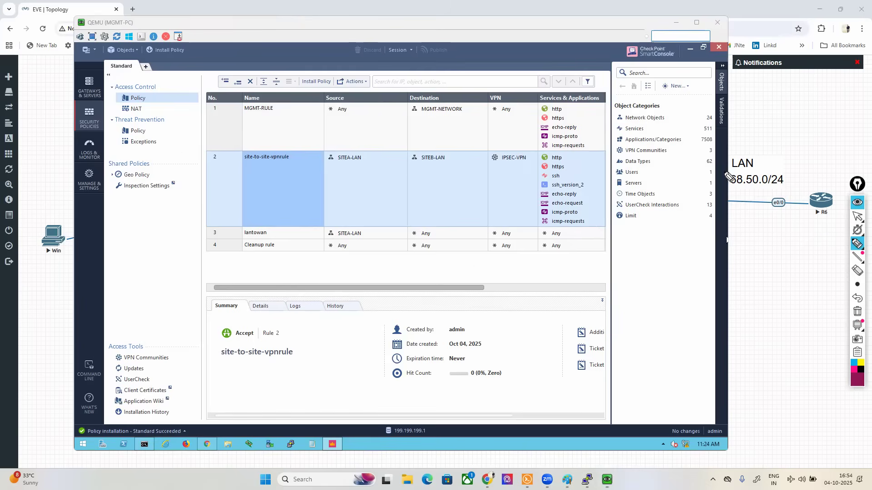
{"action": "mouse_move", "coordinate": [748, 168]}
{"action": "left_mouse_down"}
{"action": "mouse_move", "coordinate": [678, 119]}
{"action": "mouse_move", "coordinate": [442, 98]}
{"action": "mouse_move", "coordinate": [149, 133]}
{"action": "mouse_move", "coordinate": [154, 156]}
{"action": "mouse_move", "coordinate": [170, 147]}
{"action": "left_mouse_up"}
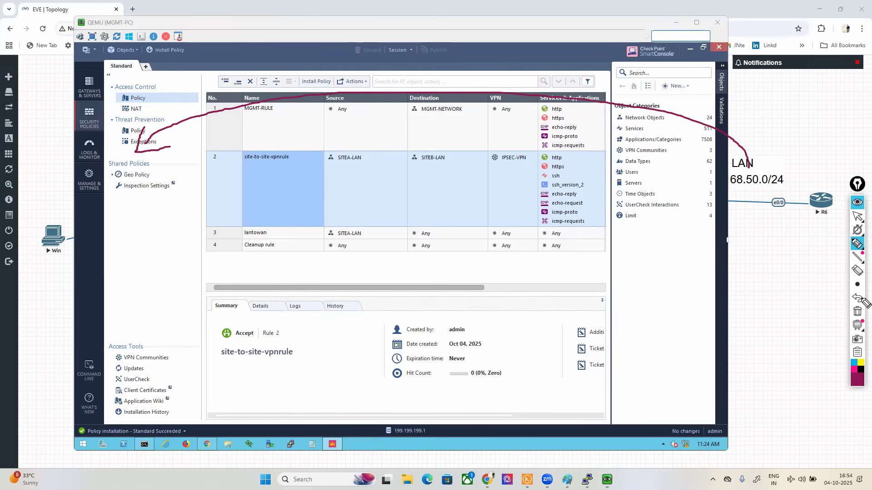
Step: Make site-to-site-vpnrule bidirectional by adding SITEB-LAN to its source and SITEA-LAN to its destination
{"action": "left_click", "coordinate": [855, 217]}
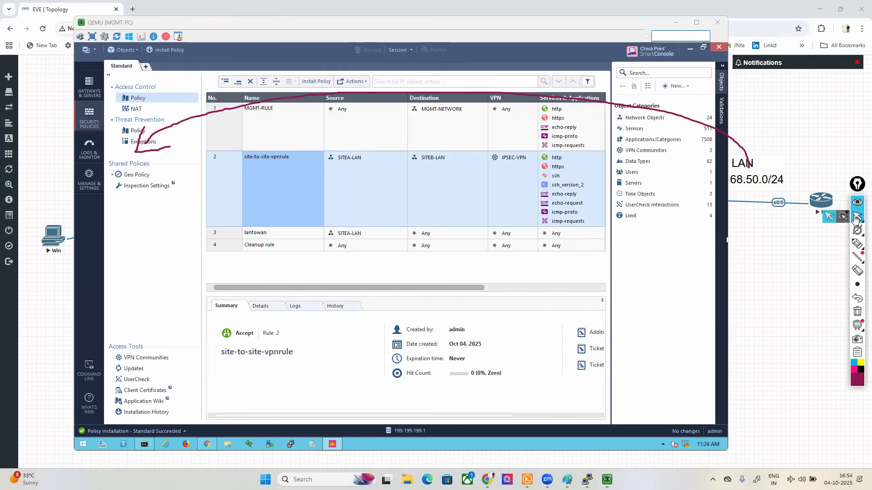
{"action": "left_click", "coordinate": [343, 178]}
{"action": "left_click_drag", "start_coordinate": [428, 157], "coordinate": [459, 210]}
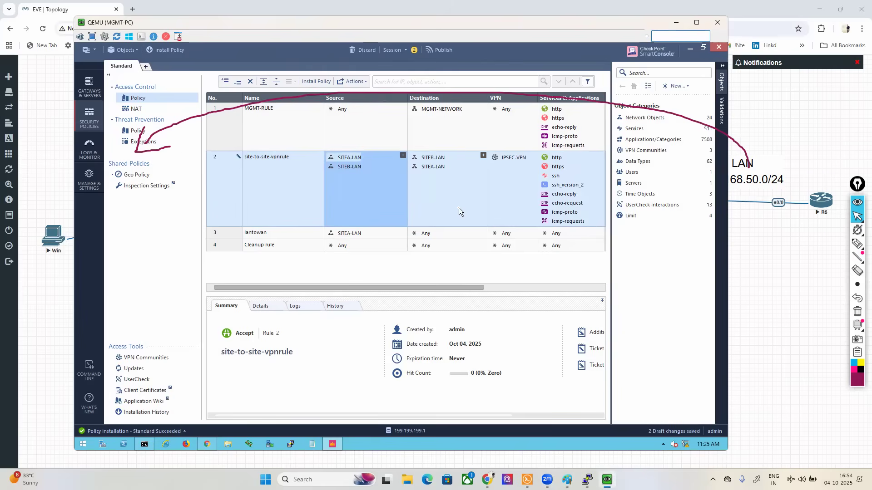
Step: Underline site-to-site-vpnrule's source and destination LAN pairs and its IPSEC-VPN community with the annotation pen, and clear the marks
{"action": "left_click", "coordinate": [856, 244]}
{"action": "left_click", "coordinate": [821, 248]}
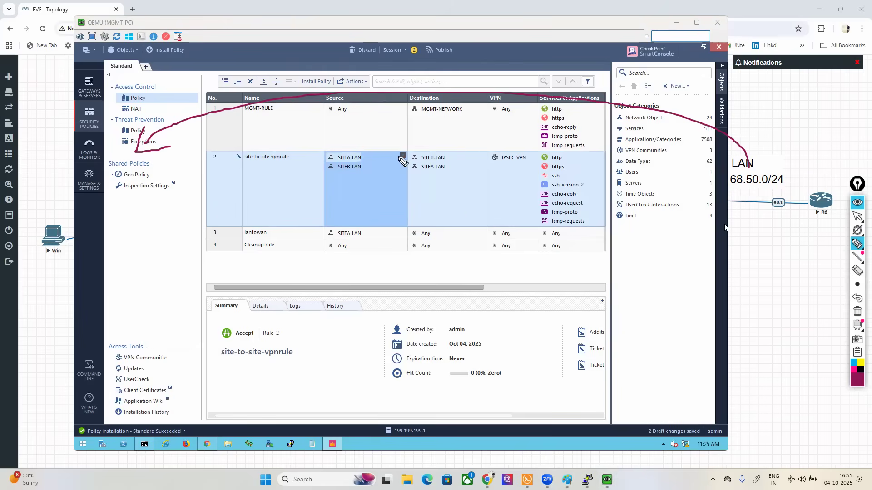
{"action": "left_click_drag", "start_coordinate": [327, 163], "coordinate": [442, 163]}
{"action": "left_click", "coordinate": [856, 311]}
{"action": "left_click_drag", "start_coordinate": [326, 173], "coordinate": [450, 174]}
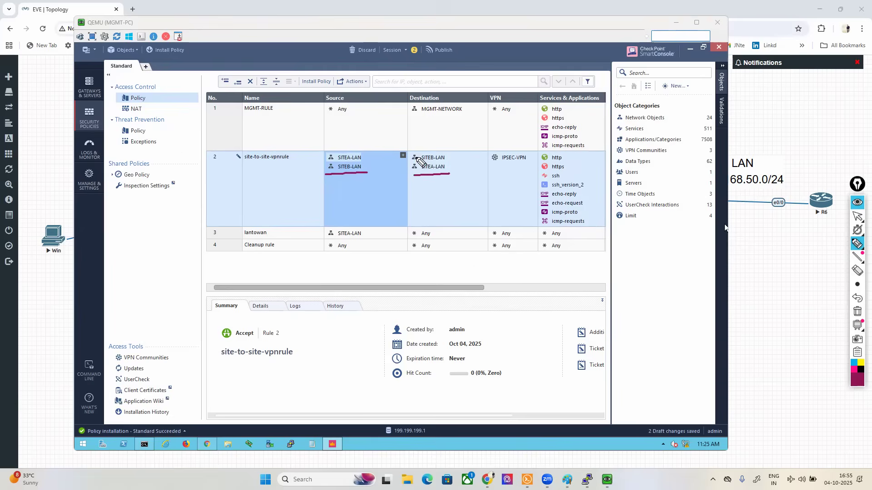
{"action": "left_click_drag", "start_coordinate": [492, 167], "coordinate": [528, 165]}
{"action": "left_click", "coordinate": [857, 312]}
{"action": "left_click", "coordinate": [857, 218]}
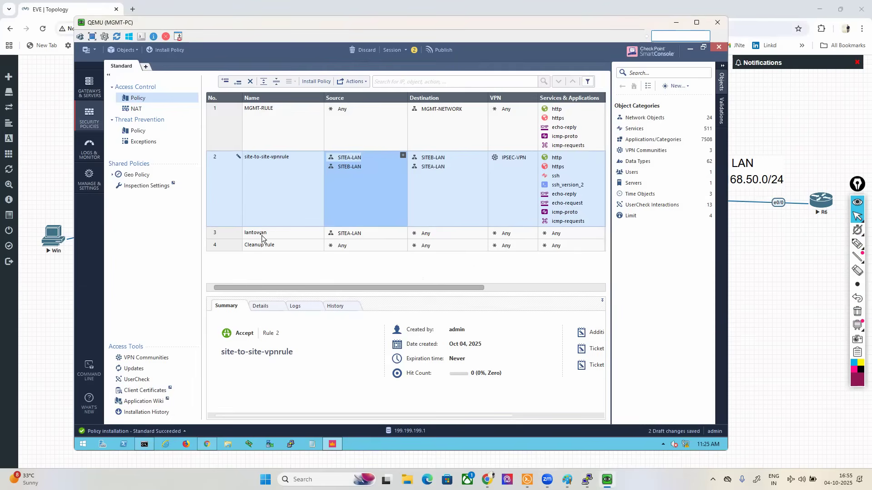
Step: Remove SITEA-LAN from the source of the lantowan rule
{"action": "left_click", "coordinate": [230, 234]}
{"action": "left_click_drag", "start_coordinate": [441, 288], "coordinate": [451, 287]}
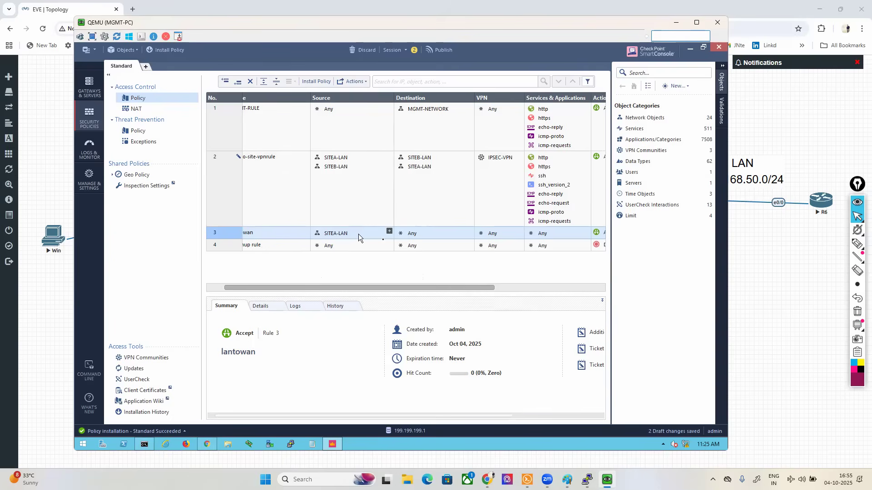
{"action": "left_click", "coordinate": [418, 236]}
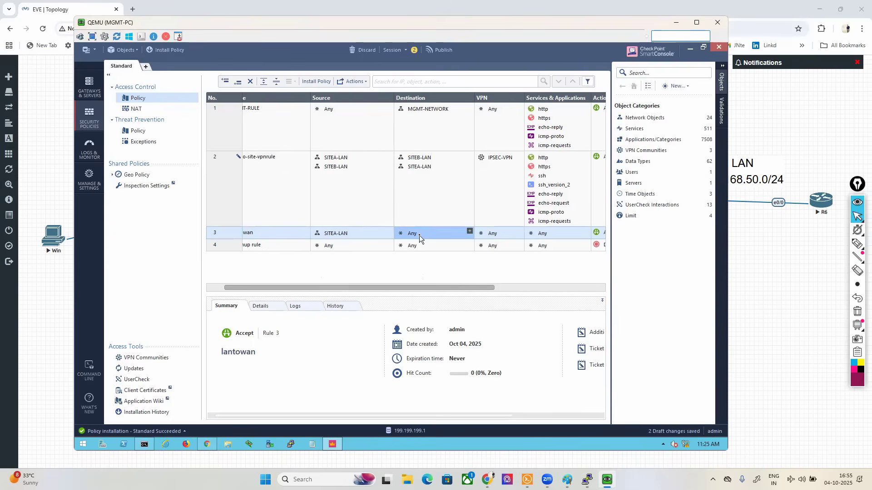
{"action": "left_click", "coordinate": [338, 236]}
{"action": "right_click", "coordinate": [338, 236]}
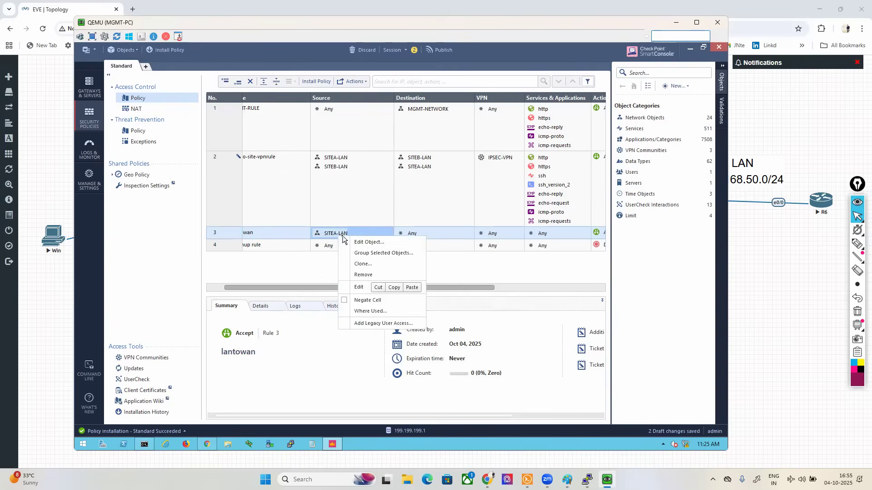
{"action": "left_click", "coordinate": [312, 261]}
{"action": "right_click", "coordinate": [330, 232]}
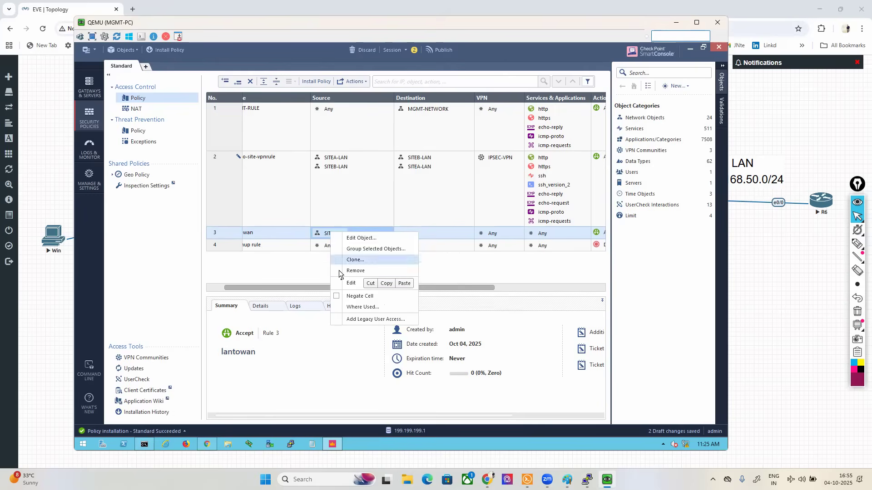
{"action": "left_click", "coordinate": [348, 272]}
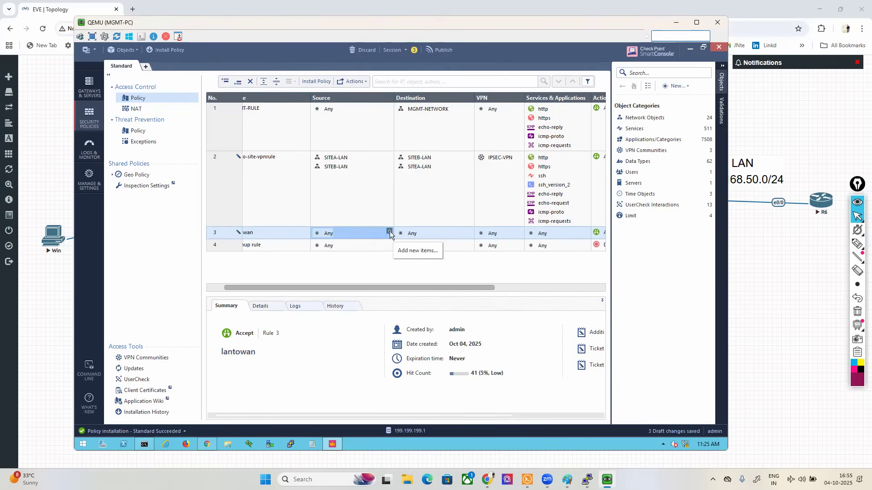
Step: Set the lantowan rule's source to LAN-ZONE and its destination to WAN-ZONE
{"action": "left_click", "coordinate": [389, 231]}
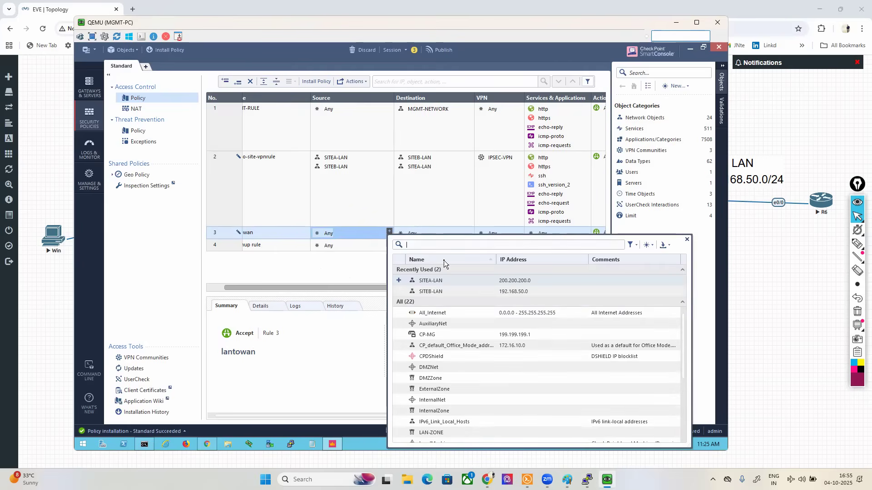
{"action": "type", "text": "LAN"}
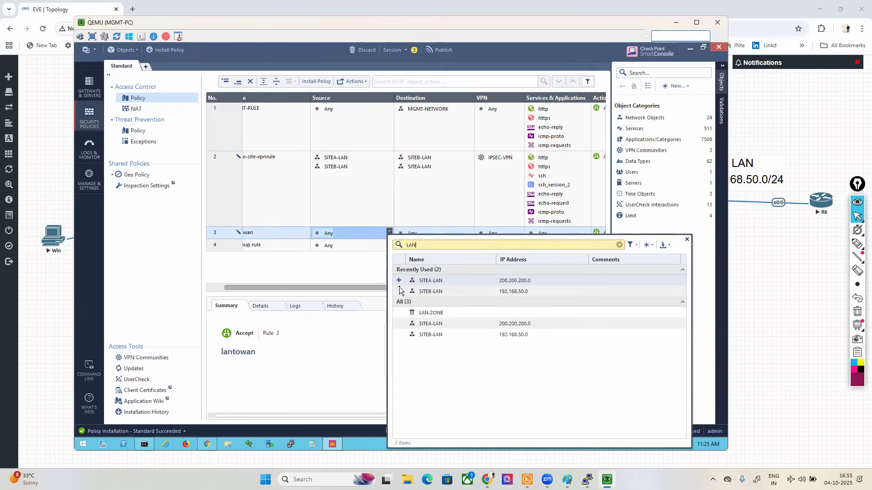
{"action": "left_click", "coordinate": [347, 268]}
{"action": "left_click", "coordinate": [469, 231]}
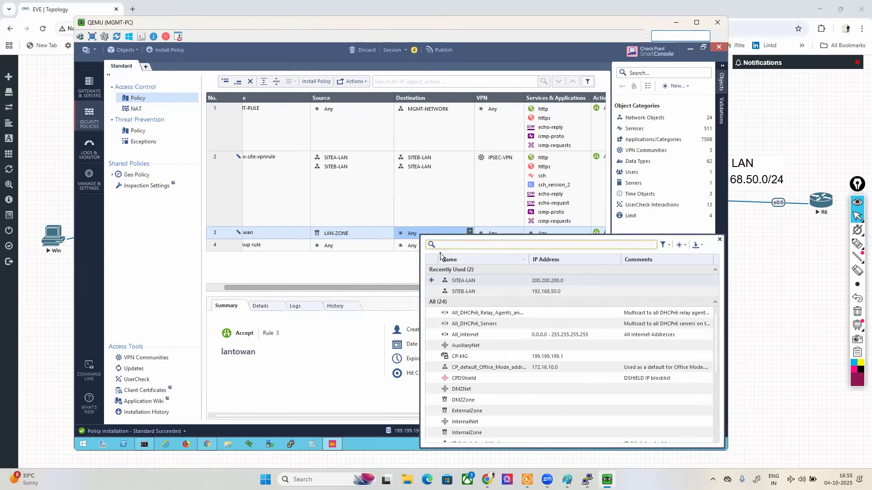
{"action": "type", "text": "WAN"}
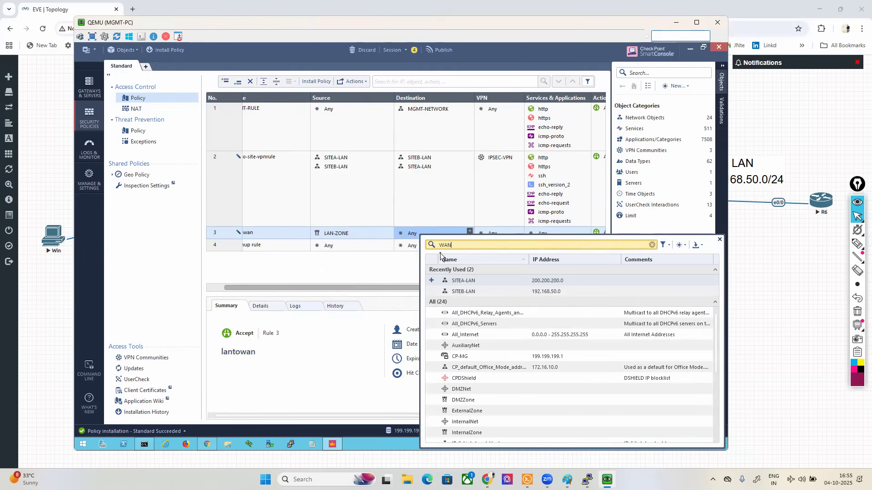
{"action": "left_click", "coordinate": [431, 270]}
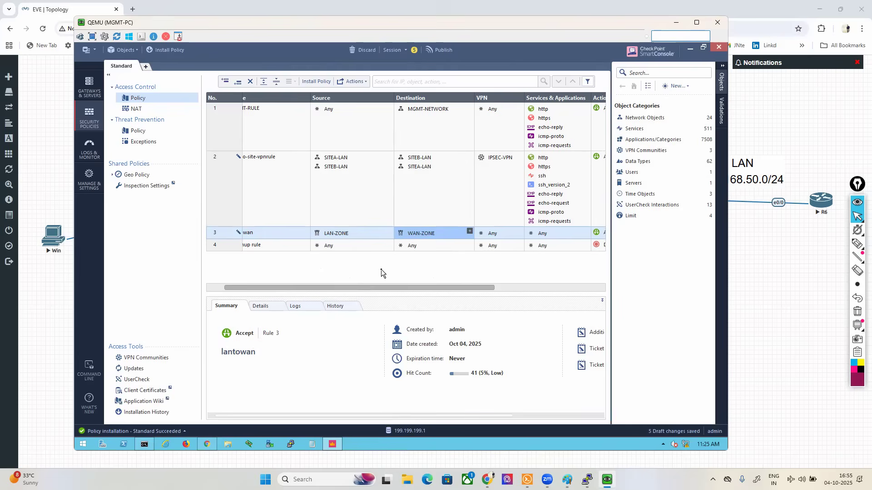
Step: Add the http and https services to the lantowan rule
{"action": "left_click_drag", "start_coordinate": [484, 287], "coordinate": [515, 279]}
{"action": "left_click", "coordinate": [532, 231]}
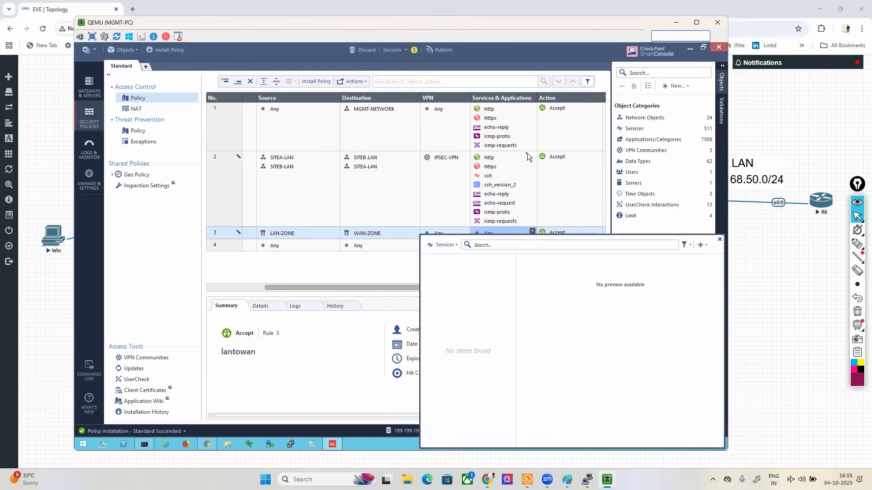
{"action": "type", "text": "HTTP"}
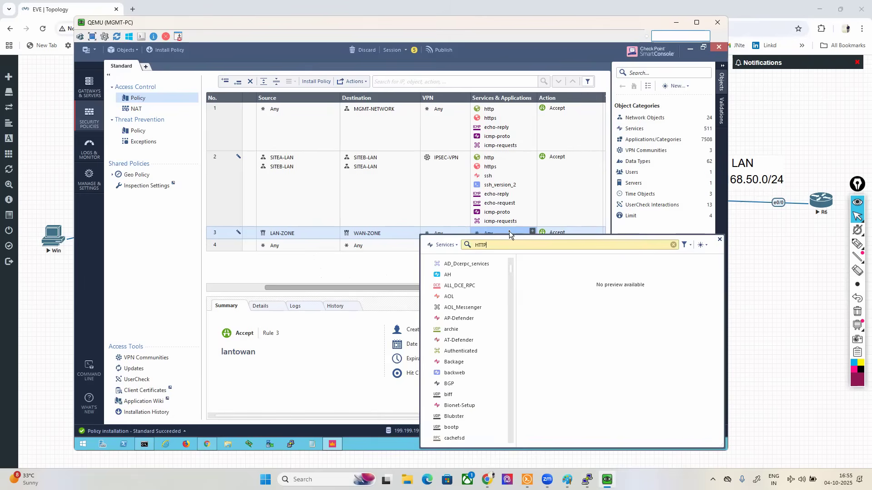
{"action": "left_click", "coordinate": [429, 285]}
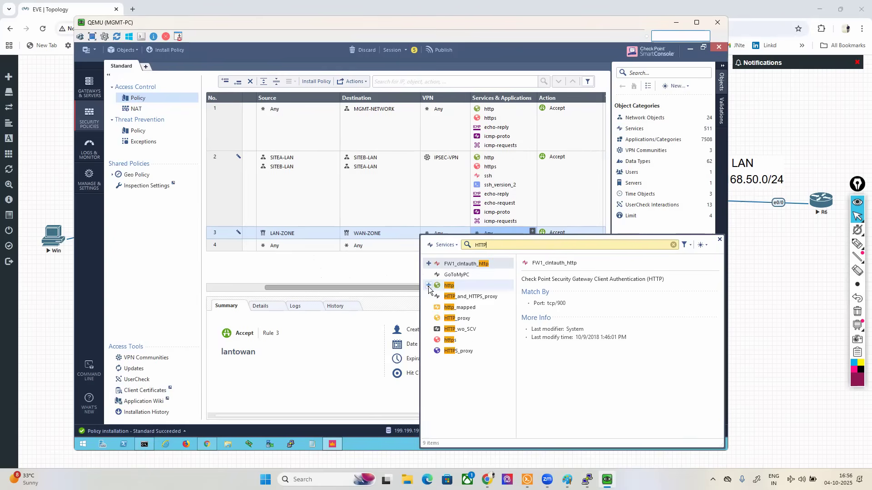
{"action": "left_click", "coordinate": [429, 340]}
Step: Add the dns and ntp service groups to the lantowan rule
{"action": "left_click", "coordinate": [674, 245]}
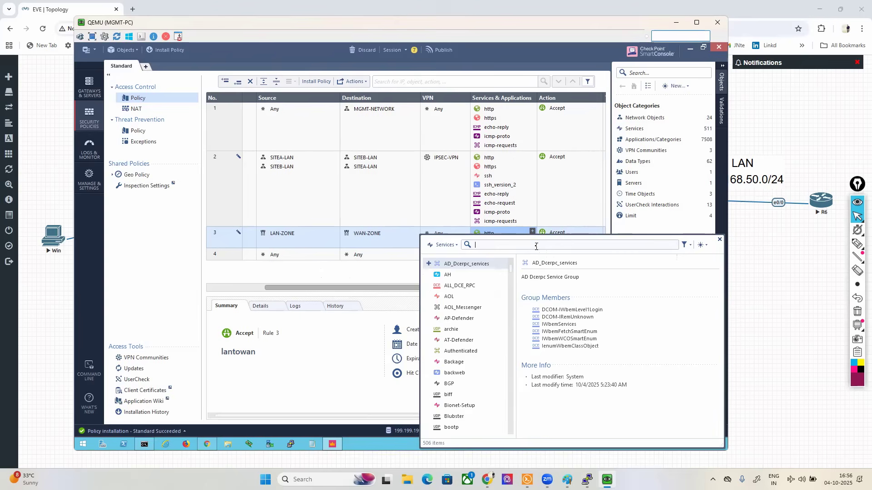
{"action": "type", "text": "DNS"}
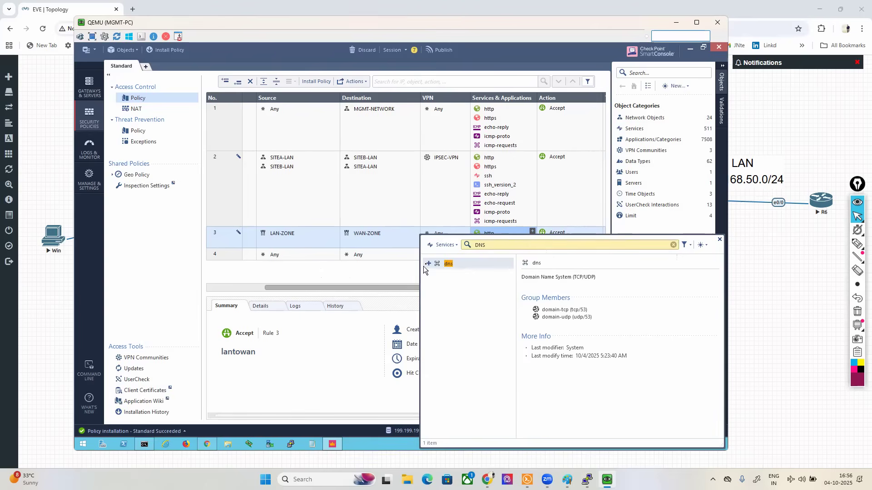
{"action": "left_click", "coordinate": [428, 263]}
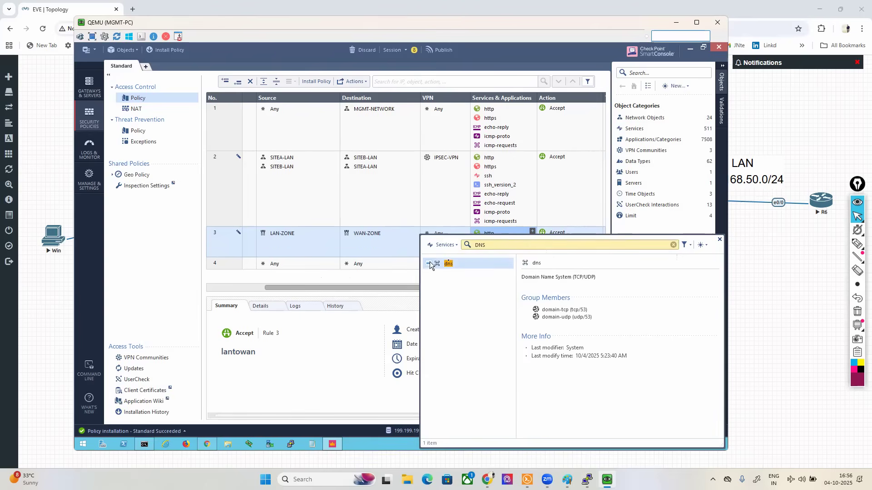
{"action": "left_click", "coordinate": [673, 245]}
{"action": "type", "text": "NT"}
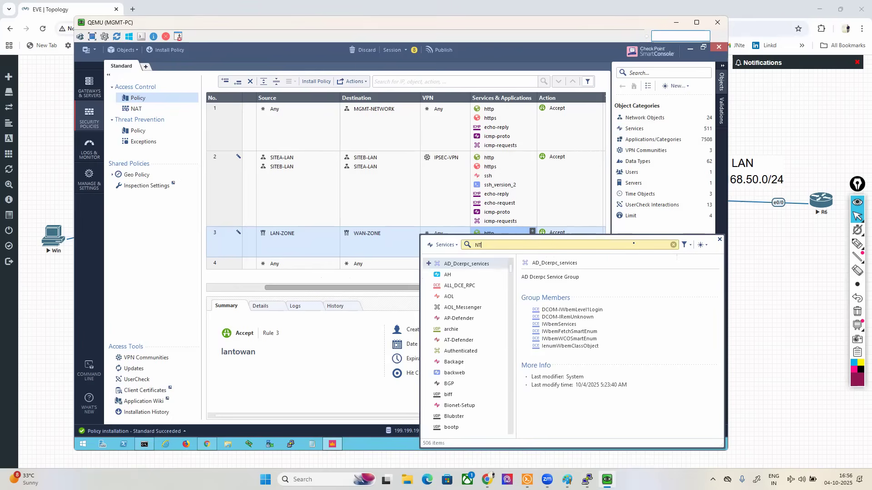
{"action": "type", "text": "P"}
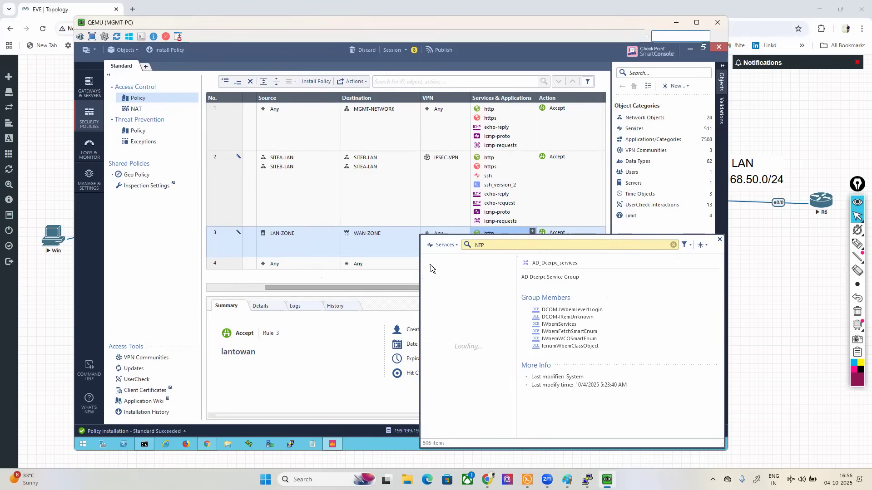
{"action": "left_click", "coordinate": [429, 265]}
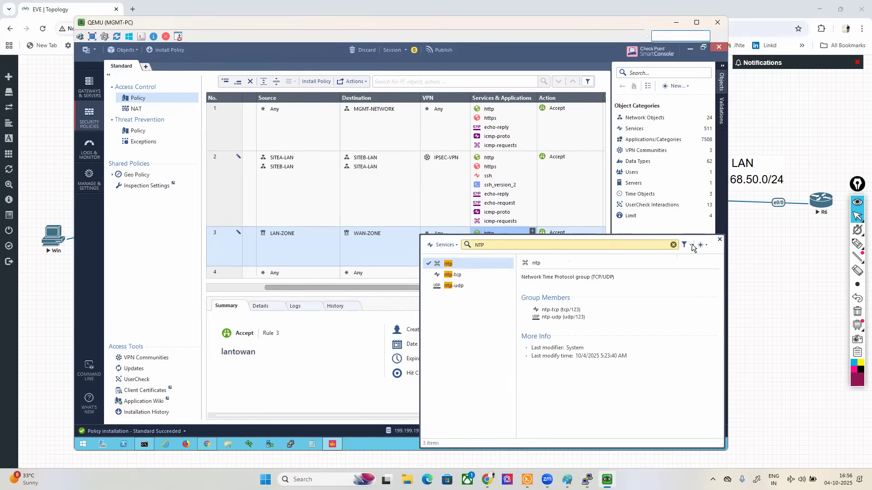
Step: Add the ICMP services echo-reply, icmp-proto, icmp-requests and echo-request to the lantowan rule
{"action": "left_click", "coordinate": [673, 245]}
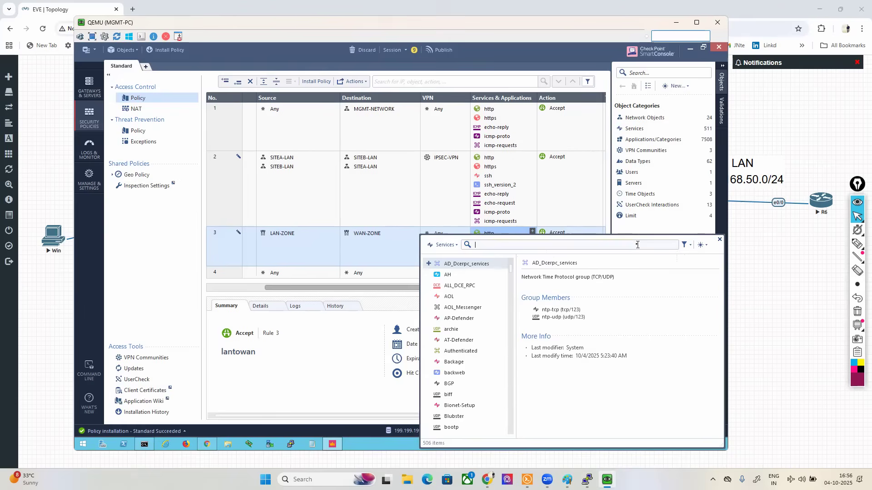
{"action": "type", "text": "P"}
{"action": "key", "text": "BackSpace"}
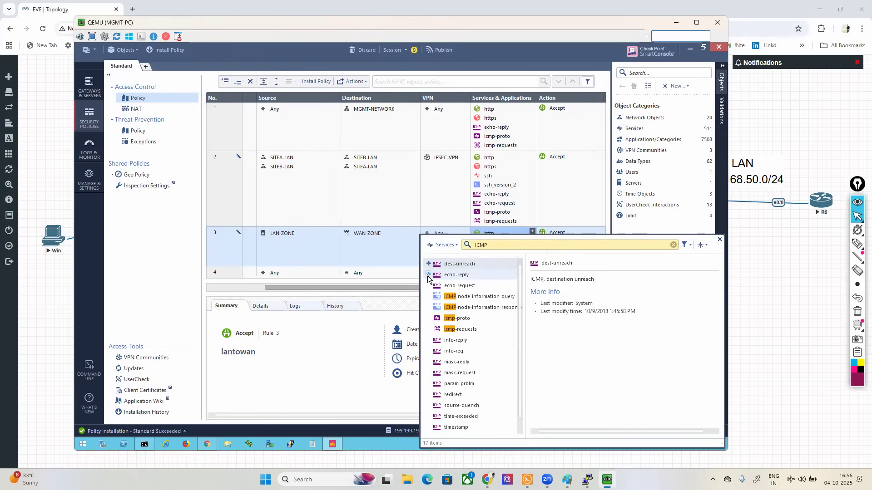
{"action": "left_click", "coordinate": [428, 275]}
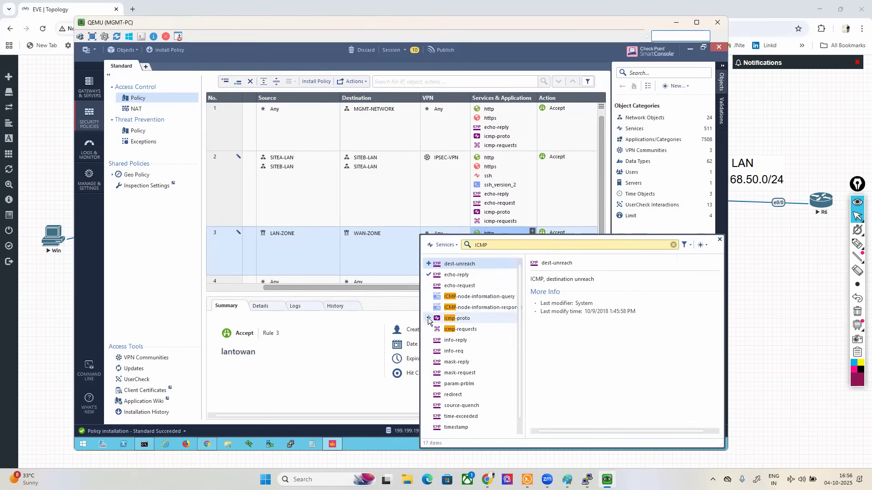
{"action": "left_click", "coordinate": [428, 318]}
{"action": "left_click", "coordinate": [427, 330]}
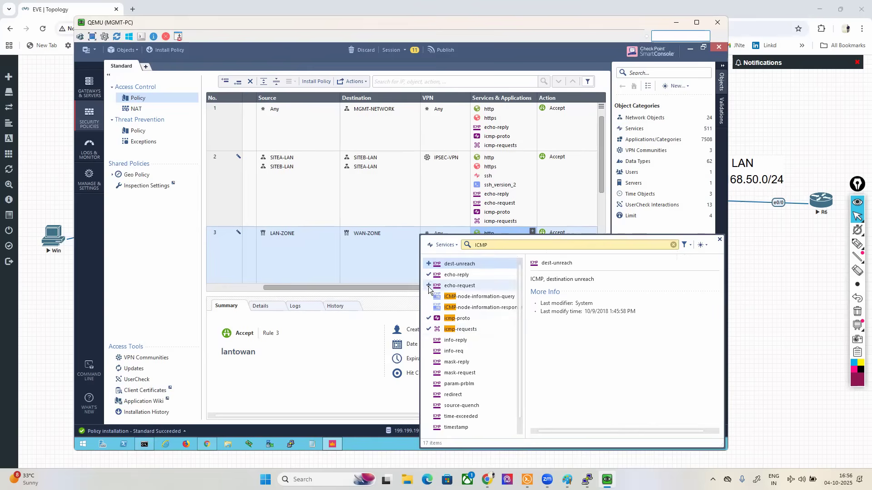
{"action": "left_click", "coordinate": [428, 286]}
{"action": "left_click", "coordinate": [394, 288]}
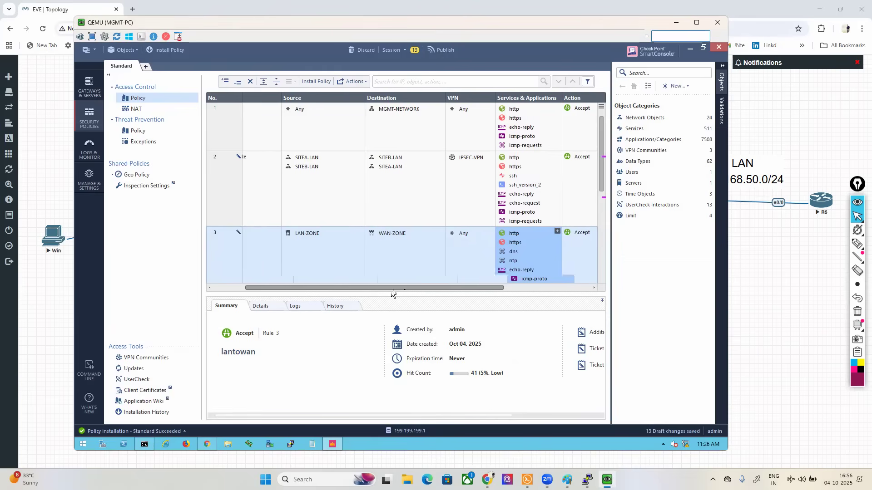
Step: Set the tracking of the Cleanup rule to Log
{"action": "scroll", "coordinate": [541, 225], "scroll_direction": "down", "scroll_amount": 2}
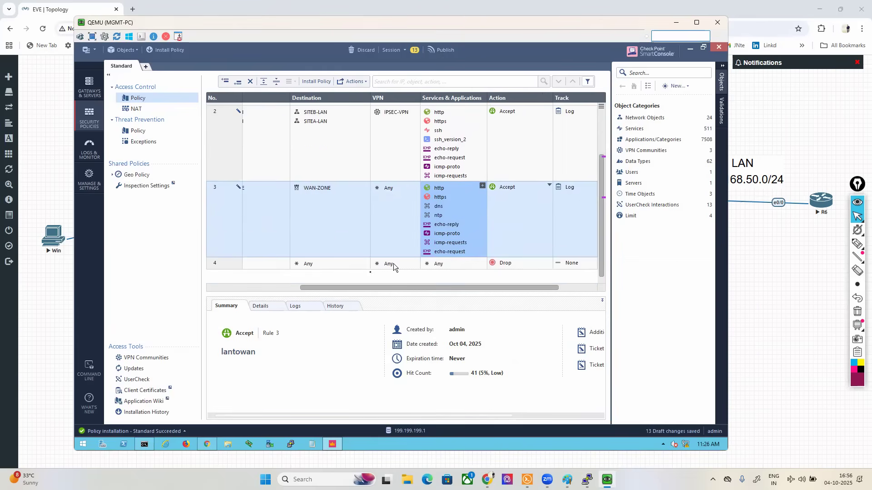
{"action": "left_click_drag", "start_coordinate": [329, 289], "coordinate": [217, 286]}
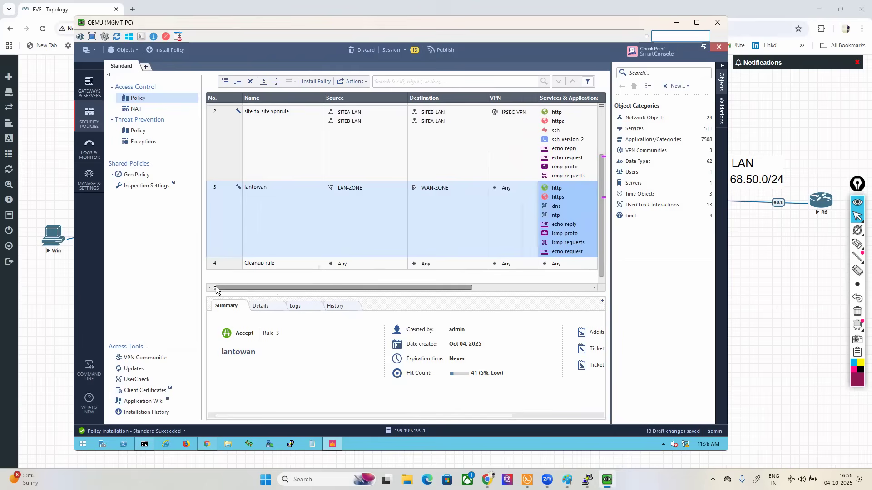
{"action": "left_click", "coordinate": [234, 265]}
{"action": "left_click_drag", "start_coordinate": [425, 289], "coordinate": [518, 292]}
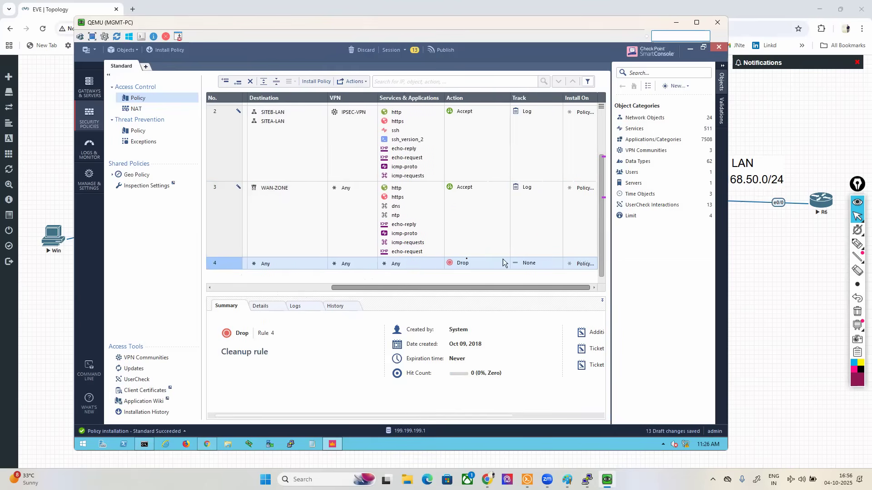
{"action": "left_click", "coordinate": [517, 264]}
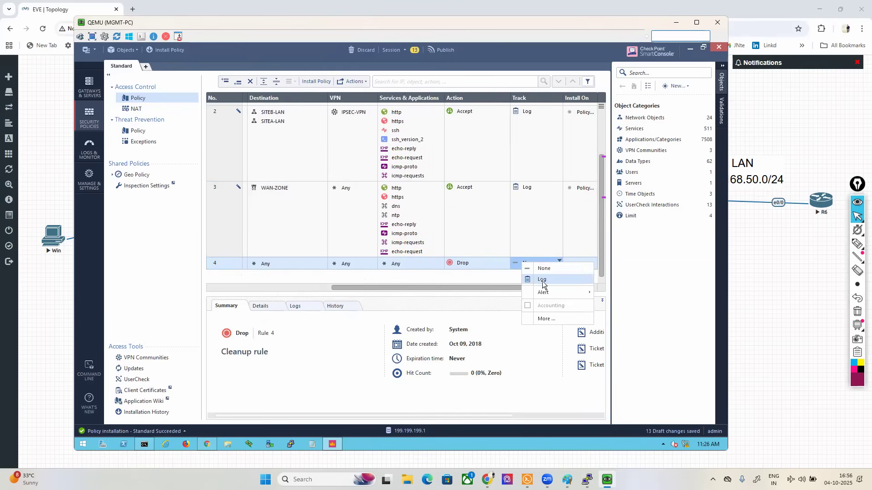
{"action": "left_click", "coordinate": [542, 280]}
Step: Publish the draft rule changes and open the overview of gateways and servers
{"action": "left_click", "coordinate": [445, 51]}
{"action": "left_click", "coordinate": [448, 299]}
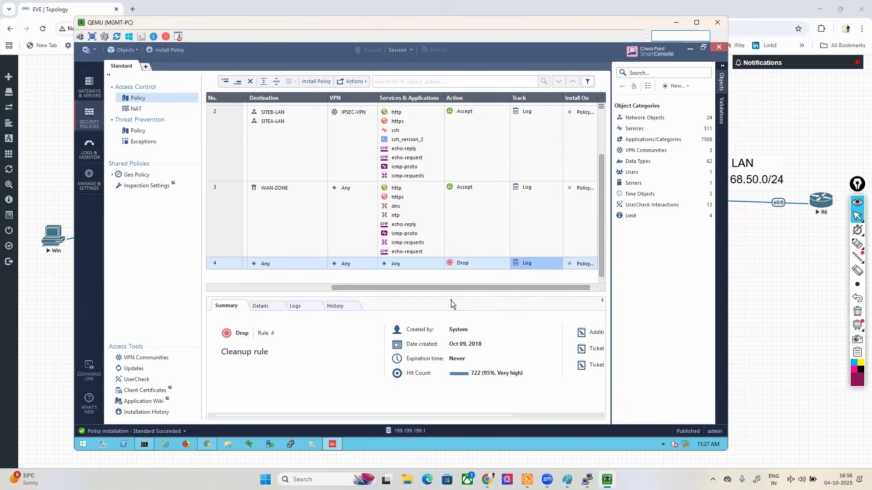
{"action": "left_click", "coordinate": [86, 86]}
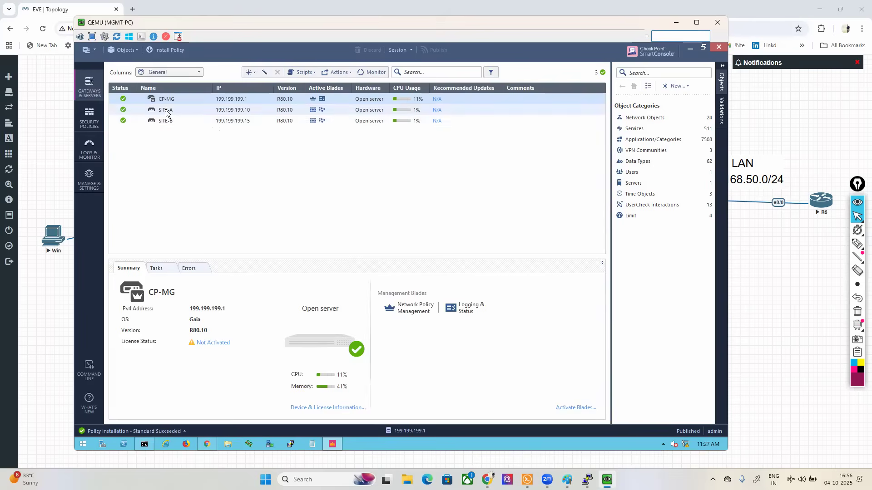
Step: Open the SITE-A gateway's properties and manually define its VPN domain as SITEA-LAN
{"action": "left_click", "coordinate": [166, 111]}
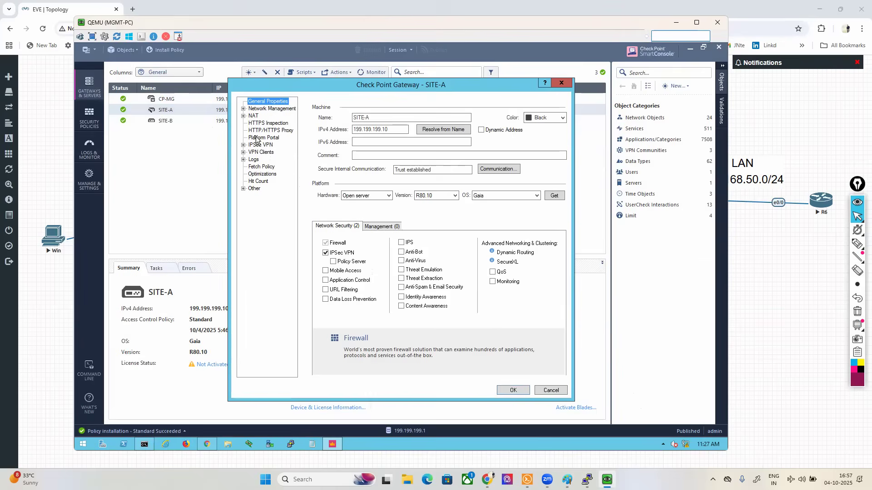
{"action": "left_click", "coordinate": [243, 145]}
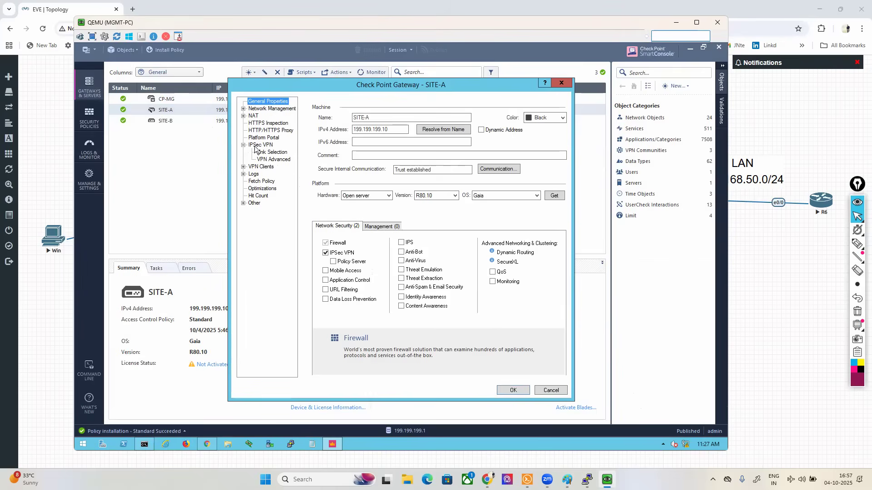
{"action": "left_click", "coordinate": [243, 109]}
{"action": "left_click", "coordinate": [273, 125]}
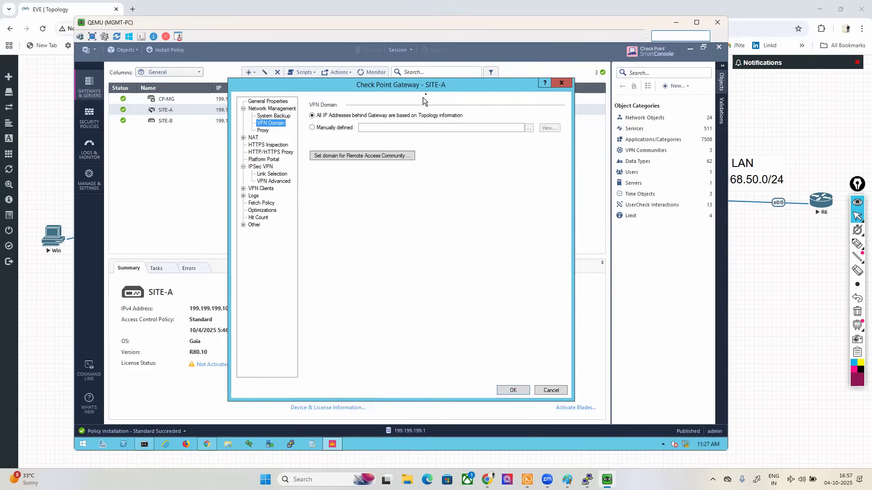
{"action": "left_click", "coordinate": [312, 128]}
{"action": "left_click", "coordinate": [528, 130]}
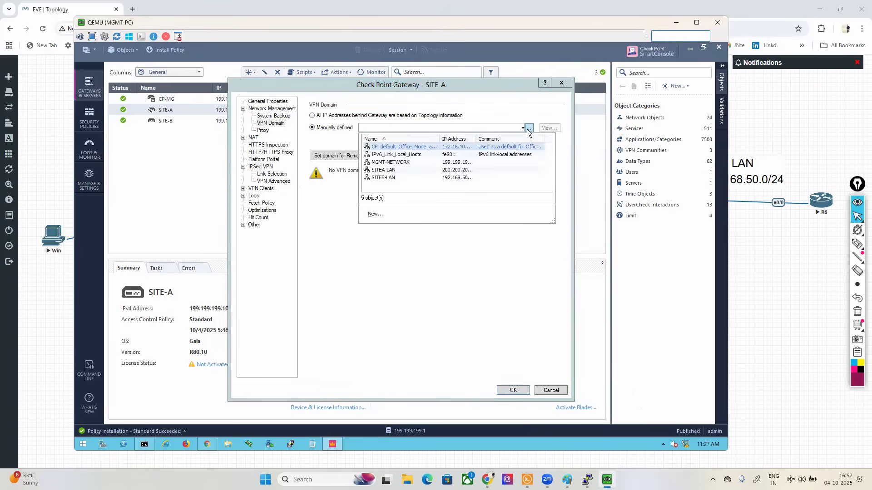
{"action": "left_click", "coordinate": [382, 171]}
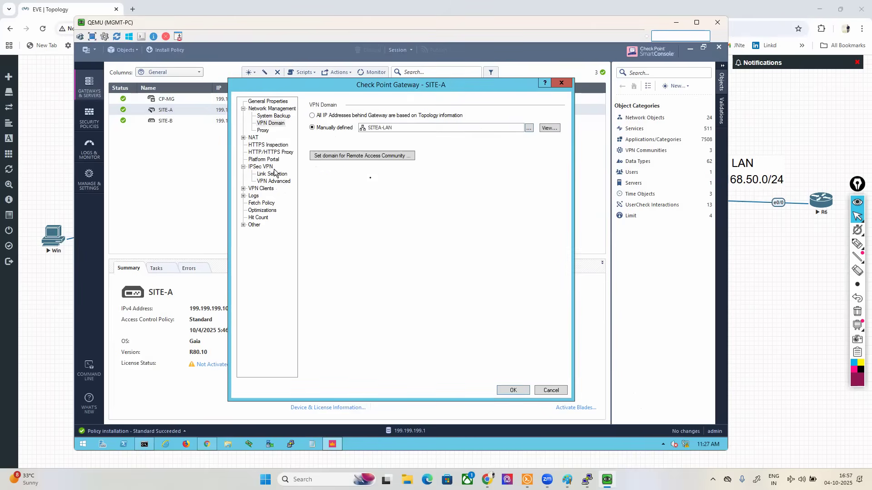
{"action": "left_click", "coordinate": [858, 244]}
{"action": "left_click_drag", "start_coordinate": [153, 177], "coordinate": [235, 168]}
{"action": "left_click_drag", "start_coordinate": [193, 195], "coordinate": [252, 173]}
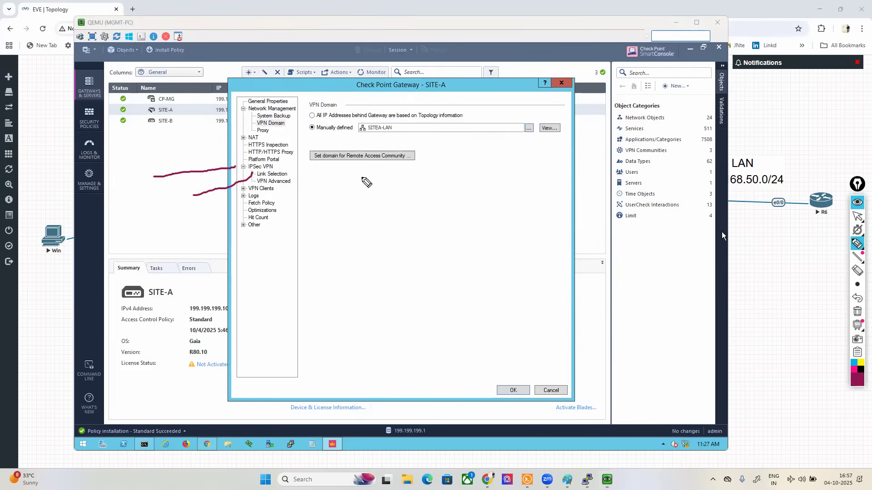
{"action": "left_click", "coordinate": [857, 217]}
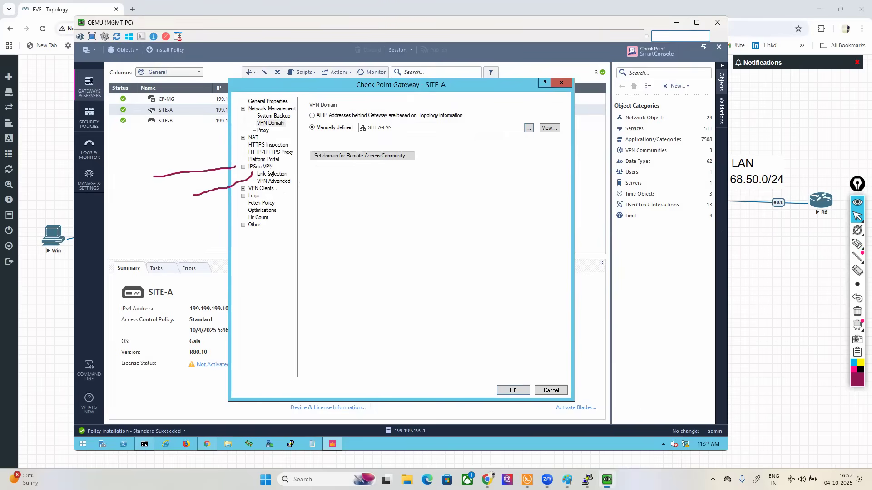
Step: Set SITE-A's IPSec VPN link selection to always use topology table address 10.1.23.1 and save the gateway
{"action": "left_click", "coordinate": [260, 167]}
{"action": "left_click", "coordinate": [271, 174]}
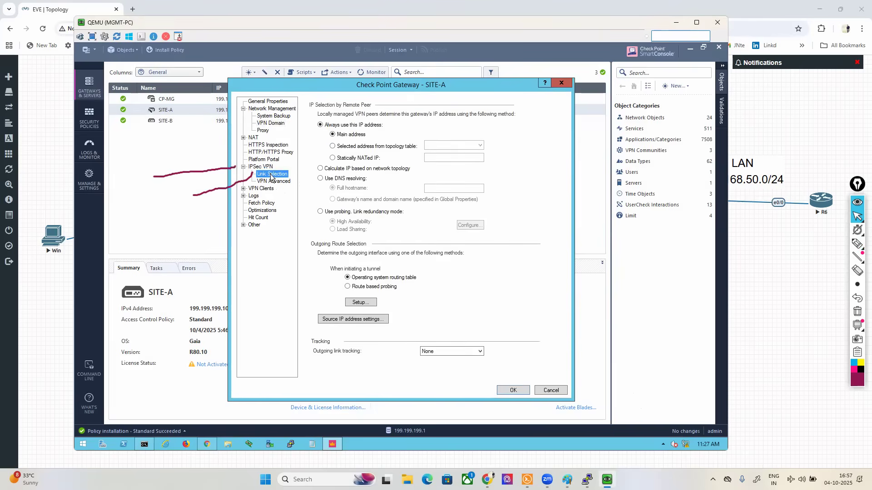
{"action": "left_click", "coordinate": [367, 147]}
{"action": "left_click", "coordinate": [458, 145]}
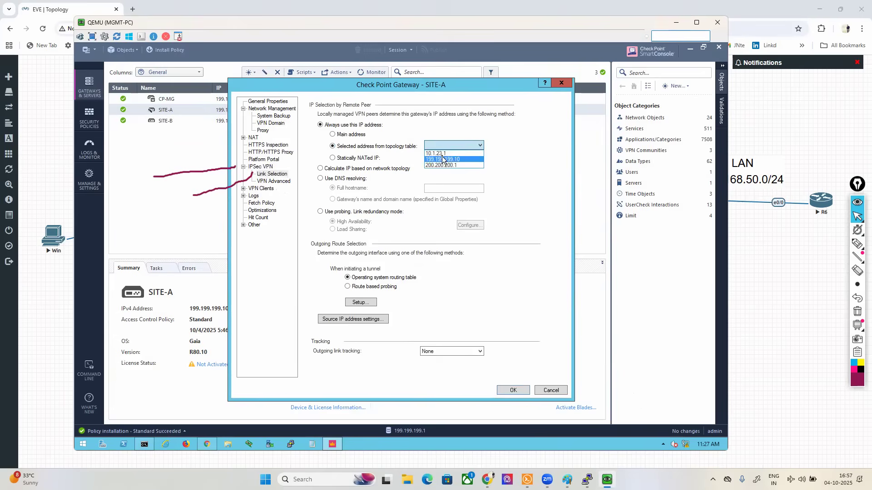
{"action": "left_click", "coordinate": [444, 153]}
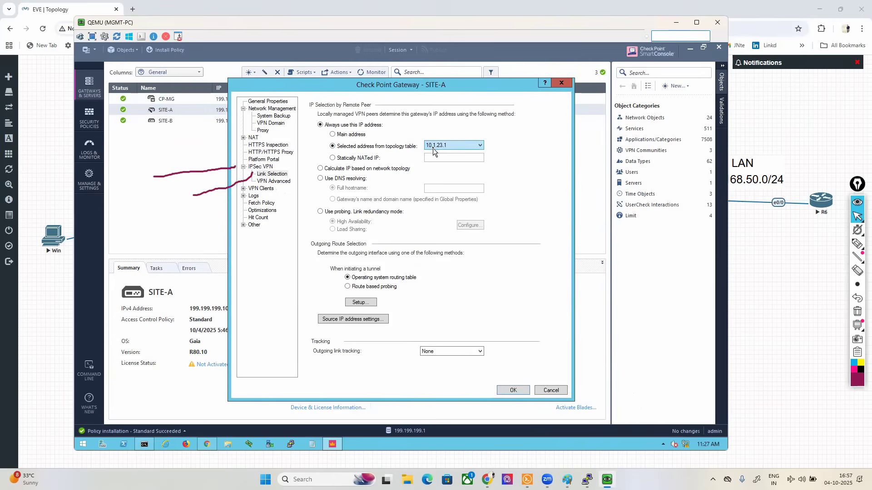
{"action": "left_click", "coordinate": [508, 391]}
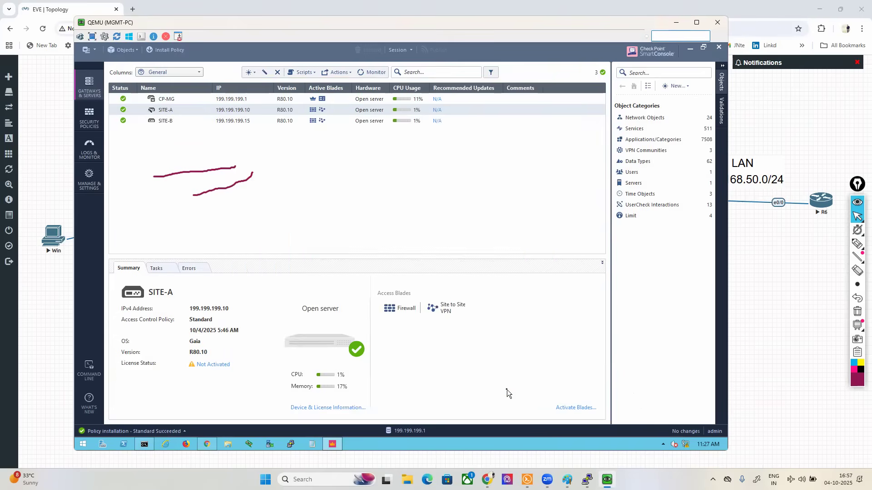
Step: Open the SITE-B gateway's properties and manually define its VPN domain as SITEB-LAN
{"action": "left_click", "coordinate": [169, 124]}
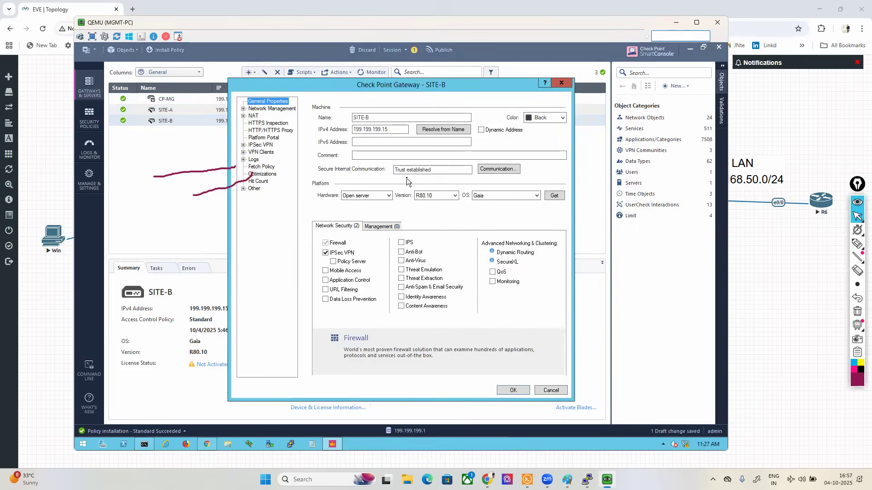
{"action": "left_click", "coordinate": [243, 109]}
{"action": "left_click", "coordinate": [271, 123]}
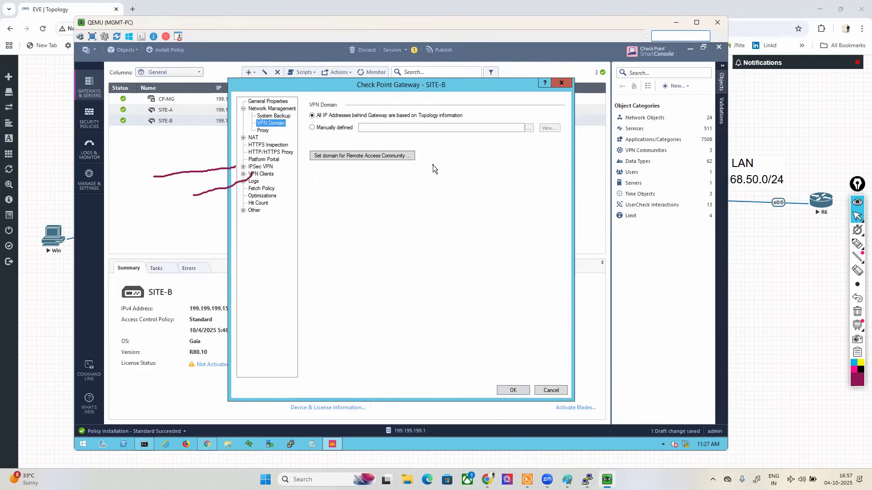
{"action": "left_click", "coordinate": [324, 128]}
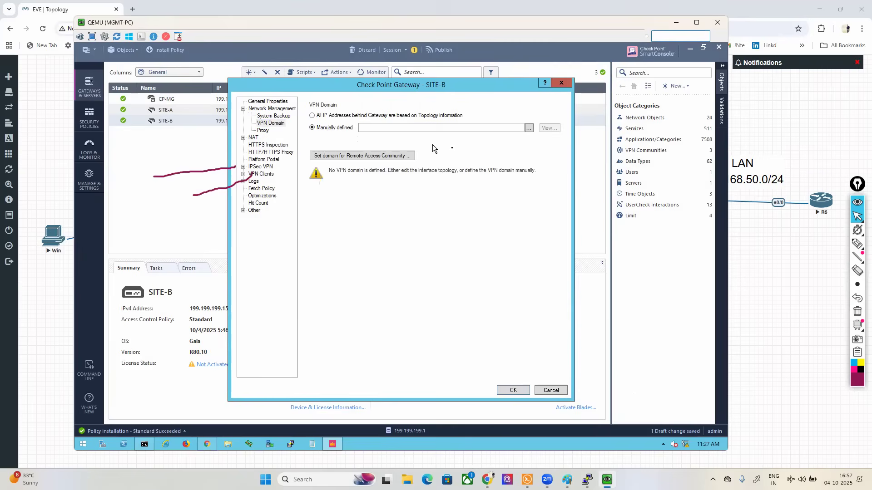
{"action": "left_click", "coordinate": [529, 129]}
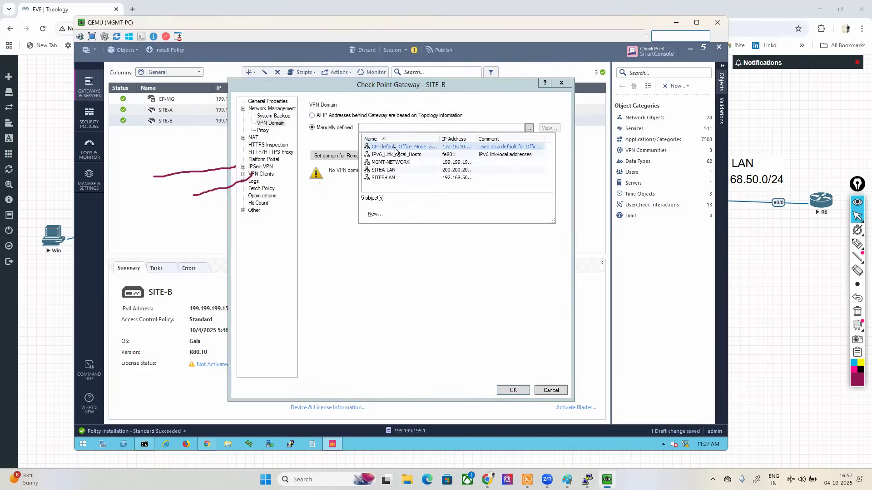
{"action": "left_click", "coordinate": [388, 178]}
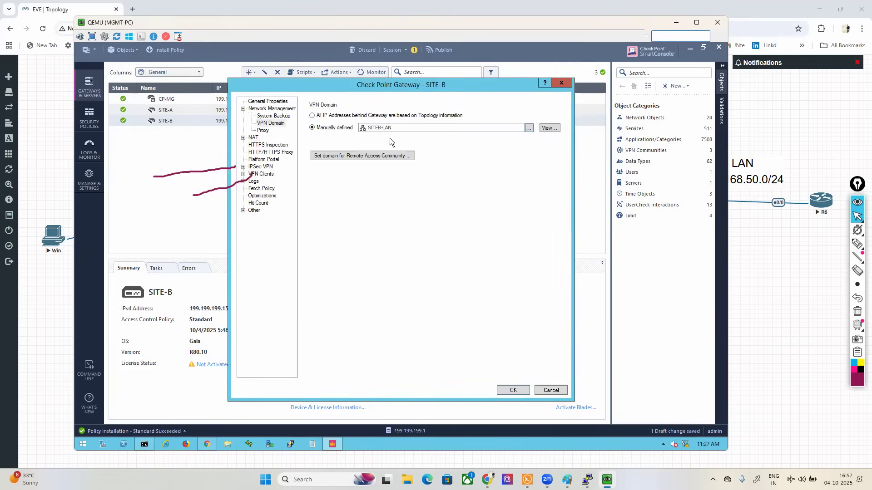
Step: Set SITE-B's IPSec VPN link selection to always use topology table address 10.1.32.1 and save the gateway
{"action": "left_click", "coordinate": [243, 166]}
{"action": "left_click", "coordinate": [271, 176]}
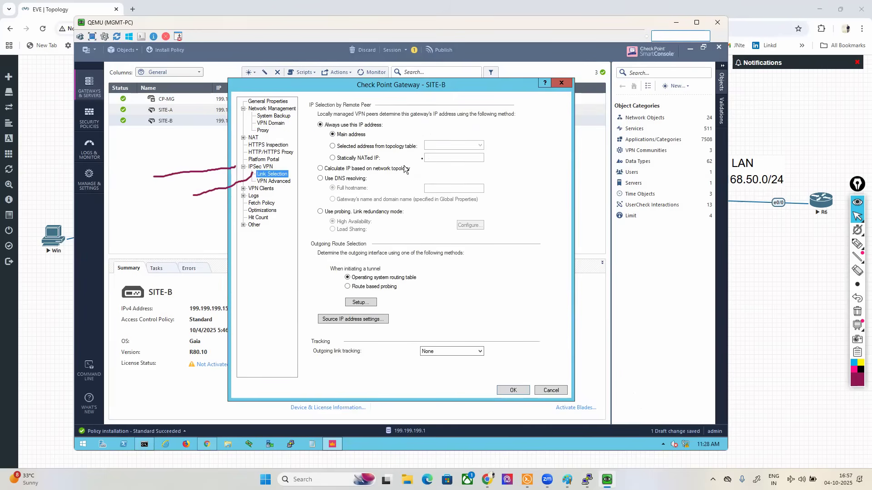
{"action": "left_click", "coordinate": [365, 147]}
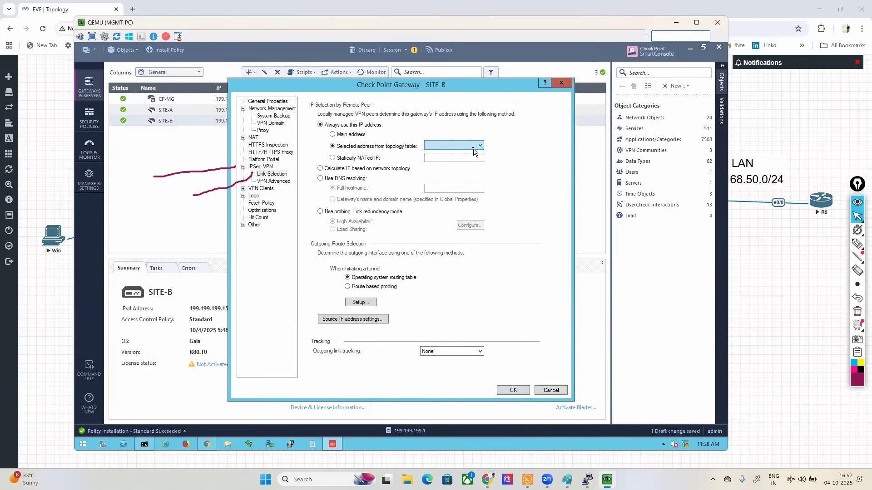
{"action": "left_click", "coordinate": [474, 146]}
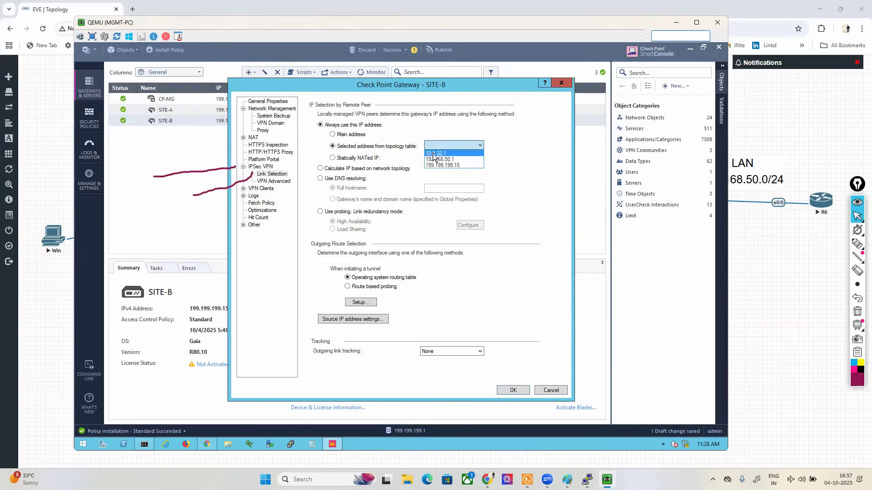
{"action": "left_click", "coordinate": [434, 154]}
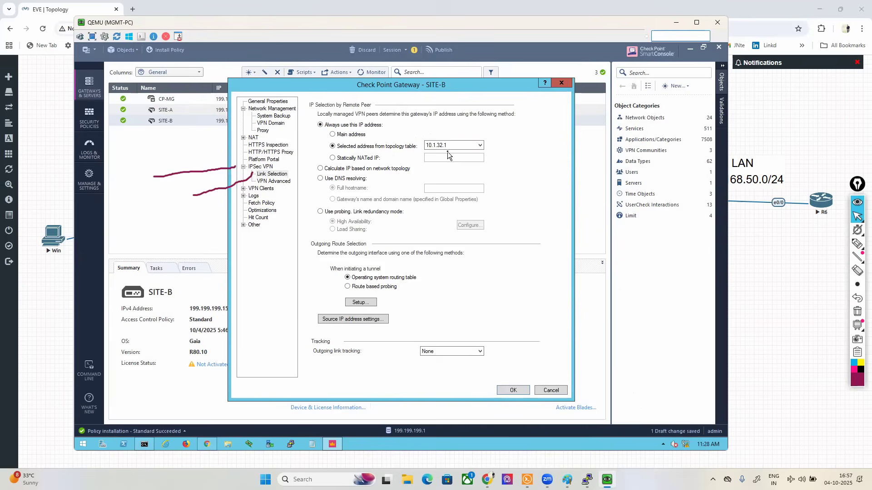
{"action": "left_click", "coordinate": [513, 391]}
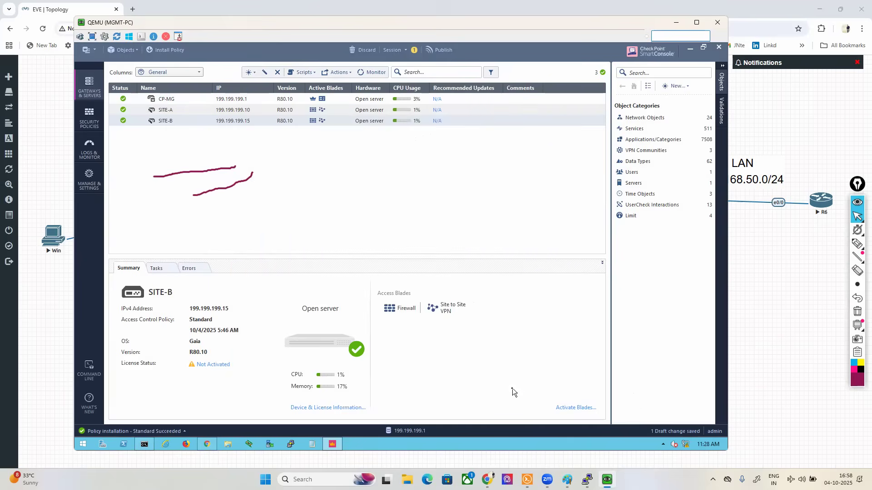
Step: Publish the gateway changes and install the Standard policy on SITE-A and SITE-B
{"action": "left_click", "coordinate": [442, 53]}
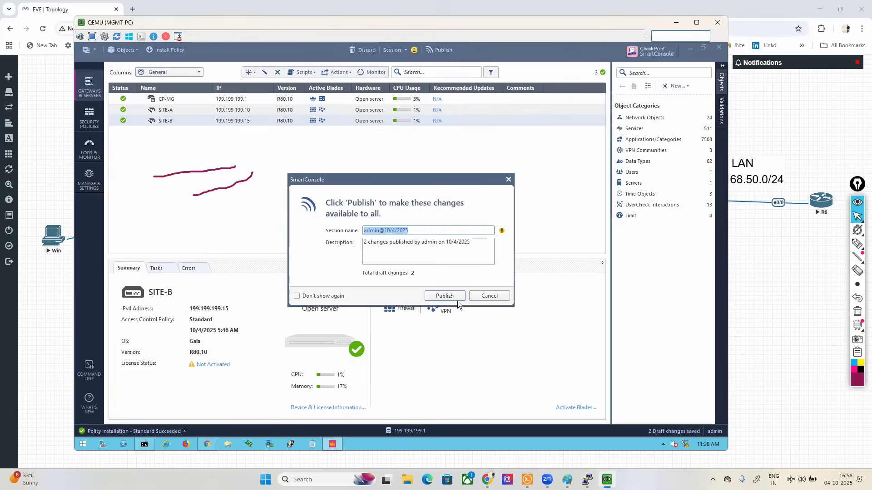
{"action": "left_click", "coordinate": [444, 296]}
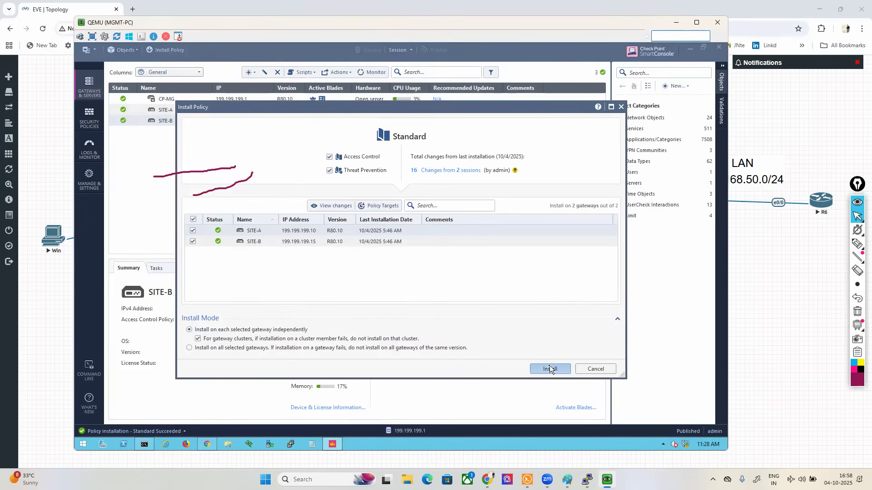
{"action": "left_click", "coordinate": [549, 369]}
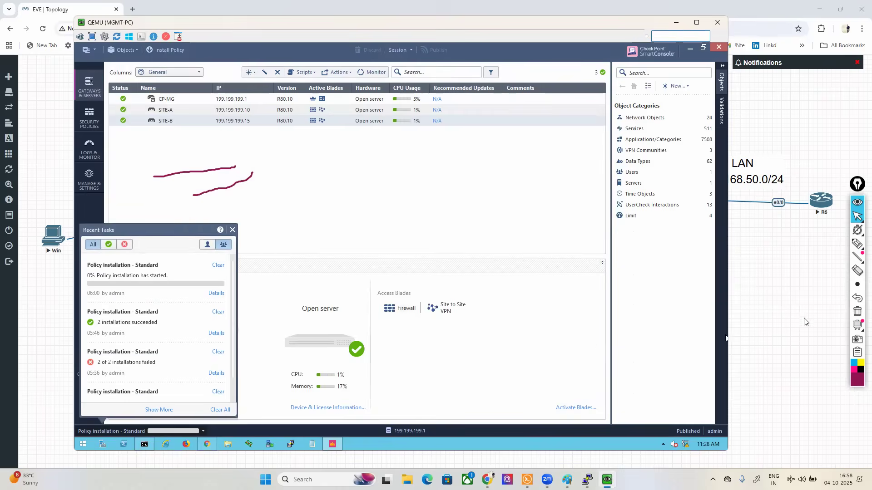
Step: Switch to the EVE-NG topology, open the Win PC's console and start a command prompt on it
{"action": "left_click", "coordinate": [788, 311]}
{"action": "left_click", "coordinate": [857, 311]}
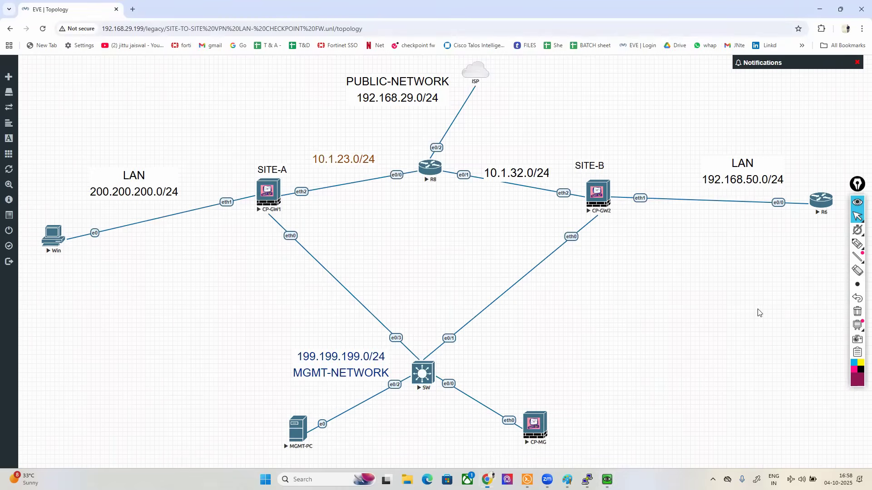
{"action": "left_click", "coordinate": [51, 239]}
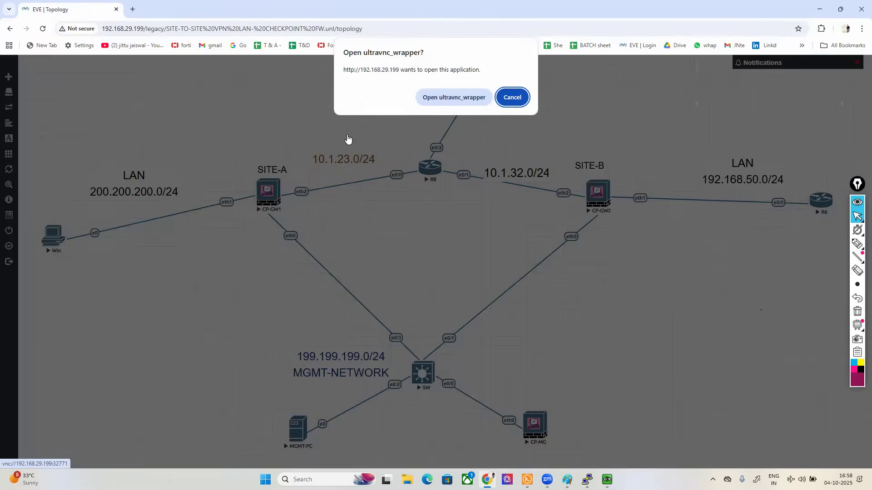
{"action": "left_click", "coordinate": [448, 100]}
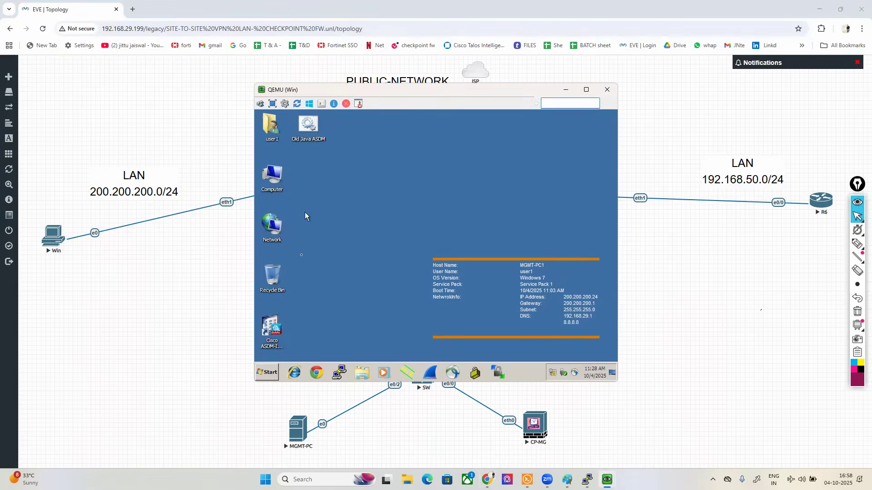
{"action": "left_click", "coordinate": [273, 365]}
{"action": "left_click", "coordinate": [402, 336]}
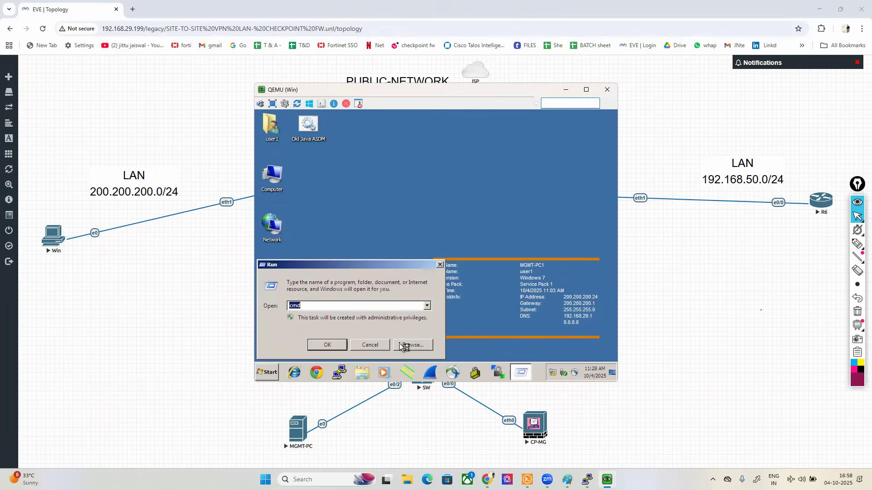
{"action": "key", "text": "Return"}
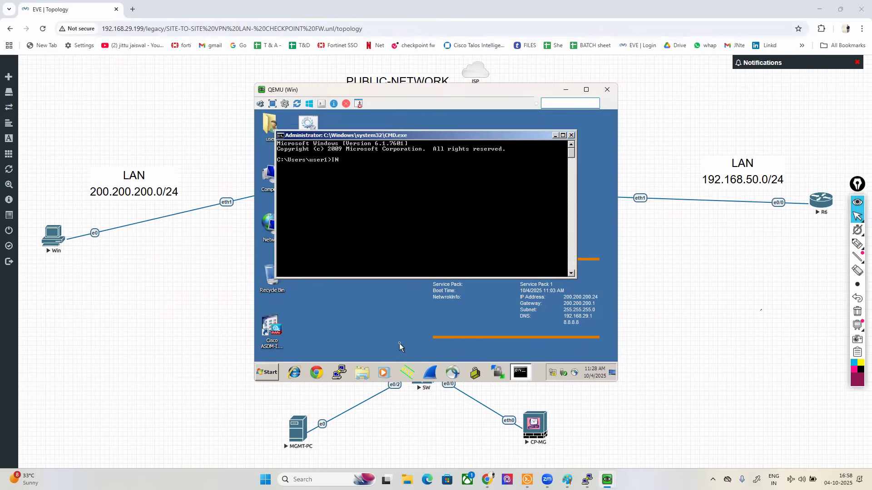
Step: Open the Network Connections with NCPA.CPL and examine the Local Area Connection's IPv4 properties on the Win PC
{"action": "type", "text": "NCPA.CPL"}
{"action": "key", "text": "Return"}
{"action": "right_click", "coordinate": [291, 169]}
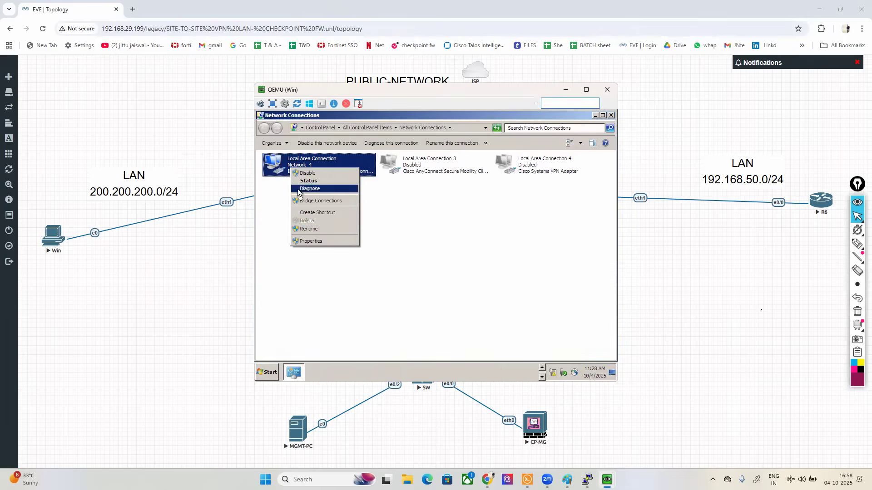
{"action": "left_click", "coordinate": [311, 241]}
{"action": "left_click", "coordinate": [359, 259]}
{"action": "left_click", "coordinate": [396, 287]}
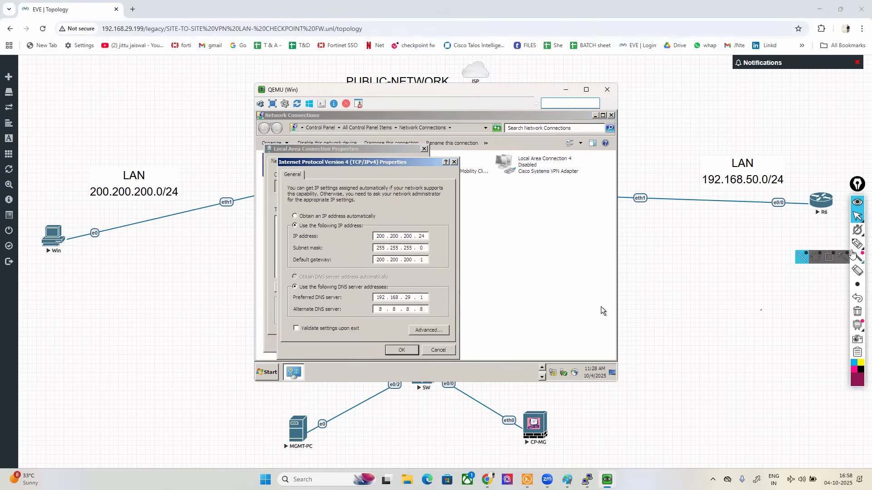
{"action": "left_click", "coordinate": [857, 244]}
{"action": "mouse_move", "coordinate": [426, 286]}
{"action": "left_mouse_down"}
{"action": "mouse_move", "coordinate": [366, 309]}
{"action": "mouse_move", "coordinate": [451, 297]}
{"action": "mouse_move", "coordinate": [429, 276]}
{"action": "left_mouse_up"}
{"action": "left_click", "coordinate": [857, 311]}
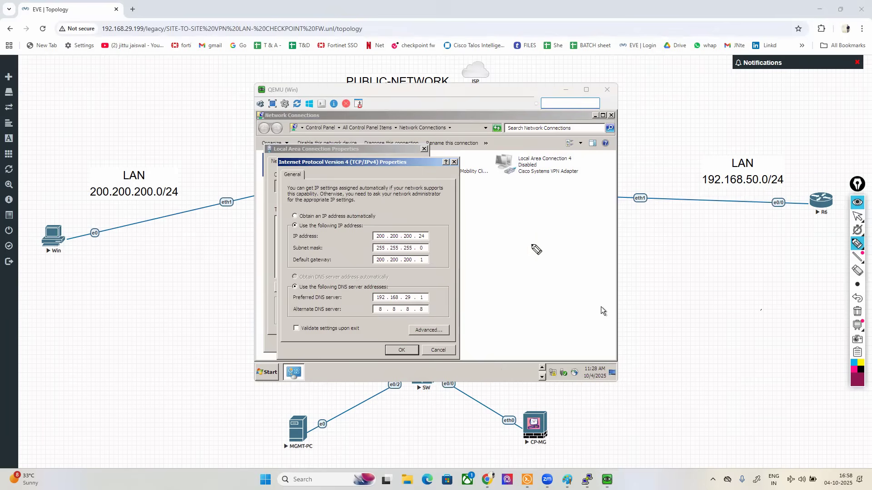
{"action": "mouse_move", "coordinate": [365, 269]}
{"action": "left_mouse_down"}
{"action": "mouse_move", "coordinate": [433, 267]}
{"action": "mouse_move", "coordinate": [421, 255]}
{"action": "mouse_move", "coordinate": [366, 259]}
{"action": "mouse_move", "coordinate": [390, 267]}
{"action": "left_mouse_up"}
{"action": "left_click", "coordinate": [858, 312]}
{"action": "left_click_drag", "start_coordinate": [430, 236], "coordinate": [465, 226]}
{"action": "left_click", "coordinate": [855, 312]}
Step: Return to the topology, open router R6's console and move its window clear of the upper network diagram
{"action": "left_click", "coordinate": [855, 217]}
{"action": "left_click", "coordinate": [673, 303]}
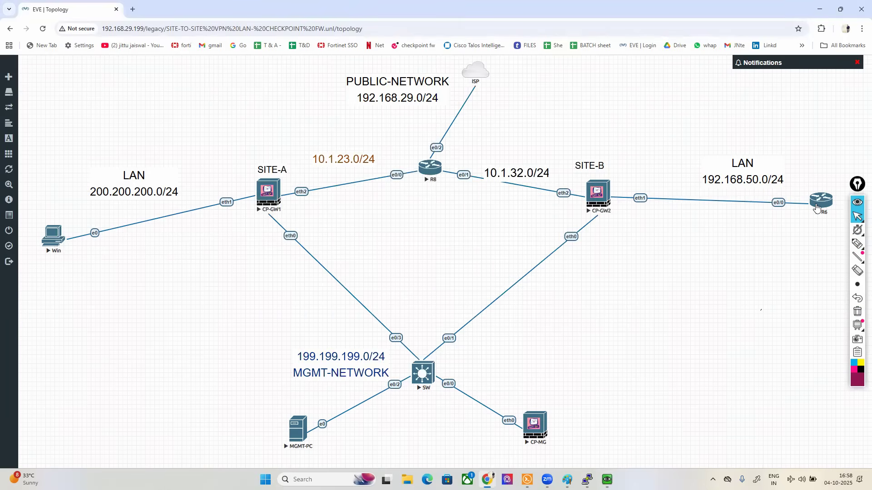
{"action": "left_click", "coordinate": [816, 208]}
{"action": "left_click", "coordinate": [432, 97]}
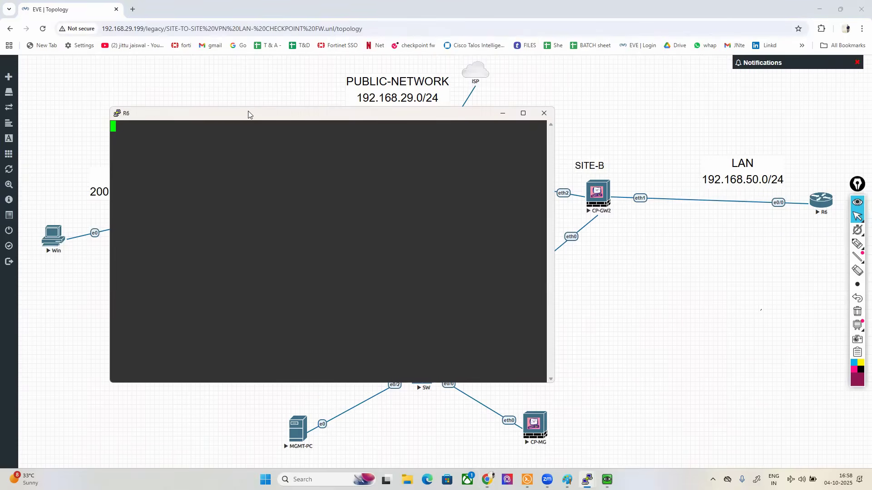
{"action": "left_click_drag", "start_coordinate": [251, 117], "coordinate": [545, 239]}
Step: Wake the R6 console and answer no to the router's initial configuration dialog
{"action": "key", "text": "Return"}
{"action": "key", "text": "Return"}
{"action": "key", "text": "Return"}
{"action": "type", "text": "M"}
{"action": "key", "text": "BackSpace"}
{"action": "type", "text": "NO"}
{"action": "key", "text": "Return"}
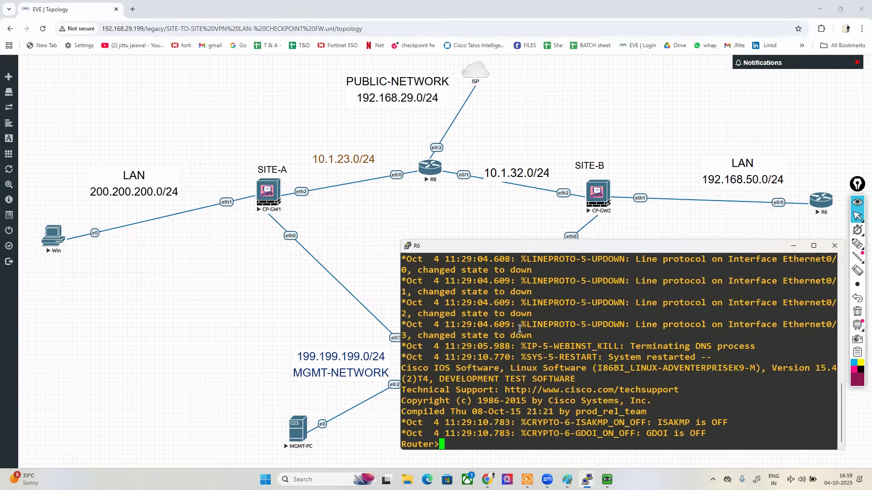
Step: Enter privileged mode and global configuration mode on router R6
{"action": "key", "text": "Return"}
{"action": "key", "text": "Return"}
{"action": "type", "text": "CO"}
{"action": "key", "text": "BackSpace"}
{"action": "key", "text": "BackSpace"}
{"action": "type", "text": "ENA"}
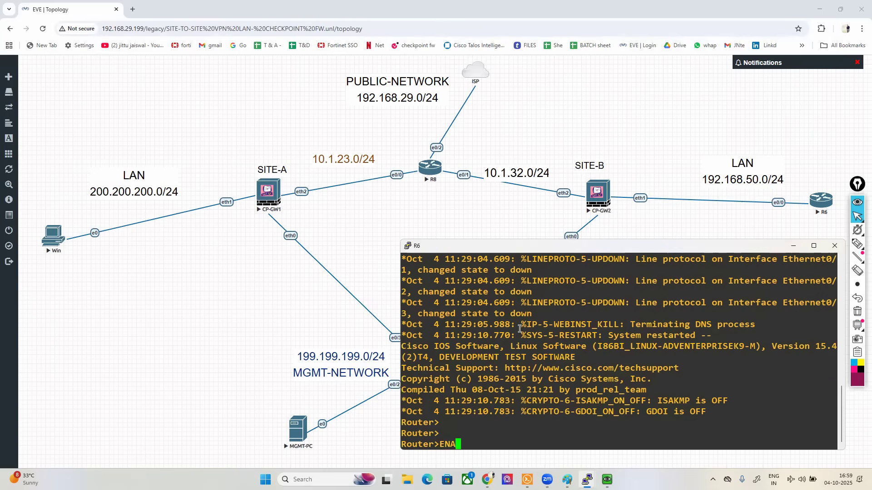
{"action": "key", "text": "Tab"}
{"action": "key", "text": "Return"}
{"action": "type", "text": "CONF T"}
{"action": "key", "text": "Return"}
Step: Assign 192.168.50.10 with mask 255.255.255.0 to R6's Ethernet 0/0 interface and enable the interface
{"action": "type", "text": "IN"}
{"action": "key", "text": "Tab"}
{"action": "type", "text": "E"}
{"action": "key", "text": "Tab"}
{"action": "type", "text": "0/0"}
{"action": "key", "text": "Return"}
{"action": "type", "text": "IP AD"}
{"action": "key", "text": "Tab"}
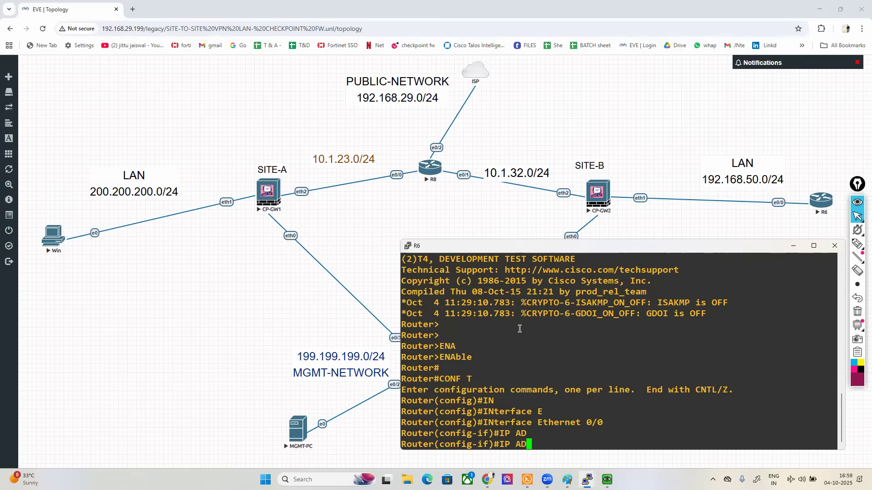
{"action": "type", "text": "D"}
{"action": "key", "text": "Tab"}
{"action": "type", "text": "192.168."}
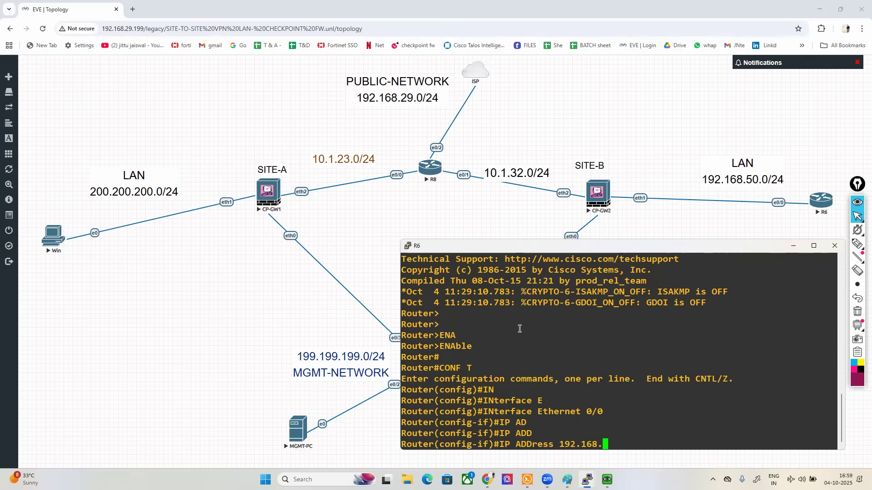
{"action": "type", "text": "50.10 255.255.255.0"}
{"action": "key", "text": "Return"}
{"action": "type", "text": "NO SH"}
{"action": "key", "text": "Return"}
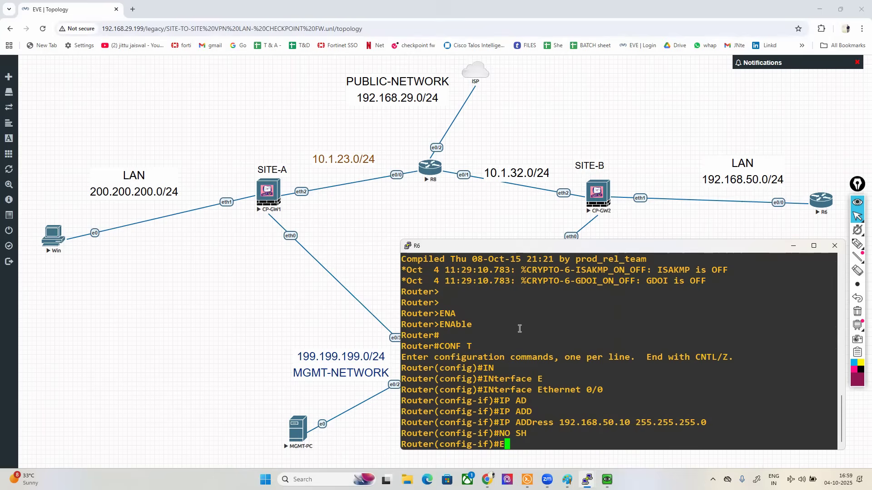
Step: Leave interface configuration and add a default route on R6 via next hop 192.168.50.1
{"action": "type", "text": "EX"}
{"action": "key", "text": "Return"}
{"action": "key", "text": "Return"}
{"action": "key", "text": "Return"}
{"action": "key", "text": "Return"}
{"action": "type", "text": "ip route "}
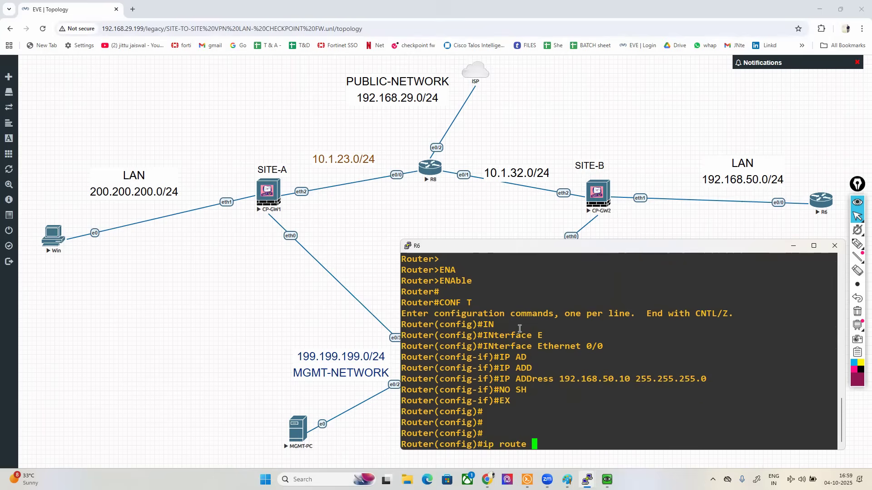
{"action": "type", "text": "0.0.0.0 0.0.0.0 192.1"}
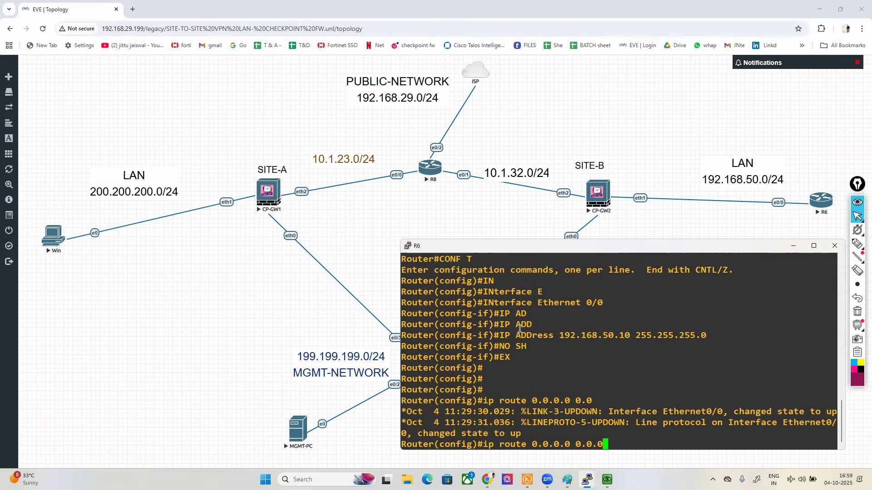
{"action": "type", "text": "68.50.1"}
{"action": "key", "text": "Return"}
{"action": "key", "text": "Return"}
{"action": "key", "text": "Return"}
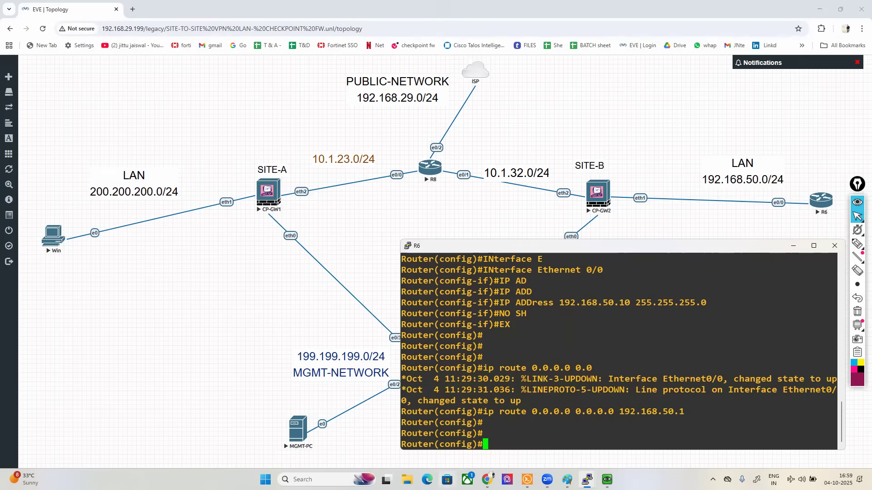
Step: Switch to the Win PC console, move it clear of the R6 console, and close its IPv4 properties and Network Connections
{"action": "mouse_move", "coordinate": [607, 480]}
{"action": "left_click", "coordinate": [641, 437]}
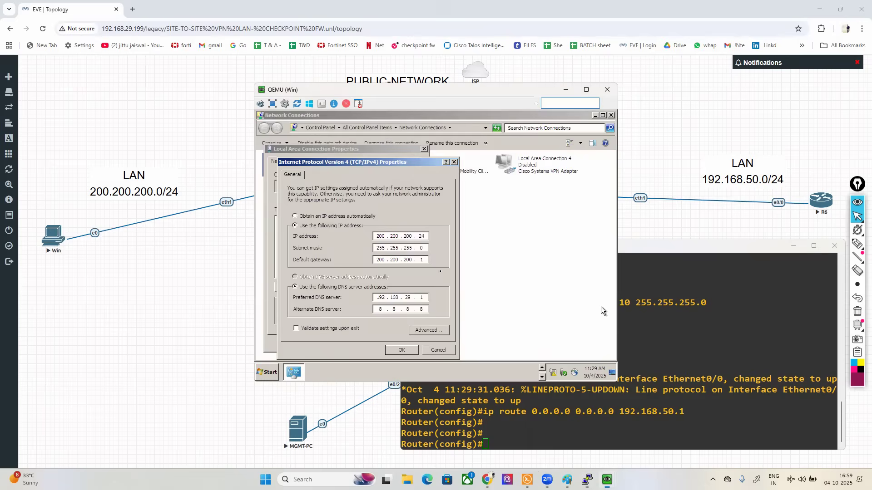
{"action": "left_click_drag", "start_coordinate": [312, 91], "coordinate": [112, 136]}
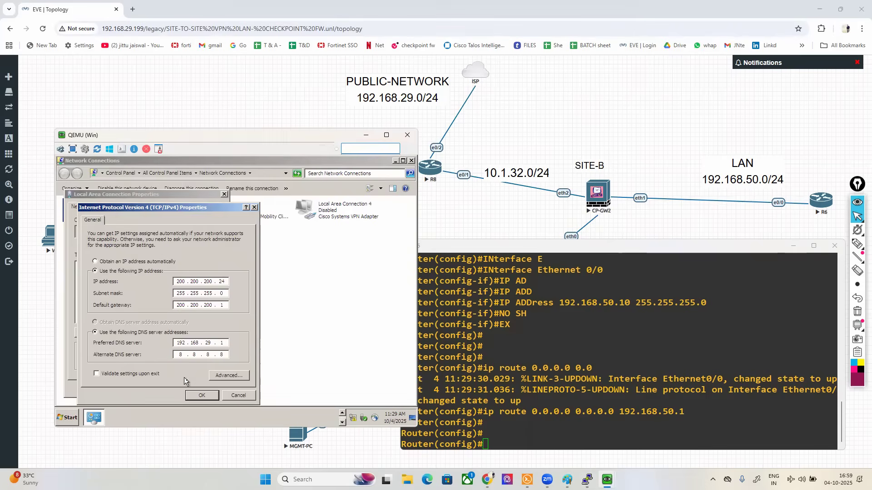
{"action": "left_click", "coordinate": [203, 395]}
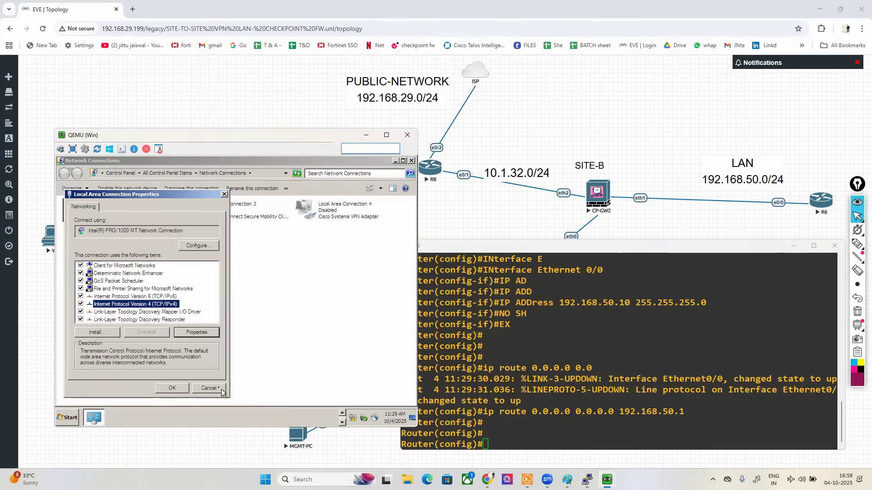
{"action": "left_click", "coordinate": [223, 393]}
{"action": "left_click", "coordinate": [412, 161]}
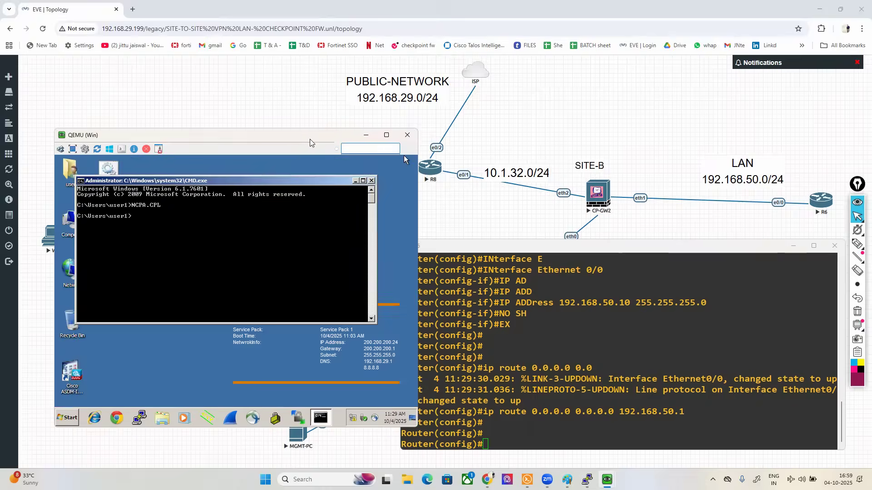
Step: Start a continuous ping to 192.168.50.10 from the Win PC and position its console below the topology's upper links
{"action": "left_click_drag", "start_coordinate": [303, 140], "coordinate": [280, 148]}
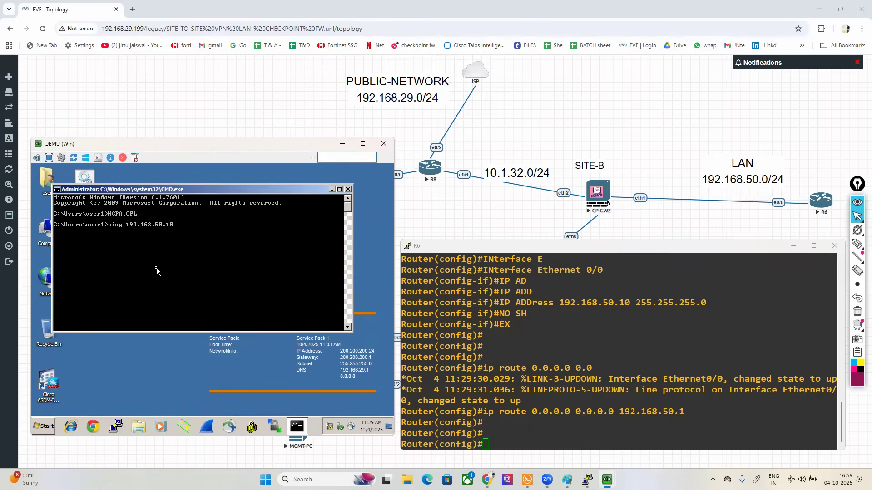
{"action": "key", "text": "Return"}
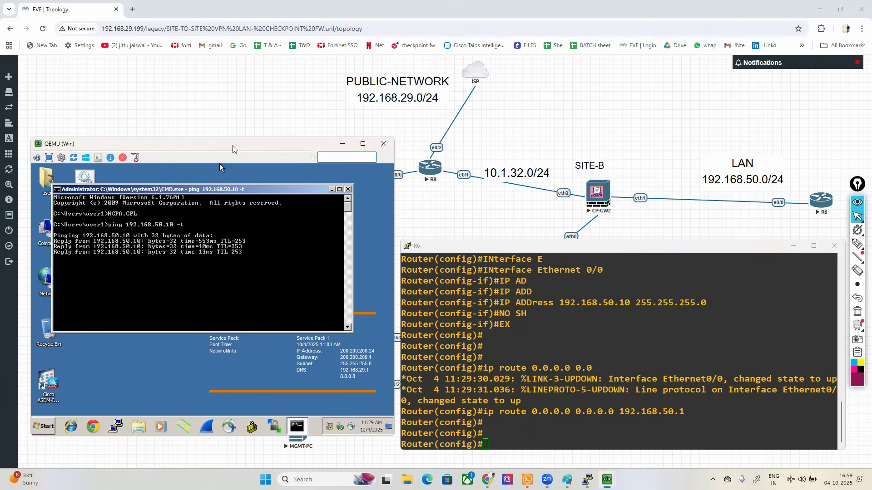
{"action": "left_click_drag", "start_coordinate": [229, 154], "coordinate": [231, 212]}
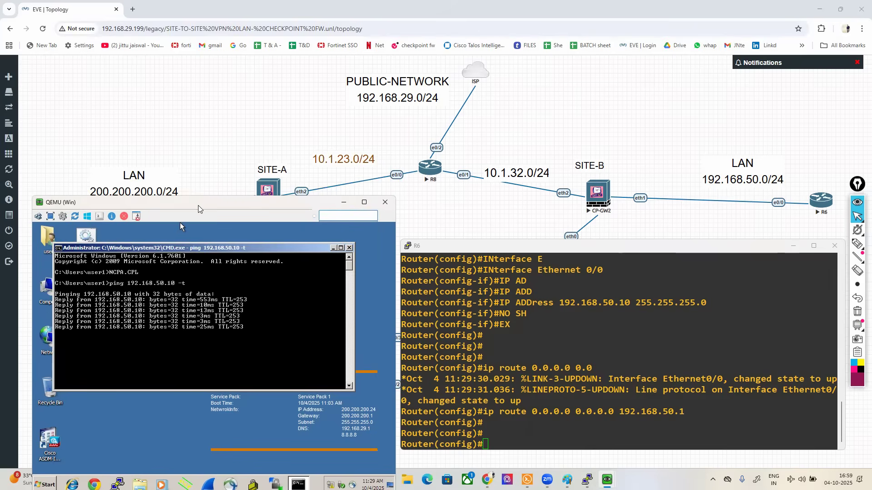
{"action": "left_click_drag", "start_coordinate": [198, 205], "coordinate": [250, 247]}
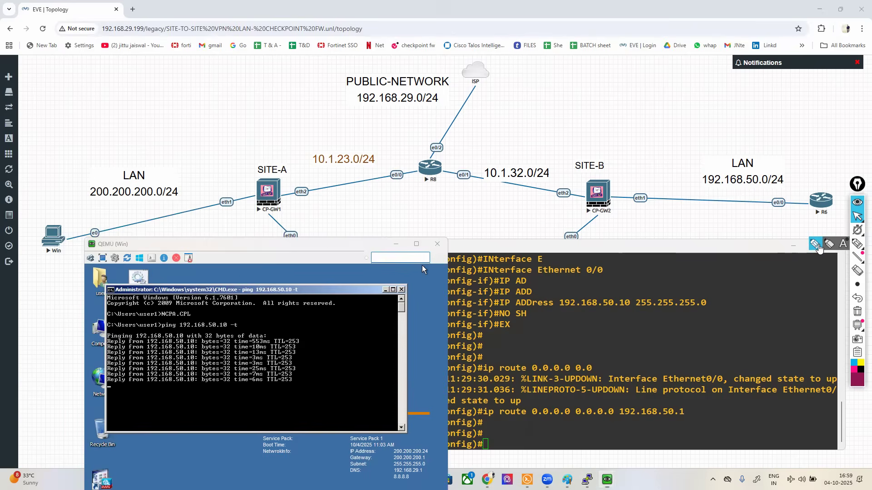
Step: Outline the Win PC and R6 on the topology with the annotation pen and draw an arc linking them
{"action": "left_click", "coordinate": [815, 245]}
{"action": "mouse_move", "coordinate": [68, 215]}
{"action": "left_mouse_down"}
{"action": "mouse_move", "coordinate": [28, 217]}
{"action": "mouse_move", "coordinate": [64, 276]}
{"action": "mouse_move", "coordinate": [93, 220]}
{"action": "mouse_move", "coordinate": [66, 216]}
{"action": "mouse_move", "coordinate": [340, 79]}
{"action": "mouse_move", "coordinate": [801, 187]}
{"action": "mouse_move", "coordinate": [760, 217]}
{"action": "mouse_move", "coordinate": [849, 221]}
{"action": "mouse_move", "coordinate": [803, 186]}
{"action": "left_mouse_up"}
{"action": "left_click", "coordinate": [857, 216]}
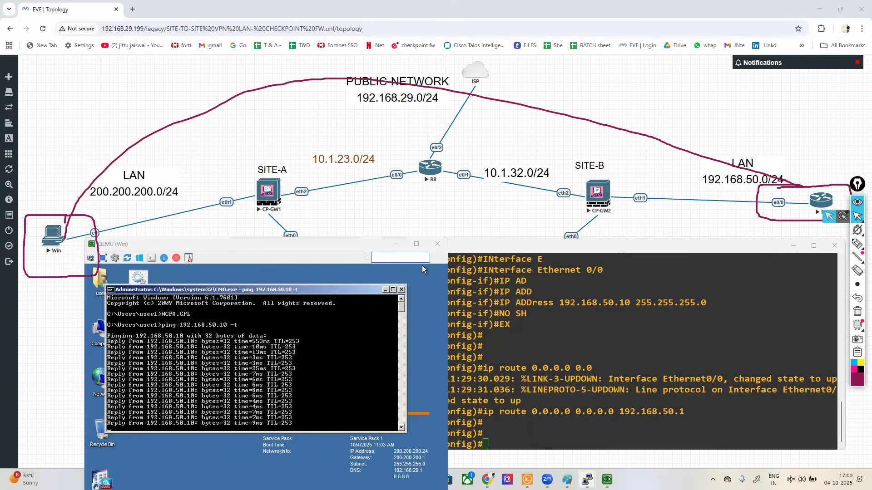
Step: Switch to SmartConsole on the MGMT-PC, open the traffic logs and refresh them to check the ping traffic
{"action": "left_click", "coordinate": [606, 479]}
{"action": "left_click", "coordinate": [573, 436]}
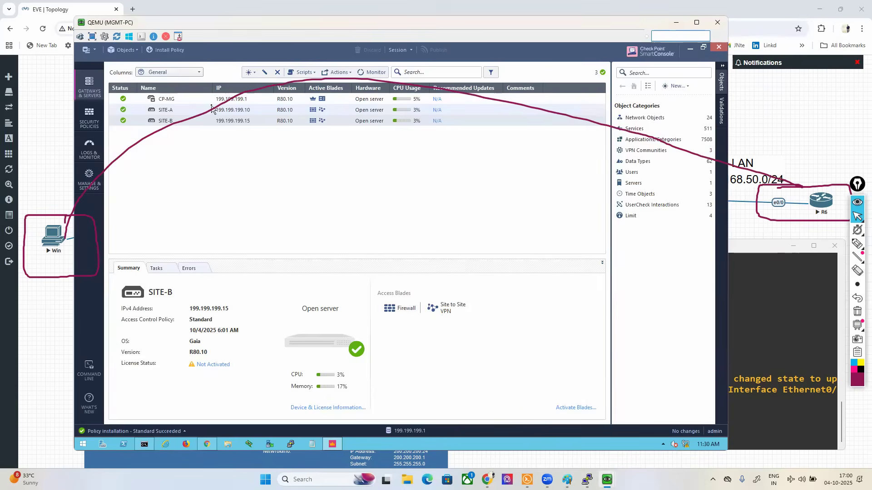
{"action": "left_click", "coordinate": [90, 147]}
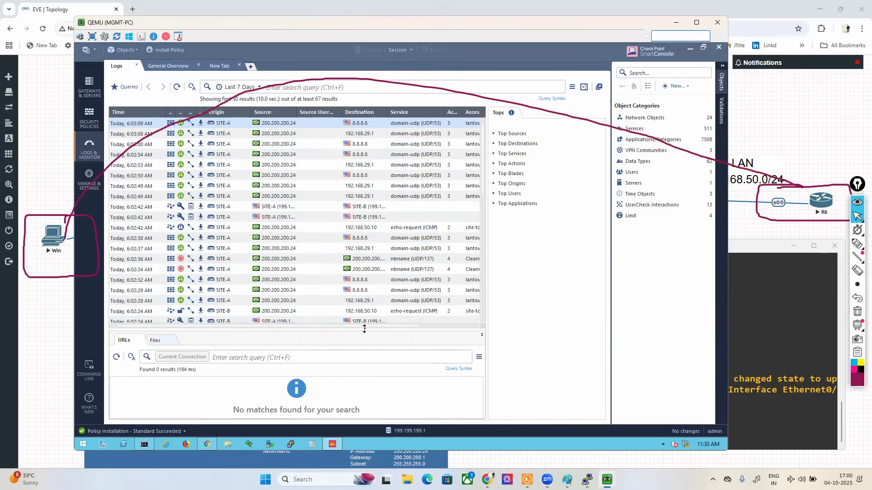
{"action": "left_click_drag", "start_coordinate": [362, 326], "coordinate": [430, 326]}
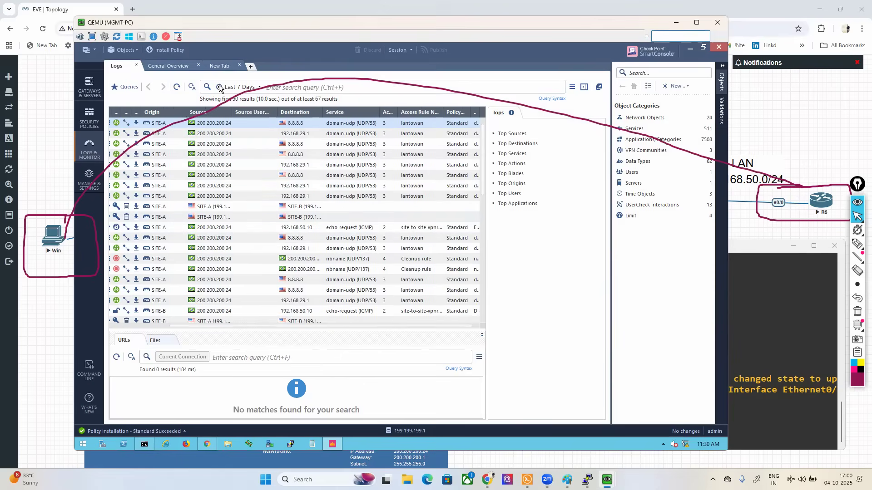
{"action": "left_click", "coordinate": [177, 87]}
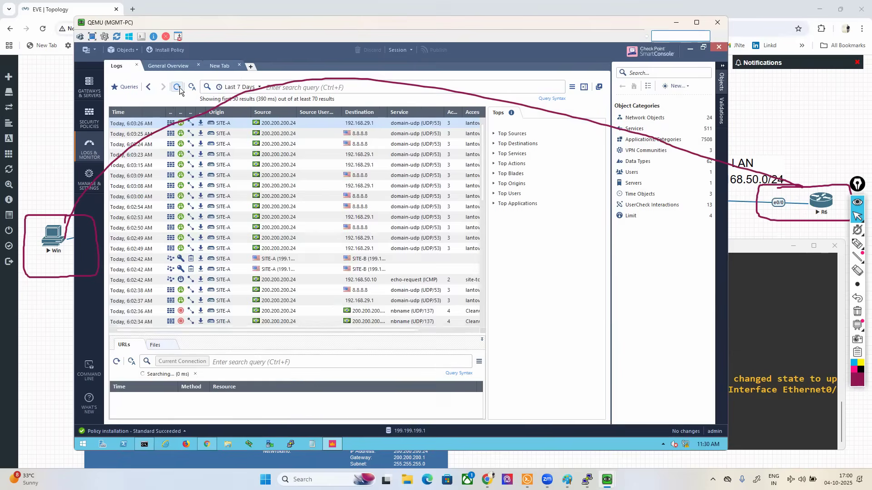
{"action": "left_click", "coordinate": [180, 90]}
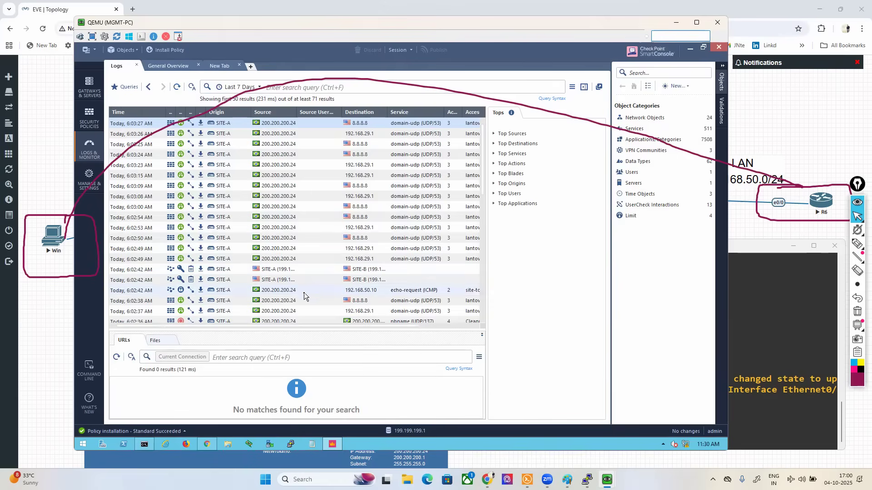
Step: Open the details of SITE-A's echo-request log to 192.168.50.10 and enlarge the window to show the full traffic section
{"action": "left_click", "coordinate": [280, 293]}
{"action": "double_click", "coordinate": [277, 293]}
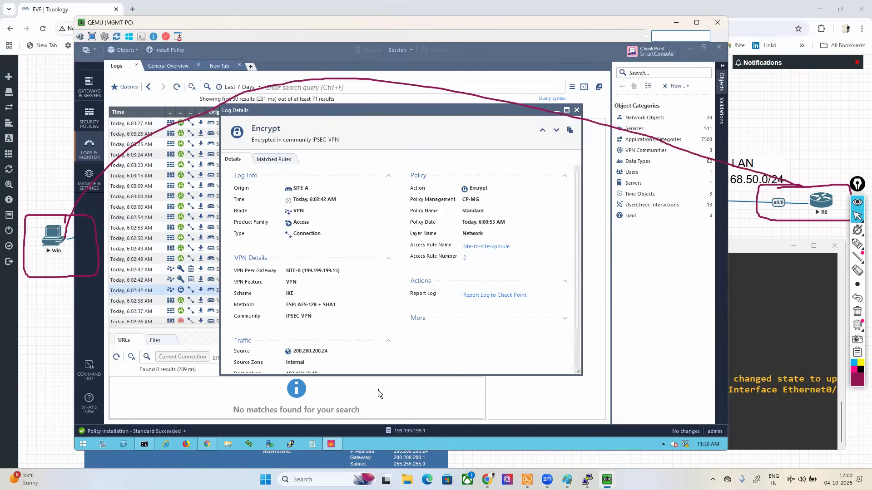
{"action": "left_click_drag", "start_coordinate": [380, 377], "coordinate": [380, 414]}
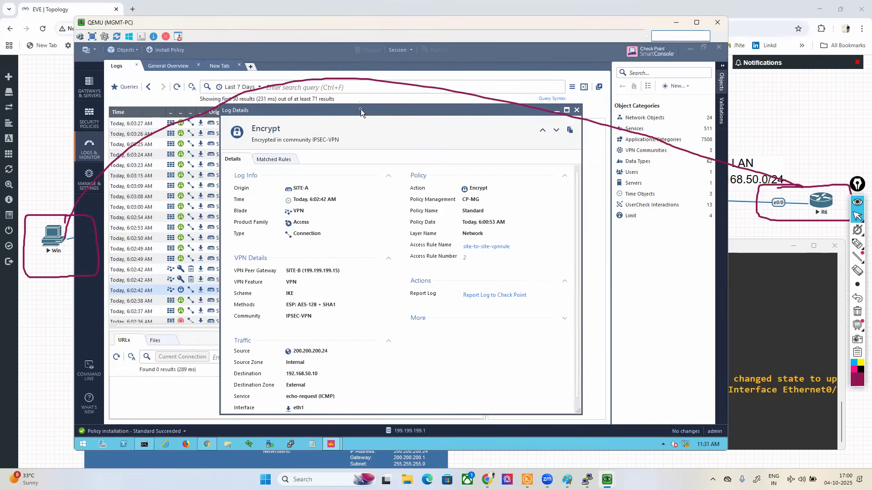
{"action": "left_click_drag", "start_coordinate": [375, 105], "coordinate": [375, 87]}
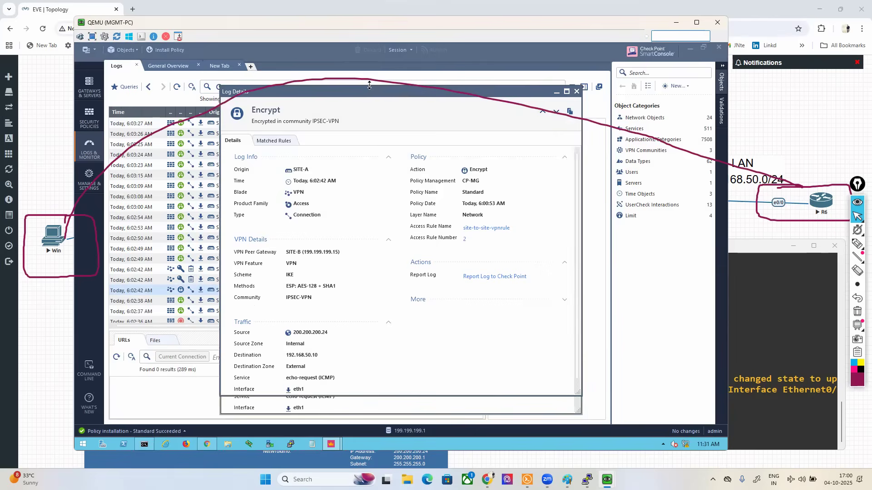
Step: Mark the source, destination, their zones, the service and the access rule name in the log details with the pen
{"action": "left_click", "coordinate": [857, 243]}
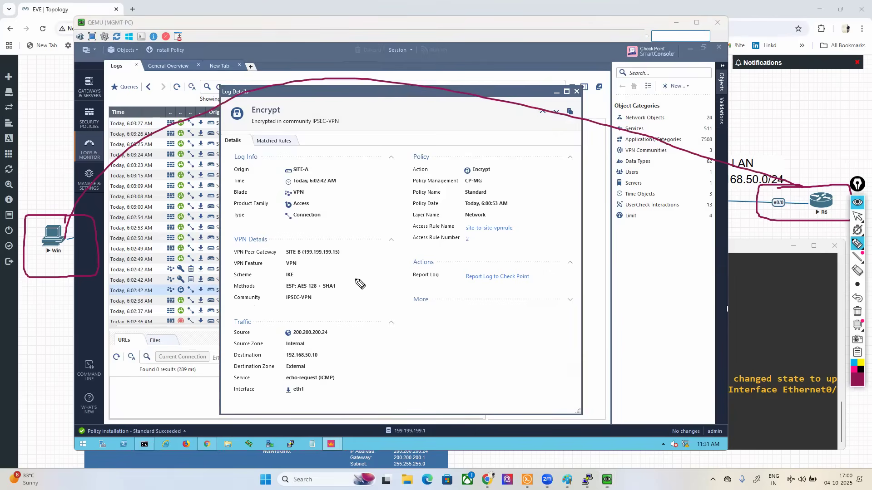
{"action": "mouse_move", "coordinate": [282, 339]}
{"action": "left_mouse_down"}
{"action": "mouse_move", "coordinate": [338, 333]}
{"action": "mouse_move", "coordinate": [300, 323]}
{"action": "mouse_move", "coordinate": [278, 339]}
{"action": "mouse_move", "coordinate": [330, 363]}
{"action": "mouse_move", "coordinate": [325, 351]}
{"action": "mouse_move", "coordinate": [284, 355]}
{"action": "mouse_move", "coordinate": [295, 367]}
{"action": "mouse_move", "coordinate": [284, 344]}
{"action": "left_mouse_up"}
{"action": "left_click_drag", "start_coordinate": [271, 374], "coordinate": [285, 369]}
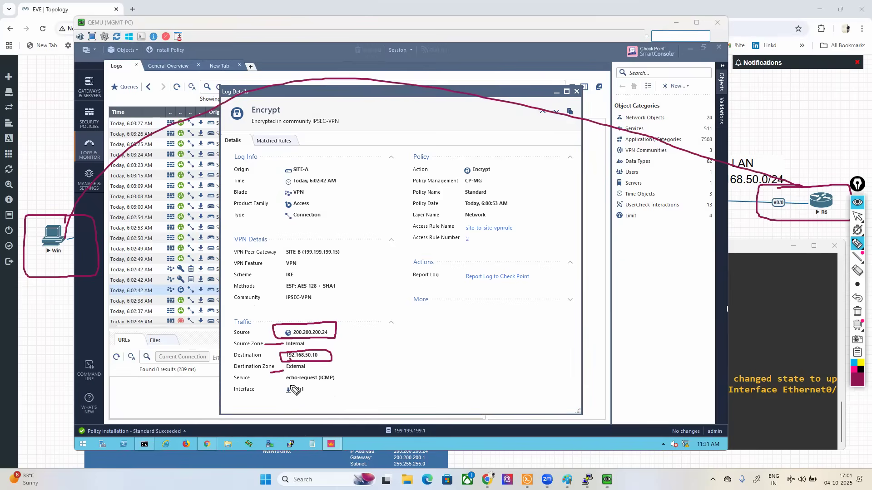
{"action": "mouse_move", "coordinate": [282, 385]}
{"action": "left_mouse_down"}
{"action": "mouse_move", "coordinate": [345, 385]}
{"action": "mouse_move", "coordinate": [346, 374]}
{"action": "mouse_move", "coordinate": [288, 372]}
{"action": "mouse_move", "coordinate": [280, 386]}
{"action": "left_mouse_up"}
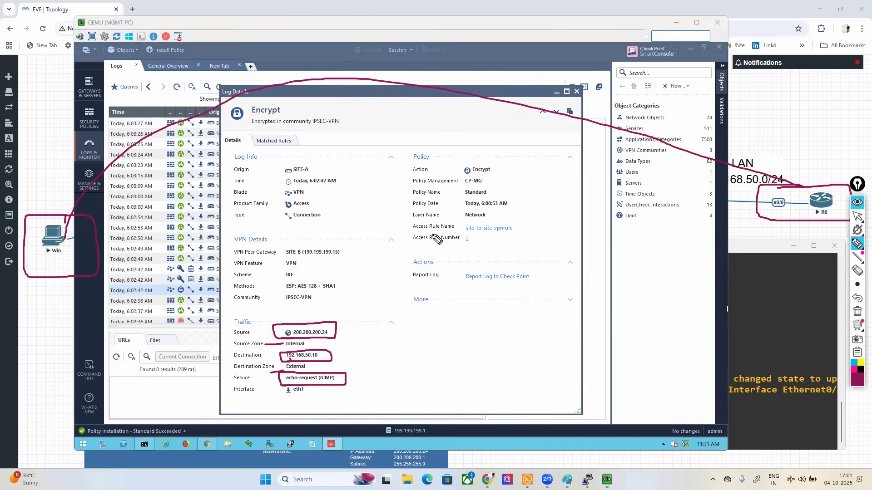
{"action": "mouse_move", "coordinate": [463, 234]}
{"action": "left_mouse_down"}
{"action": "mouse_move", "coordinate": [516, 234]}
{"action": "mouse_move", "coordinate": [514, 221]}
{"action": "mouse_move", "coordinate": [462, 223]}
{"action": "mouse_move", "coordinate": [459, 235]}
{"action": "left_mouse_up"}
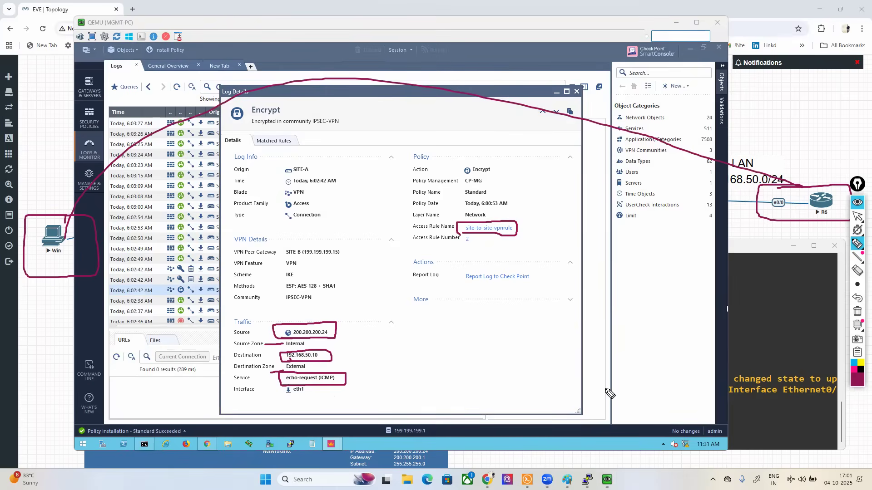
Step: Outline the VPN blade and underline the AES-128 and SHA1 methods and the IKE scheme in the log details
{"action": "mouse_move", "coordinate": [283, 201]}
{"action": "left_mouse_down"}
{"action": "mouse_move", "coordinate": [312, 194]}
{"action": "mouse_move", "coordinate": [284, 186]}
{"action": "mouse_move", "coordinate": [279, 199]}
{"action": "left_mouse_up"}
{"action": "left_click_drag", "start_coordinate": [298, 291], "coordinate": [338, 293]}
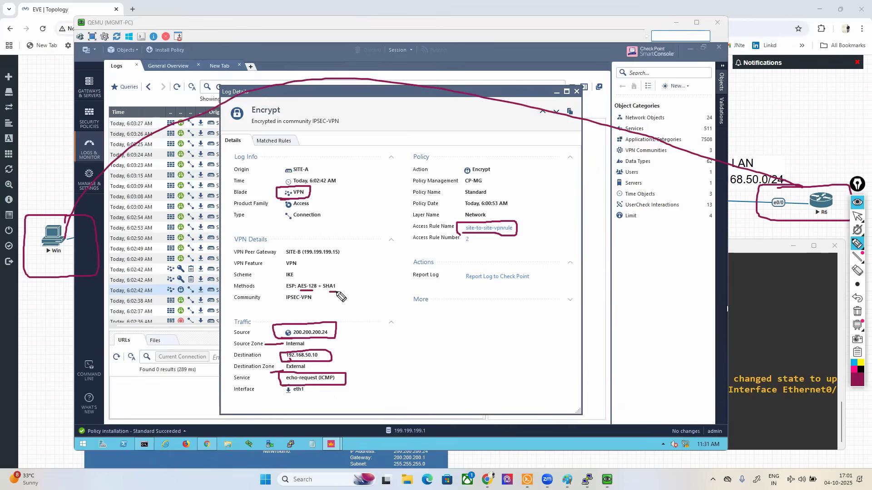
{"action": "left_click_drag", "start_coordinate": [283, 279], "coordinate": [294, 278]}
{"action": "left_click", "coordinate": [857, 216]}
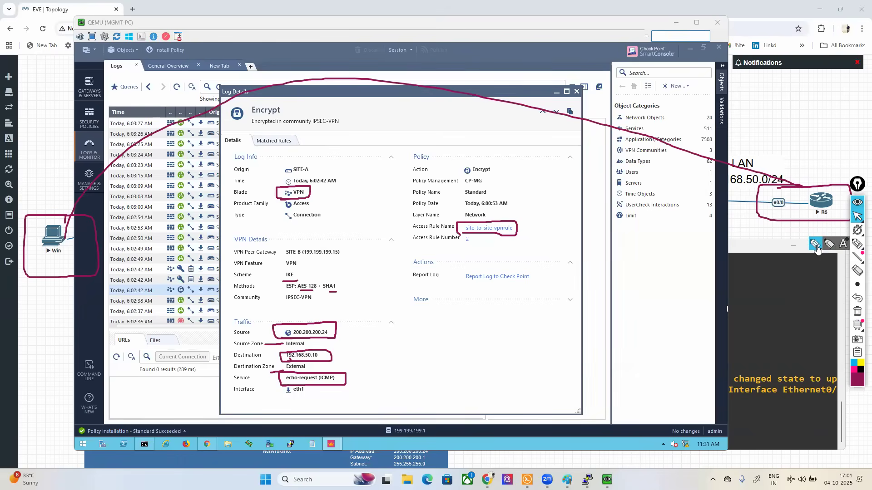
Step: Add pen strokes beside the IKE scheme and under the ESP methods, and outline the access rule name again
{"action": "left_click", "coordinate": [857, 244]}
{"action": "left_click_drag", "start_coordinate": [300, 275], "coordinate": [343, 265]}
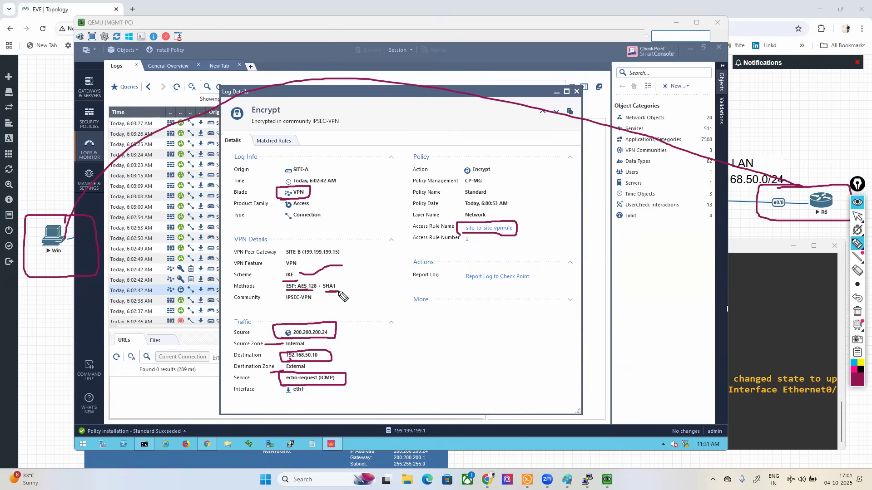
{"action": "left_click_drag", "start_coordinate": [318, 315], "coordinate": [301, 314]}
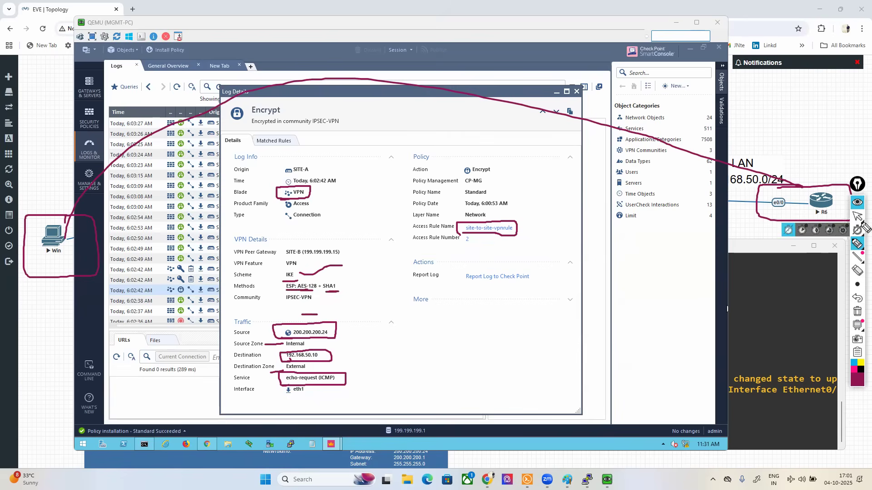
{"action": "left_click", "coordinate": [858, 215]}
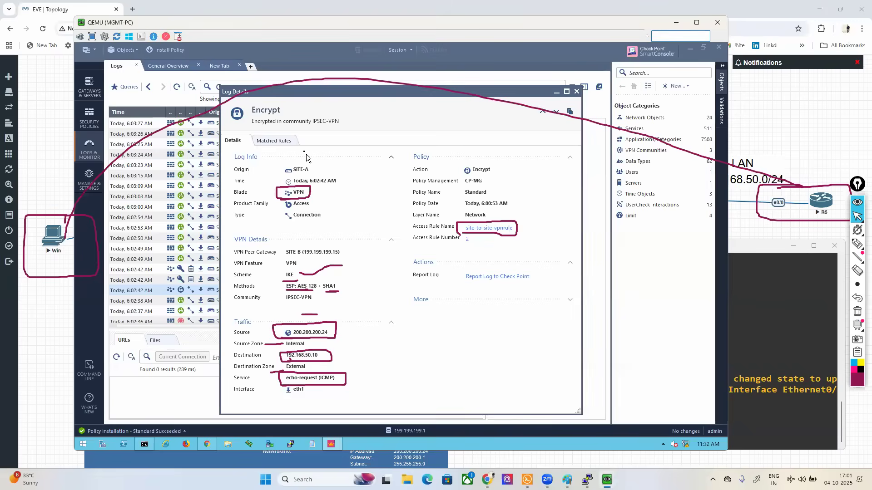
{"action": "left_click", "coordinate": [857, 244]}
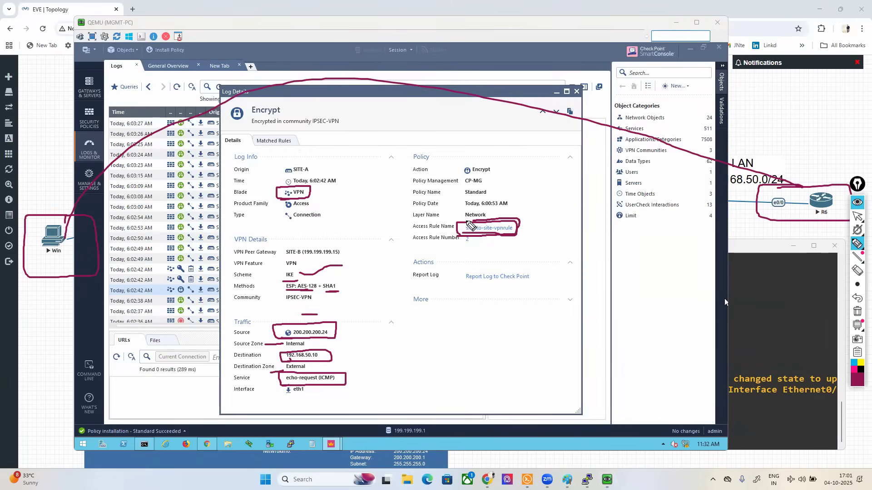
{"action": "left_click", "coordinate": [857, 216]}
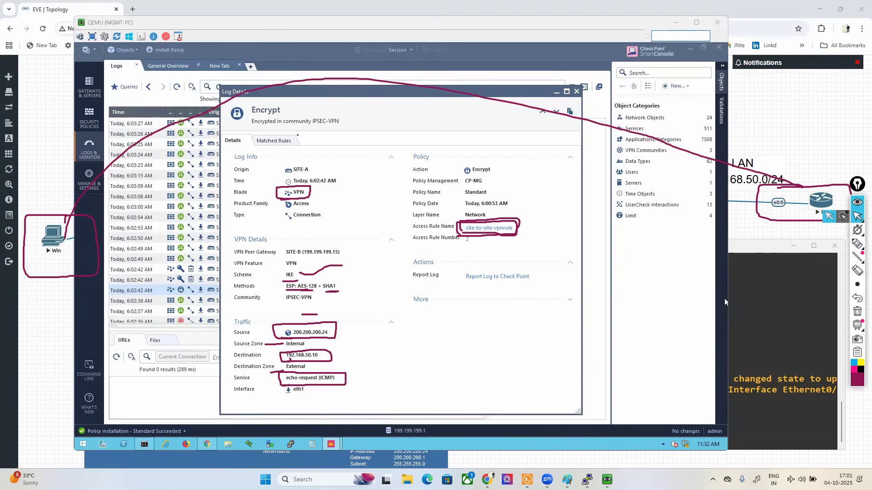
Step: Show the matched rules of the encrypted traffic log and clear all pen marks from the screen
{"action": "left_click", "coordinate": [275, 142]}
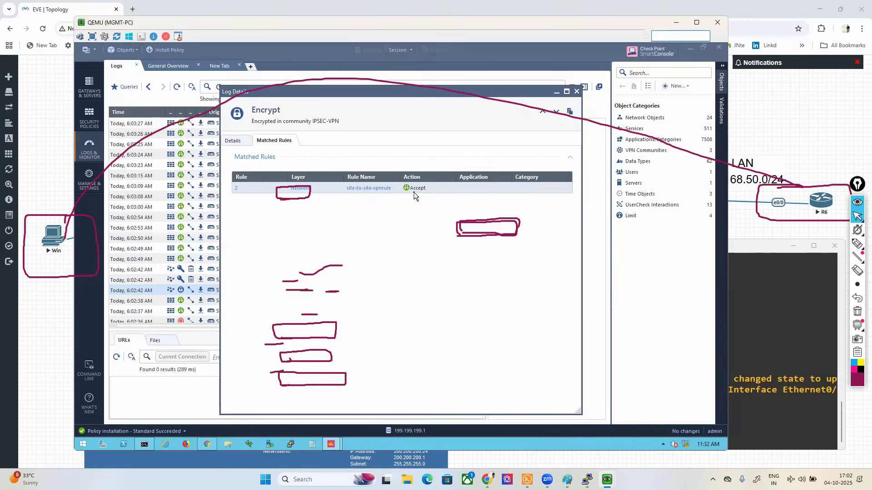
{"action": "left_click", "coordinate": [857, 312]}
Step: Switch to the Win virtual machine, stop the continuous ping to 192.168.50.10 and ping google.com
{"action": "left_click", "coordinate": [607, 480]}
{"action": "left_click", "coordinate": [652, 436]}
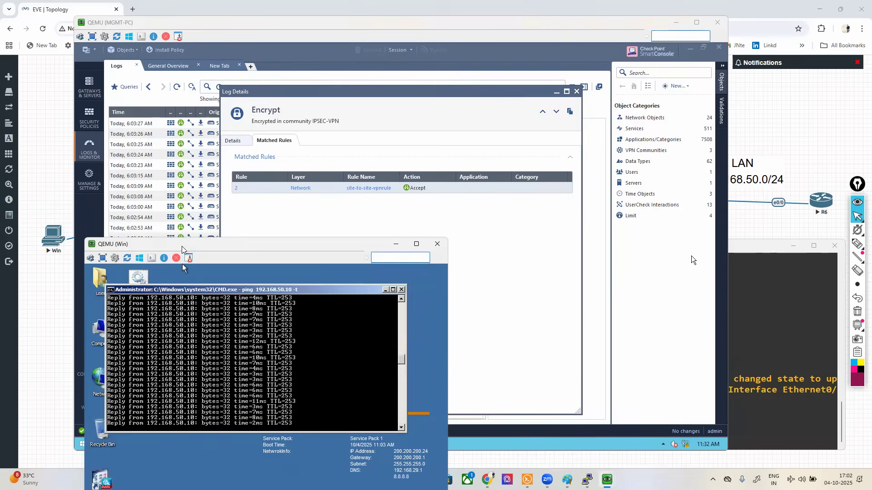
{"action": "left_click_drag", "start_coordinate": [182, 246], "coordinate": [147, 141]}
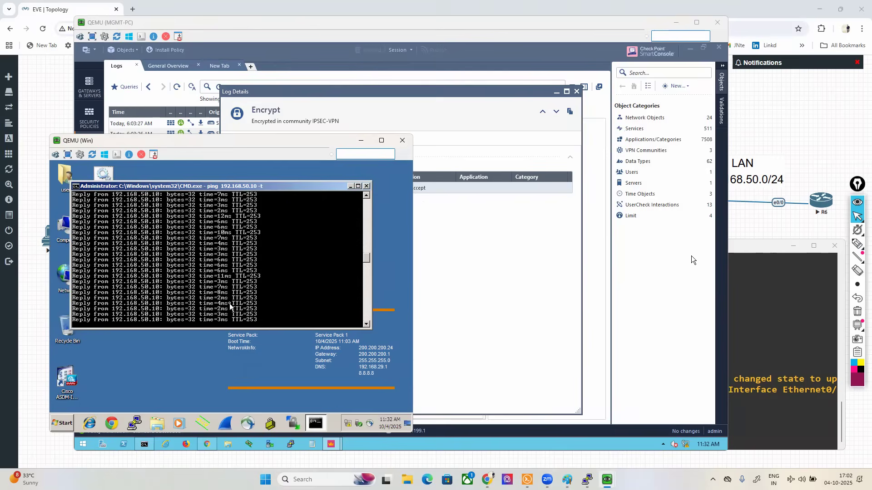
{"action": "key", "text": "ctrl+c"}
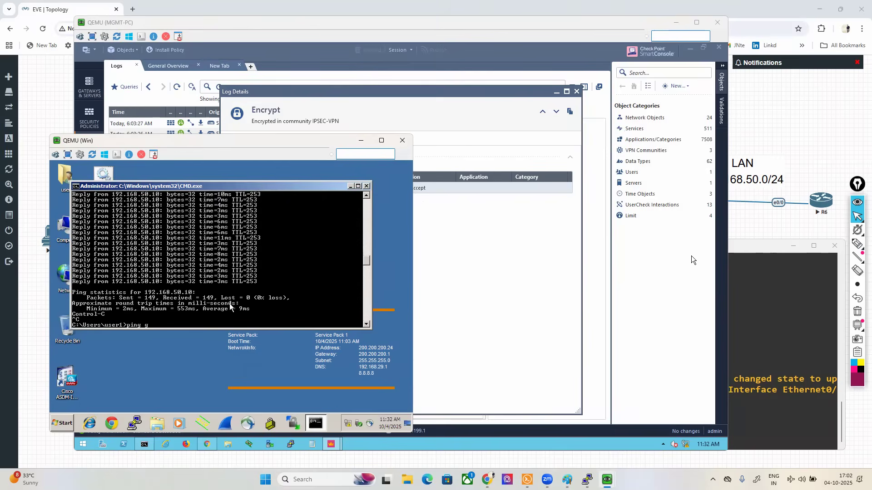
{"action": "type", "text": "ping google.com"}
{"action": "key", "text": "Return"}
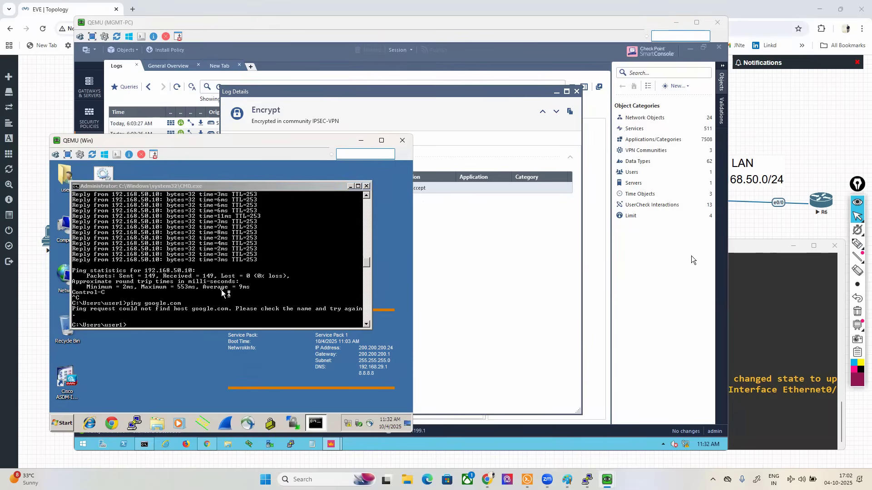
Step: Ping 8.8.8.8 from the Win machine's command prompt
{"action": "type", "text": "pin"}
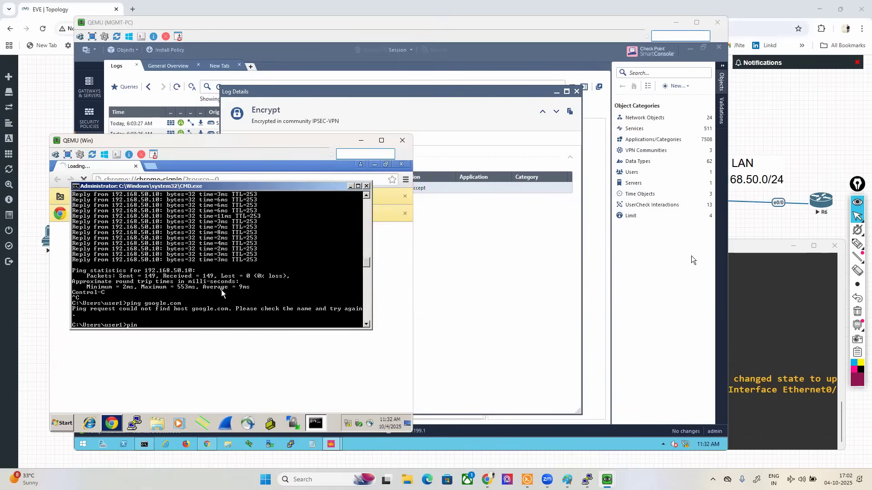
{"action": "type", "text": "g 8.8.8.8"}
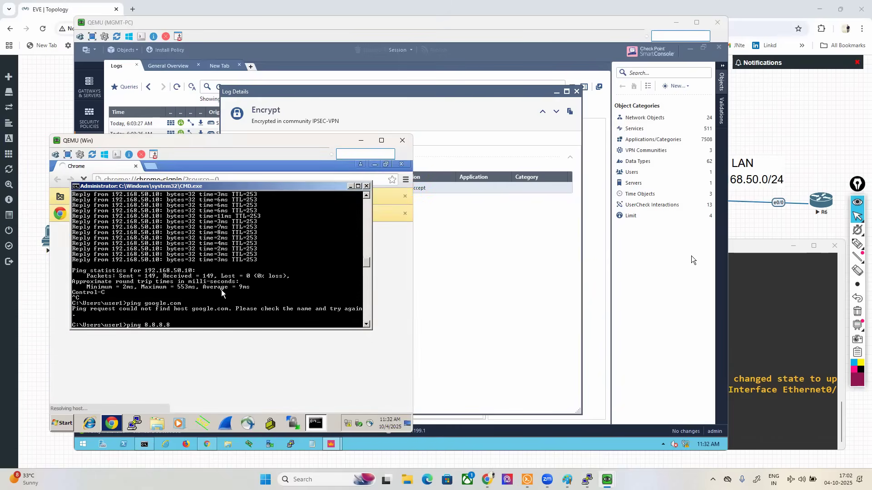
{"action": "key", "text": "Return"}
{"action": "left_click", "coordinate": [208, 357]}
{"action": "left_click", "coordinate": [157, 180]}
{"action": "type", "text": "go"}
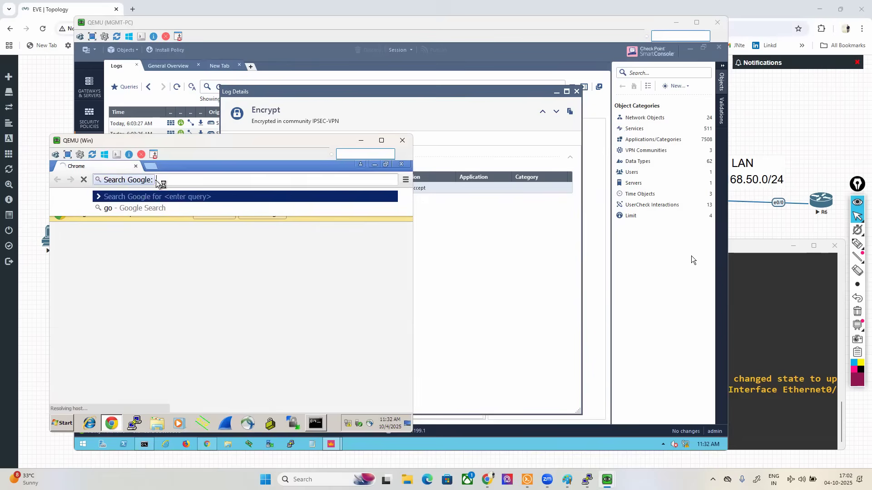
{"action": "left_click", "coordinate": [317, 424]}
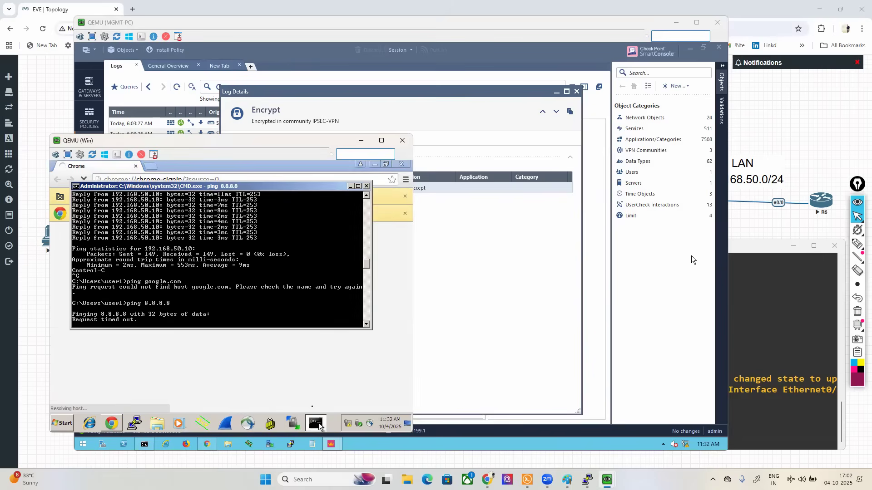
Step: Bring the EVE topology to the front, open router R8's console and reposition its window
{"action": "left_click", "coordinate": [742, 226]}
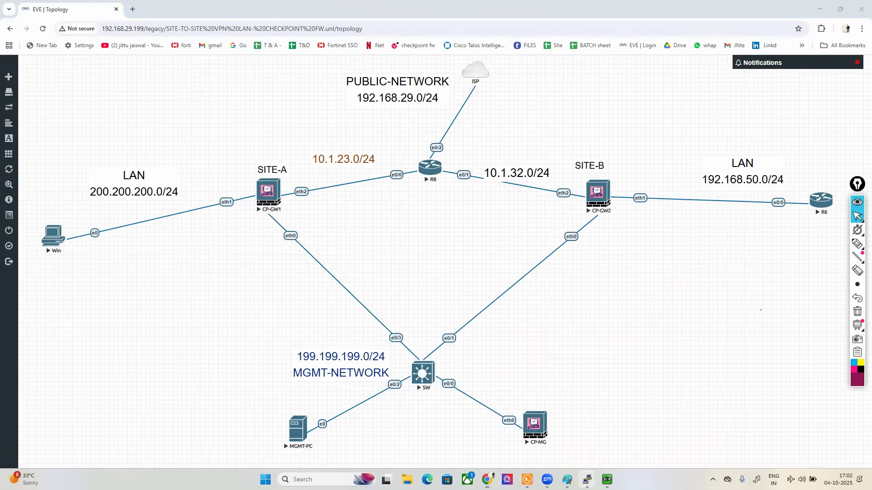
{"action": "mouse_move", "coordinate": [587, 479]}
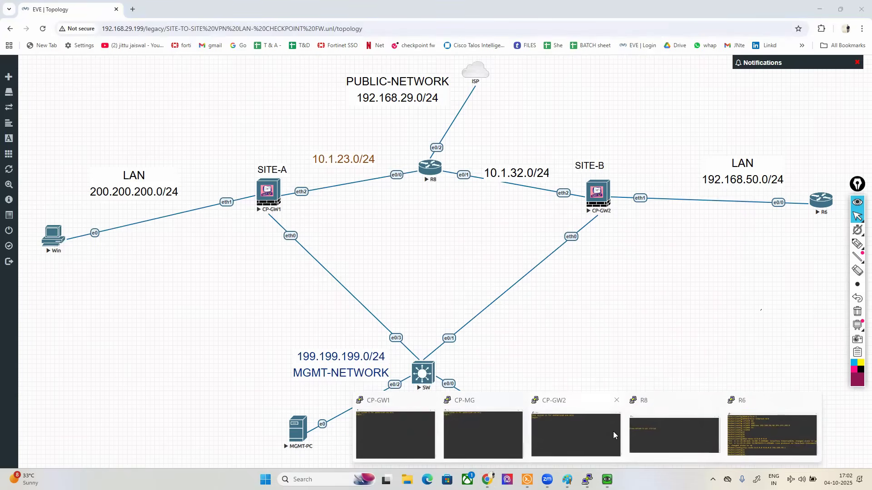
{"action": "left_click", "coordinate": [657, 428]}
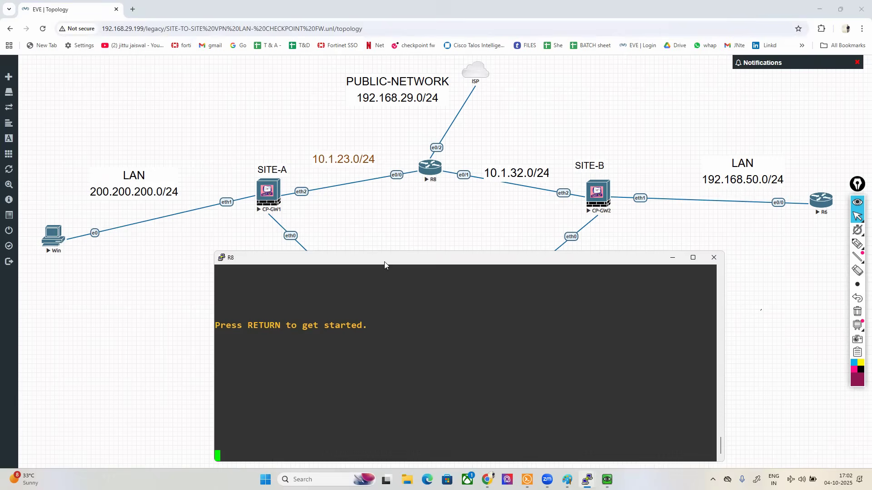
{"action": "left_click_drag", "start_coordinate": [384, 262], "coordinate": [459, 256]}
Step: Draw pen arrows from Win to CP-GW1 and from CP-GW1 to R8, and outline Win and the 192.168.50.0/24 LAN label
{"action": "mouse_move", "coordinate": [857, 245]}
{"action": "left_click", "coordinate": [808, 248]}
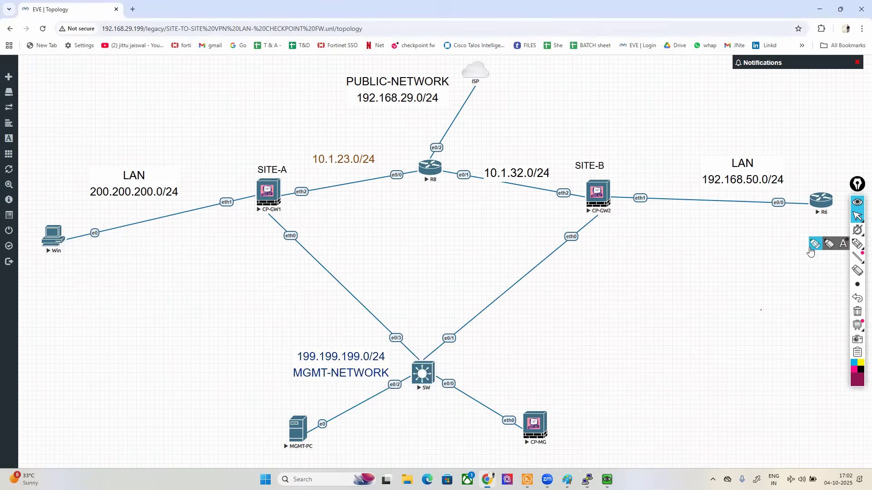
{"action": "left_click", "coordinate": [814, 247]}
{"action": "mouse_move", "coordinate": [52, 234]}
{"action": "left_mouse_down"}
{"action": "mouse_move", "coordinate": [175, 149]}
{"action": "mouse_move", "coordinate": [243, 171]}
{"action": "mouse_move", "coordinate": [240, 157]}
{"action": "mouse_move", "coordinate": [206, 177]}
{"action": "left_mouse_up"}
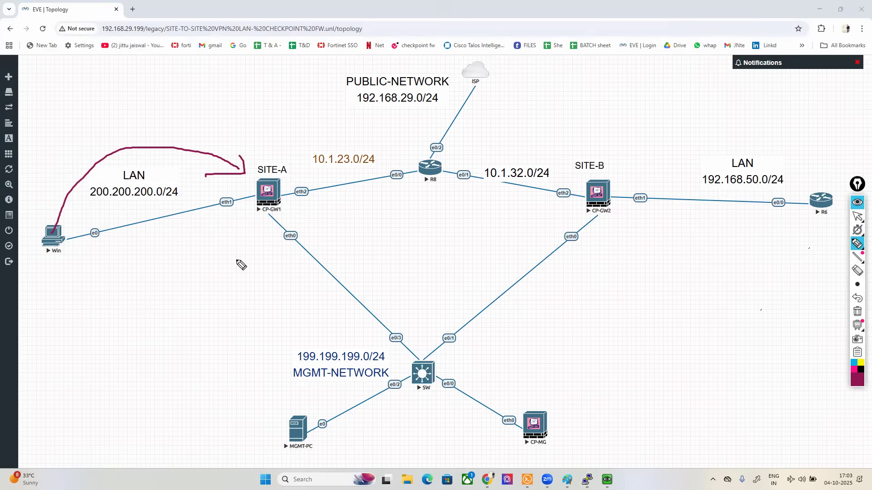
{"action": "mouse_move", "coordinate": [274, 180]}
{"action": "left_mouse_down"}
{"action": "mouse_move", "coordinate": [315, 139]}
{"action": "mouse_move", "coordinate": [421, 156]}
{"action": "mouse_move", "coordinate": [403, 157]}
{"action": "left_mouse_up"}
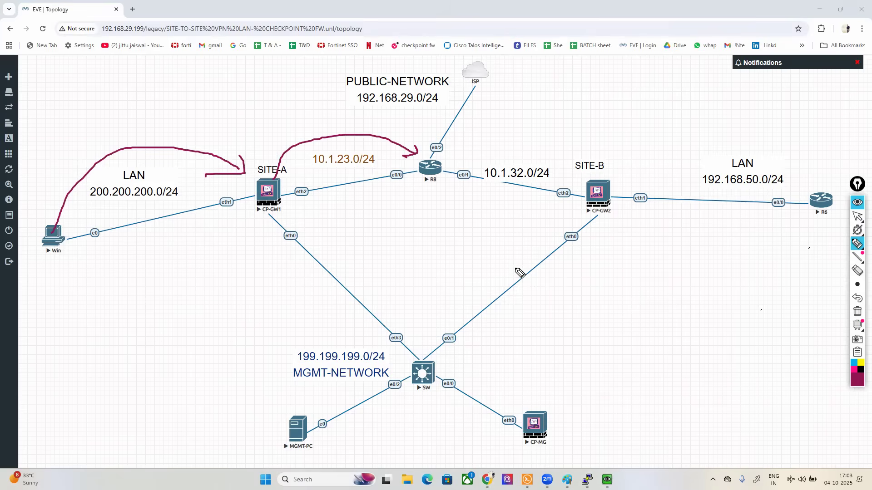
{"action": "mouse_move", "coordinate": [65, 217]}
{"action": "left_mouse_down"}
{"action": "mouse_move", "coordinate": [35, 218]}
{"action": "mouse_move", "coordinate": [101, 274]}
{"action": "mouse_move", "coordinate": [62, 218]}
{"action": "left_mouse_up"}
{"action": "mouse_move", "coordinate": [770, 157]}
{"action": "left_mouse_down"}
{"action": "mouse_move", "coordinate": [794, 200]}
{"action": "mouse_move", "coordinate": [791, 179]}
{"action": "left_mouse_up"}
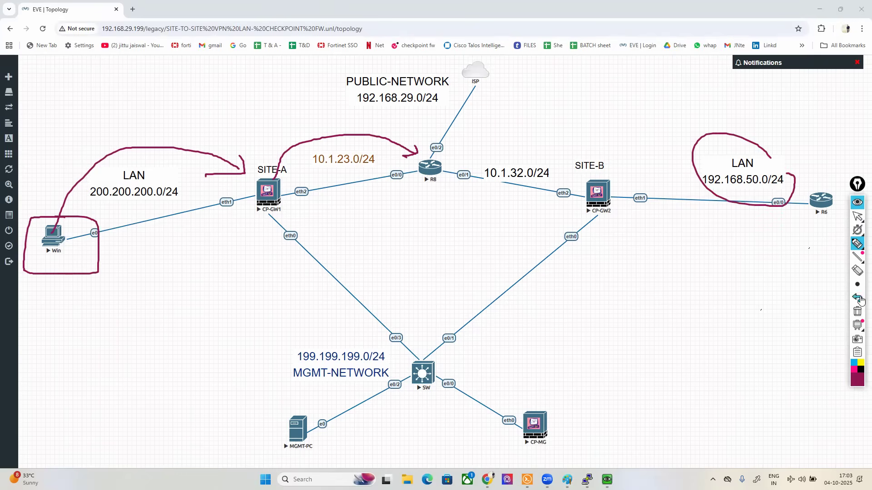
Step: Undo the outline around the 192.168.50.0/24 label, outline router R8 and clear all pen marks
{"action": "left_click", "coordinate": [857, 297]}
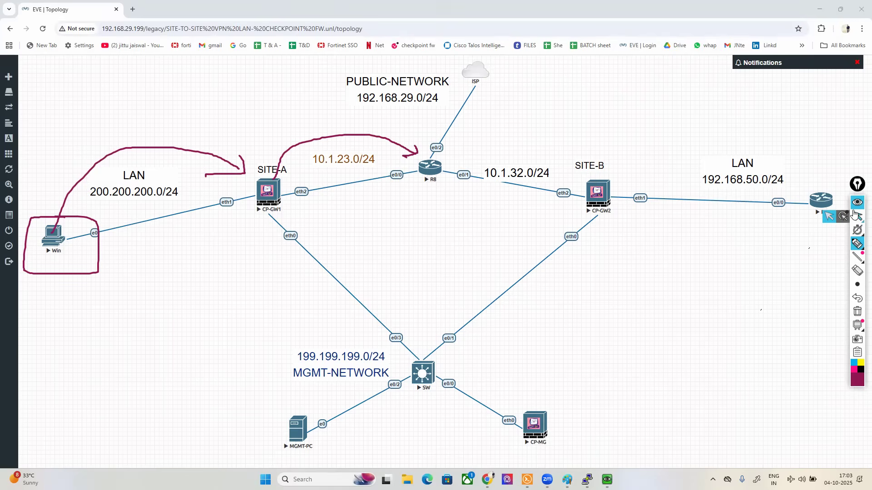
{"action": "mouse_move", "coordinate": [450, 160]}
{"action": "left_mouse_down"}
{"action": "mouse_move", "coordinate": [407, 180]}
{"action": "mouse_move", "coordinate": [442, 190]}
{"action": "mouse_move", "coordinate": [453, 171]}
{"action": "mouse_move", "coordinate": [447, 160]}
{"action": "left_mouse_up"}
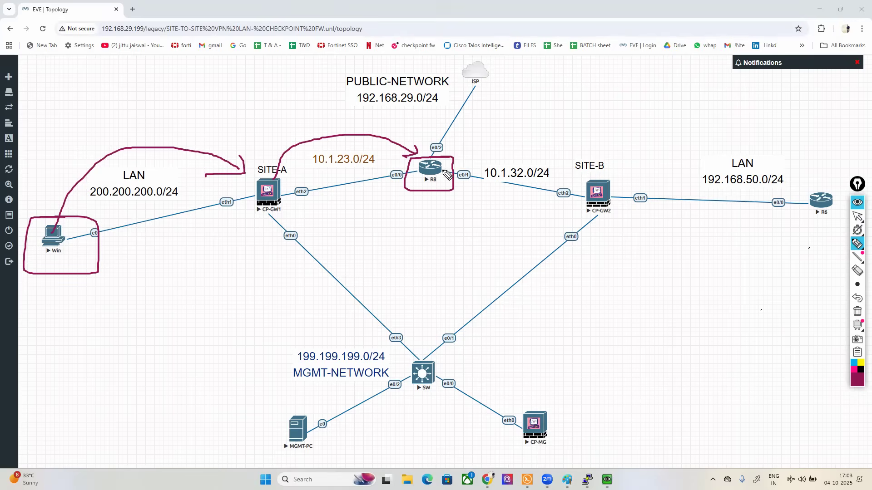
{"action": "left_click", "coordinate": [857, 312]}
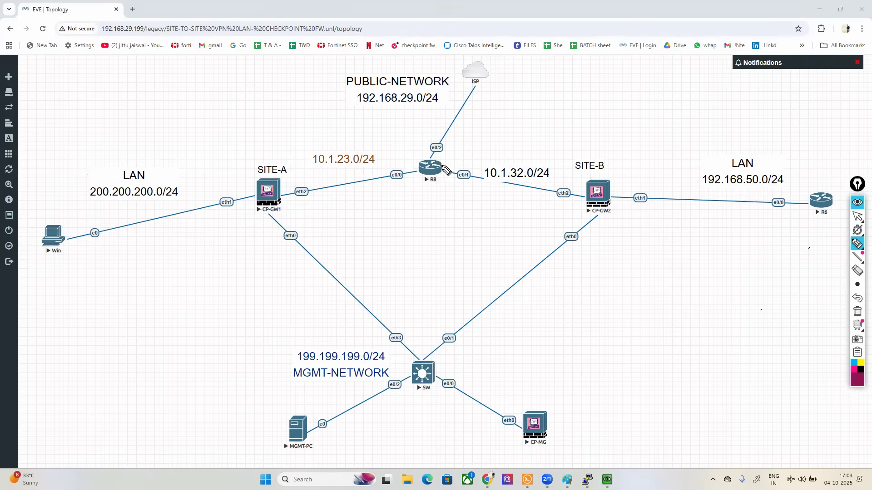
Step: Outline R8's ISP link and its e0/0 and e0/1 interfaces with the pen, clear the marks and return to the normal pointer
{"action": "mouse_move", "coordinate": [426, 158]}
{"action": "left_mouse_down"}
{"action": "mouse_move", "coordinate": [480, 151]}
{"action": "mouse_move", "coordinate": [497, 53]}
{"action": "mouse_move", "coordinate": [424, 42]}
{"action": "mouse_move", "coordinate": [409, 121]}
{"action": "mouse_move", "coordinate": [424, 164]}
{"action": "mouse_move", "coordinate": [443, 163]}
{"action": "left_mouse_up"}
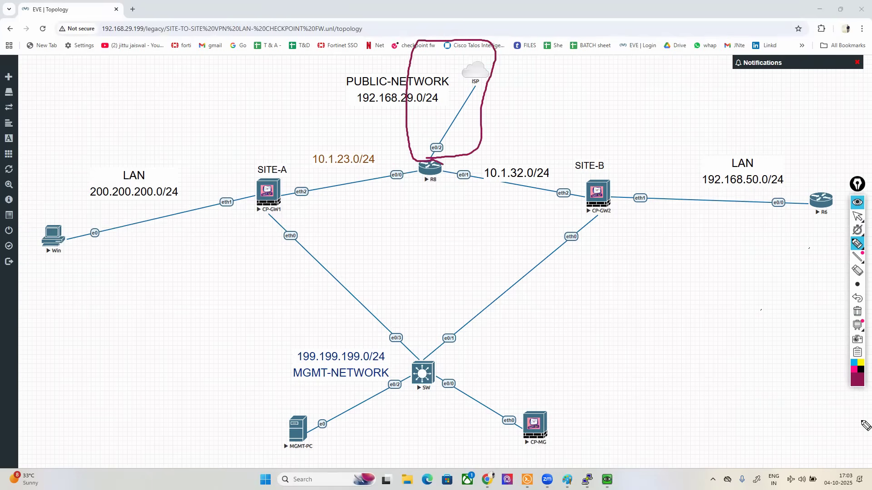
{"action": "mouse_move", "coordinate": [393, 146]}
{"action": "left_mouse_down"}
{"action": "mouse_move", "coordinate": [402, 160]}
{"action": "mouse_move", "coordinate": [399, 200]}
{"action": "mouse_move", "coordinate": [318, 150]}
{"action": "mouse_move", "coordinate": [276, 207]}
{"action": "mouse_move", "coordinate": [401, 207]}
{"action": "left_mouse_up"}
{"action": "mouse_move", "coordinate": [459, 169]}
{"action": "left_mouse_down"}
{"action": "mouse_move", "coordinate": [507, 194]}
{"action": "mouse_move", "coordinate": [594, 163]}
{"action": "mouse_move", "coordinate": [459, 169]}
{"action": "left_mouse_up"}
{"action": "left_click", "coordinate": [857, 312]}
{"action": "left_click", "coordinate": [857, 217]}
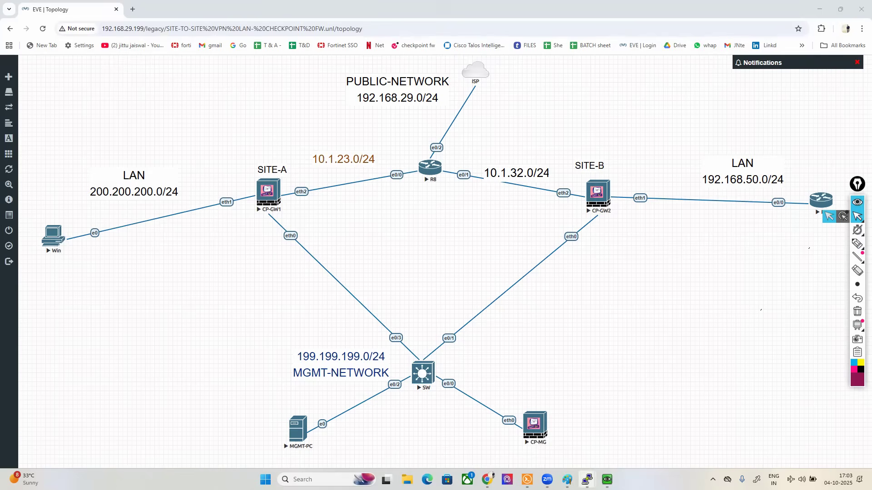
Step: Open R8's console, enable privileged mode and enter global configuration mode
{"action": "mouse_move", "coordinate": [587, 480]}
{"action": "left_click", "coordinate": [643, 433]}
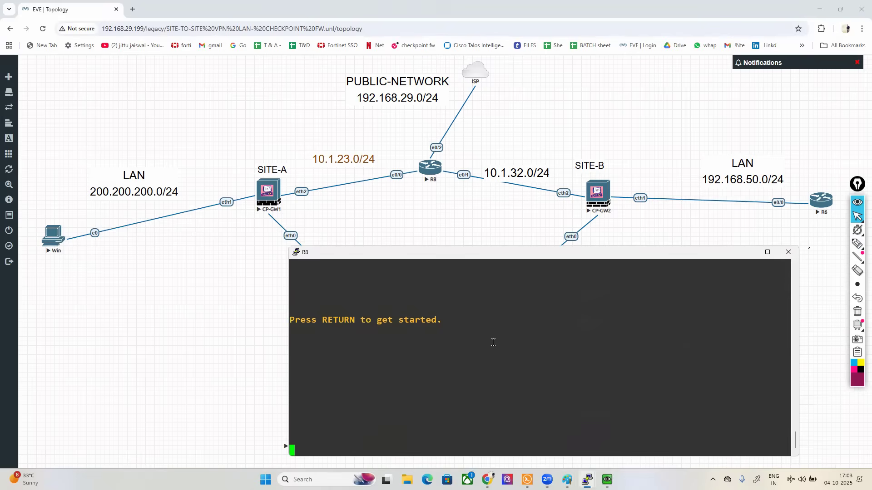
{"action": "key", "text": "Return"}
{"action": "key", "text": "Return"}
{"action": "type", "text": "en"}
{"action": "key", "text": "Tab"}
{"action": "key", "text": "Return"}
{"action": "key", "text": "Return"}
{"action": "type", "text": "conf t"}
{"action": "key", "text": "Return"}
{"action": "key", "text": "Return"}
{"action": "key", "text": "Return"}
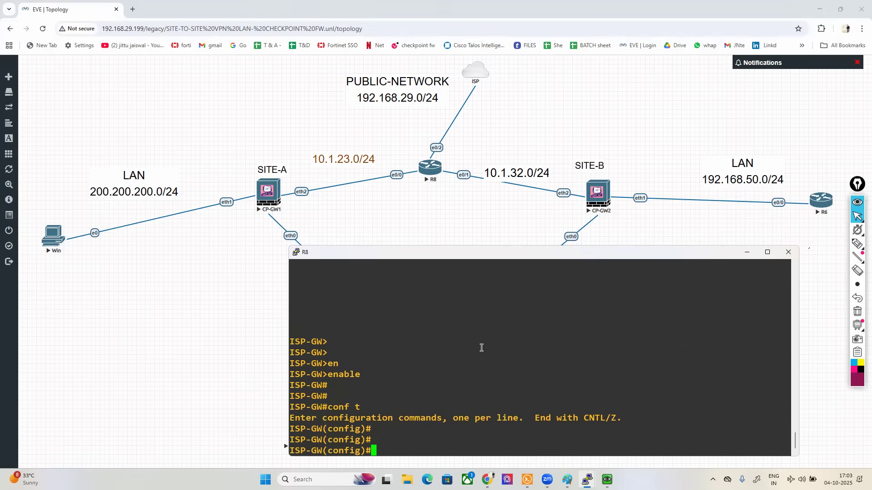
Step: Configure NAT overload on R8 with "ip nat inside source list 10 interface ethernet 0/2 overload"
{"action": "type", "text": "ip nat in"}
{"action": "key", "text": "Tab"}
{"action": "type", "text": "s"}
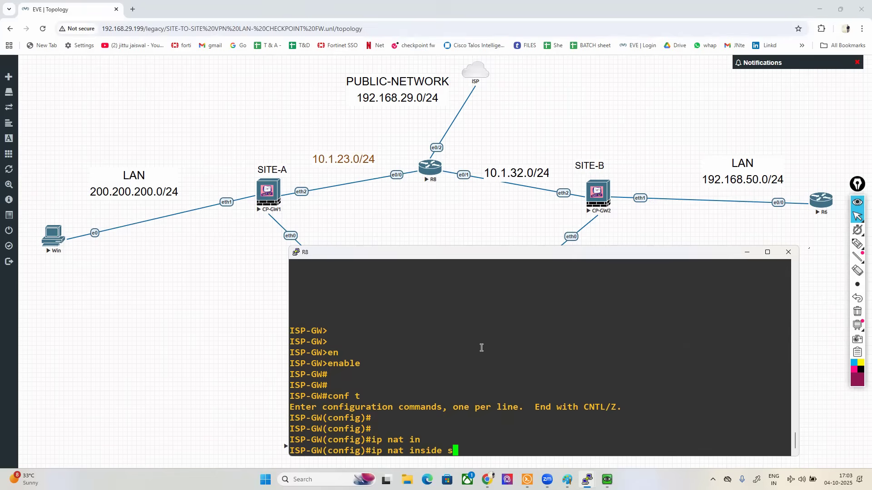
{"action": "type", "text": "o"}
{"action": "key", "text": "Tab"}
{"action": "type", "text": "li"}
{"action": "key", "text": "Tab"}
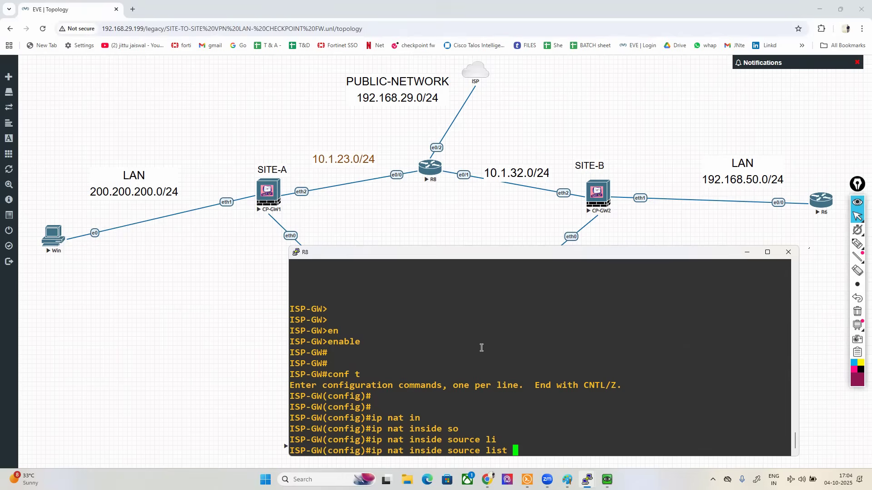
{"action": "type", "text": "10 "}
{"action": "type", "text": "in"}
{"action": "key", "text": "Tab"}
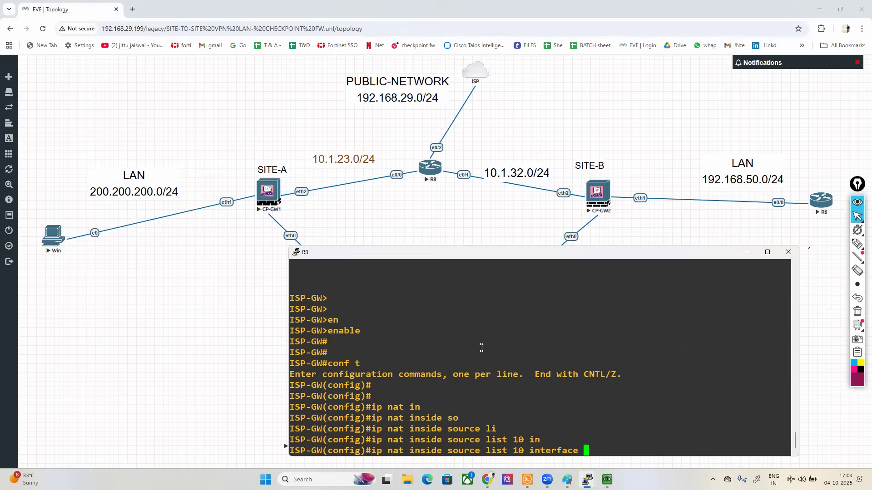
{"action": "type", "text": "e"}
{"action": "key", "text": "Tab"}
{"action": "type", "text": "0/2 "}
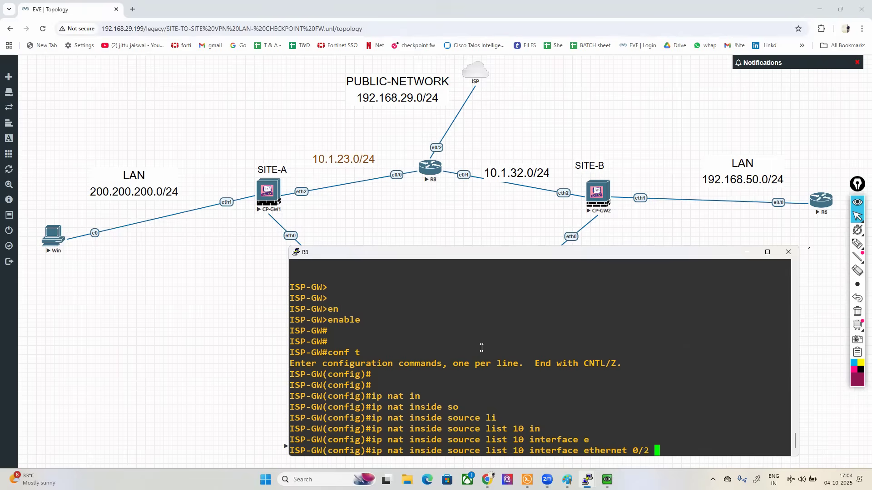
{"action": "type", "text": "o"}
{"action": "key", "text": "Tab"}
{"action": "key", "text": "Return"}
{"action": "key", "text": "Return"}
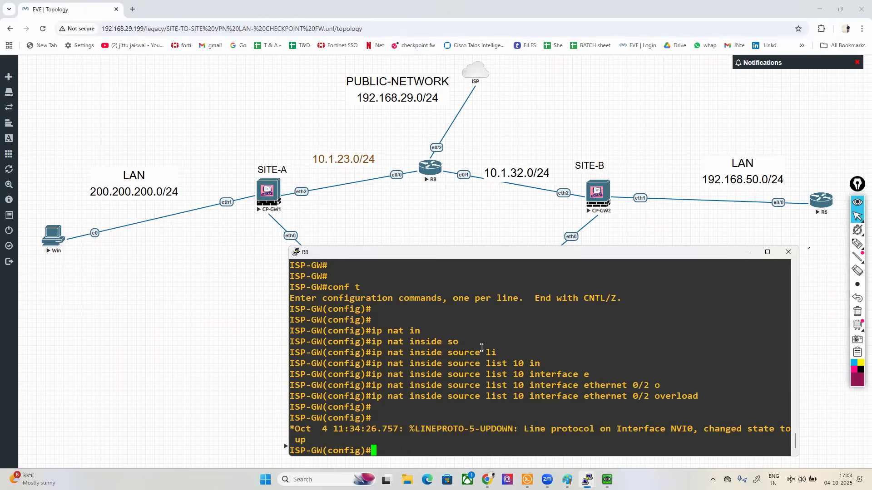
{"action": "key", "text": "Return"}
{"action": "key", "text": "Return"}
{"action": "key", "text": "Return"}
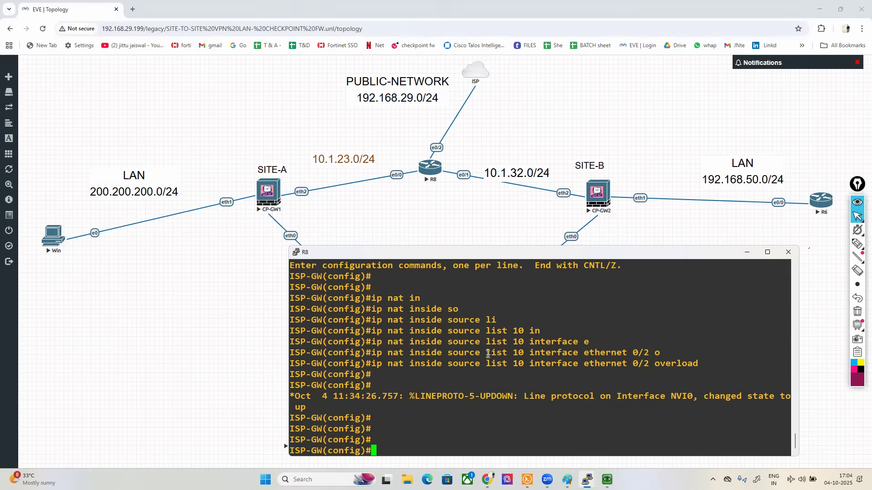
Step: Create access list 10 on R8 permitting network 10.1.23.0 with wildcard mask 0.0.0.255
{"action": "left_click_drag", "start_coordinate": [508, 364], "coordinate": [527, 365]}
{"action": "left_click", "coordinate": [614, 357]}
{"action": "type", "text": "ac"}
{"action": "key", "text": "Tab"}
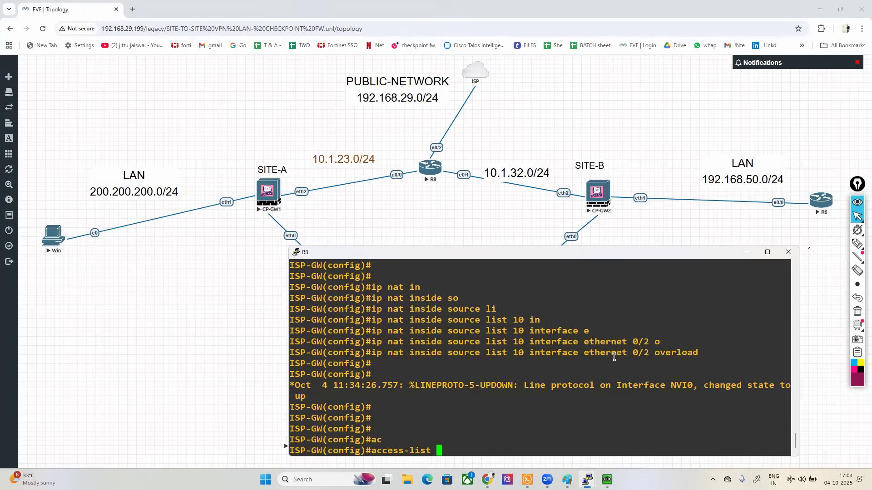
{"action": "type", "text": "10 se"}
{"action": "key", "text": "BackSpace"}
{"action": "key", "text": "BackSpace"}
{"action": "type", "text": "pe"}
{"action": "key", "text": "Tab"}
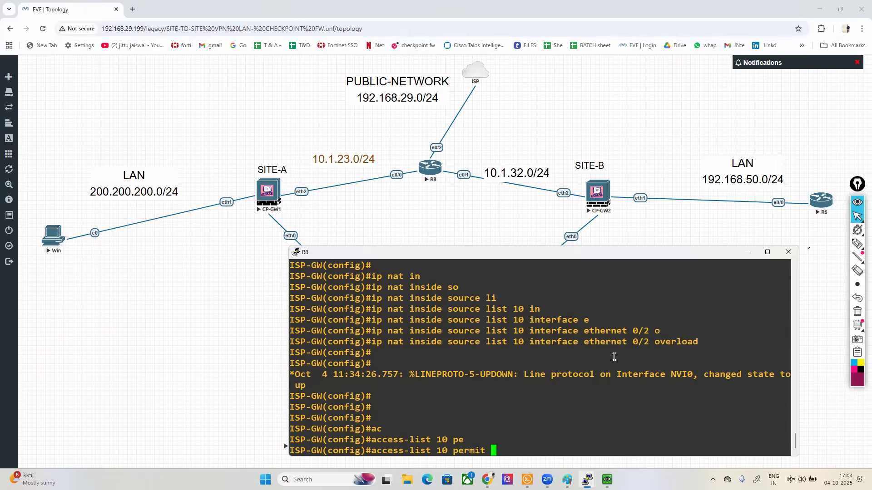
{"action": "type", "text": "10.1.23.0 0.0.0.255"}
{"action": "key", "text": "Return"}
Step: Add a second access-list 10 entry permitting 10.1.32.0 with wildcard mask 0.0.0.255, reusing the previous command
{"action": "key", "text": "Up"}
{"action": "key", "text": "Left"}
{"action": "key", "text": "Left"}
{"action": "key", "text": "Left"}
{"action": "key", "text": "Left"}
{"action": "key", "text": "Left"}
{"action": "key", "text": "Left"}
{"action": "key", "text": "Left"}
{"action": "key", "text": "Left"}
{"action": "key", "text": "Left"}
{"action": "key", "text": "Left"}
{"action": "key", "text": "Left"}
{"action": "key", "text": "Left"}
{"action": "key", "text": "BackSpace"}
{"action": "key", "text": "BackSpace"}
{"action": "type", "text": "32"}
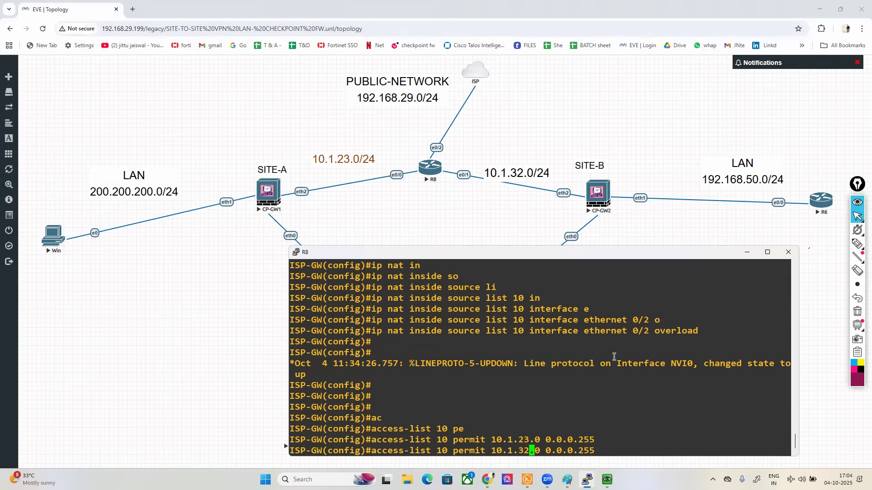
{"action": "key", "text": "Return"}
{"action": "key", "text": "Return"}
{"action": "key", "text": "Return"}
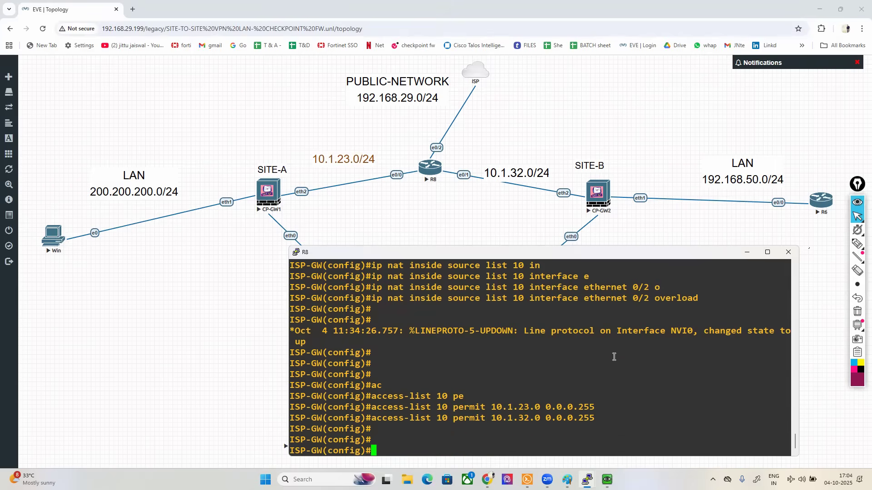
Step: Highlight the NAT overload command and the two access-list 10 entries in R8's console to review them
{"action": "left_click_drag", "start_coordinate": [366, 290], "coordinate": [589, 424]}
{"action": "left_click", "coordinate": [589, 424]}
{"action": "left_click_drag", "start_coordinate": [411, 406], "coordinate": [599, 420]}
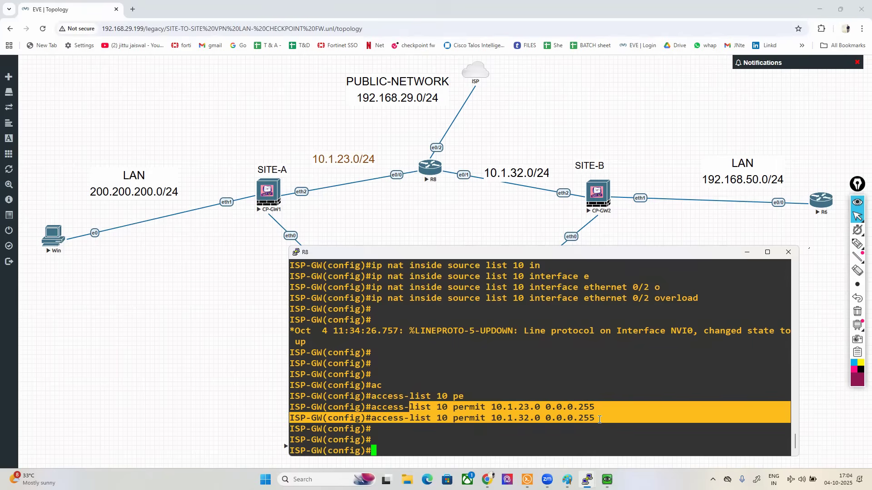
{"action": "left_click", "coordinate": [496, 342]}
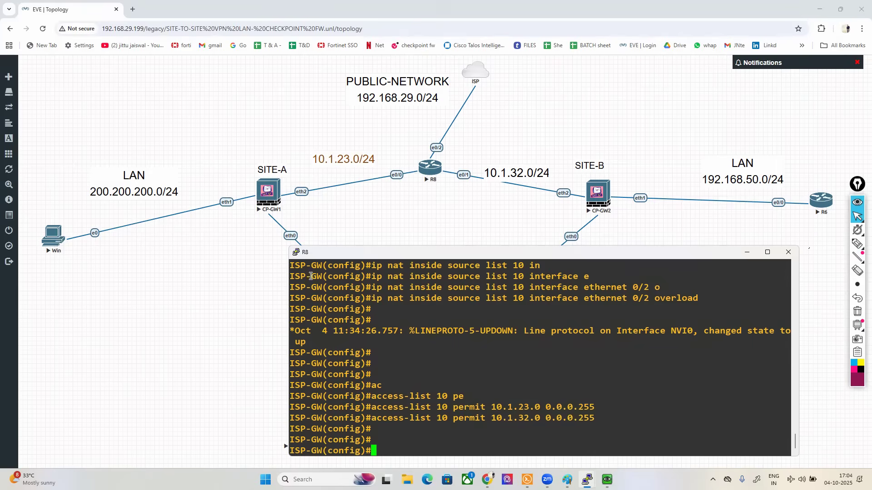
Step: Place the Win desktop beside R8's console and highlight the word "inside" in the NAT overload command
{"action": "left_click_drag", "start_coordinate": [301, 298], "coordinate": [594, 416]}
{"action": "left_click", "coordinate": [593, 416]}
{"action": "left_click", "coordinate": [607, 480]}
{"action": "left_click", "coordinate": [571, 424]}
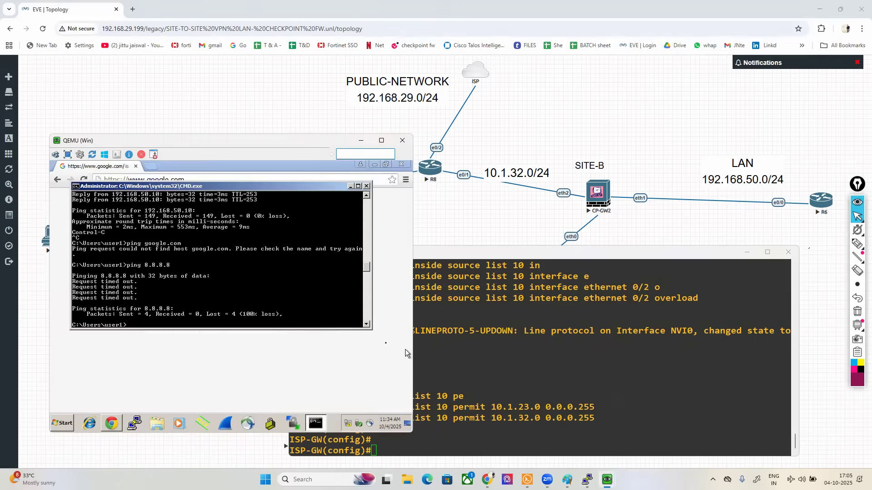
{"action": "left_click_drag", "start_coordinate": [207, 144], "coordinate": [177, 171]}
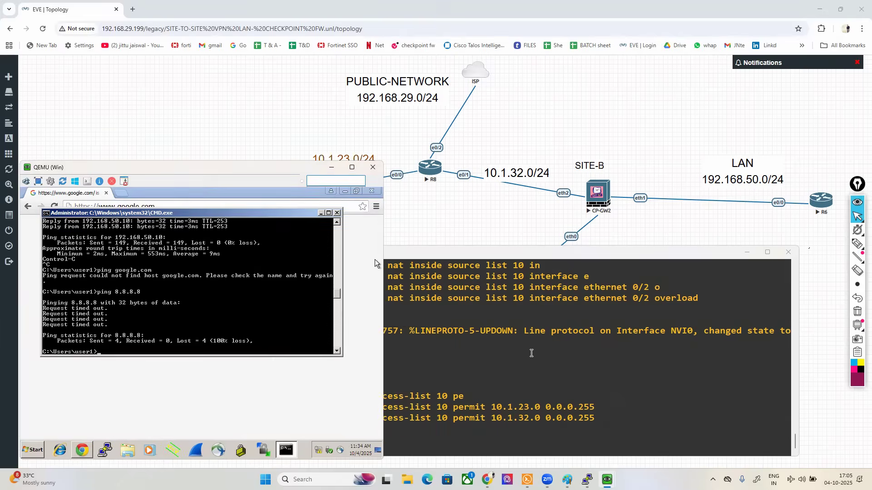
{"action": "left_click", "coordinate": [374, 260]}
{"action": "left_click_drag", "start_coordinate": [371, 297], "coordinate": [435, 300]}
{"action": "double_click", "coordinate": [439, 301]}
Step: Configure R8's interface ethernet 0/2 with "ip nat outside"
{"action": "key", "text": "Return"}
{"action": "key", "text": "Return"}
{"action": "type", "text": "interface e"}
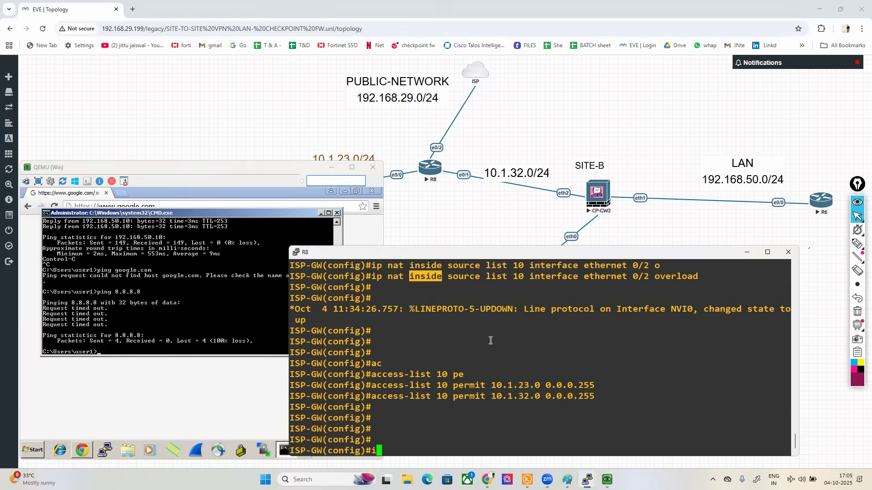
{"action": "key", "text": "Tab"}
{"action": "type", "text": "e"}
{"action": "key", "text": "Tab"}
{"action": "type", "text": "0/2"}
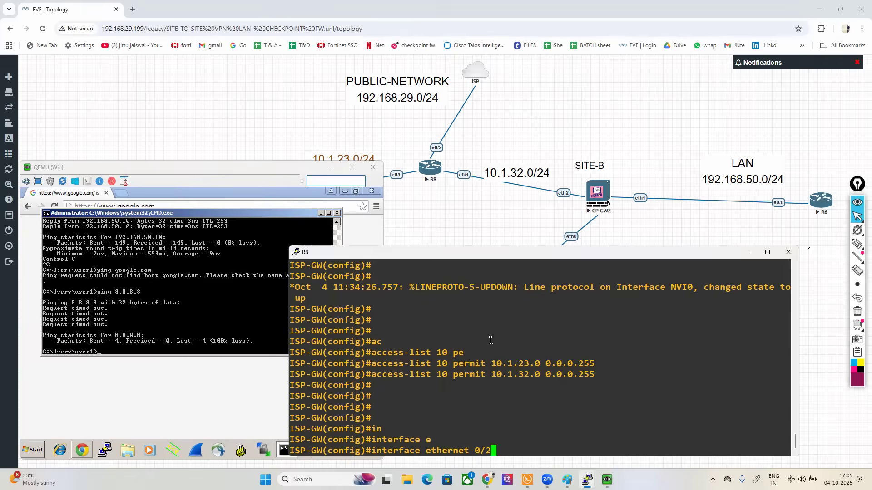
{"action": "key", "text": "Return"}
{"action": "type", "text": "ip nat outside"}
{"action": "key", "text": "Tab"}
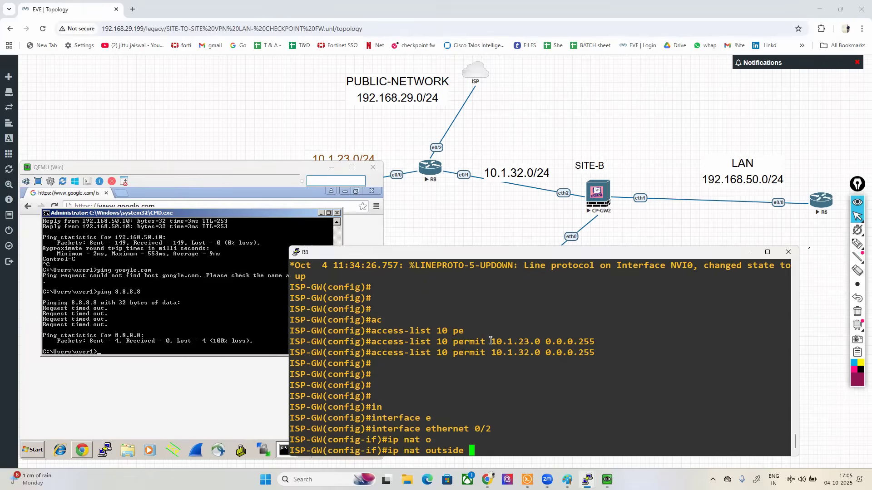
{"action": "key", "text": "Return"}
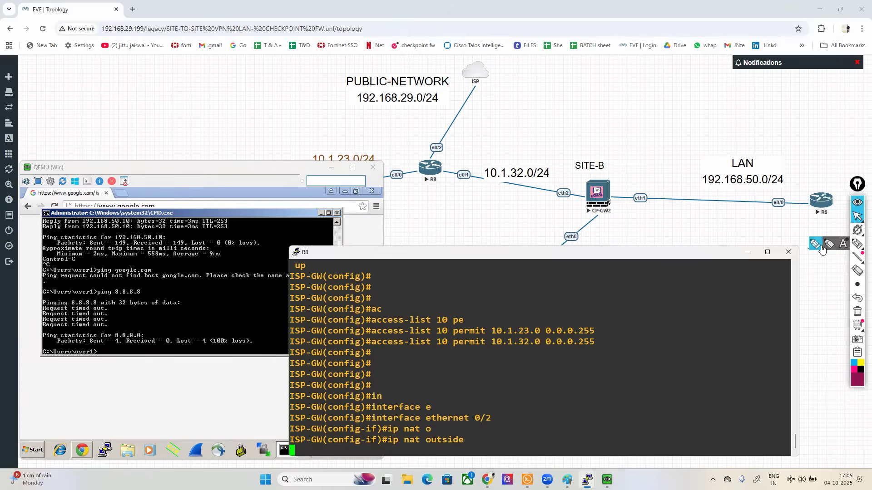
Step: Outline R8's e0/2 port on the topology, clear that drawing, and mark ports e0/0 and e0/1 with arrows
{"action": "left_click", "coordinate": [857, 243]}
{"action": "left_click_drag", "start_coordinate": [425, 151], "coordinate": [451, 136]}
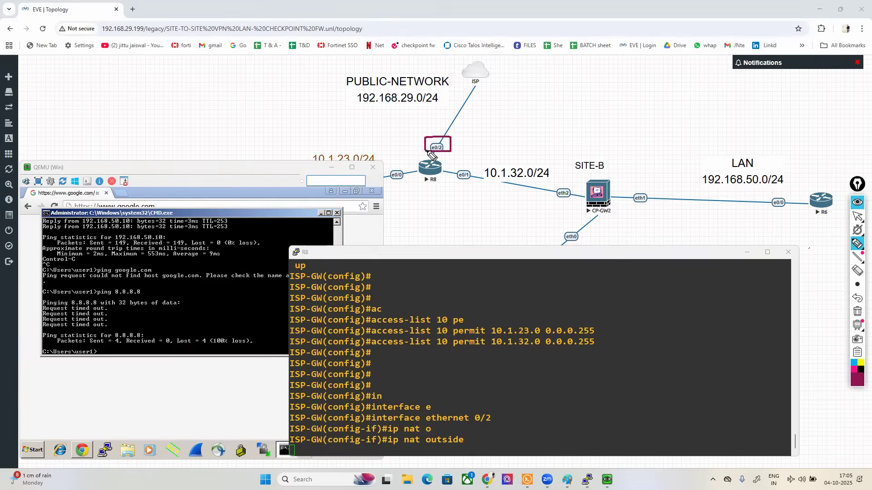
{"action": "left_click", "coordinate": [856, 313]}
{"action": "mouse_move", "coordinate": [395, 184]}
{"action": "left_mouse_down"}
{"action": "mouse_move", "coordinate": [394, 193]}
{"action": "mouse_move", "coordinate": [406, 191]}
{"action": "left_mouse_up"}
{"action": "mouse_move", "coordinate": [462, 186]}
{"action": "left_mouse_down"}
{"action": "mouse_move", "coordinate": [463, 200]}
{"action": "mouse_move", "coordinate": [482, 193]}
{"action": "left_mouse_up"}
{"action": "left_click", "coordinate": [858, 216]}
{"action": "left_click", "coordinate": [621, 375]}
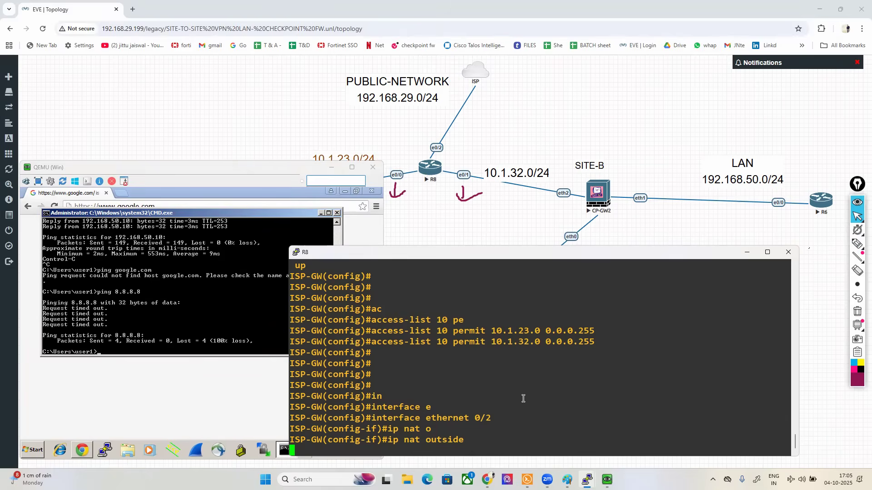
Step: Highlight the "ip nat outside" lines entered for ethernet 0/2 in R8's console
{"action": "left_click_drag", "start_coordinate": [377, 440], "coordinate": [455, 439]}
{"action": "double_click", "coordinate": [455, 439]}
{"action": "left_click_drag", "start_coordinate": [352, 430], "coordinate": [482, 428]}
{"action": "left_click", "coordinate": [499, 413]}
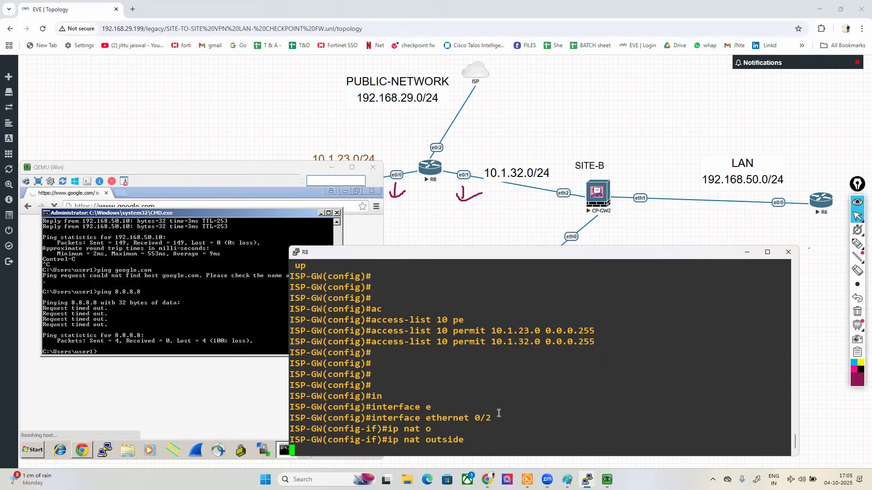
Step: Start a continuous ping to 8.8.8.8 from Win and move R8's console aside to keep the ping in view
{"action": "left_click", "coordinate": [136, 283]}
{"action": "key", "text": "Up"}
{"action": "type", "text": "-t"}
{"action": "key", "text": "Return"}
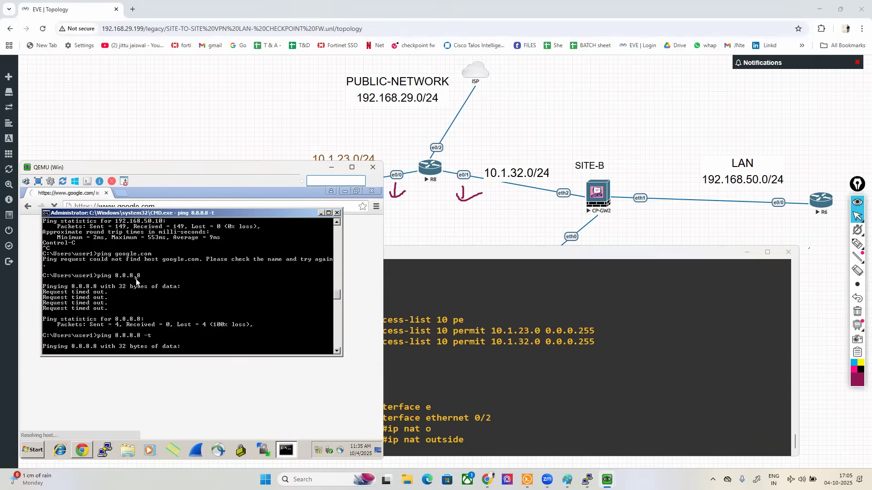
{"action": "left_click", "coordinate": [451, 264]}
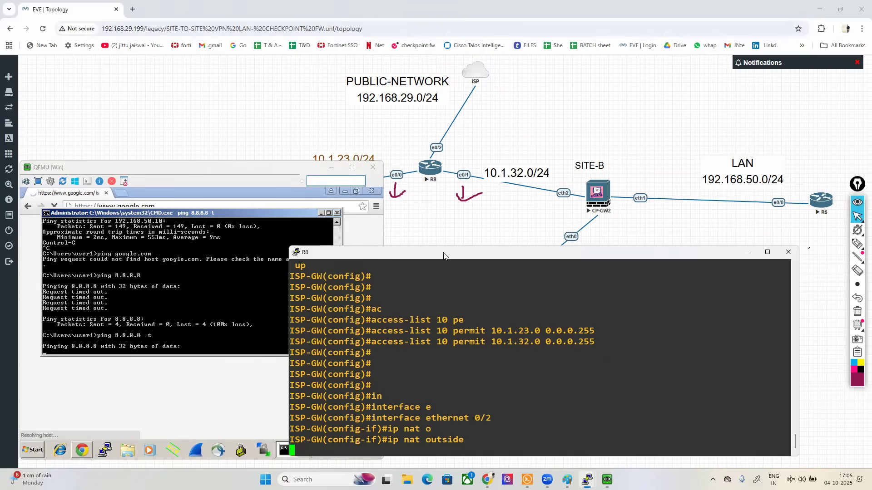
{"action": "left_click_drag", "start_coordinate": [444, 256], "coordinate": [504, 260]}
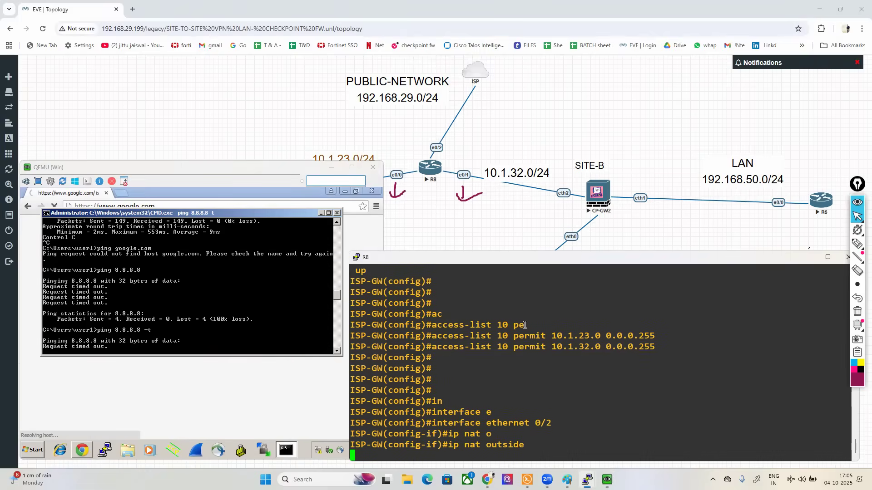
Step: Leave the ethernet 0/2 configuration on R8 and configure interface ethernet 0/0 with "ip nat inside"
{"action": "key", "text": "Return"}
{"action": "key", "text": "Return"}
{"action": "key", "text": "Return"}
{"action": "key", "text": "Return"}
{"action": "key", "text": "Return"}
{"action": "type", "text": "exit"}
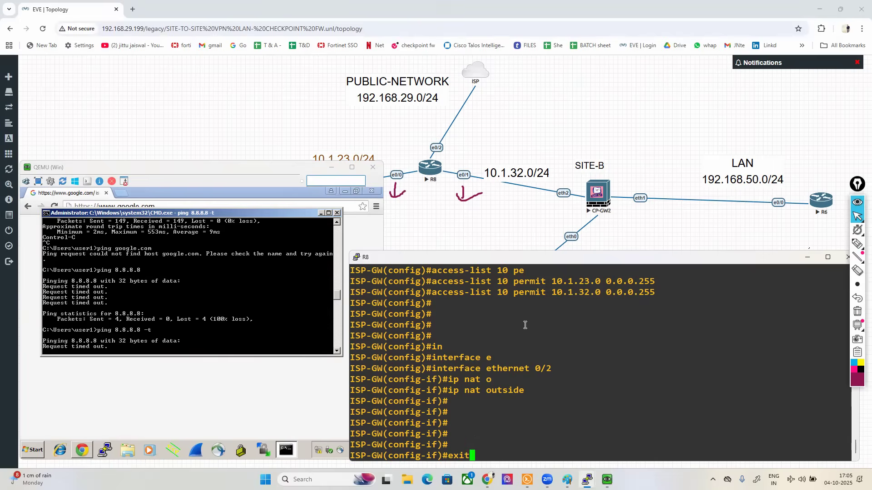
{"action": "key", "text": "Return"}
{"action": "type", "text": "in"}
{"action": "key", "text": "Tab"}
{"action": "type", "text": "e"}
{"action": "key", "text": "Tab"}
{"action": "type", "text": "0/0"}
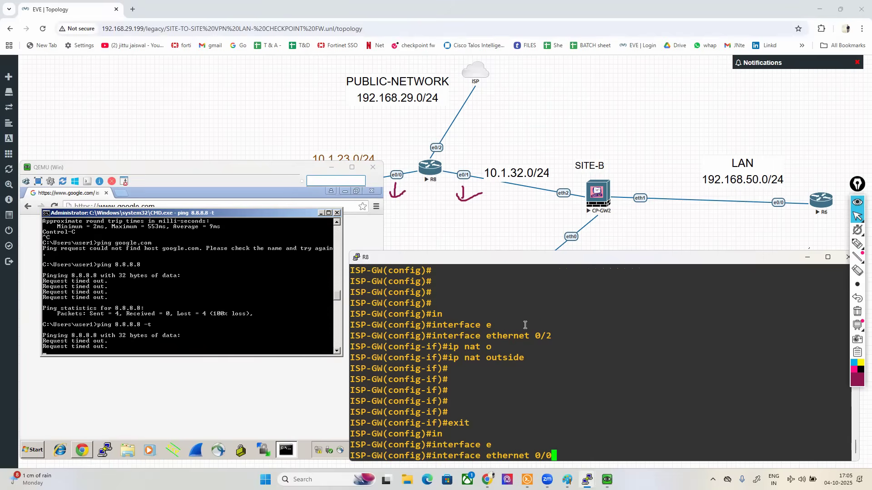
{"action": "key", "text": "Return"}
{"action": "type", "text": "ip nat in"}
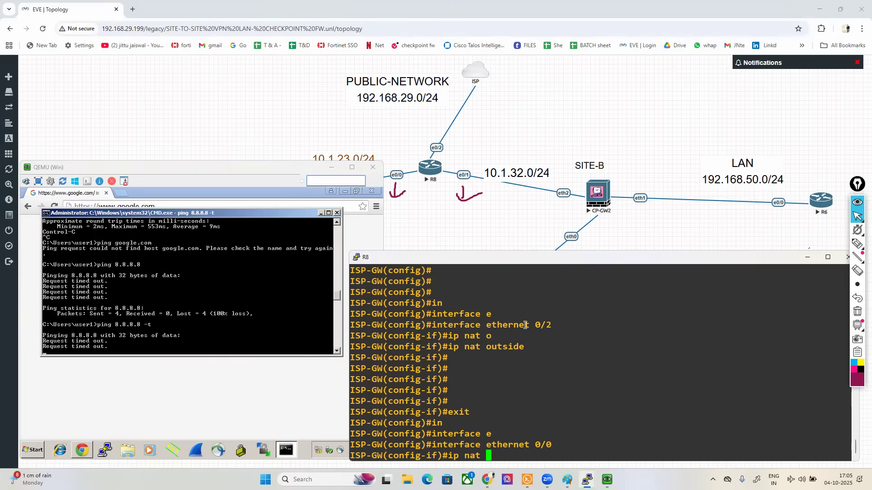
{"action": "key", "text": "Tab"}
{"action": "key", "text": "Return"}
Step: Configure R8's interface ethernet 0/1 with "ip nat outside"
{"action": "type", "text": "exit"}
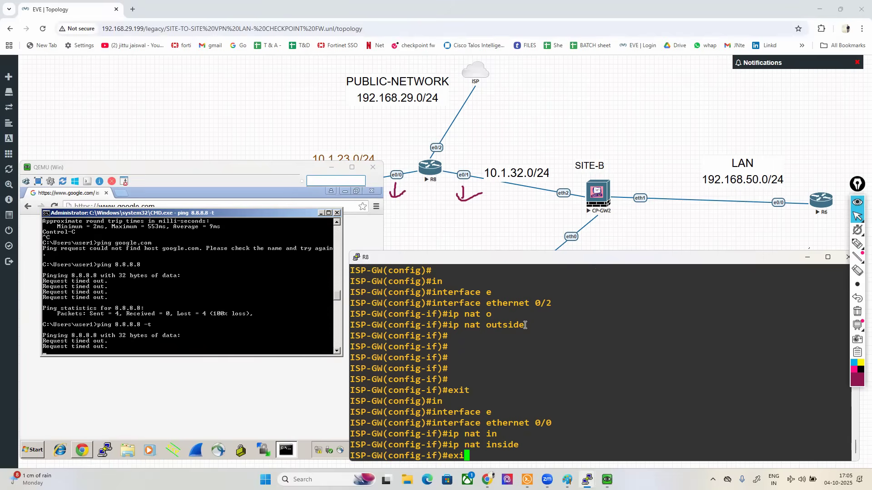
{"action": "key", "text": "Return"}
{"action": "type", "text": "in"}
{"action": "key", "text": "Tab"}
{"action": "type", "text": "e"}
{"action": "key", "text": "Tab"}
{"action": "type", "text": "0/1"}
{"action": "key", "text": "Return"}
{"action": "type", "text": "ip nat o"}
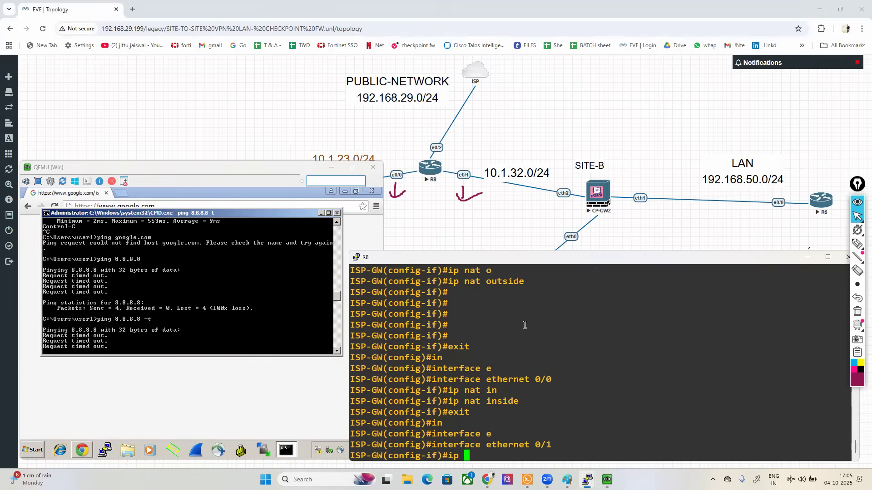
{"action": "key", "text": "Tab"}
{"action": "key", "text": "Return"}
{"action": "key", "text": "Return"}
{"action": "key", "text": "Return"}
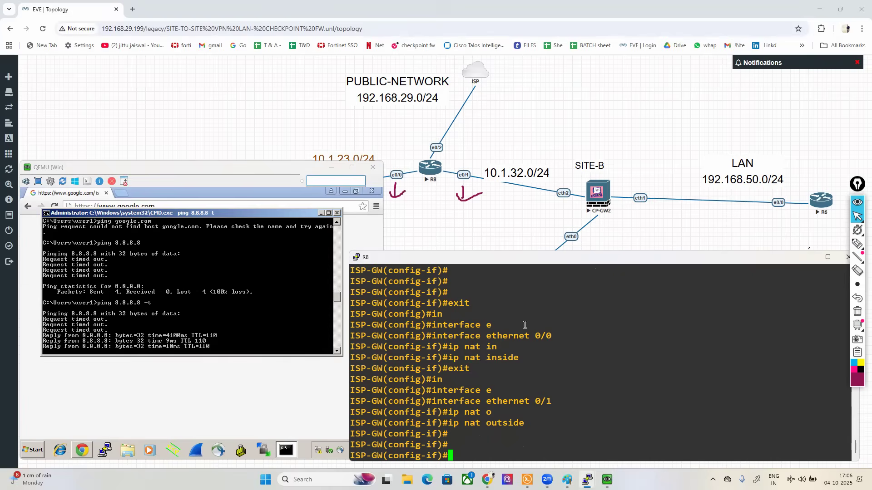
Step: Draw a box around the ping output for 8.8.8.8 and clear all screen annotations
{"action": "left_click", "coordinate": [857, 243]}
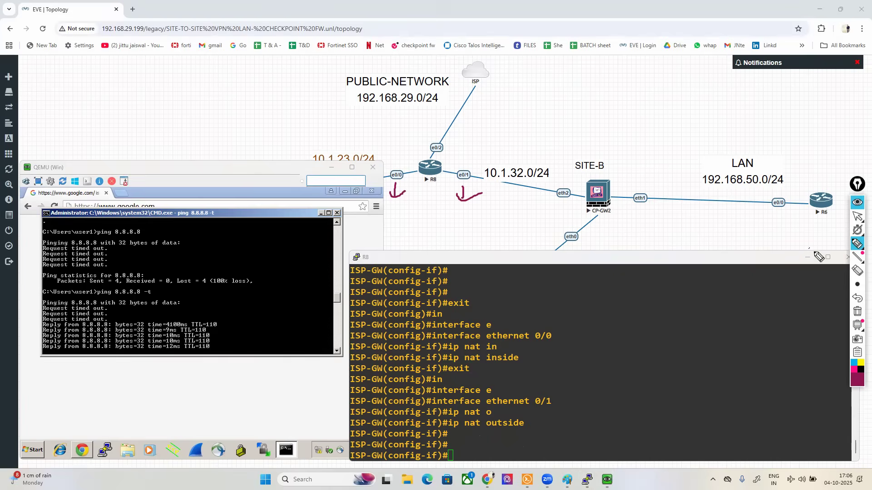
{"action": "mouse_move", "coordinate": [119, 296]}
{"action": "left_mouse_down"}
{"action": "mouse_move", "coordinate": [44, 287]}
{"action": "mouse_move", "coordinate": [25, 353]}
{"action": "mouse_move", "coordinate": [290, 370]}
{"action": "mouse_move", "coordinate": [178, 291]}
{"action": "mouse_move", "coordinate": [146, 294]}
{"action": "left_mouse_up"}
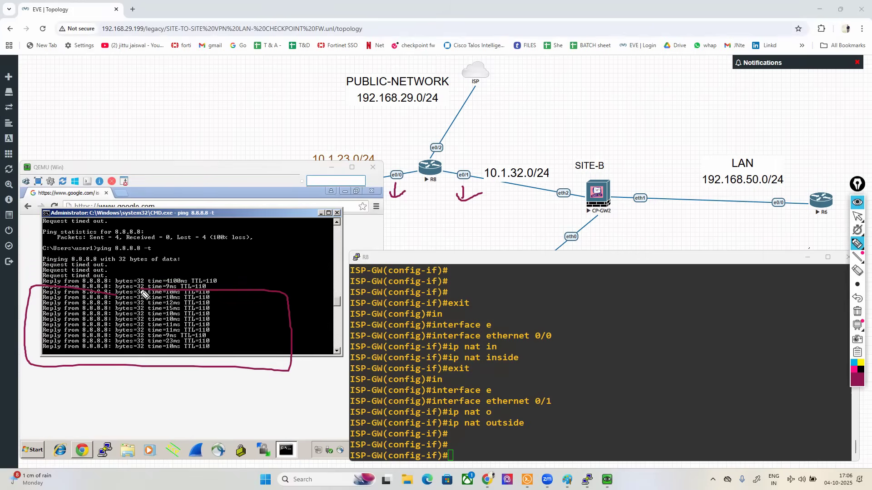
{"action": "left_click", "coordinate": [857, 311]}
{"action": "left_click", "coordinate": [857, 217]}
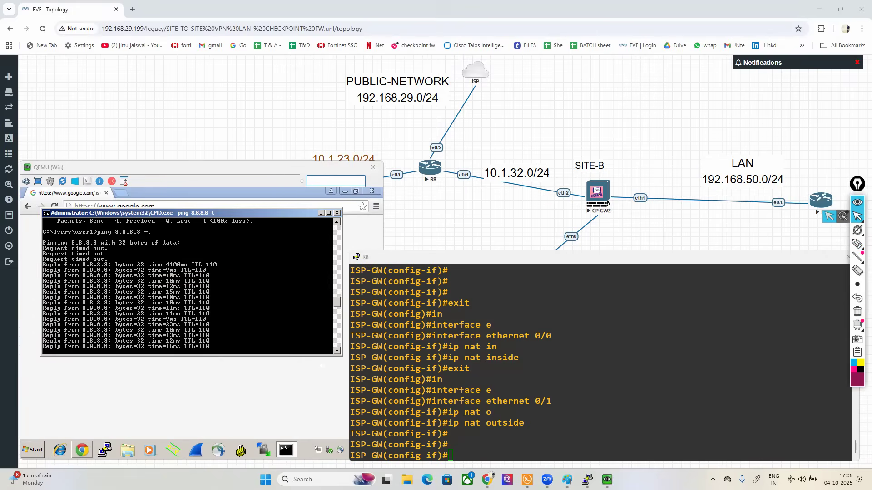
Step: Reload the Google page in Win's browser and bring the command prompt back to the front
{"action": "left_click", "coordinate": [320, 364]}
{"action": "left_click", "coordinate": [54, 206]}
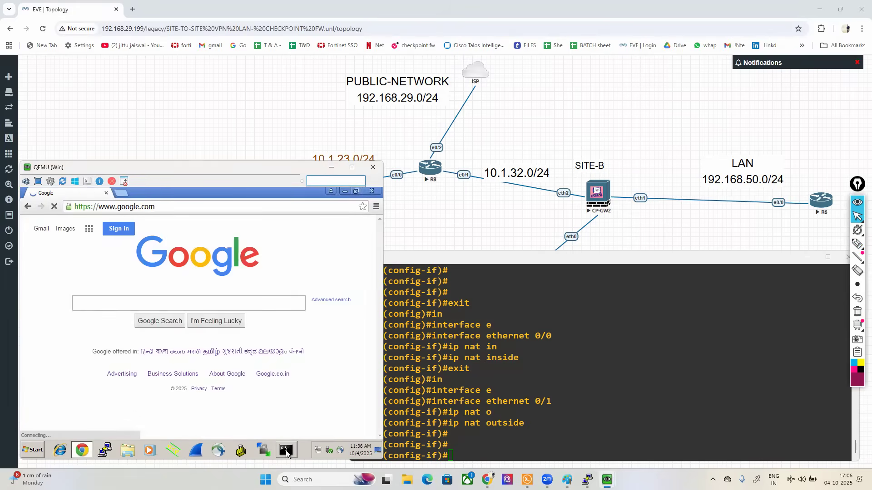
{"action": "left_click", "coordinate": [286, 450]}
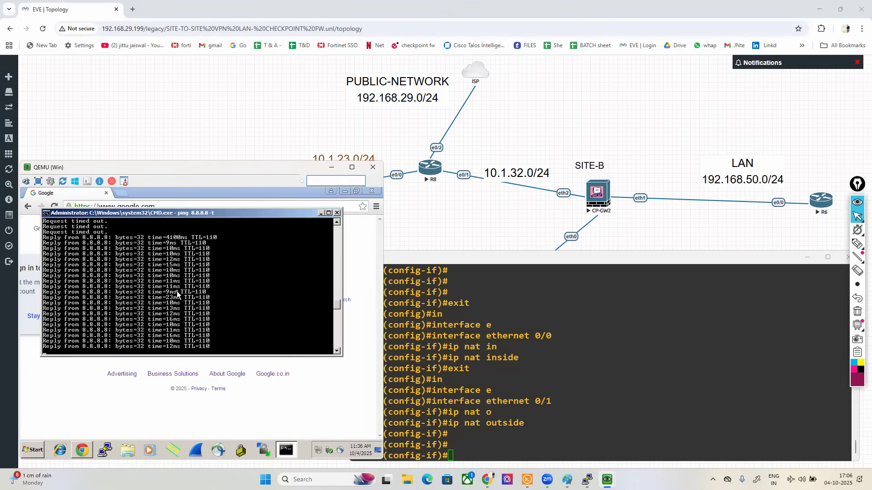
Step: Stop the continuous ping on Win and ping google.com
{"action": "key", "text": "ctrl+c"}
{"action": "key", "text": "Return"}
{"action": "key", "text": "Return"}
{"action": "key", "text": "Return"}
{"action": "key", "text": "Return"}
{"action": "key", "text": "Return"}
{"action": "key", "text": "Return"}
{"action": "key", "text": "Return"}
{"action": "key", "text": "Return"}
{"action": "type", "text": "ping google.com"}
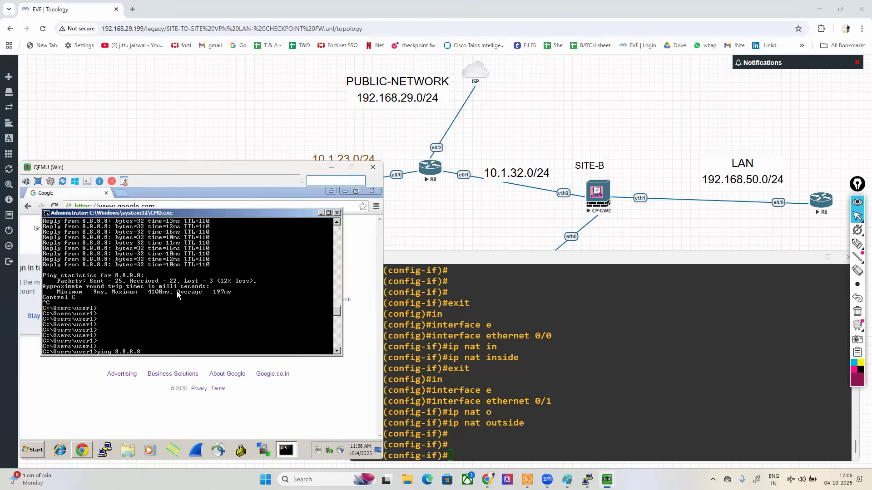
{"action": "key", "text": "Return"}
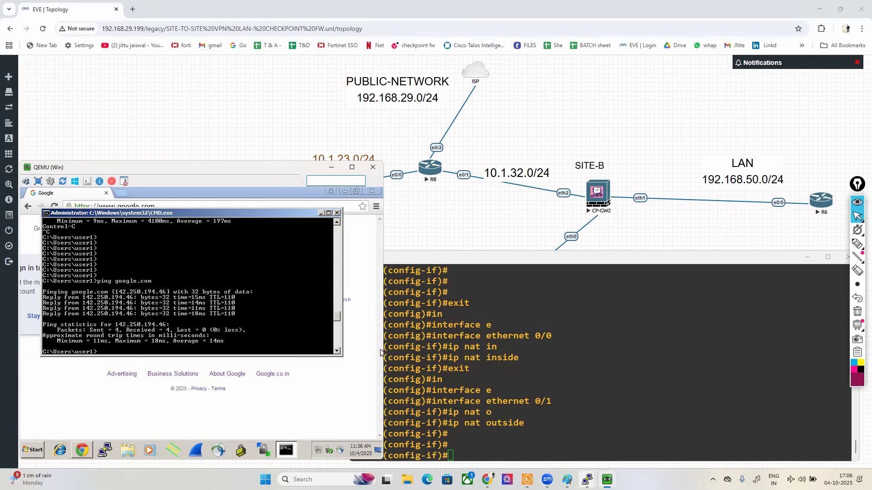
Step: Switch to SmartConsole on MGMT-PC, close the Encrypt log details and open the newest HTTP log entry from 200.200.200.24
{"action": "mouse_move", "coordinate": [587, 480]}
{"action": "left_click", "coordinate": [529, 397]}
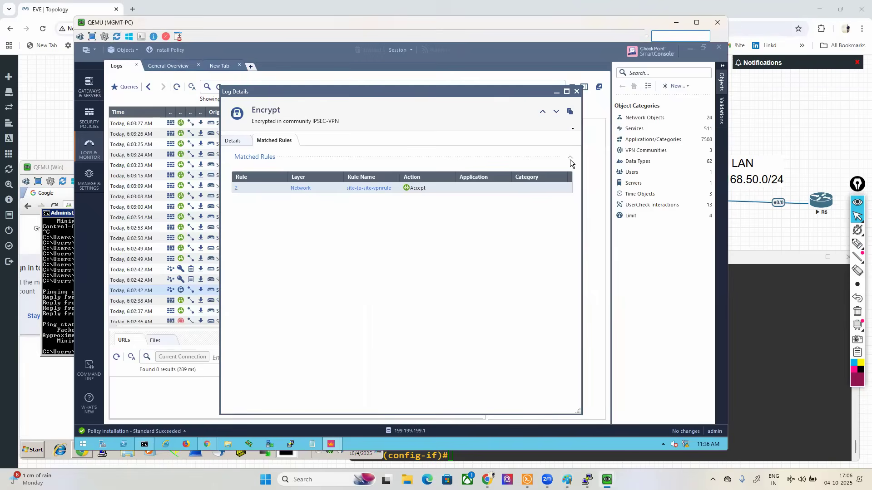
{"action": "left_click", "coordinate": [577, 92]}
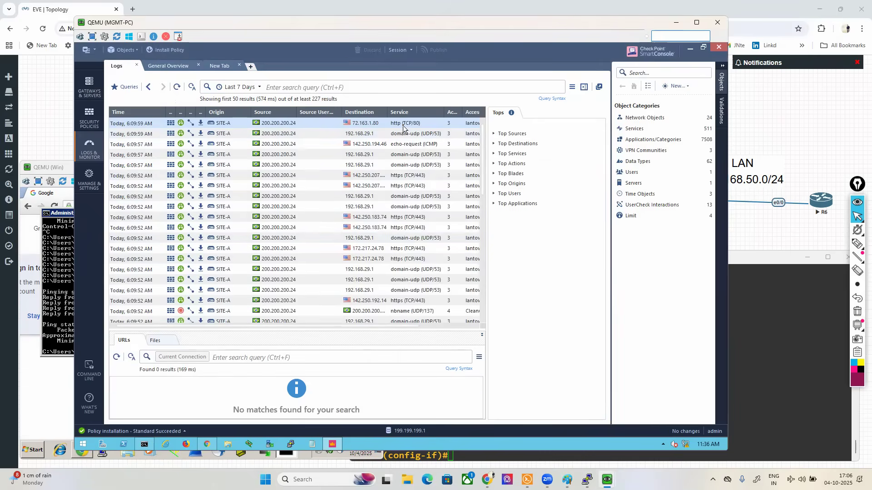
{"action": "double_click", "coordinate": [274, 127]}
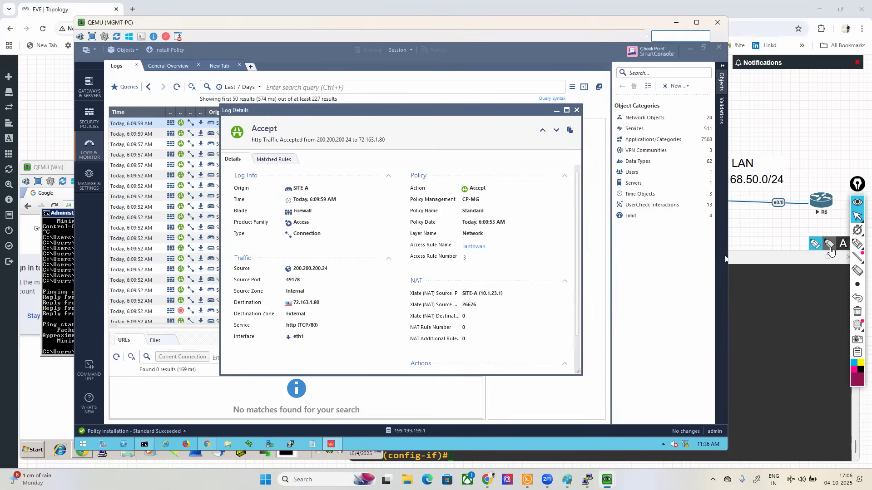
Step: Circle the access rule name "lantowan" and the Firewall blade in the log details, and clear the annotations
{"action": "left_click", "coordinate": [857, 244]}
{"action": "mouse_move", "coordinate": [462, 255]}
{"action": "left_mouse_down"}
{"action": "mouse_move", "coordinate": [495, 249]}
{"action": "mouse_move", "coordinate": [454, 242]}
{"action": "mouse_move", "coordinate": [398, 249]}
{"action": "mouse_move", "coordinate": [469, 255]}
{"action": "left_mouse_up"}
{"action": "mouse_move", "coordinate": [284, 219]}
{"action": "left_mouse_down"}
{"action": "mouse_move", "coordinate": [316, 219]}
{"action": "mouse_move", "coordinate": [320, 209]}
{"action": "mouse_move", "coordinate": [252, 203]}
{"action": "mouse_move", "coordinate": [222, 219]}
{"action": "mouse_move", "coordinate": [303, 217]}
{"action": "left_mouse_up"}
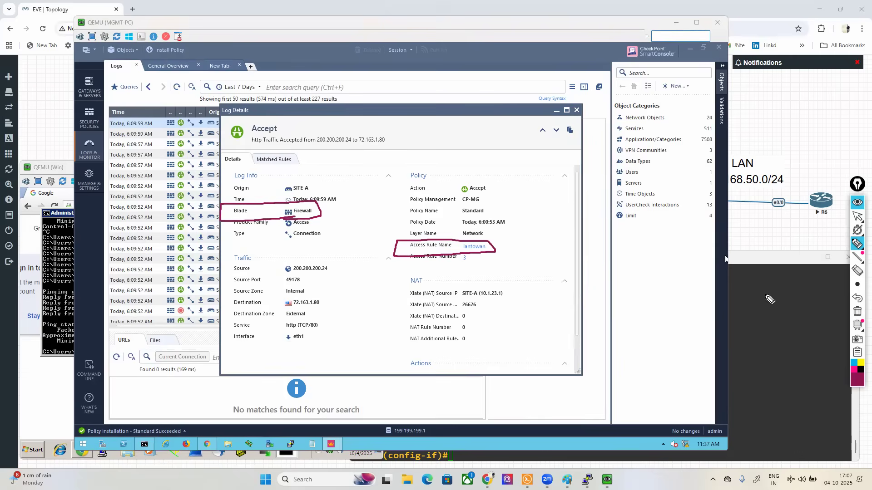
{"action": "left_click", "coordinate": [858, 312]}
{"action": "left_click", "coordinate": [857, 216]}
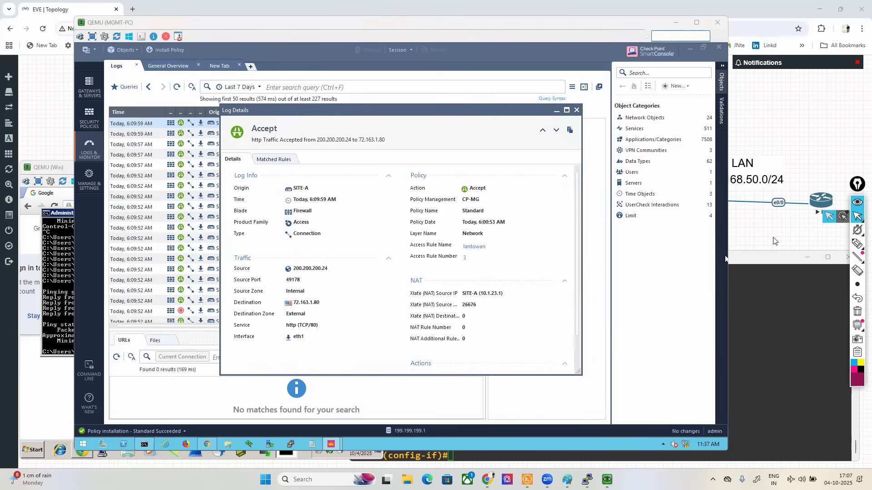
Step: Open Notepad, display the CHECKPOINT course topics file and enlarge its text to 230%
{"action": "key", "text": "super+r"}
{"action": "type", "text": "no"}
{"action": "key", "text": "Down"}
{"action": "key", "text": "Return"}
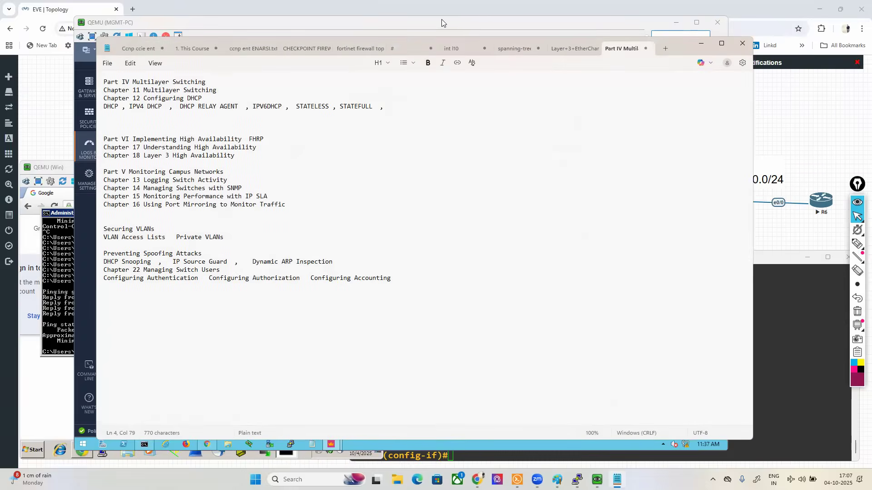
{"action": "scroll", "coordinate": [439, 231], "scroll_direction": "up", "scroll_amount": 11}
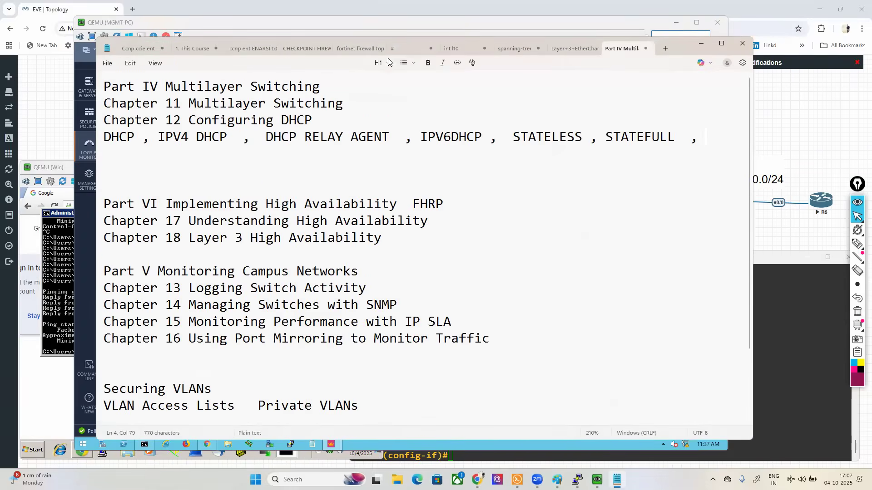
{"action": "left_click", "coordinate": [303, 52]}
{"action": "scroll", "coordinate": [416, 298], "scroll_direction": "up", "scroll_amount": 2}
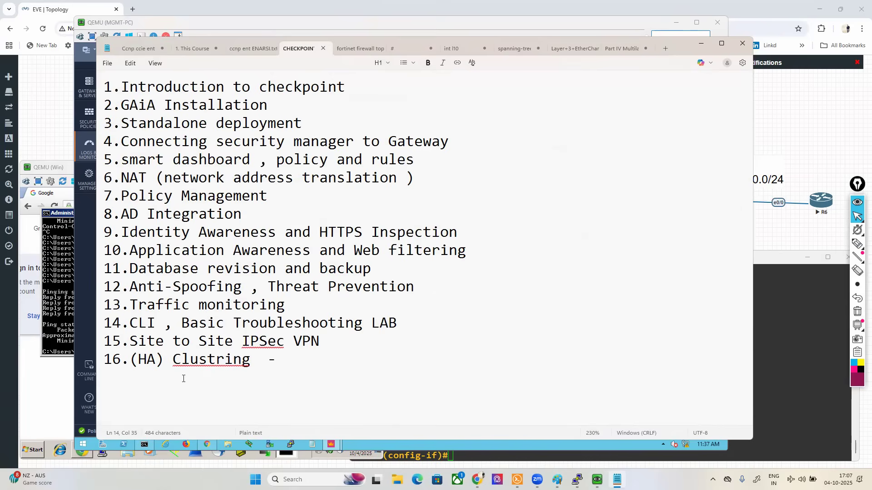
Step: Highlight course topics 13 to 16, followed by topics 15 and 16, and topics 13 and 14
{"action": "left_click_drag", "start_coordinate": [105, 305], "coordinate": [280, 361]}
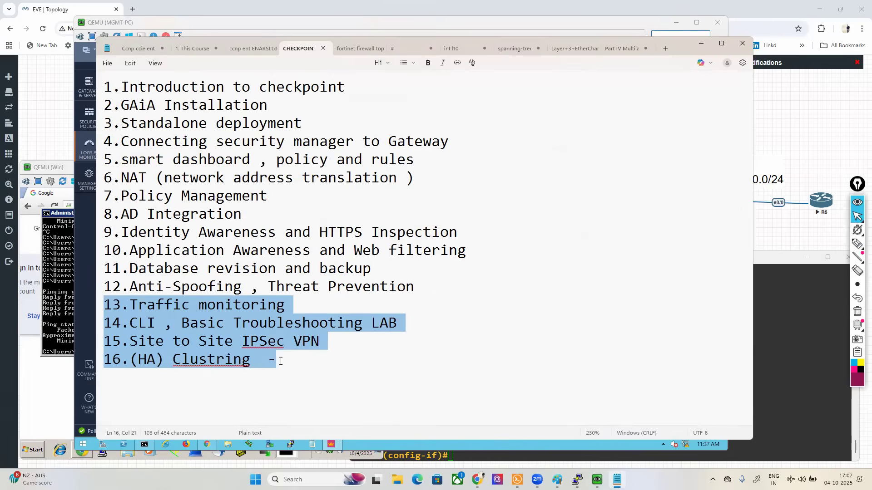
{"action": "left_click", "coordinate": [281, 362]}
{"action": "left_click_drag", "start_coordinate": [108, 341], "coordinate": [257, 360]}
{"action": "left_click_drag", "start_coordinate": [105, 306], "coordinate": [422, 331]}
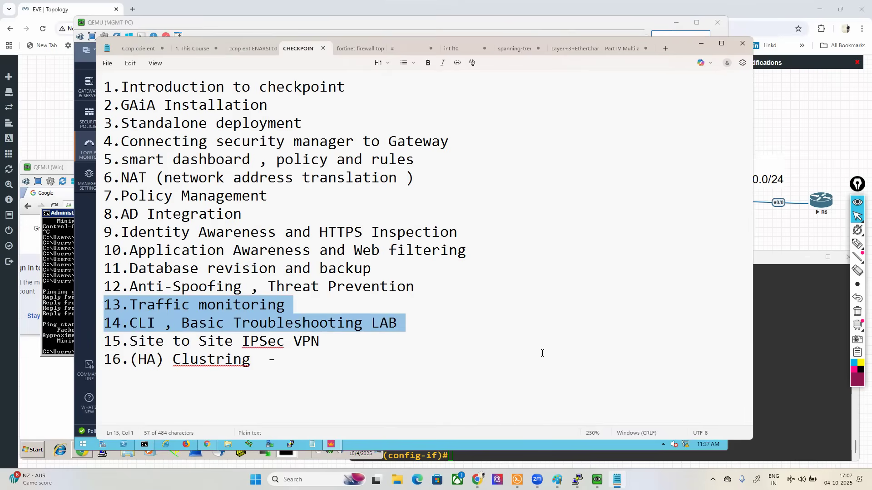
Step: Clear the current highlight and highlight only the text "CLI , Basic Troubleshooting LAB" of topic 14
{"action": "left_click", "coordinate": [250, 317]}
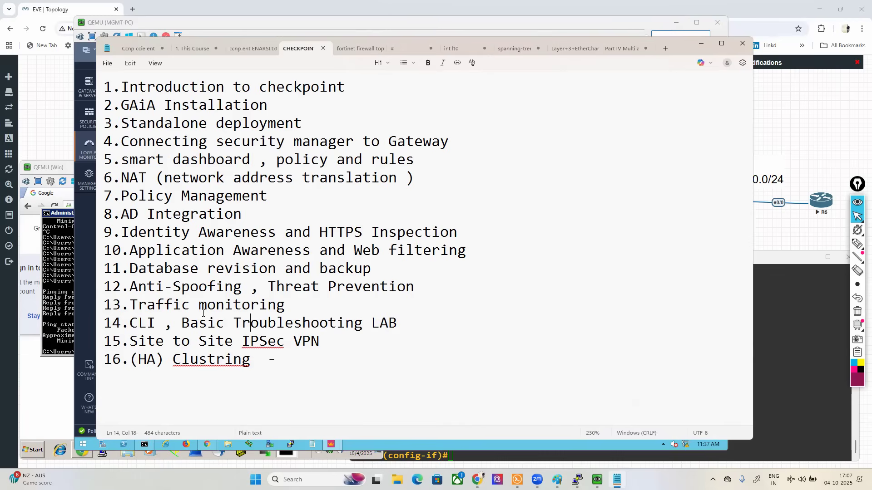
{"action": "left_click_drag", "start_coordinate": [129, 323], "coordinate": [414, 331]}
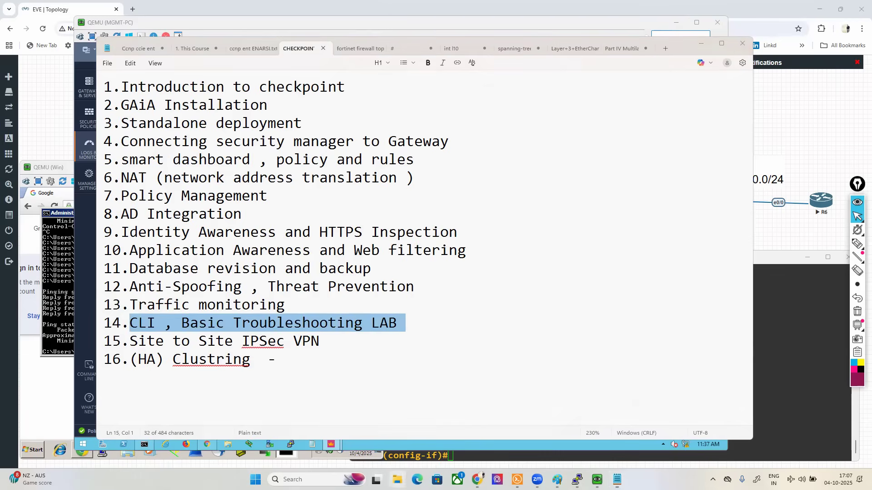
Step: Switch to File Explorer and open the CCSA SLIDES NOTES folder on drive T7 (E:), under DATA SLIDES WORKBOOK, CHECKPOINT FIREWALL
{"action": "left_click", "coordinate": [398, 480]}
{"action": "left_click", "coordinate": [24, 290]}
{"action": "double_click", "coordinate": [359, 88]}
{"action": "left_click", "coordinate": [111, 148]}
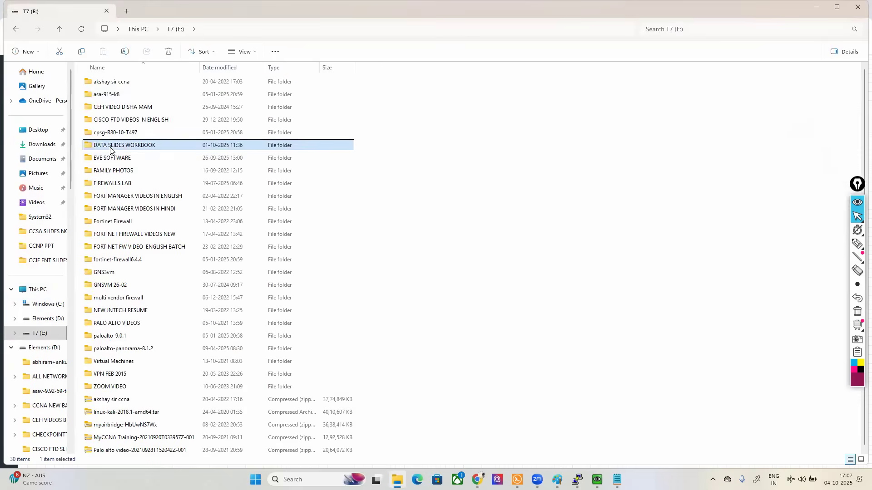
{"action": "double_click", "coordinate": [111, 149]}
{"action": "double_click", "coordinate": [116, 119]}
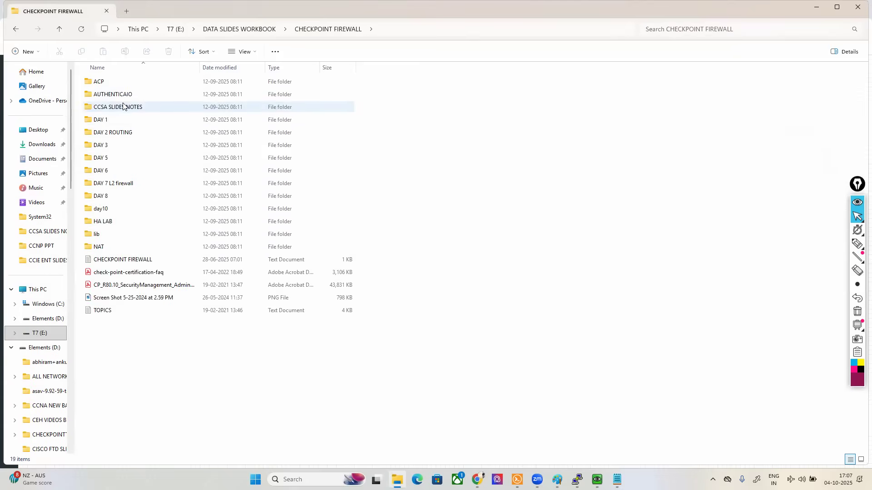
{"action": "double_click", "coordinate": [123, 106]}
Step: Select all seven Command+Line+Interface PDF files, from PART7 down to PART3 in the list
{"action": "left_click", "coordinate": [148, 312]}
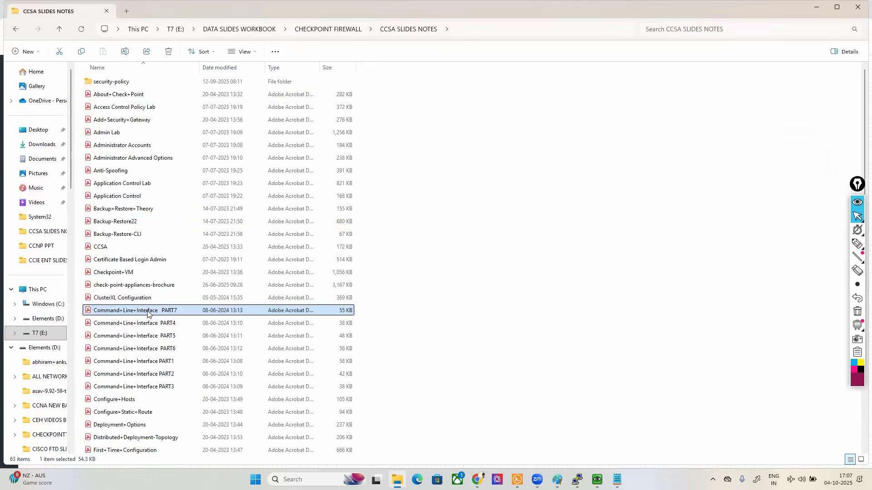
{"action": "key", "text": "shift+Down"}
{"action": "key", "text": "shift+Down"}
{"action": "key", "text": "shift+Down"}
{"action": "key", "text": "shift+Down"}
{"action": "key", "text": "shift+Down"}
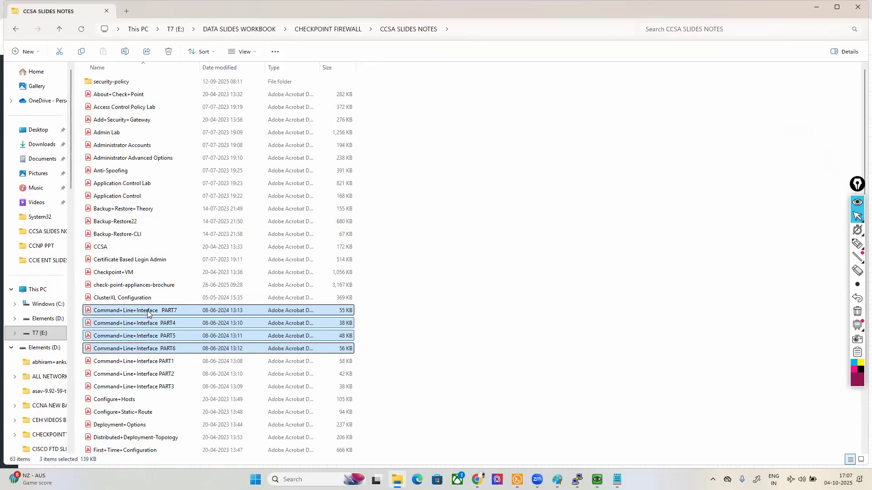
{"action": "key", "text": "shift+Down"}
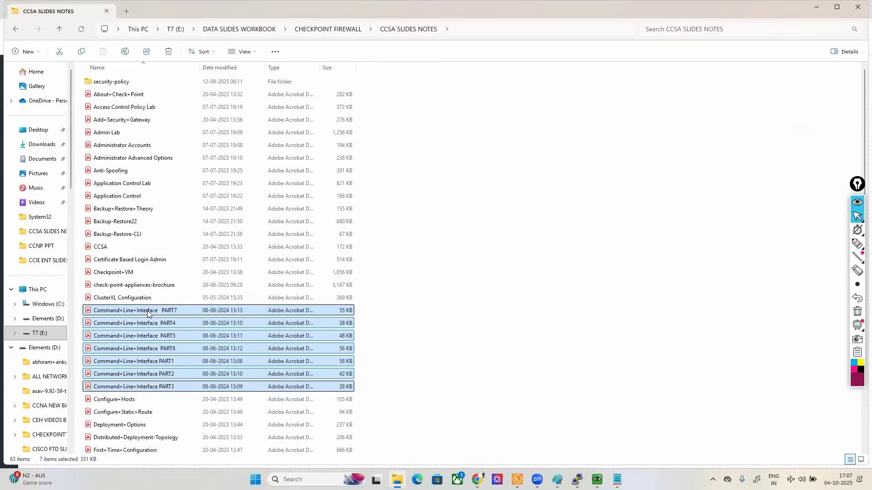
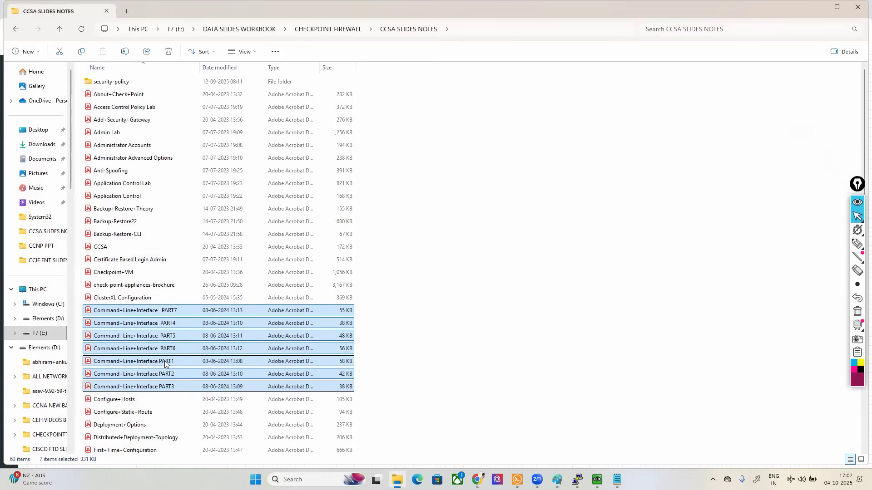
Step: Open the Command+Line+Interface PART1 PDF full-screen and review its Clish section down to the PuTTY example
{"action": "left_click", "coordinate": [168, 362]}
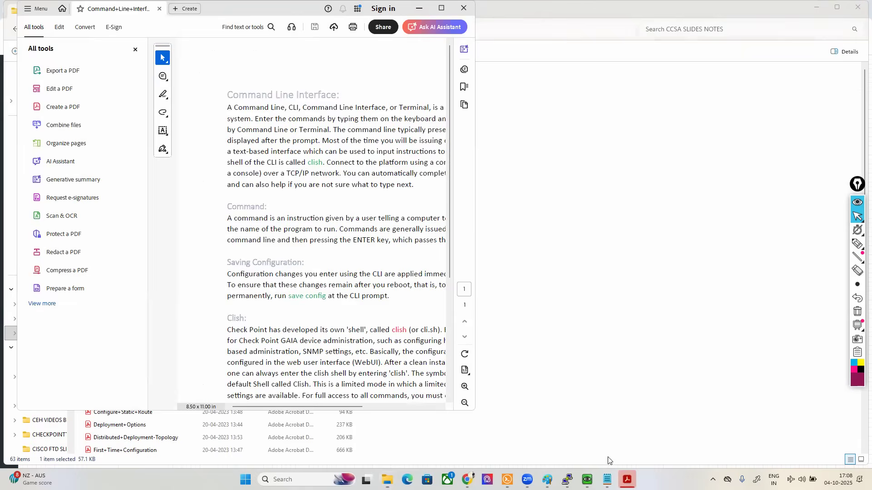
{"action": "double_click", "coordinate": [274, 9]}
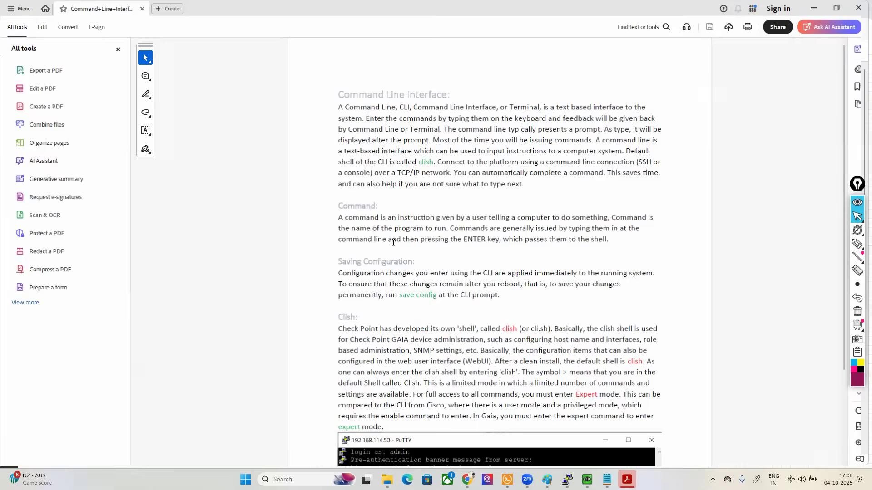
{"action": "scroll", "coordinate": [470, 344], "scroll_direction": "down", "scroll_amount": 3}
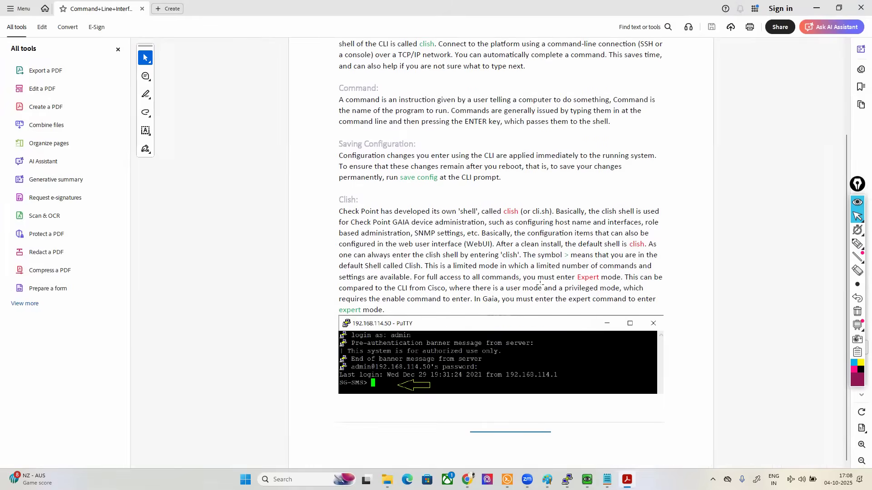
{"action": "left_click", "coordinate": [816, 8]}
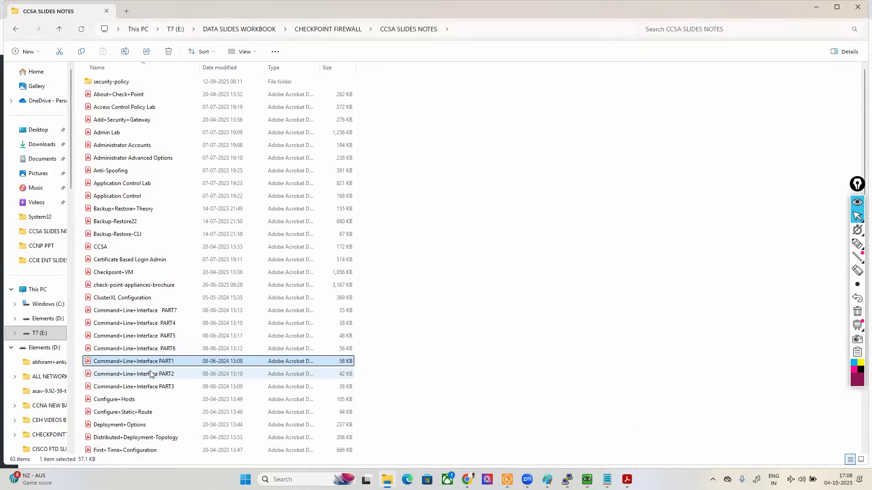
Step: Open the Command+Line+Interface PART2 PDF and review its tables of main and other operations, keys and history commands
{"action": "left_click", "coordinate": [150, 373]}
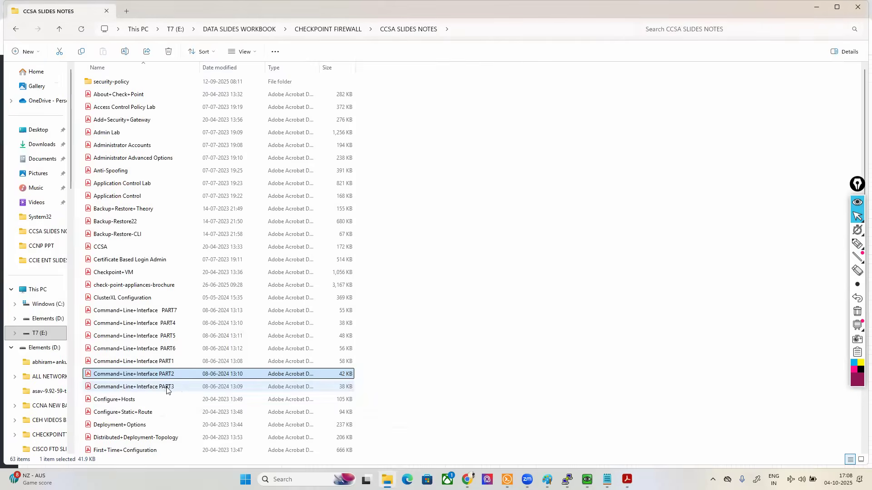
{"action": "double_click", "coordinate": [141, 375]}
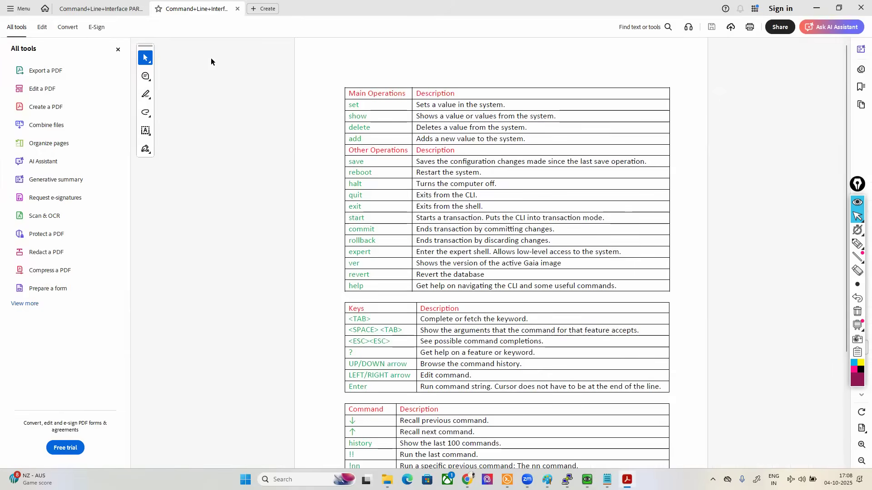
{"action": "left_click", "coordinate": [118, 49]}
{"action": "scroll", "coordinate": [513, 295], "scroll_direction": "up", "scroll_amount": 2, "text": "ctrl"}
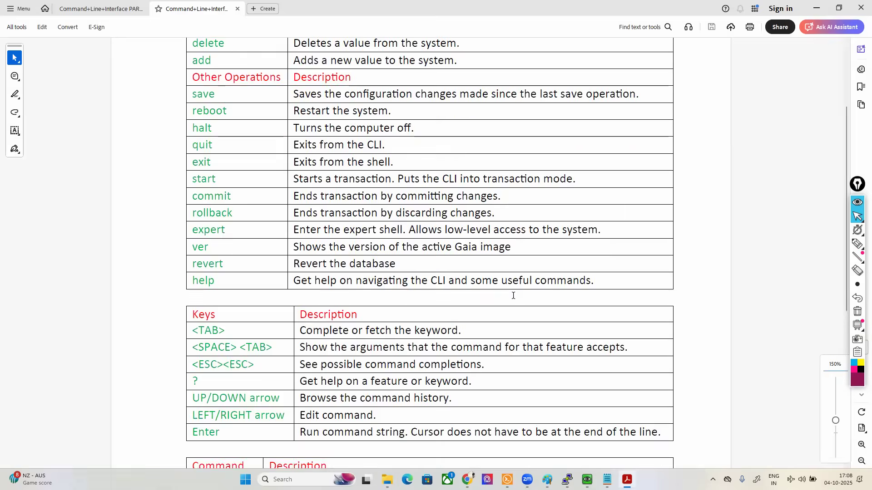
{"action": "scroll", "coordinate": [514, 296], "scroll_direction": "up", "scroll_amount": 3}
{"action": "left_click_drag", "start_coordinate": [193, 121], "coordinate": [203, 121]}
{"action": "left_click_drag", "start_coordinate": [198, 152], "coordinate": [205, 153]}
{"action": "left_click", "coordinate": [174, 169]}
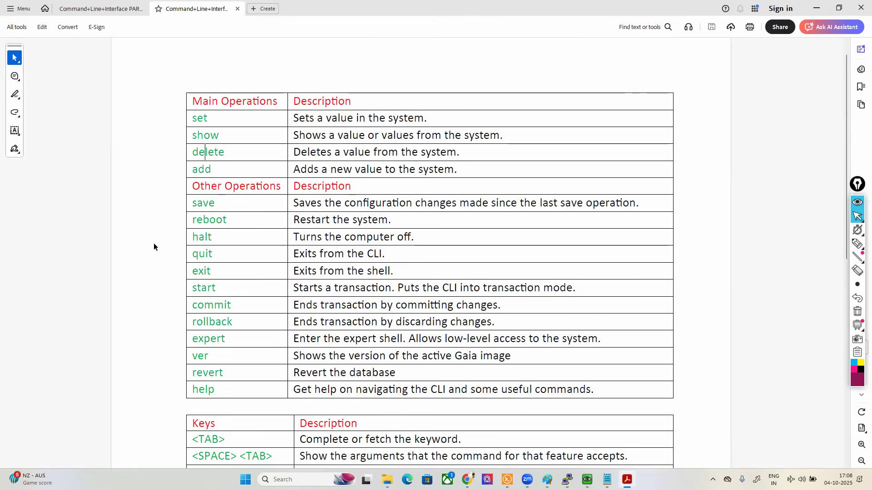
{"action": "scroll", "coordinate": [153, 244], "scroll_direction": "down", "scroll_amount": 1}
{"action": "scroll", "coordinate": [187, 337], "scroll_direction": "down", "scroll_amount": 2}
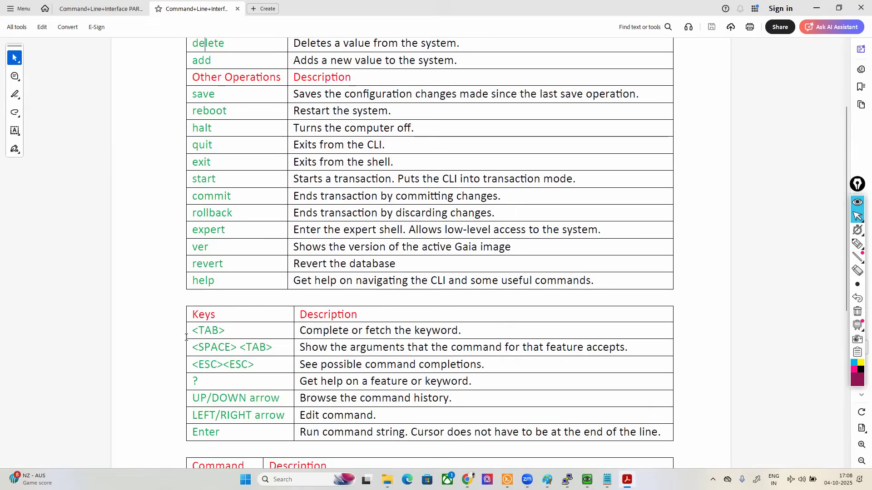
{"action": "scroll", "coordinate": [436, 365], "scroll_direction": "down", "scroll_amount": 7}
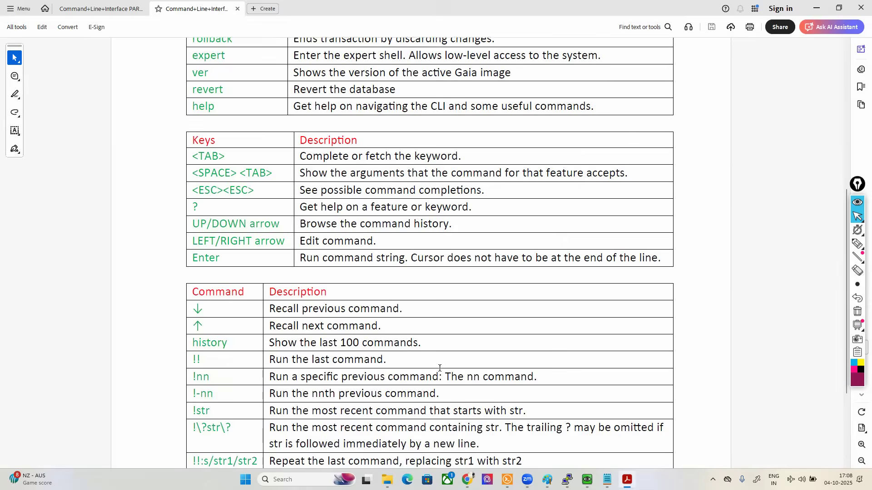
Step: Open the Command+Line+Interface PART3 PDF and highlight its command table from "show commands" to "show backups"
{"action": "key", "text": "alt+Tab"}
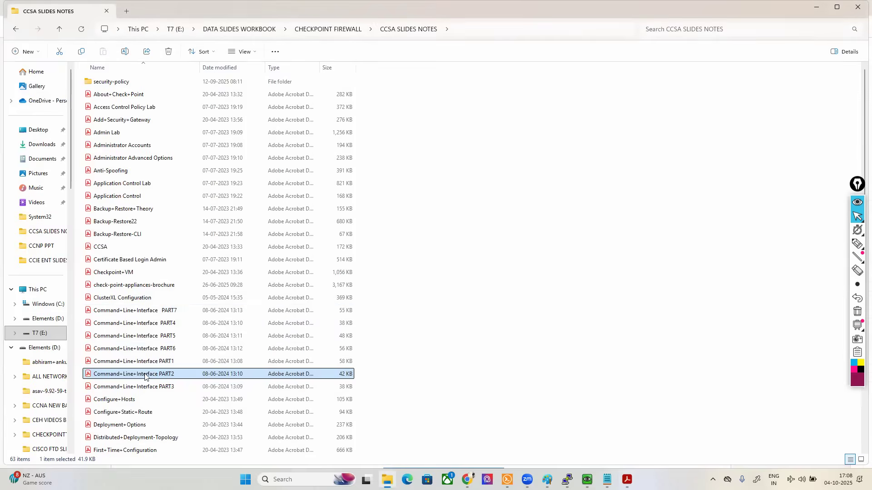
{"action": "double_click", "coordinate": [151, 386]}
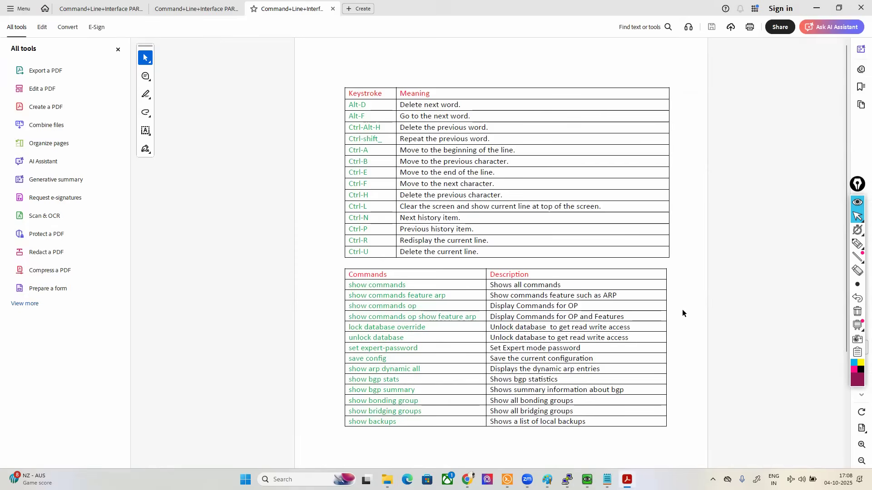
{"action": "left_click", "coordinate": [118, 50]}
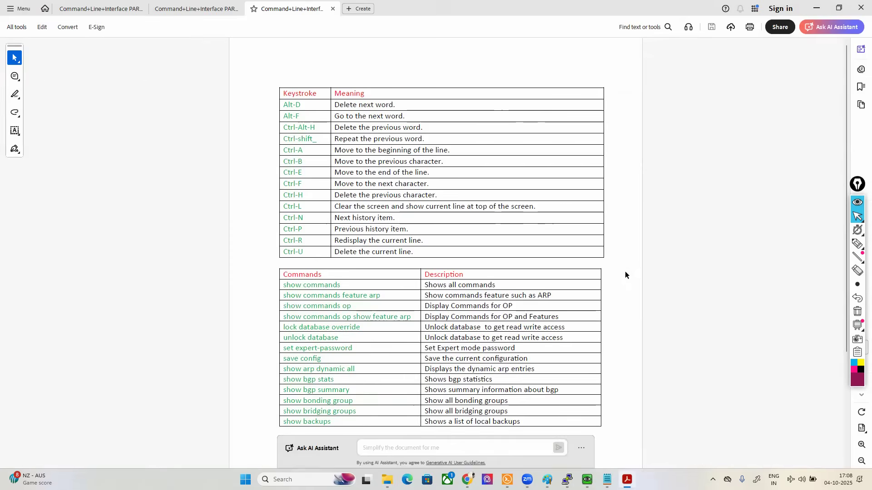
{"action": "scroll", "coordinate": [647, 285], "scroll_direction": "up", "scroll_amount": 3, "text": "ctrl"}
{"action": "scroll", "coordinate": [479, 198], "scroll_direction": "up", "scroll_amount": 2}
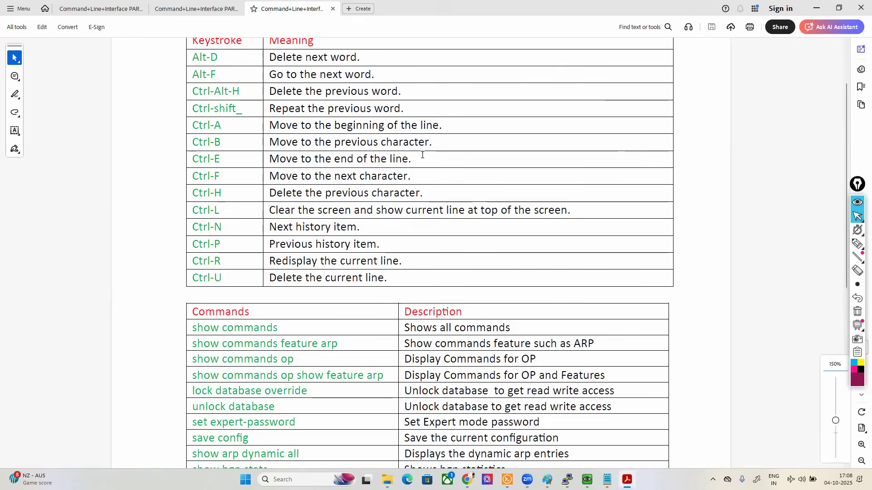
{"action": "scroll", "coordinate": [480, 198], "scroll_direction": "down", "scroll_amount": 4}
{"action": "left_click_drag", "start_coordinate": [189, 242], "coordinate": [615, 440]}
{"action": "scroll", "coordinate": [775, 336], "scroll_direction": "down", "scroll_amount": 6}
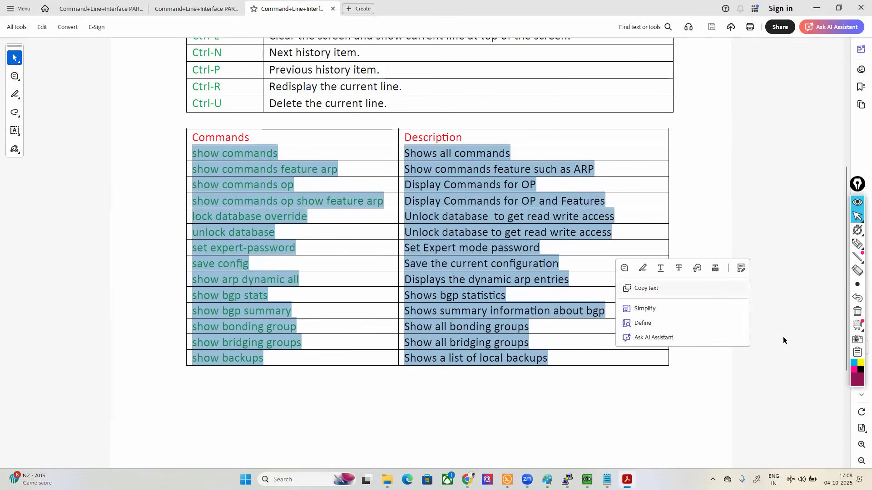
Step: Open the Command+Line+Interface PART4 PDF and highlight its commands through "show management interface", followed by "show ntp active" to "show version all"
{"action": "key", "text": "alt+Tab"}
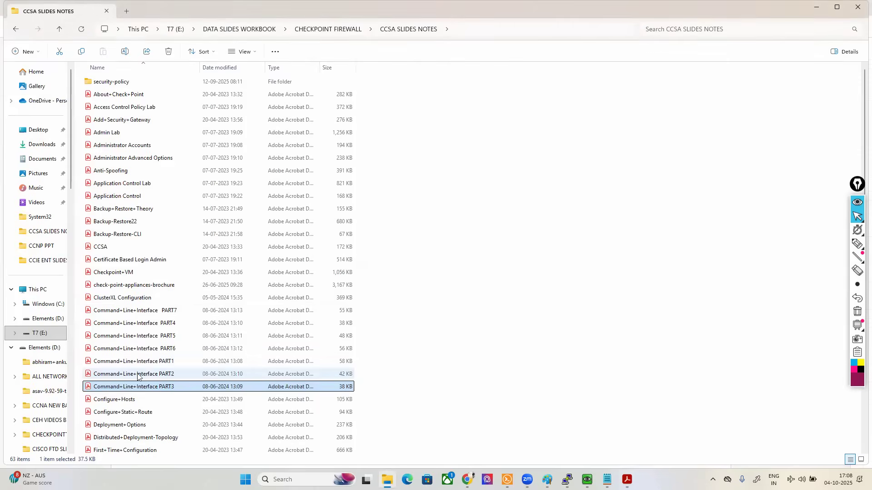
{"action": "double_click", "coordinate": [140, 323]}
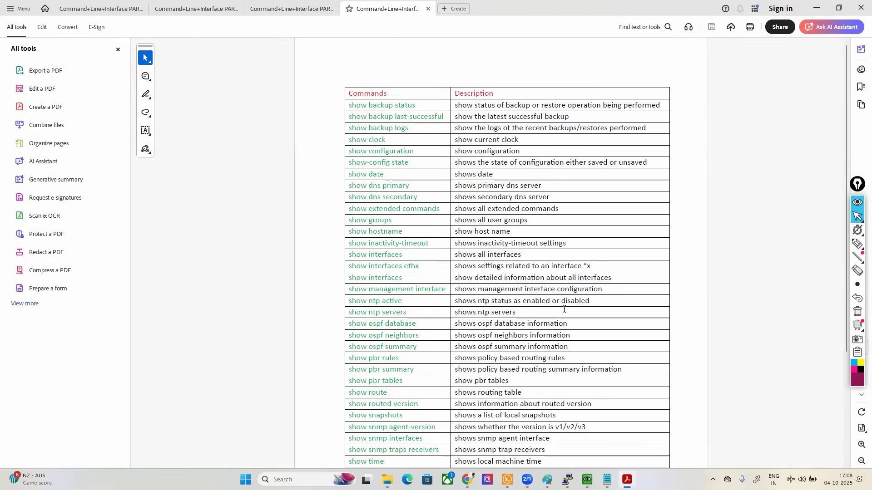
{"action": "left_click", "coordinate": [118, 50]}
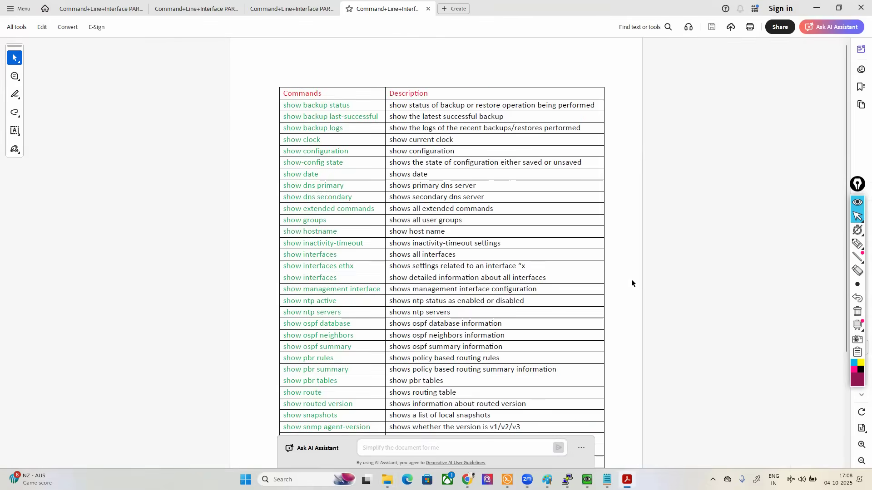
{"action": "scroll", "coordinate": [681, 325], "scroll_direction": "up", "scroll_amount": 1}
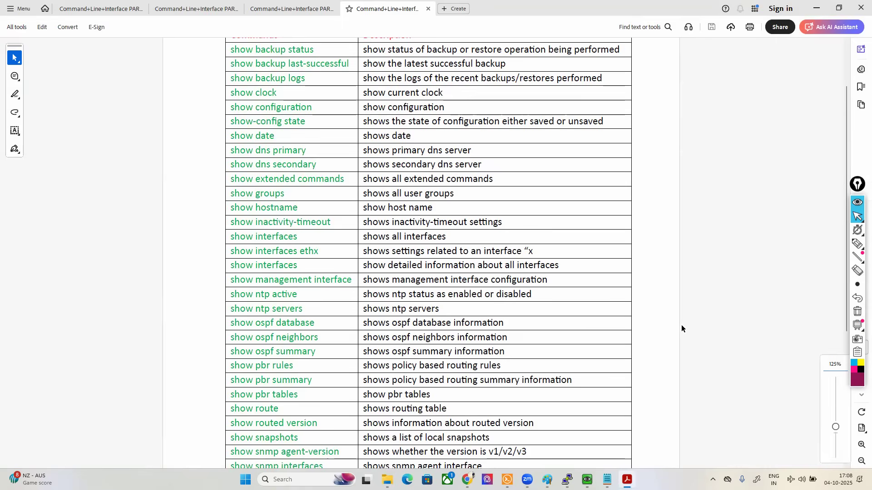
{"action": "scroll", "coordinate": [681, 325], "scroll_direction": "up", "scroll_amount": 1}
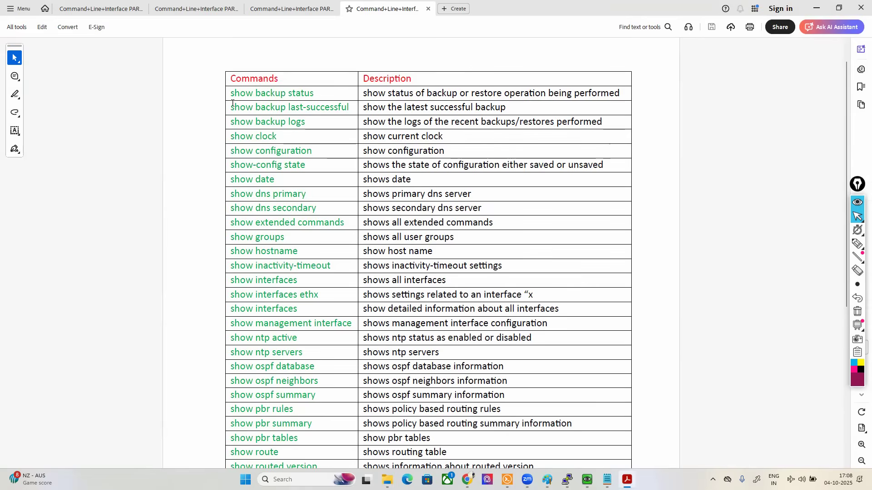
{"action": "left_click_drag", "start_coordinate": [235, 102], "coordinate": [350, 323]}
{"action": "scroll", "coordinate": [567, 342], "scroll_direction": "down", "scroll_amount": 3}
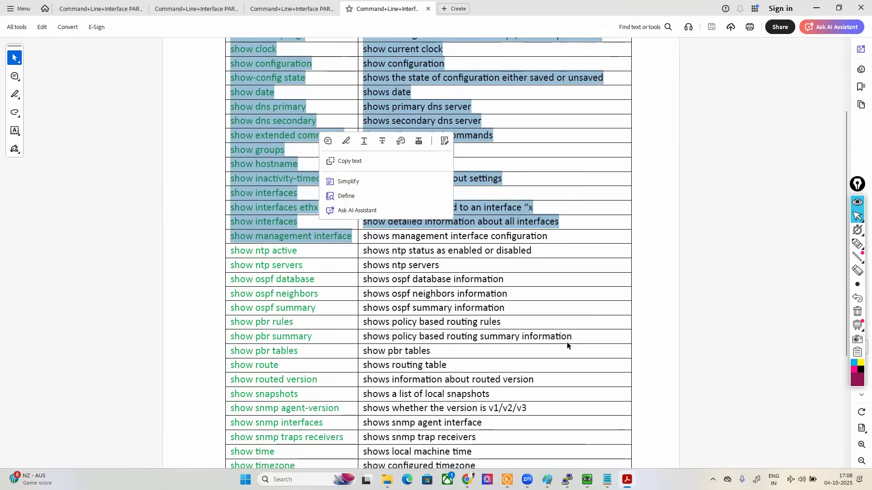
{"action": "scroll", "coordinate": [363, 311], "scroll_direction": "down", "scroll_amount": 1}
{"action": "left_click_drag", "start_coordinate": [236, 158], "coordinate": [677, 412]}
{"action": "left_click", "coordinate": [797, 389]}
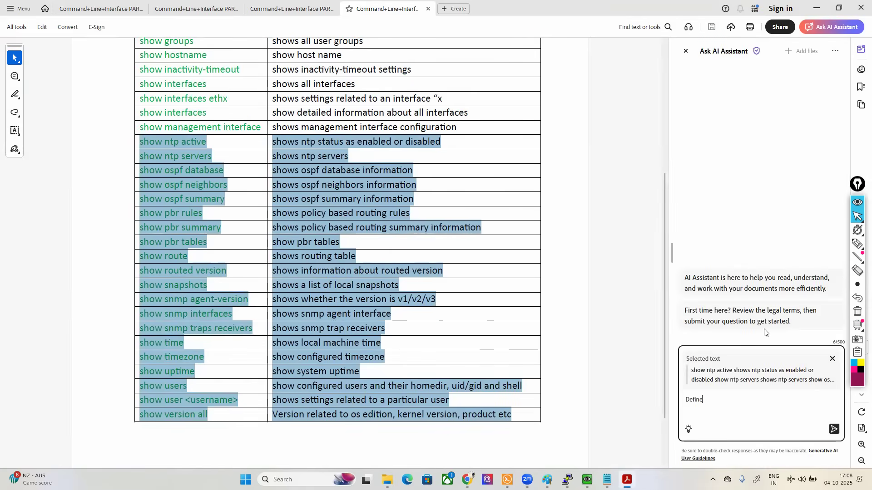
Step: Switch to the Notepad course topic list and highlight topic 14, CLI and Basic Troubleshooting LAB
{"action": "left_click", "coordinate": [607, 479]}
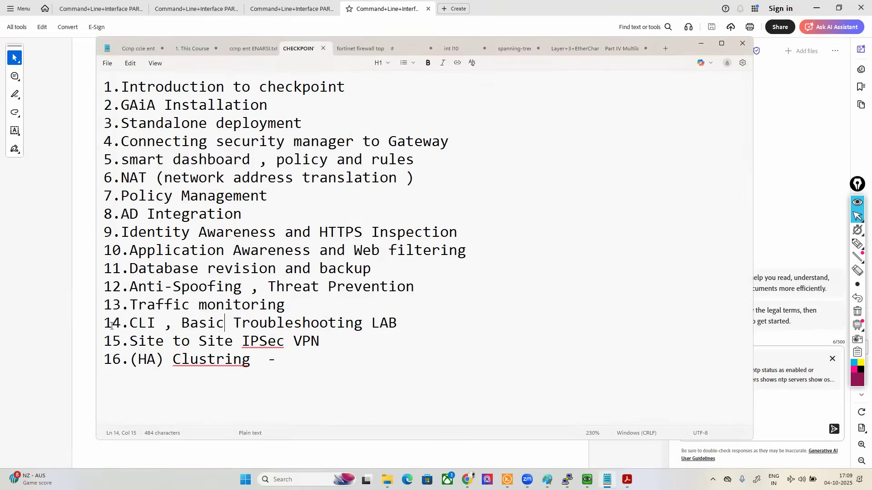
{"action": "left_click_drag", "start_coordinate": [104, 323], "coordinate": [392, 323]}
Step: Return to the CCSA SLIDES NOTES folder and select the seven Command+Line+Interface PDFs, followed by PART6 and PART4 individually
{"action": "left_click", "coordinate": [387, 480]}
{"action": "left_click", "coordinate": [139, 311]}
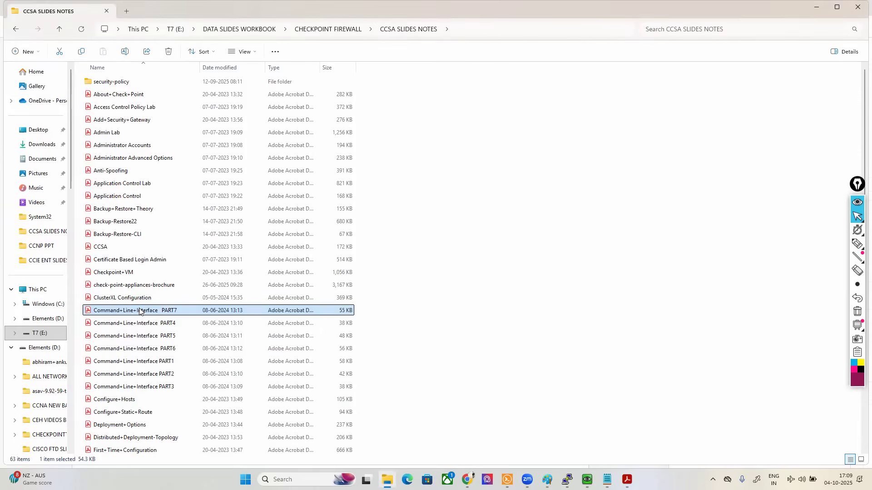
{"action": "key", "text": "shift+Down"}
{"action": "key", "text": "shift+Down"}
{"action": "key", "text": "shift+Down"}
{"action": "key", "text": "shift+Down"}
{"action": "key", "text": "shift+Down"}
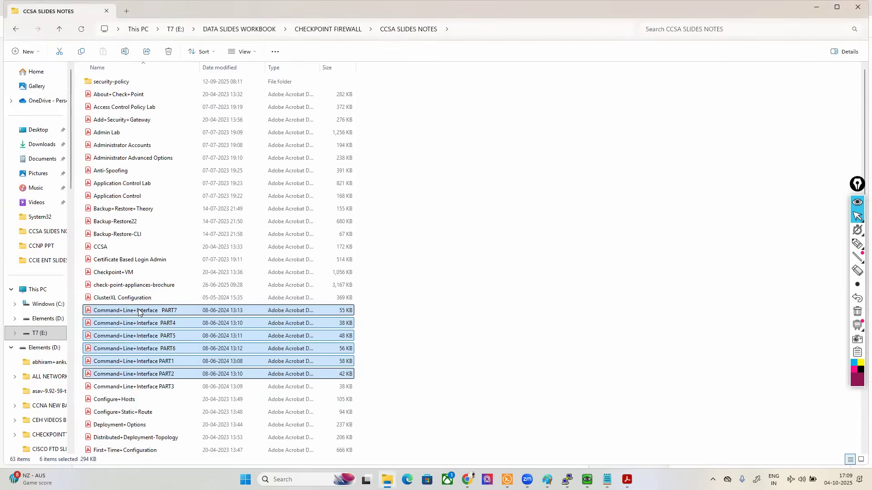
{"action": "key", "text": "shift+Down"}
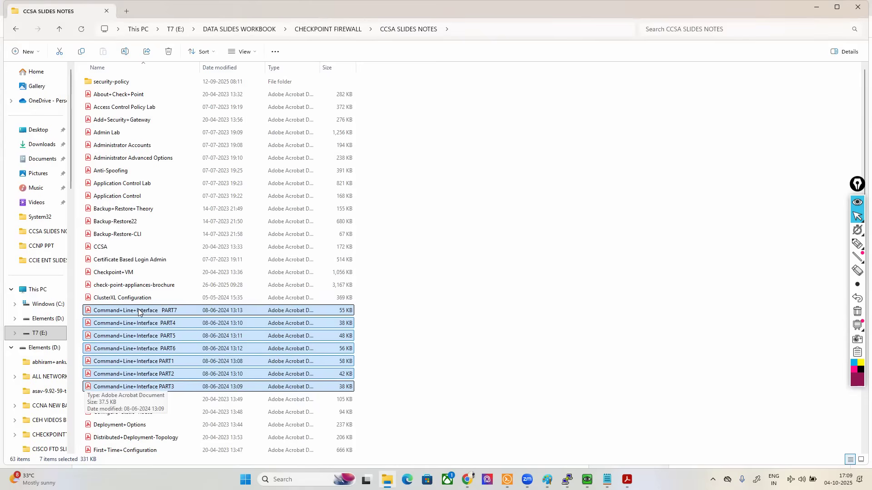
{"action": "left_click", "coordinate": [151, 350]}
{"action": "left_click", "coordinate": [152, 324]}
Step: Return to the PART4 PDF, discard the AI Assistant's selected text, close the assistant and clear the table highlight
{"action": "key", "text": "alt+Tab"}
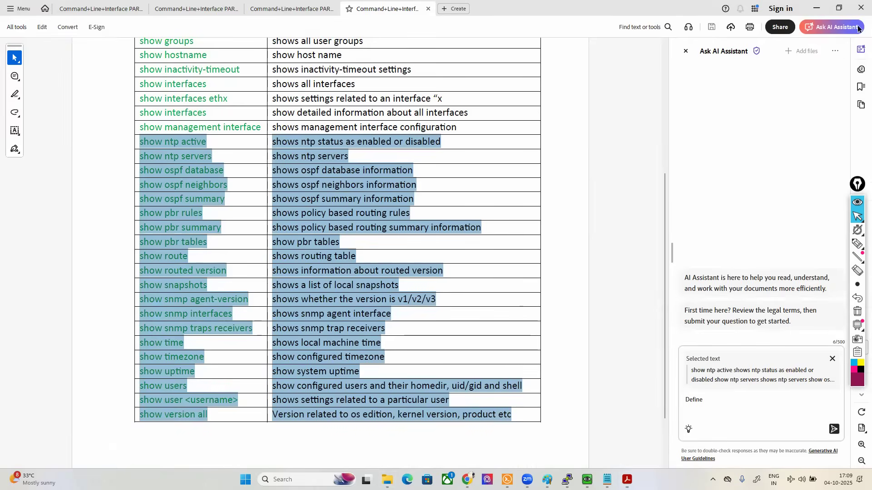
{"action": "left_click", "coordinate": [832, 358]}
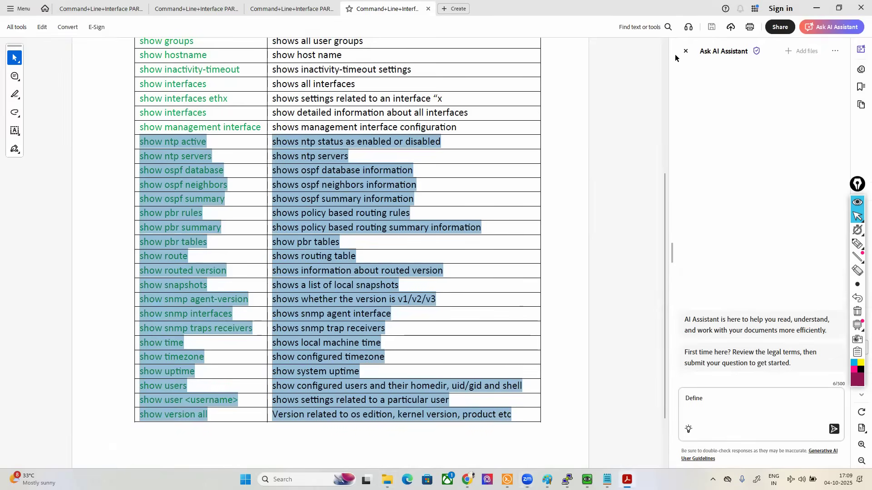
{"action": "left_click", "coordinate": [685, 50]}
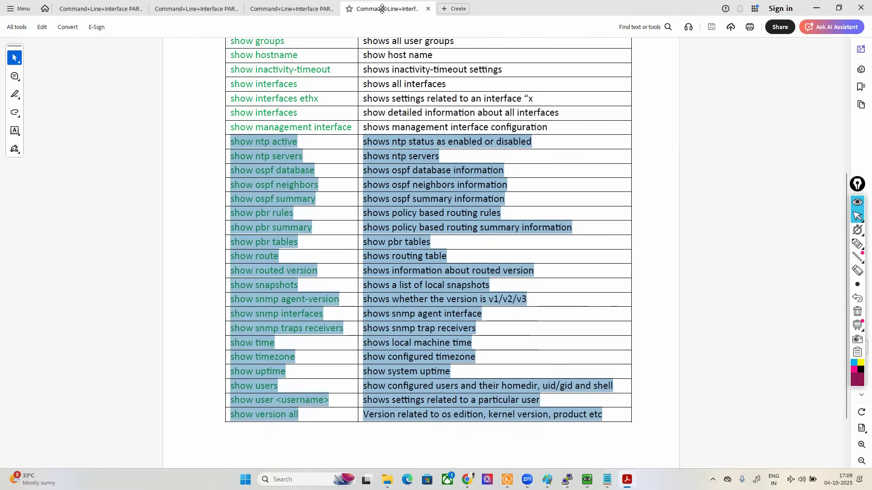
{"action": "left_click", "coordinate": [209, 274]}
{"action": "scroll", "coordinate": [209, 274], "scroll_direction": "up", "scroll_amount": 5}
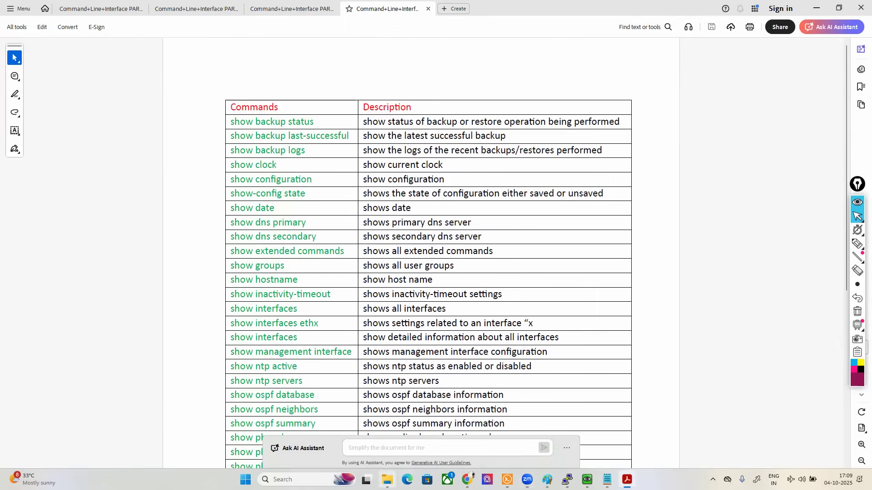
Step: Open the Command+Line+Interface PART7 PDF and highlight groups of expert mode commands, starting from "set expert-password"
{"action": "left_click", "coordinate": [387, 480]}
{"action": "double_click", "coordinate": [161, 310]}
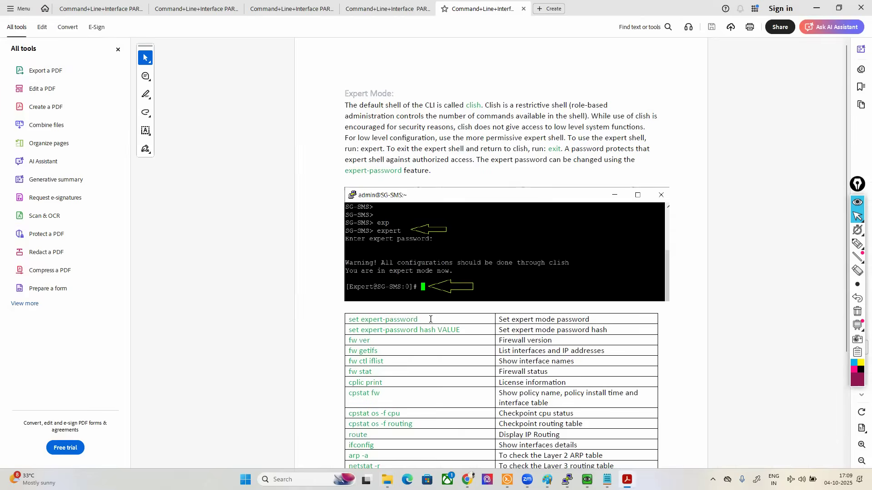
{"action": "scroll", "coordinate": [398, 307], "scroll_direction": "down", "scroll_amount": 3}
{"action": "left_click_drag", "start_coordinate": [352, 256], "coordinate": [369, 339]}
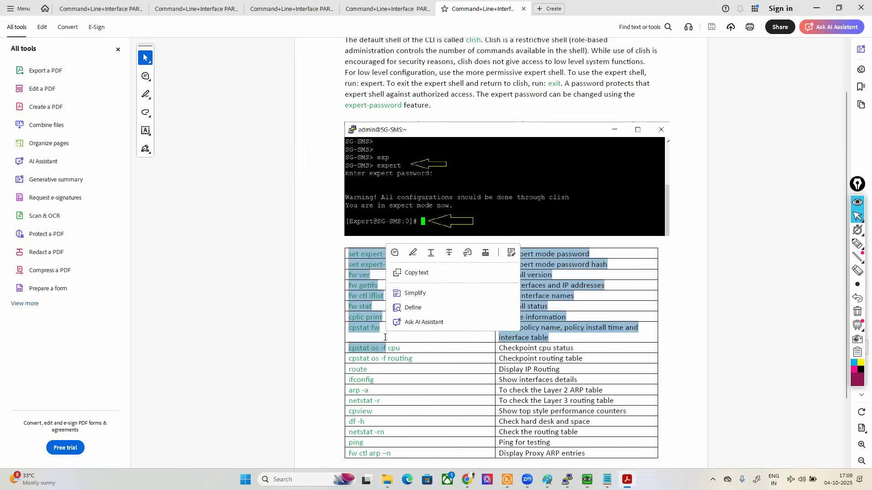
{"action": "scroll", "coordinate": [368, 338], "scroll_direction": "down", "scroll_amount": 3}
{"action": "left_click", "coordinate": [357, 285]}
{"action": "left_click_drag", "start_coordinate": [357, 285], "coordinate": [549, 379]}
{"action": "scroll", "coordinate": [548, 375], "scroll_direction": "down", "scroll_amount": 1}
{"action": "scroll", "coordinate": [548, 375], "scroll_direction": "up", "scroll_amount": 7}
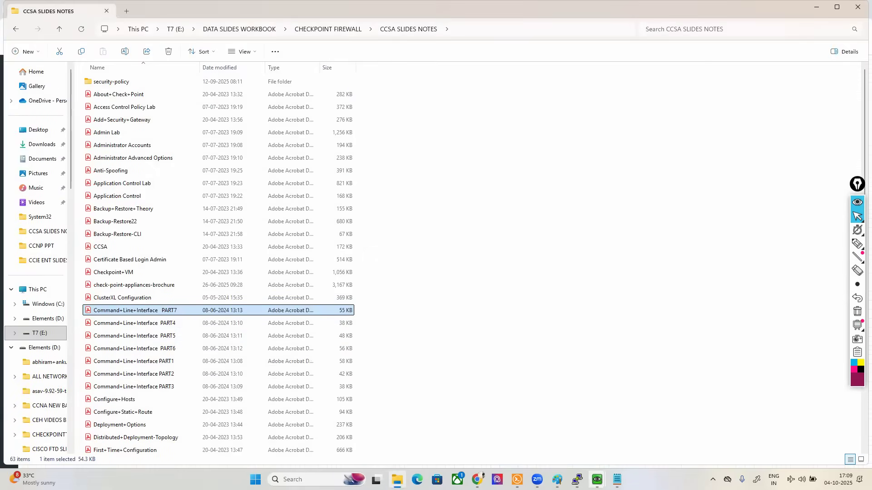
Step: Switch to the Notepad course topic list, highlight topics 13 and 14, and show the desktop
{"action": "mouse_move", "coordinate": [617, 479]}
{"action": "left_click", "coordinate": [611, 458]}
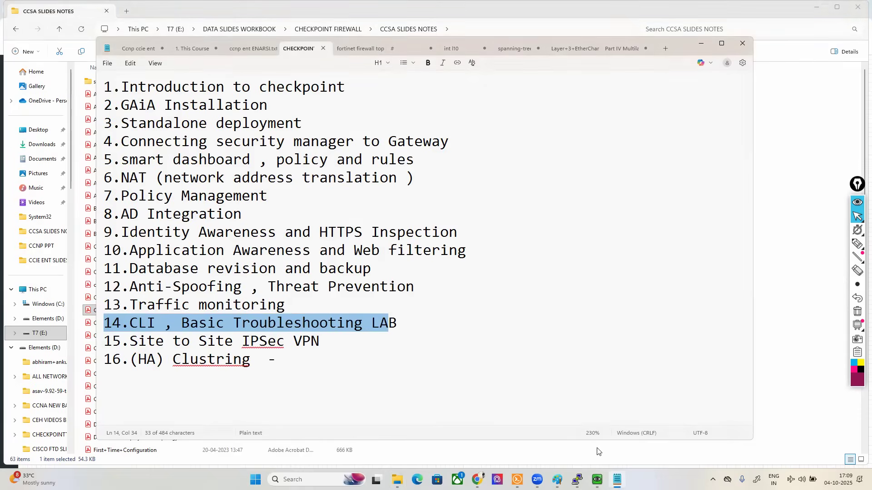
{"action": "left_click", "coordinate": [563, 364]}
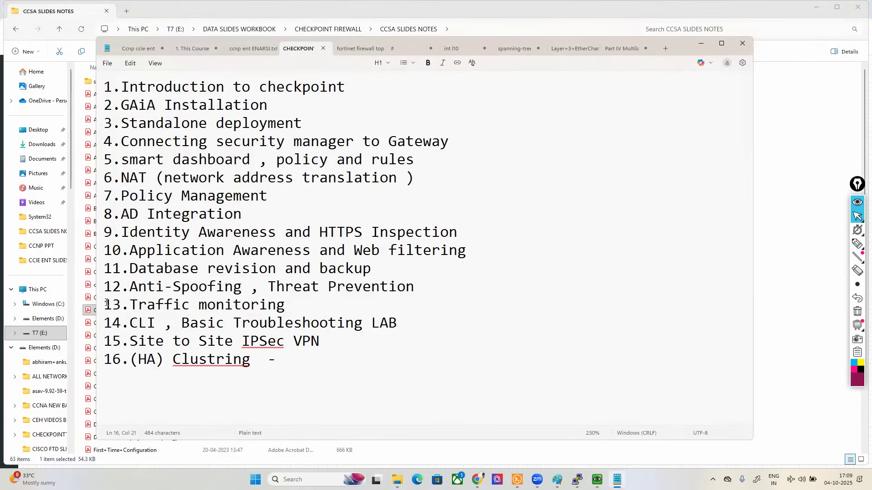
{"action": "left_click_drag", "start_coordinate": [105, 304], "coordinate": [406, 320]}
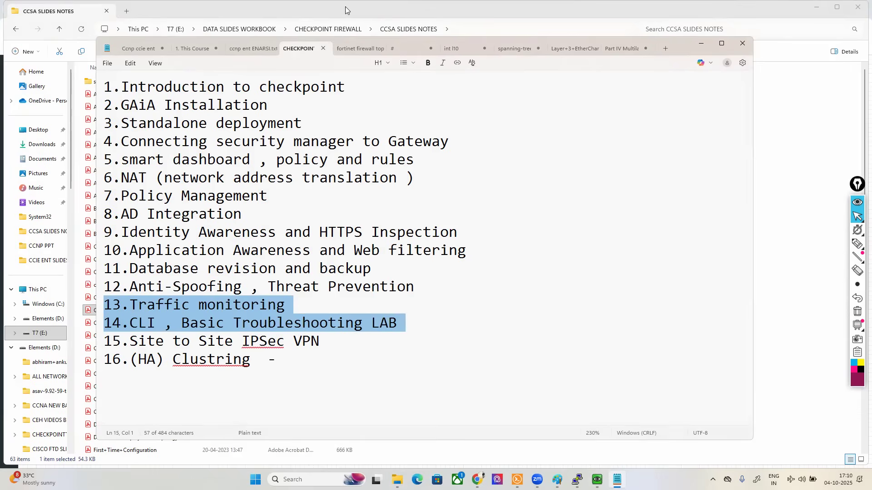
{"action": "left_click", "coordinate": [323, 6]}
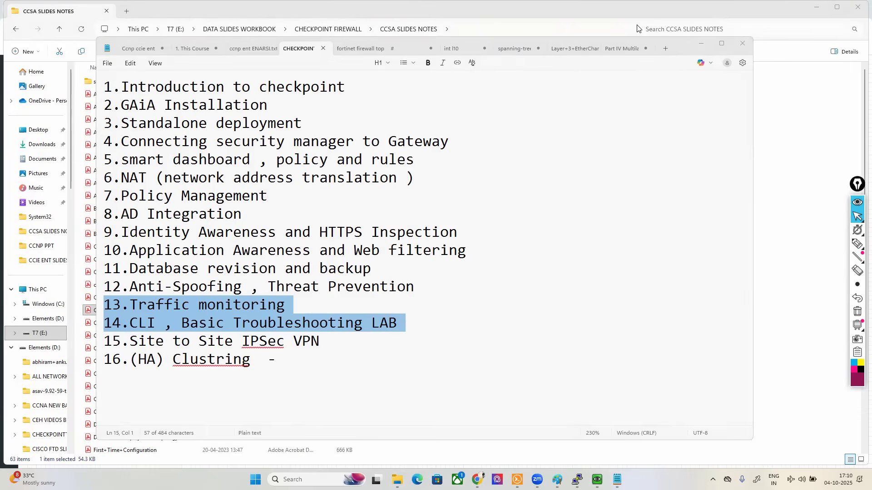
{"action": "key", "text": "super+d"}
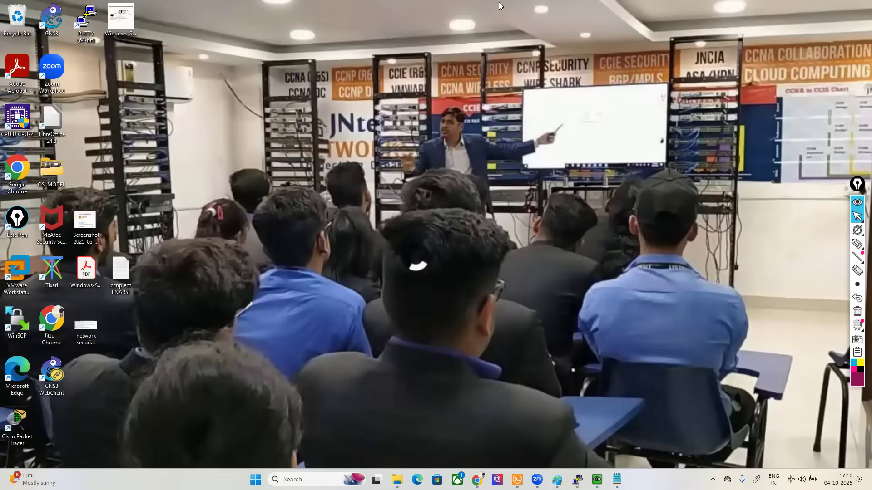